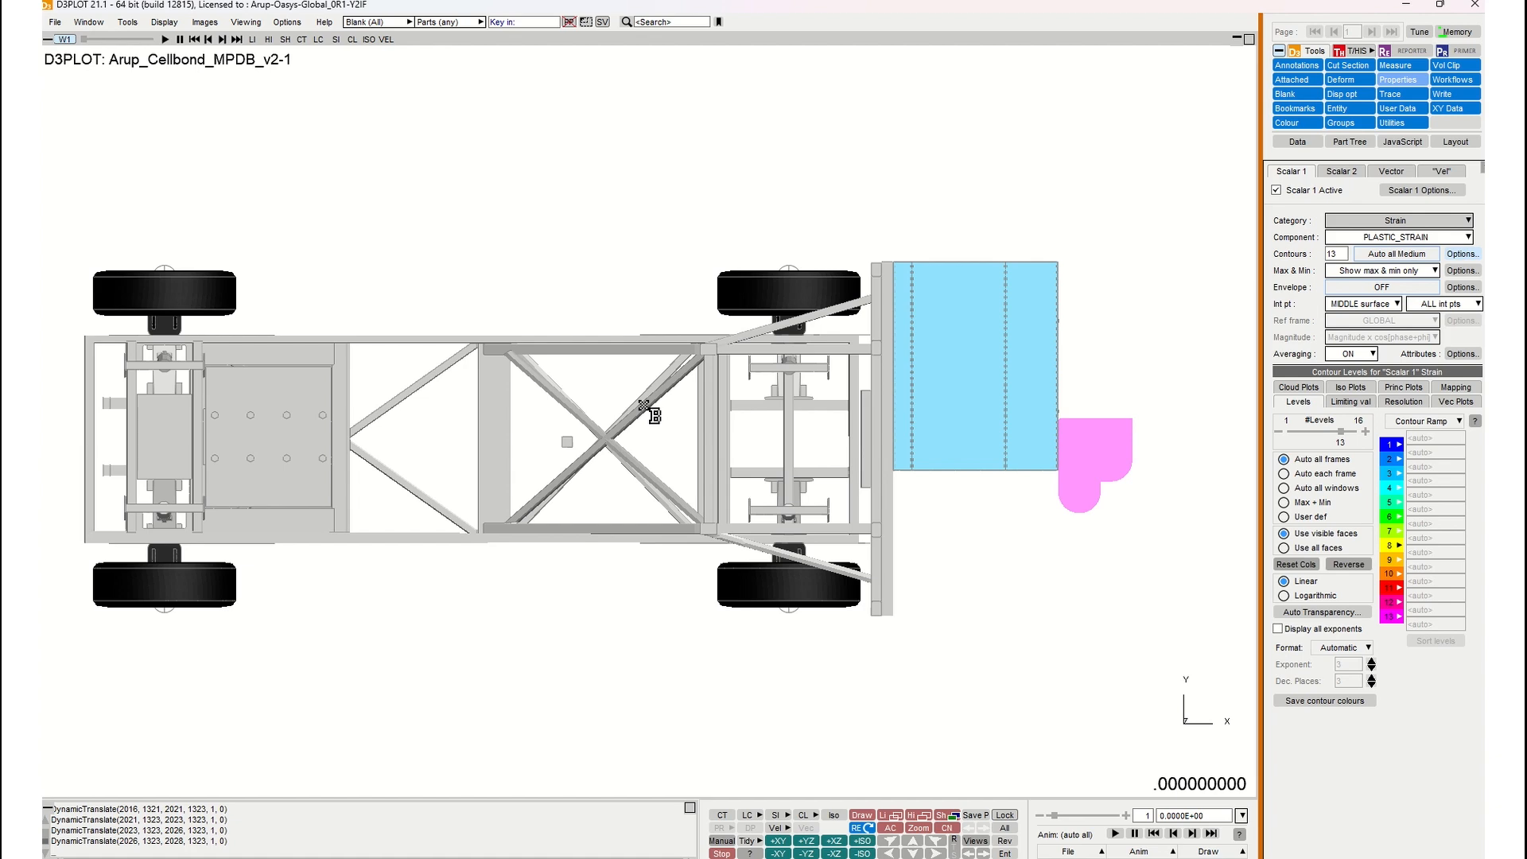
Show the vehicle model in the top (XY) view and set the quick-pick entity type to Parts.
drag(628, 444, 661, 412)
key(1)
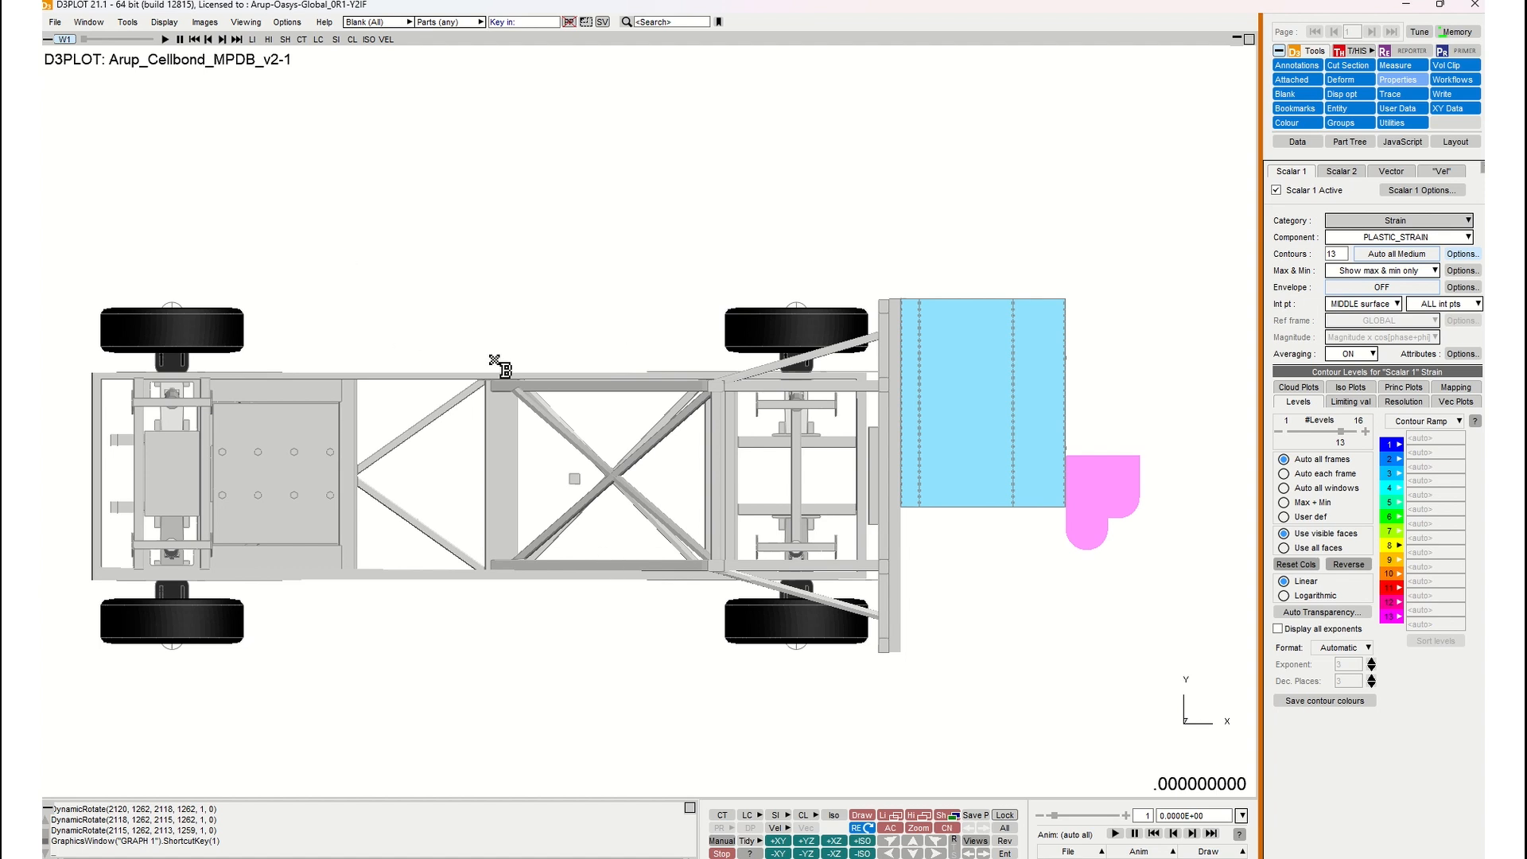
click(465, 24)
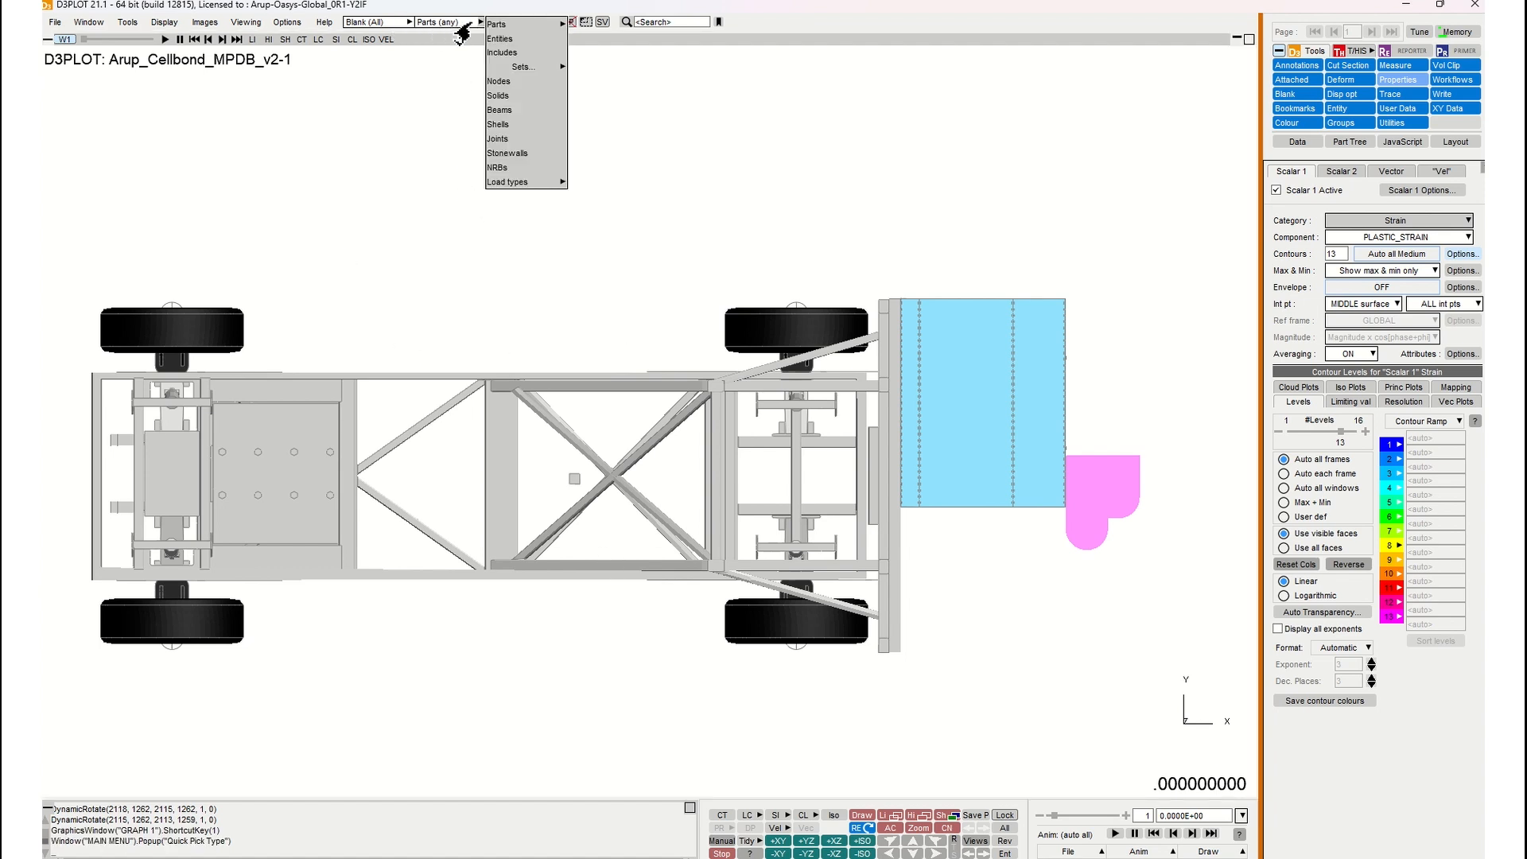
click(497, 25)
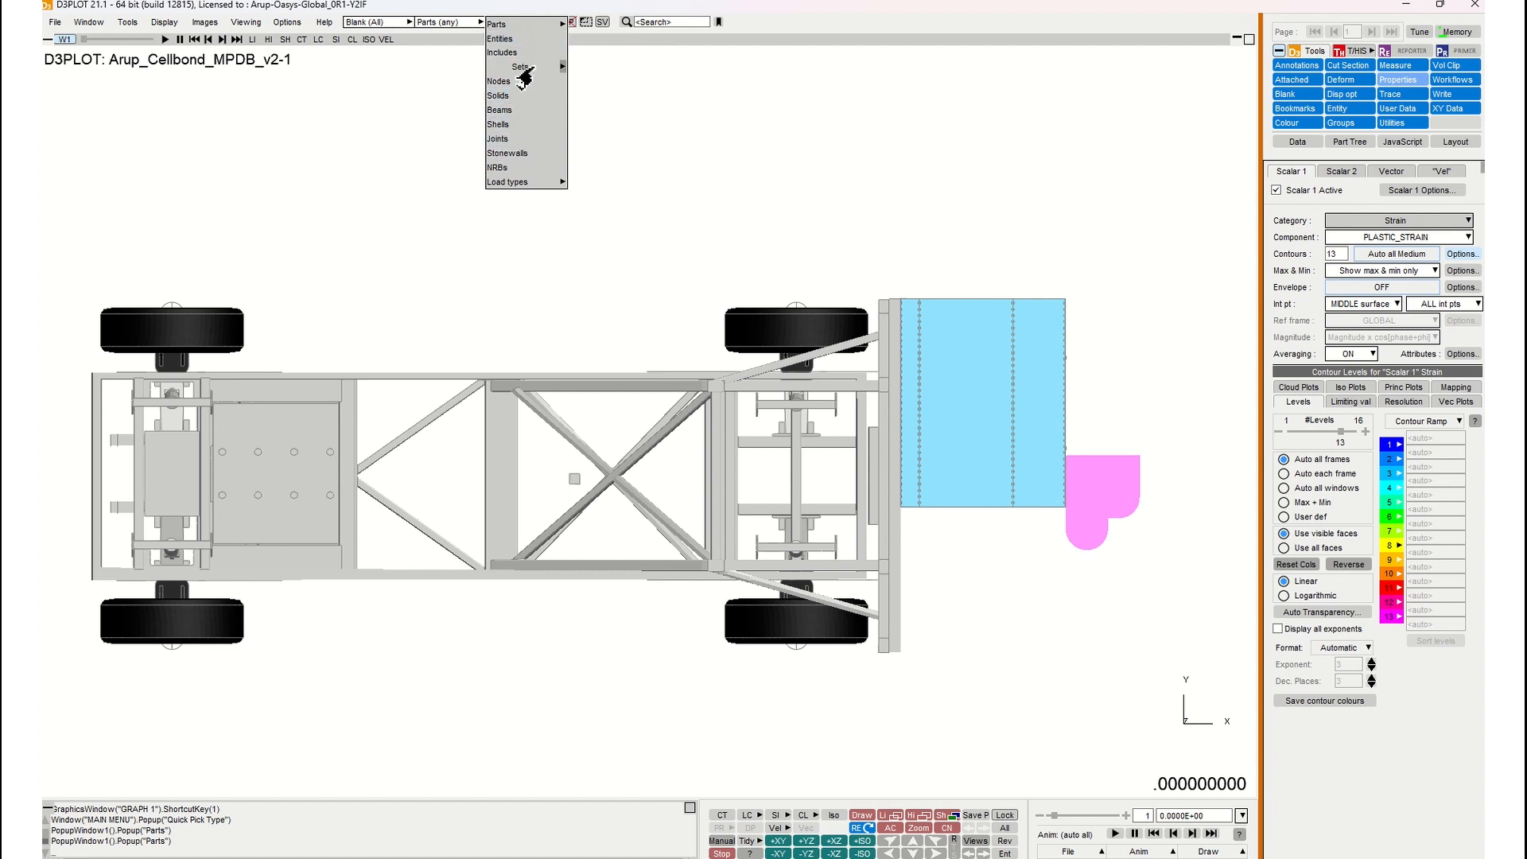
mouse_move(524, 67)
mouse_move(522, 27)
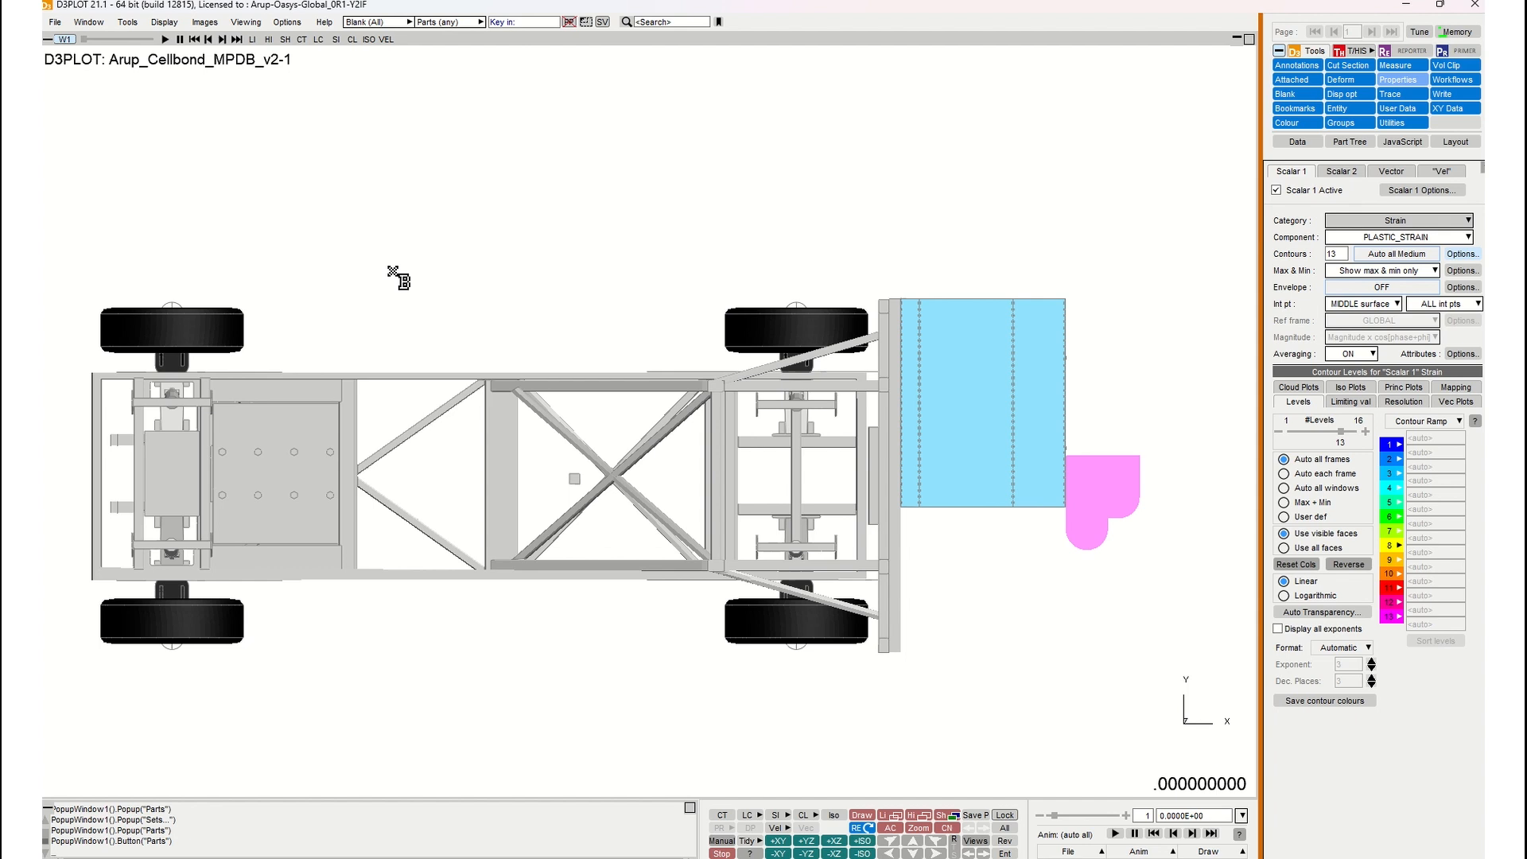
Try a red colour on the parts area-picked around the rear half of the vehicle.
shift+middle_drag(395, 272, 453, 196)
drag(105, 131, 507, 629)
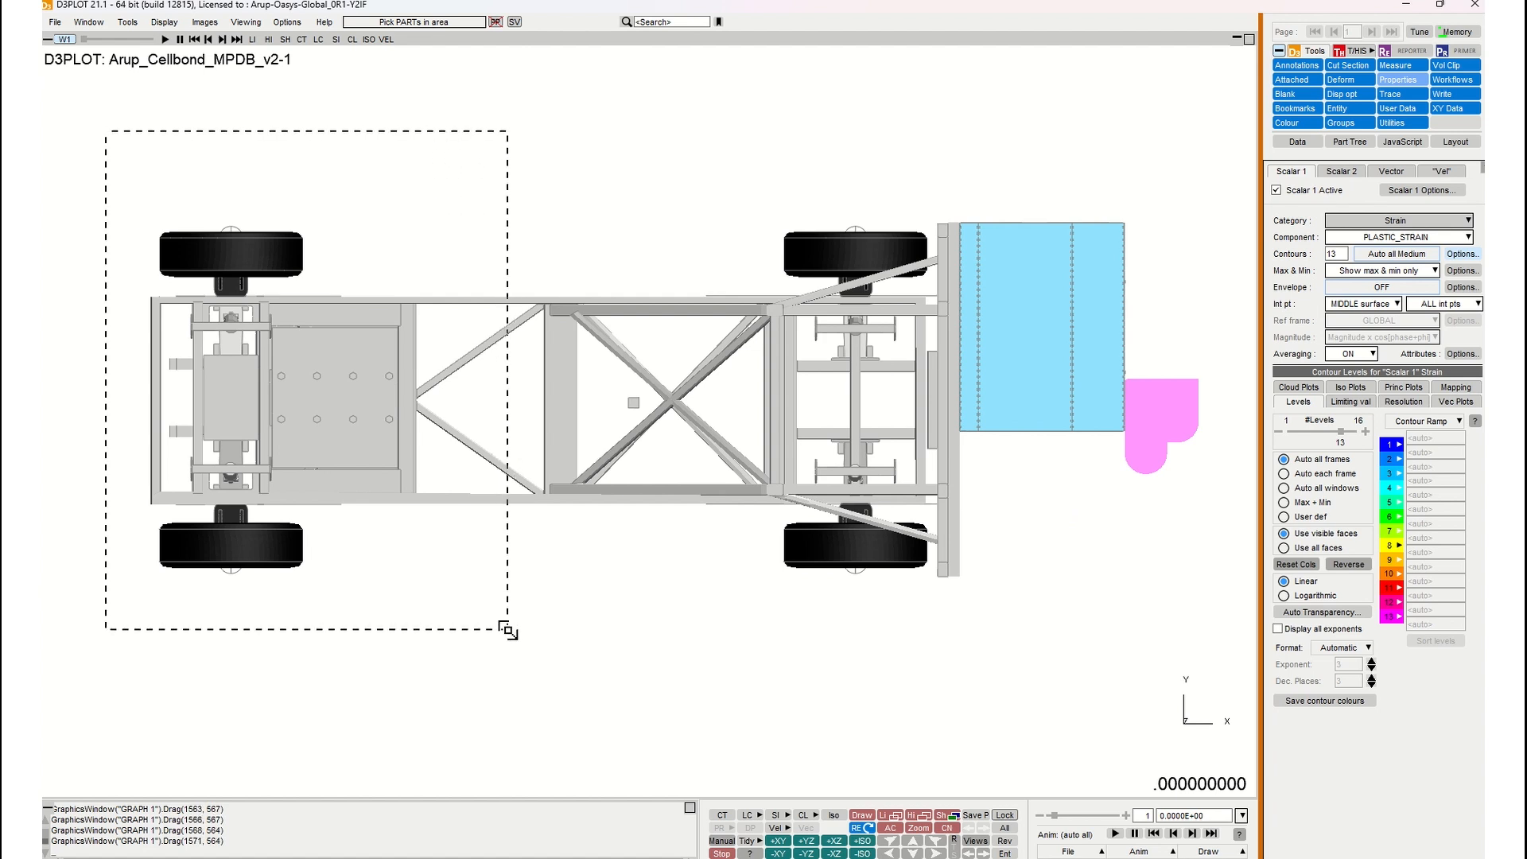
drag(510, 627, 513, 612)
click(547, 647)
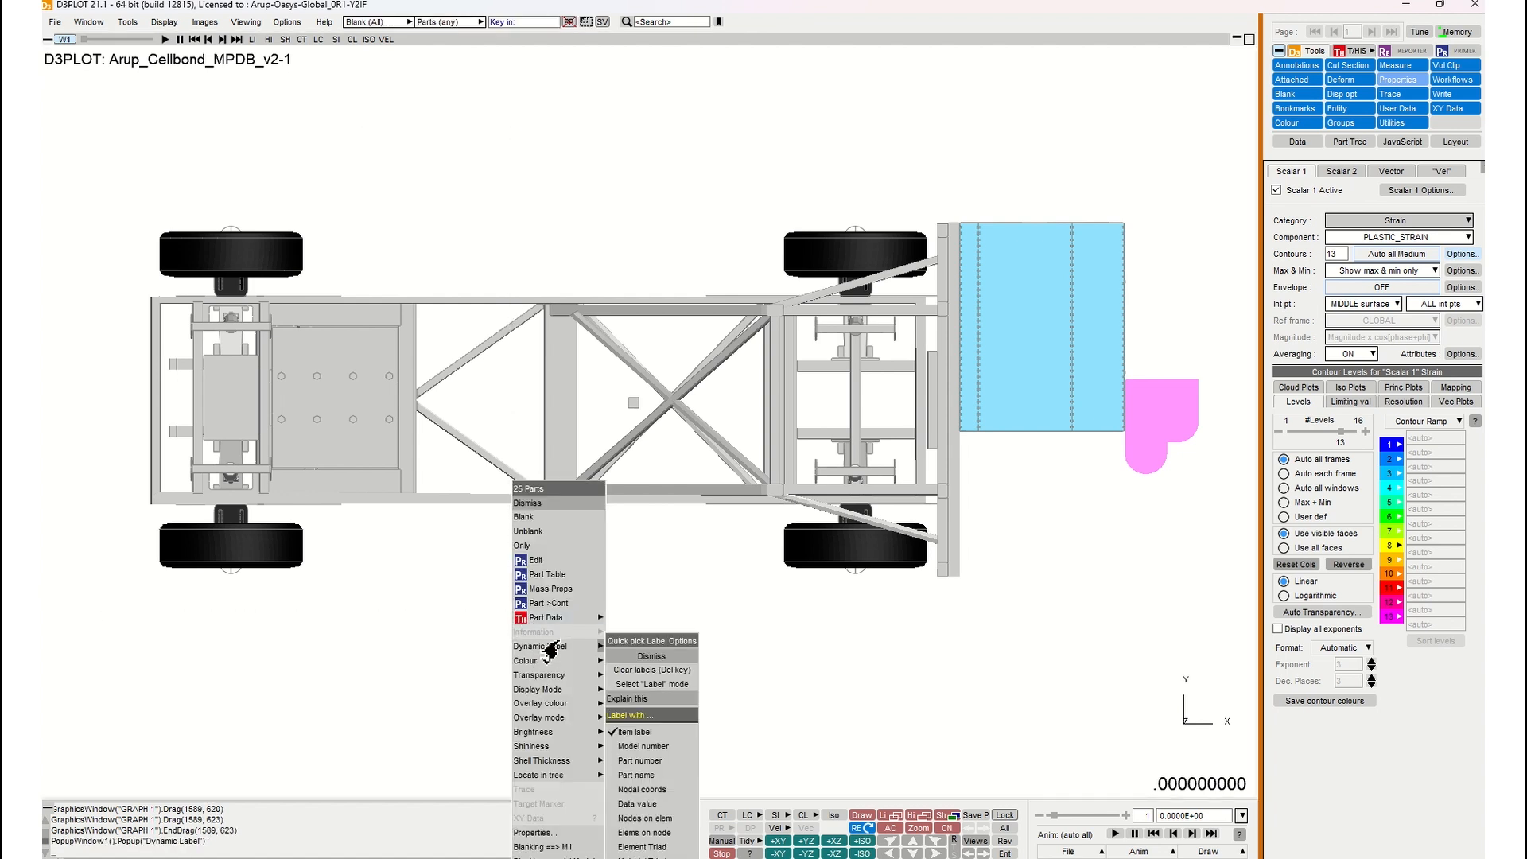
click(555, 662)
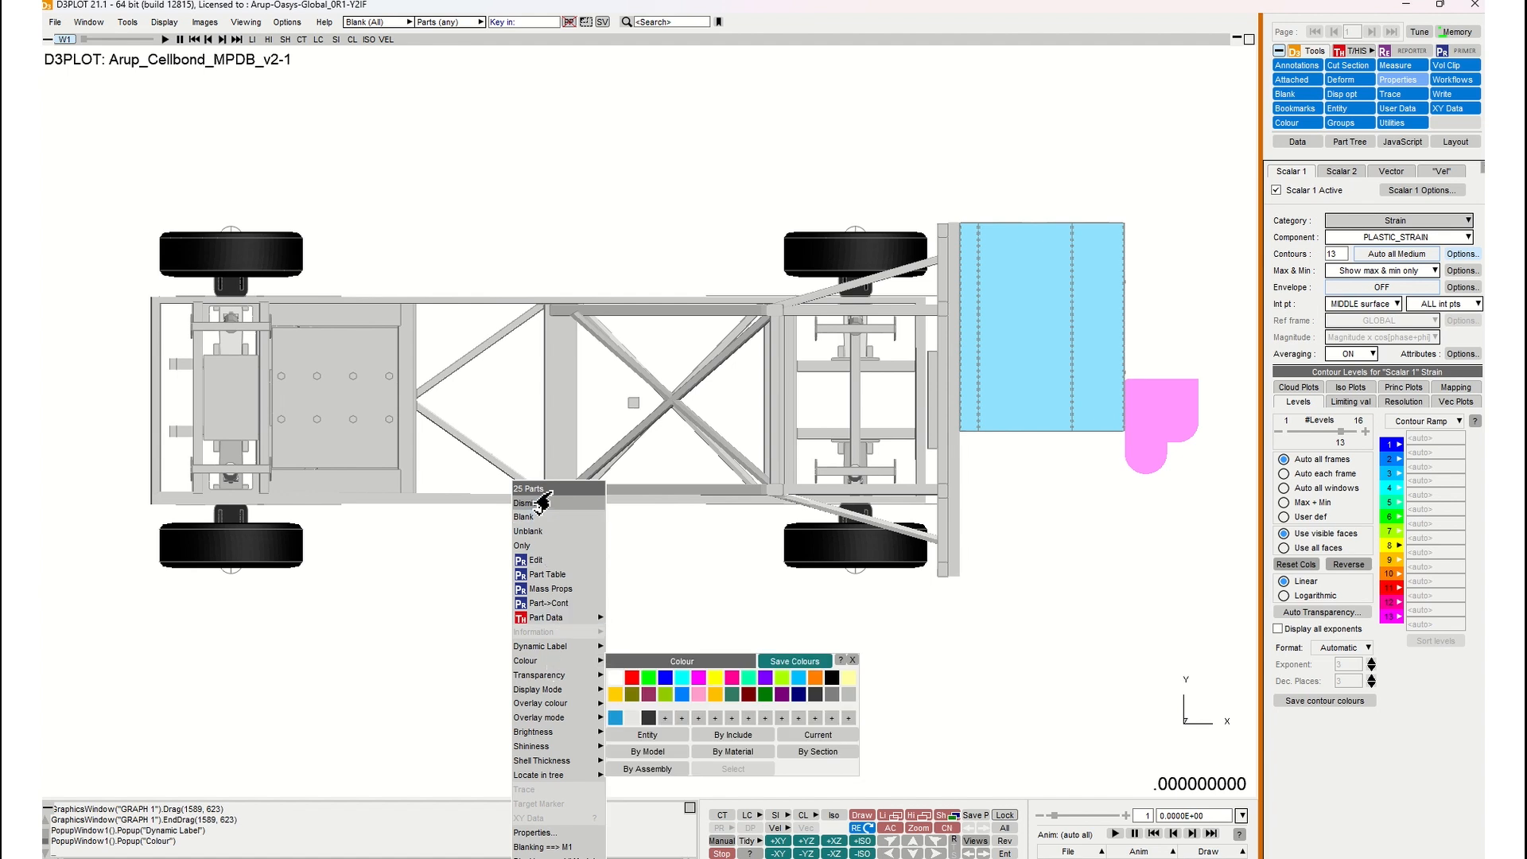
click(557, 647)
click(557, 664)
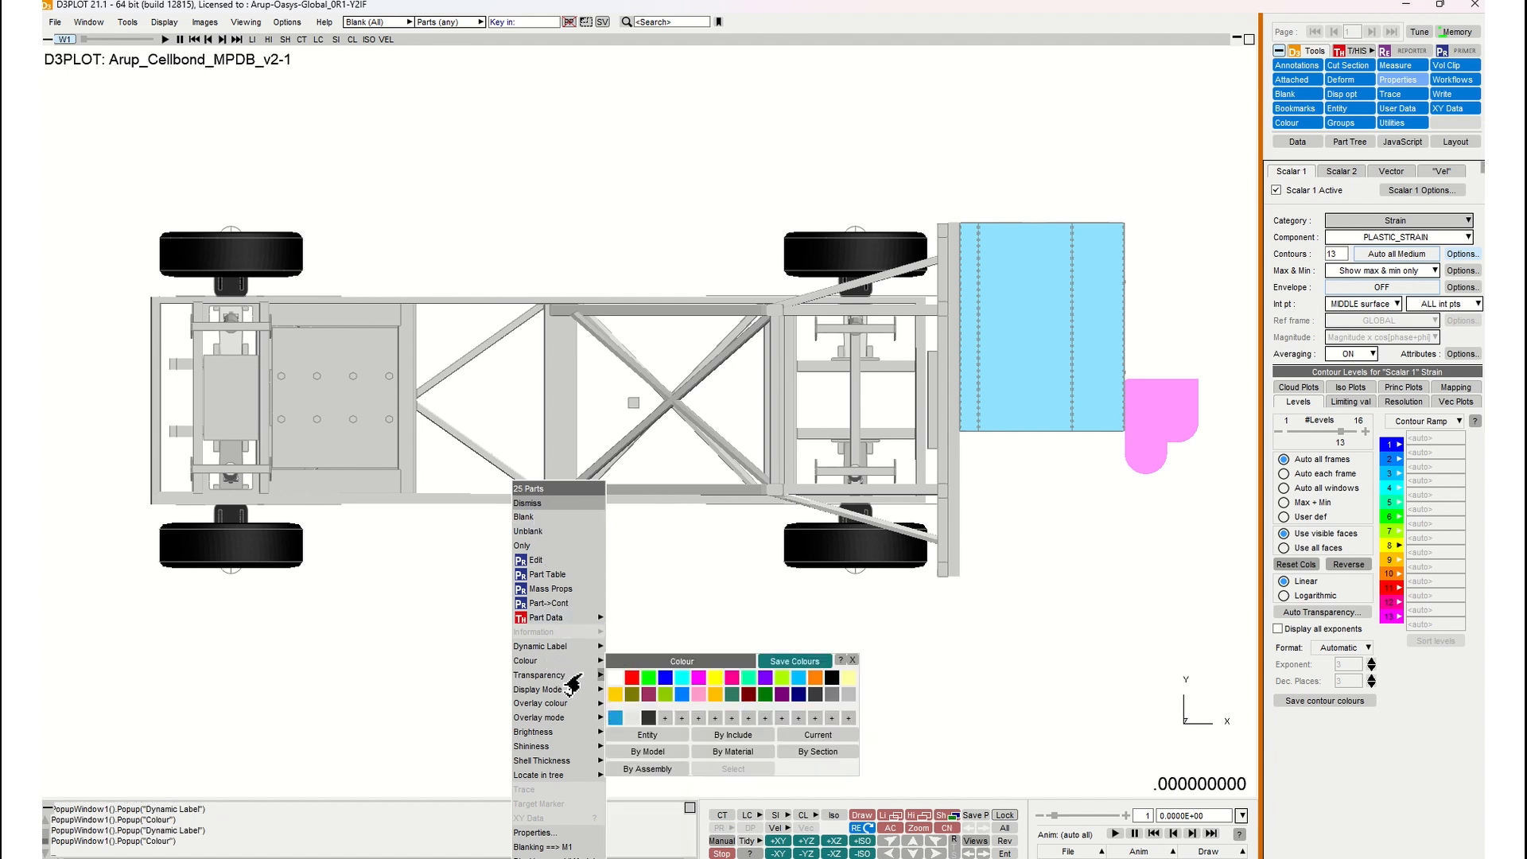
click(572, 676)
click(557, 689)
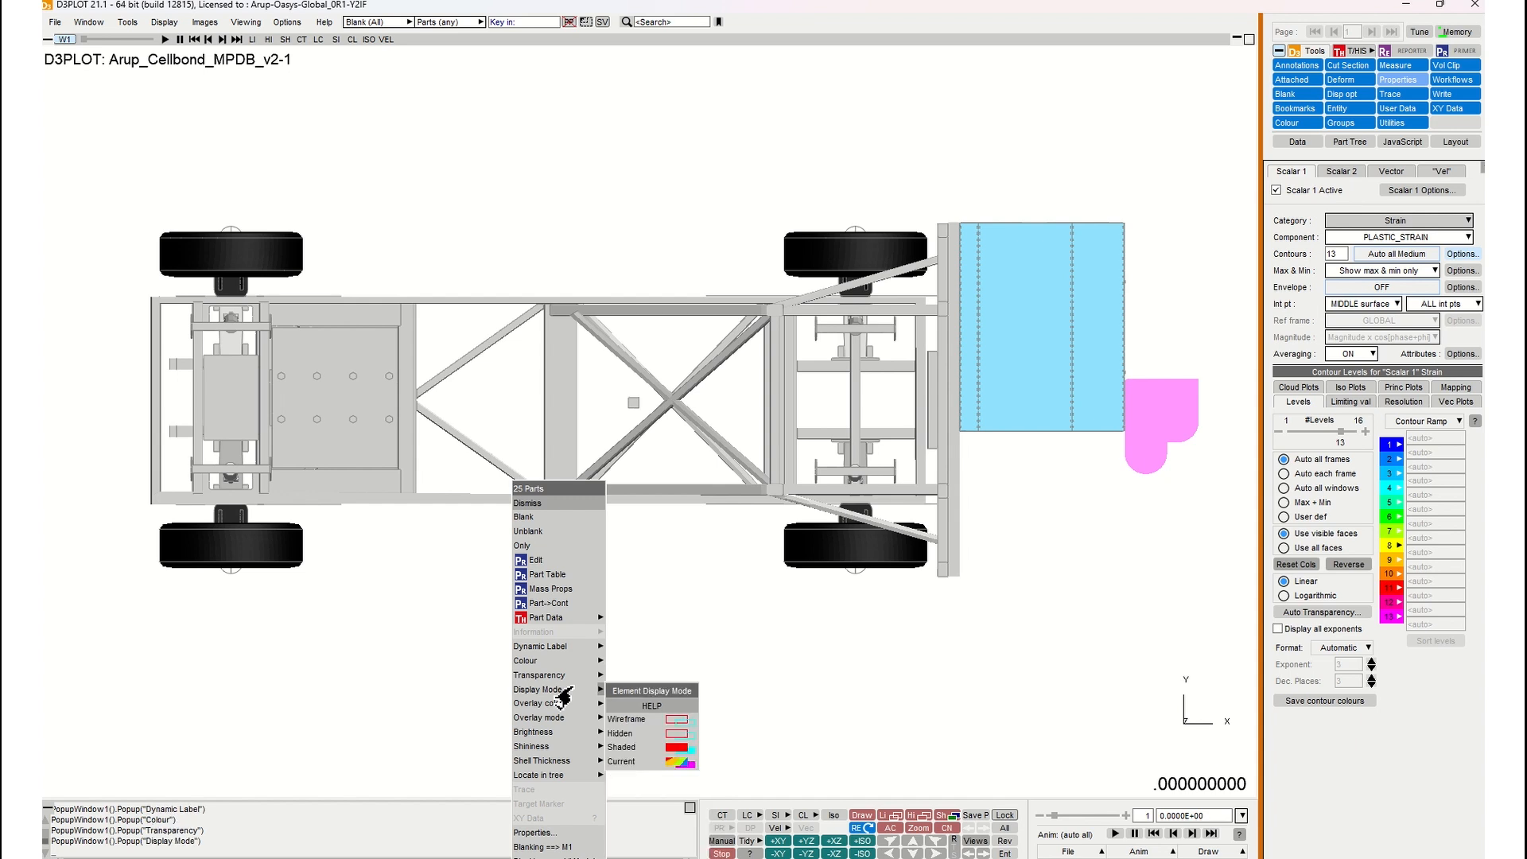
click(557, 703)
click(573, 661)
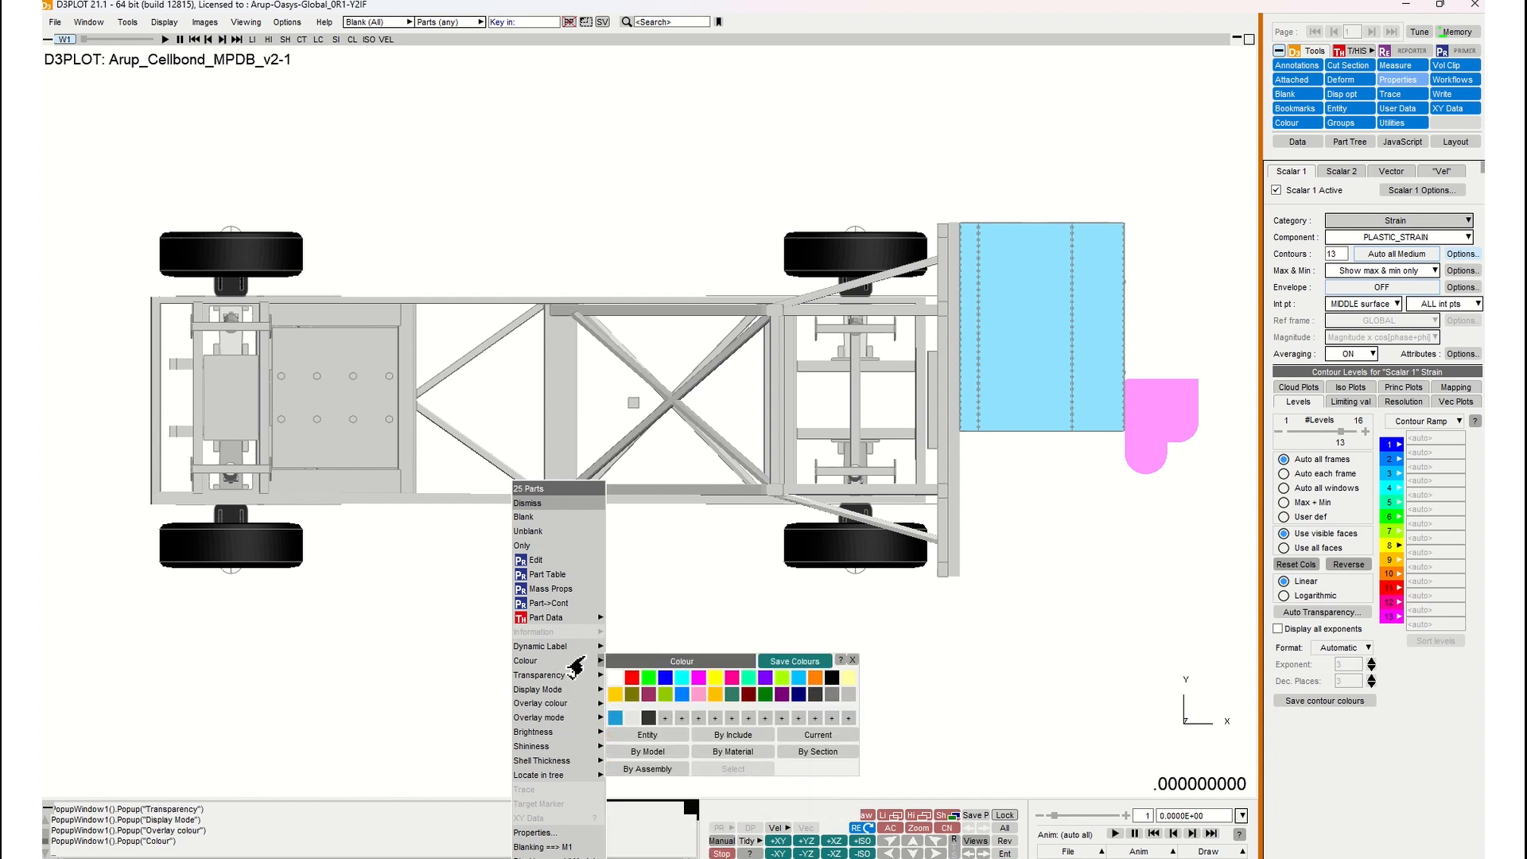
click(626, 682)
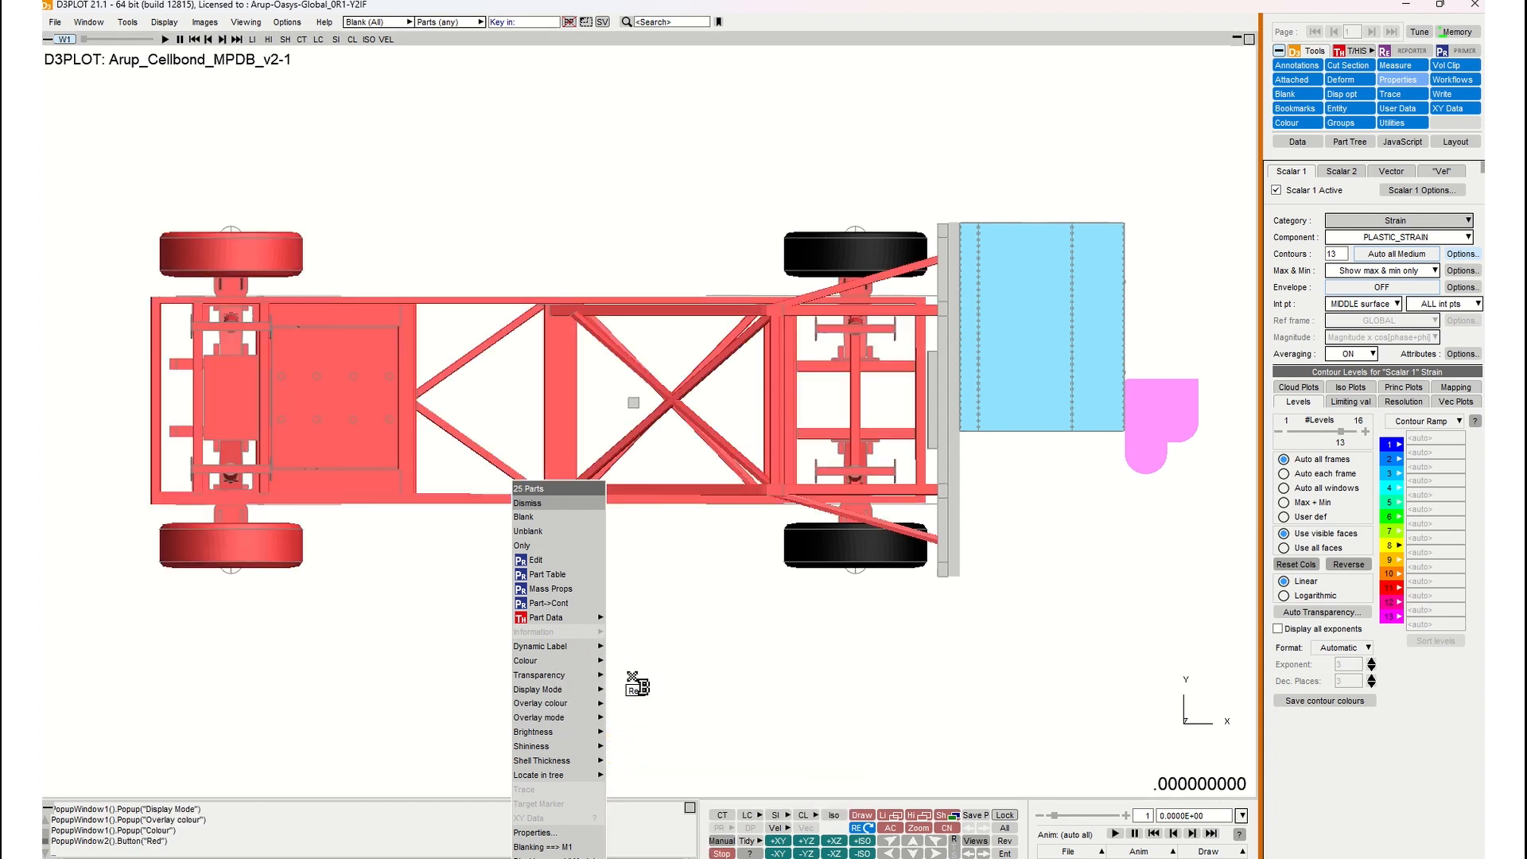
shift+drag(696, 474, 795, 543)
shift+drag(586, 401, 548, 354)
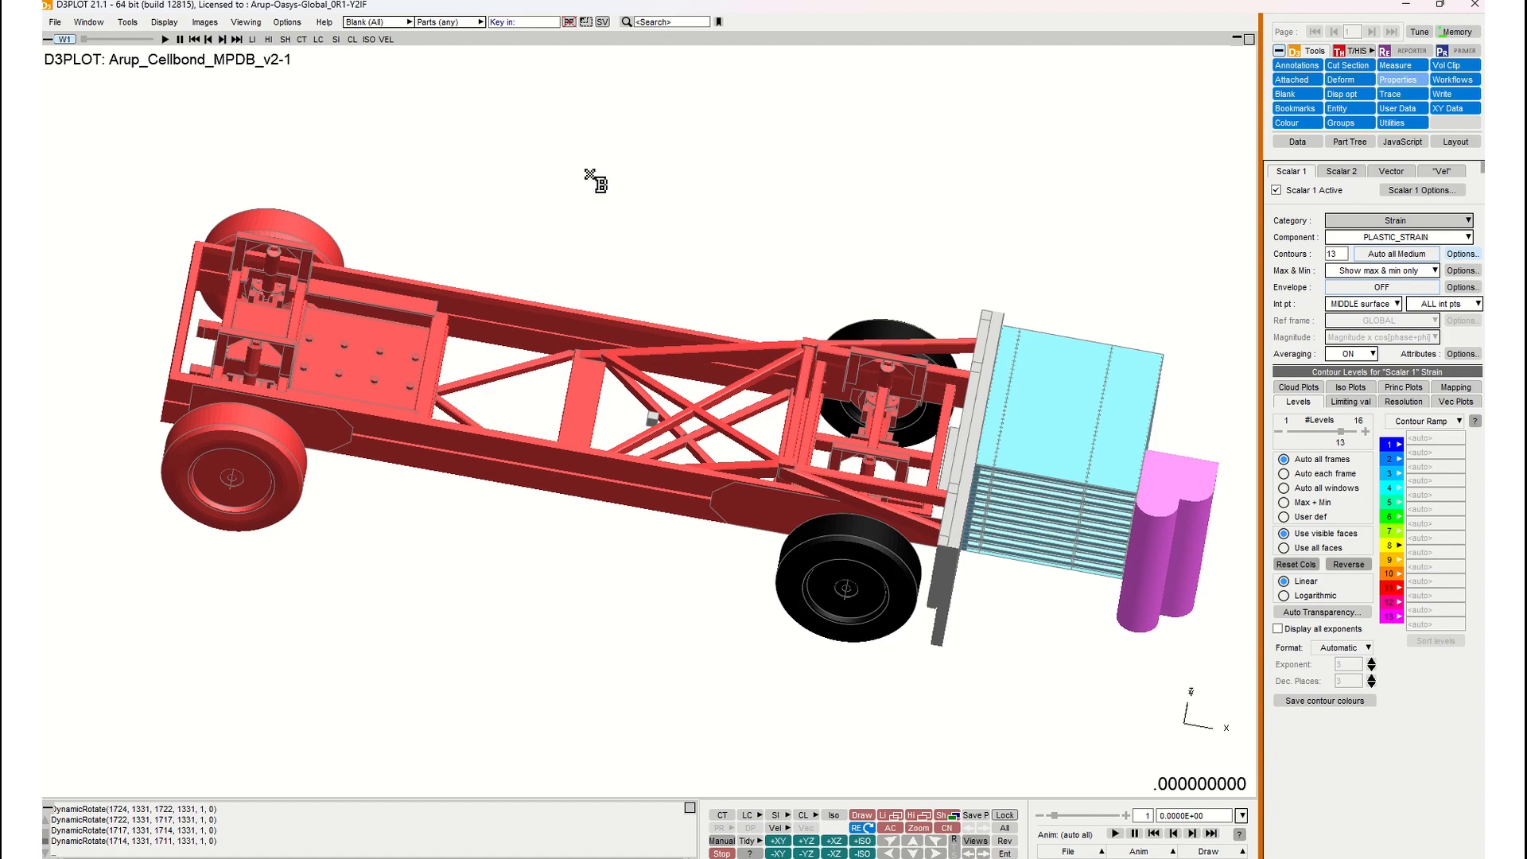
click(590, 198)
shift+drag(573, 222, 610, 263)
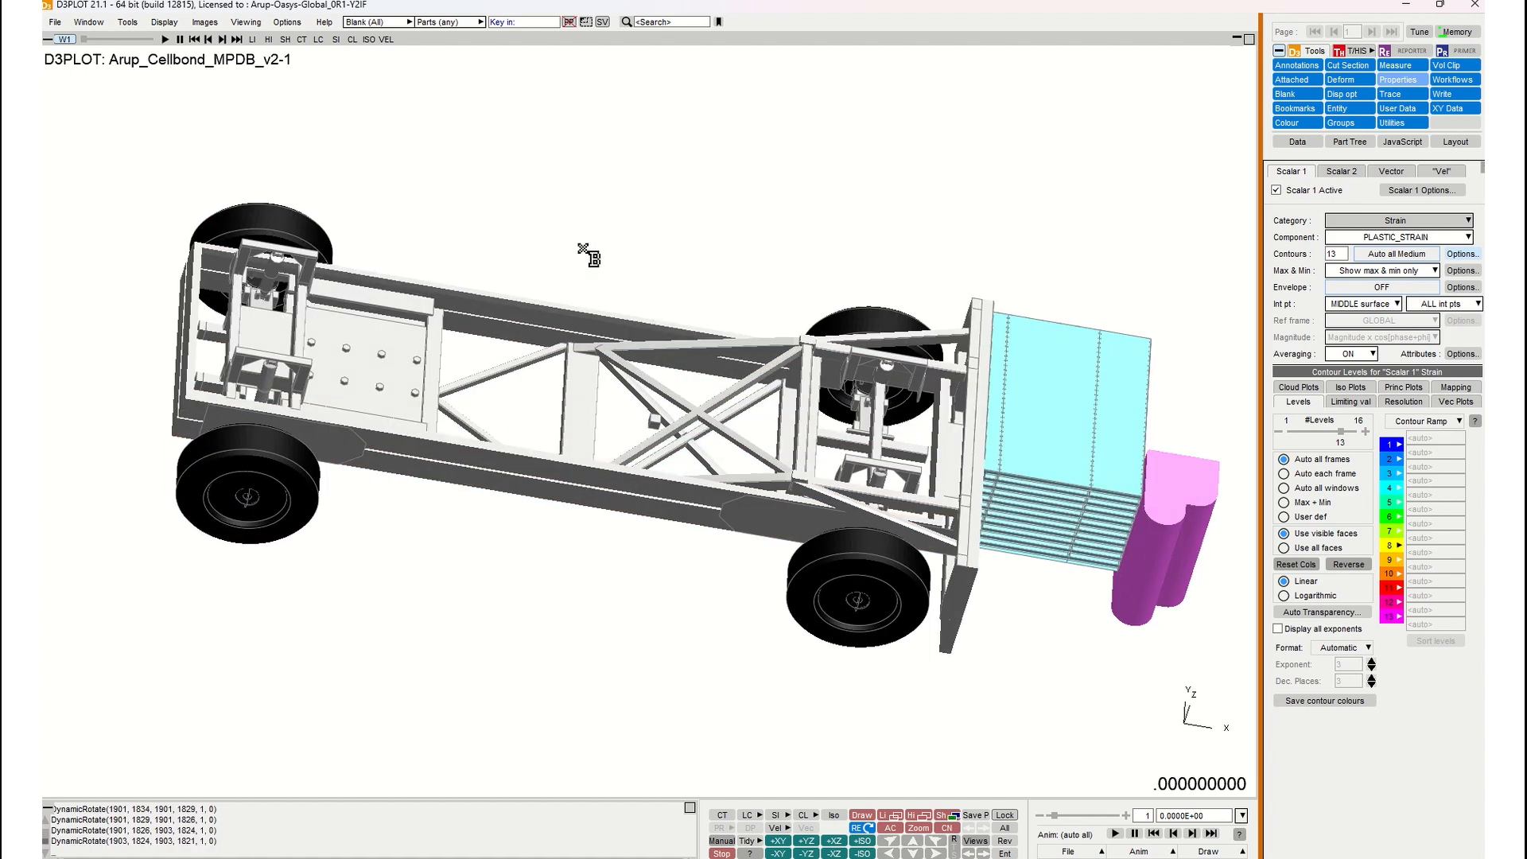
Return to the top view and area-pick the vehicle's rear-half parts to colour them red.
key(1)
right_drag(139, 197, 513, 635)
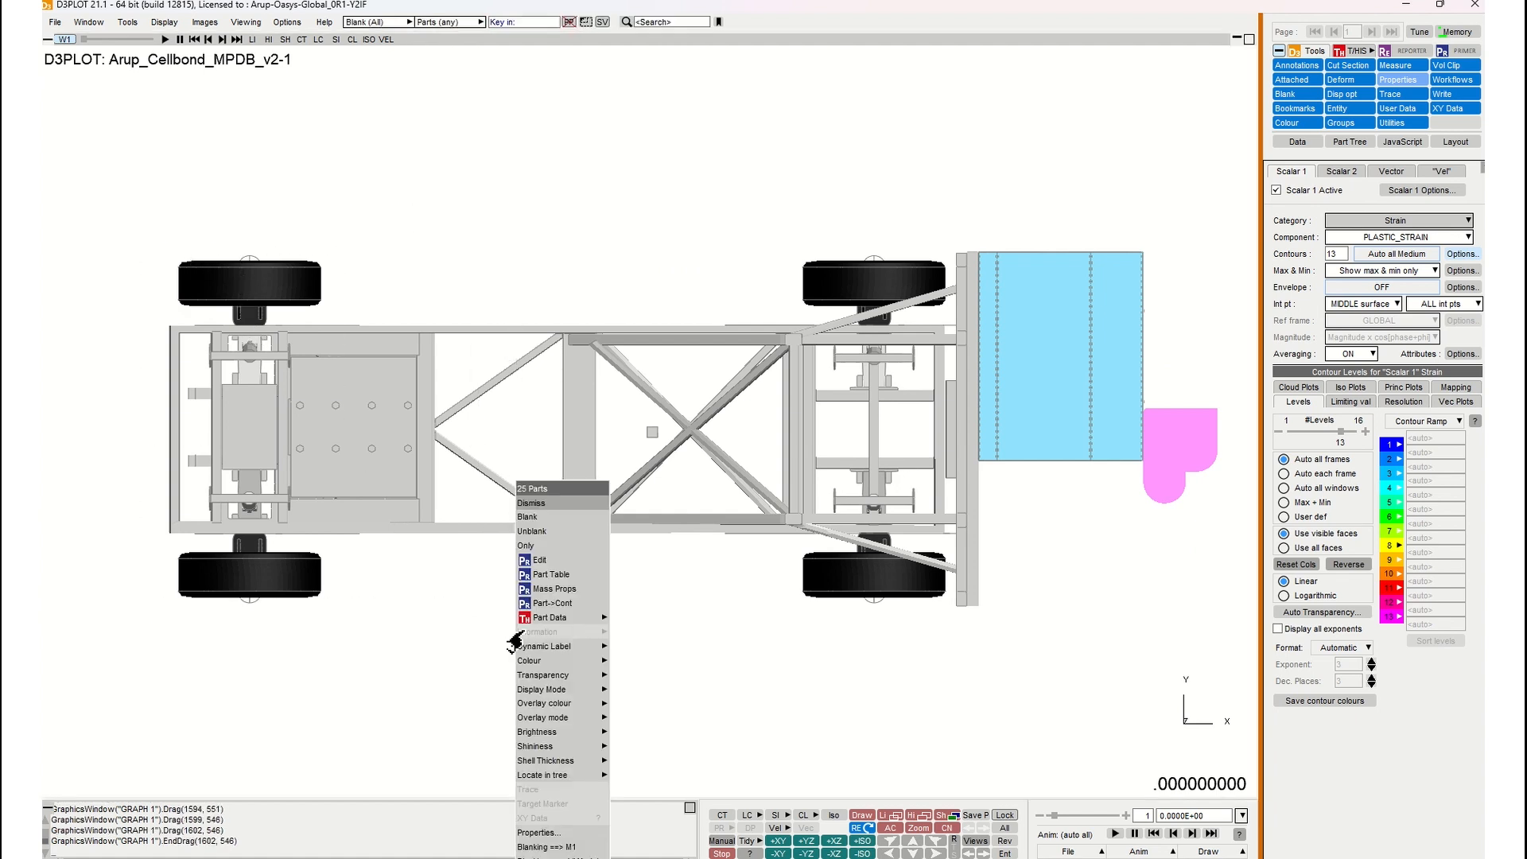
mouse_move(555, 661)
click(637, 685)
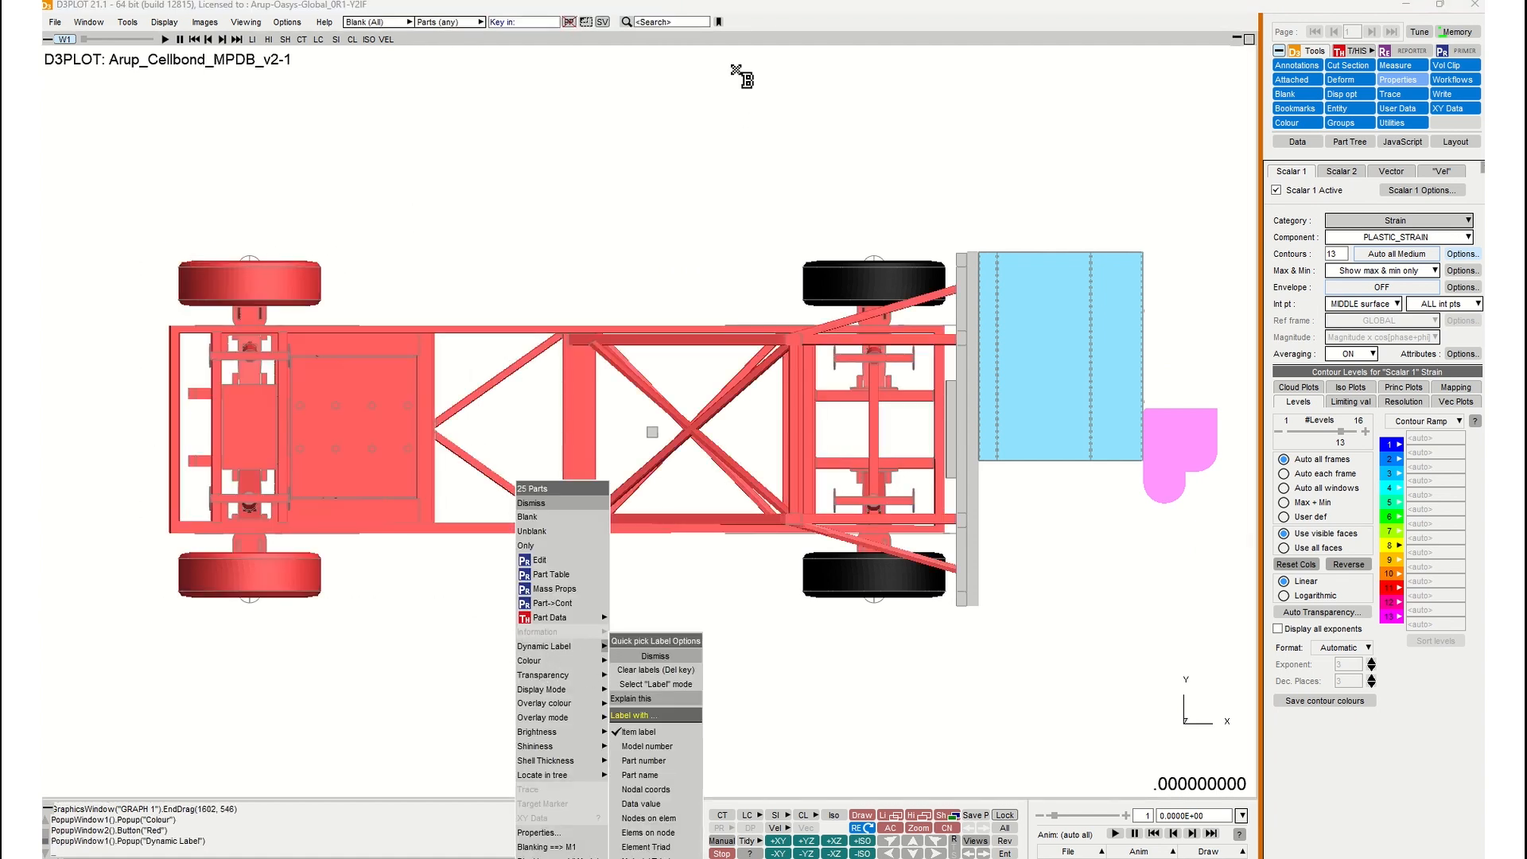
scroll(733, 398, down, 1)
shift+drag(728, 398, 676, 433)
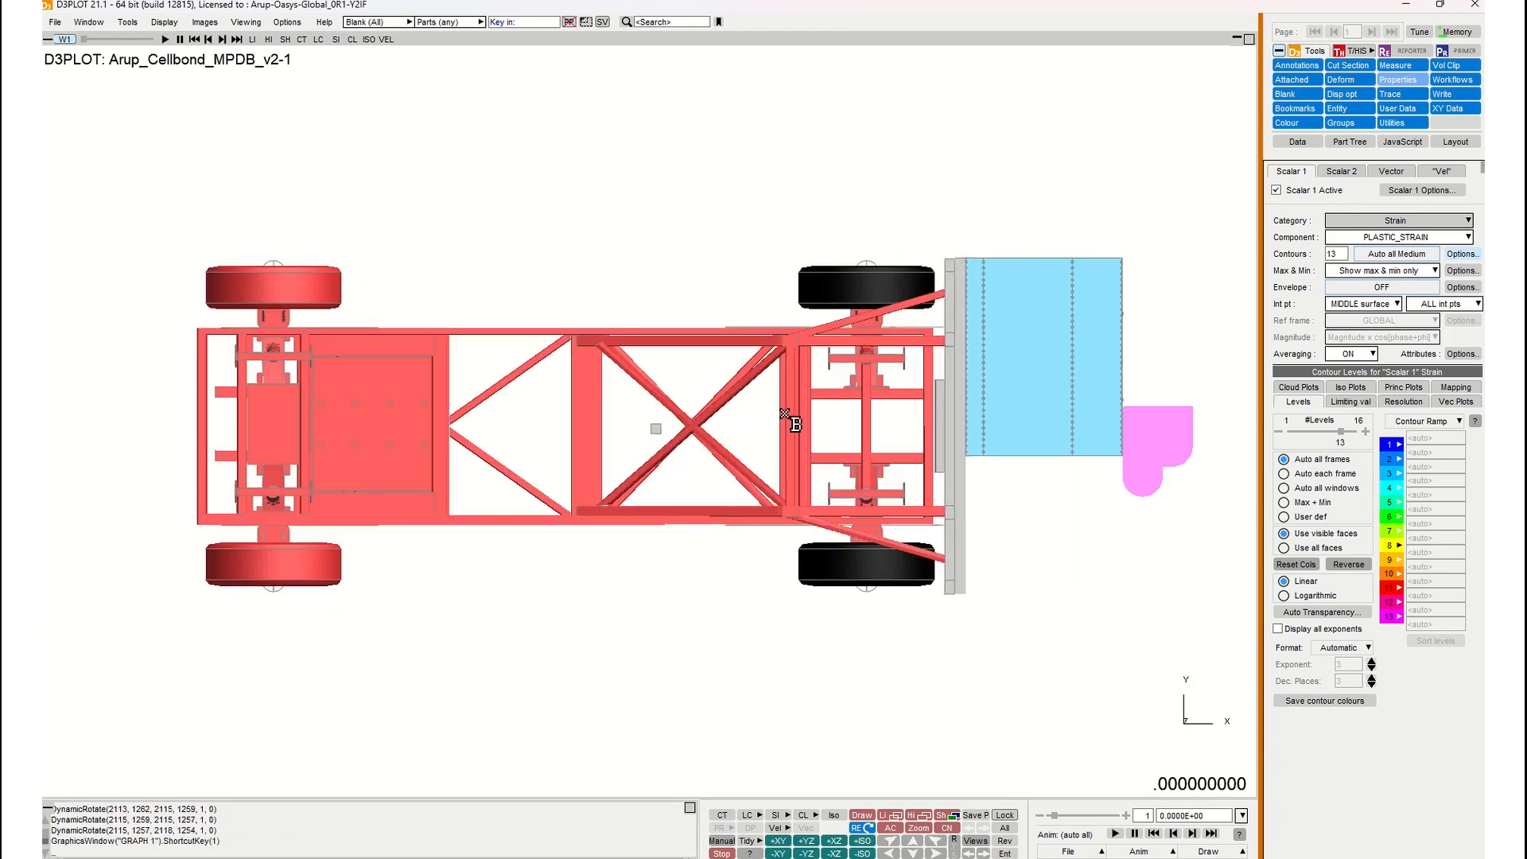
Area-pick the blue barrier and magenta block parts ahead of the vehicle and set their transparency to 60%.
shift+middle_drag(792, 422, 721, 396)
right_drag(964, 277, 1134, 549)
click(1161, 676)
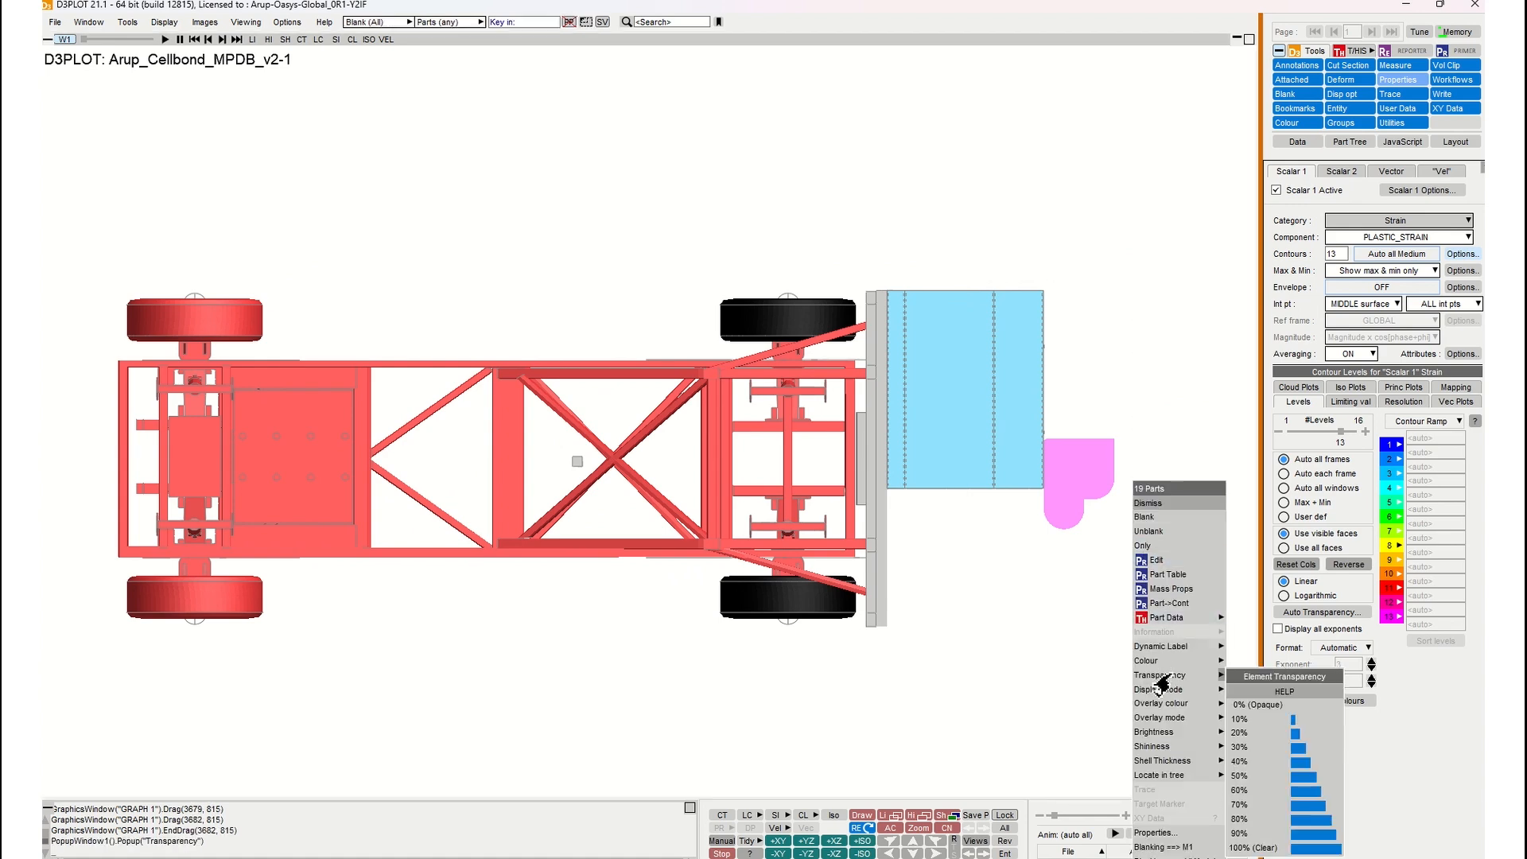
click(1264, 786)
shift+drag(681, 536, 793, 356)
key(1)
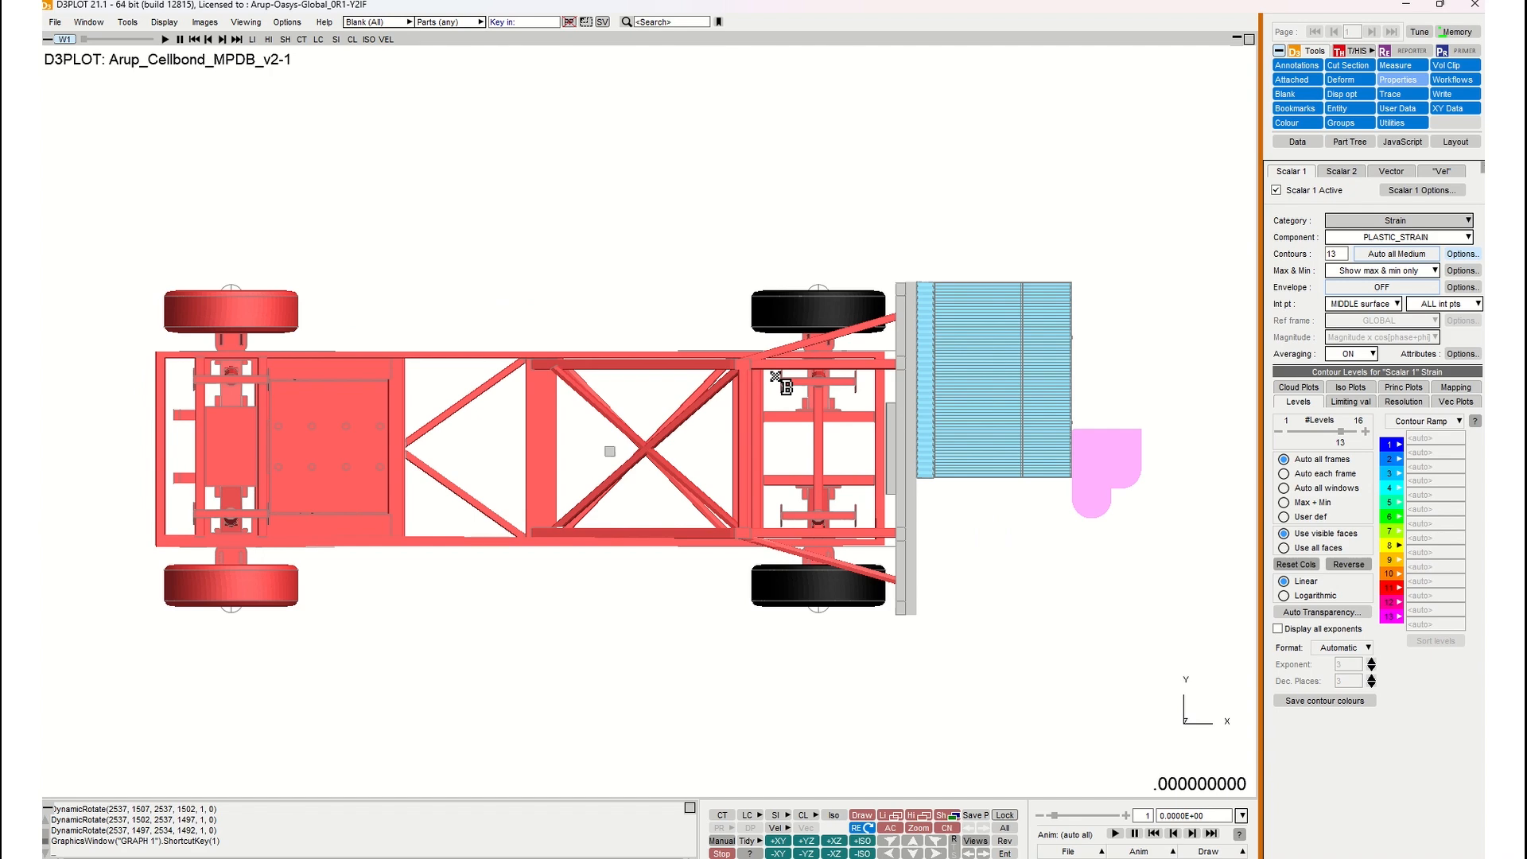
drag(776, 376, 586, 350)
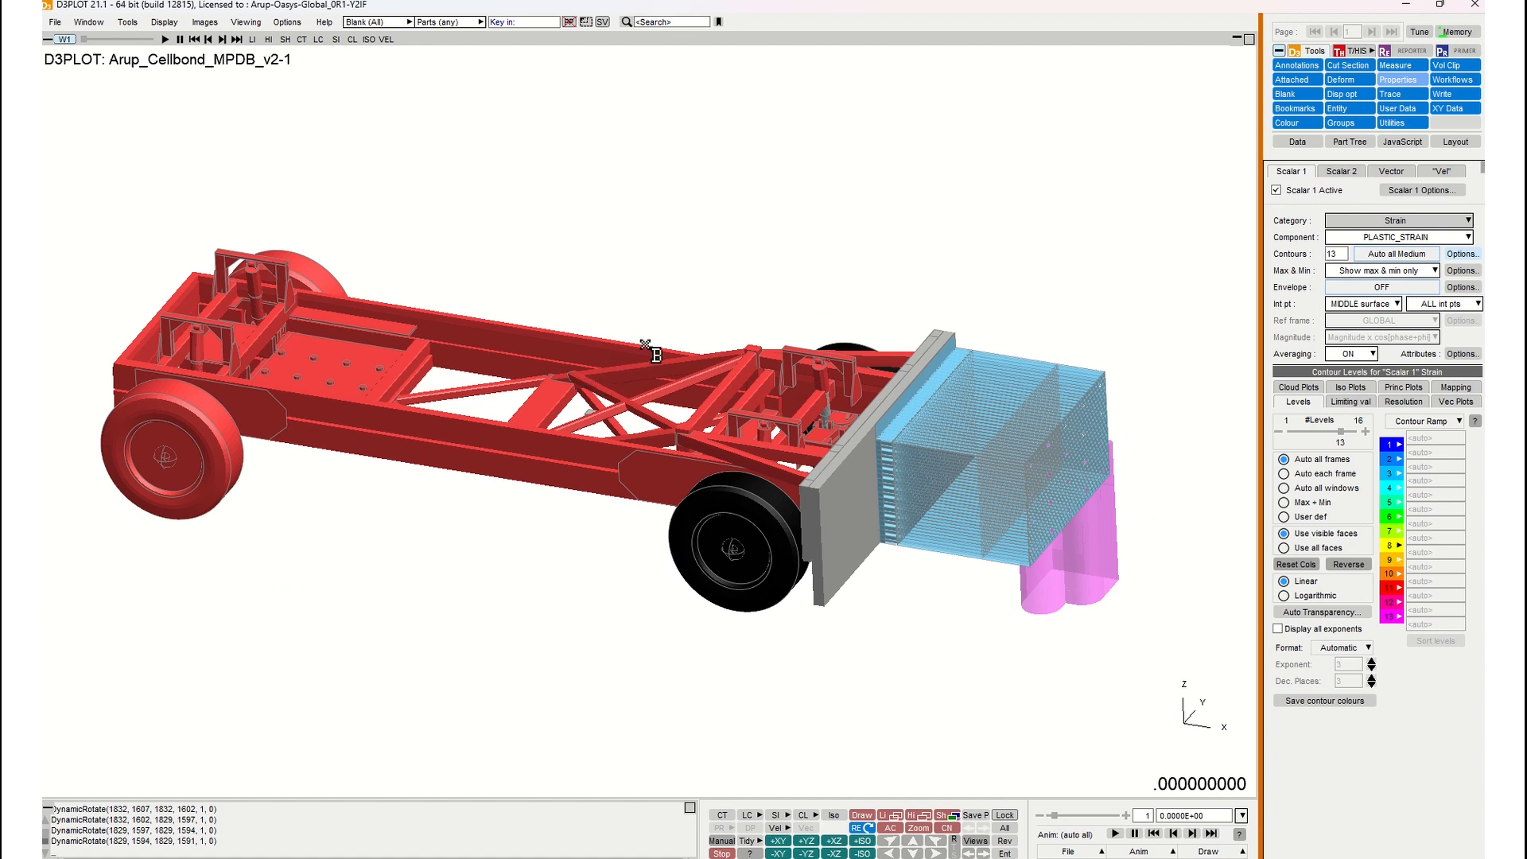
drag(679, 343, 700, 326)
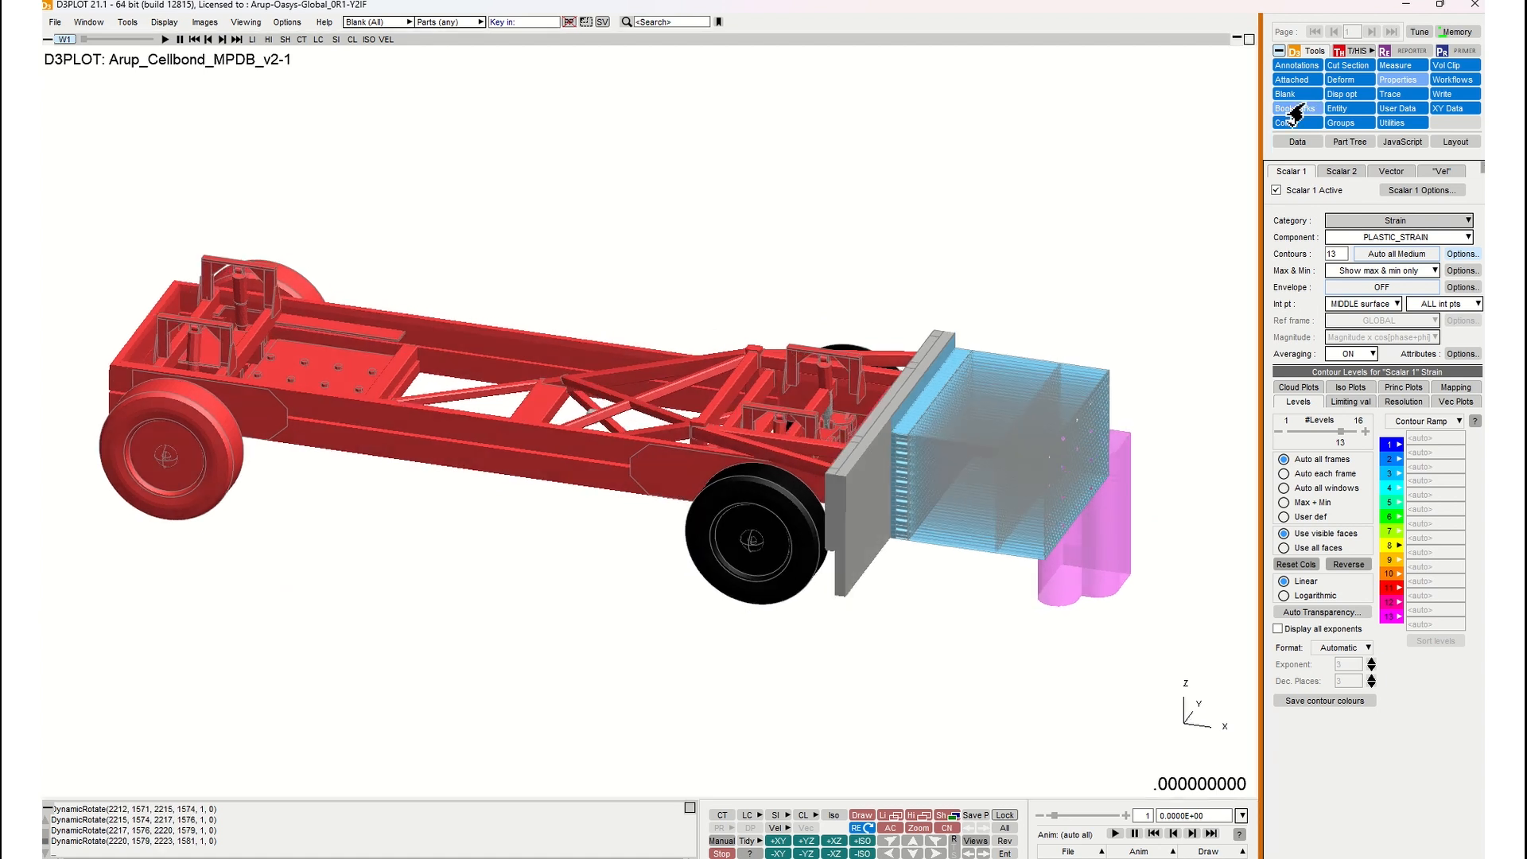
Open the options for saving the model's display properties to the Quarter_Main_001.prp file.
click(1384, 81)
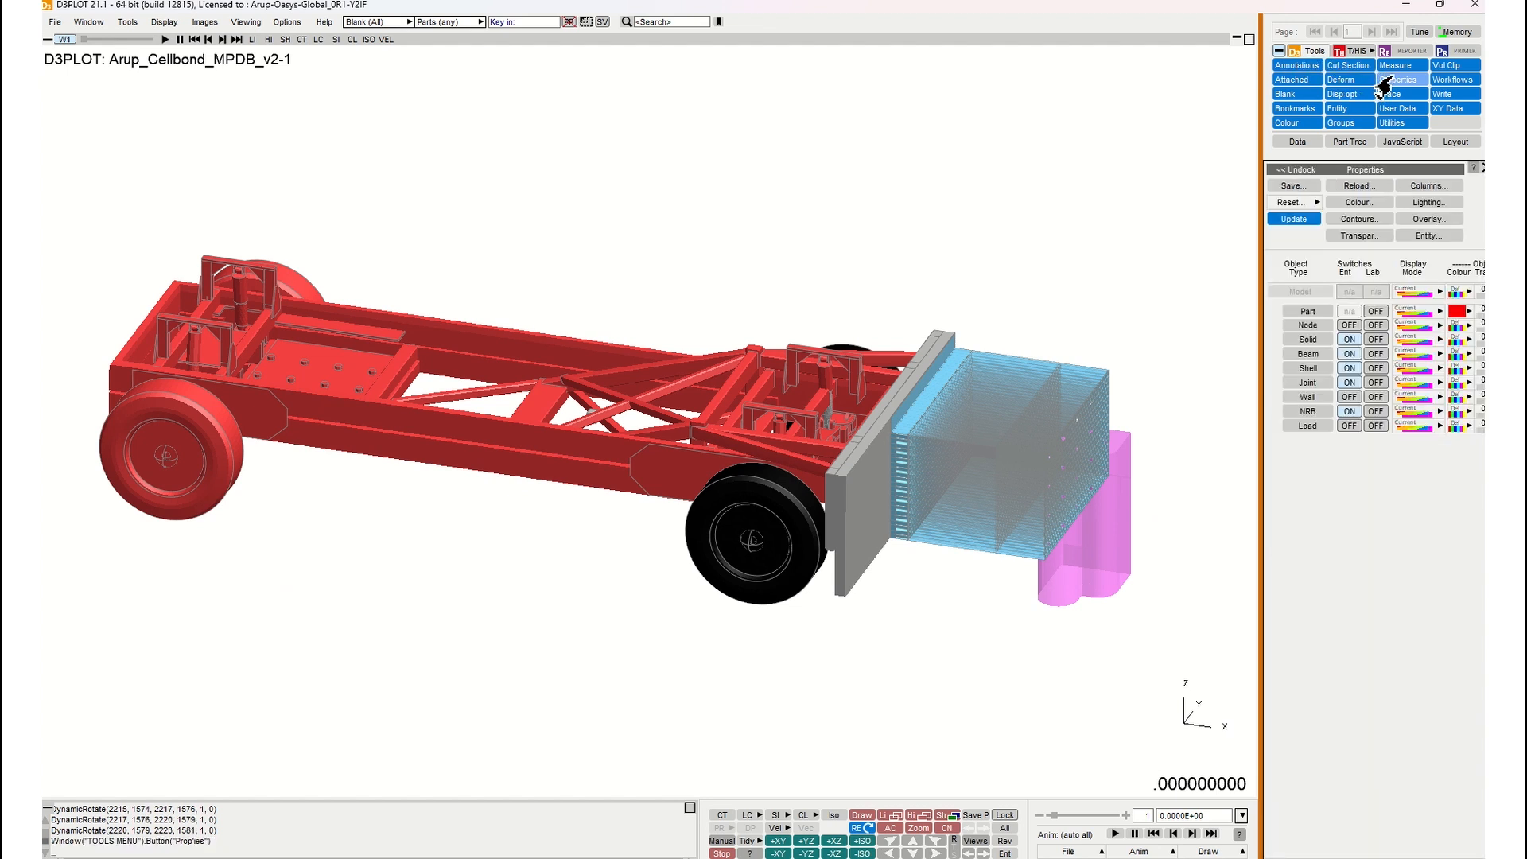
click(1295, 187)
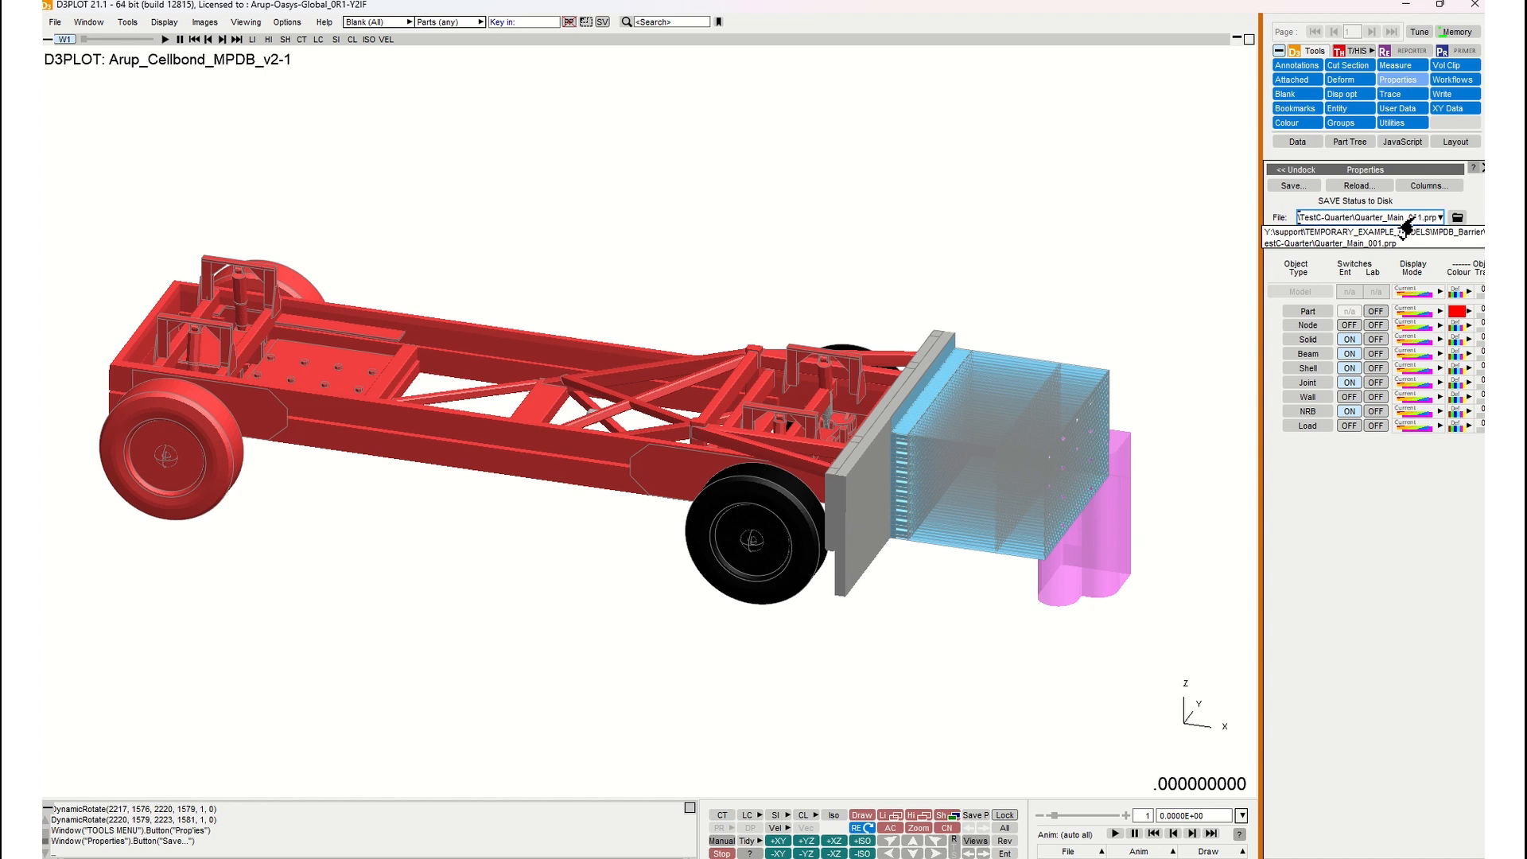
drag(657, 351, 398, 385)
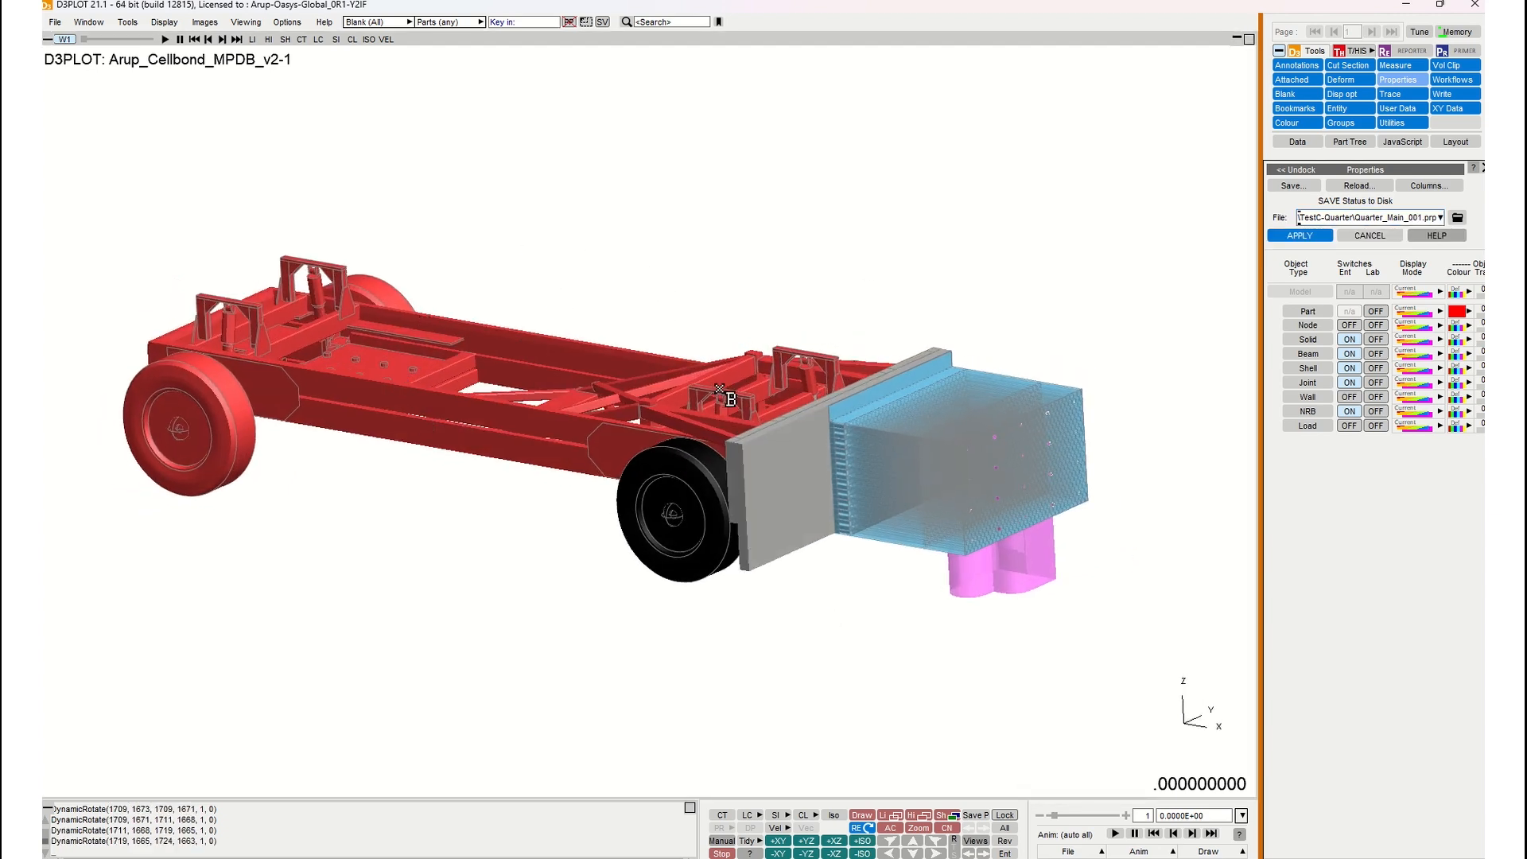
shift+drag(742, 416, 772, 388)
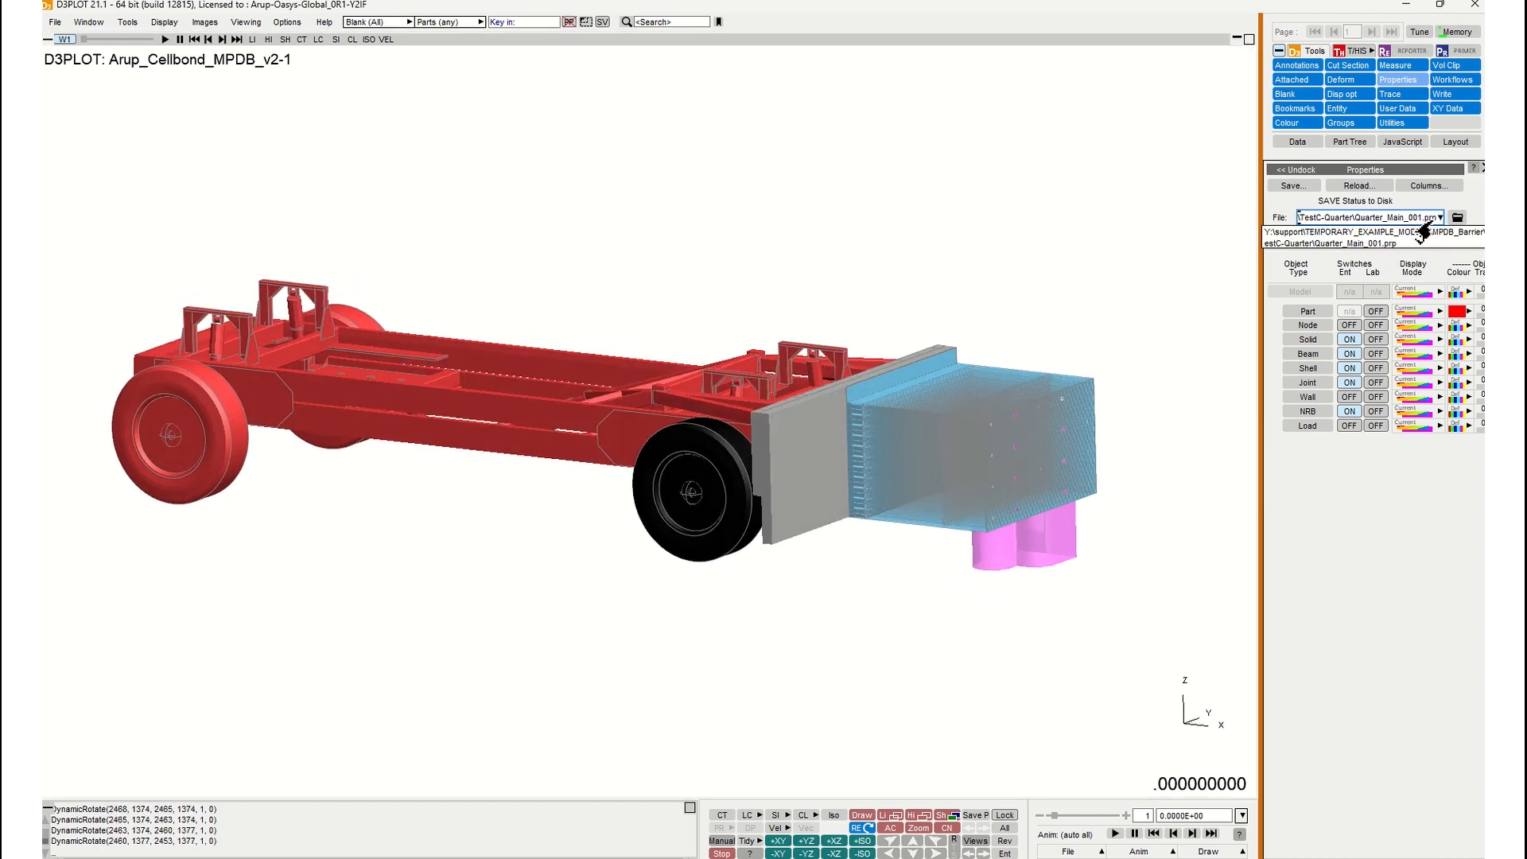
shift+drag(148, 210, 163, 200)
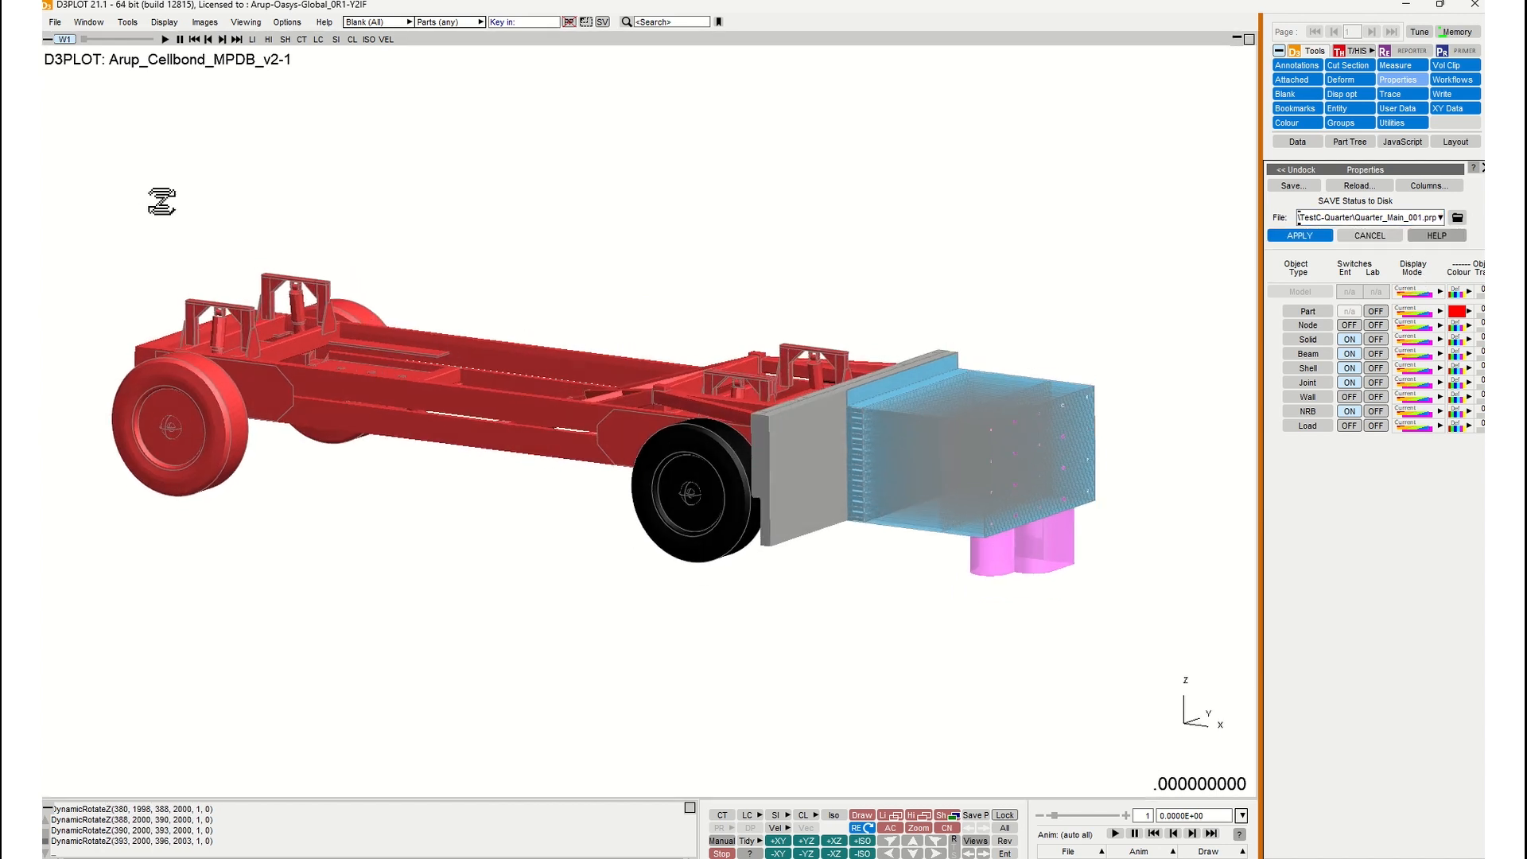
Open Quarter_Main.ptf again as model M3 in the next window, reading its settings and property files.
click(54, 24)
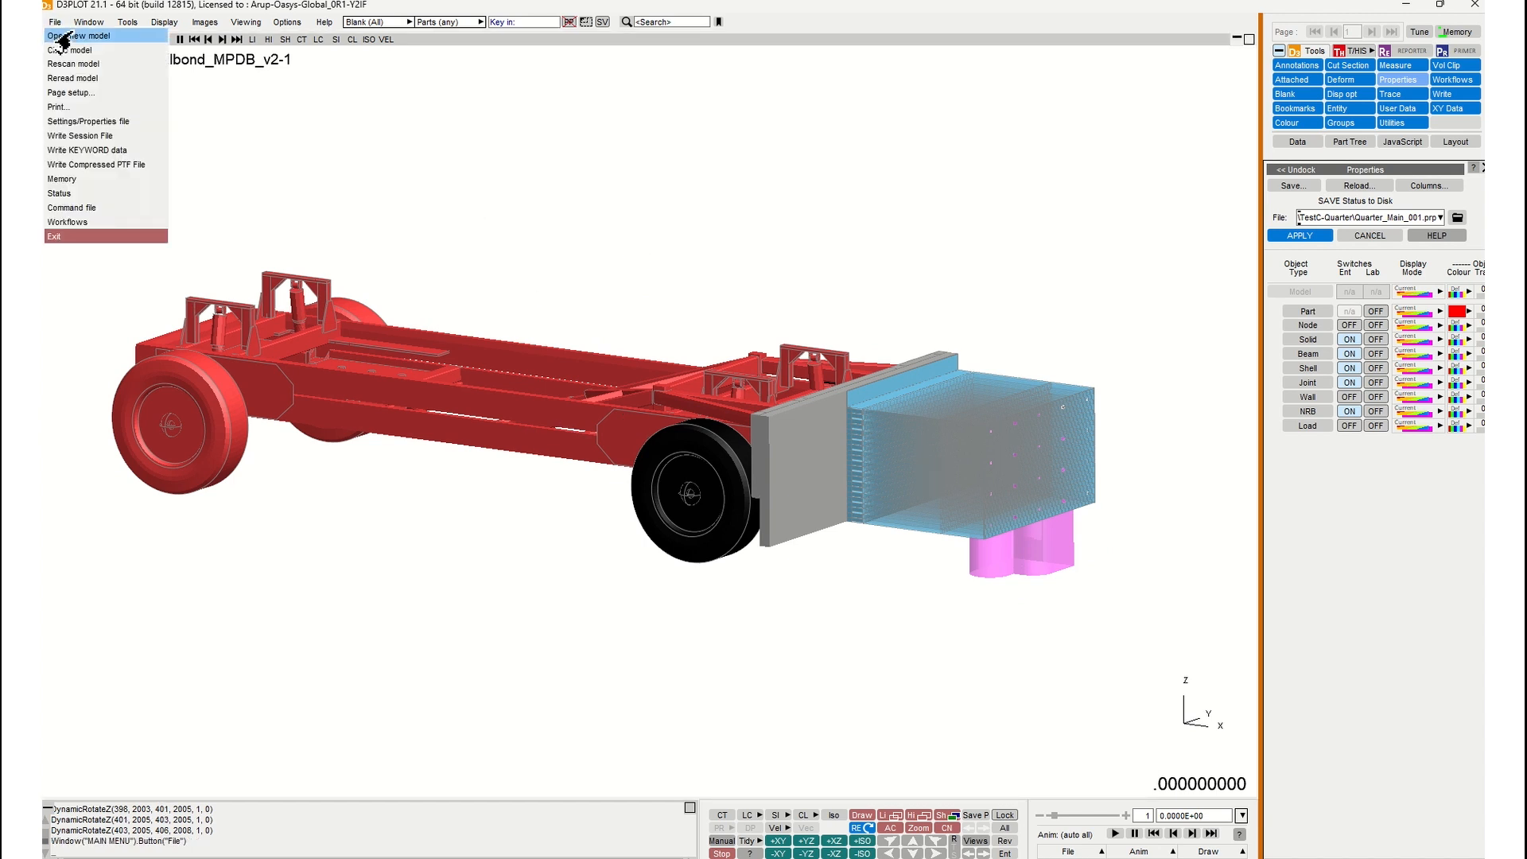
click(78, 36)
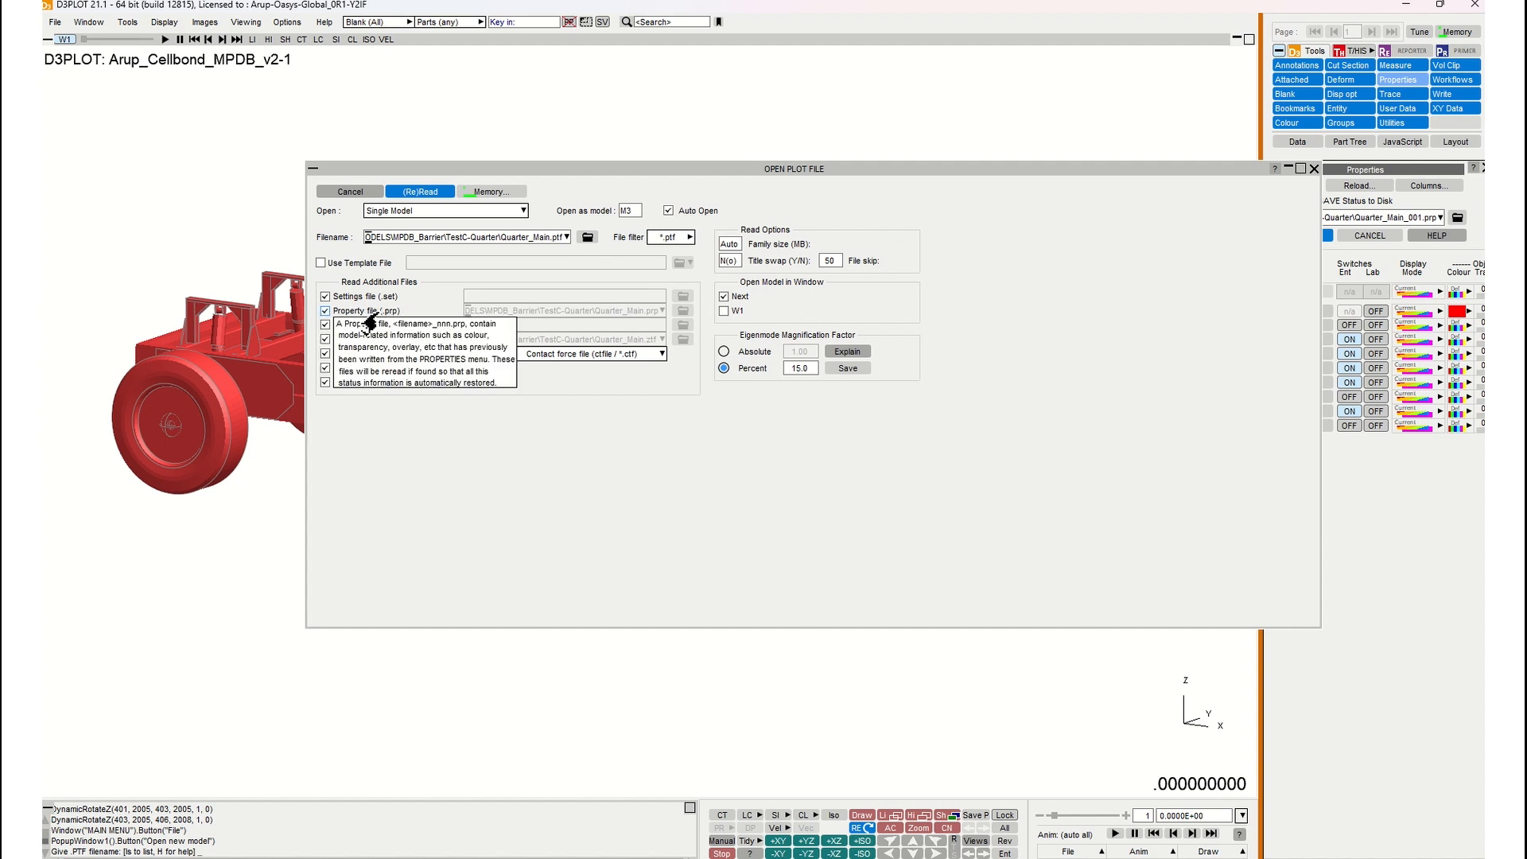
click(414, 193)
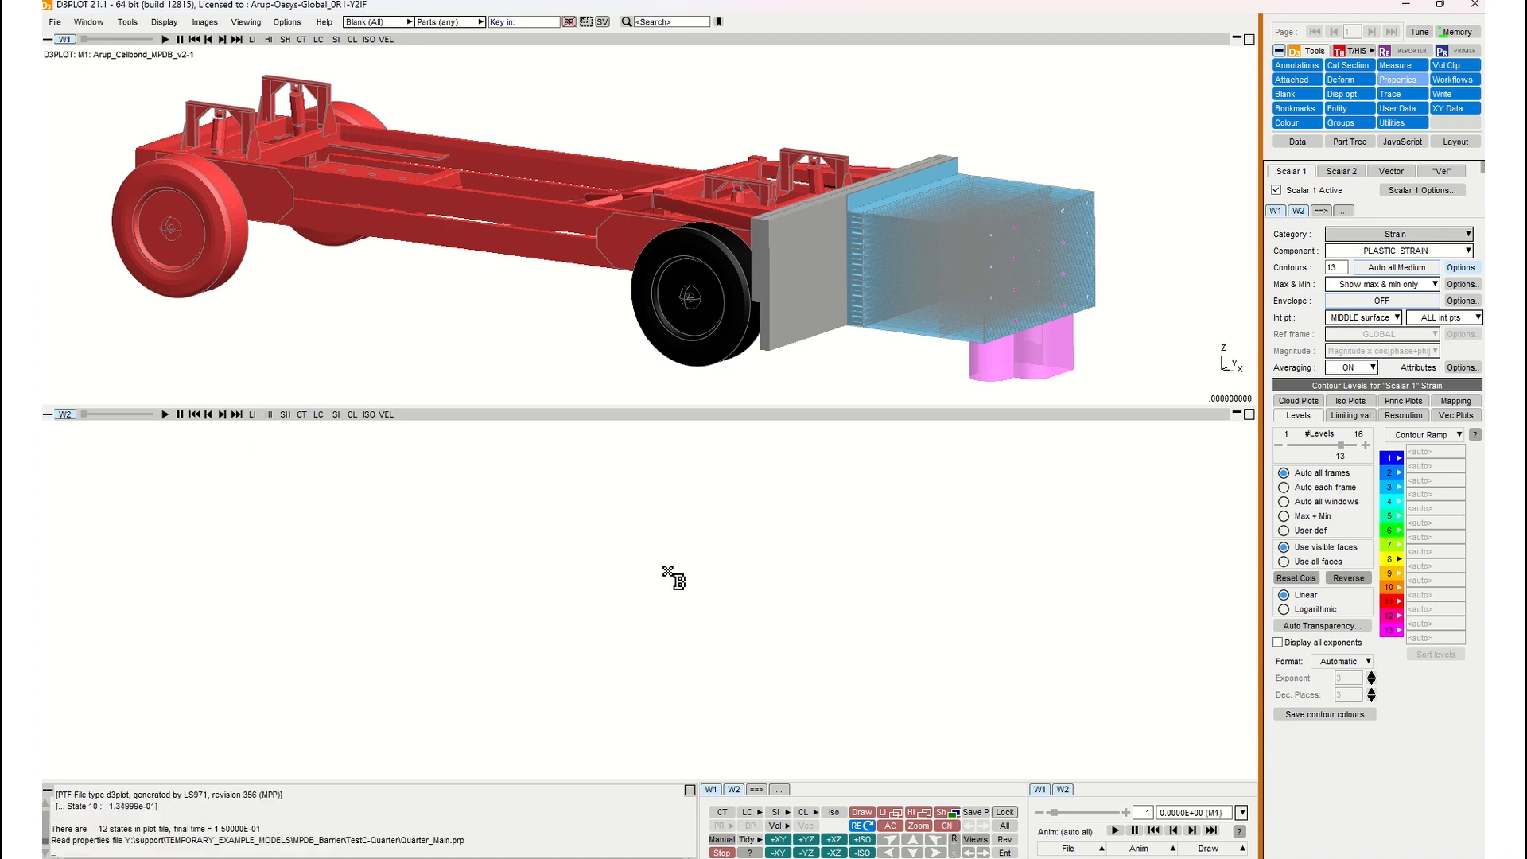
Examine the appearance of model M3 in window W2 from an oblique angle.
drag(657, 573, 624, 617)
shift+right_drag(625, 618, 632, 616)
shift+middle_drag(628, 614, 608, 614)
drag(608, 614, 656, 574)
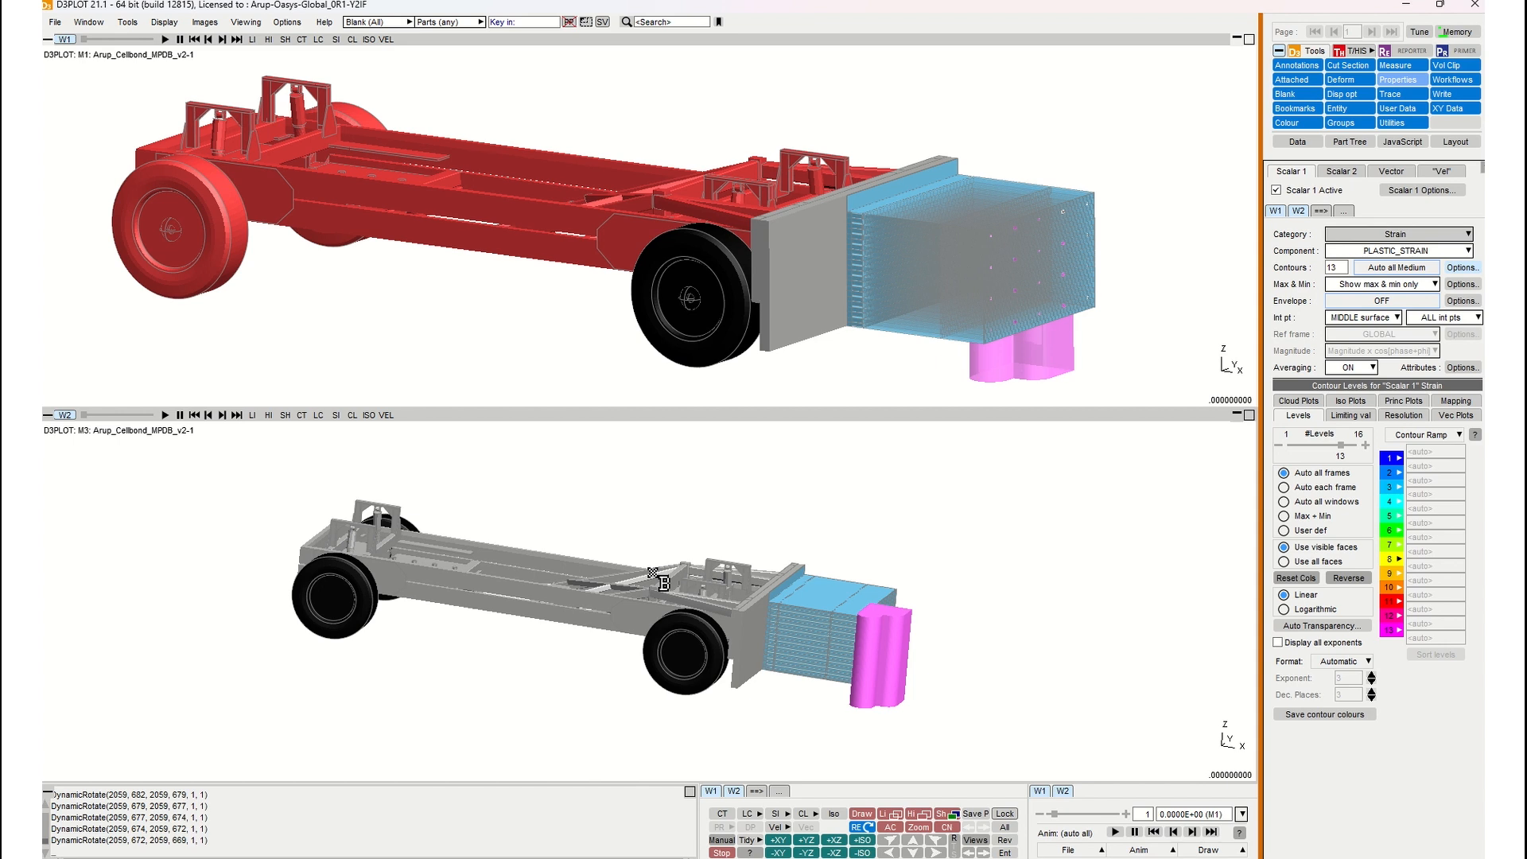
shift+drag(654, 573, 602, 569)
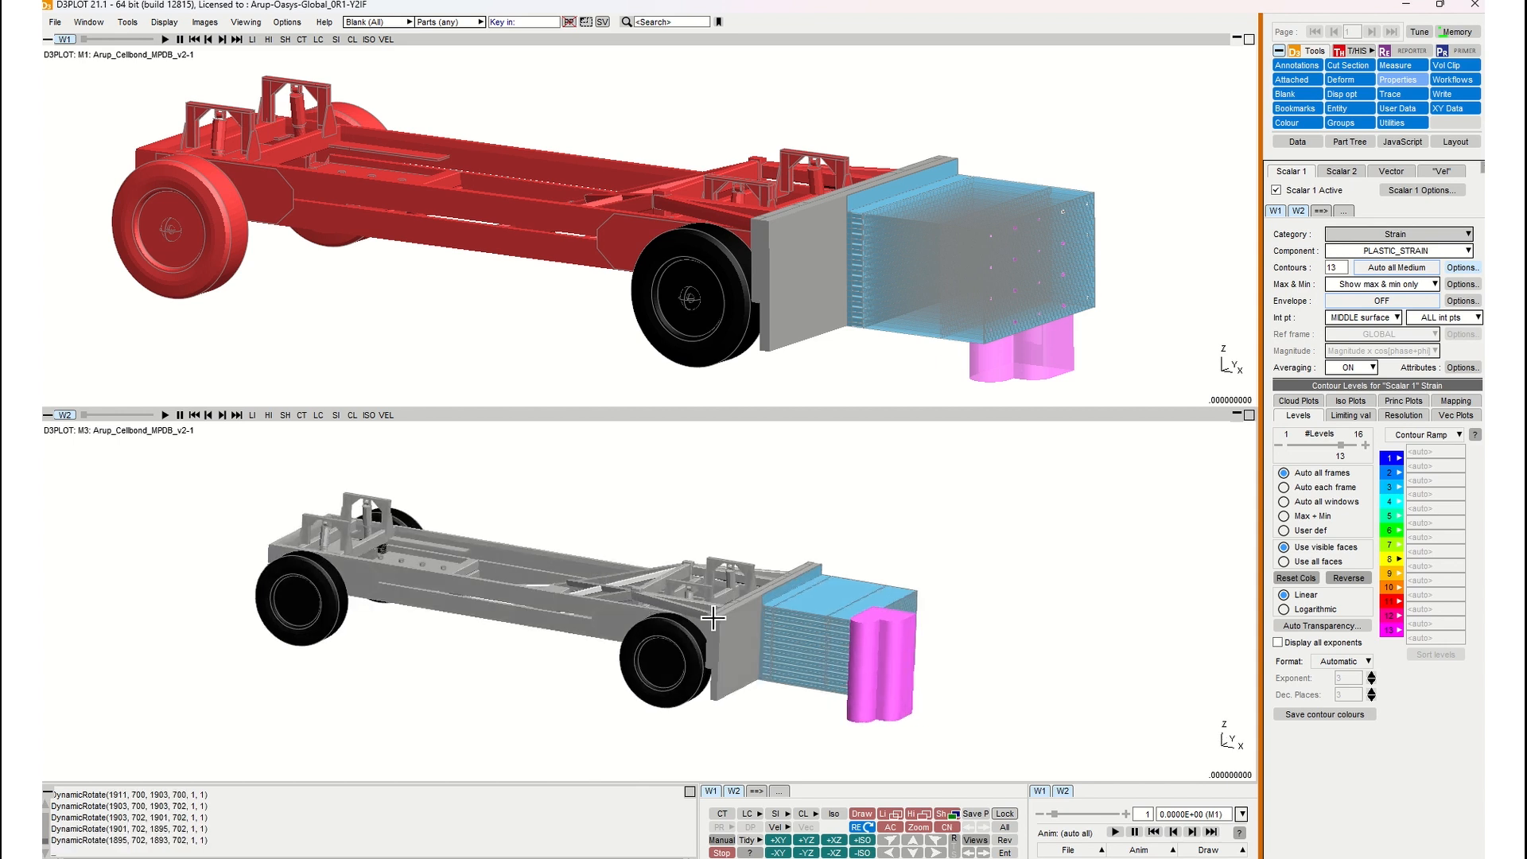
key(q)
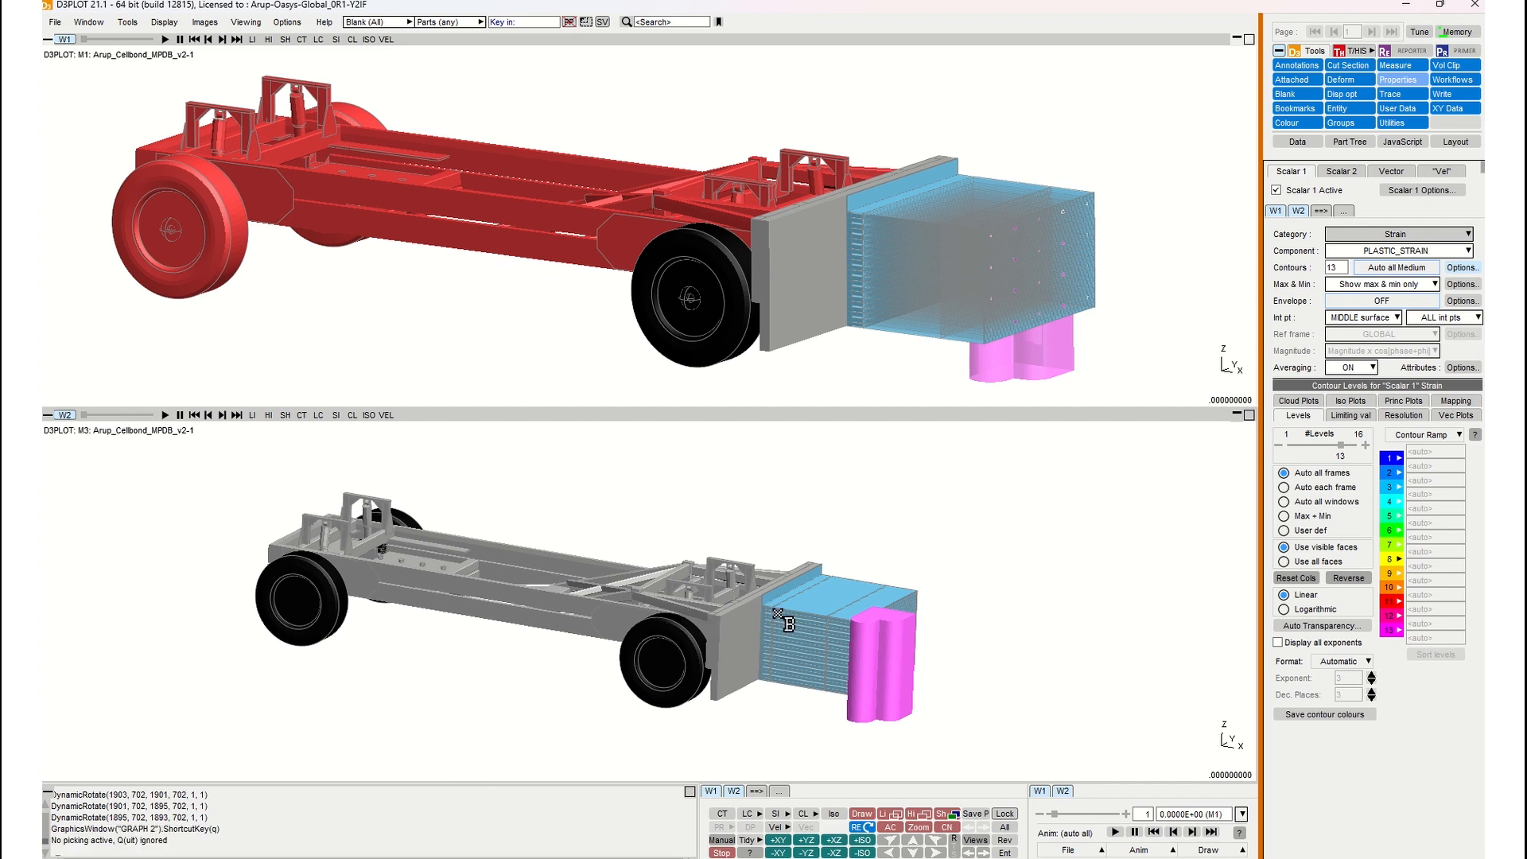
shift+drag(778, 616, 760, 616)
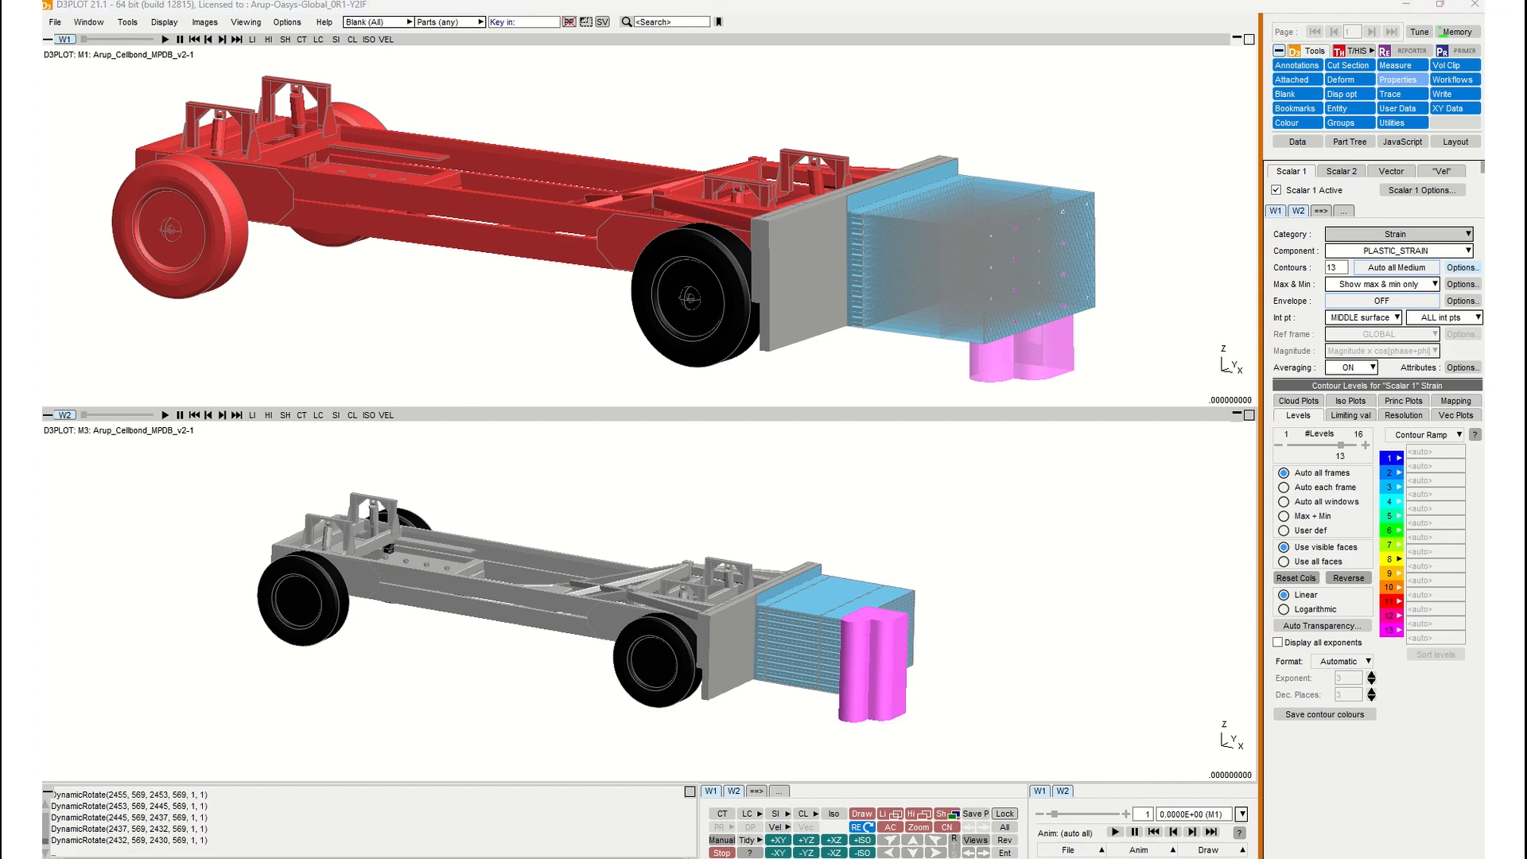
Set window W1 to a zoomed-out top view and apply the same view to window W2.
click(334, 6)
key(1)
scroll(373, 171, down, 5)
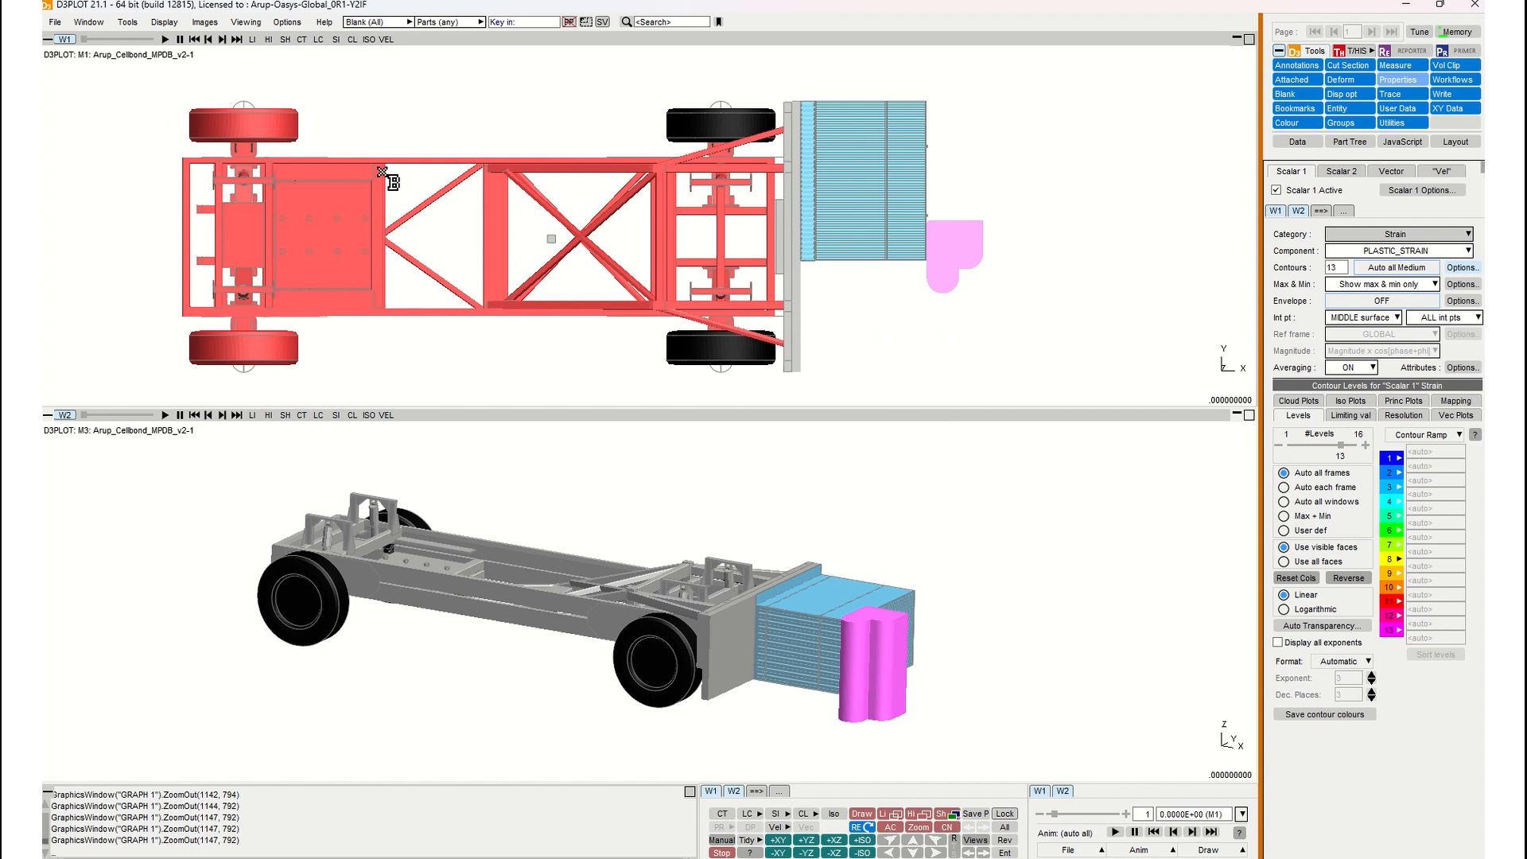
shift+middle_drag(440, 204, 421, 196)
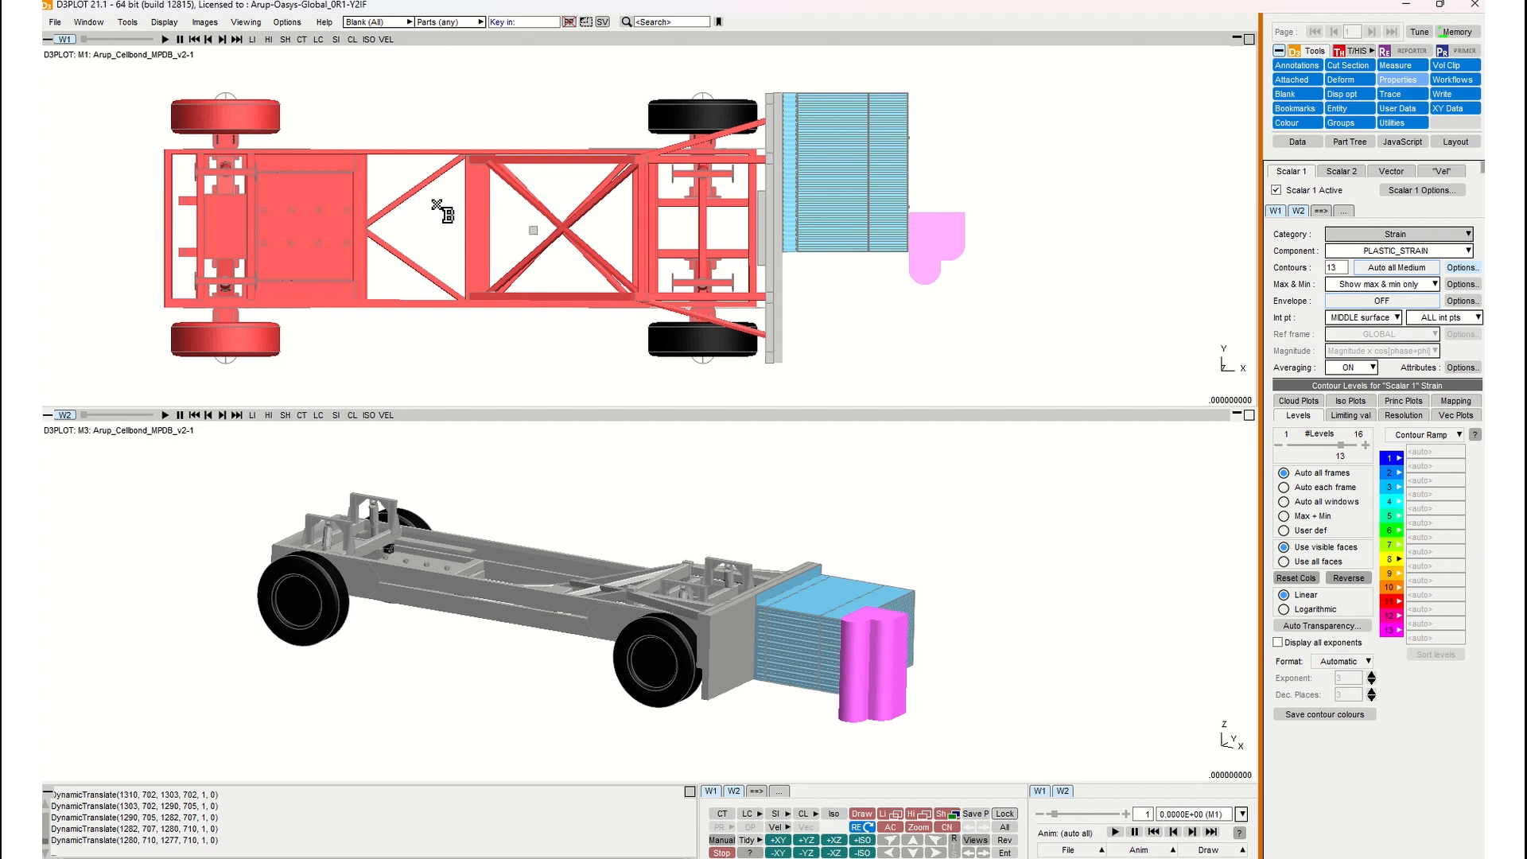
key(0)
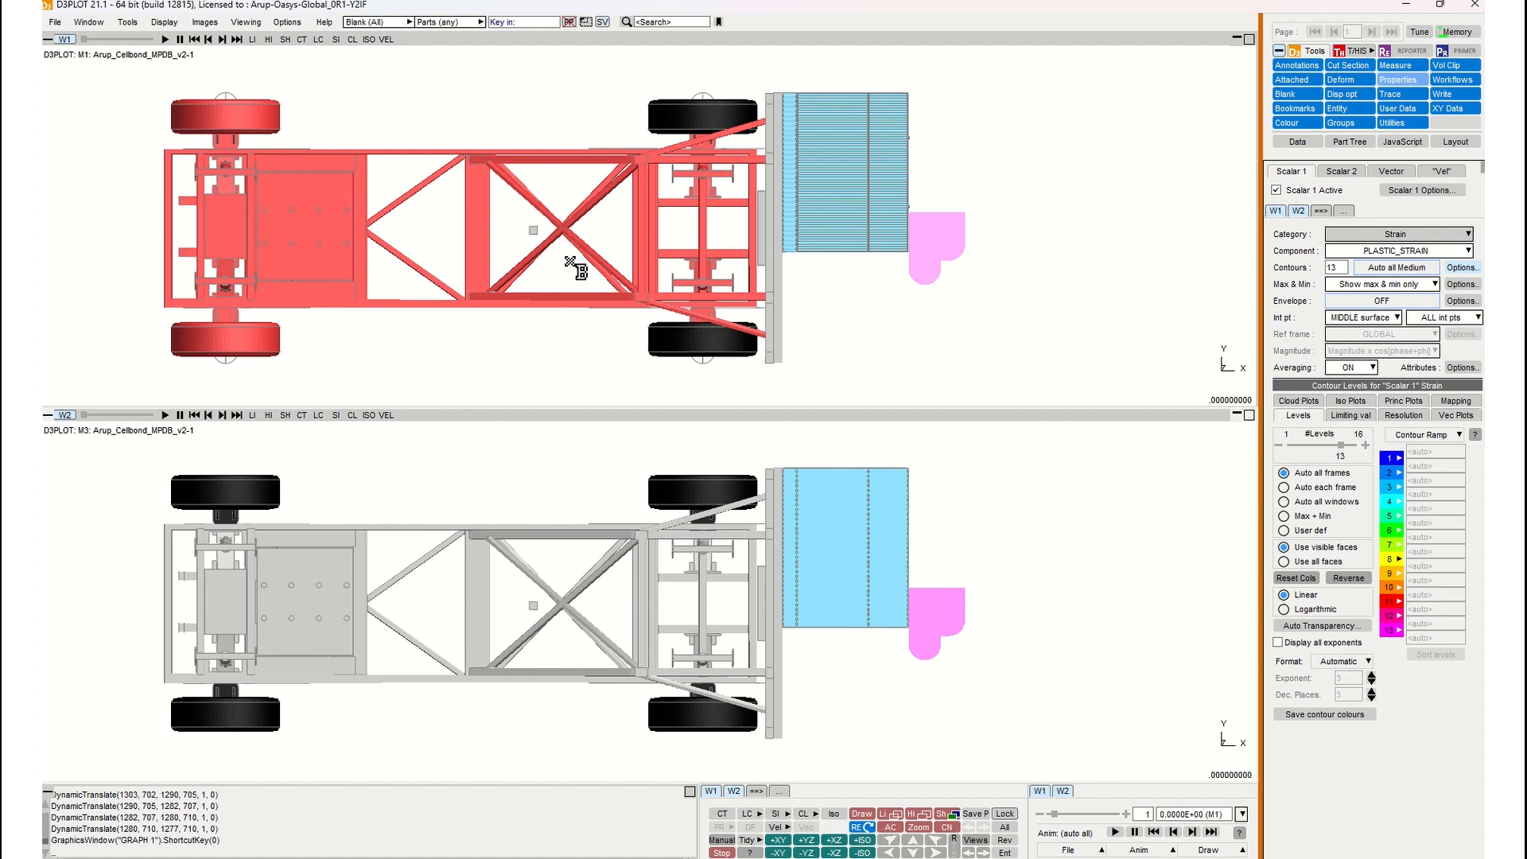
Blank the chassis frame and rear wheels in window W1 and try to export the blanking to all models.
shift+middle_drag(631, 236, 586, 255)
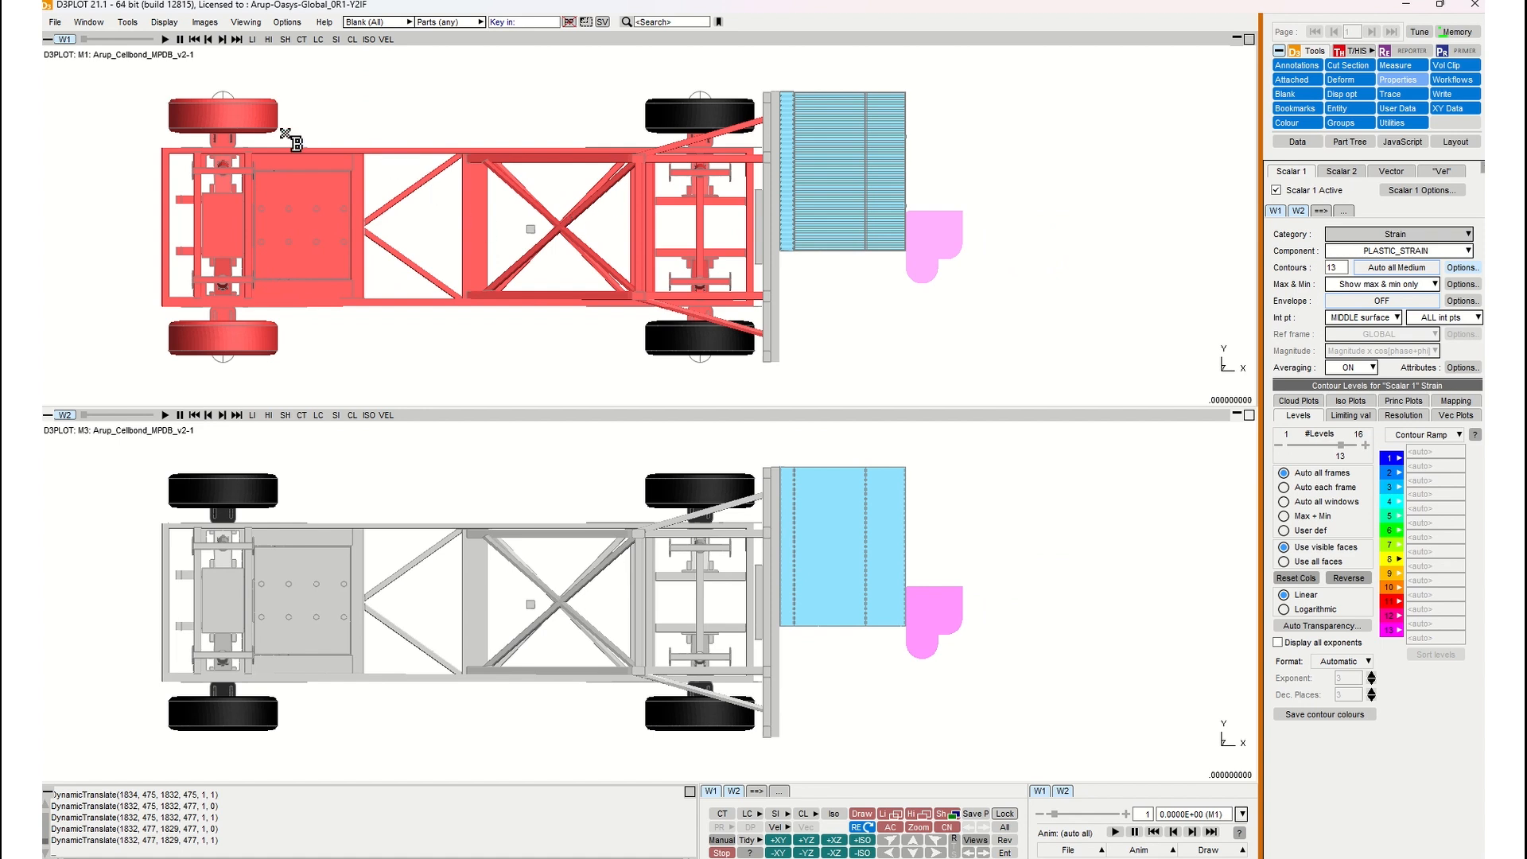
drag(141, 83, 511, 357)
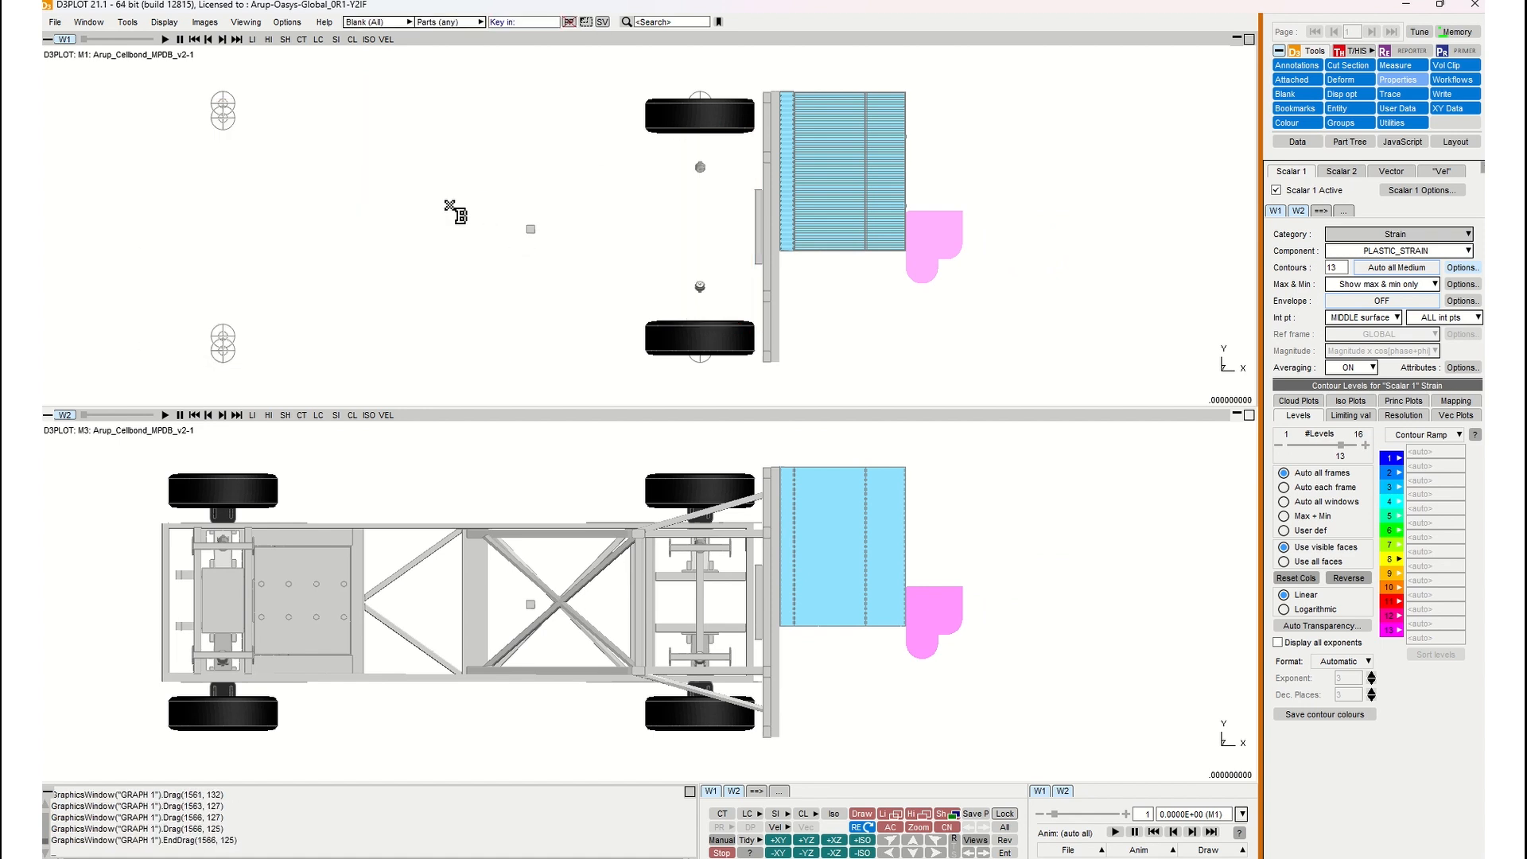
right_click(119, 109)
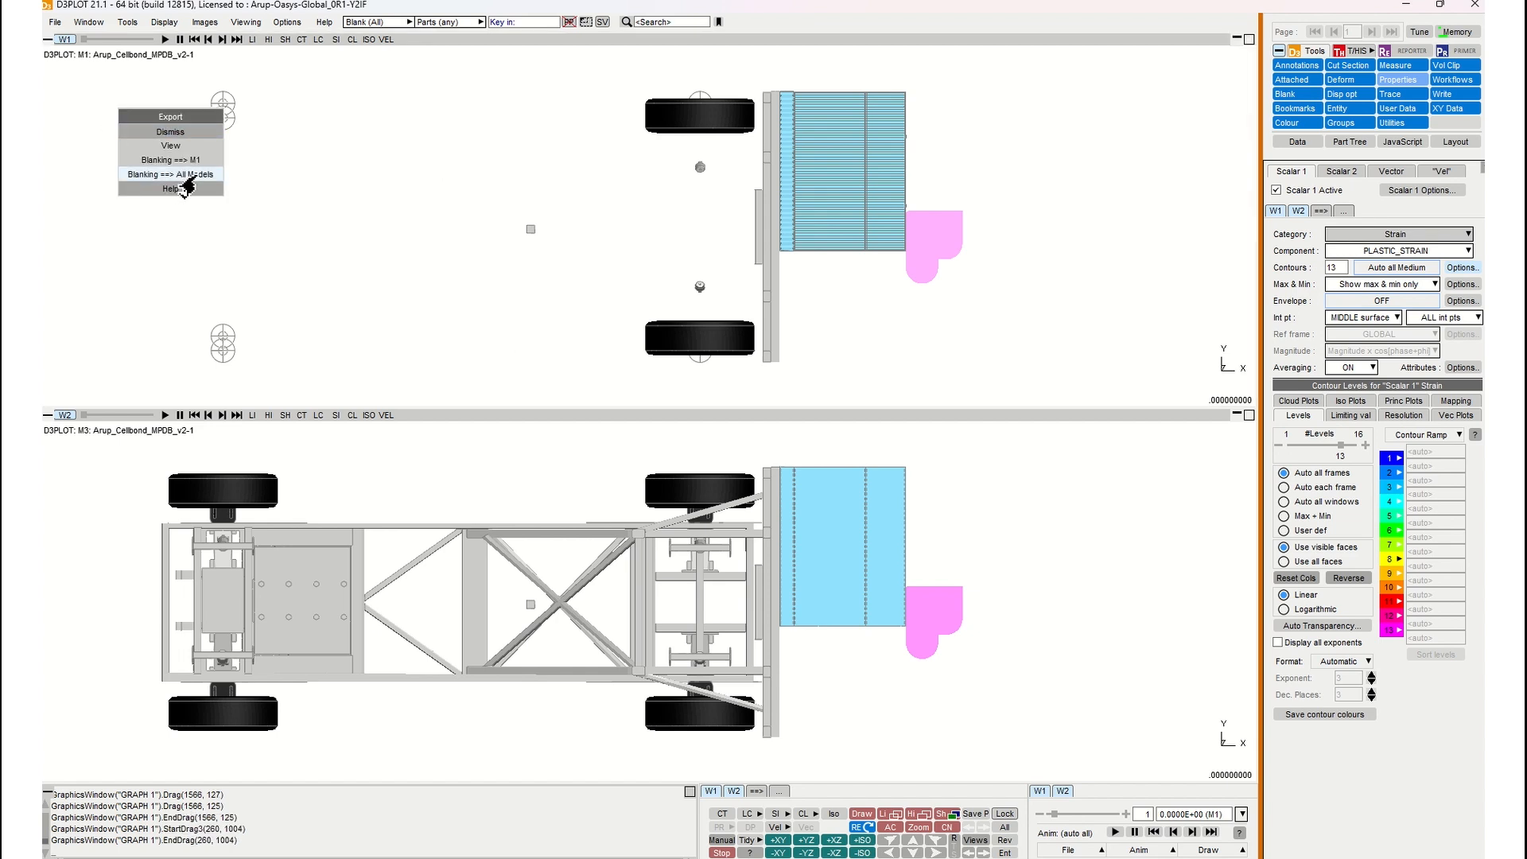
click(189, 175)
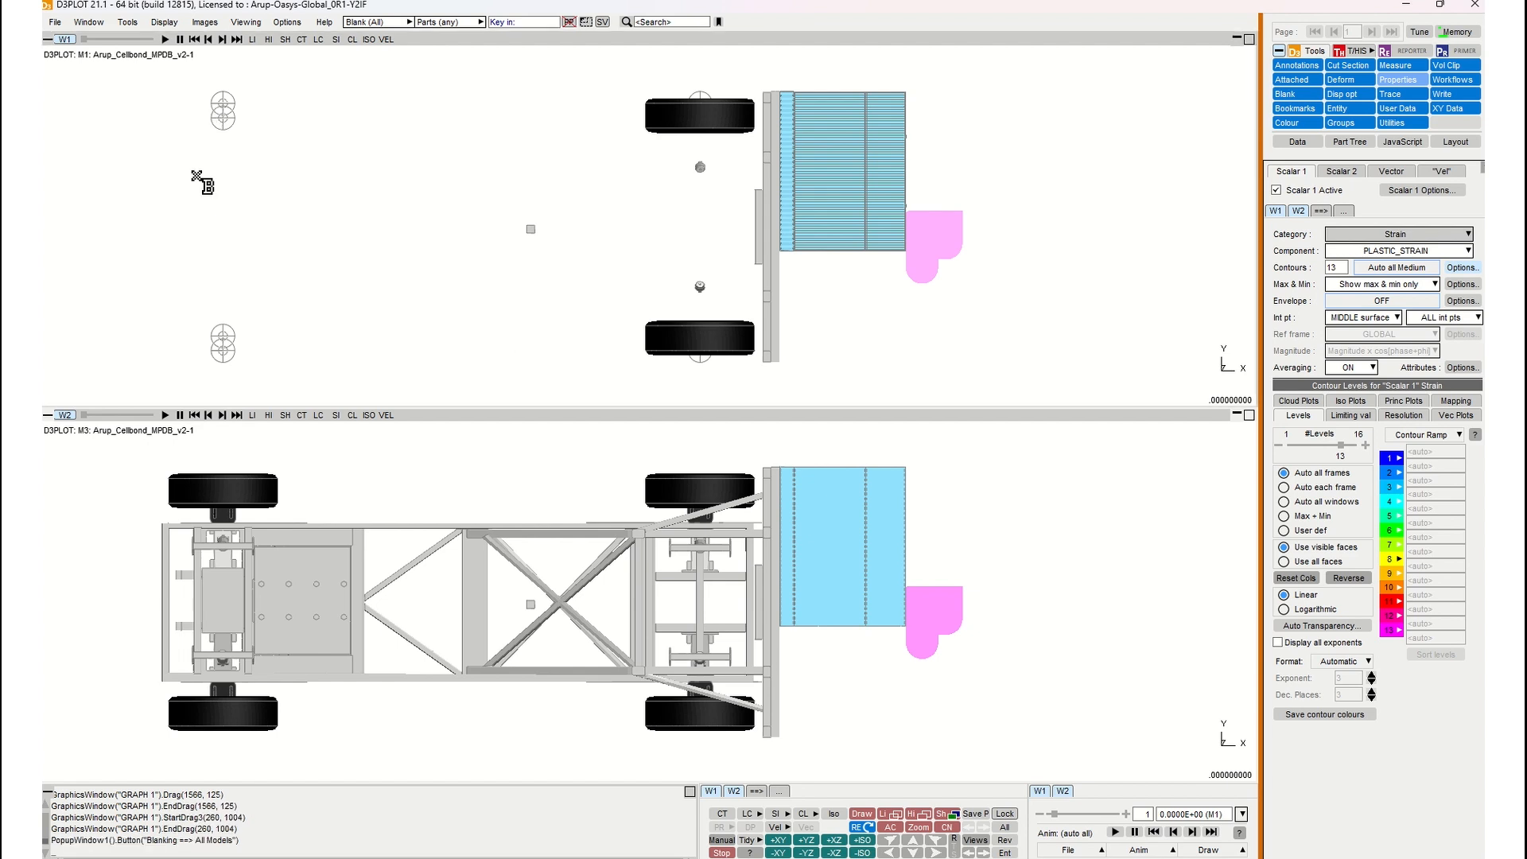
Try again several times to export window W1's blanking to all models.
scroll(447, 486, down, 1)
right_click(327, 133)
click(353, 191)
scroll(433, 461, up, 1)
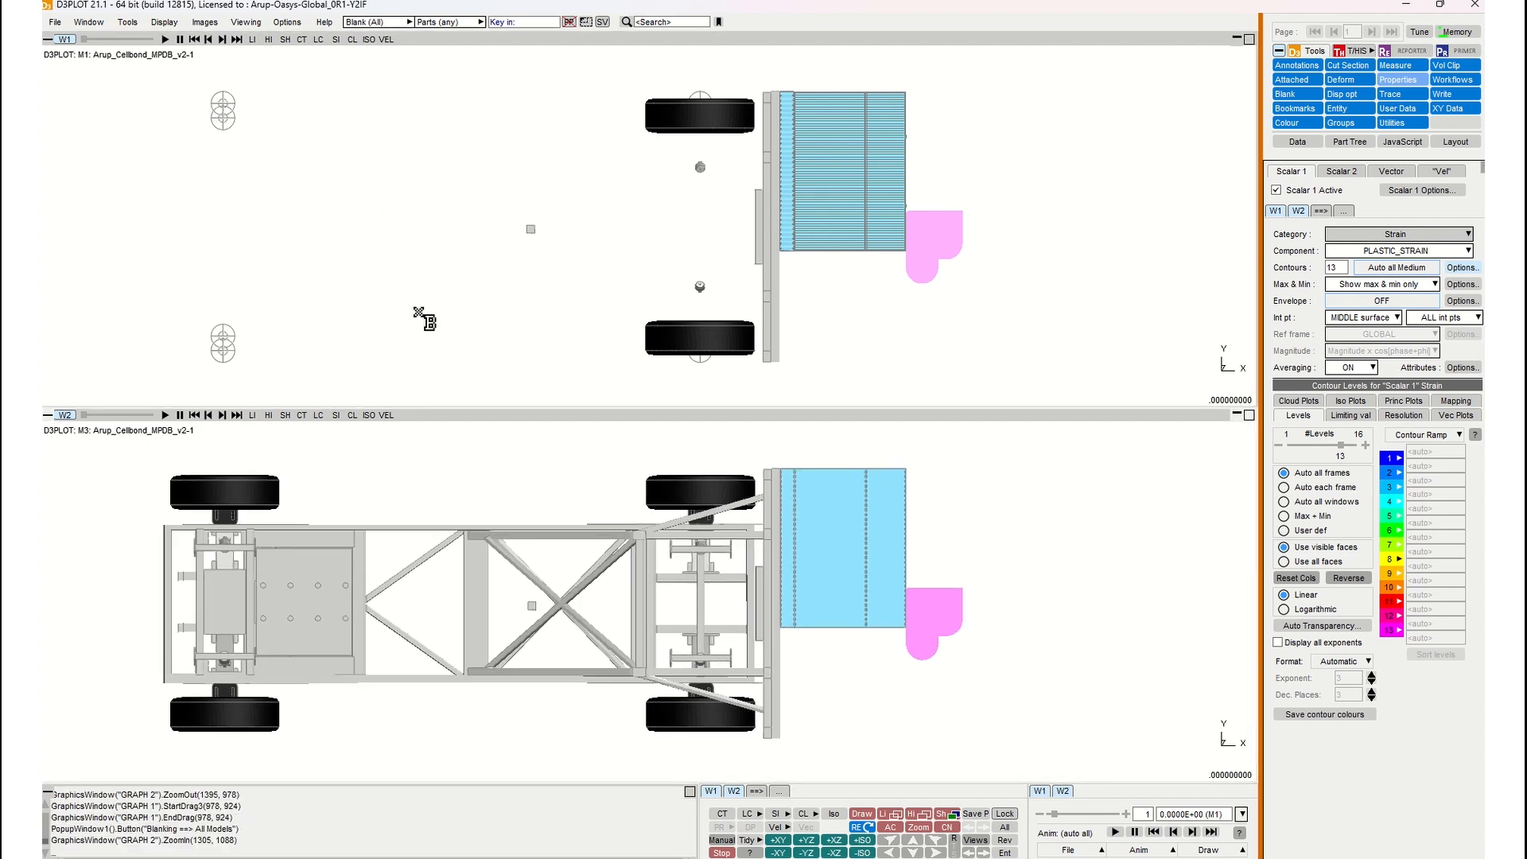
right_click(342, 156)
click(364, 217)
scroll(370, 209, up, 1)
scroll(334, 485, down, 1)
scroll(334, 485, up, 1)
right_click(343, 196)
click(373, 262)
scroll(383, 254, down, 1)
scroll(383, 255, up, 1)
right_click(380, 213)
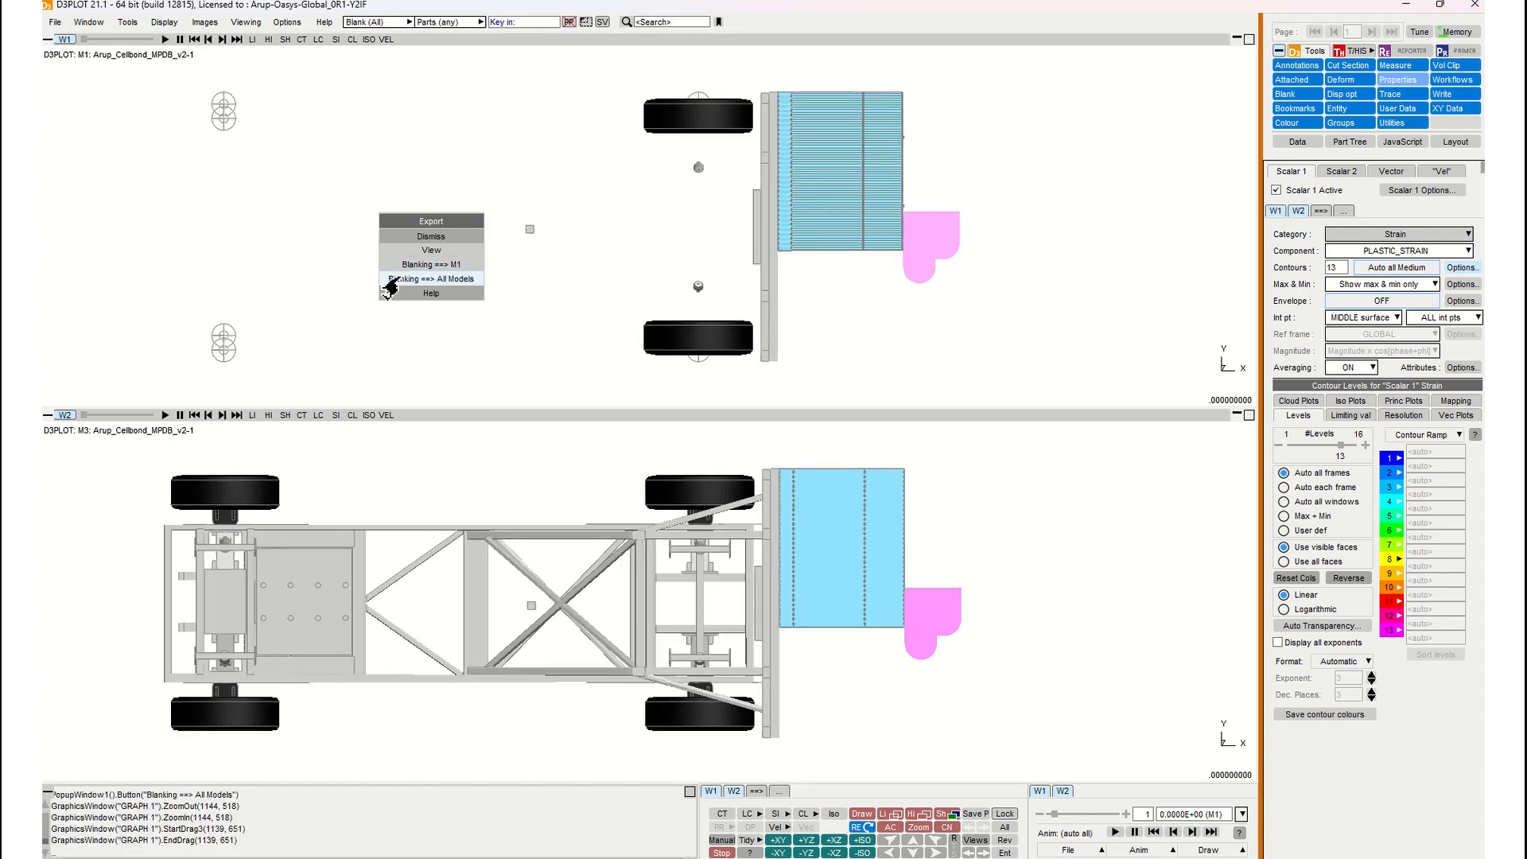
click(390, 280)
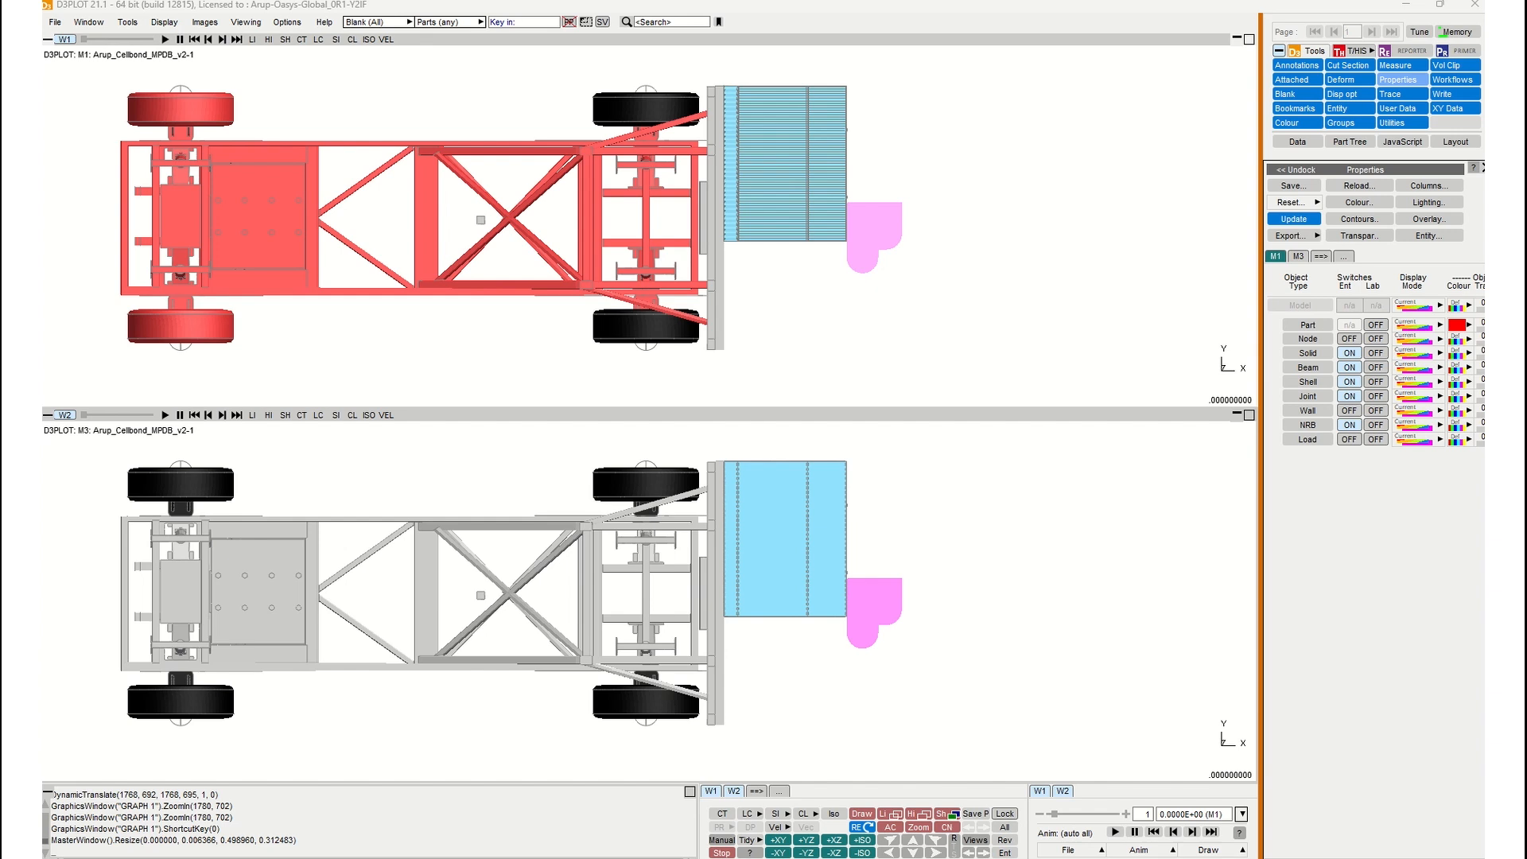
Blank the chassis frame and rear wheels of model M3 in window W2 and export the blanking to all models.
click(744, 4)
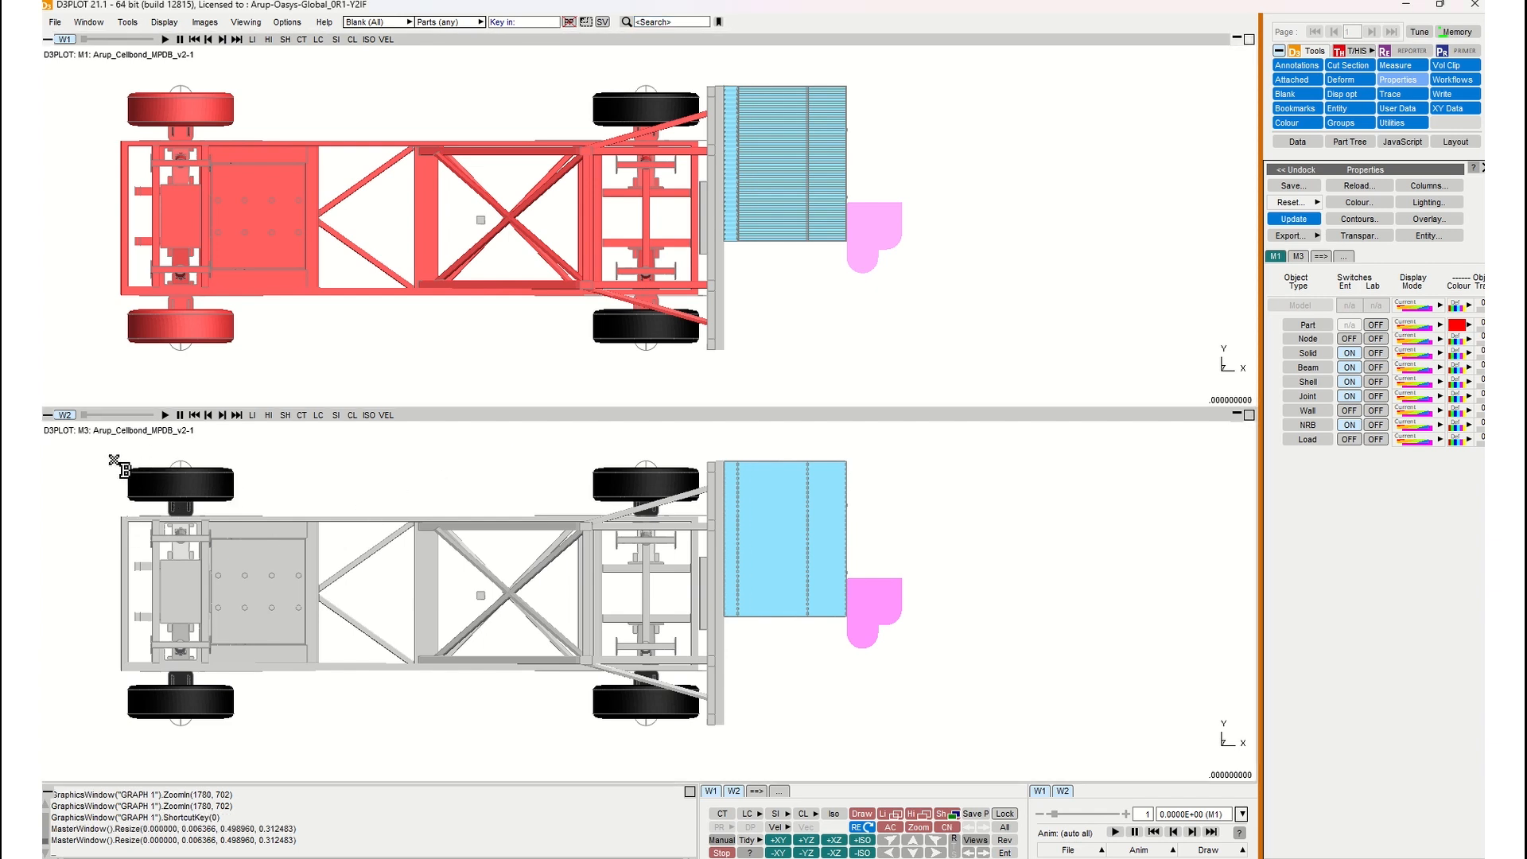
drag(109, 451, 453, 741)
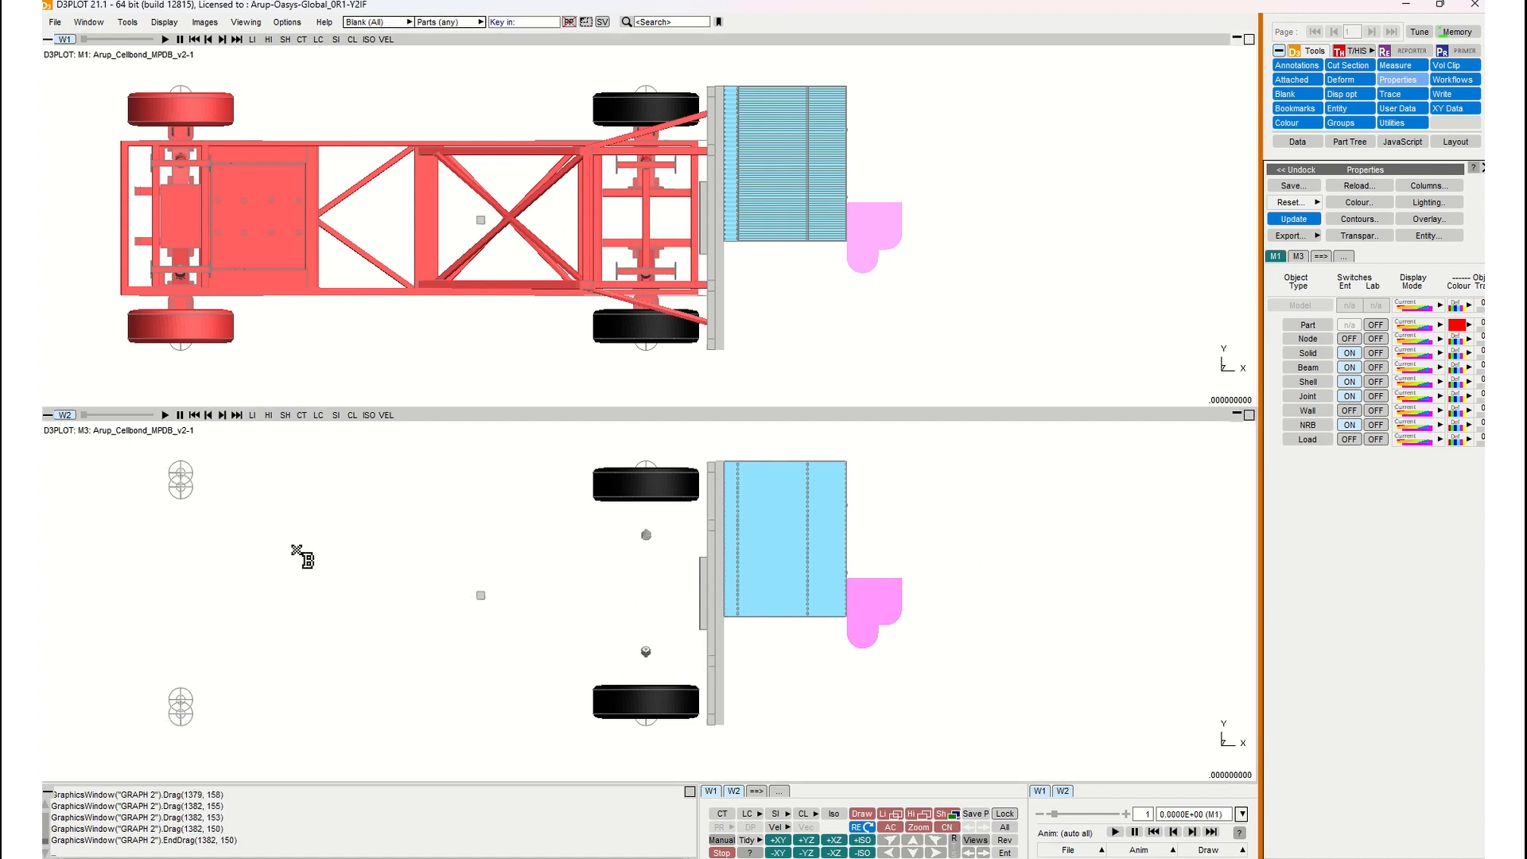
right_click(965, 501)
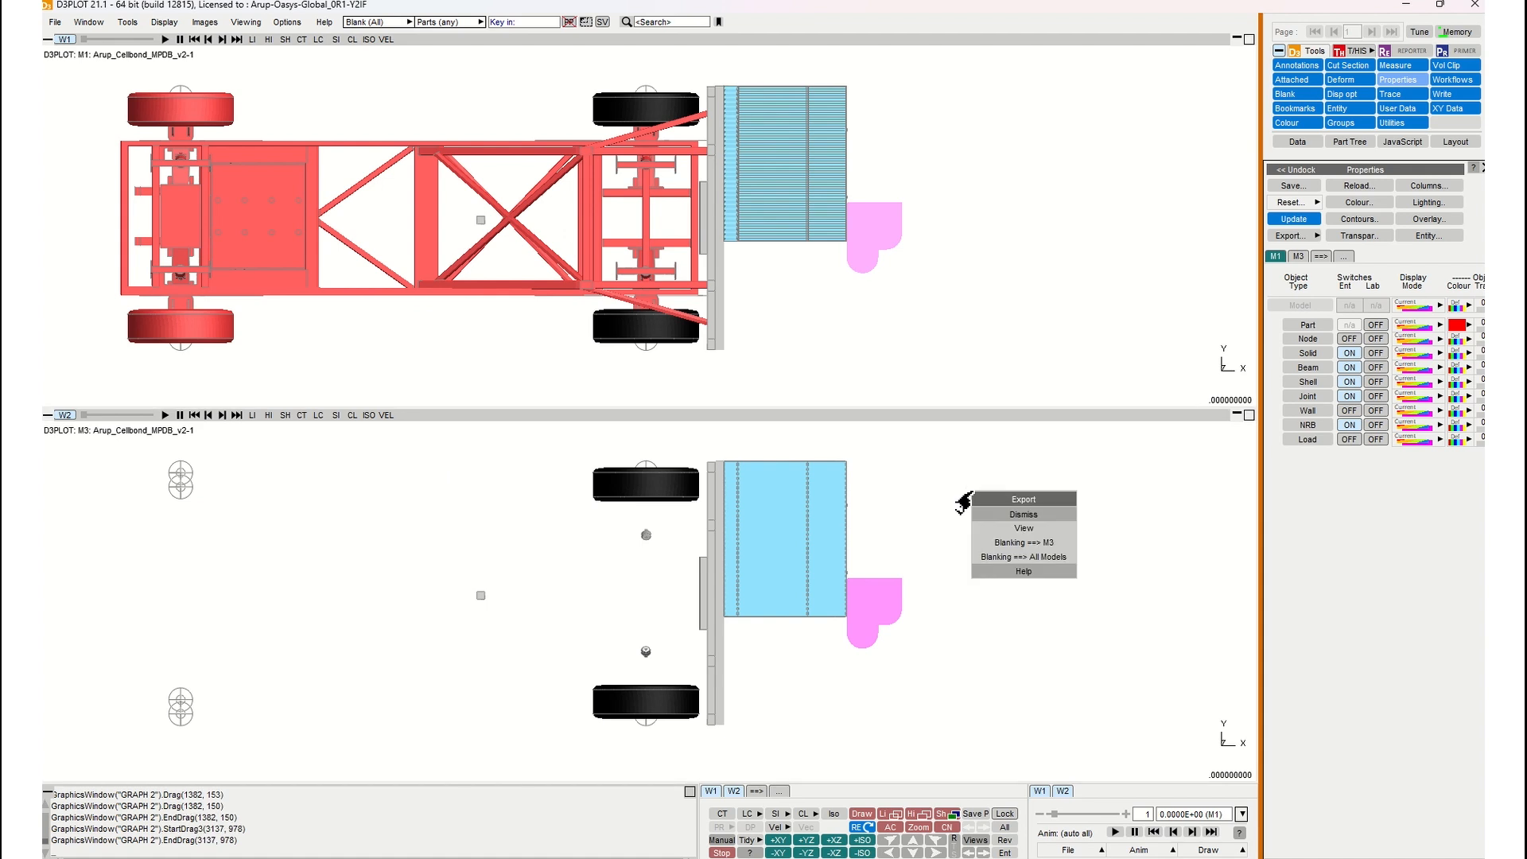
click(1006, 558)
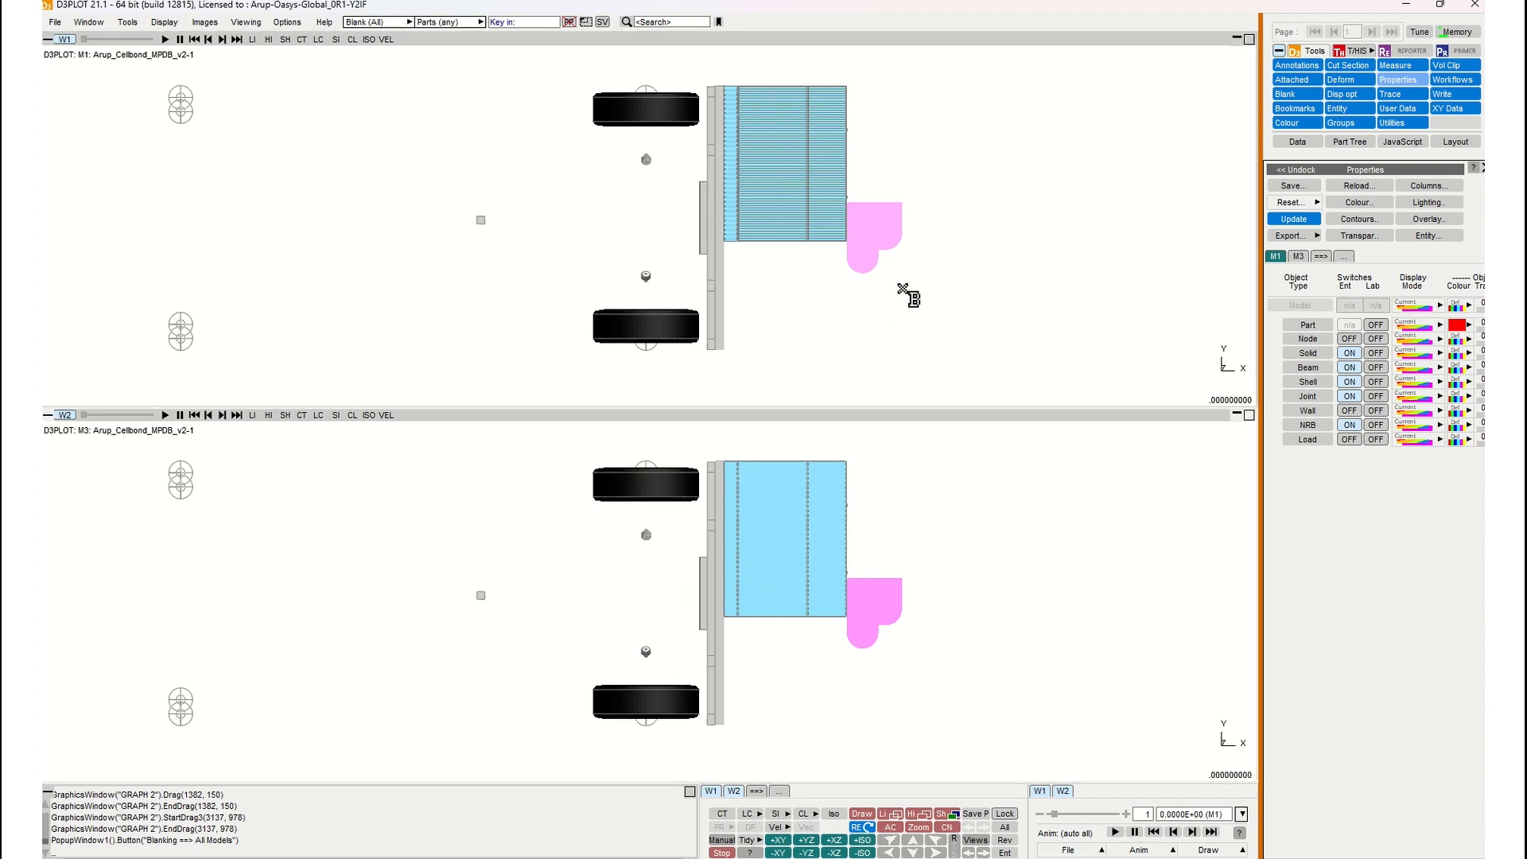
Read the help on the export options for views and blanking, and close it.
right_click(1000, 514)
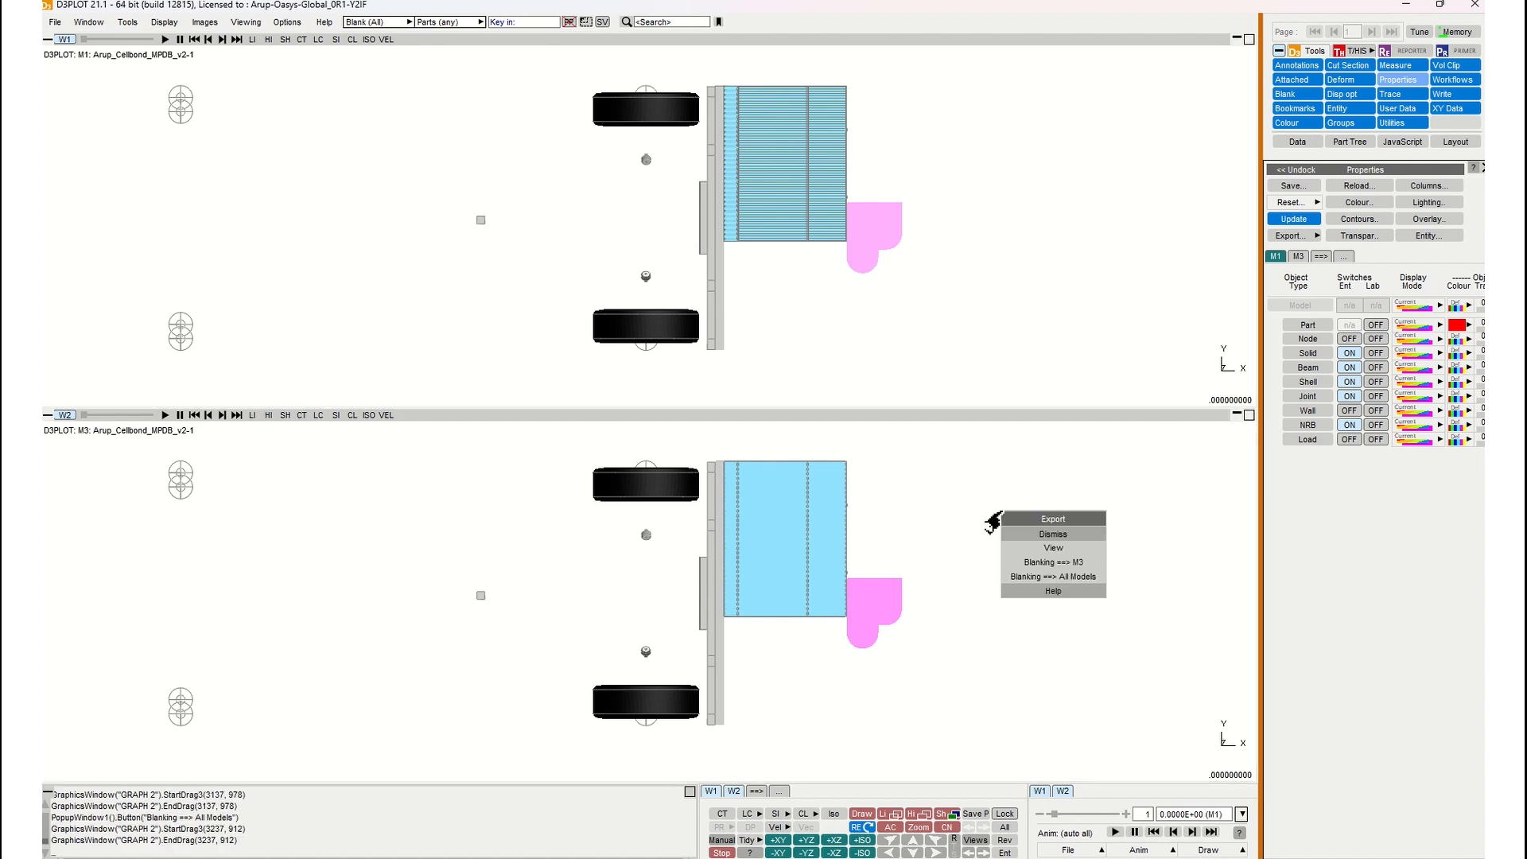
click(1061, 592)
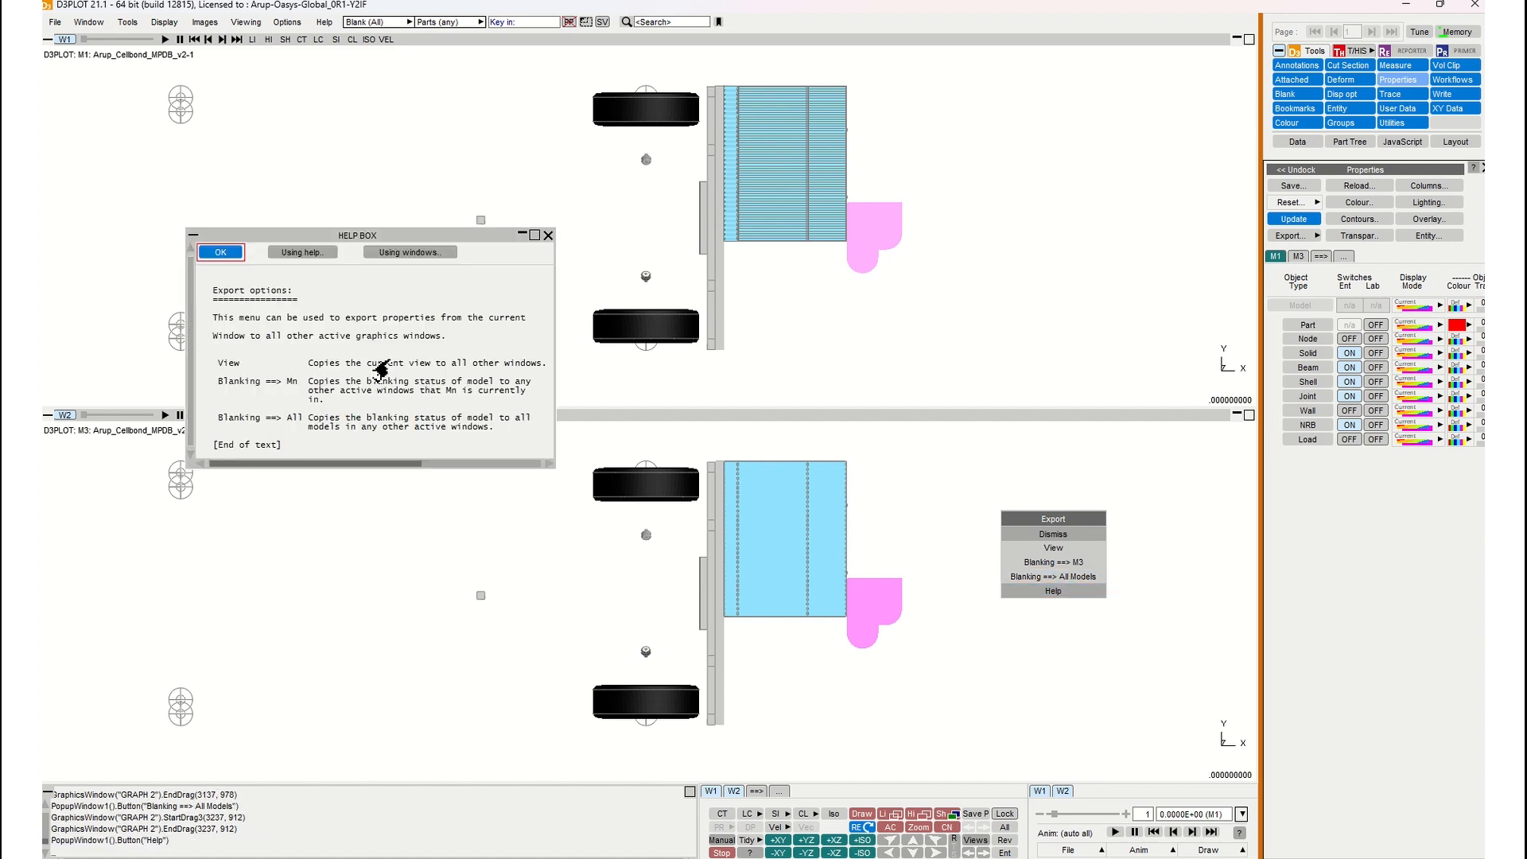
click(220, 252)
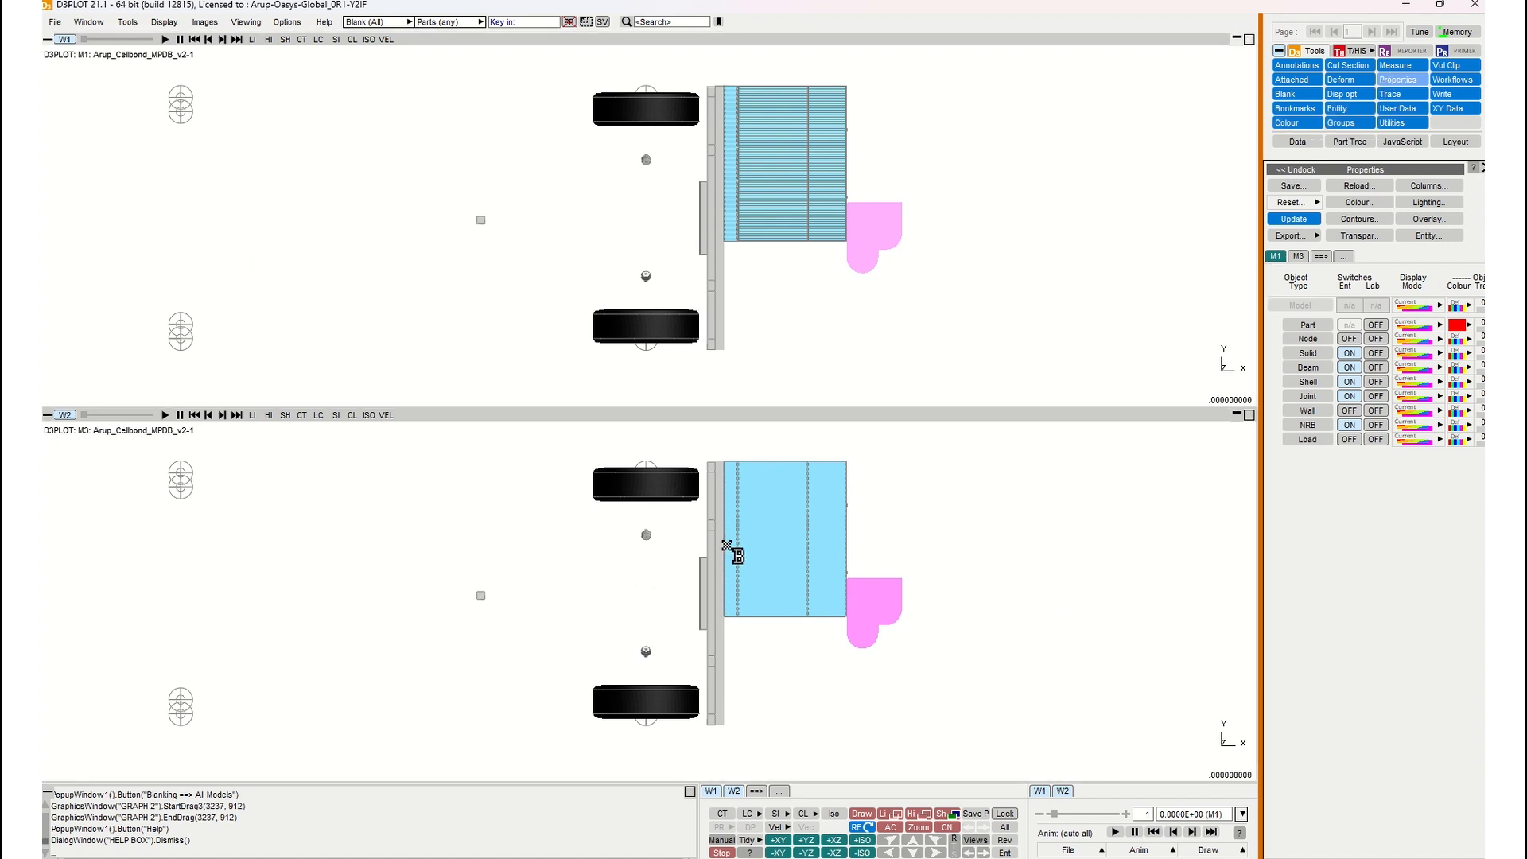
Unblank everything in window W2 and propagate model M1's blanking to model M3 from the display properties.
click(1399, 80)
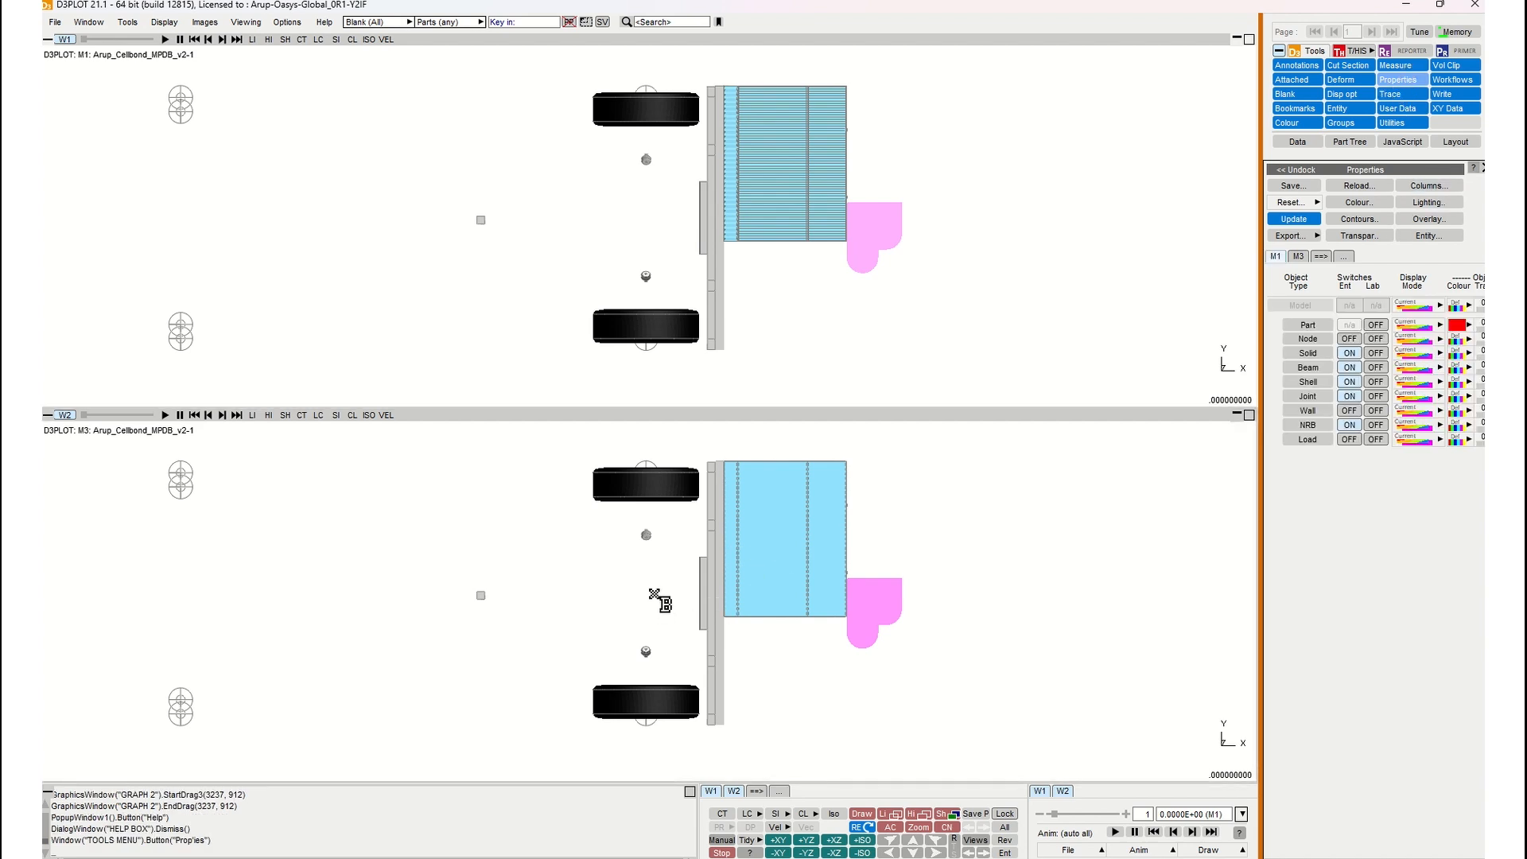
key(u)
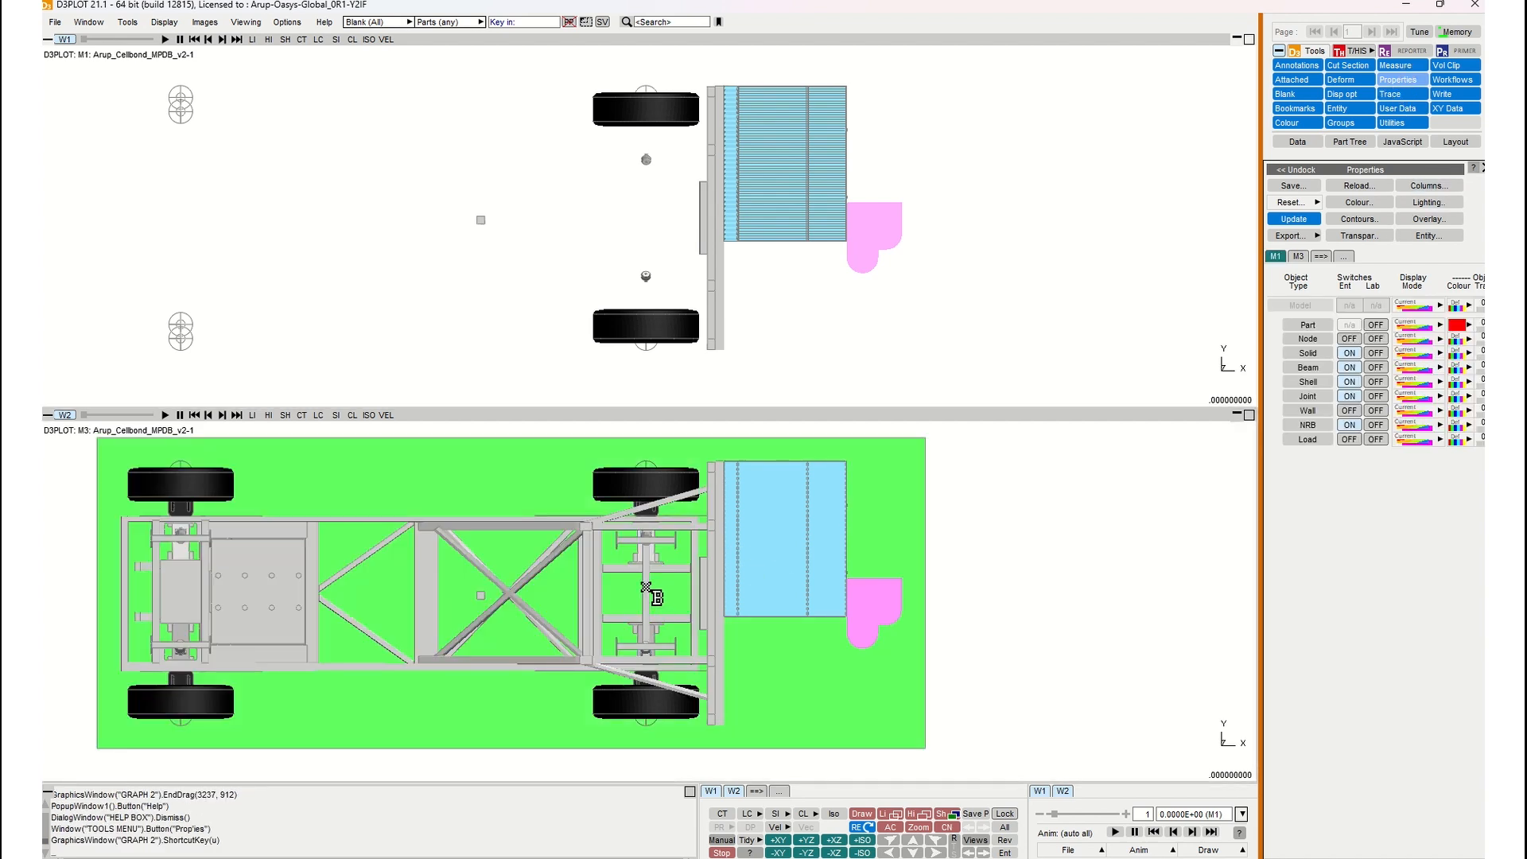
click(1297, 256)
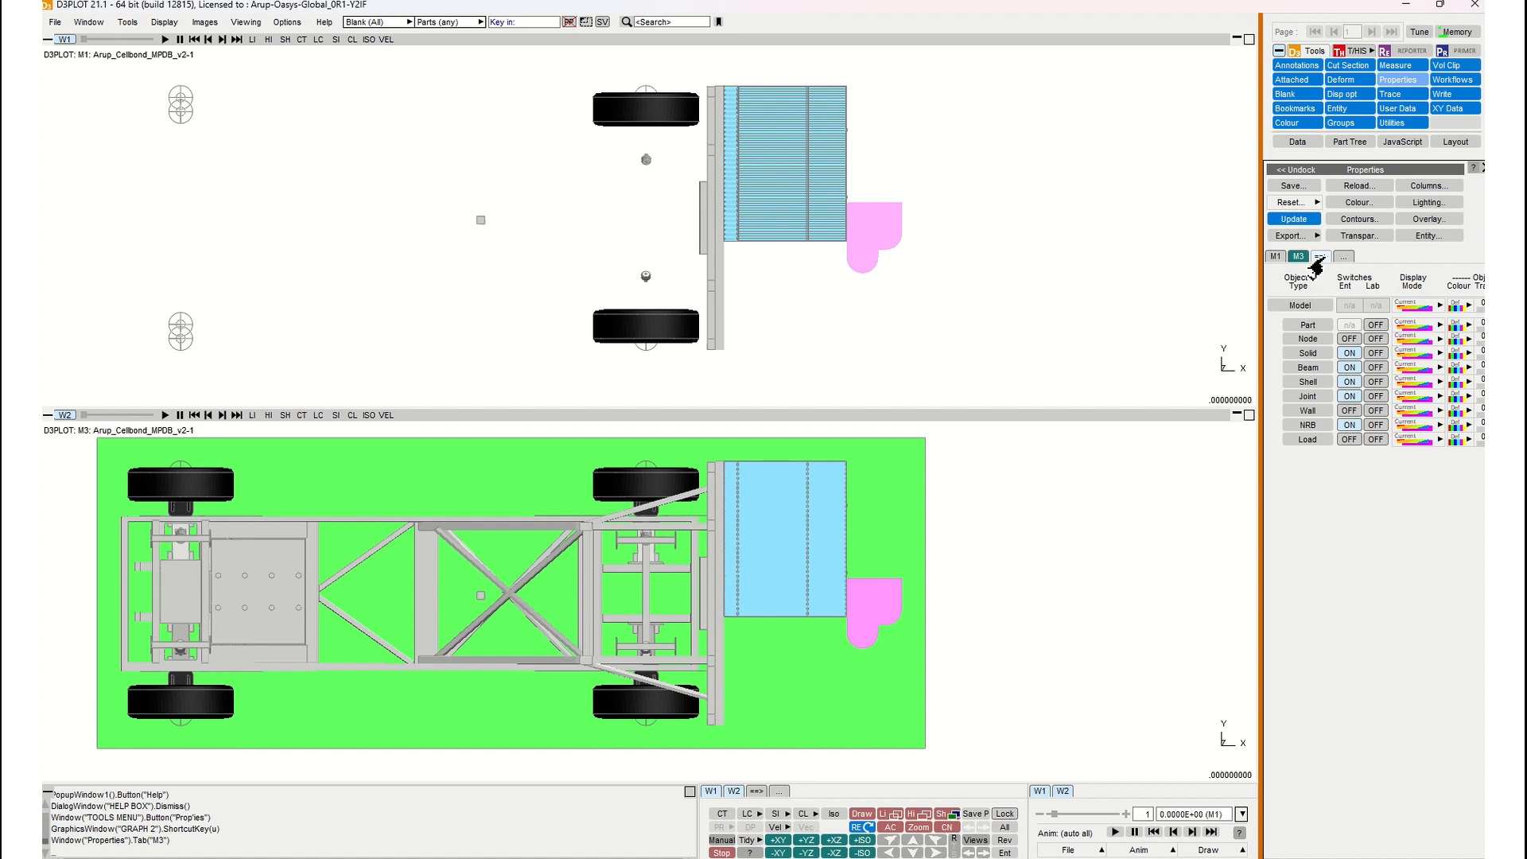
click(1319, 257)
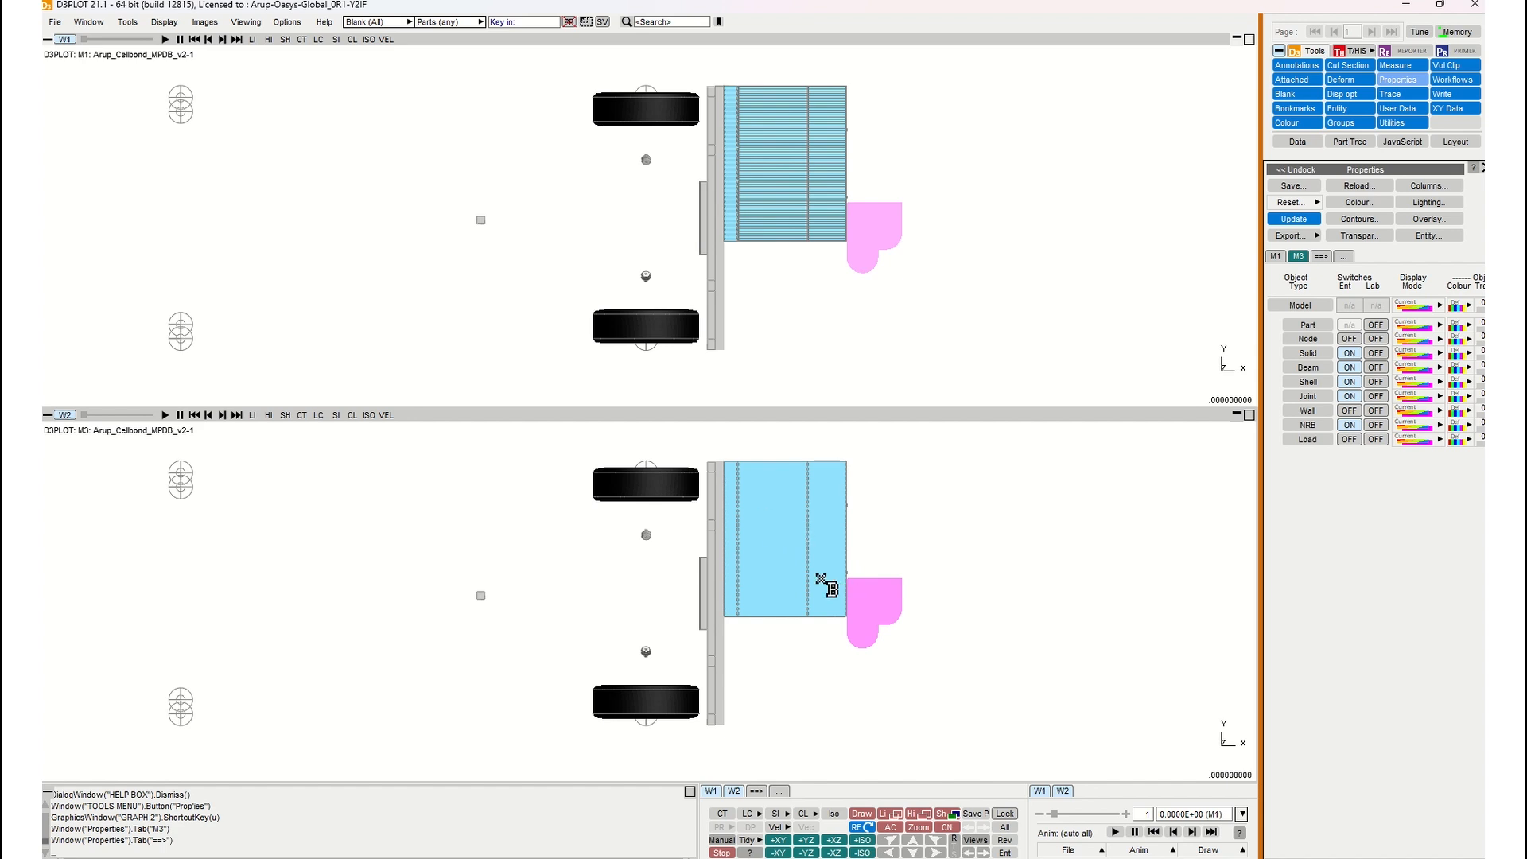
Unblank everything in window W1 and propagate all properties from Model 1 in W1 to Models 1 and 3.
click(1340, 261)
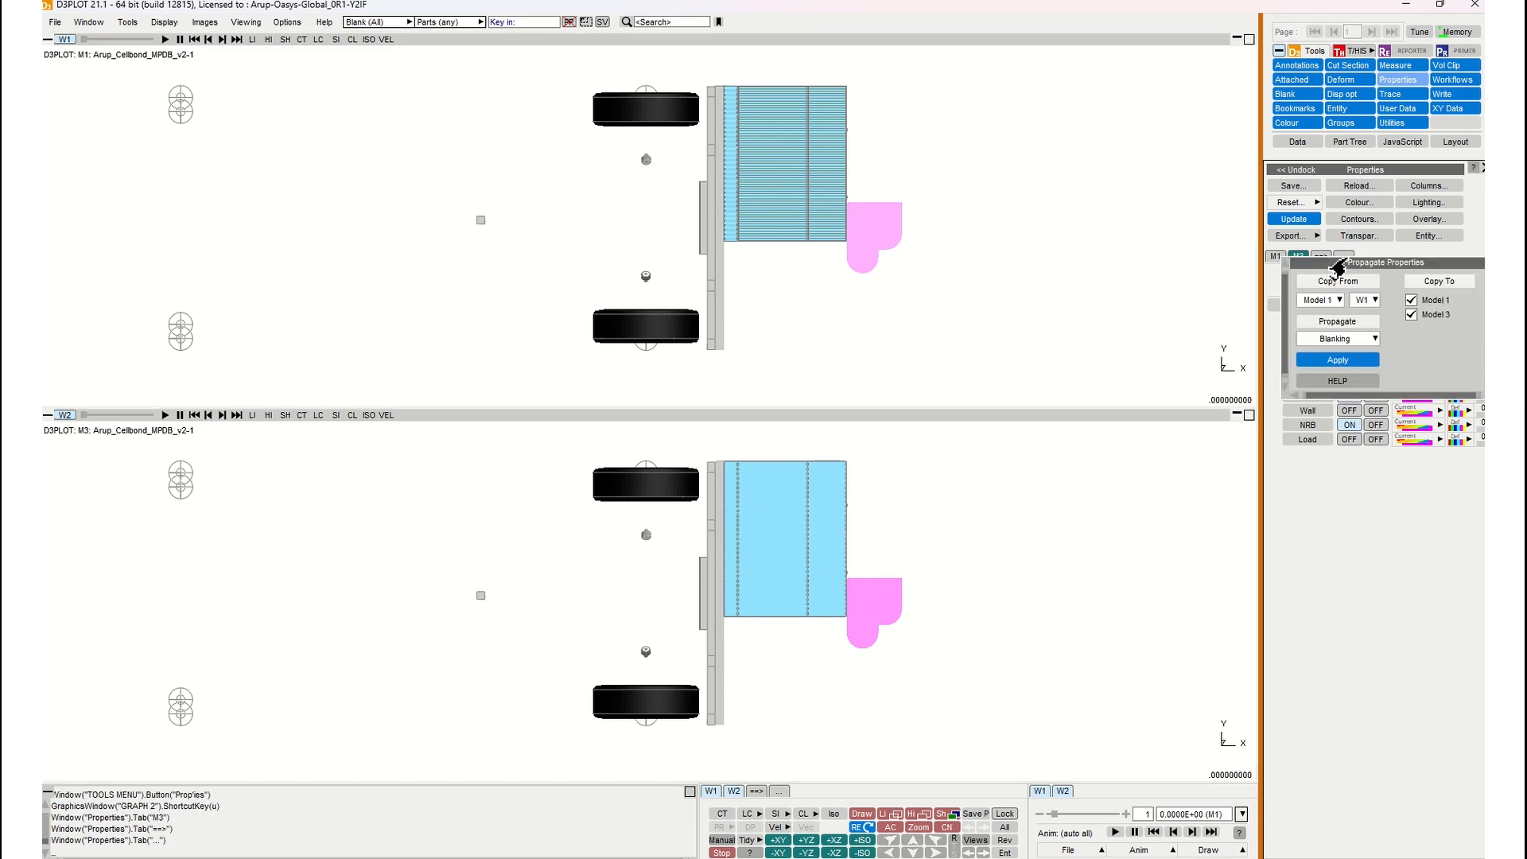
click(1337, 301)
click(1320, 329)
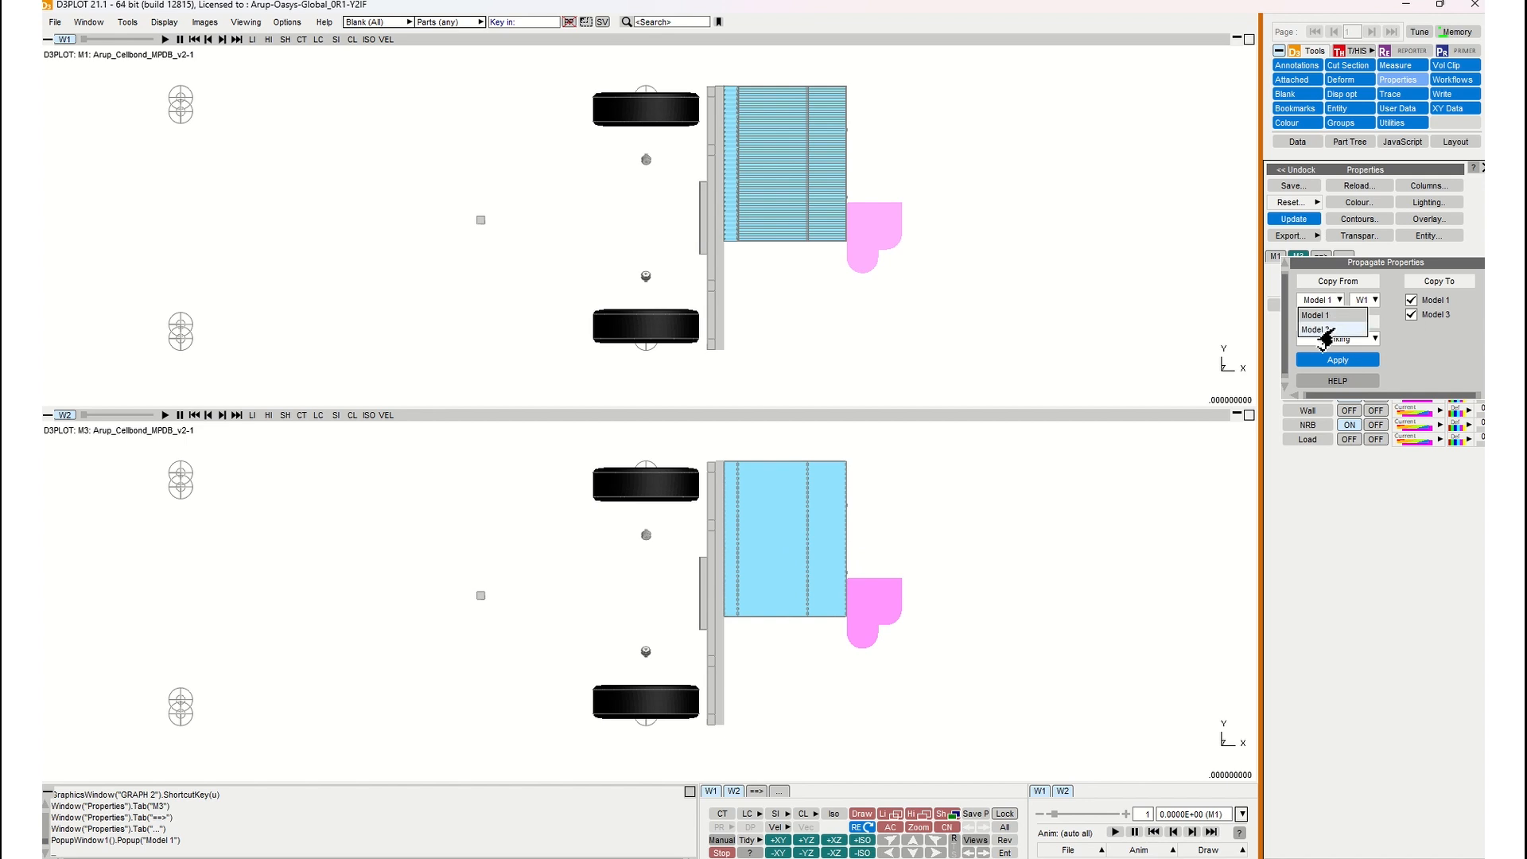
click(1324, 301)
click(1334, 315)
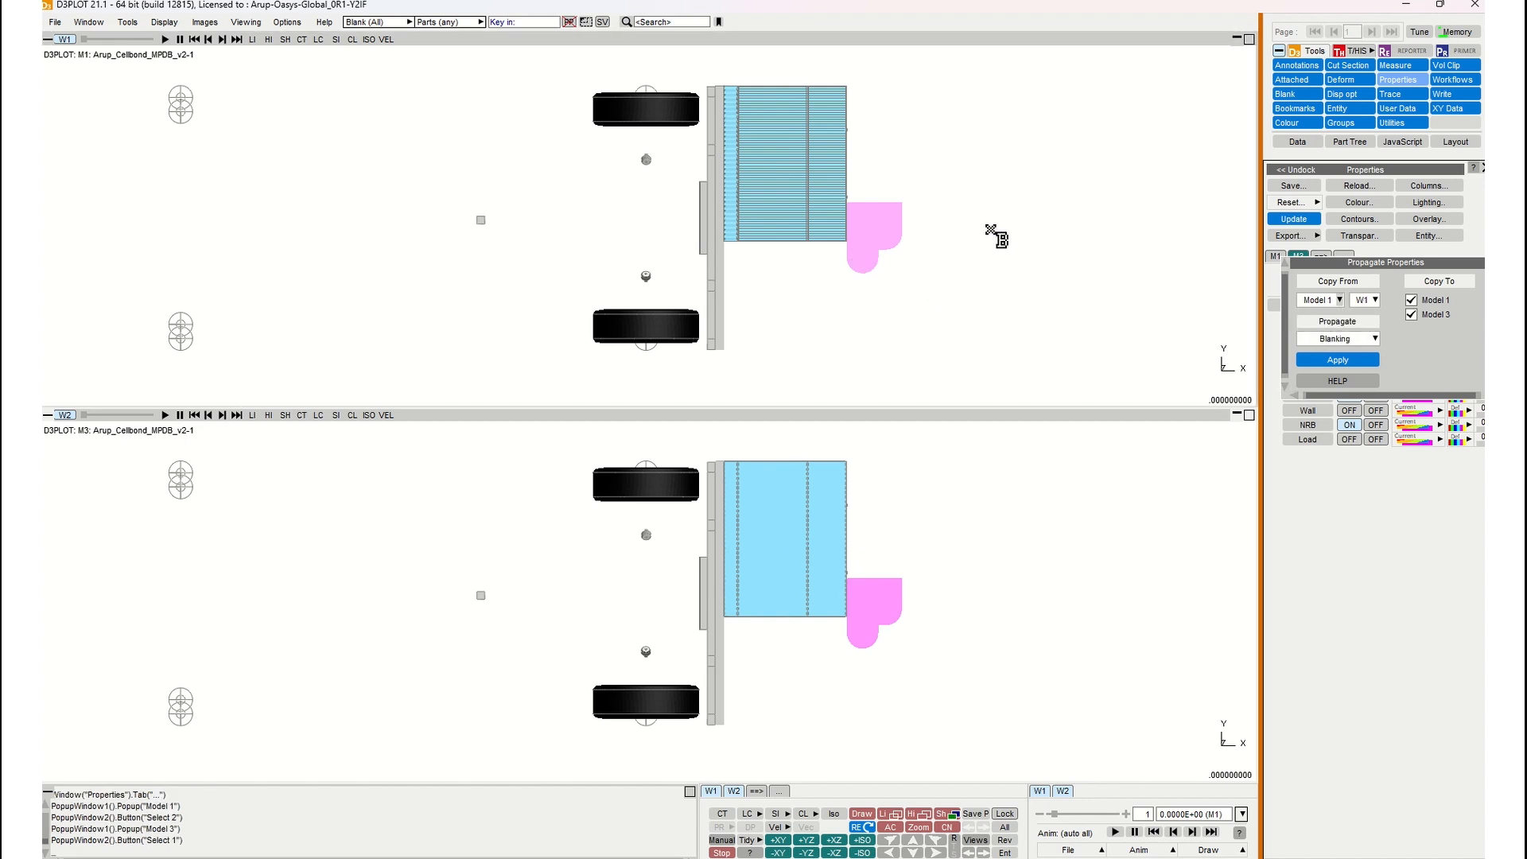
key(u)
click(1352, 339)
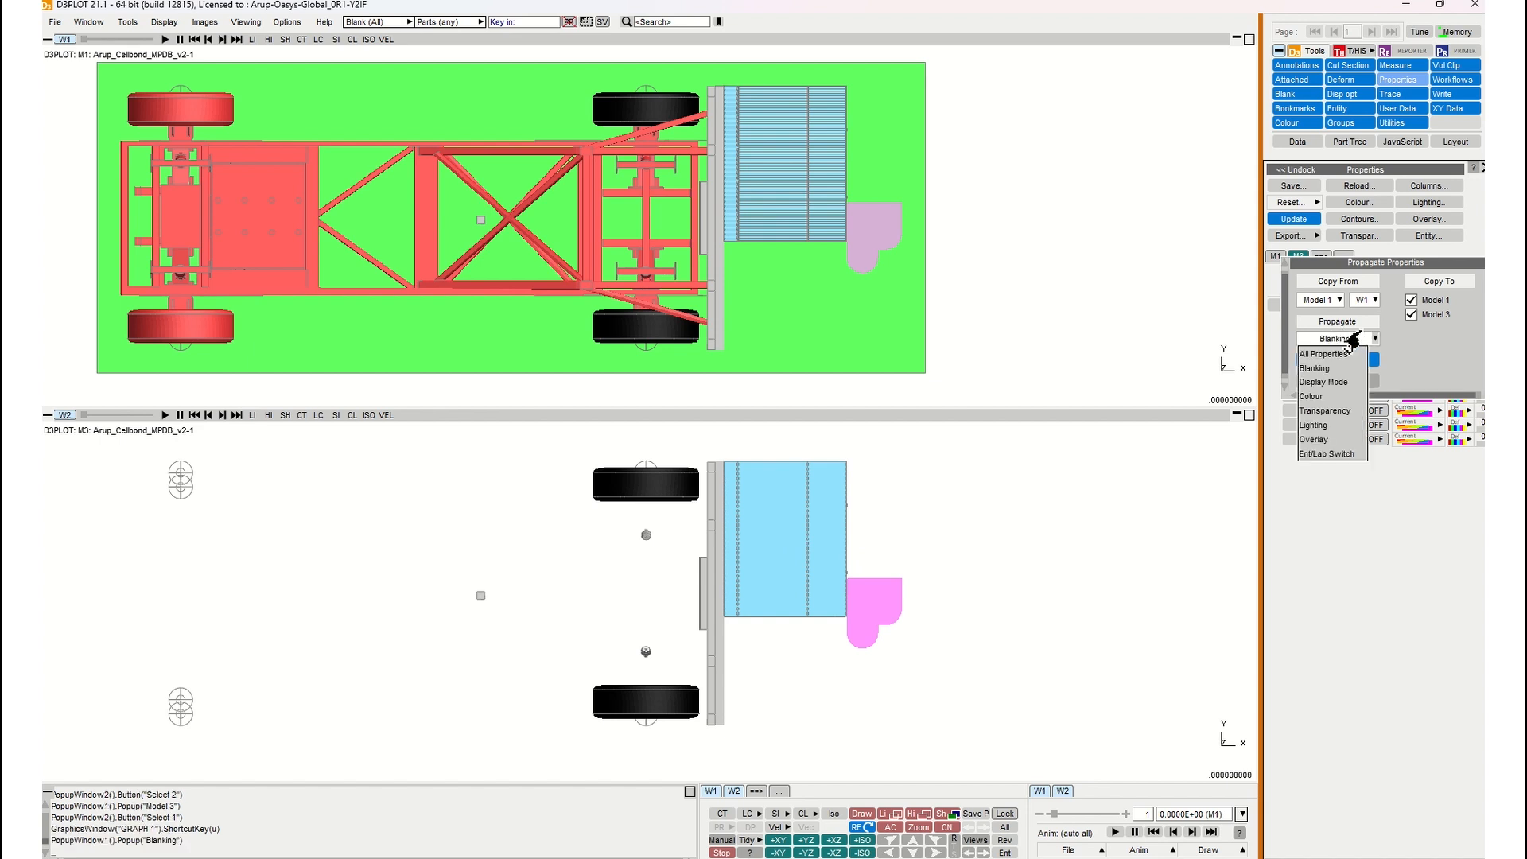
click(1326, 354)
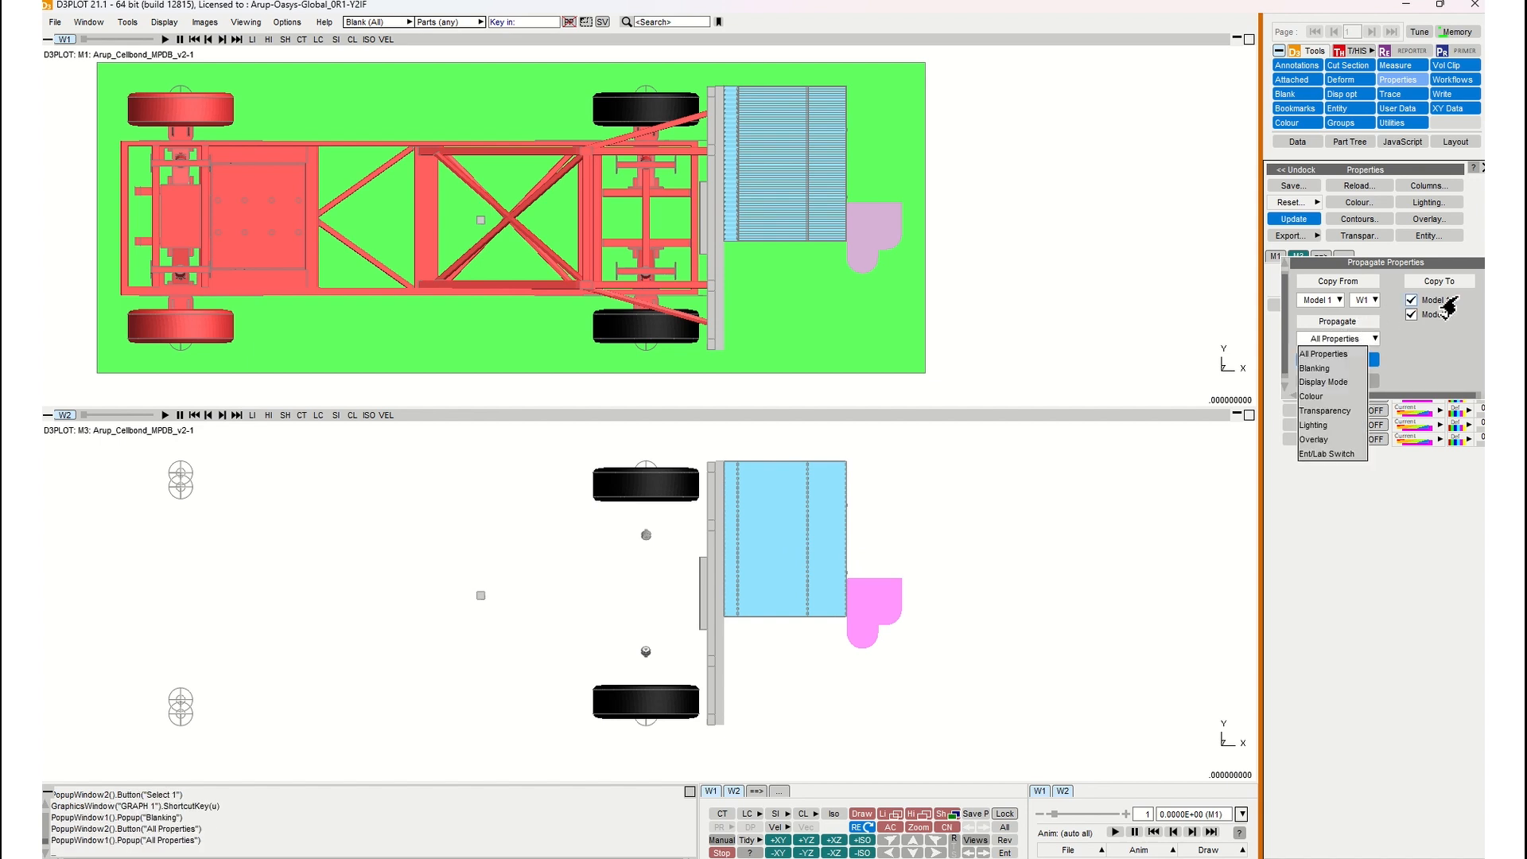
click(1412, 315)
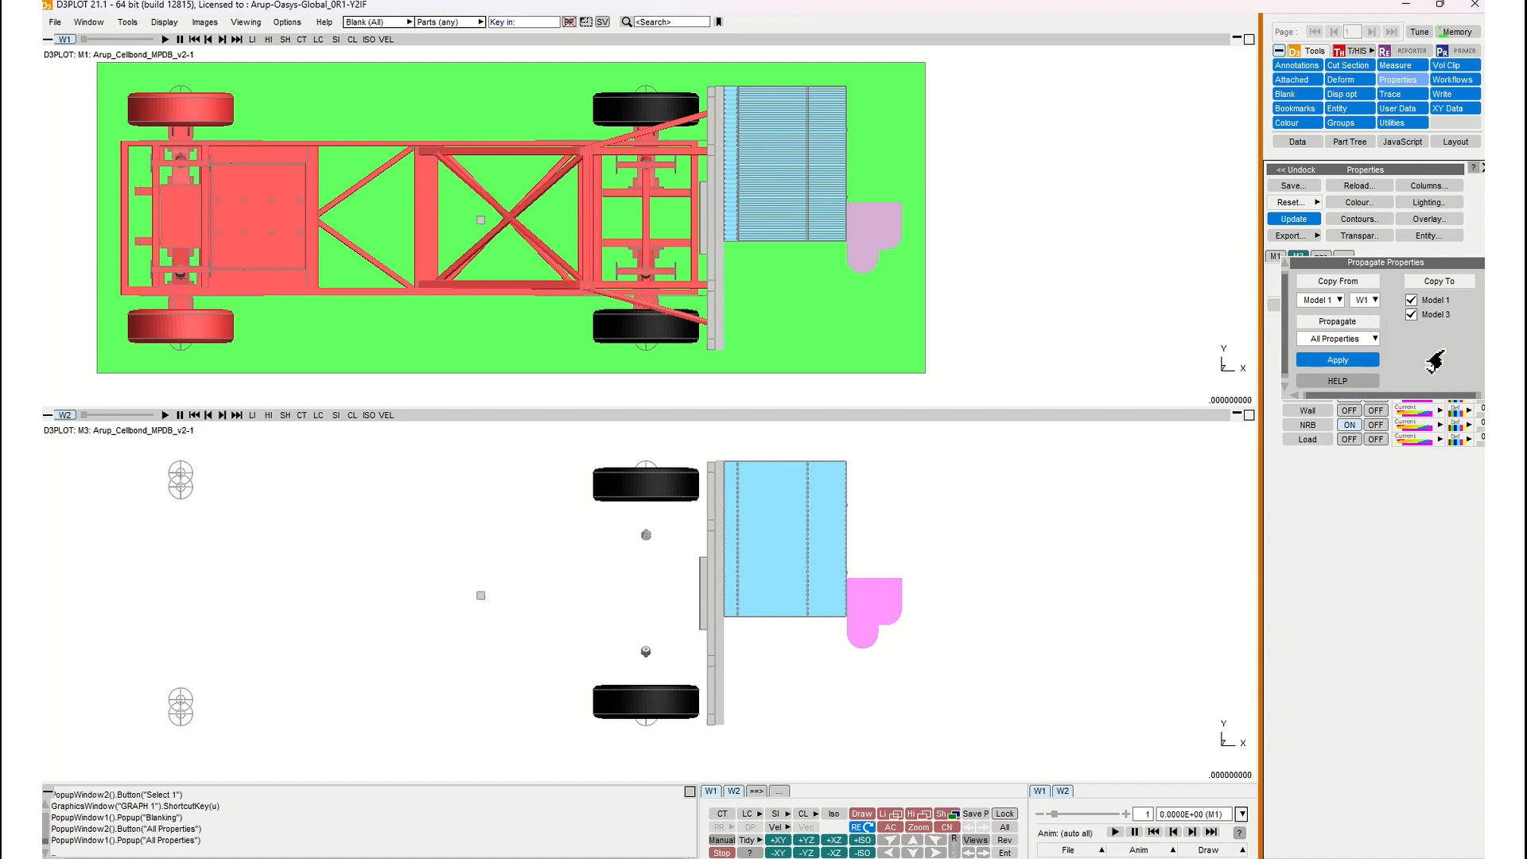
click(1353, 362)
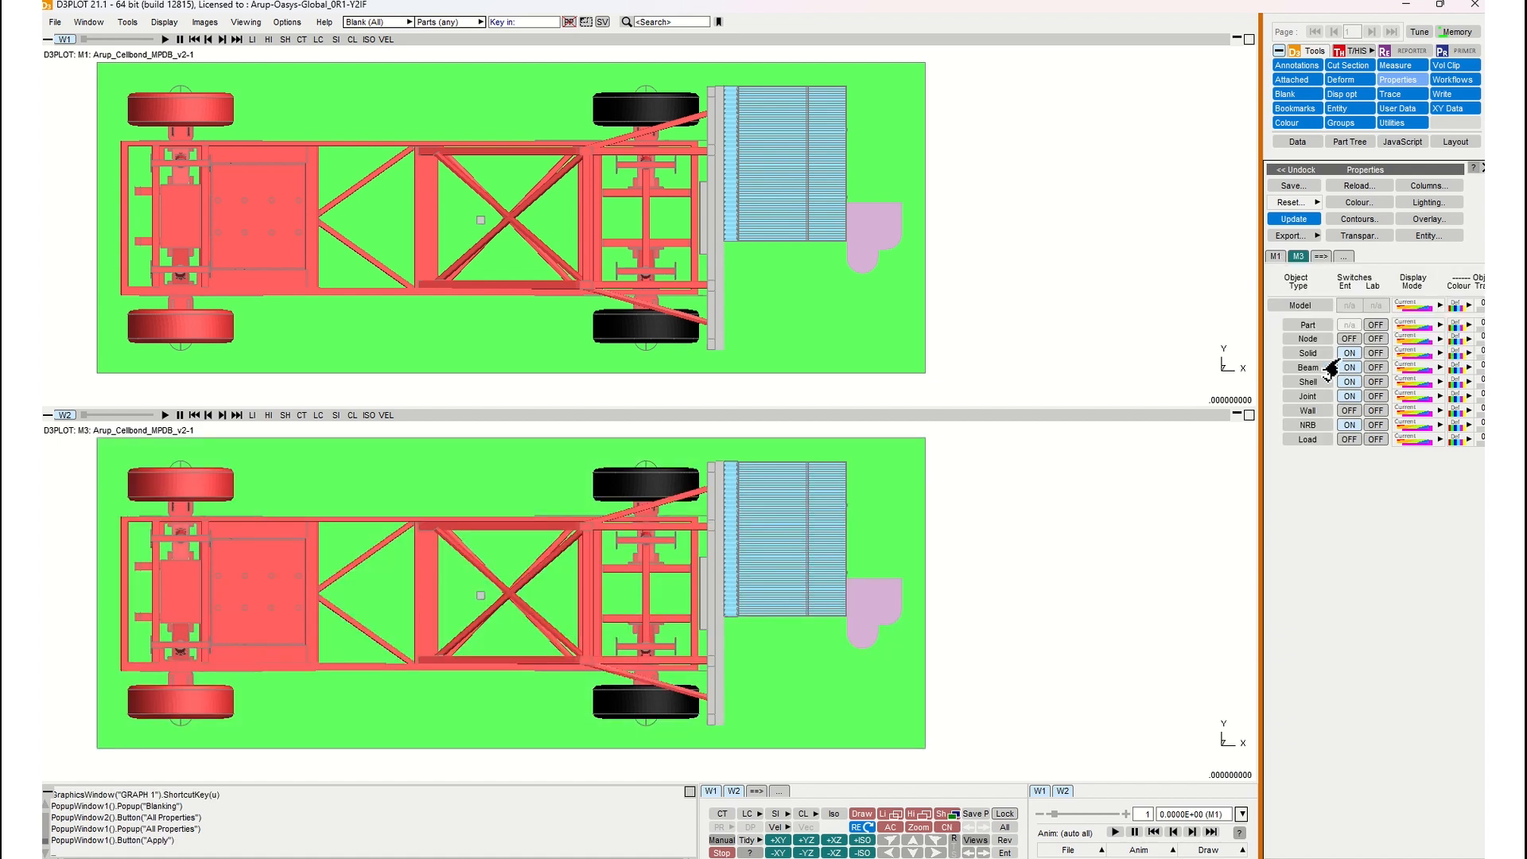
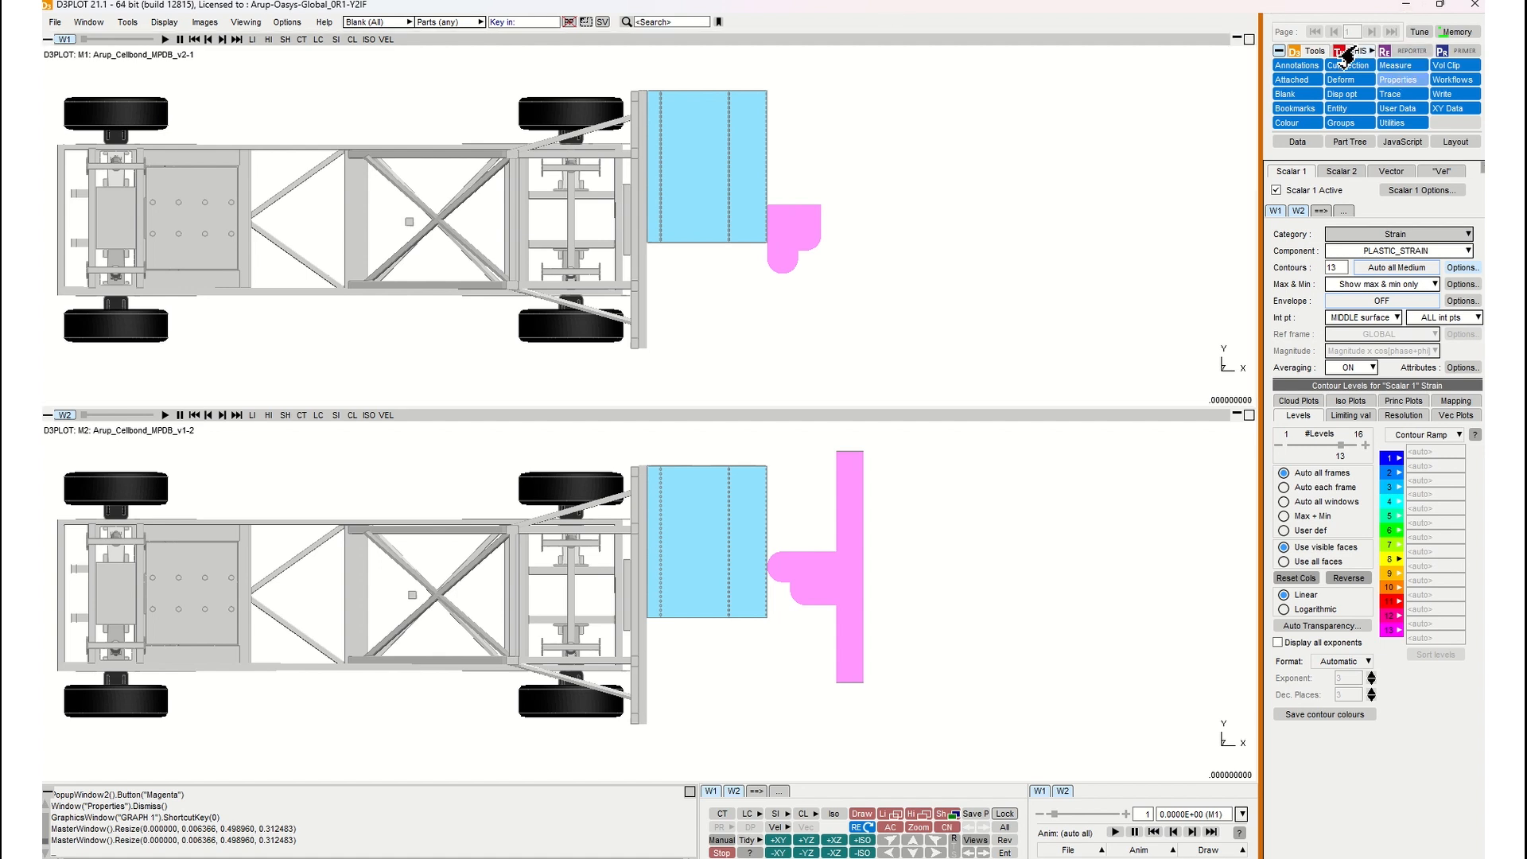
Open T/HIS and plot the X velocity of accelerometer node 1 for both models M1 and M2.
click(1347, 54)
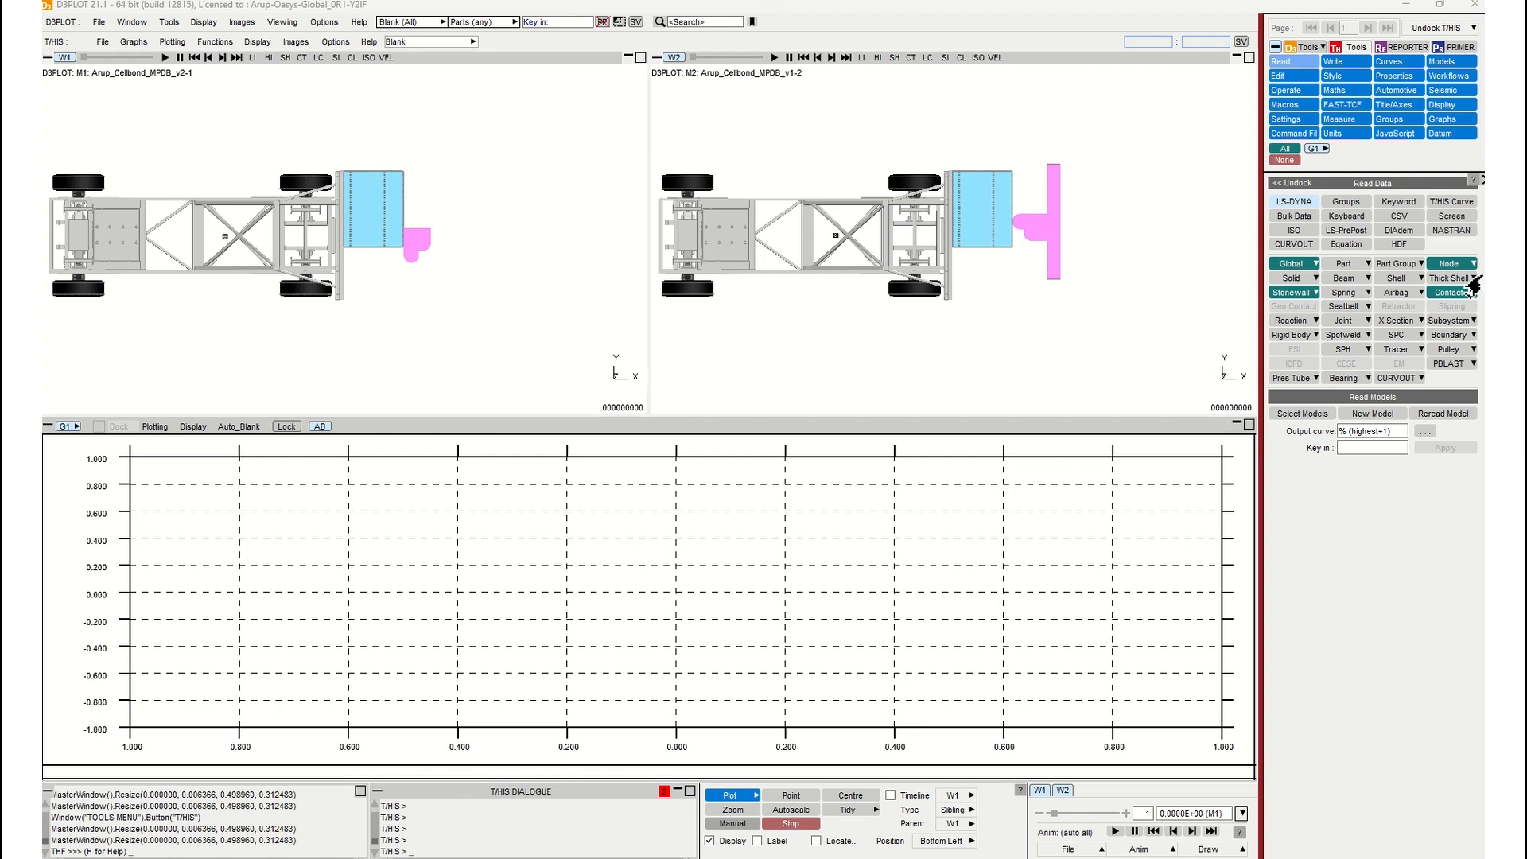
click(1451, 264)
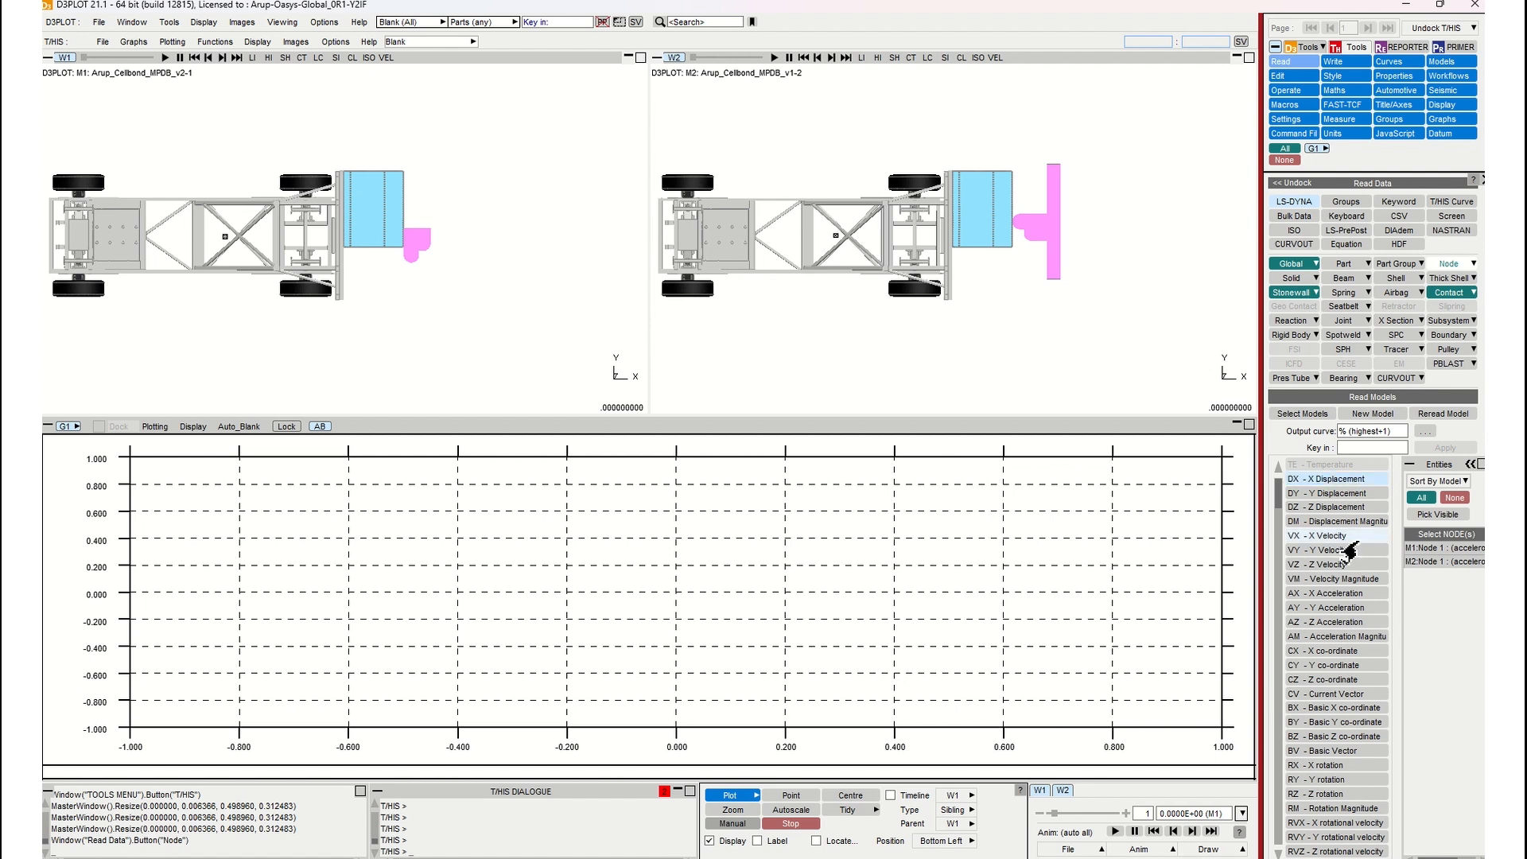
click(1344, 536)
click(1430, 562)
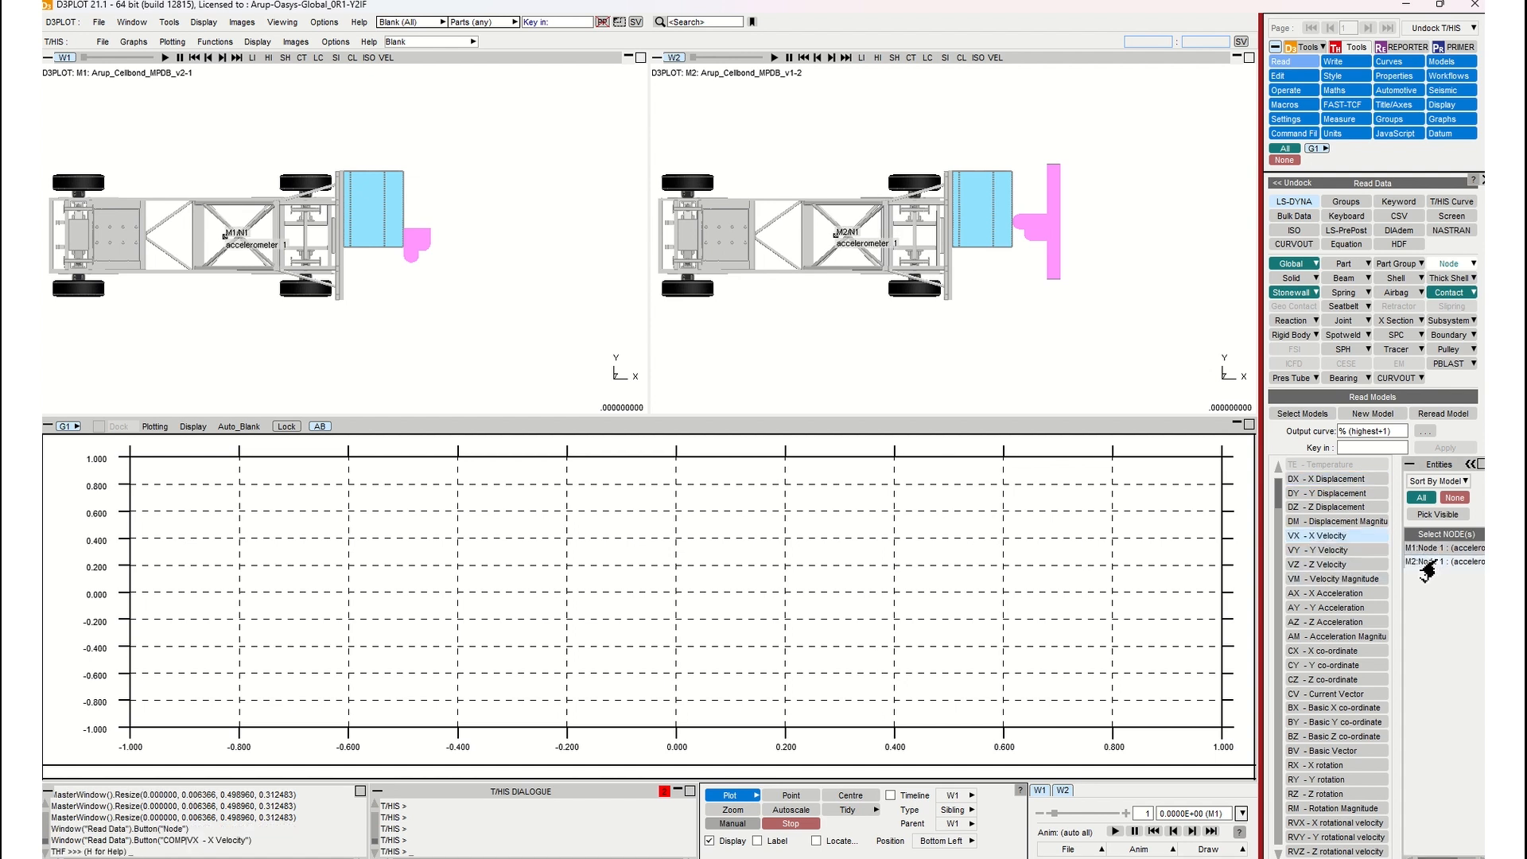
click(1436, 549)
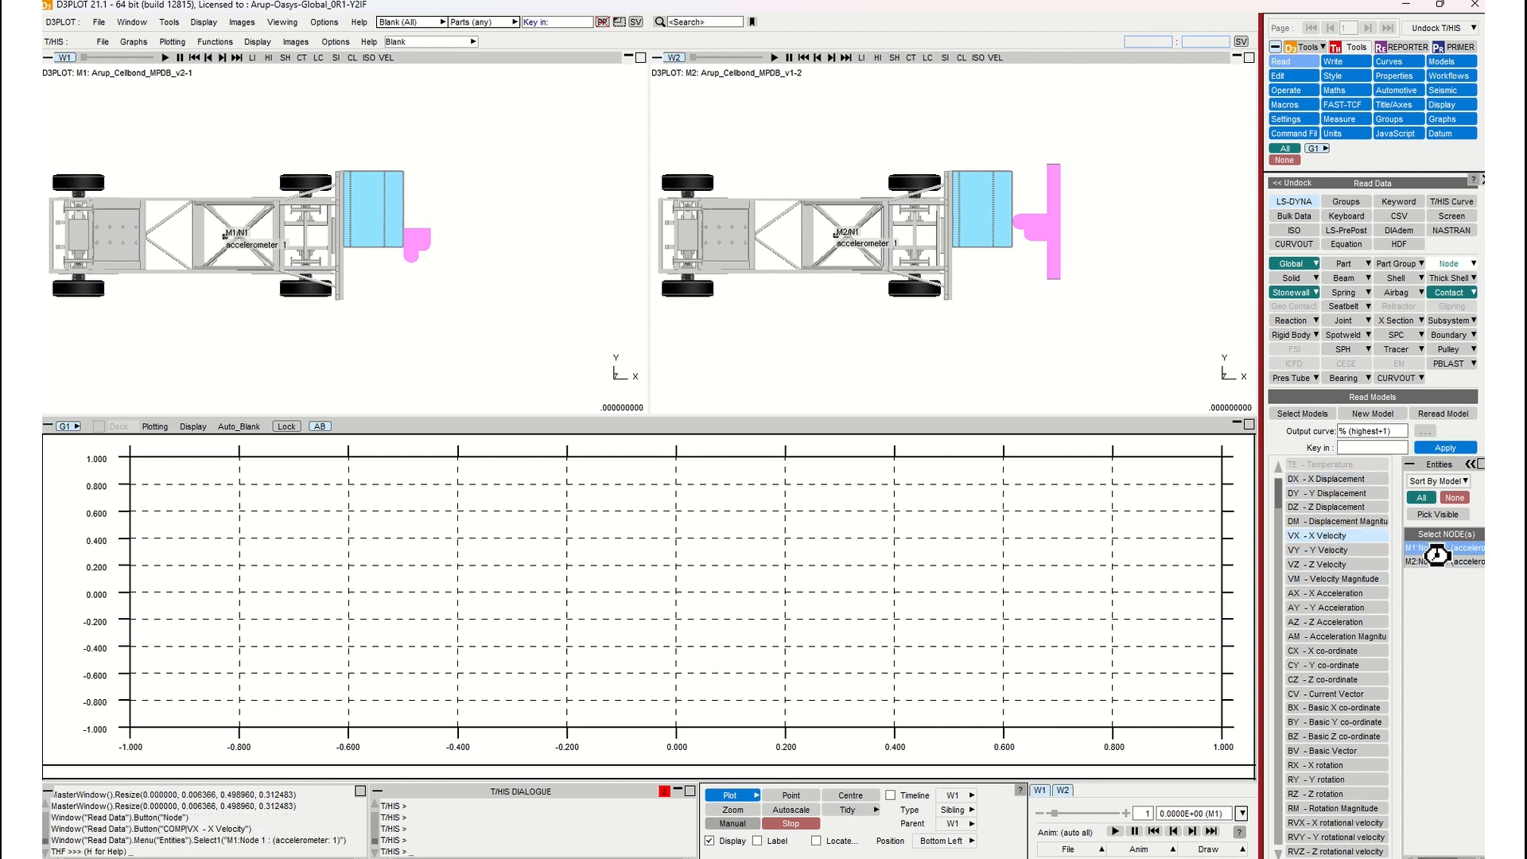
click(1432, 562)
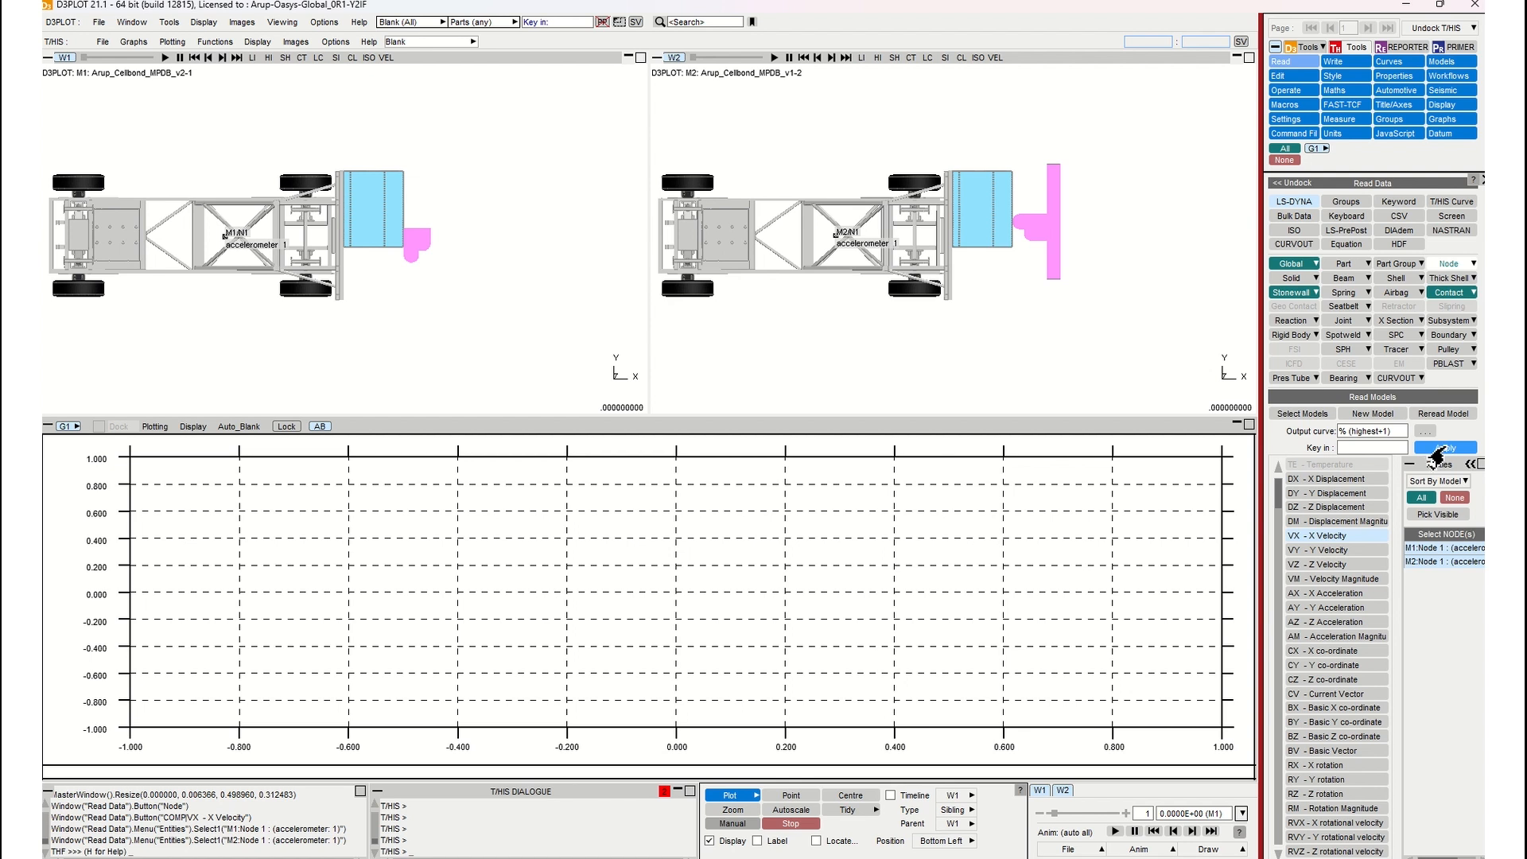
click(1437, 450)
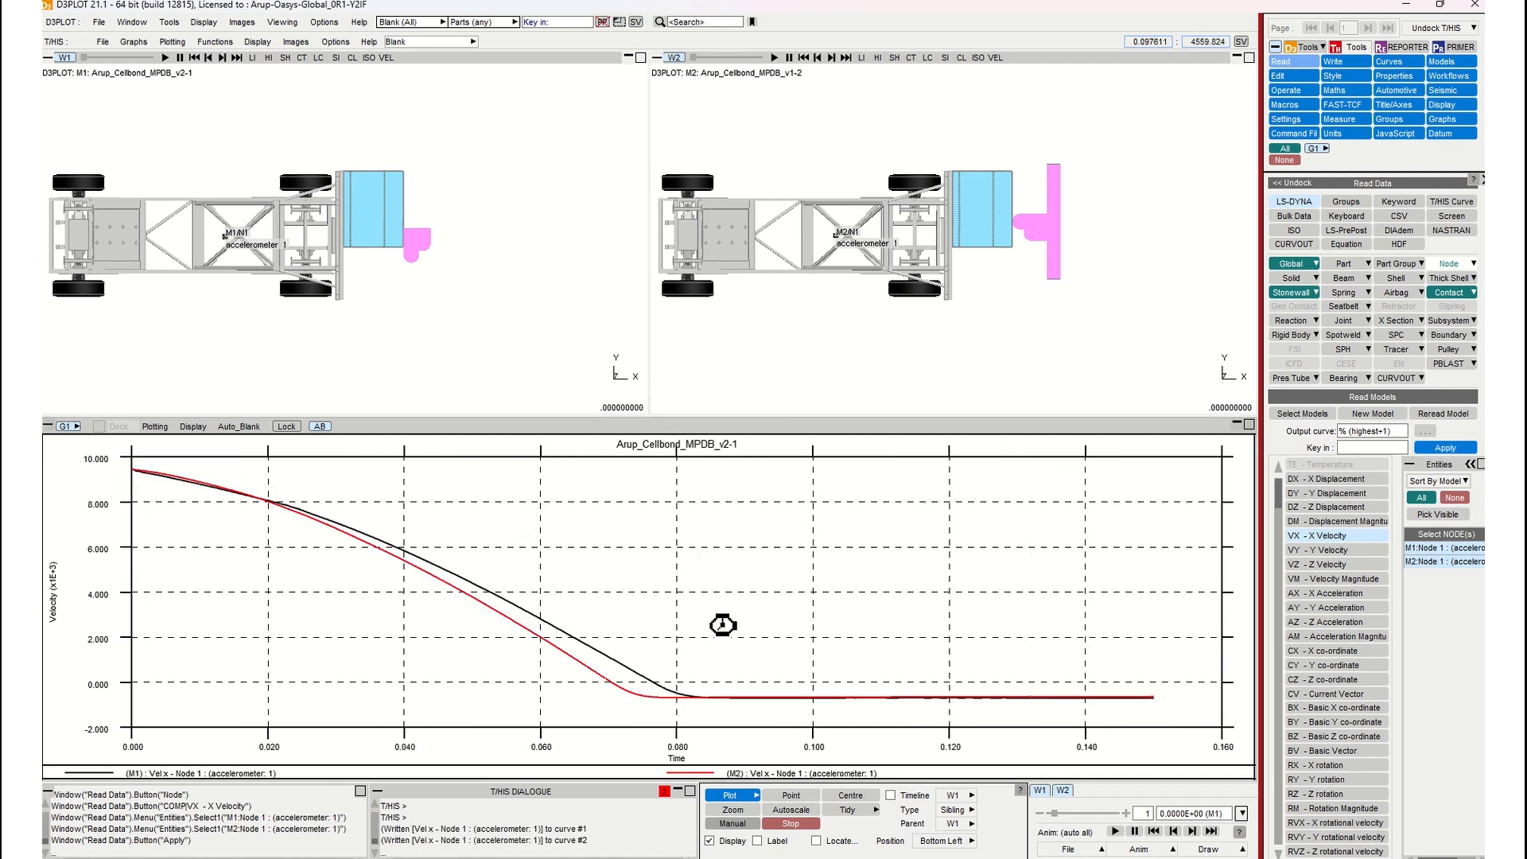
Differentiate both X velocity curves of accelerometer node 1 to obtain acceleration curves for models M1 and M2.
click(238, 427)
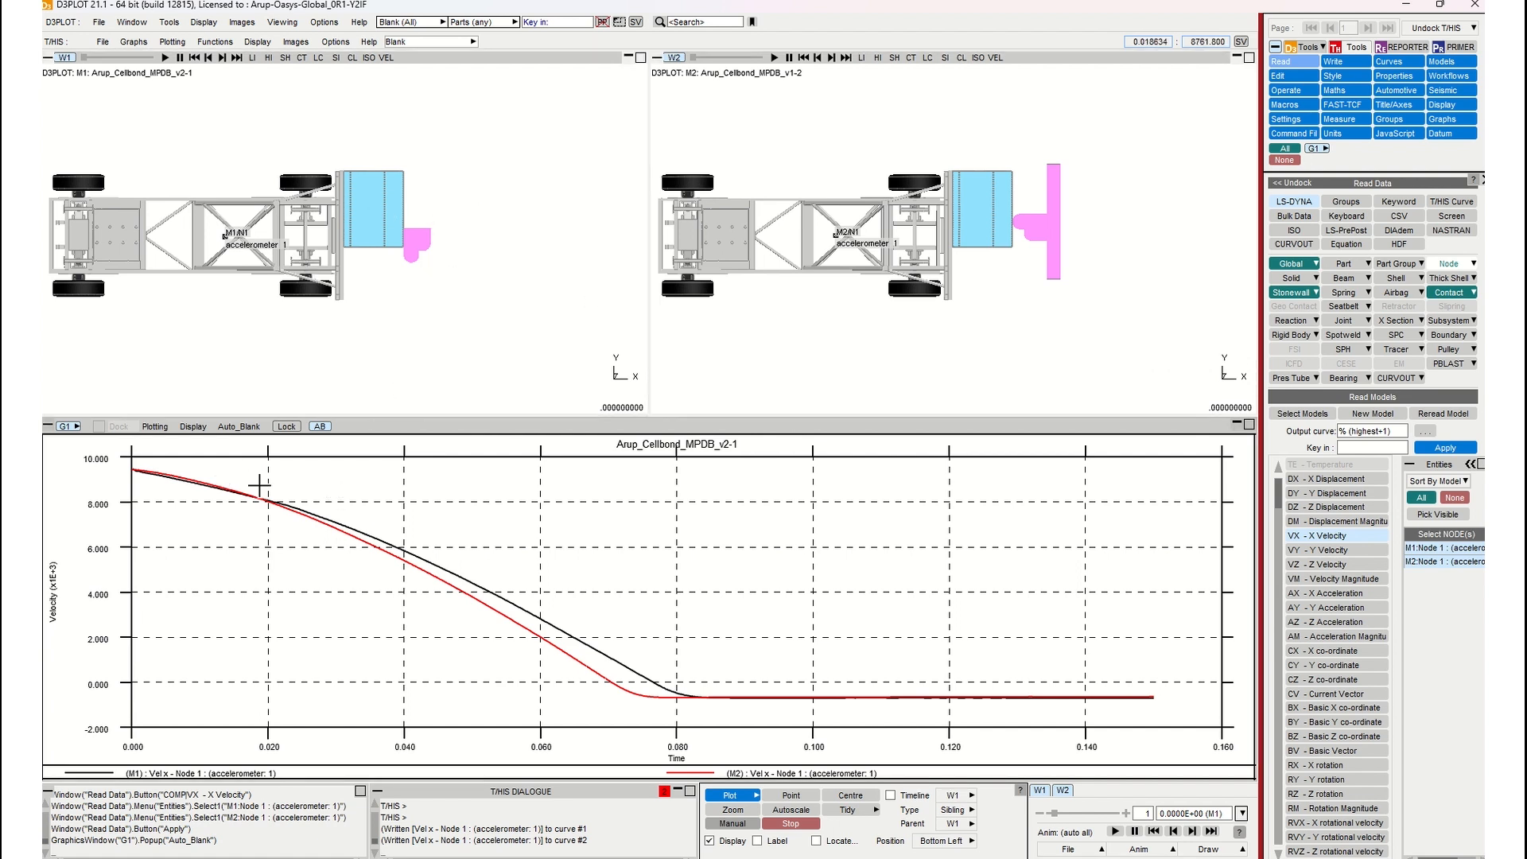
drag(296, 487, 448, 599)
right_drag(449, 599, 439, 592)
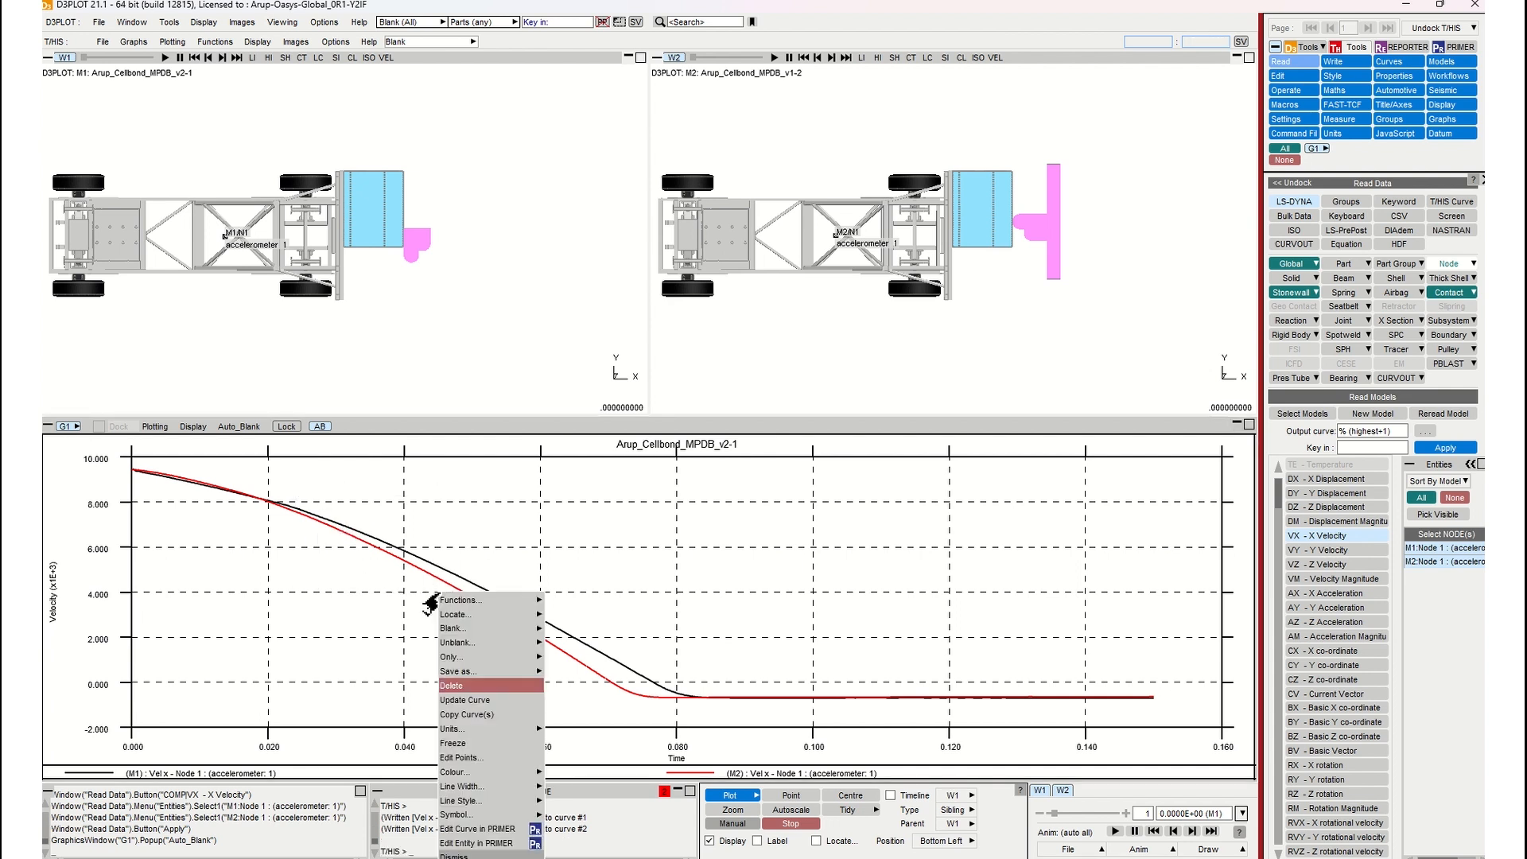
click(458, 600)
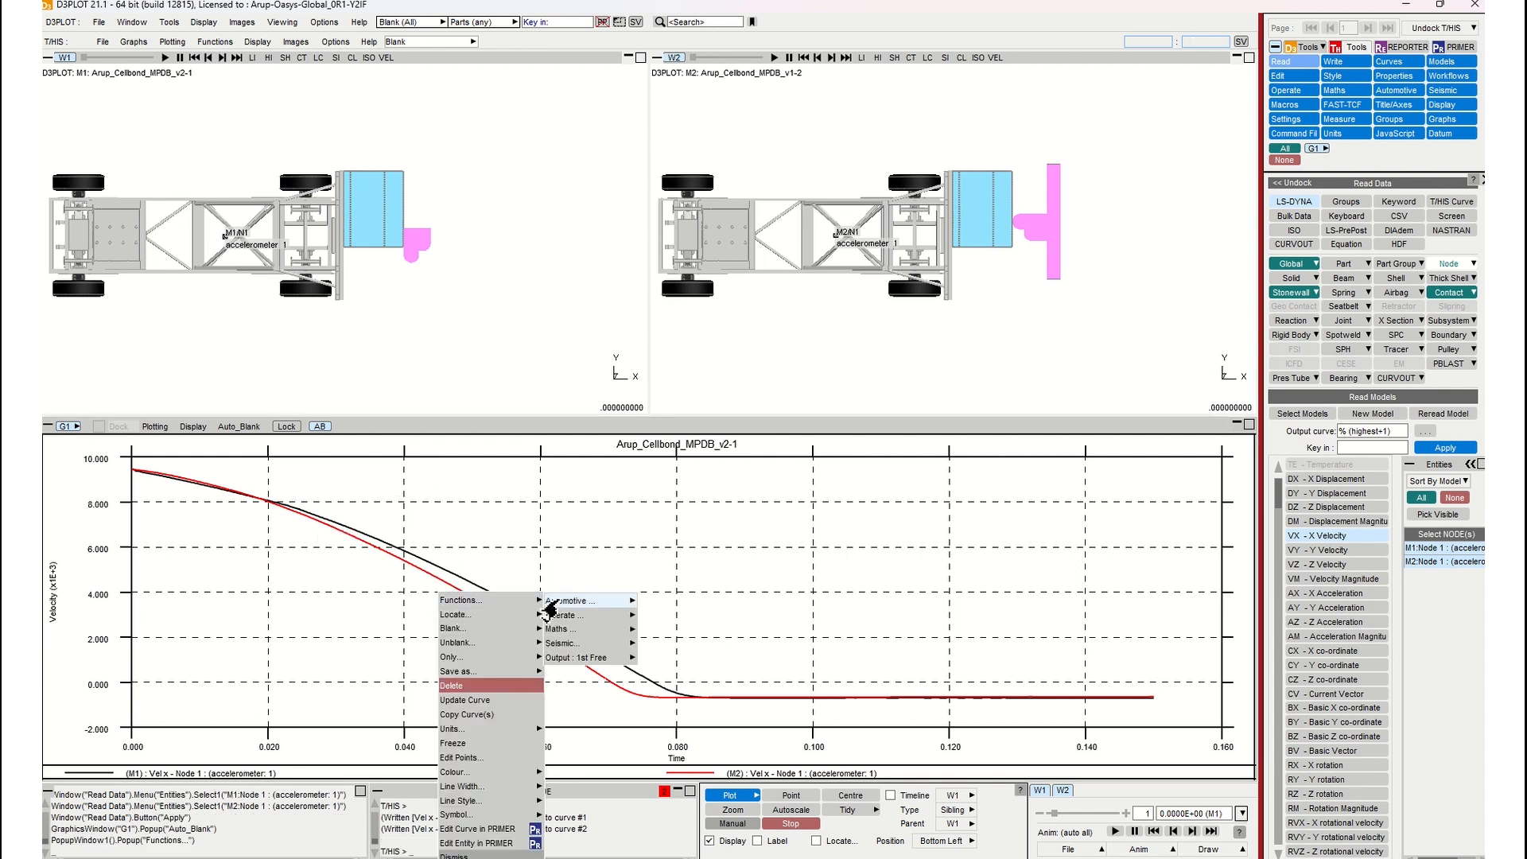
click(562, 617)
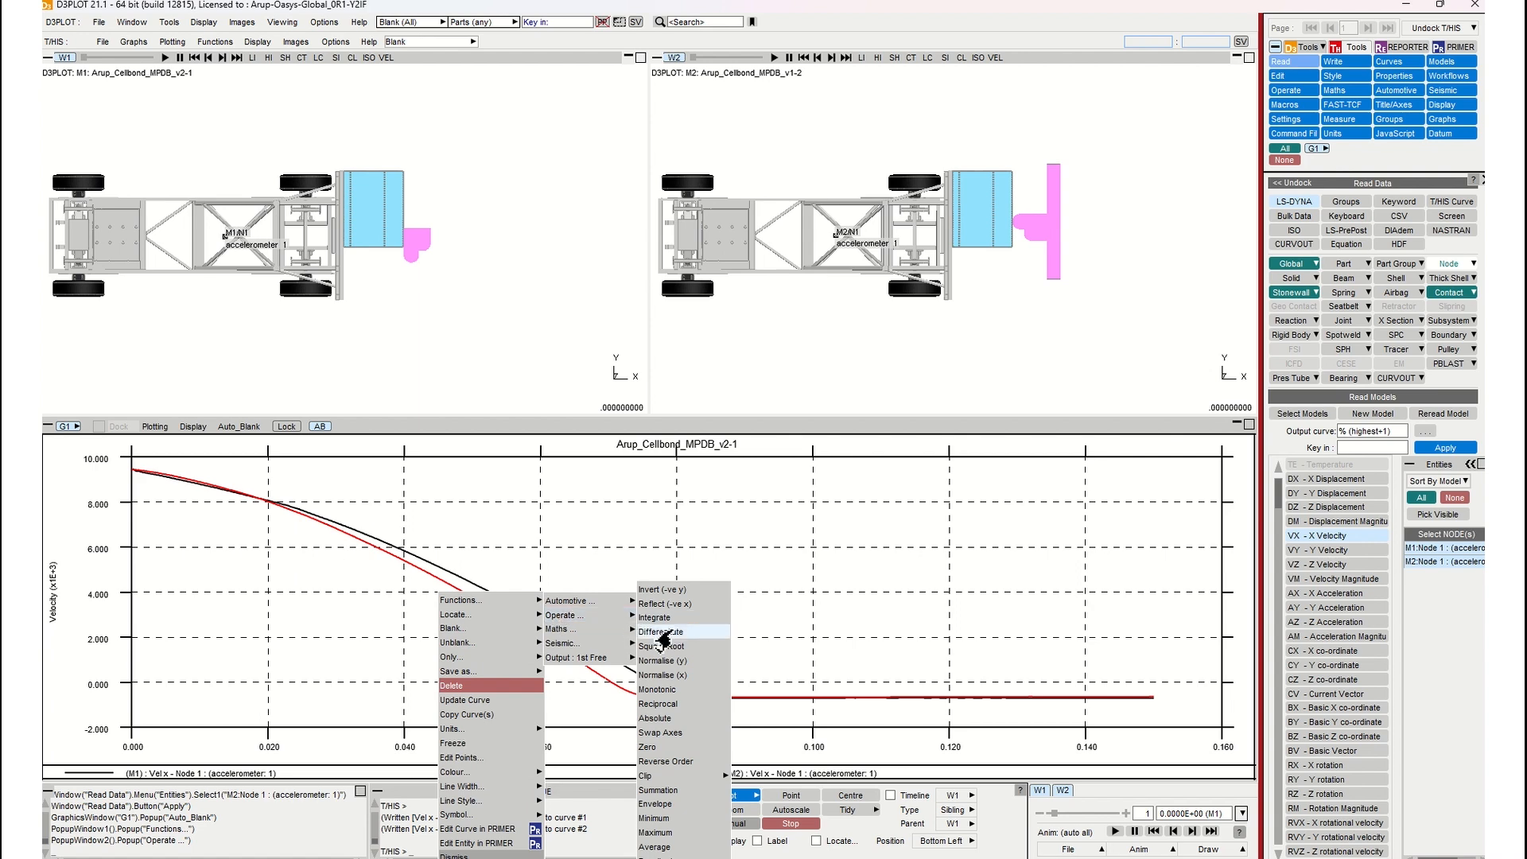
click(670, 633)
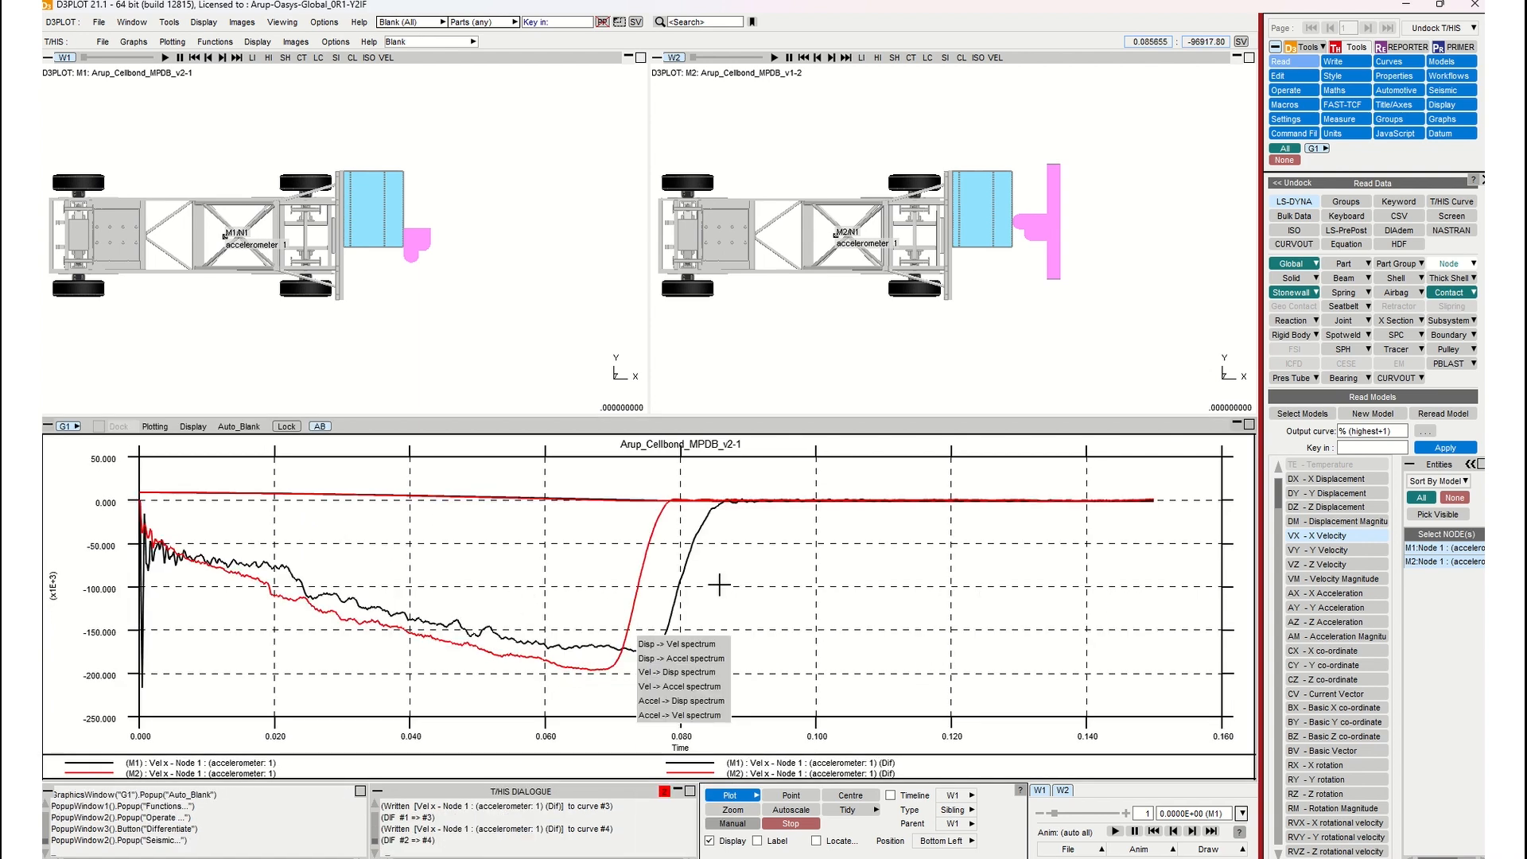
Blank the original velocity curves 1 and 2 in the Curve Manager and replot the graph.
click(1394, 64)
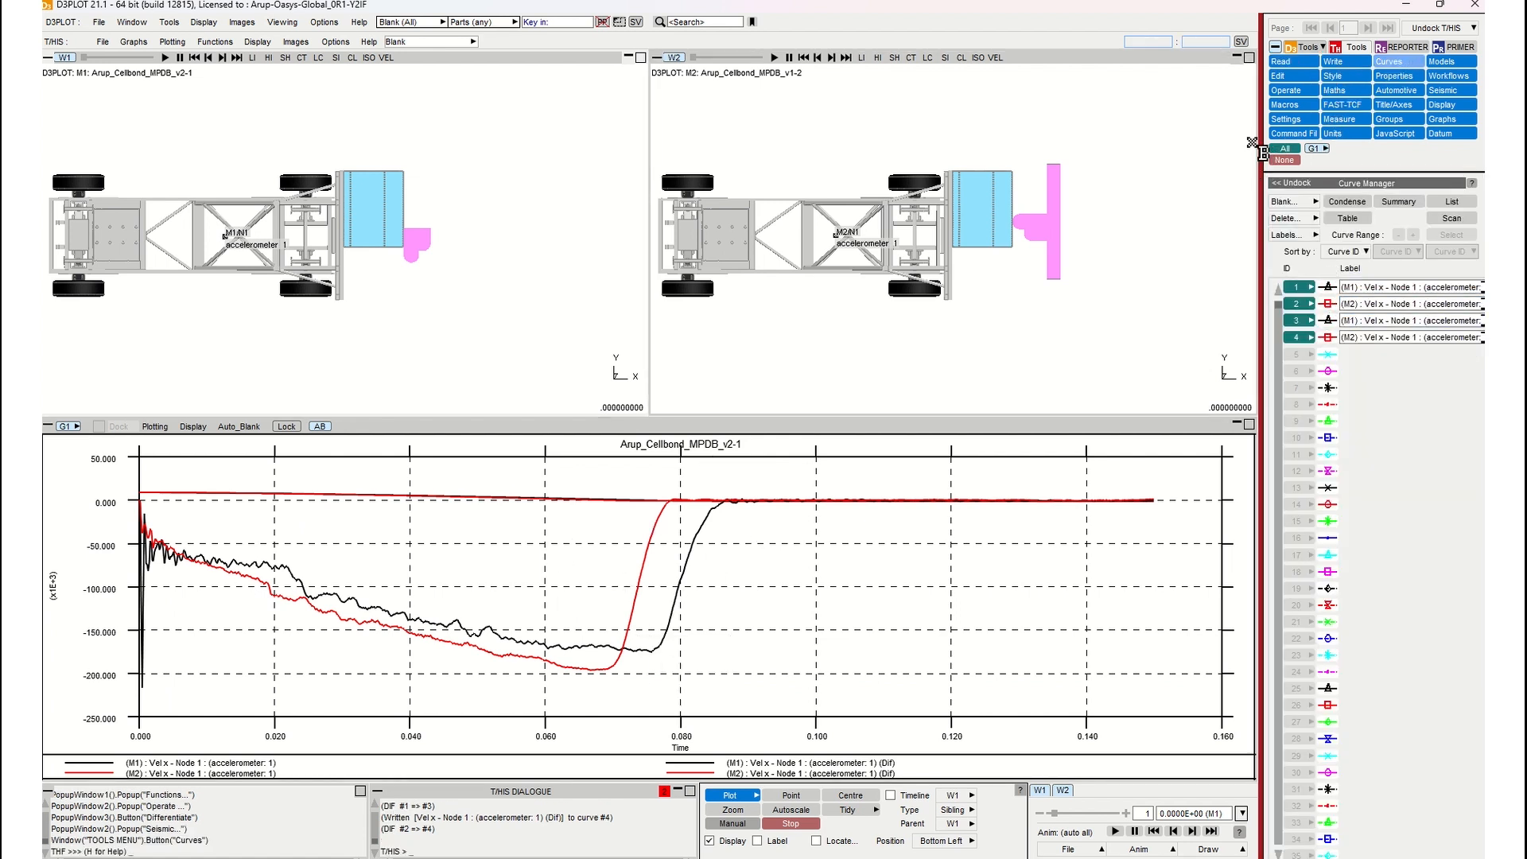
click(1294, 287)
click(1293, 304)
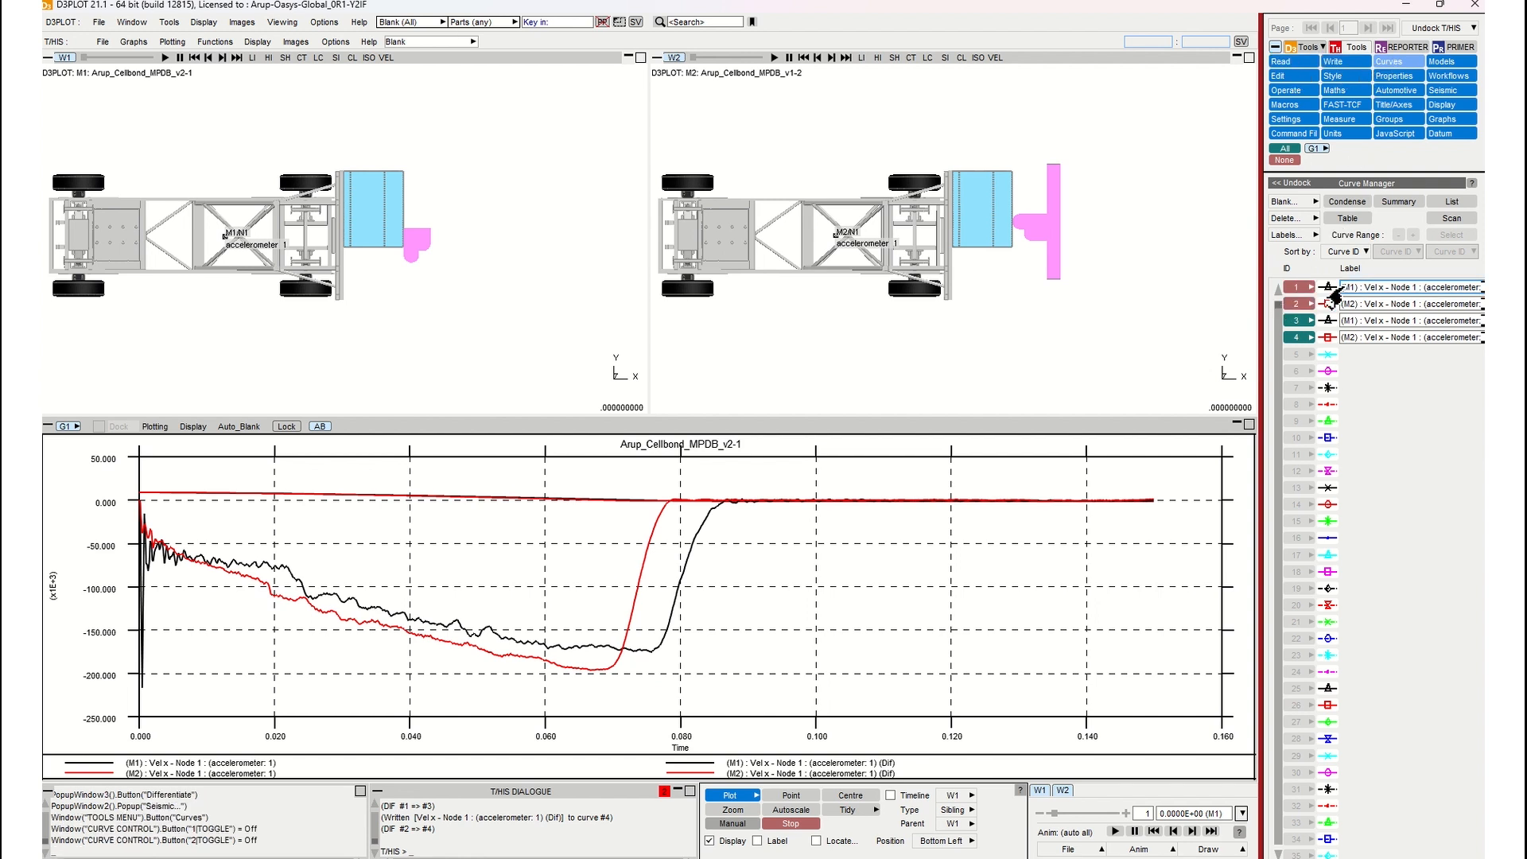
click(725, 796)
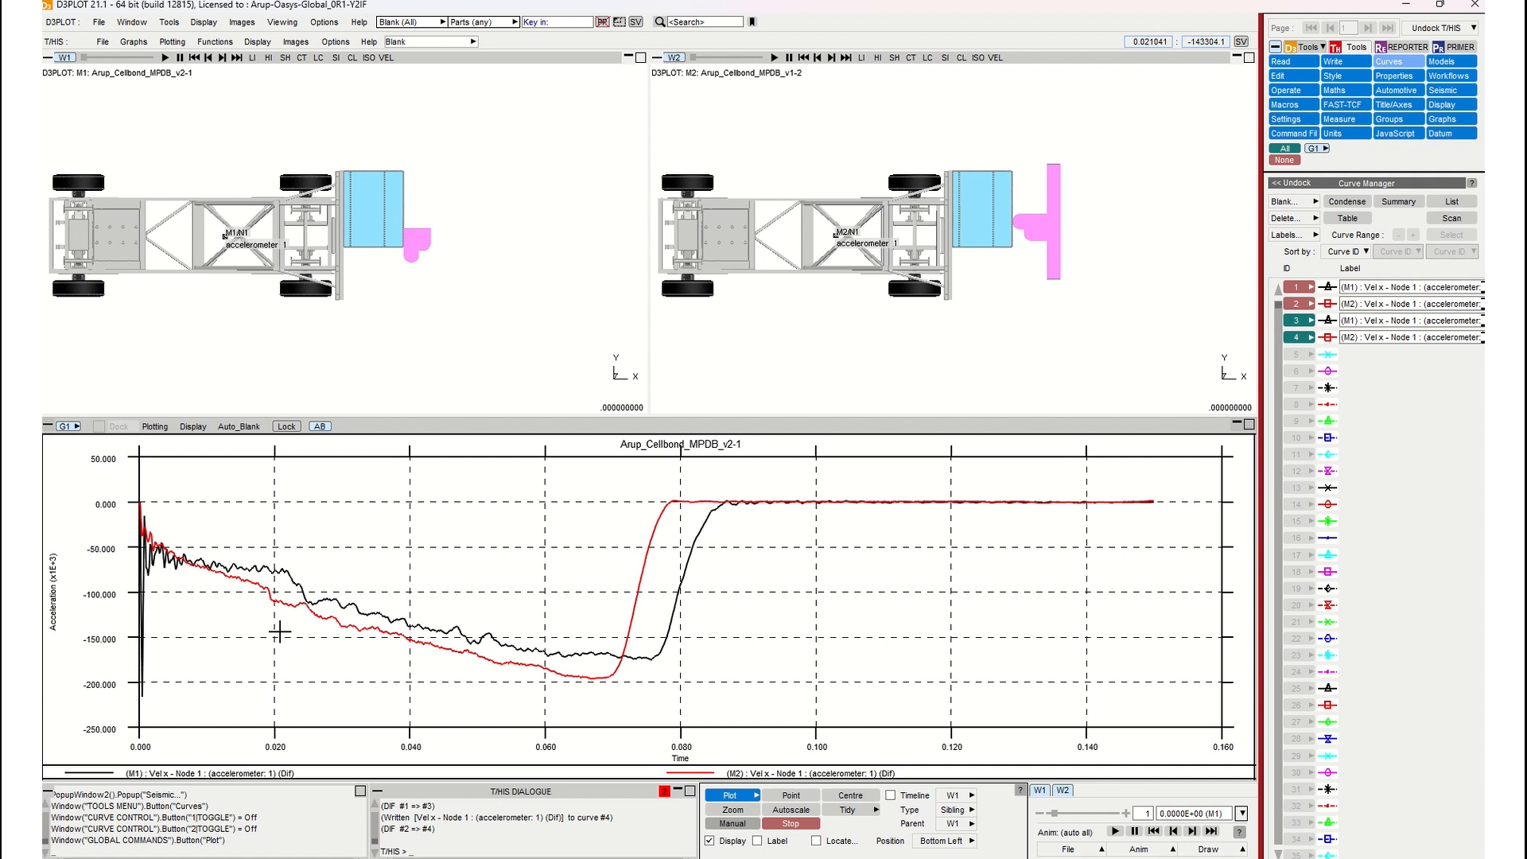
Apply the automotive C180 filter to both differentiated acceleration curves.
drag(284, 628, 390, 555)
click(421, 562)
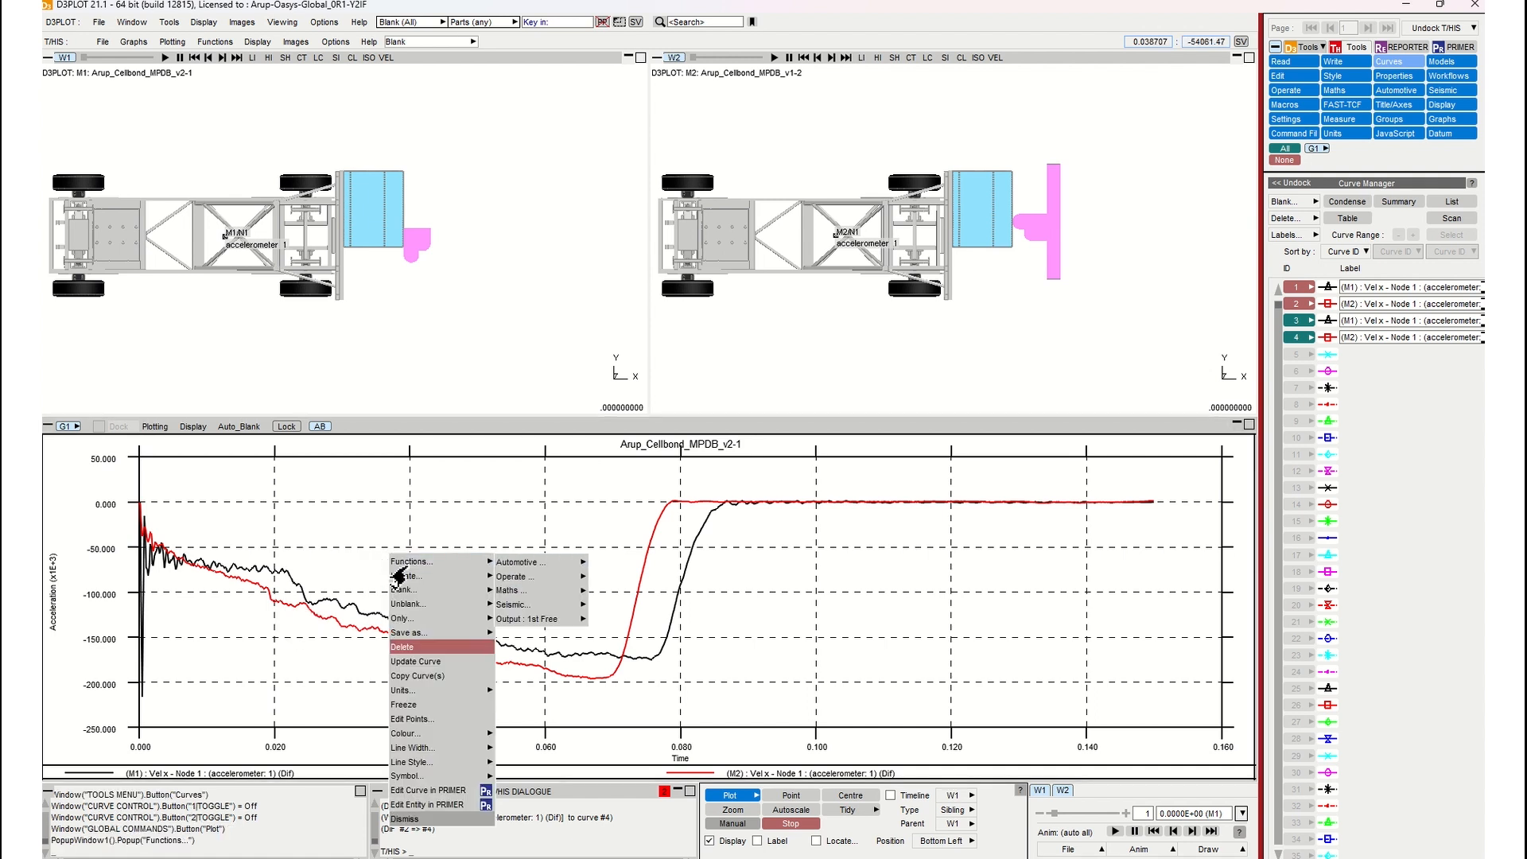
click(529, 562)
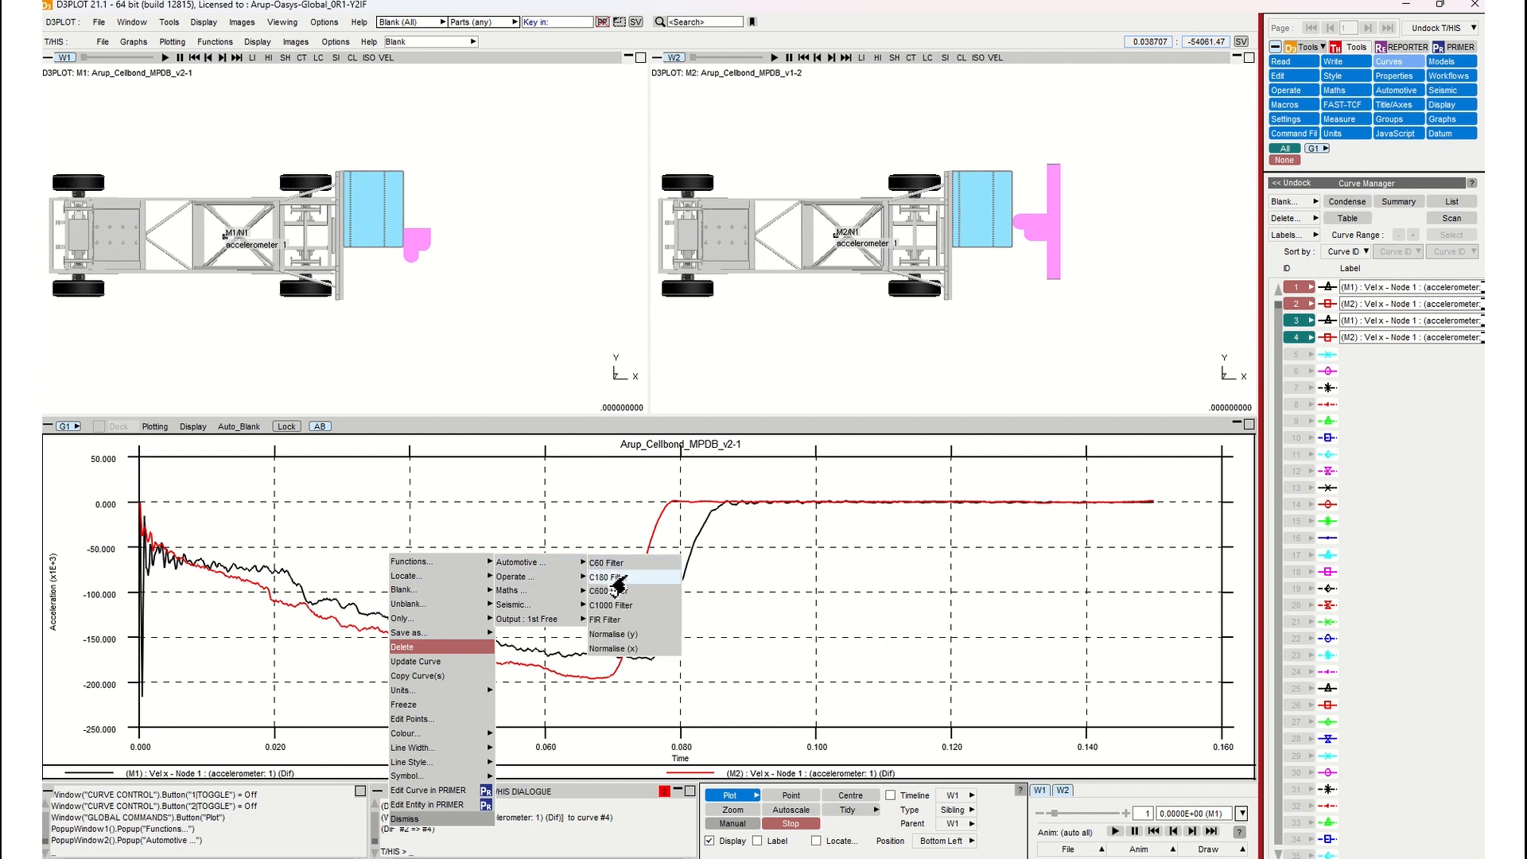
click(618, 577)
Blank the unfiltered acceleration curves 3 and 4 and replot the graph.
click(1297, 319)
click(1296, 337)
click(730, 796)
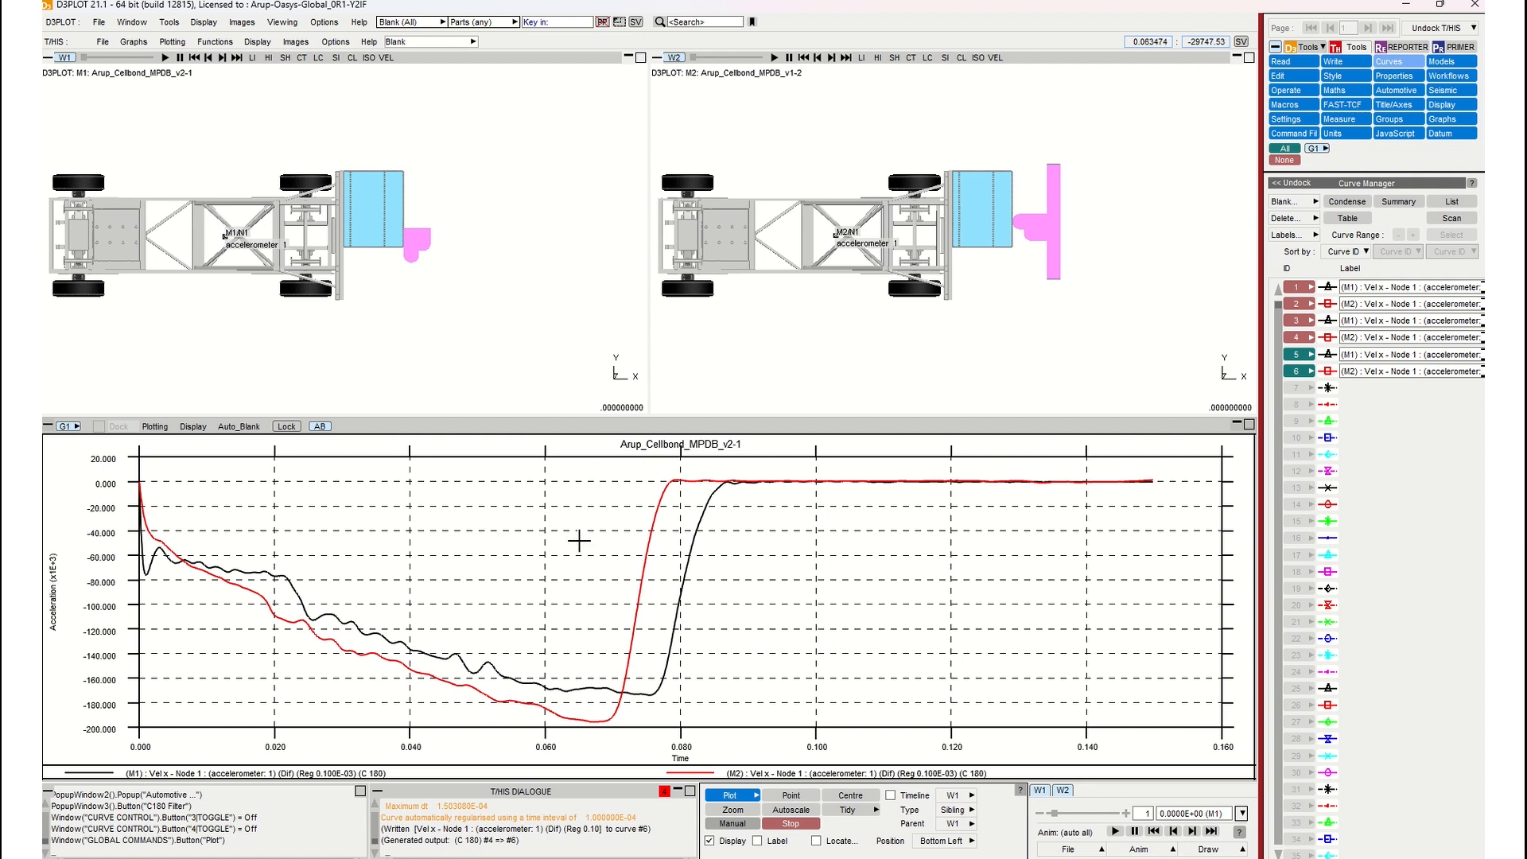
Invert the Y values of both C180-filtered acceleration curves.
right_click(333, 572)
click(350, 573)
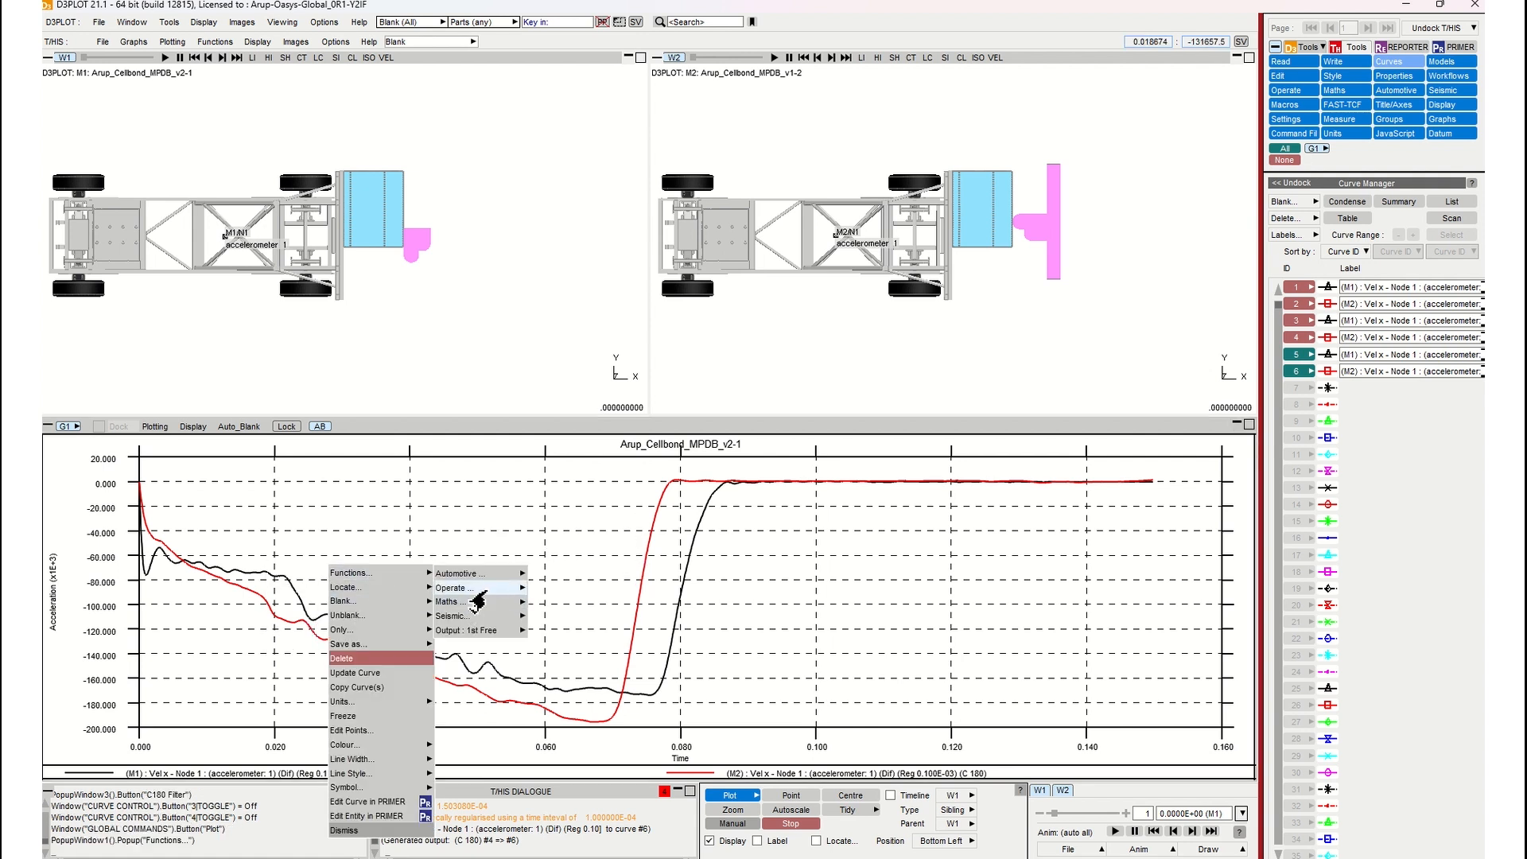
click(466, 588)
click(536, 593)
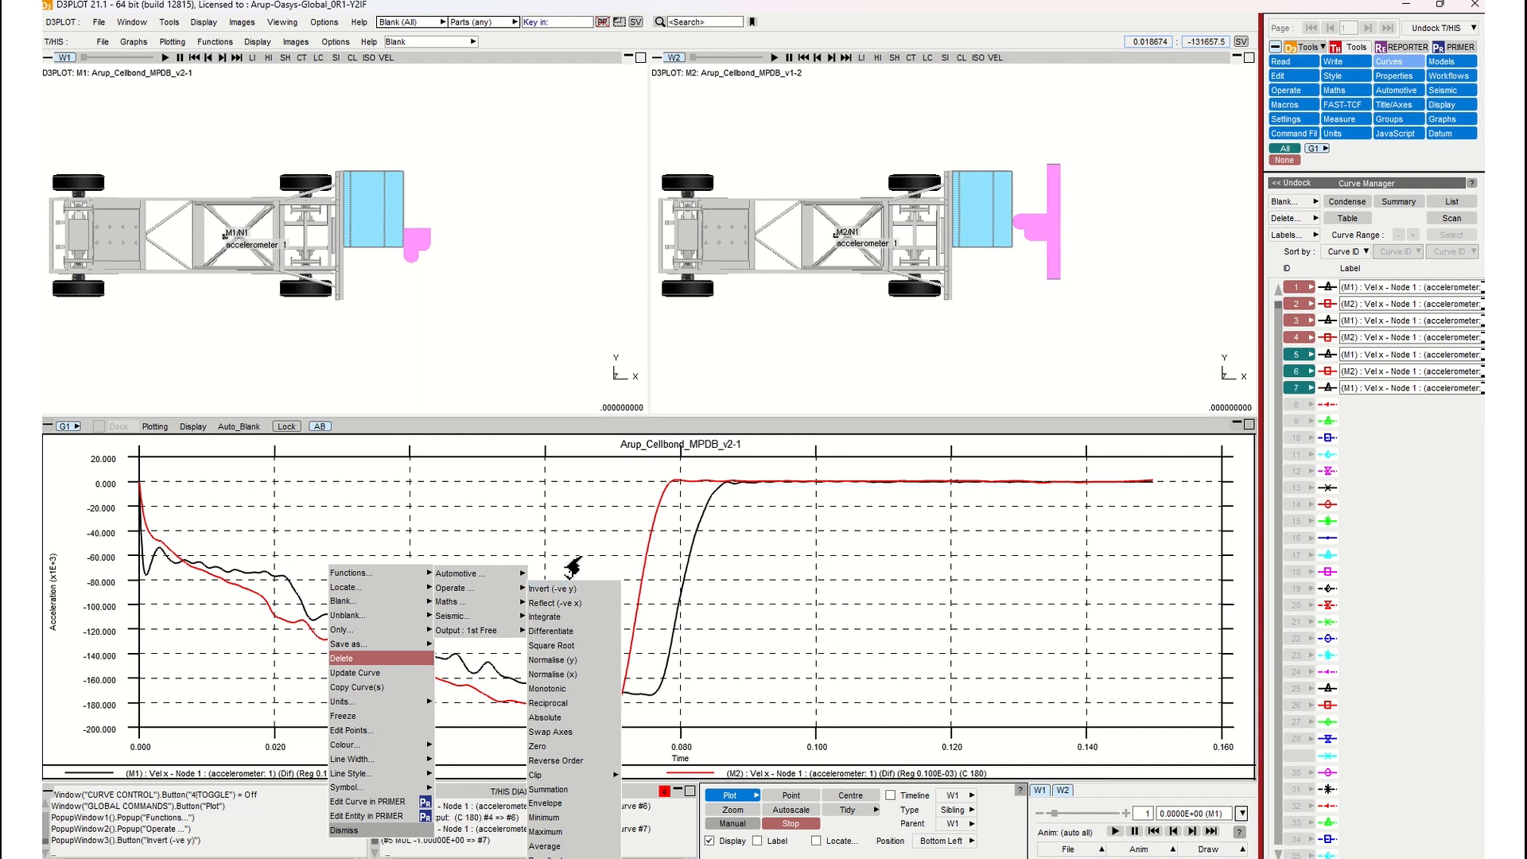
mouse_move(625, 619)
mouse_down()
mouse_move(693, 651)
mouse_move(626, 618)
mouse_up()
click(626, 617)
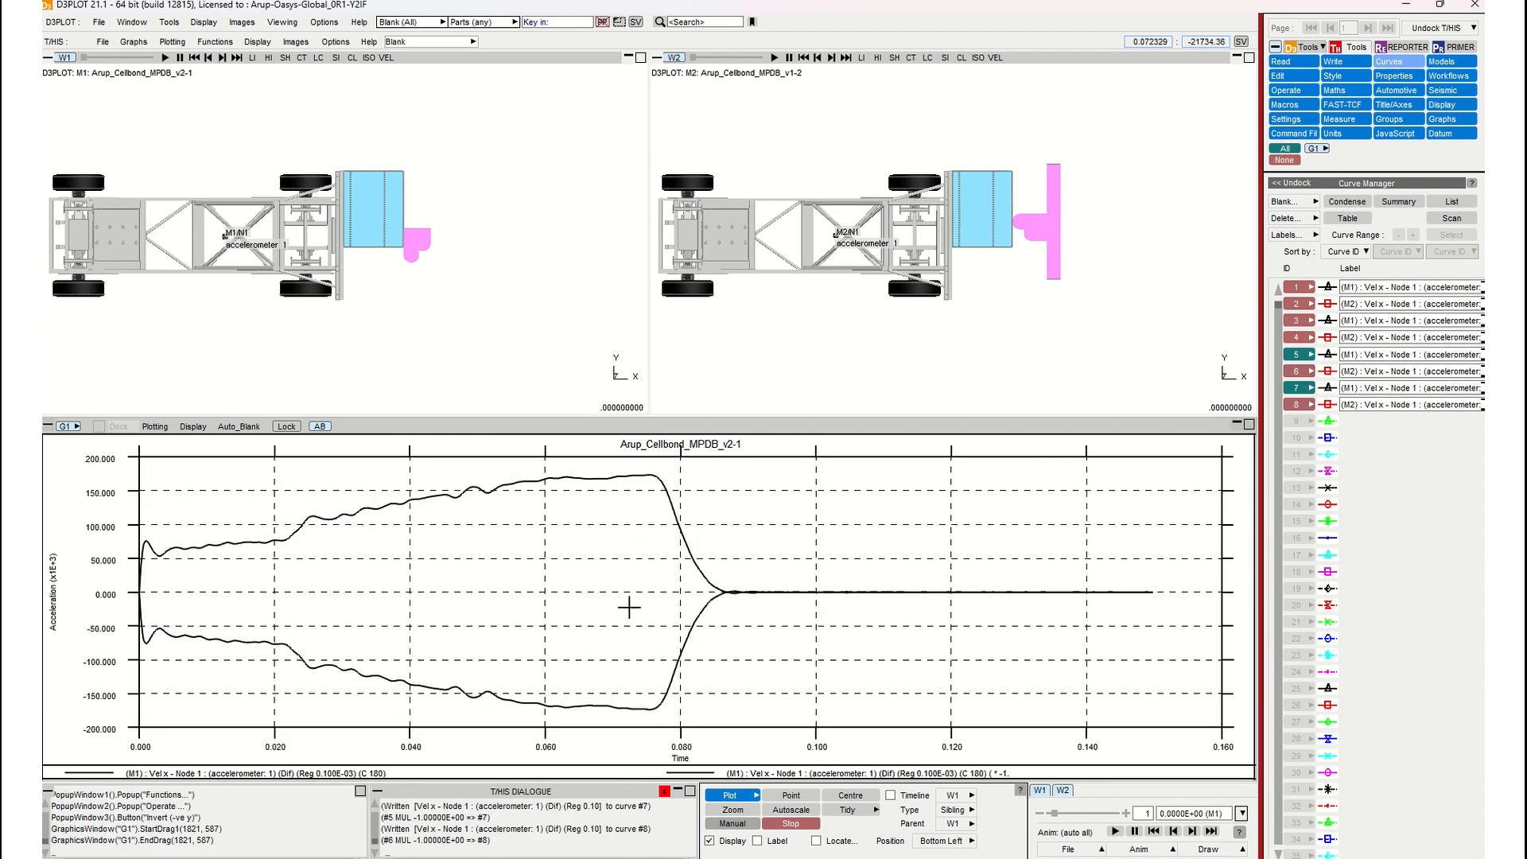
Unblank curves 6 and 8, and blank the non-inverted filtered curves 5 and 6 in the graph.
click(1296, 371)
click(1296, 404)
click(725, 795)
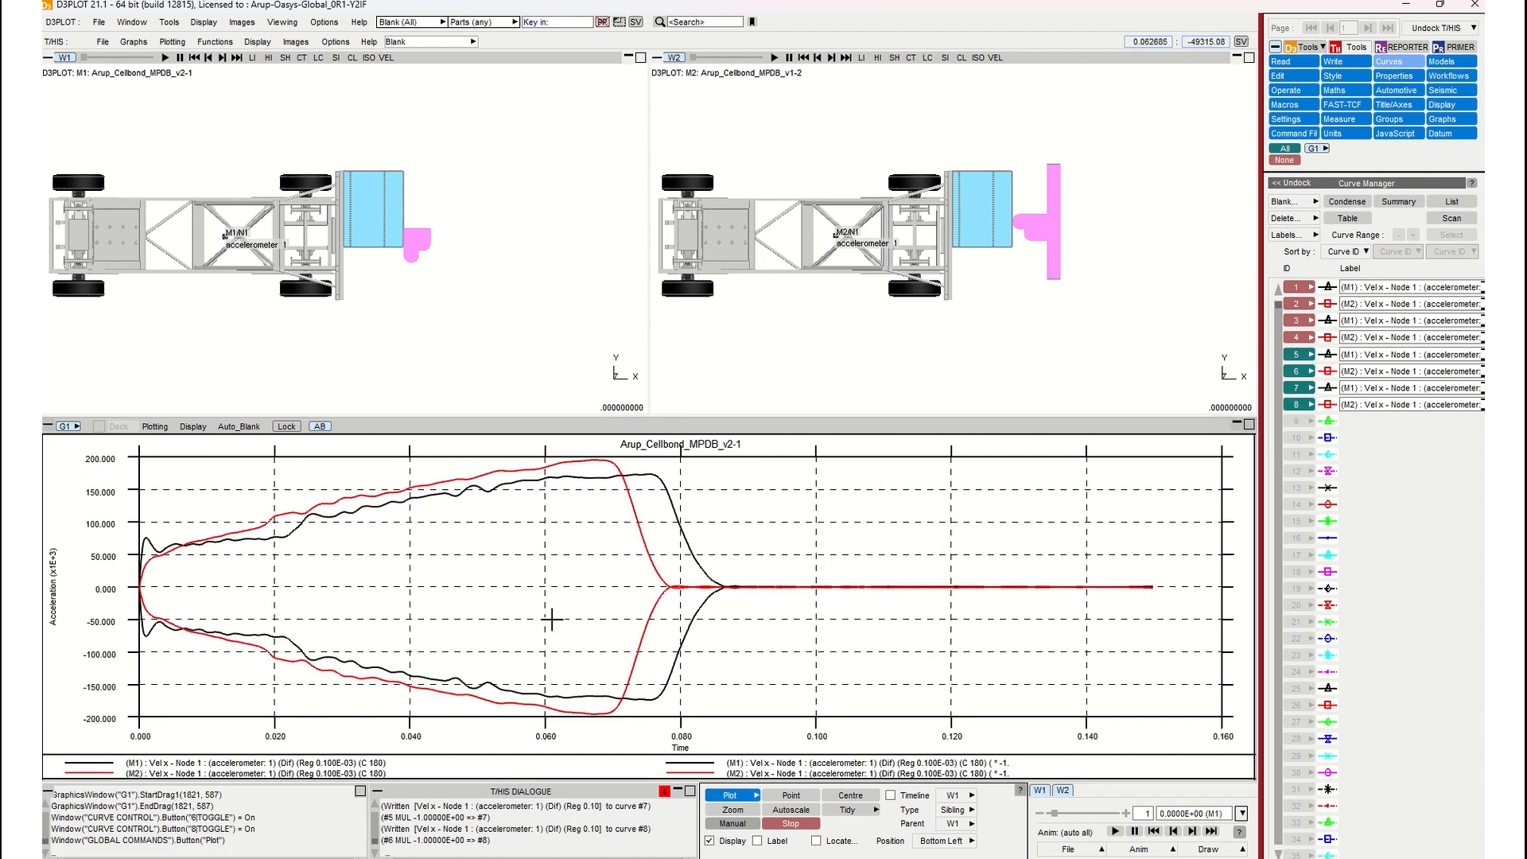
drag(581, 626, 748, 698)
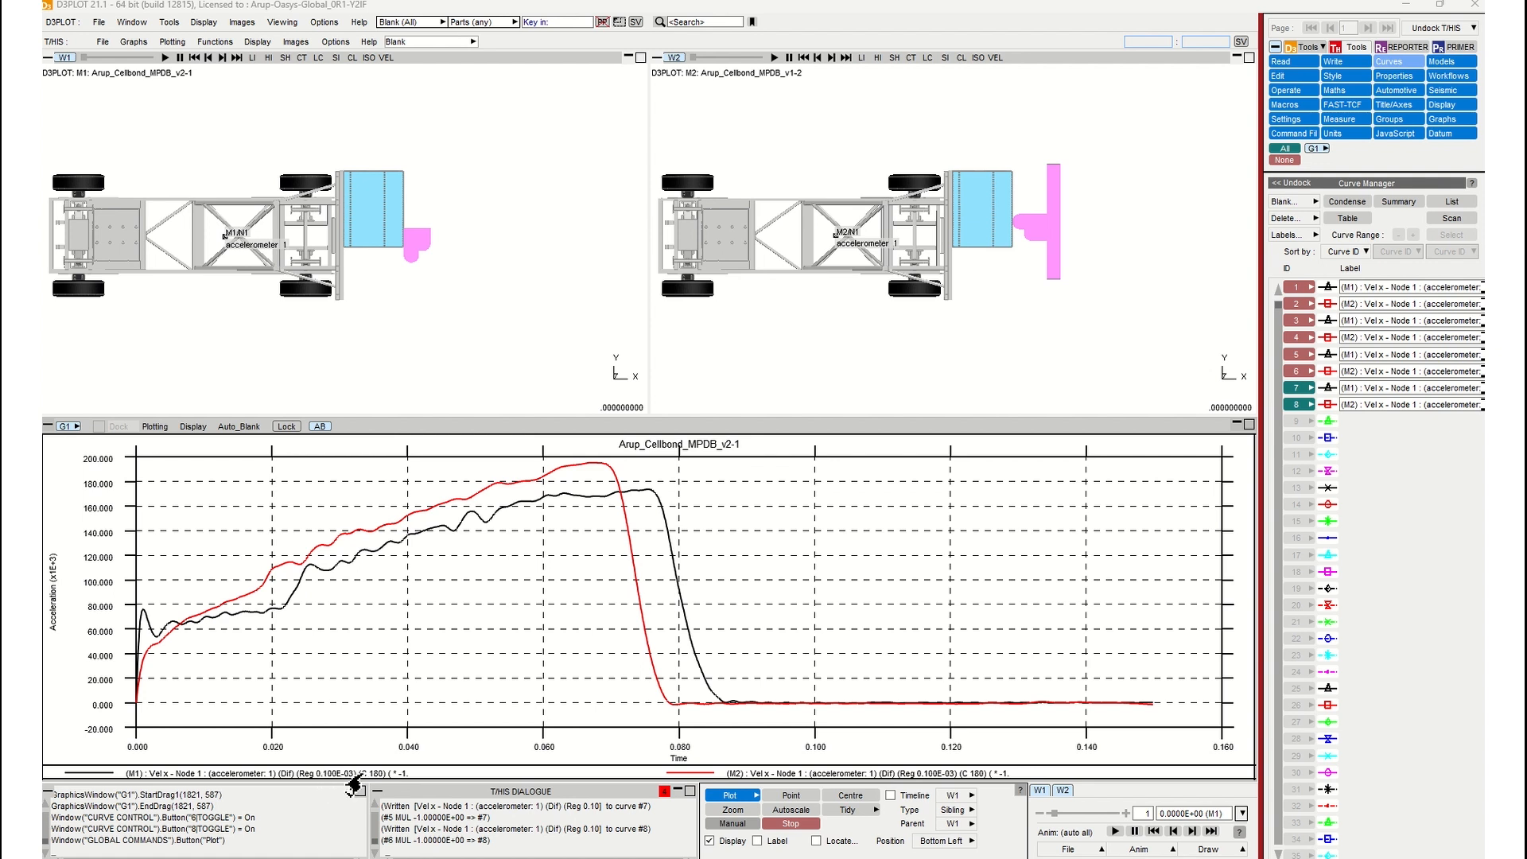
Rename the label of curve 7 as "Quarter Impact - C180 Barrier Acc X".
click(1386, 62)
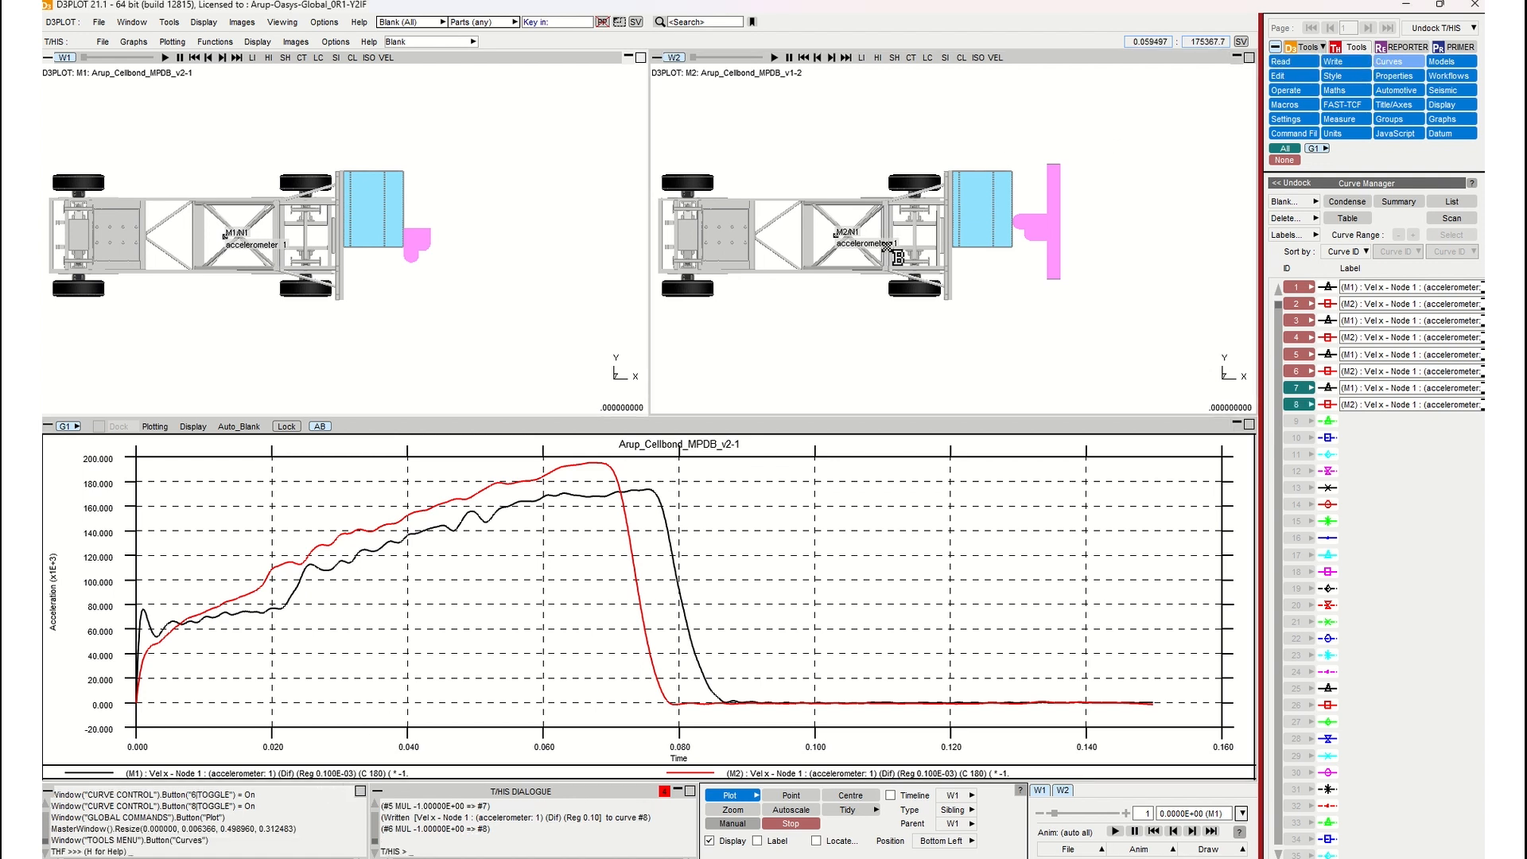
triple_click(1391, 387)
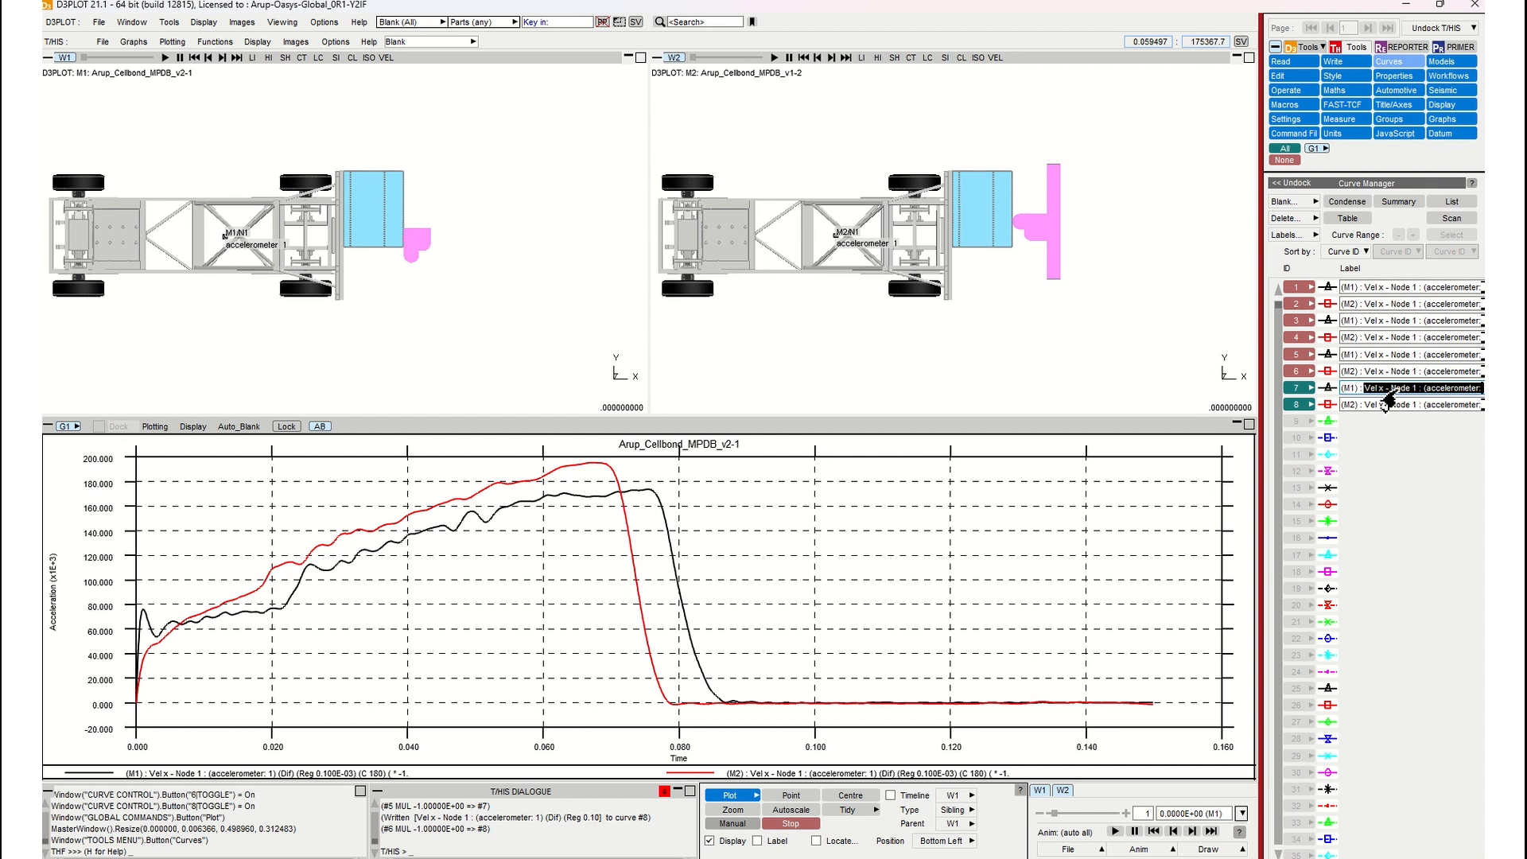
text(C180 Bar)
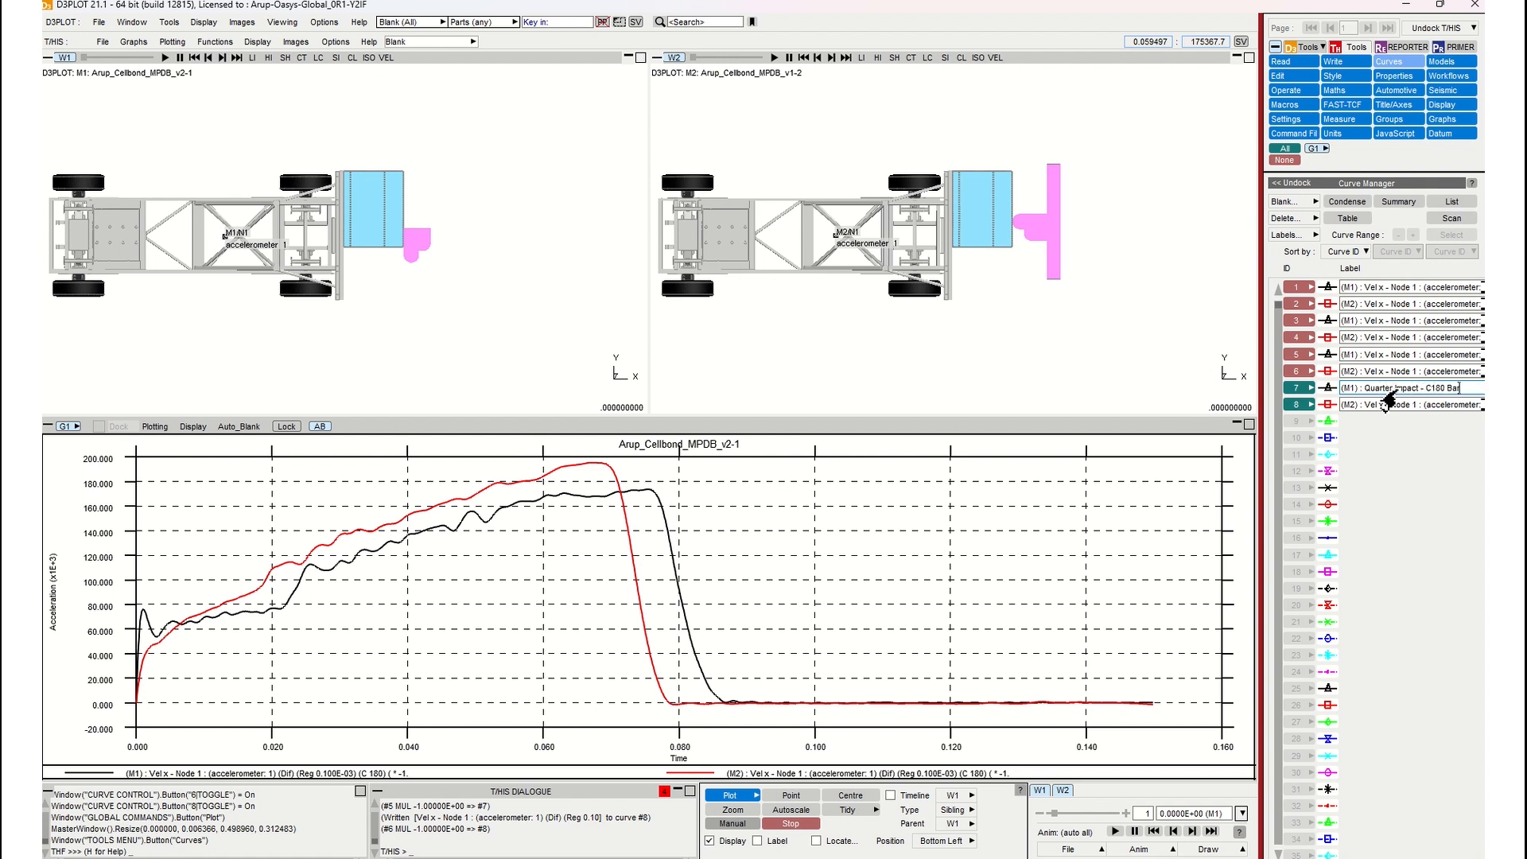
text(cc X)
key(Return)
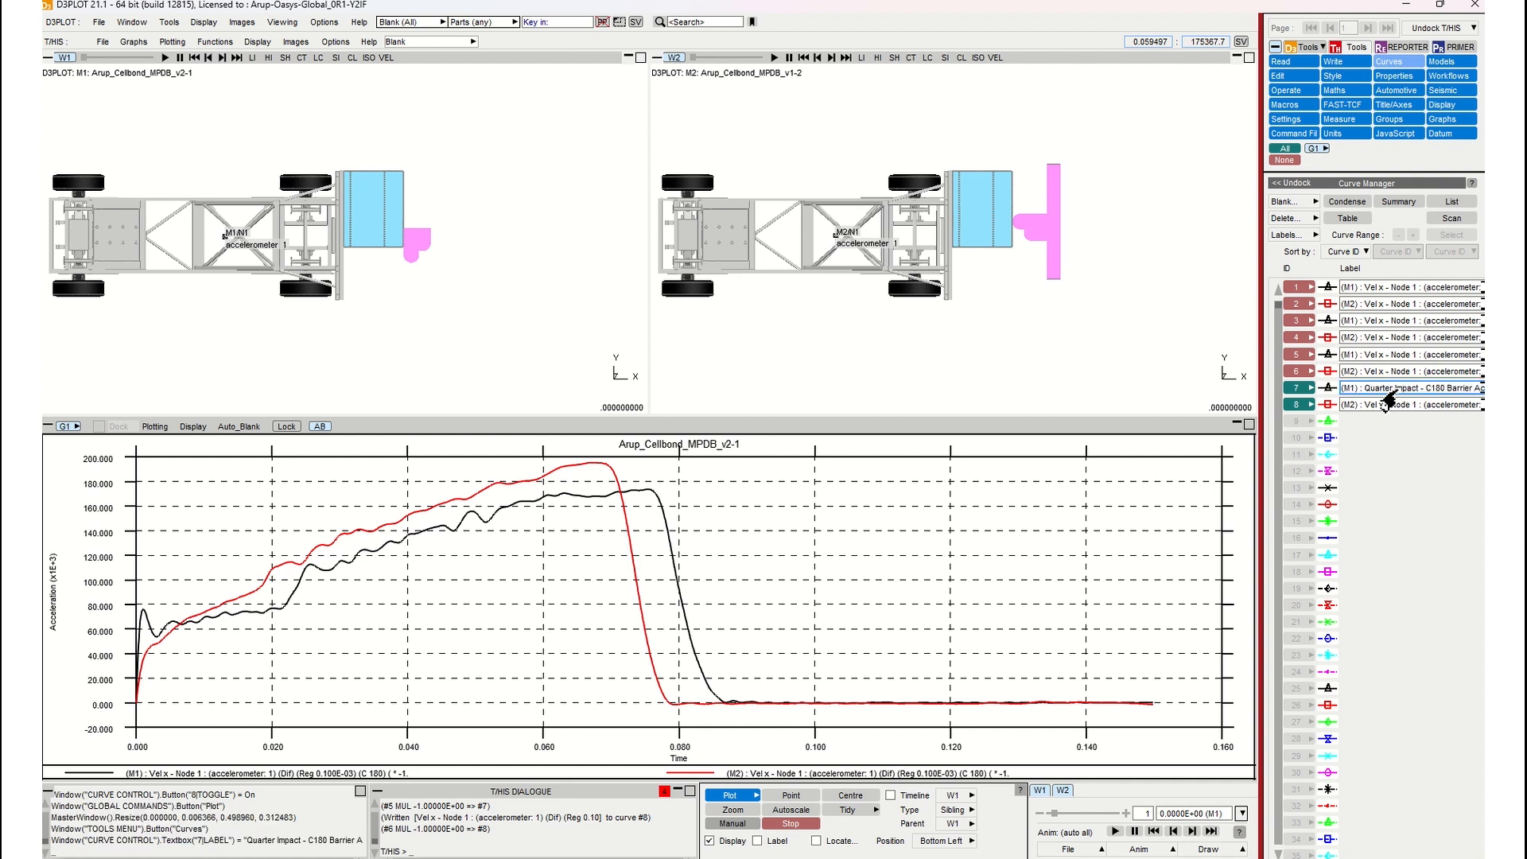
Rename the label of curve 8 as "Rounded Impact - C180 Barrier Acc X" and replot the graph.
click(1412, 405)
key(shift+End)
text(Quarter Impact - C180 Barrier Acc X)
double_click(1366, 407)
text(Rounded)
key(Return)
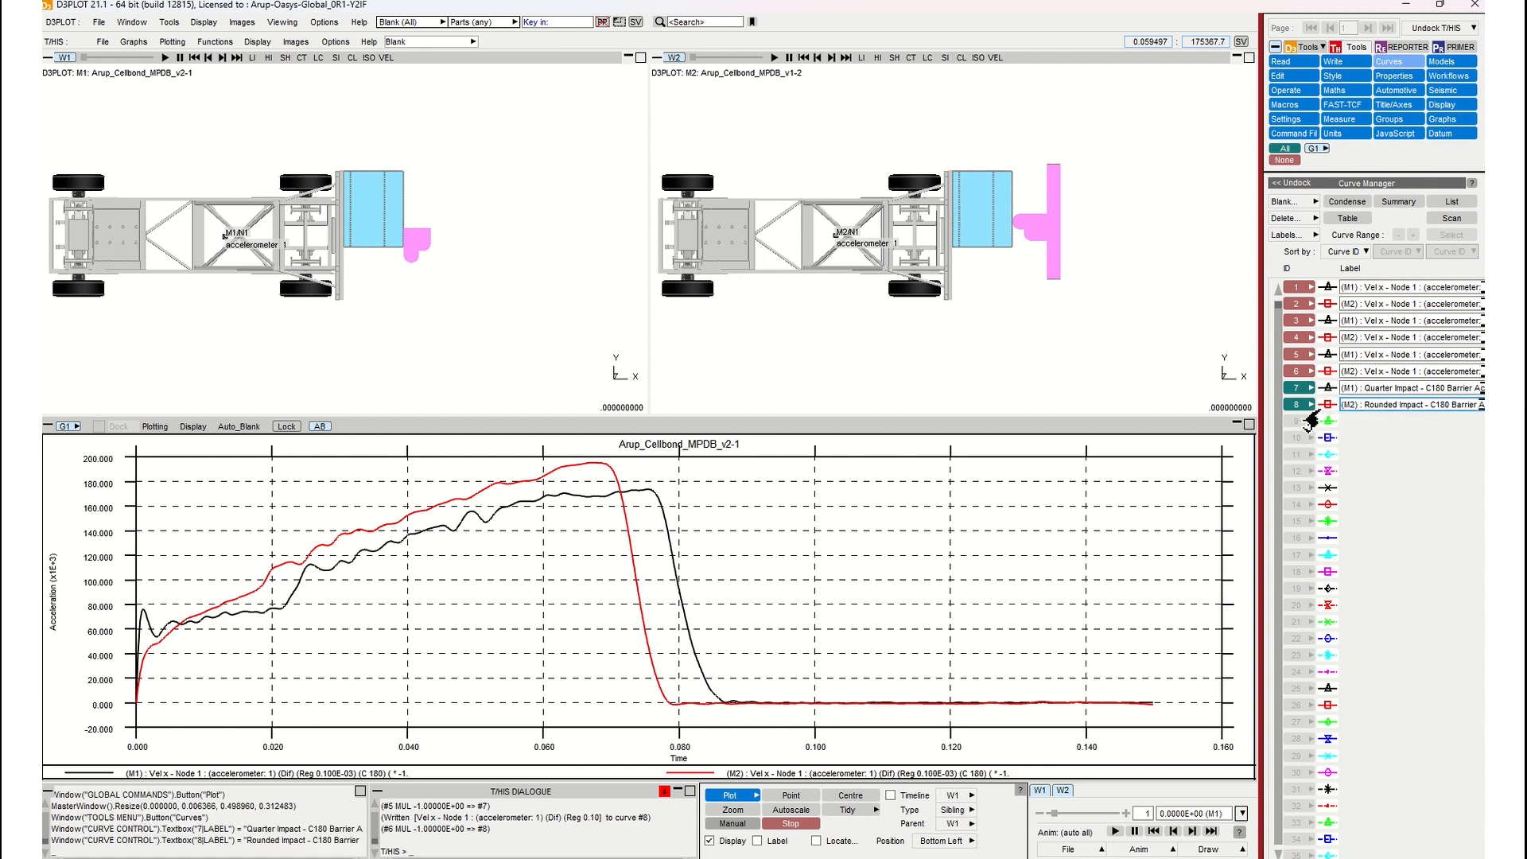
click(732, 796)
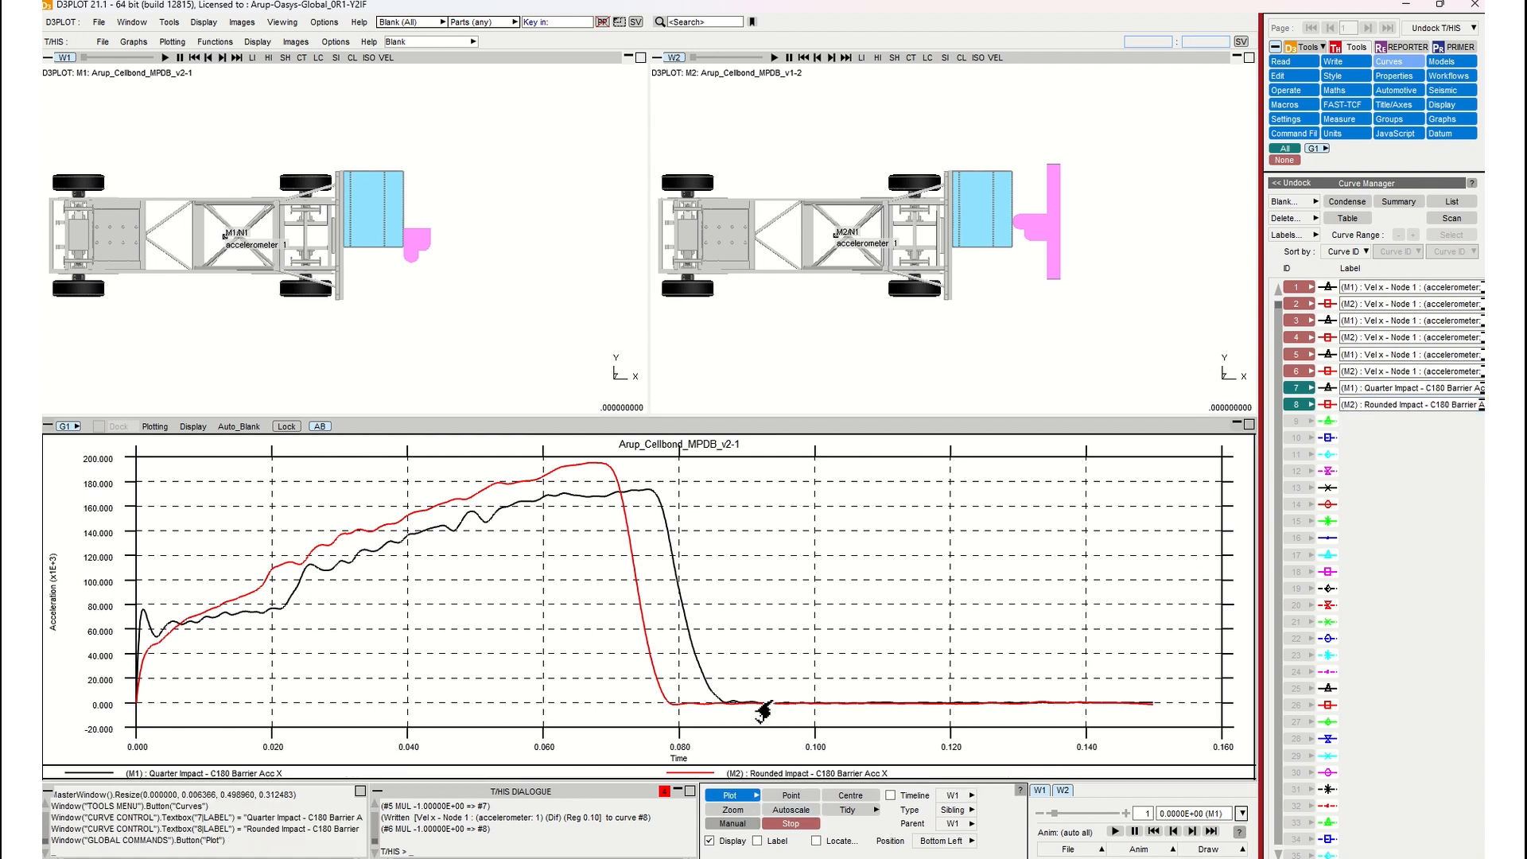
Thicken curves 7 and 8 by setting both to the fifth line width in the line style settings.
click(891, 795)
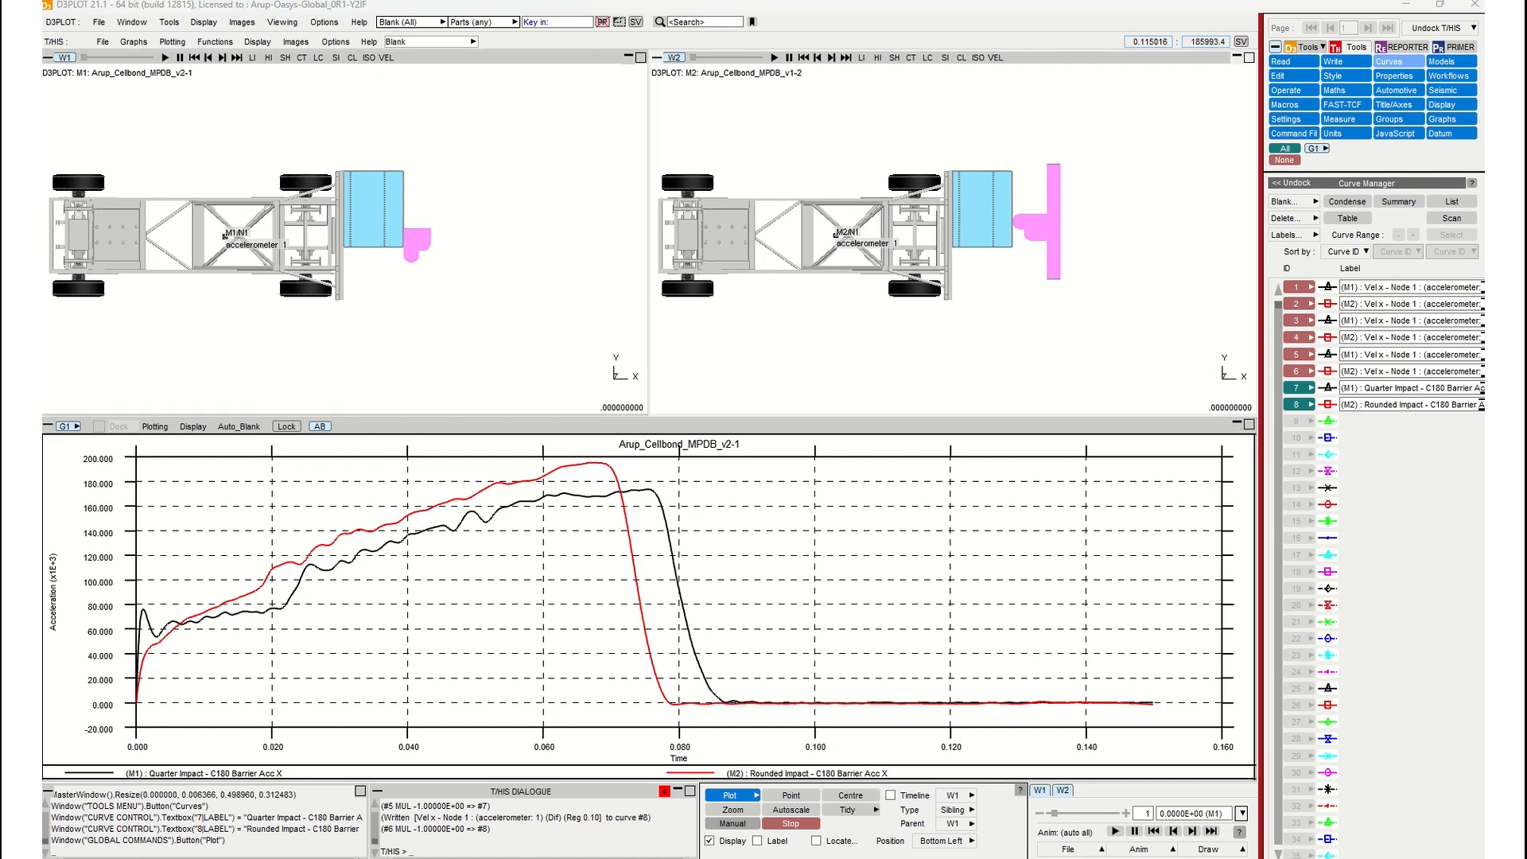
click(1330, 77)
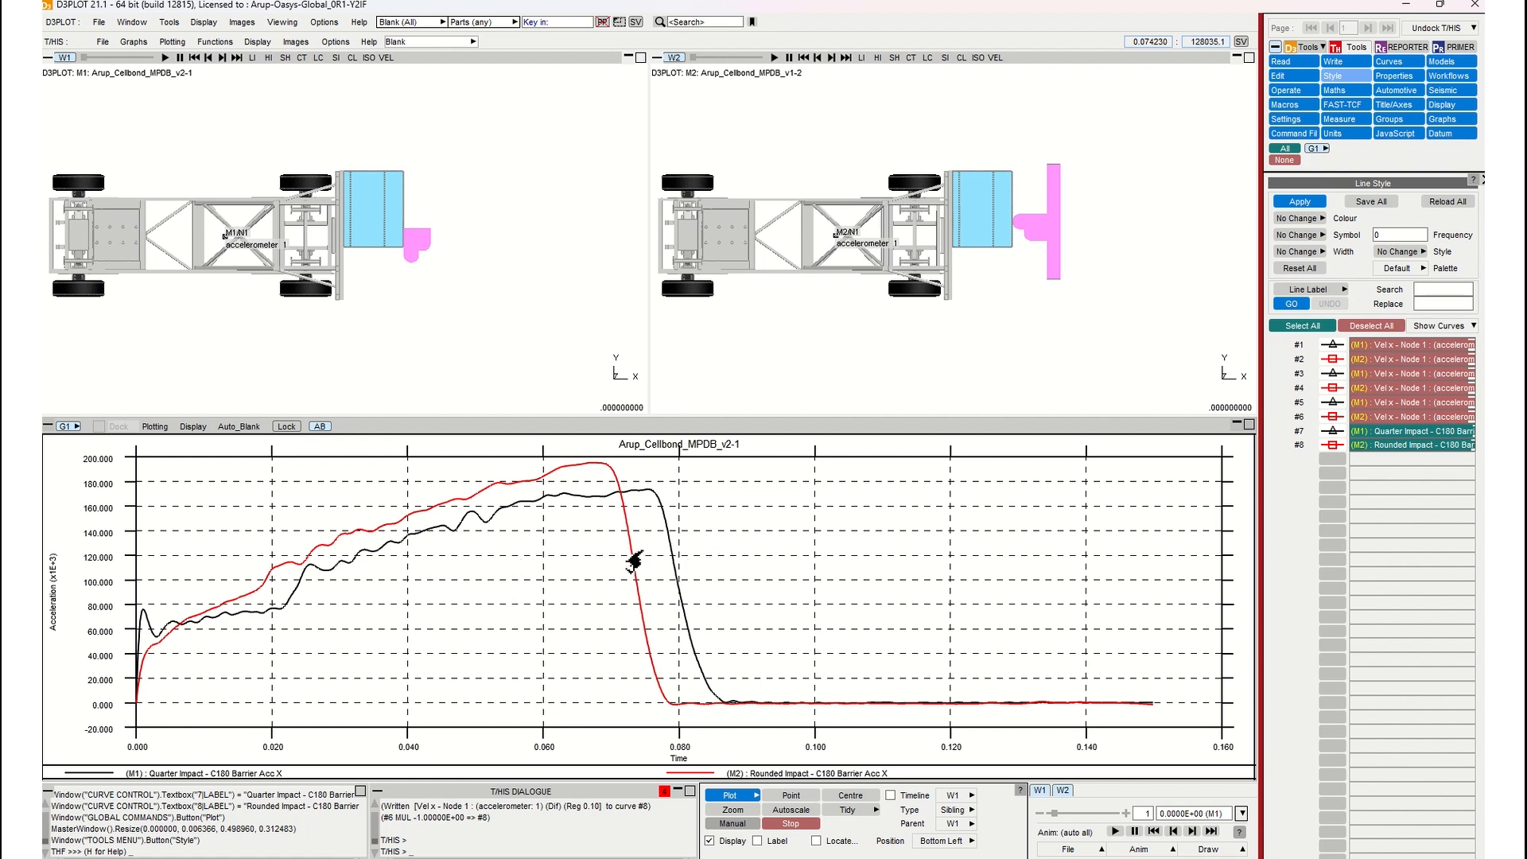
click(1333, 431)
ctrl+click(1328, 451)
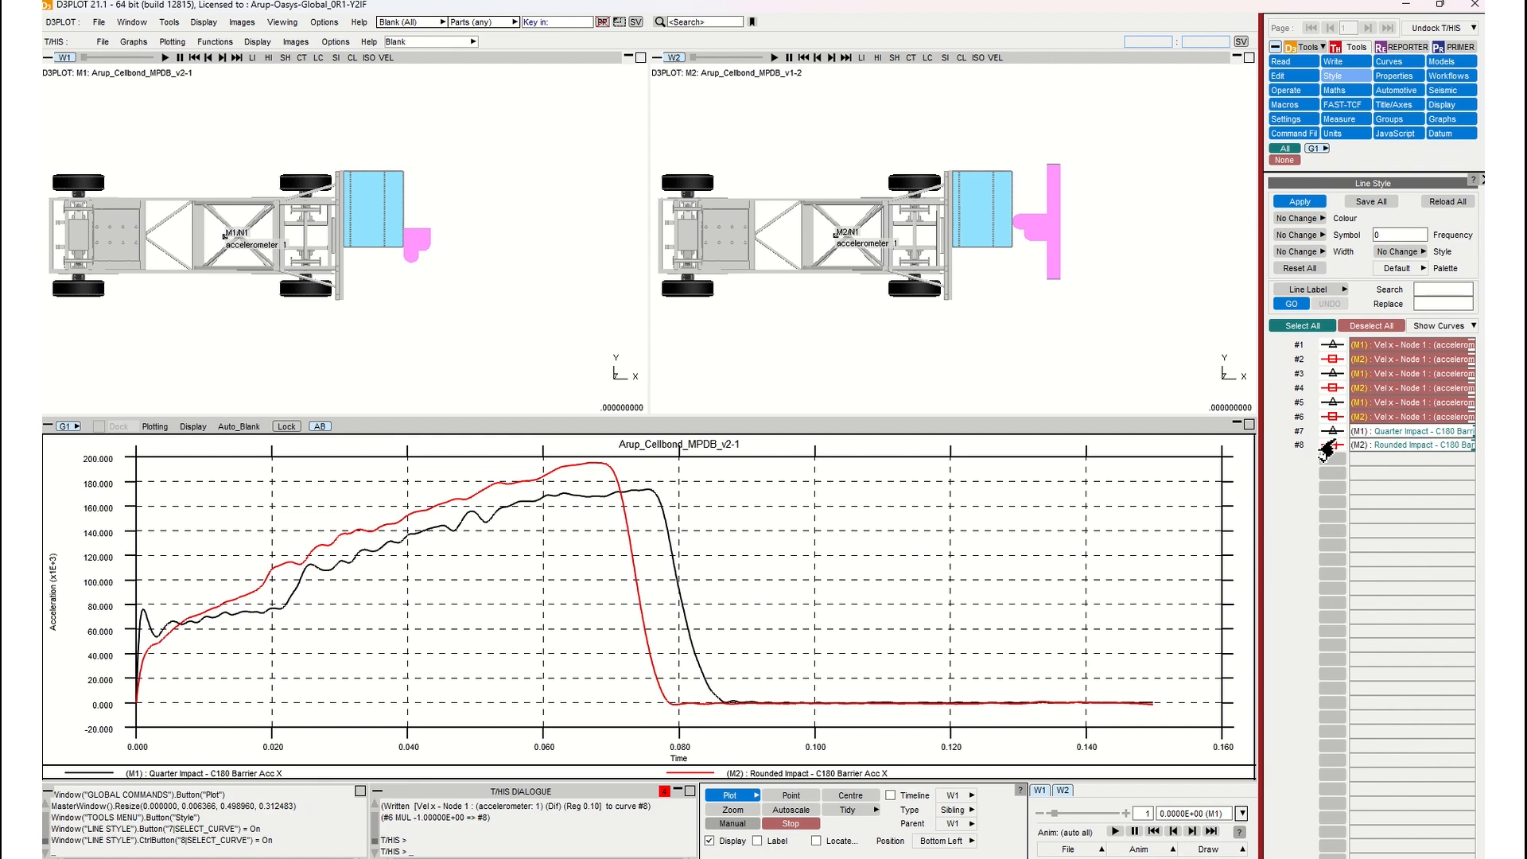
click(1317, 253)
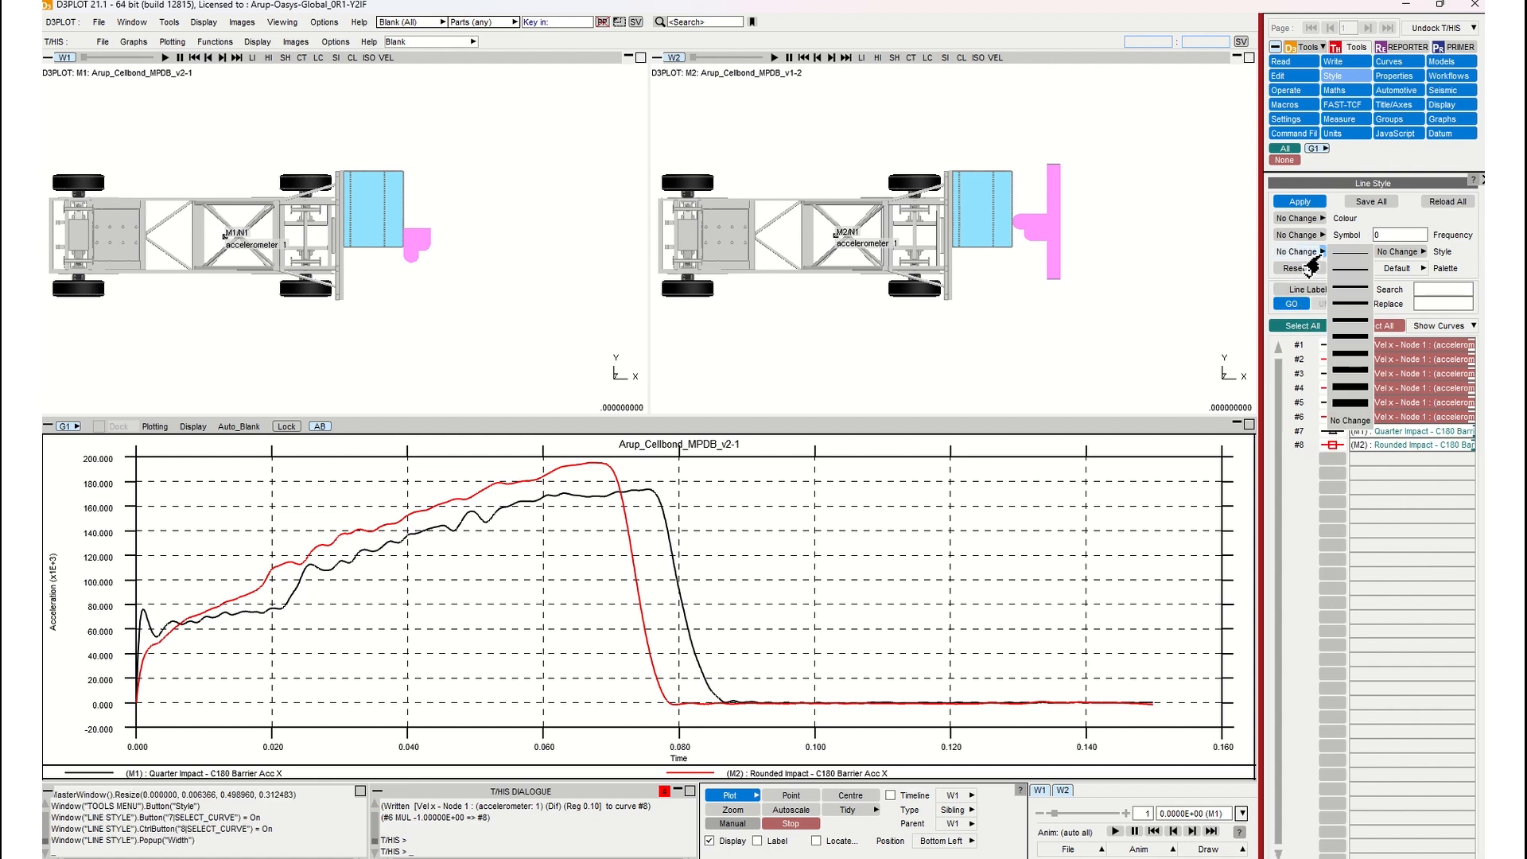
click(1335, 329)
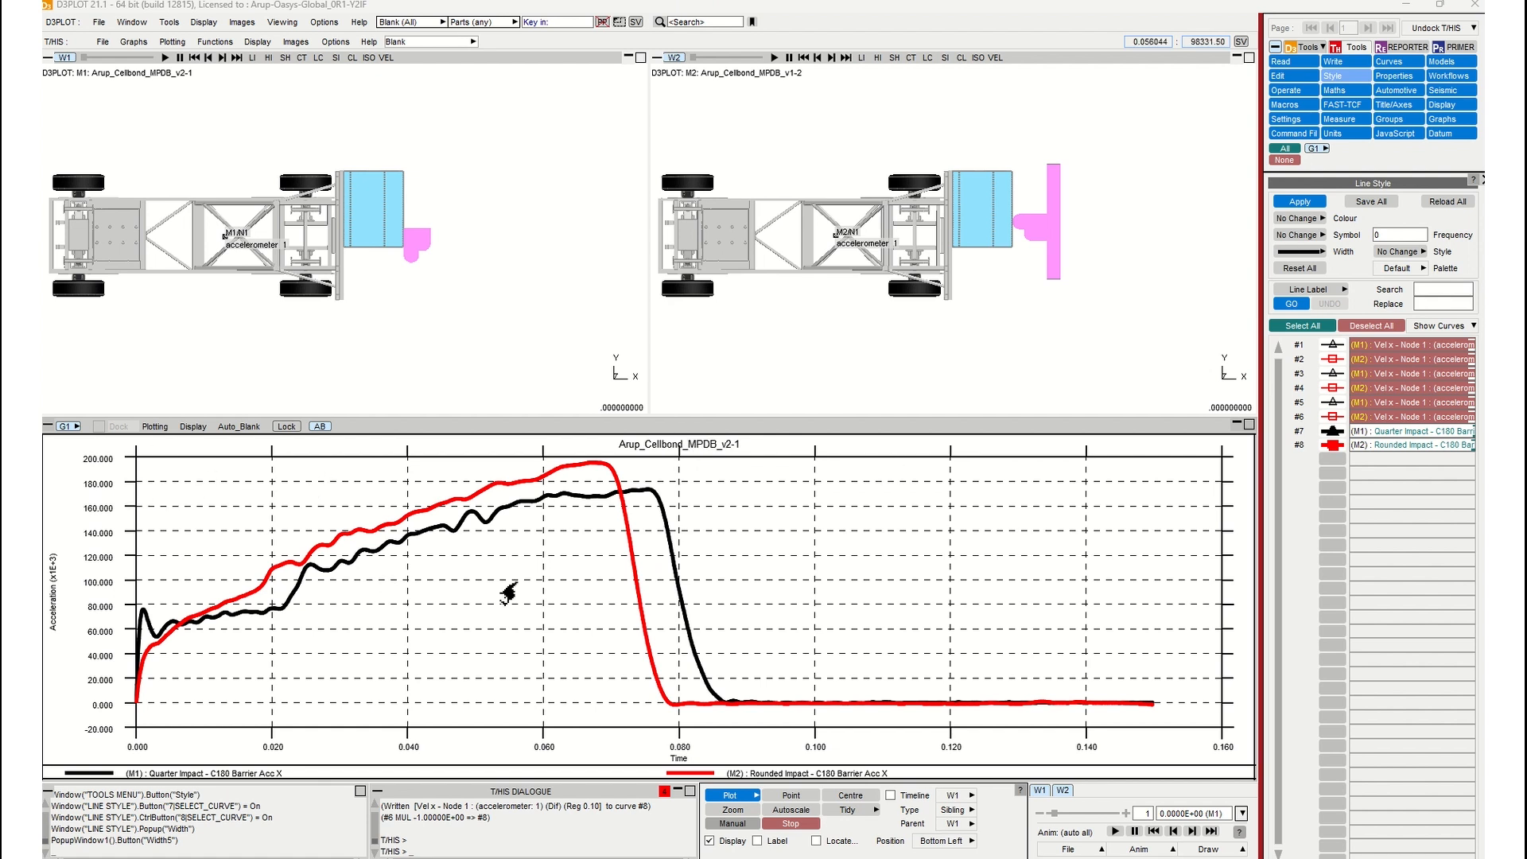
Set a user-defined graph title reading "MPDB Impact Comparisons".
click(1394, 105)
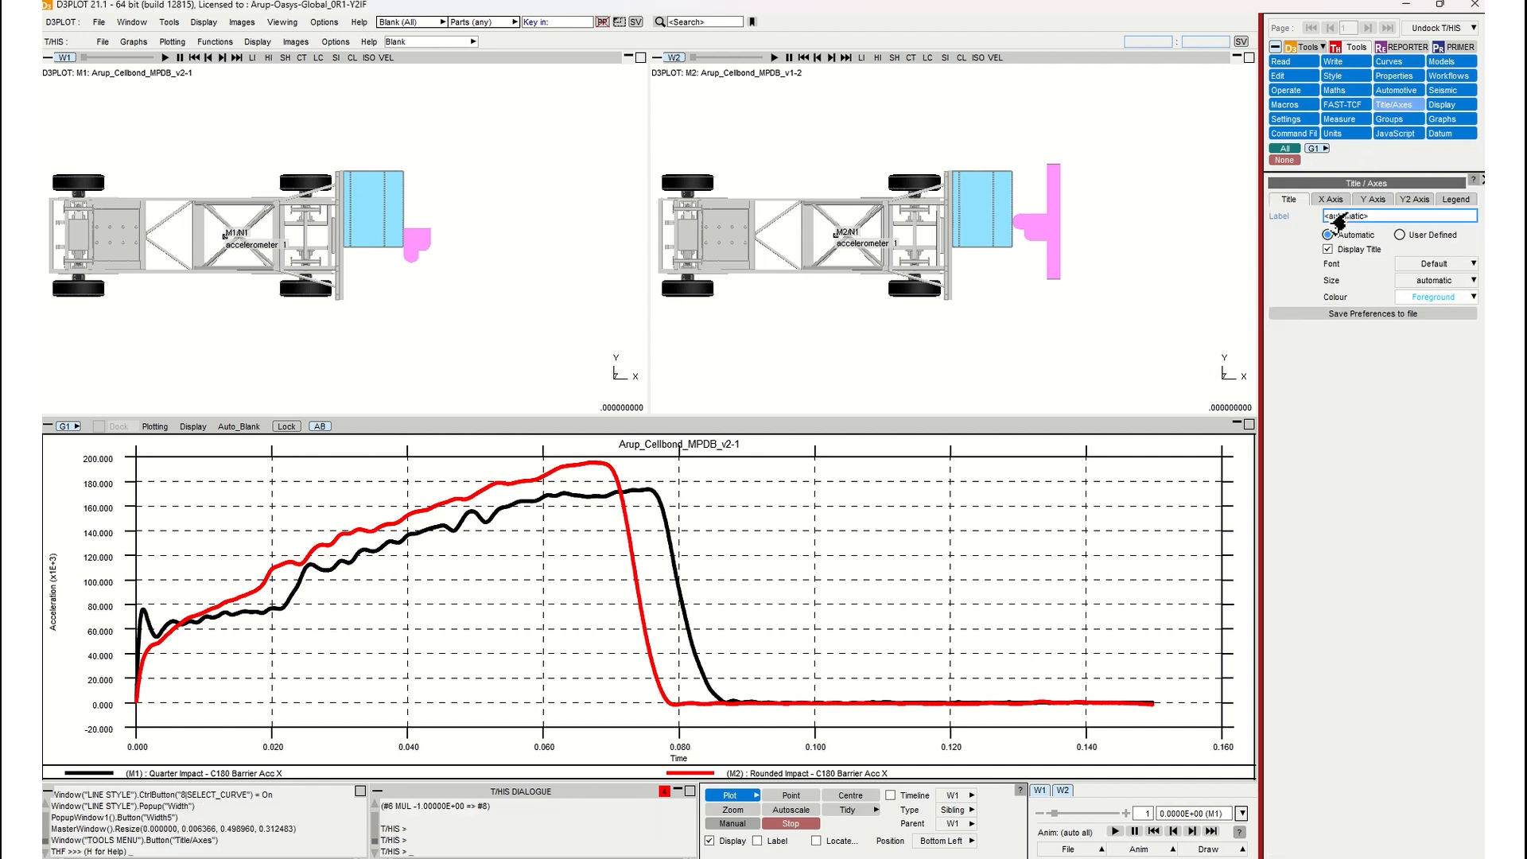
click(1398, 235)
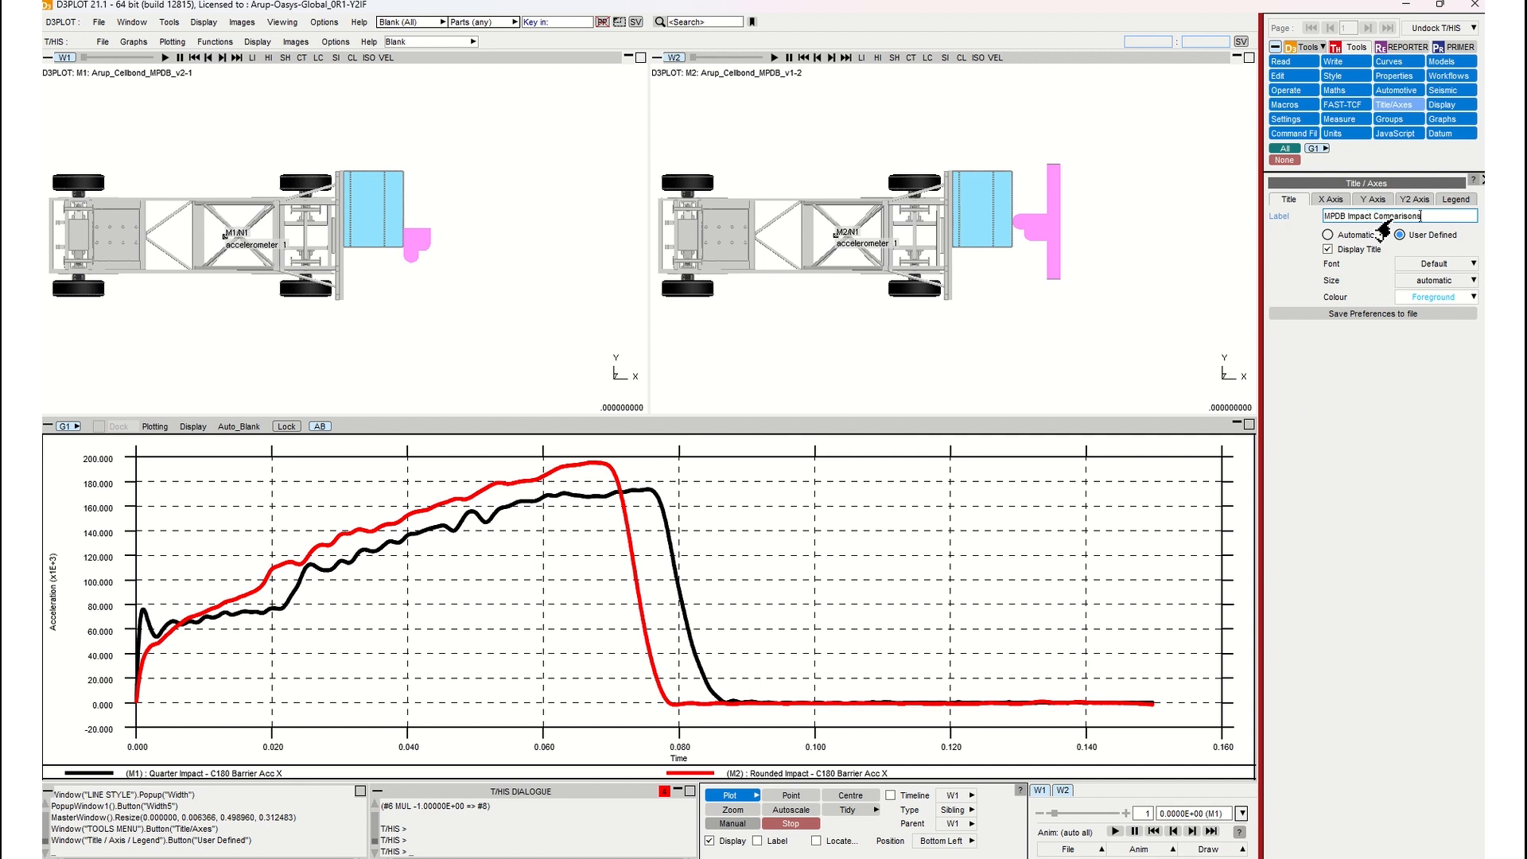
text(MPDB Impact Comparisons)
key(Return)
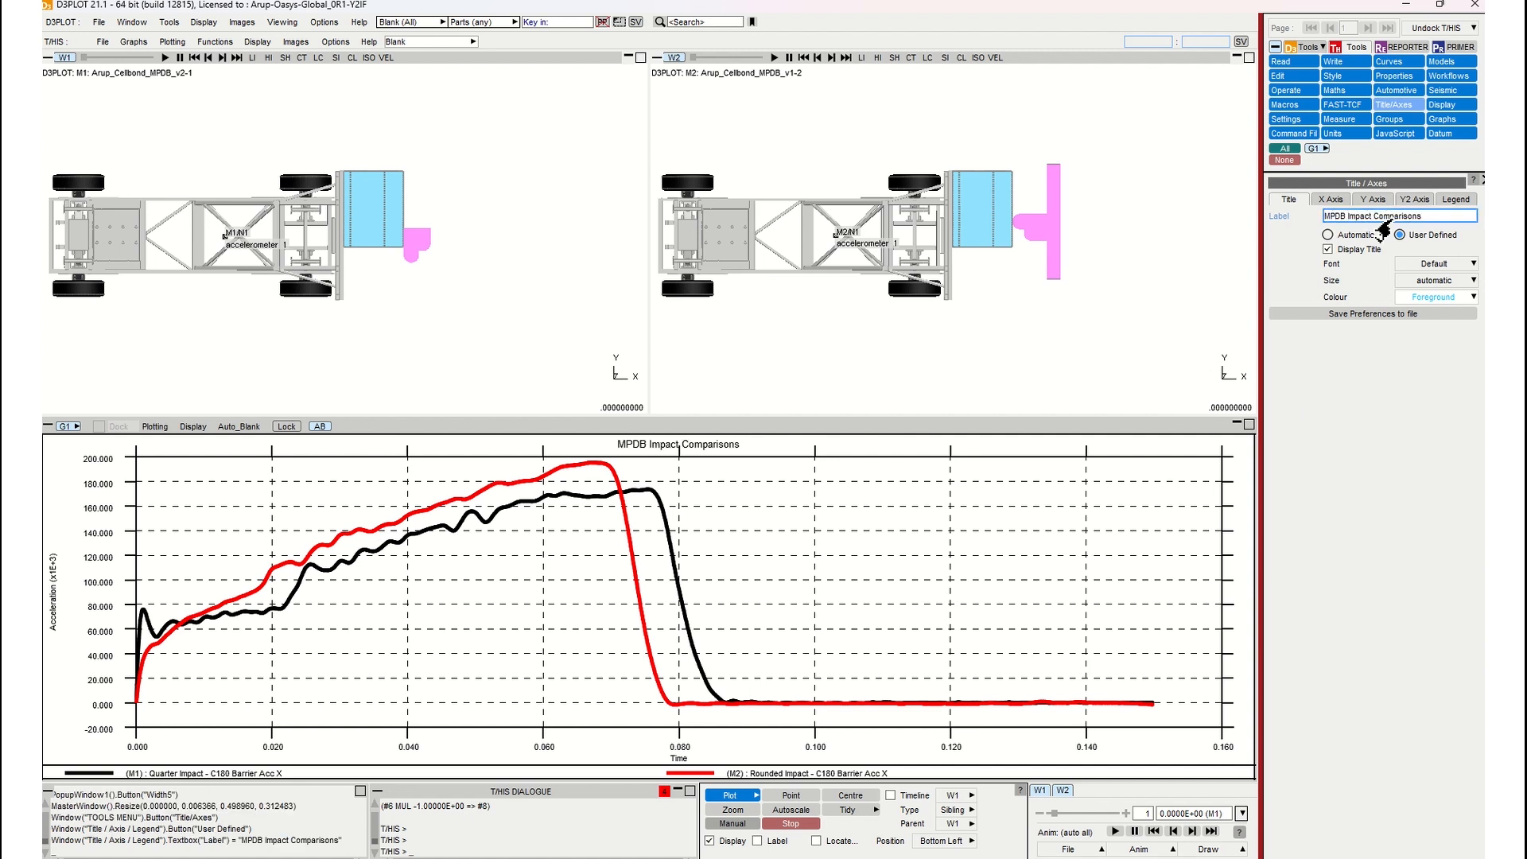
Give the X axis the user-defined unit "s" and reduce its values to 1 decimal place.
click(1331, 200)
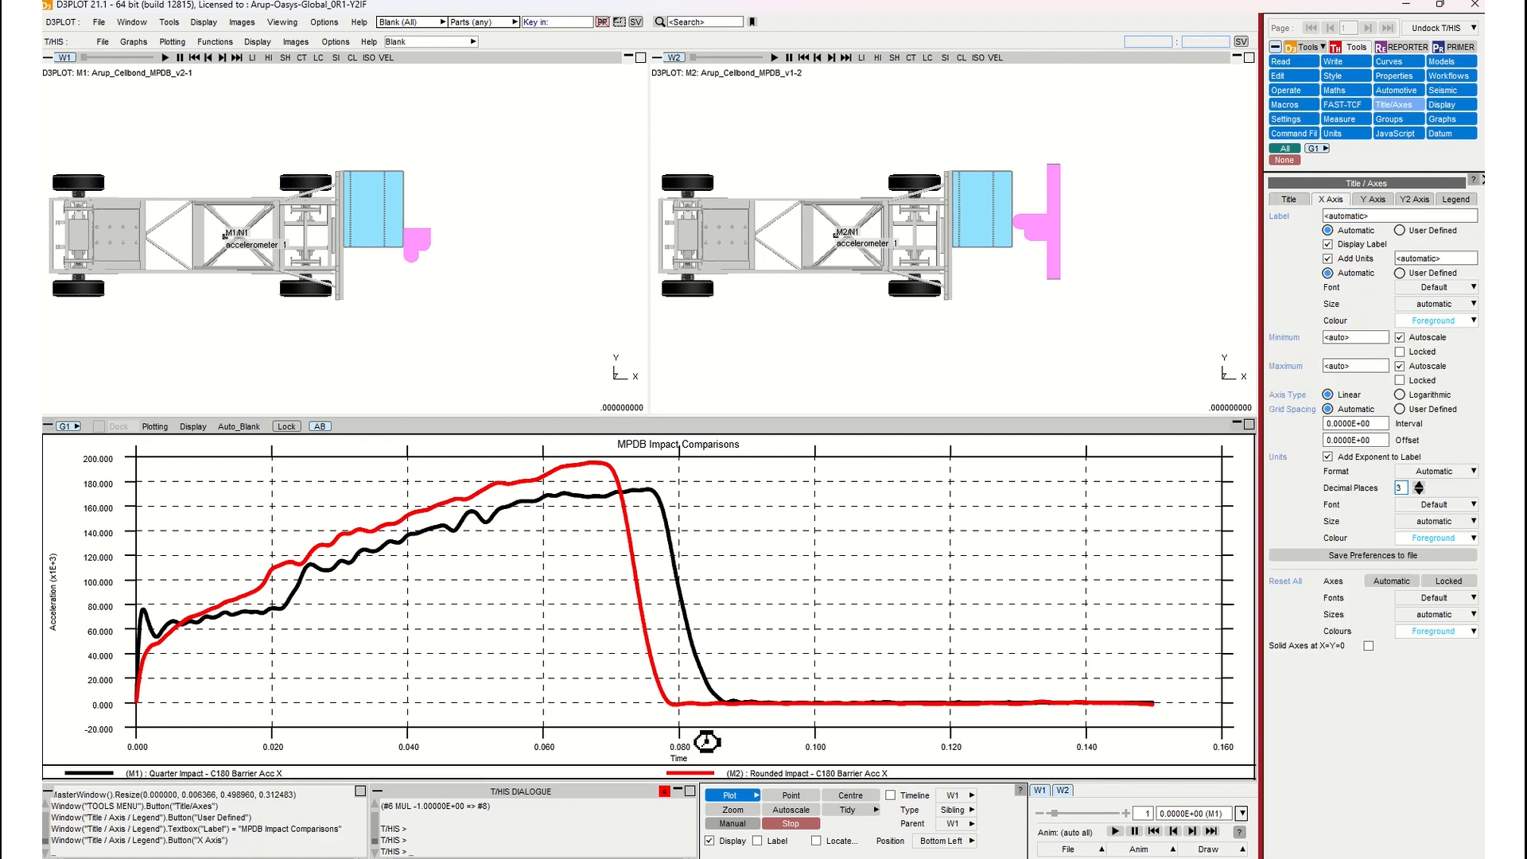
click(1398, 273)
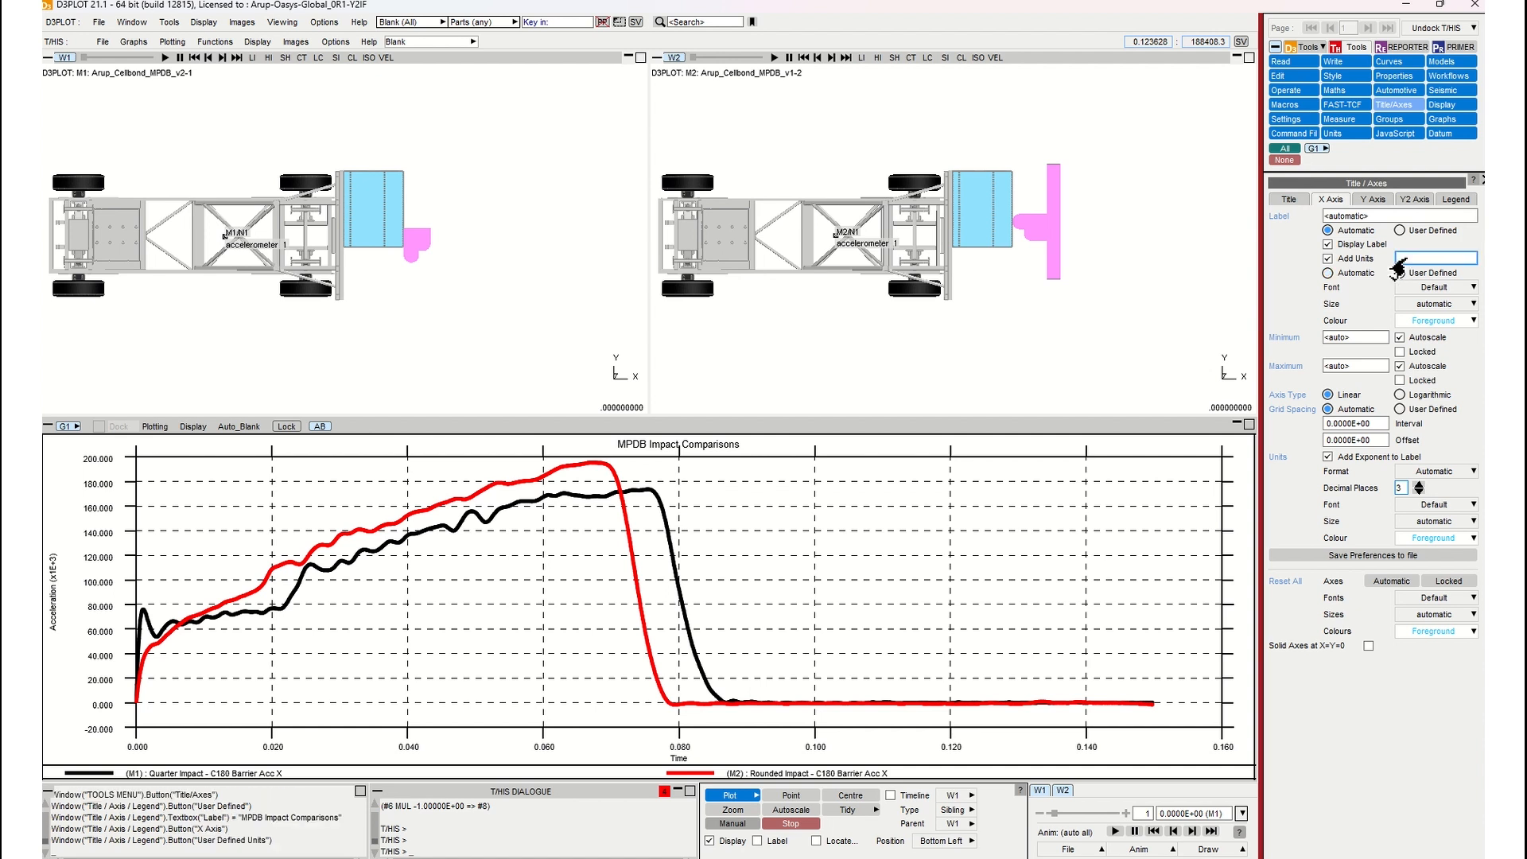
text(s)
key(Return)
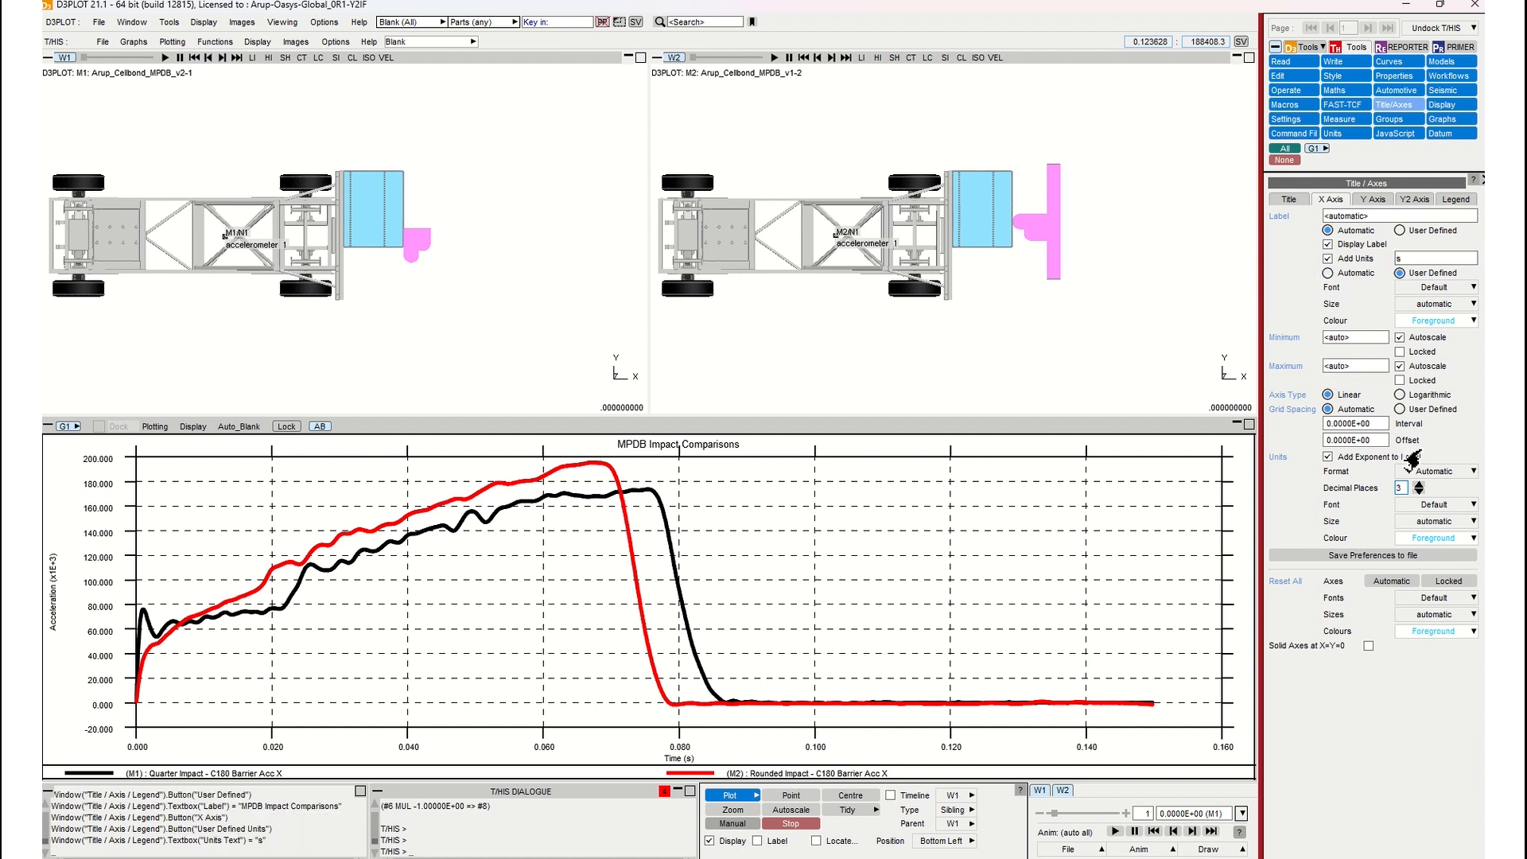
click(1418, 492)
click(1417, 491)
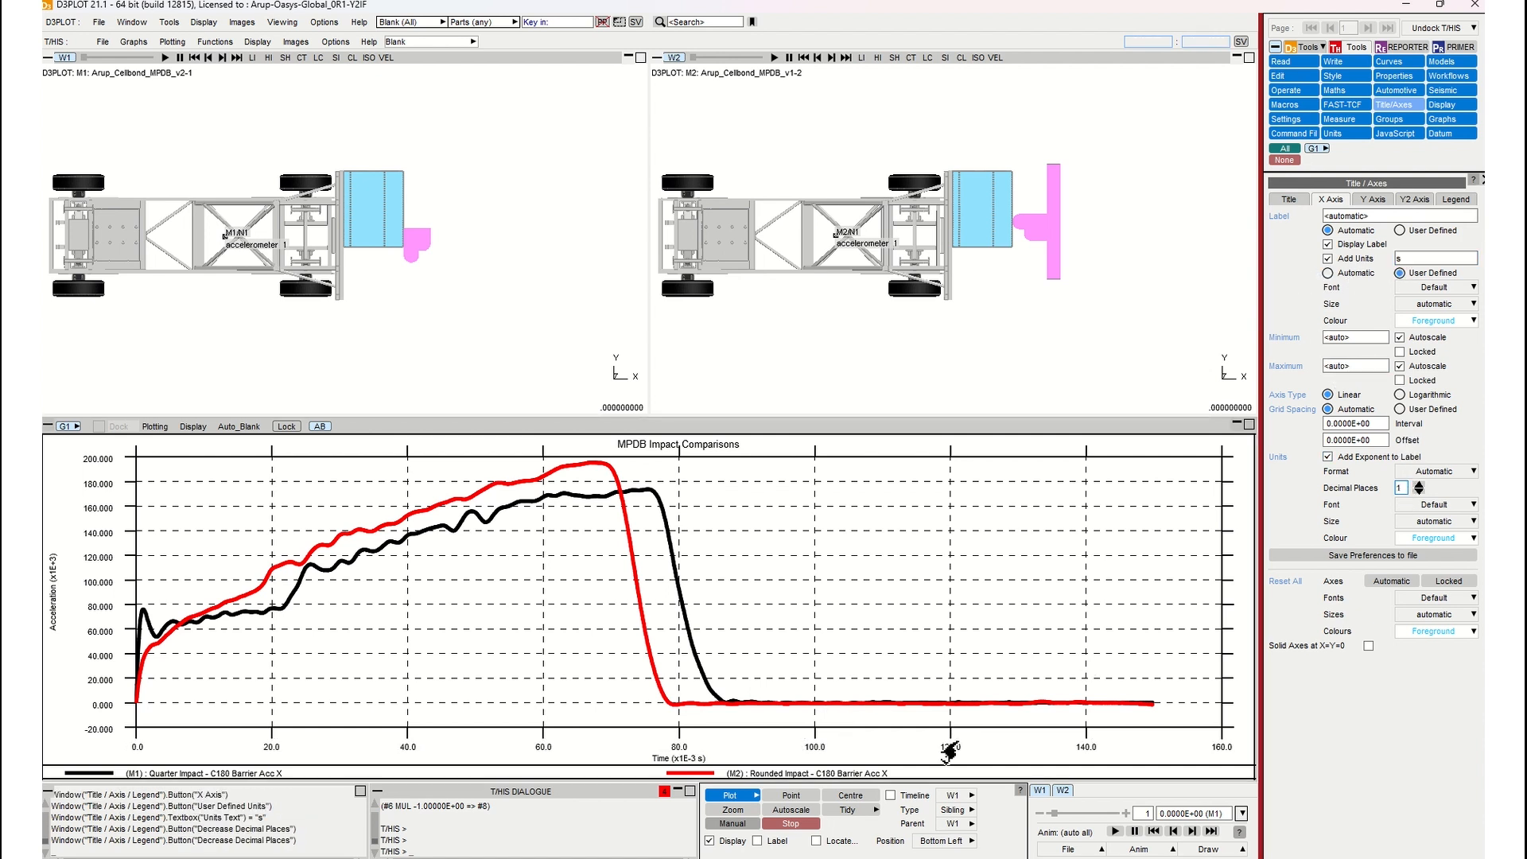
Give the Y axis the user-defined unit "mms-1".
click(1373, 201)
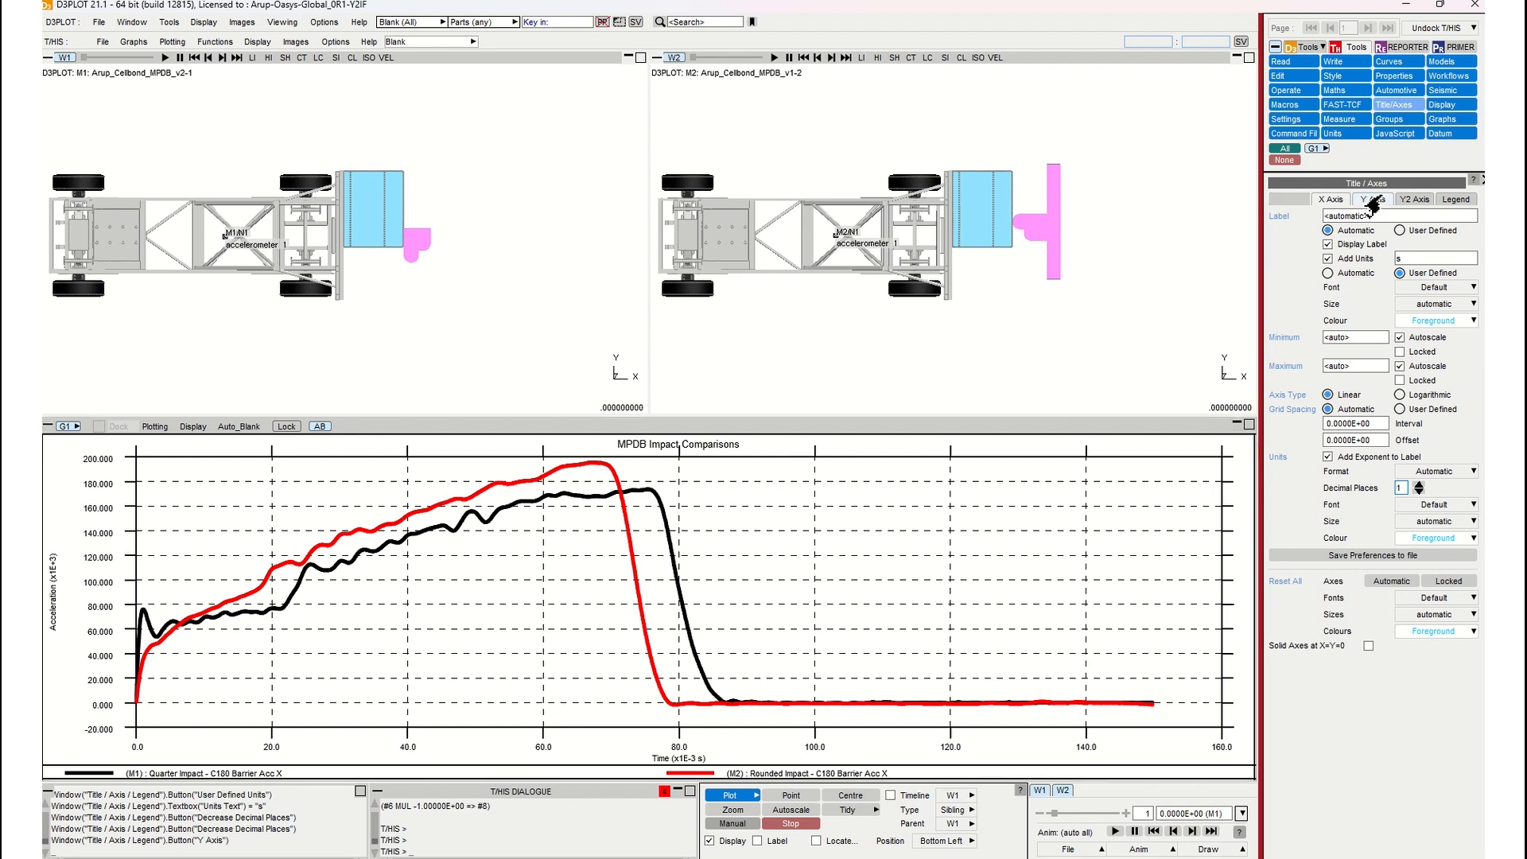
click(1400, 273)
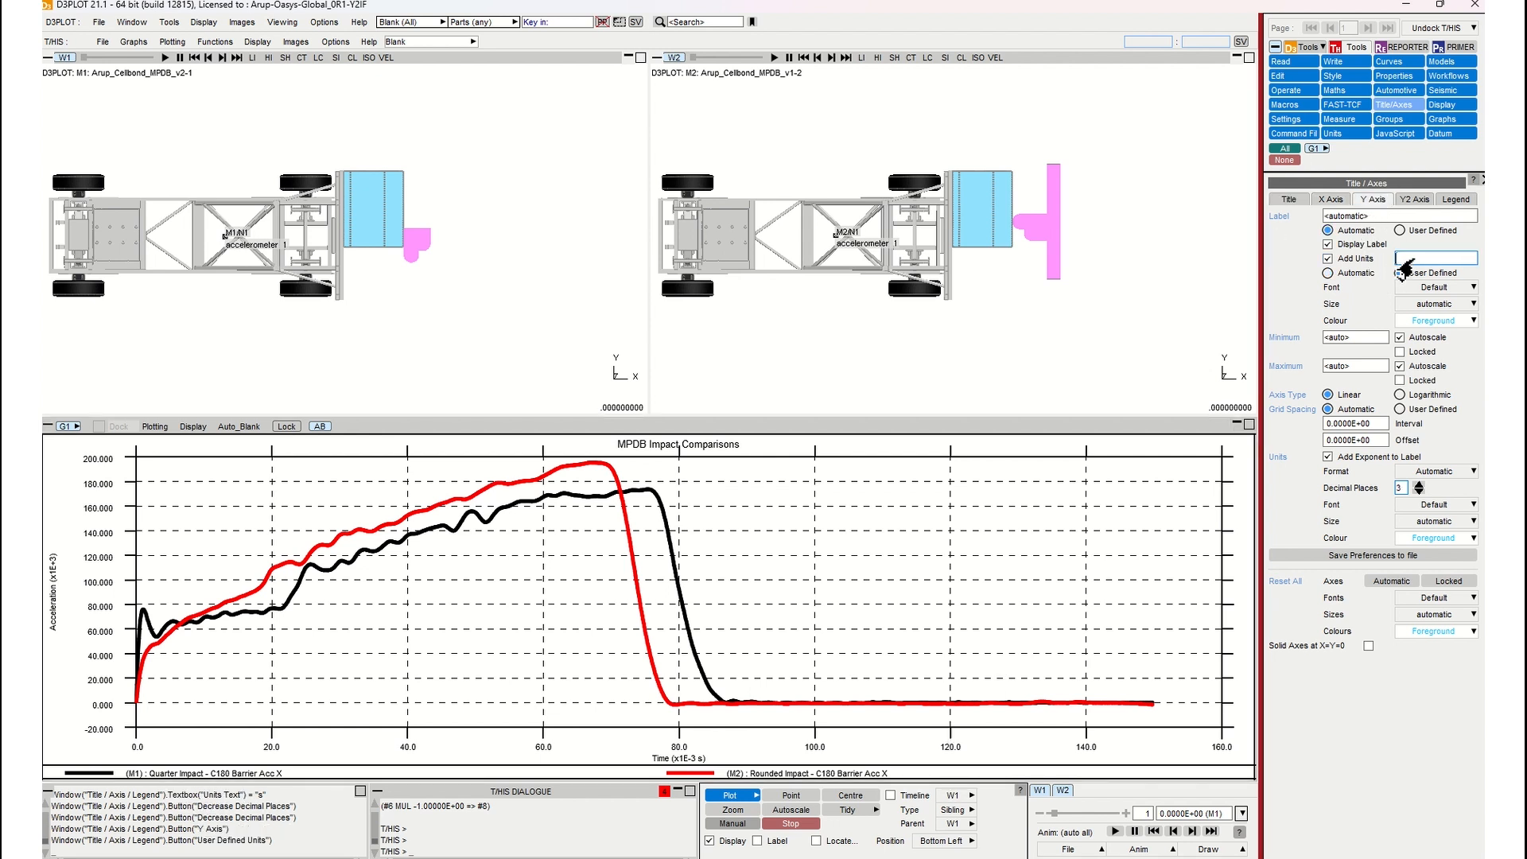
text(-1)
key(Return)
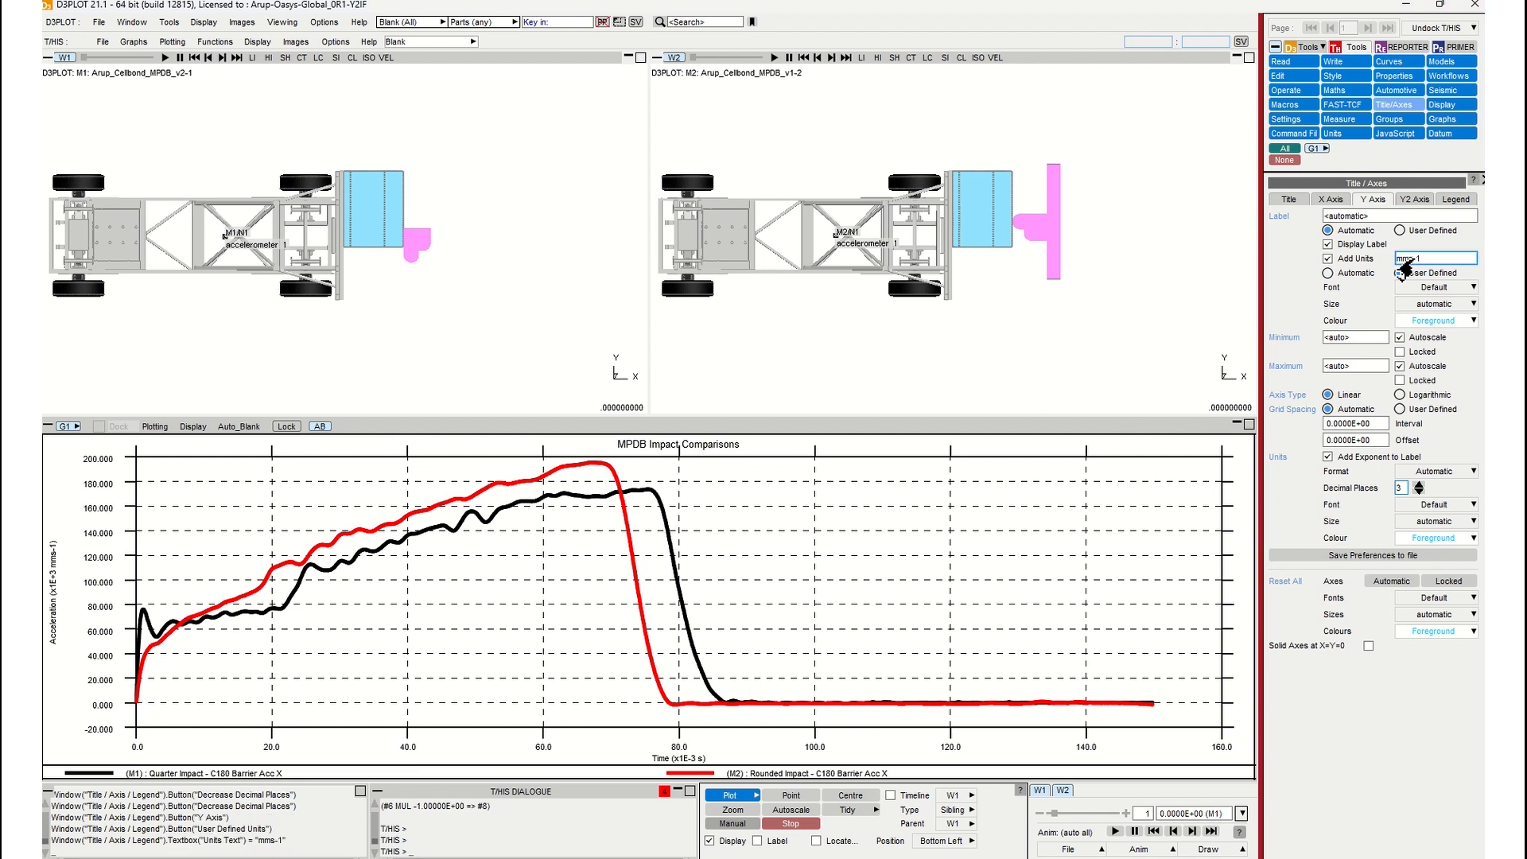
Reduce the Y axis values to 1 decimal place and set their text size to 14 point.
click(1419, 491)
click(1420, 491)
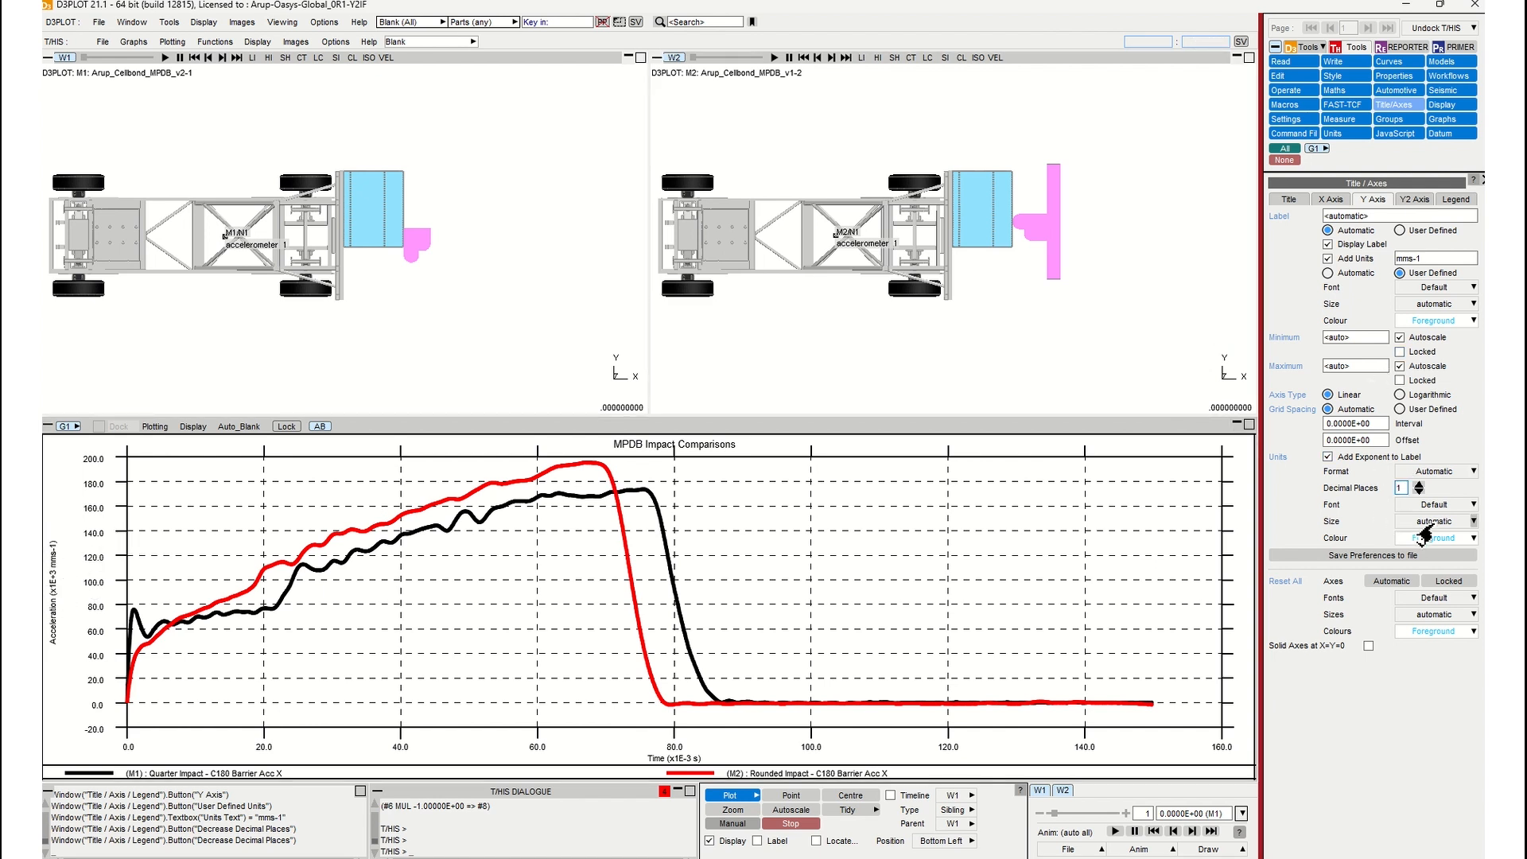
click(1428, 523)
click(1414, 607)
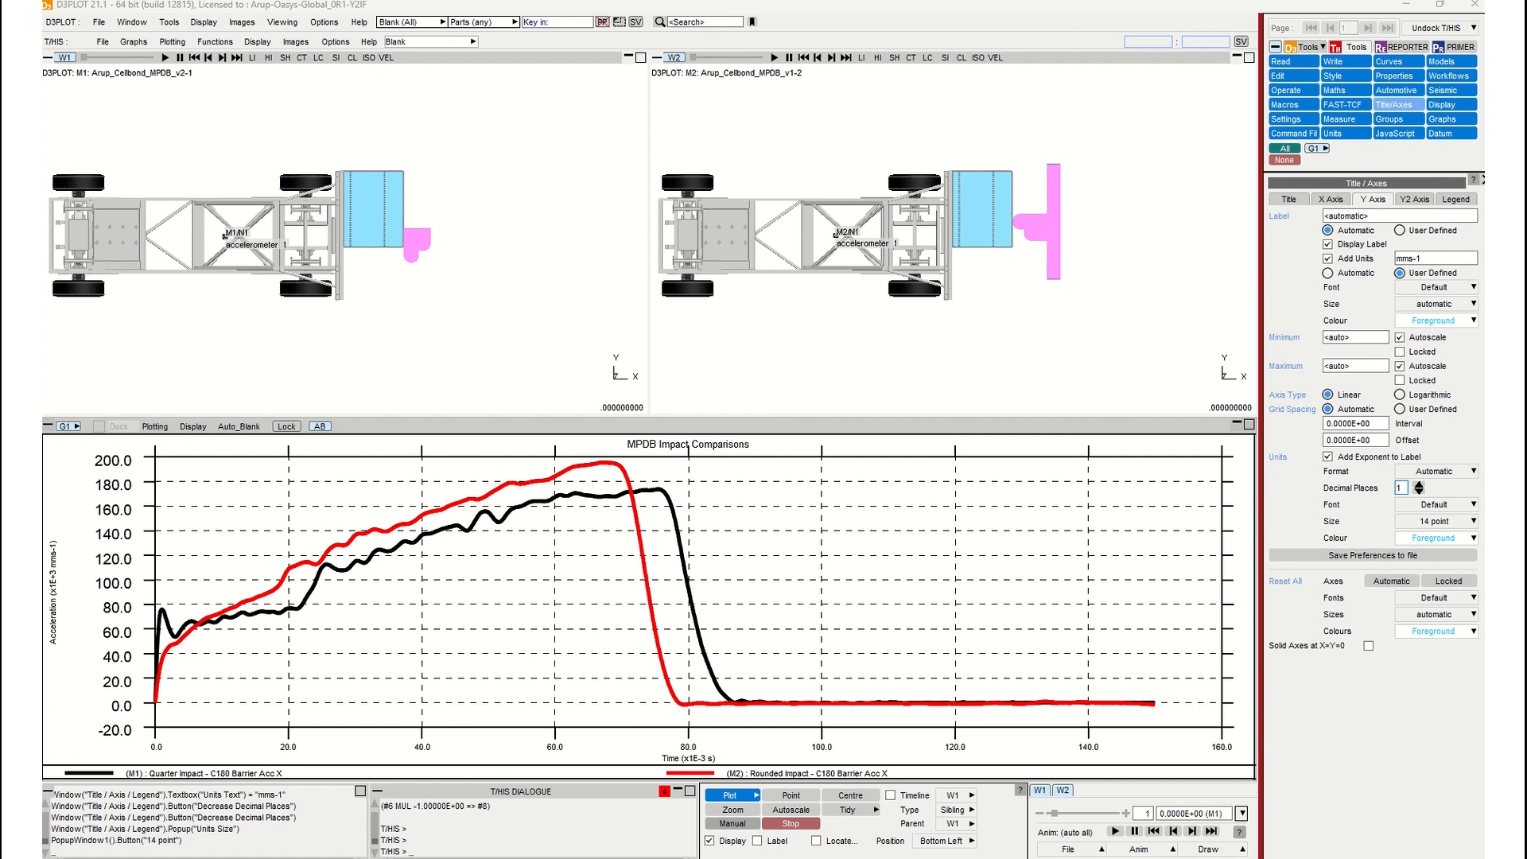
Switch on the graph timeline and match the M2 window's view to an enlarged view of the M1 model.
click(584, 6)
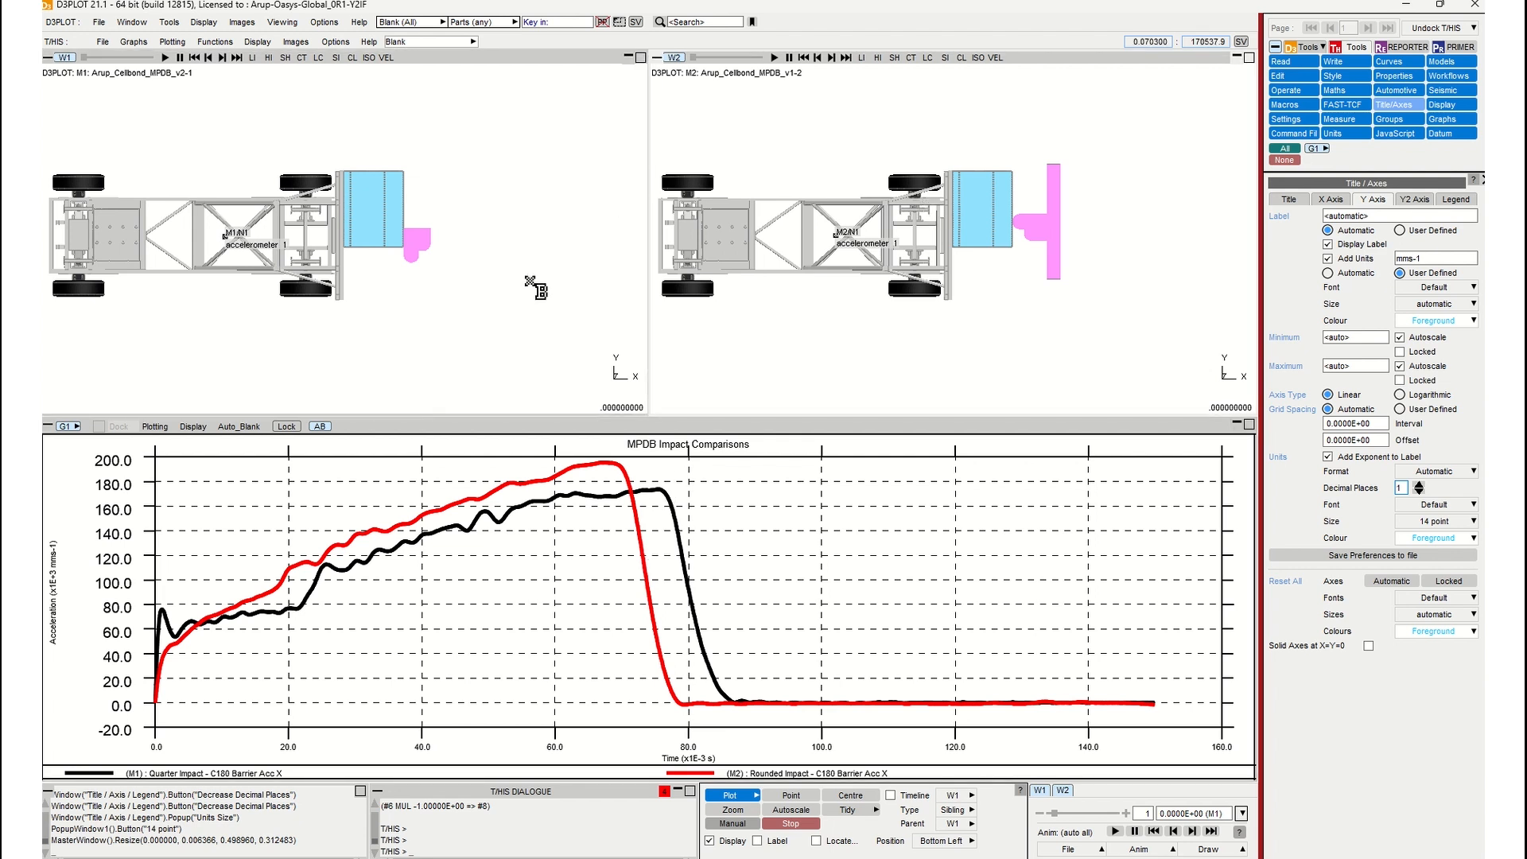
click(889, 795)
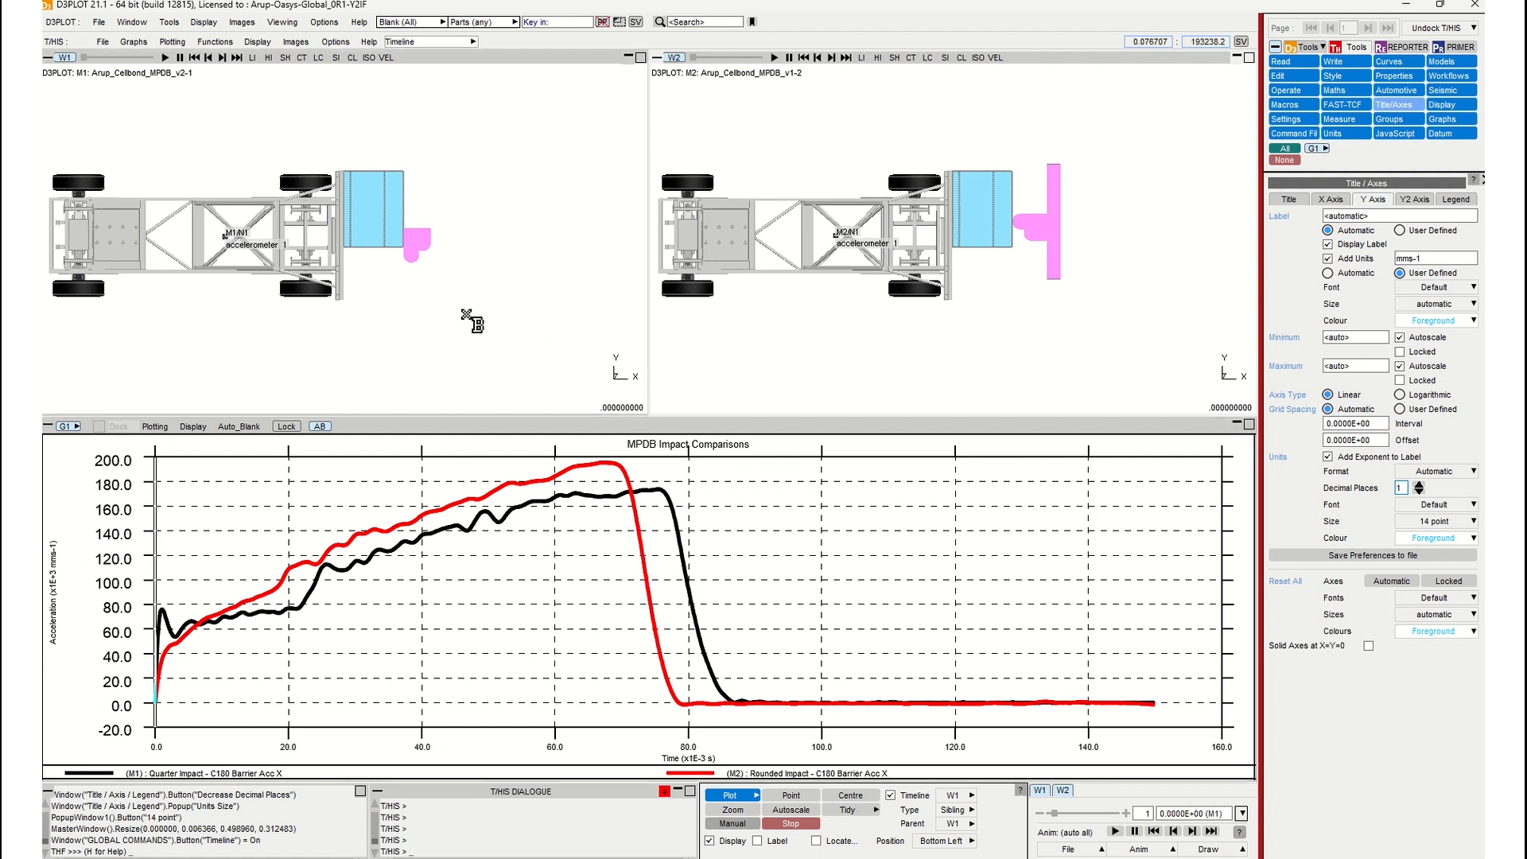
scroll(219, 242, up, 3)
middle_drag(218, 242, 348, 283)
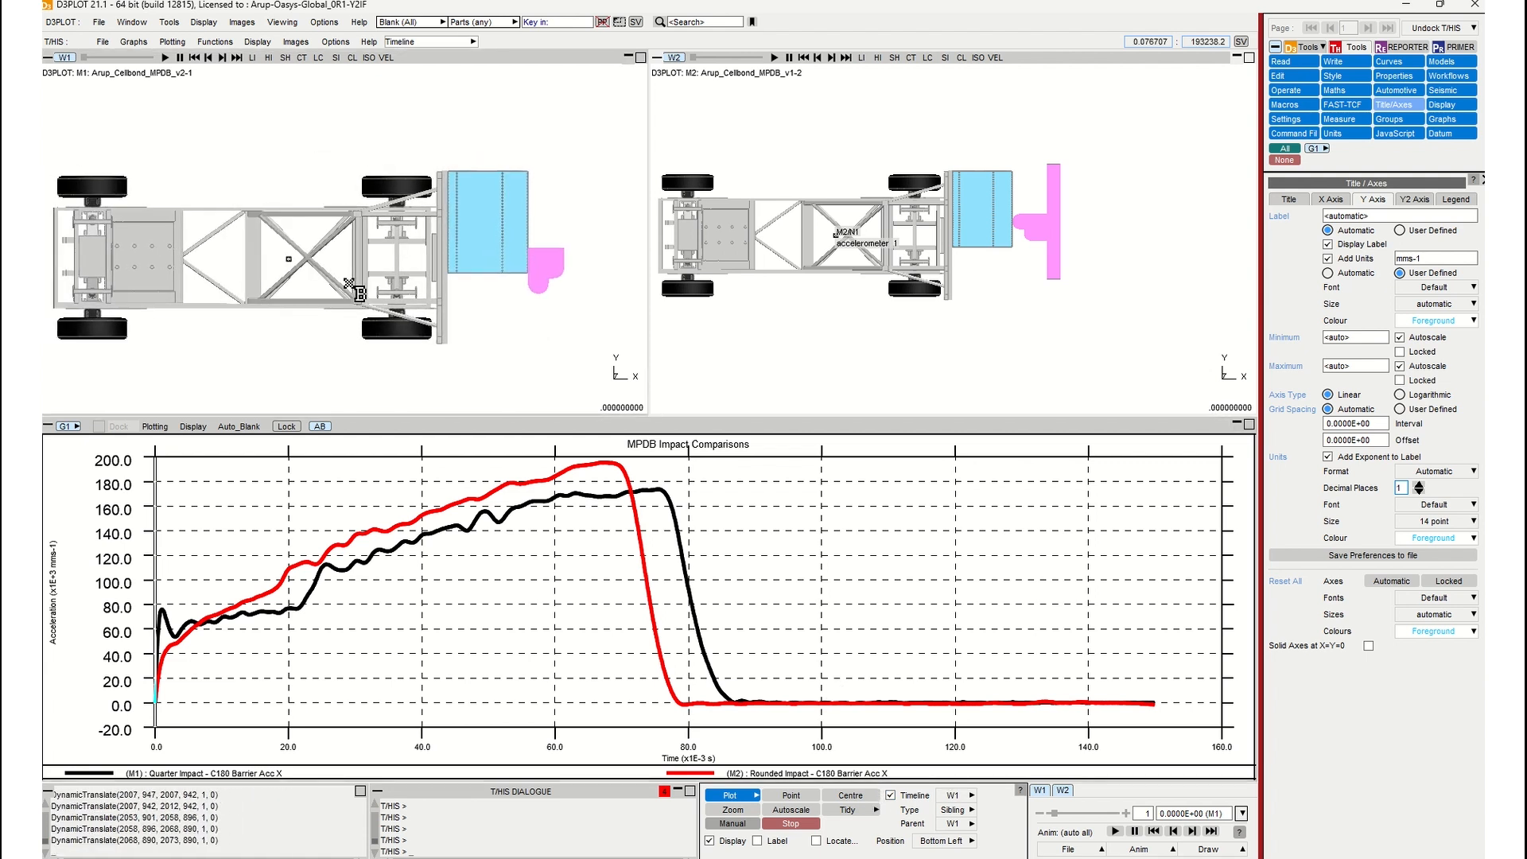
key(0)
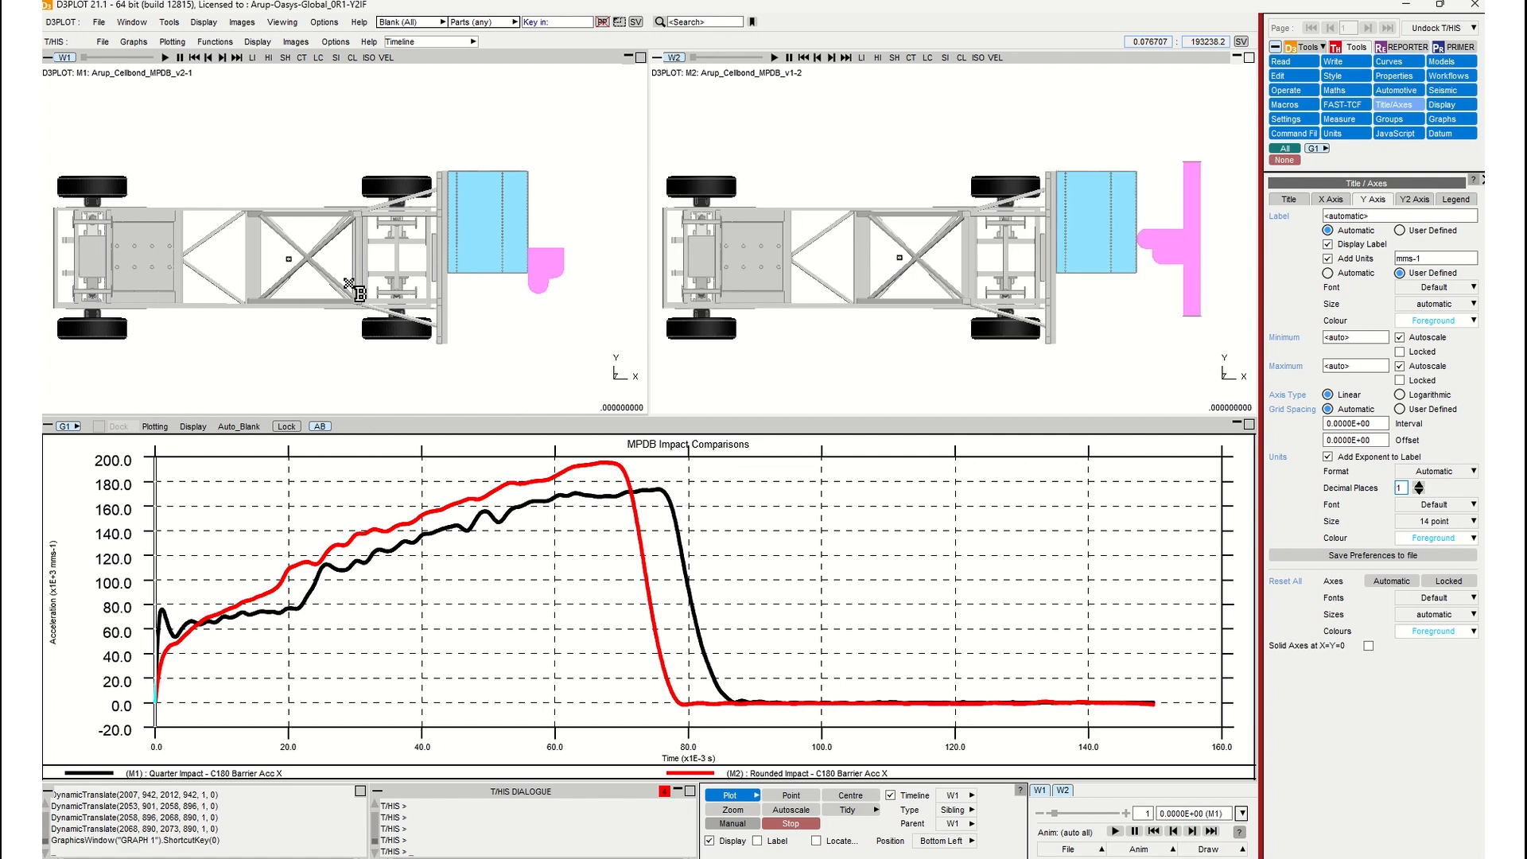
Step both models back and forth through the impact states to compare barrier deformation with the timeline on the acceleration curves.
key(Right)
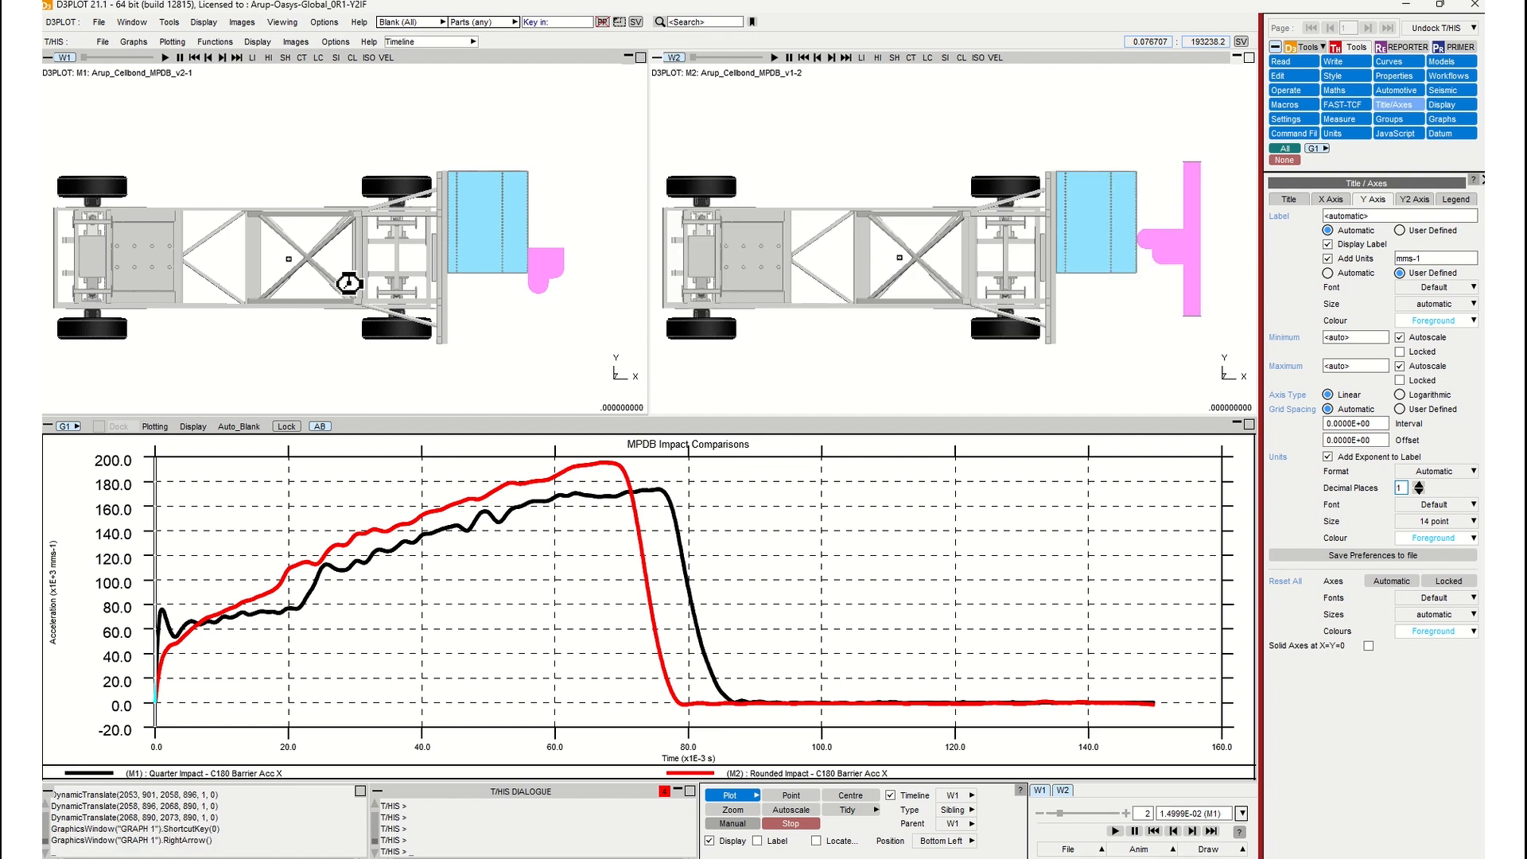
key(Right)
key(Right)
key(Right)
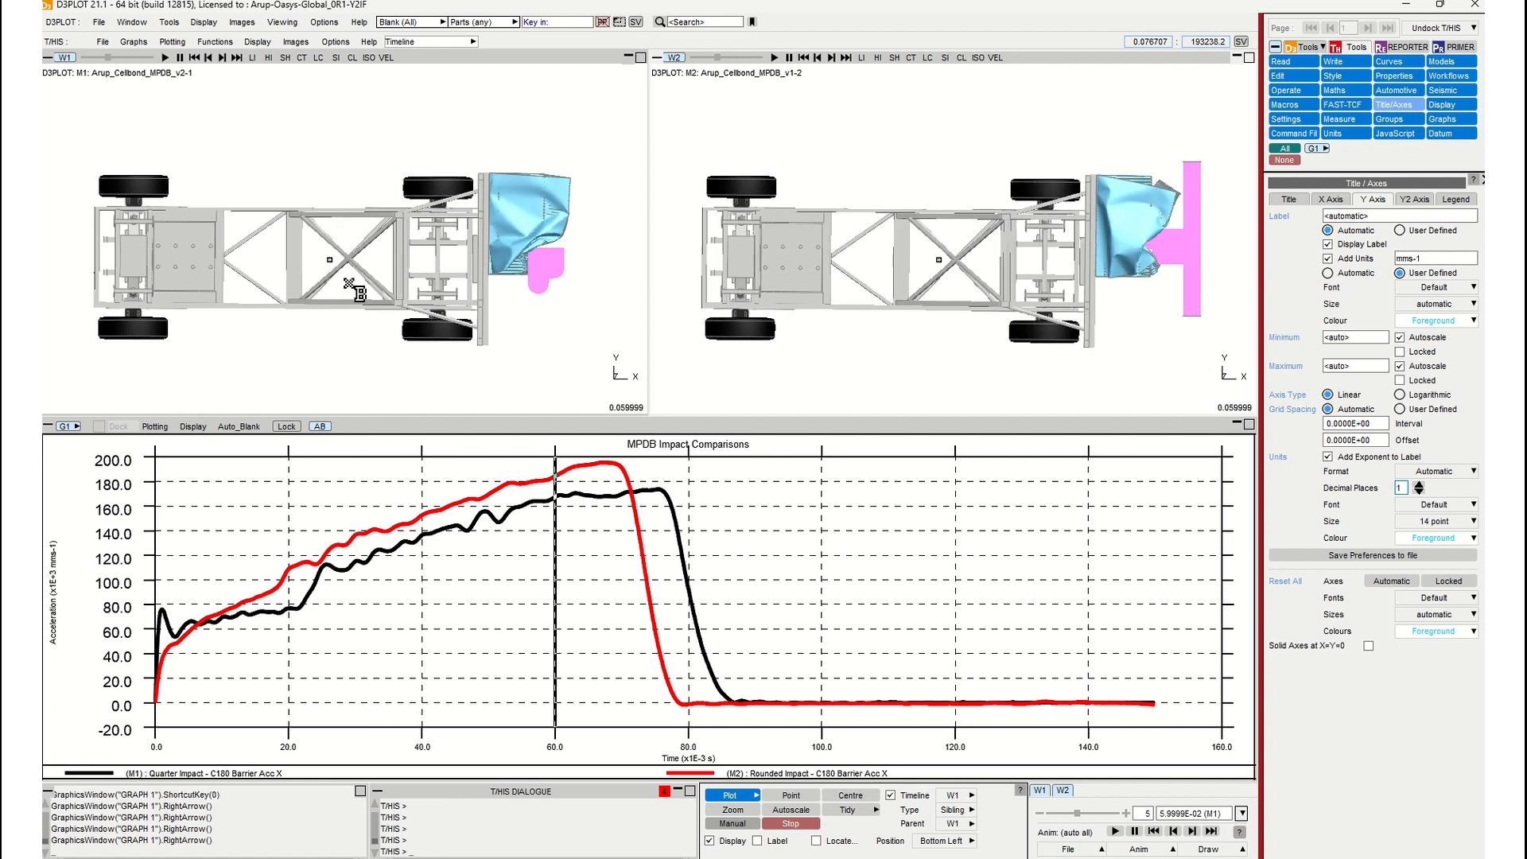
key(Right)
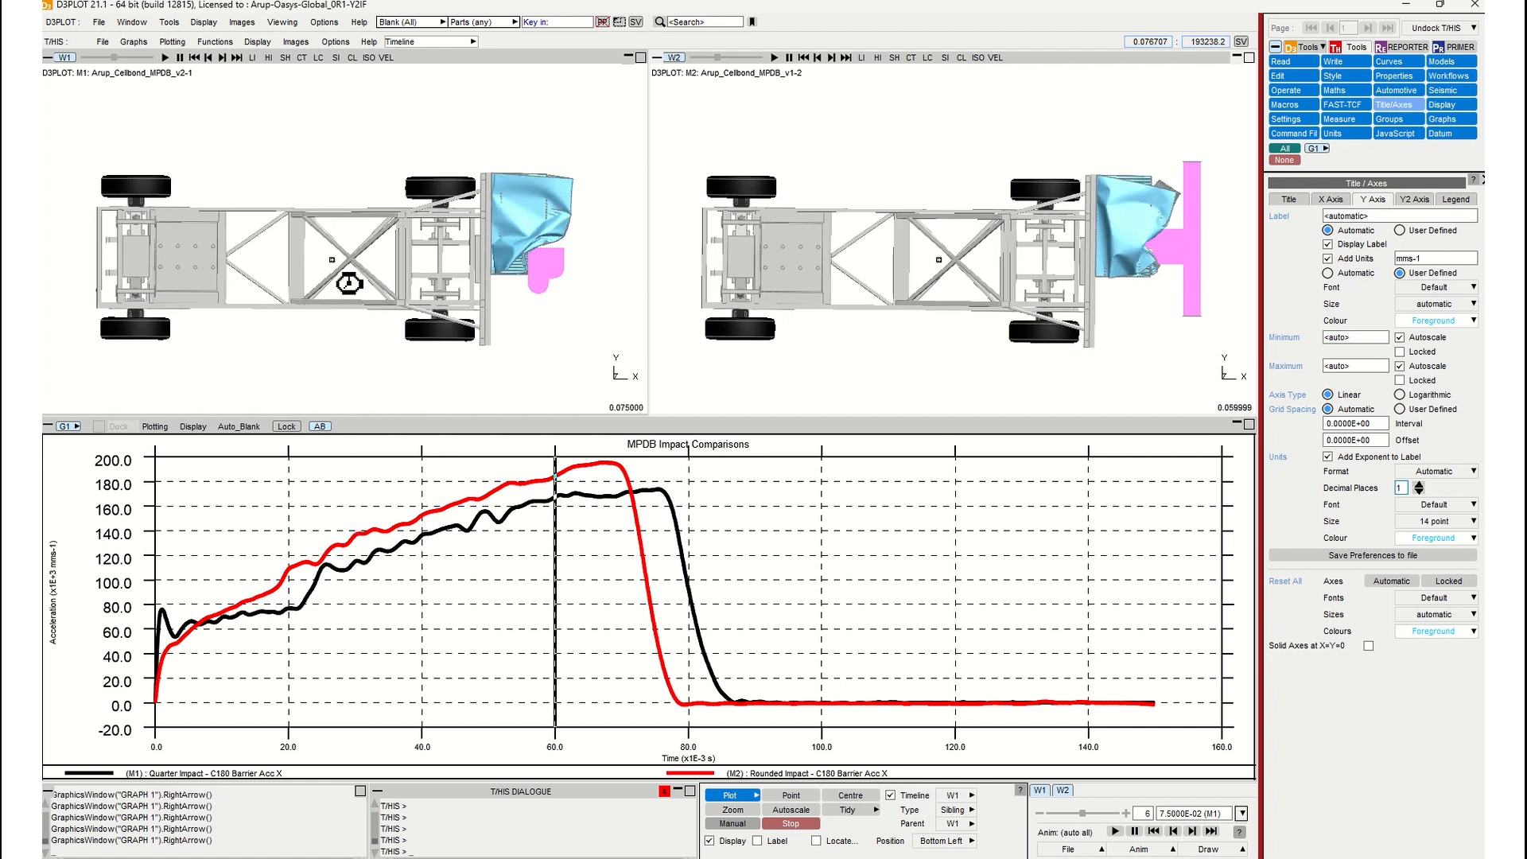
key(Right)
key(Right)
key(Left)
key(Left)
key(Left)
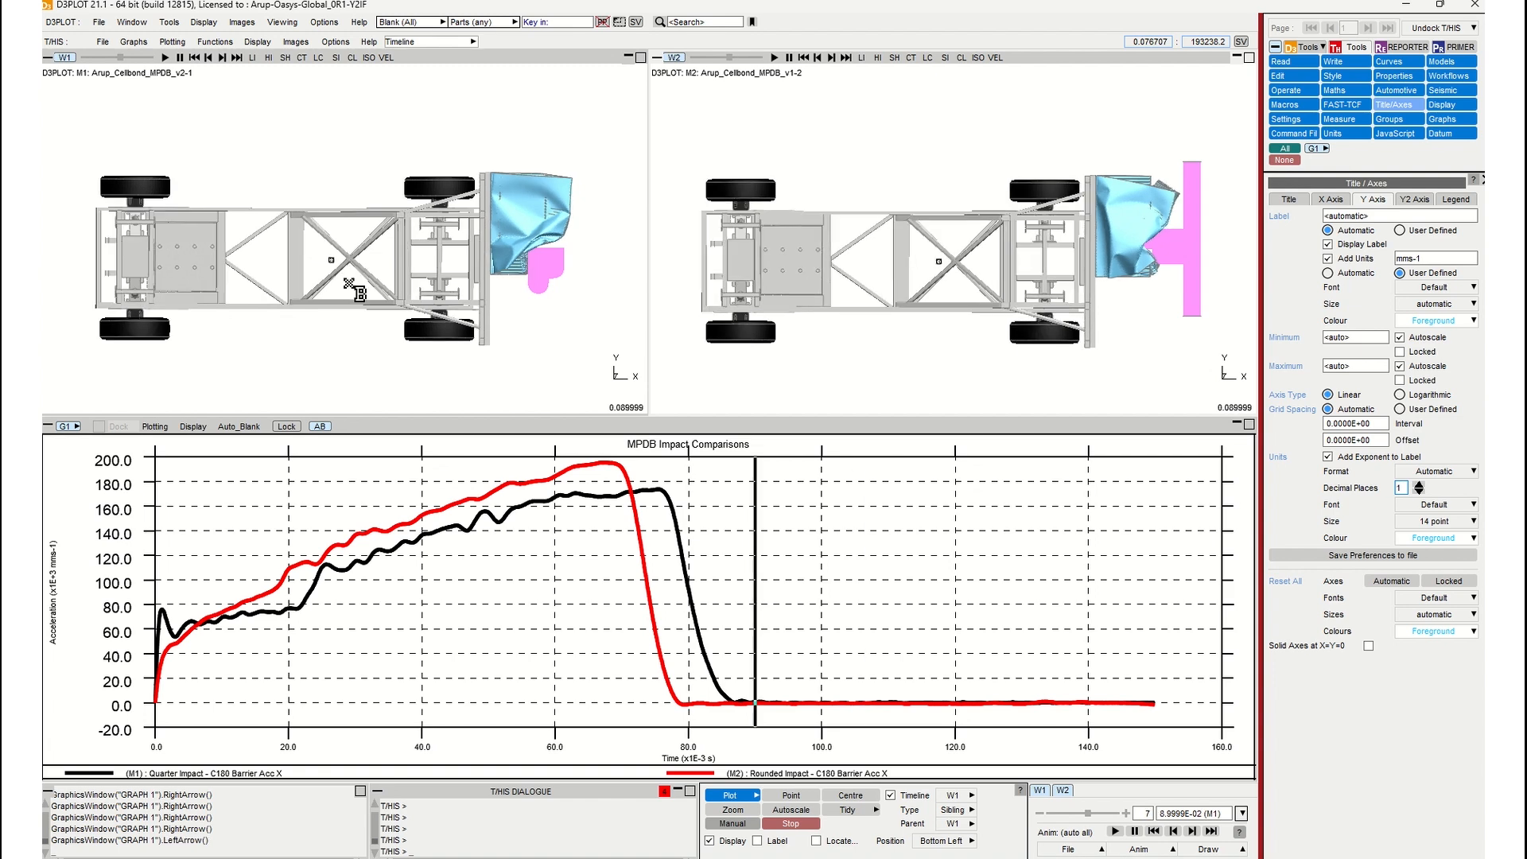
key(Left)
key(Right)
key(Right)
key(Left)
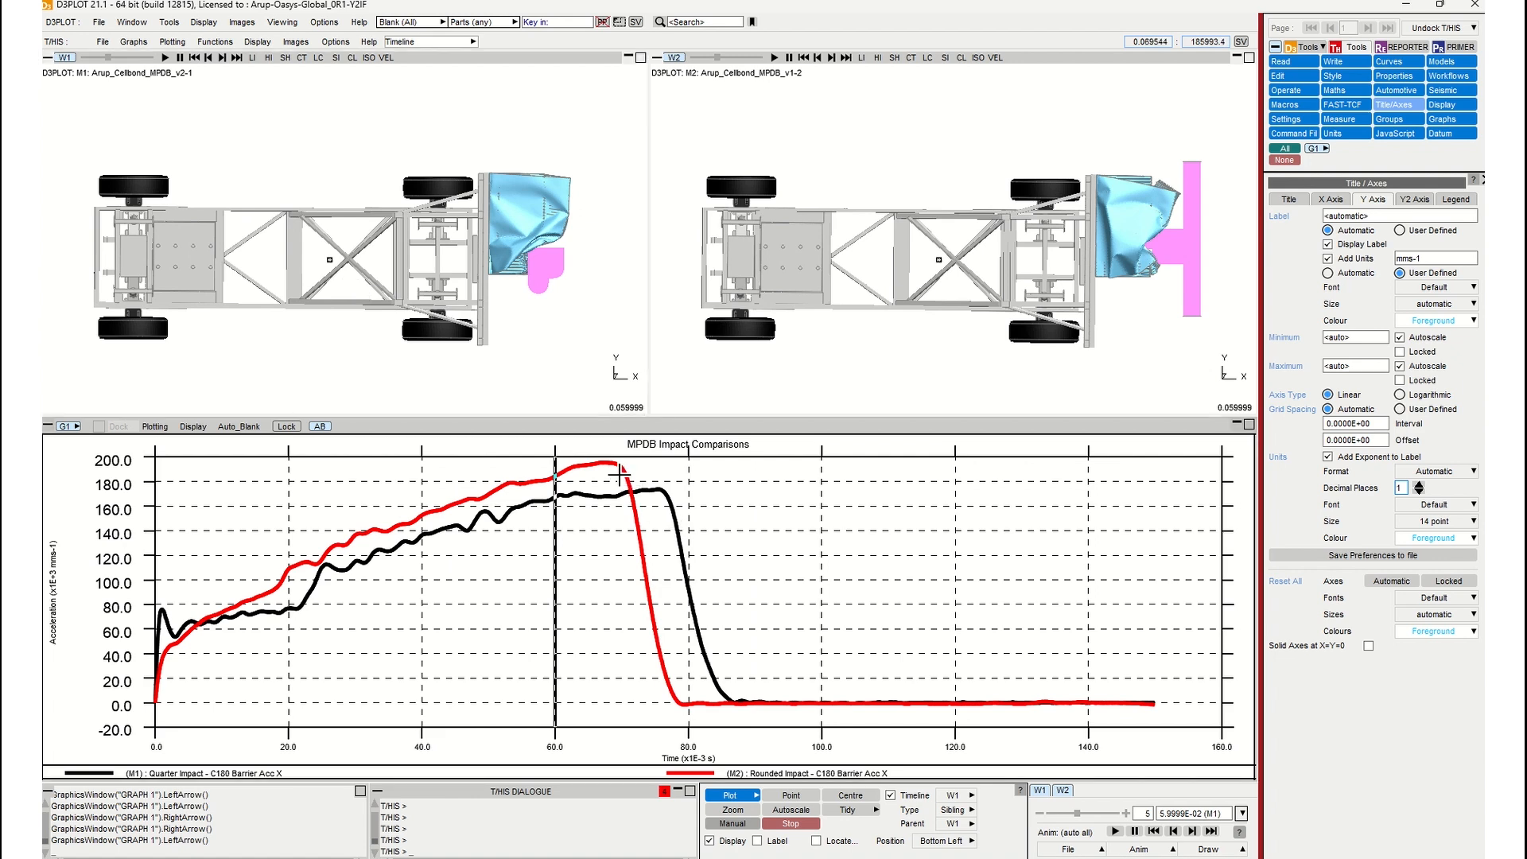
key(Left)
key(Left)
key(Right)
key(Right)
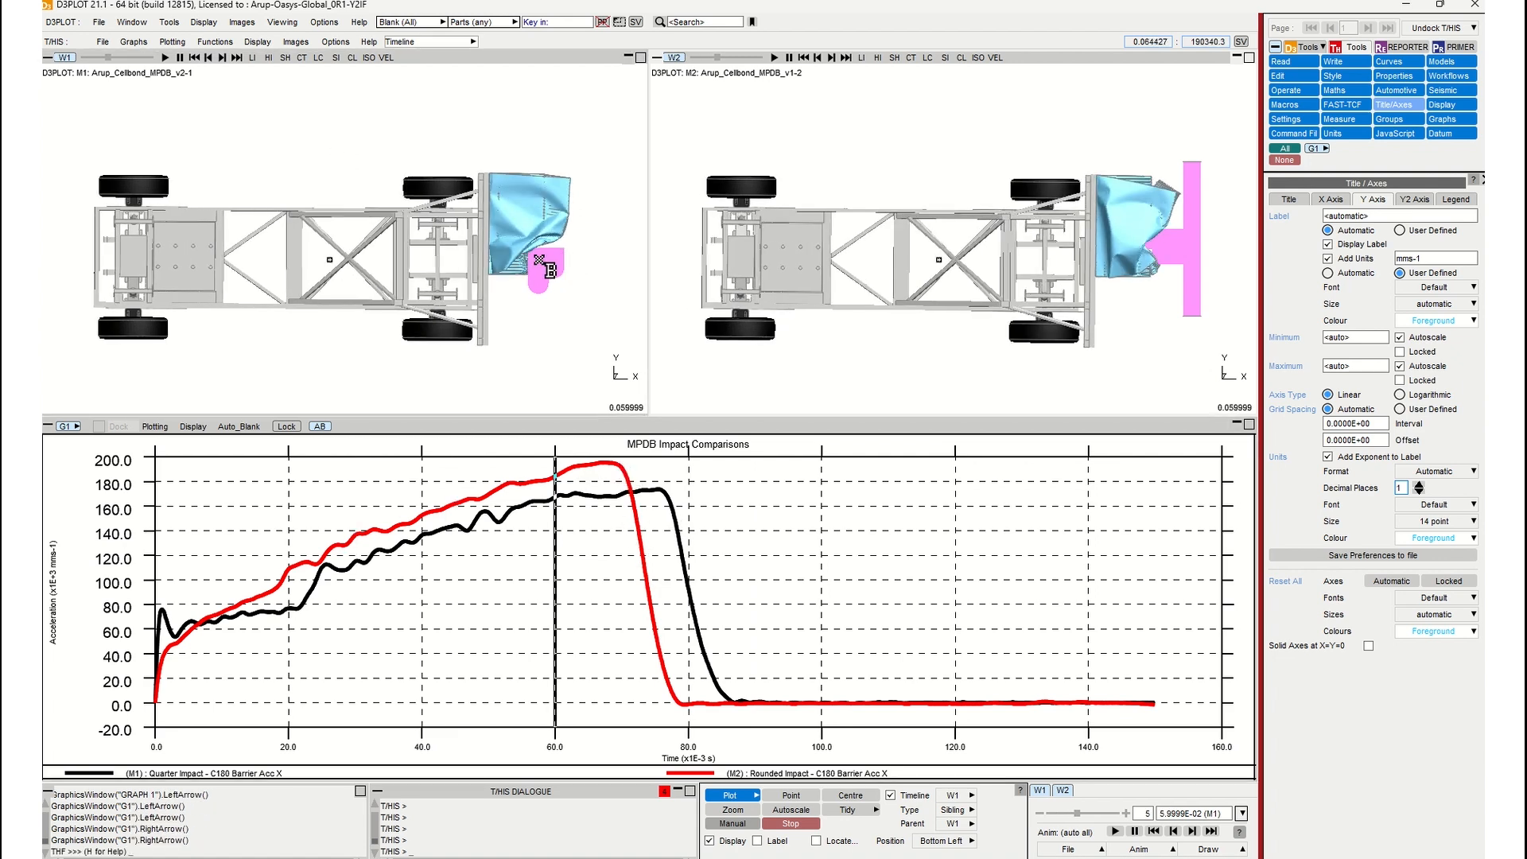
key(Right)
key(Right)
key(Left)
key(Left)
key(Left)
key(Left)
key(Left)
key(Left)
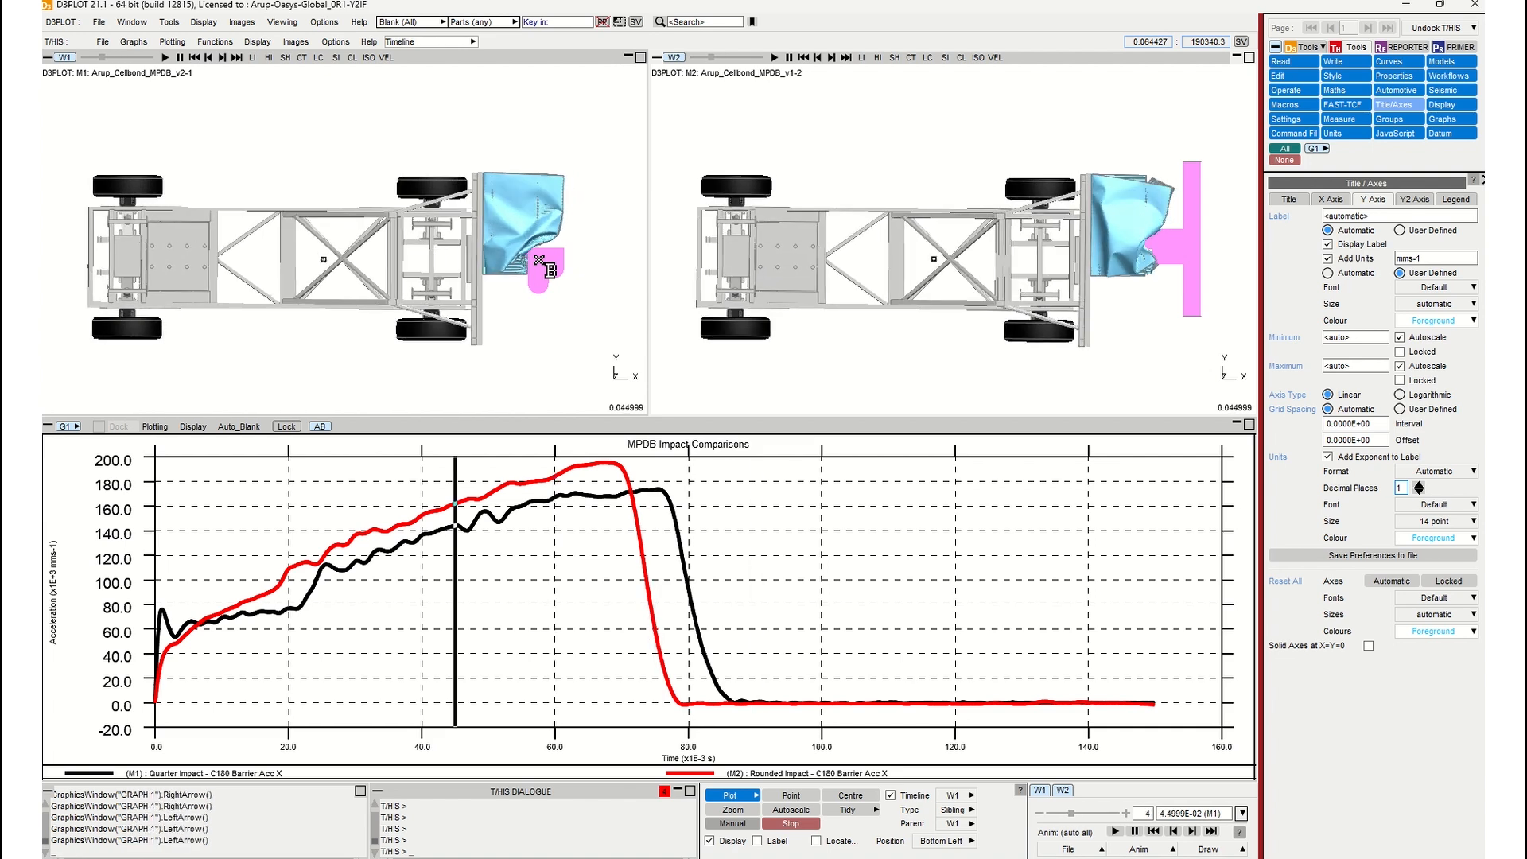
key(Right)
key(Right)
key(Left)
key(Left)
key(Left)
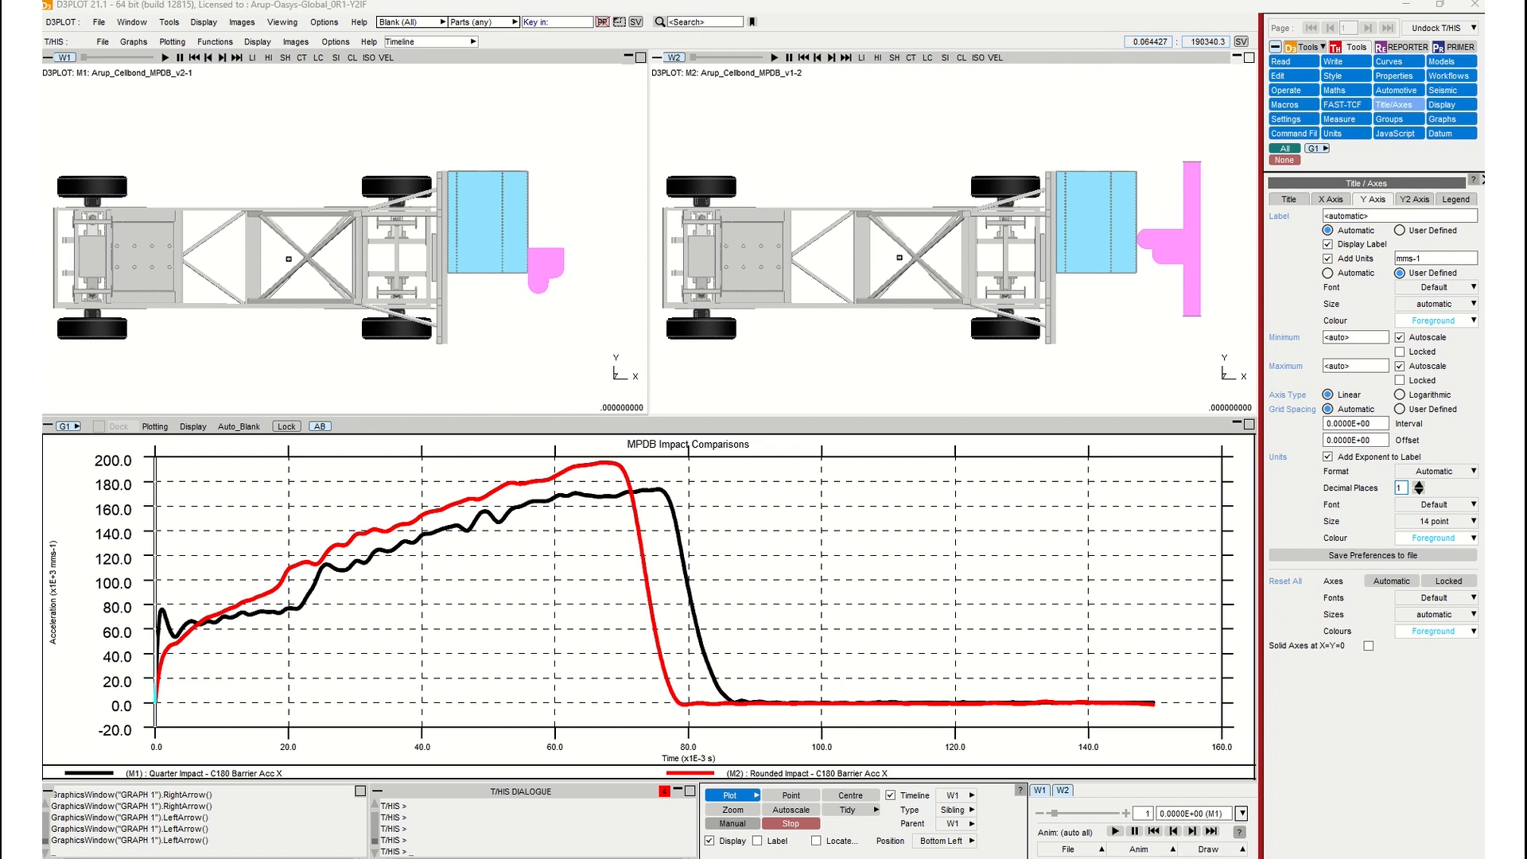
Open the curve history of the red Rounded Impact curve, move it clear of the curves and examine its operations.
right_click(542, 480)
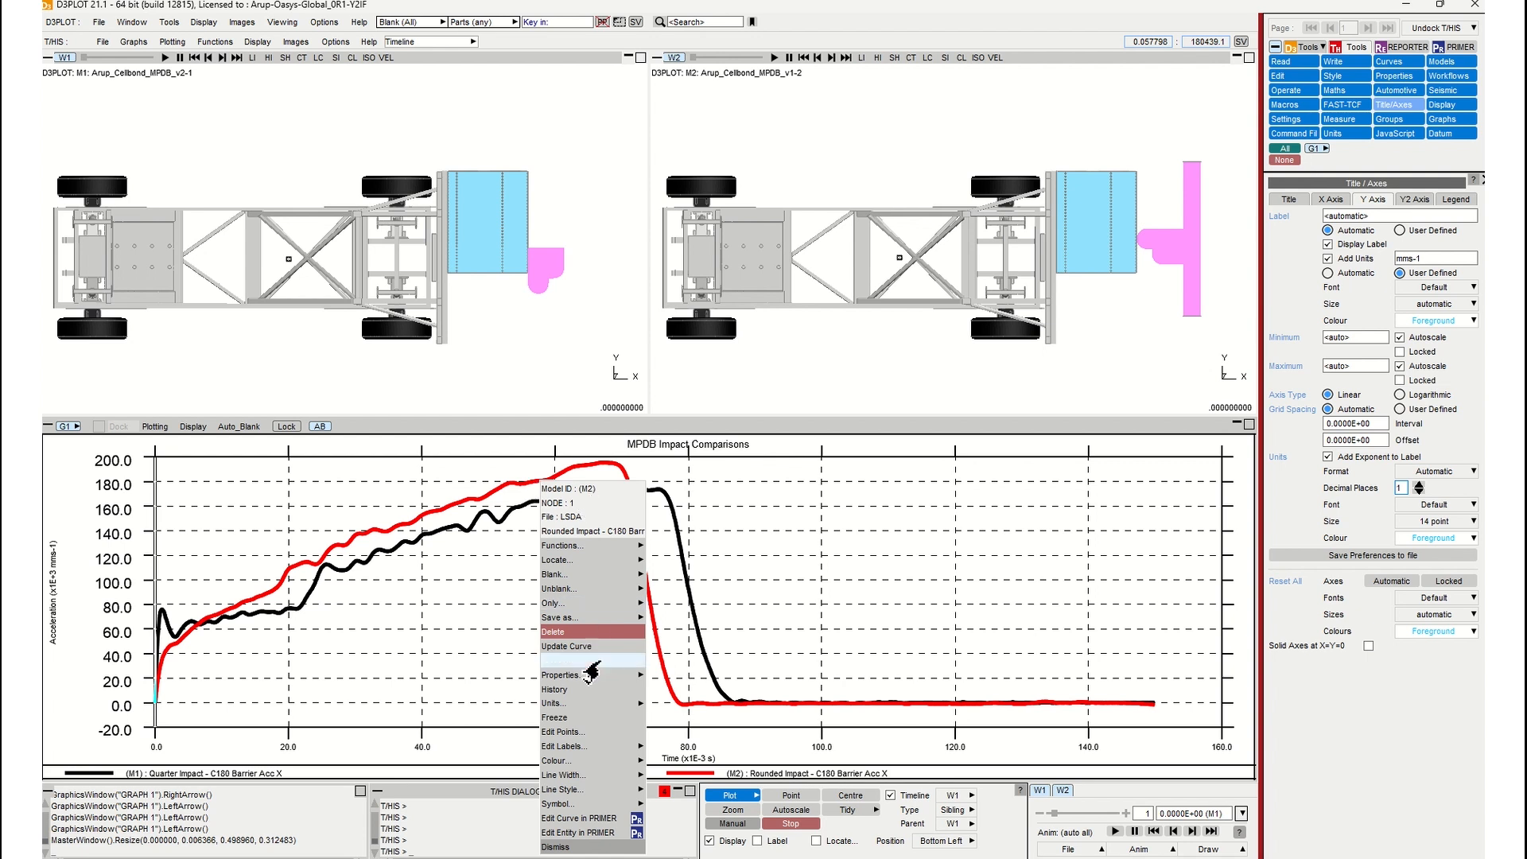
click(571, 691)
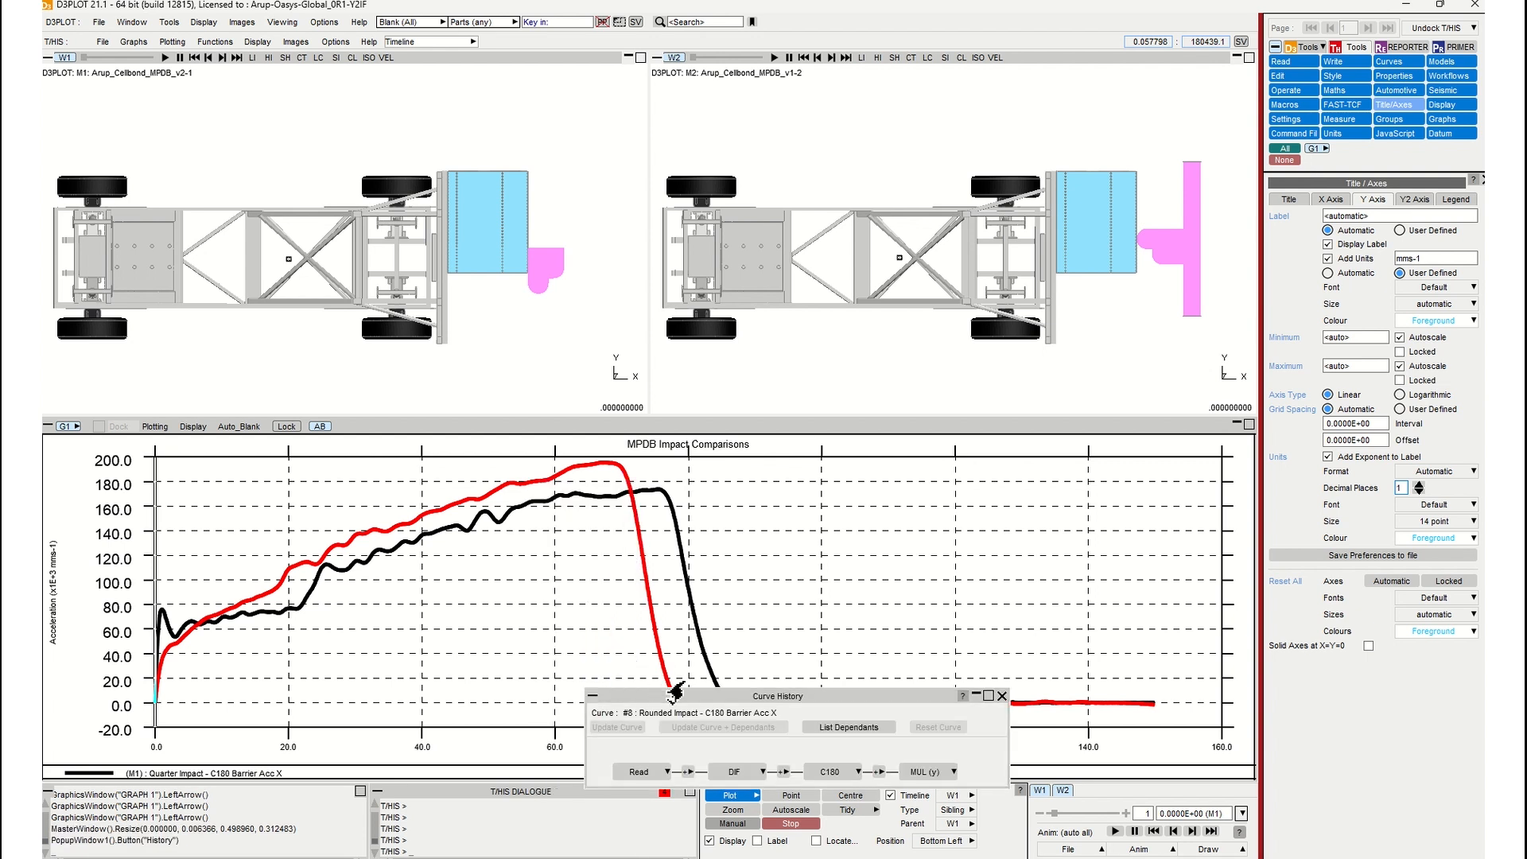
drag(672, 678, 851, 480)
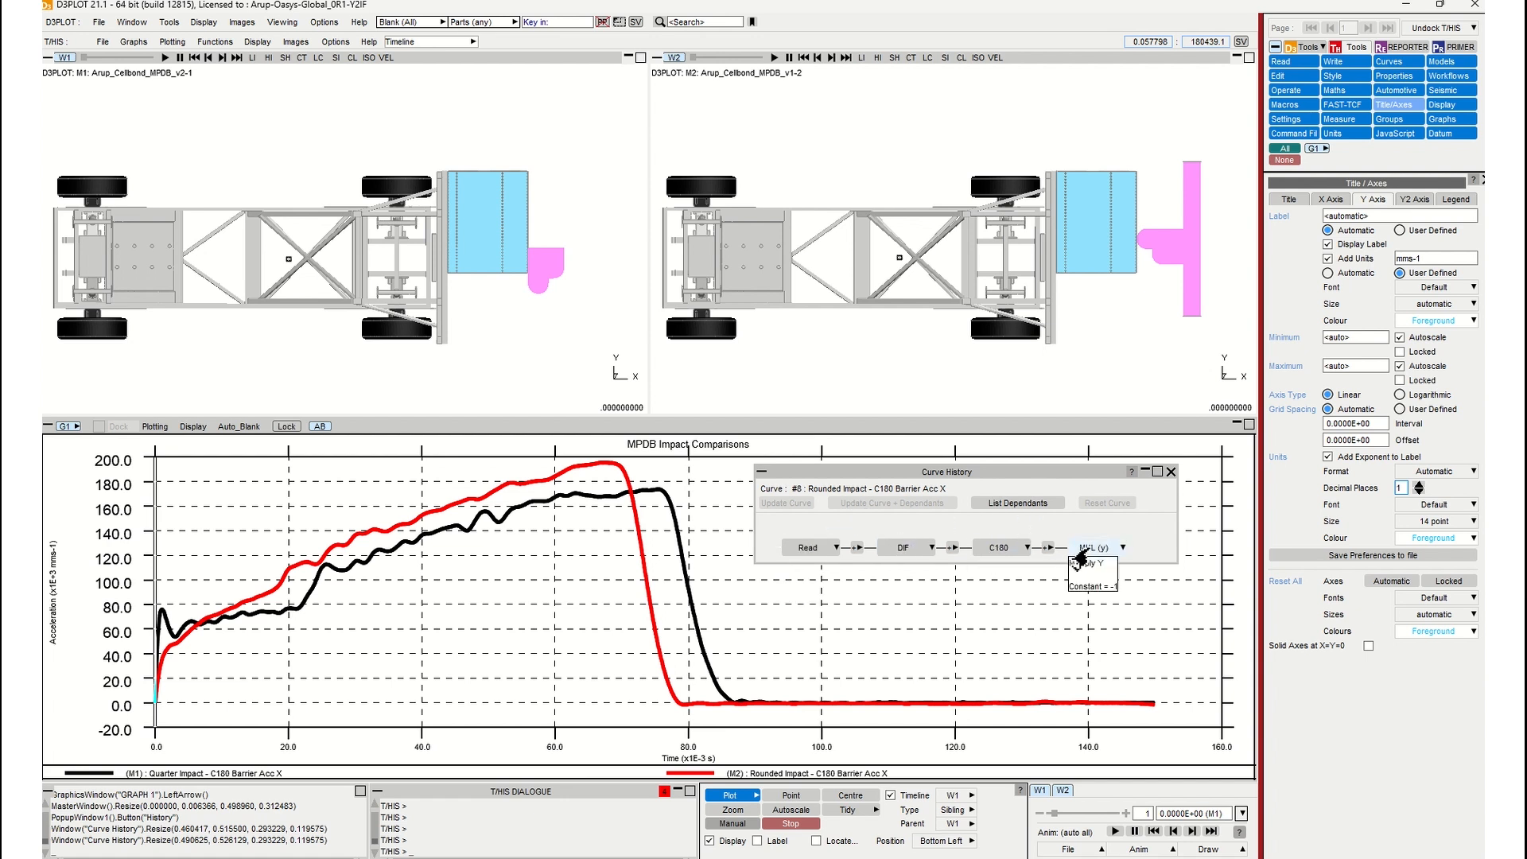
Replace the DIF operation with SQR in the Rounded Impact curve's history and update the curve.
click(907, 547)
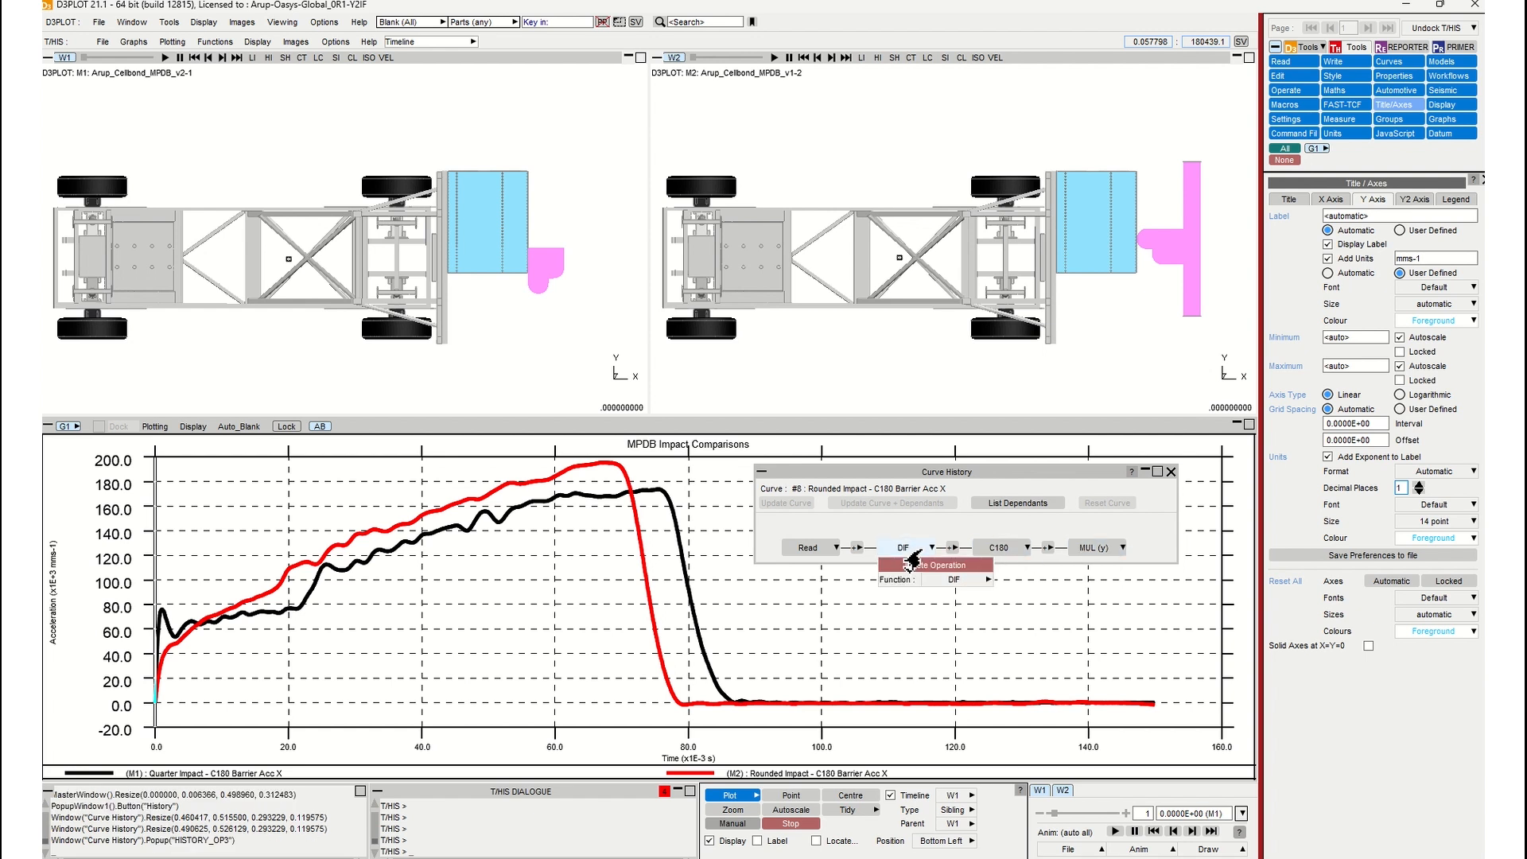
click(977, 583)
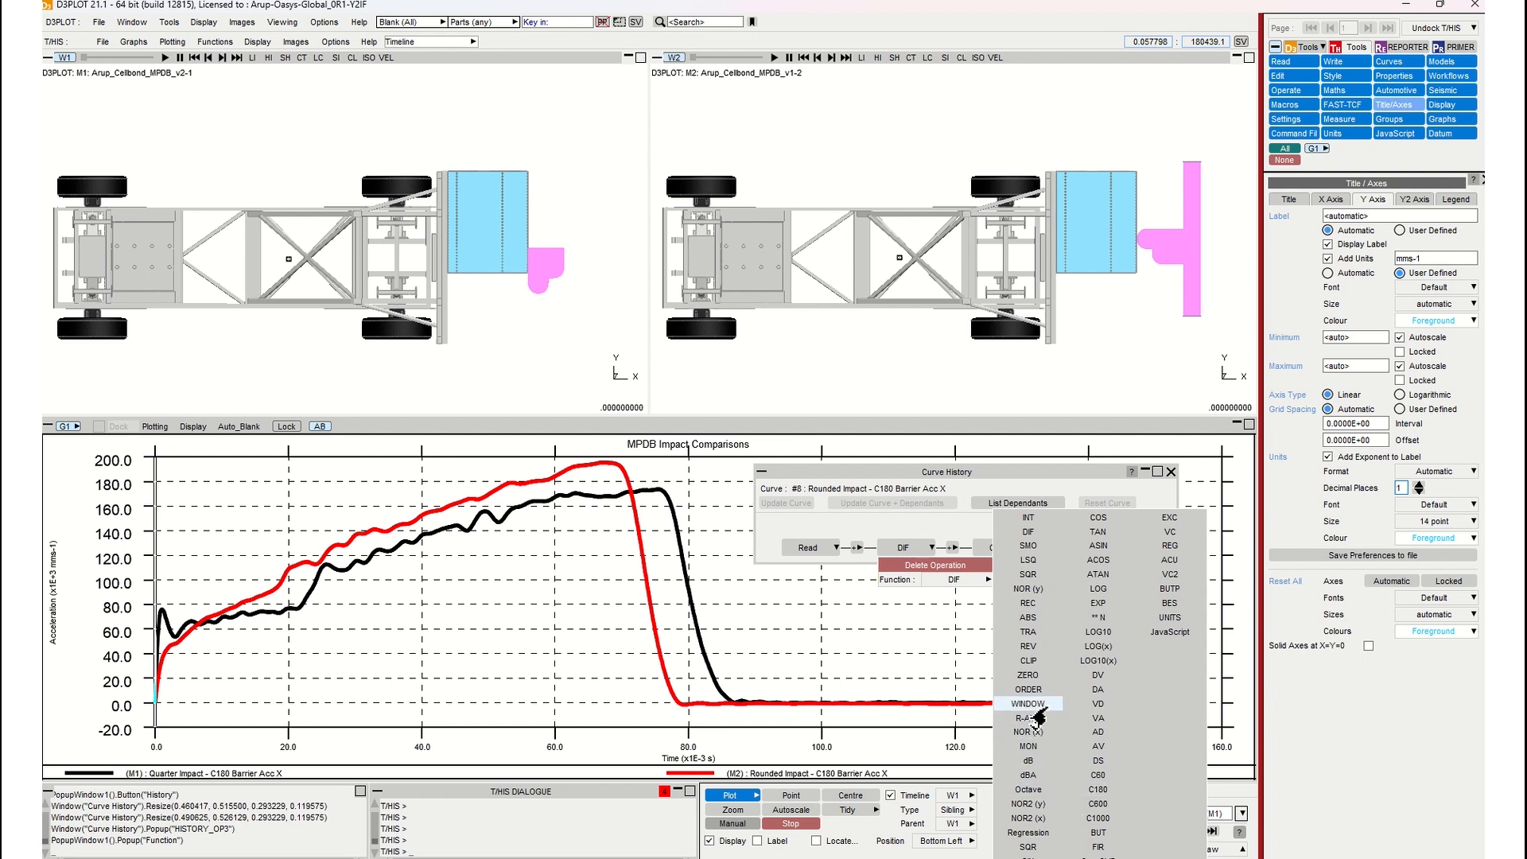
click(1029, 575)
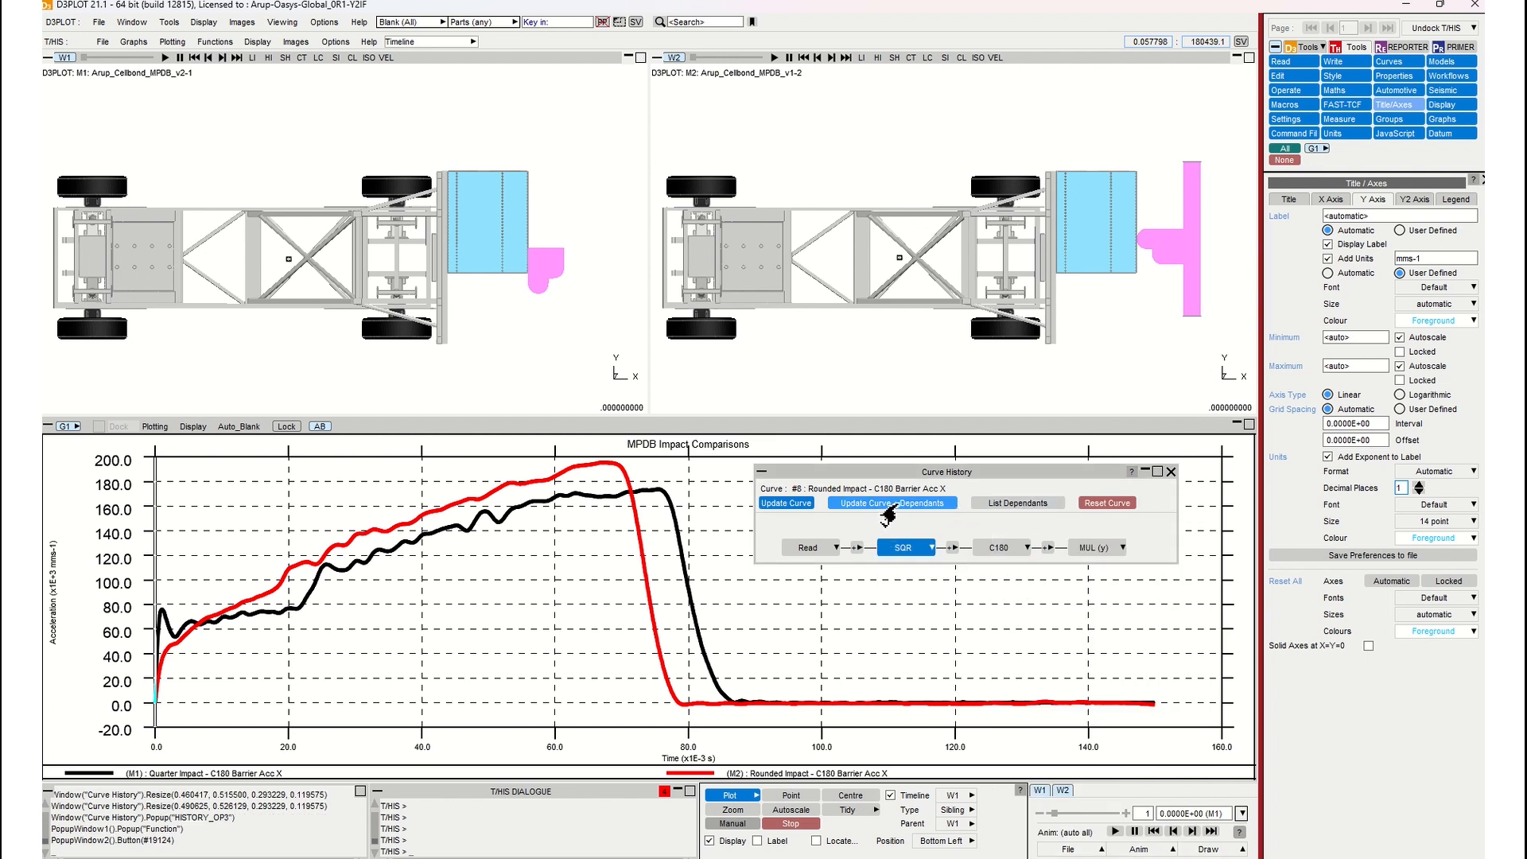
click(803, 504)
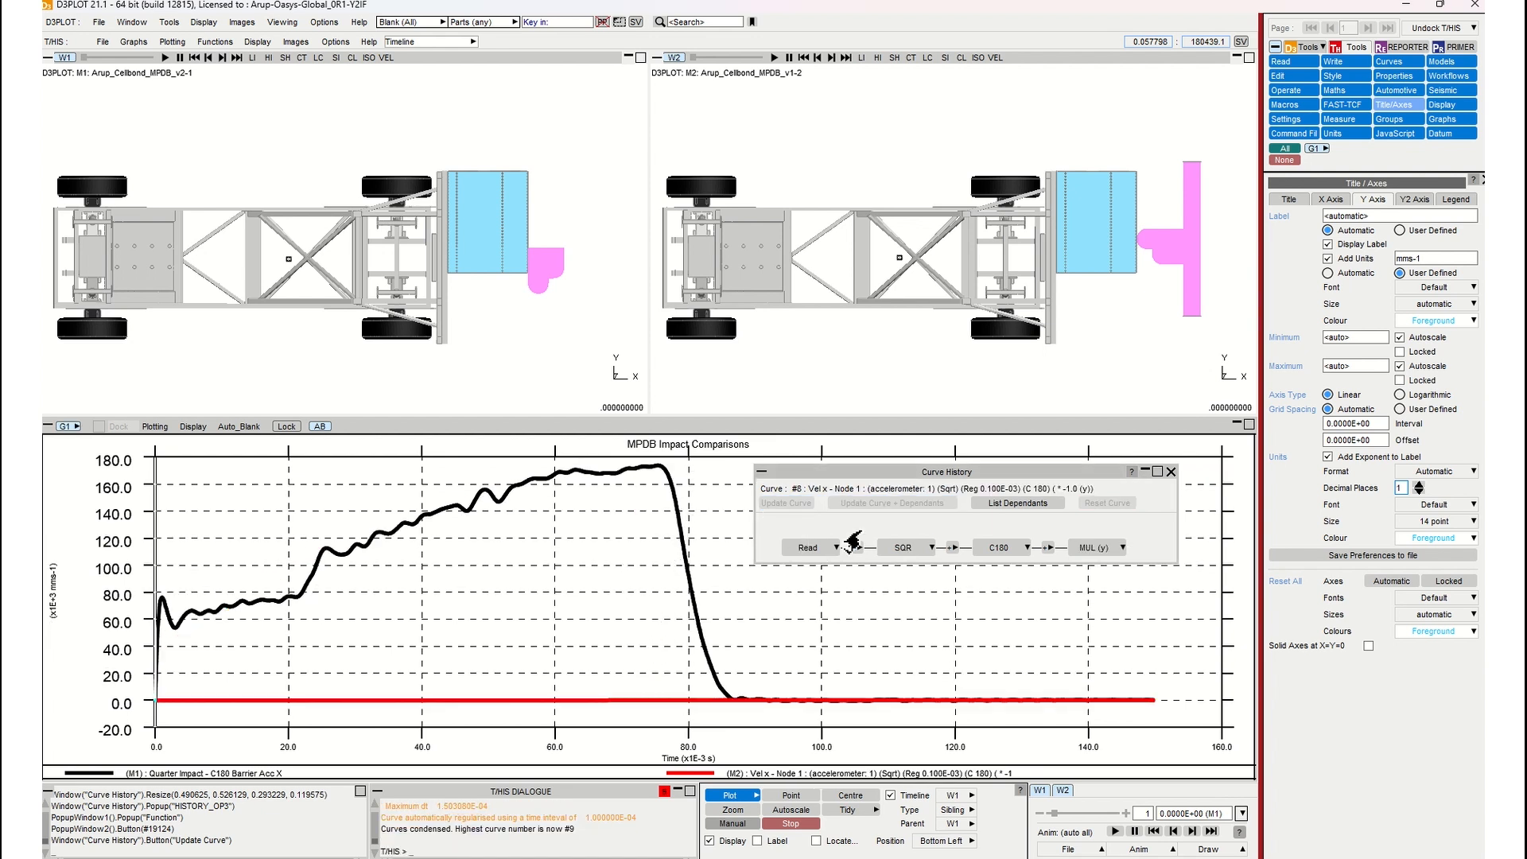
click(912, 551)
click(931, 547)
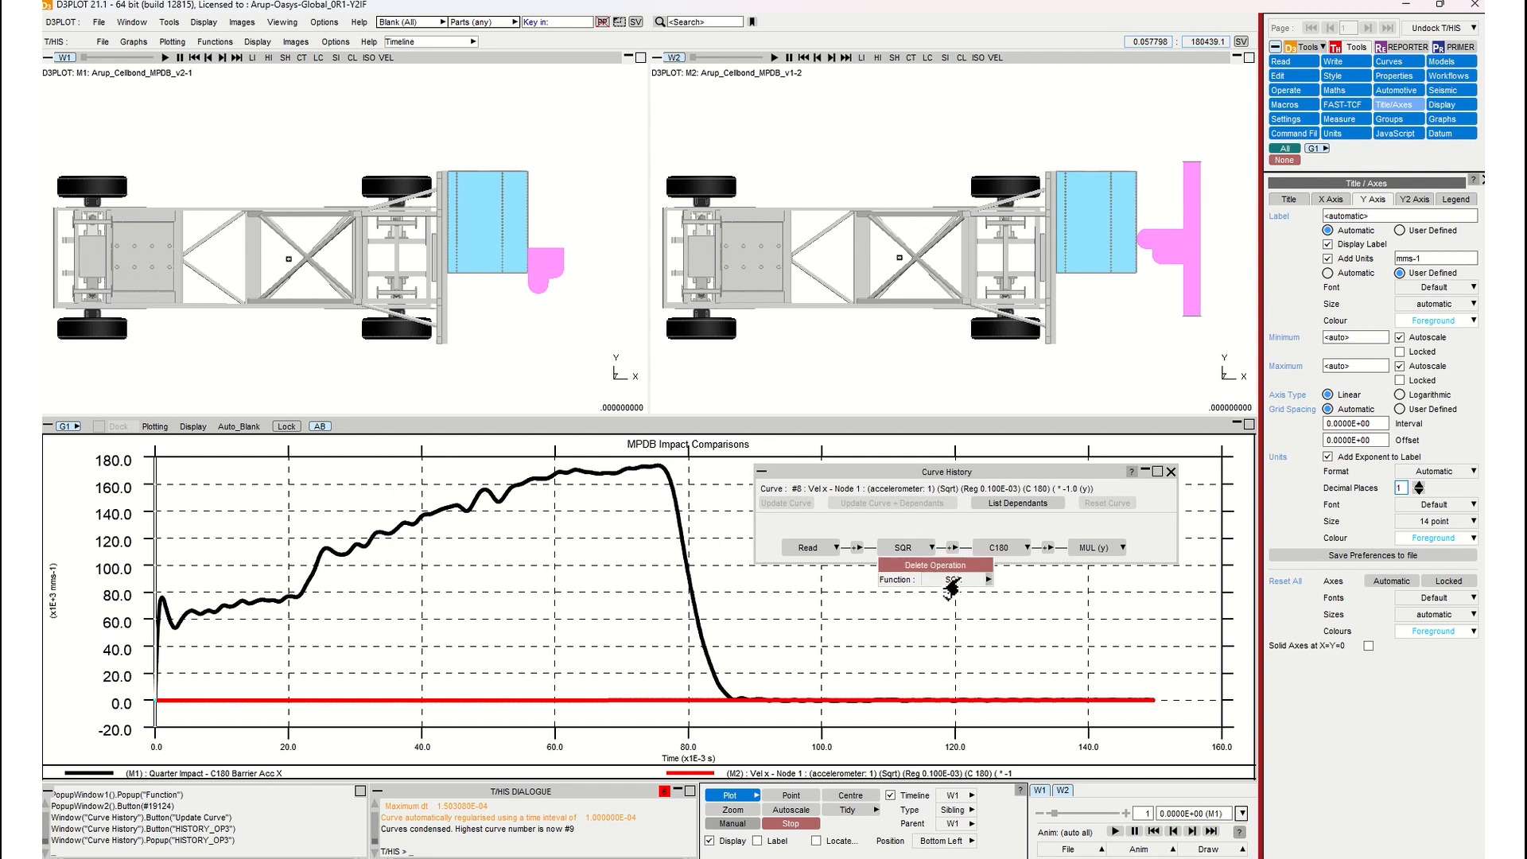
mouse_move(979, 580)
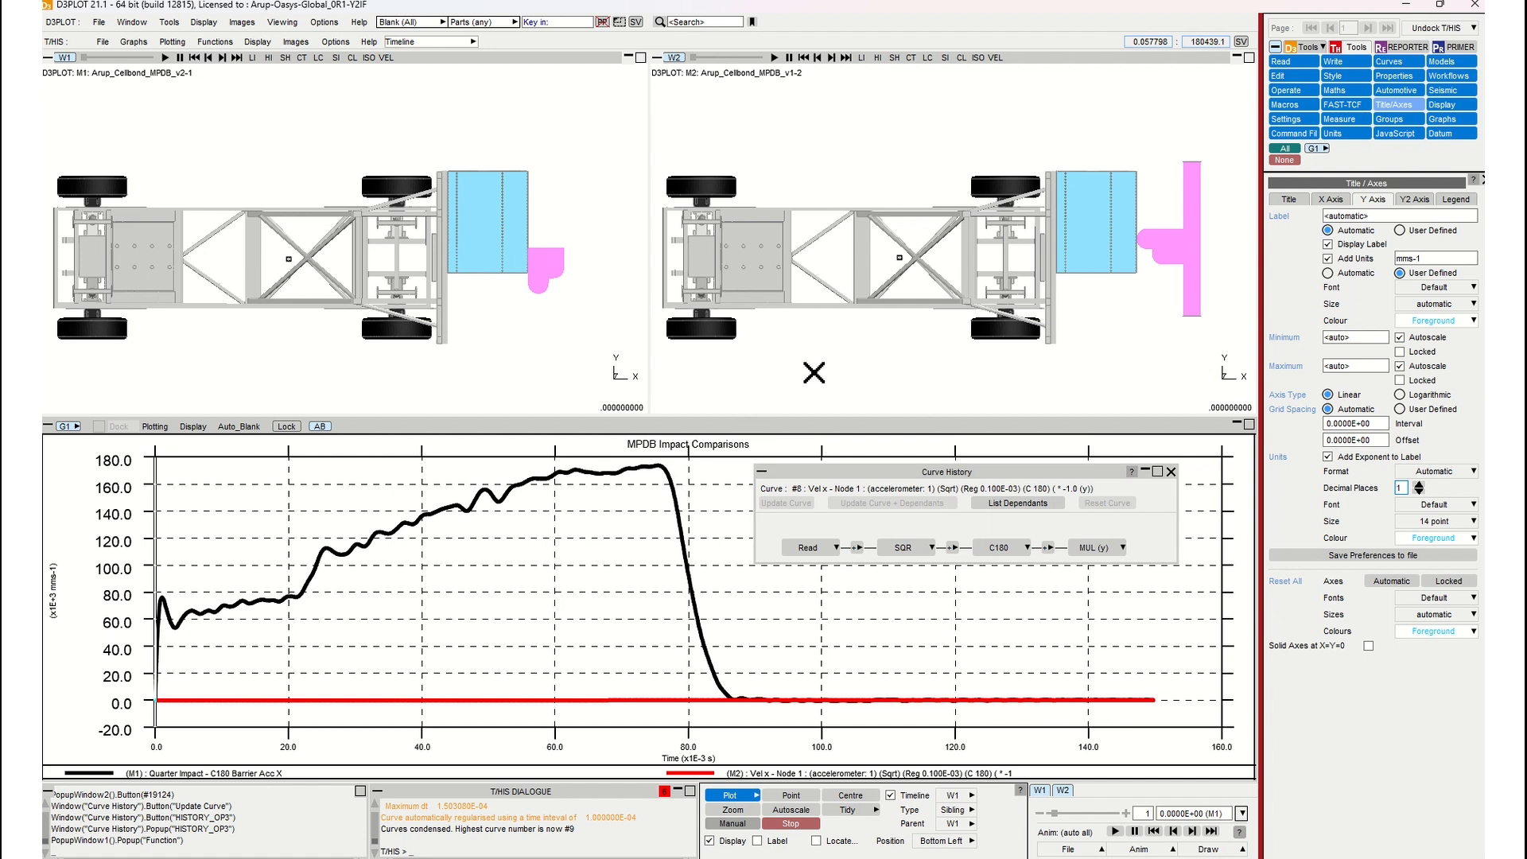
click(1170, 471)
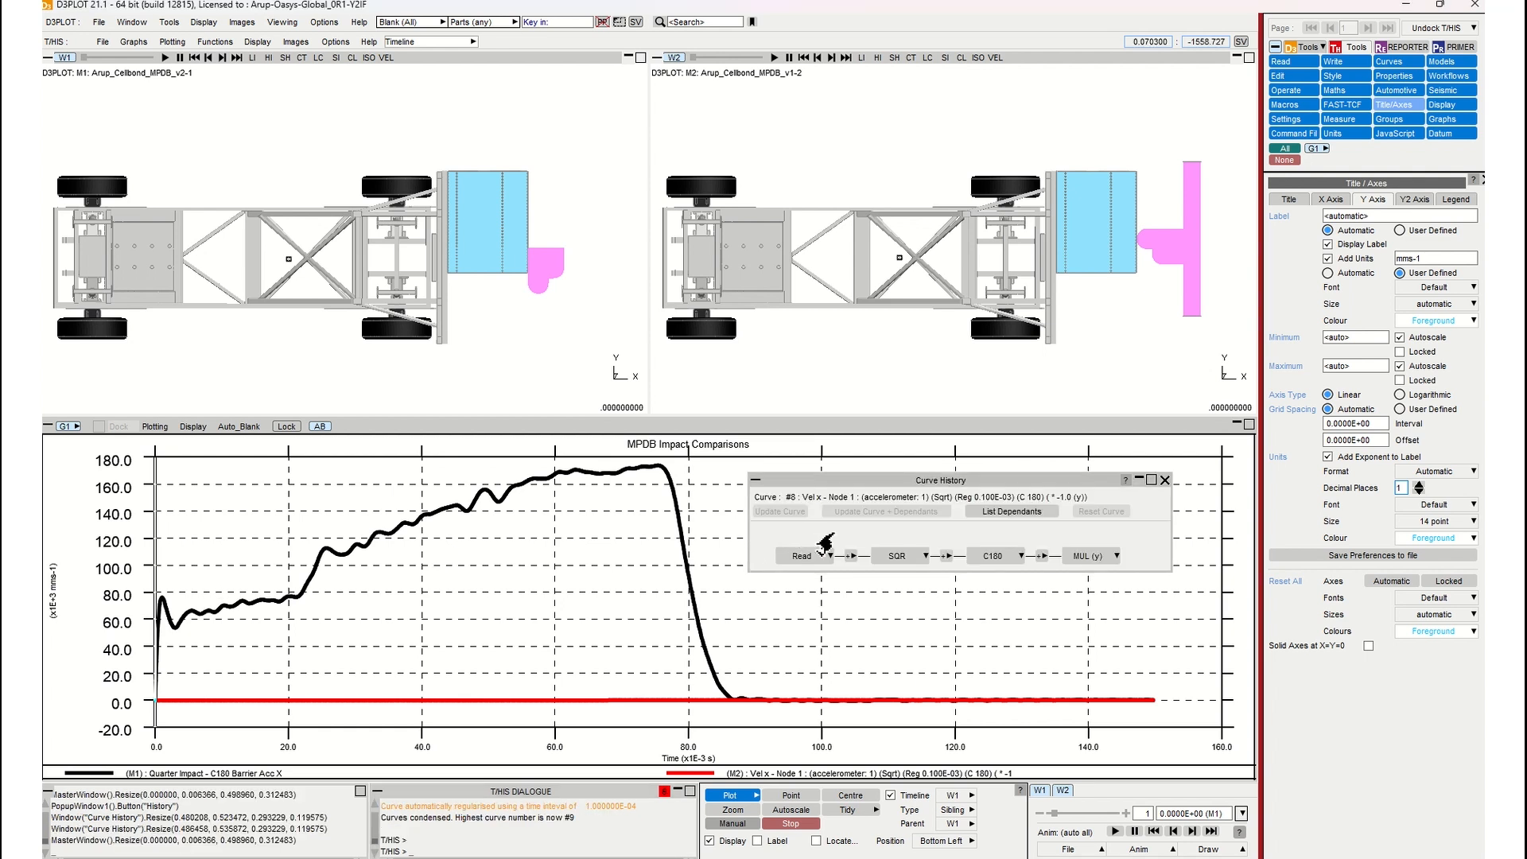
Change the SQR operation in curve 8's history back to DIF, update the curve and close the history.
click(907, 561)
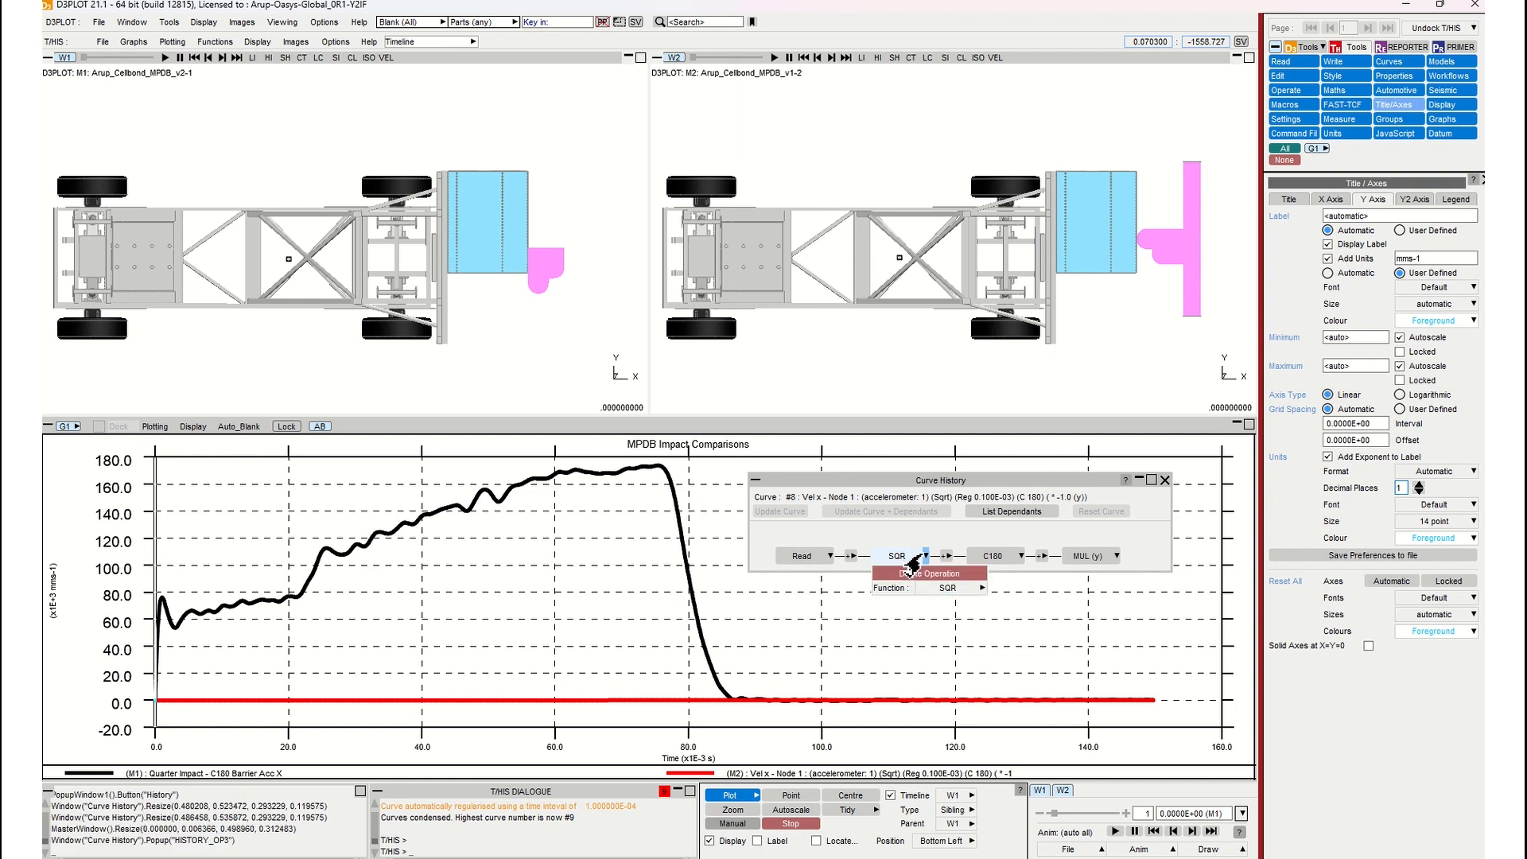
click(955, 589)
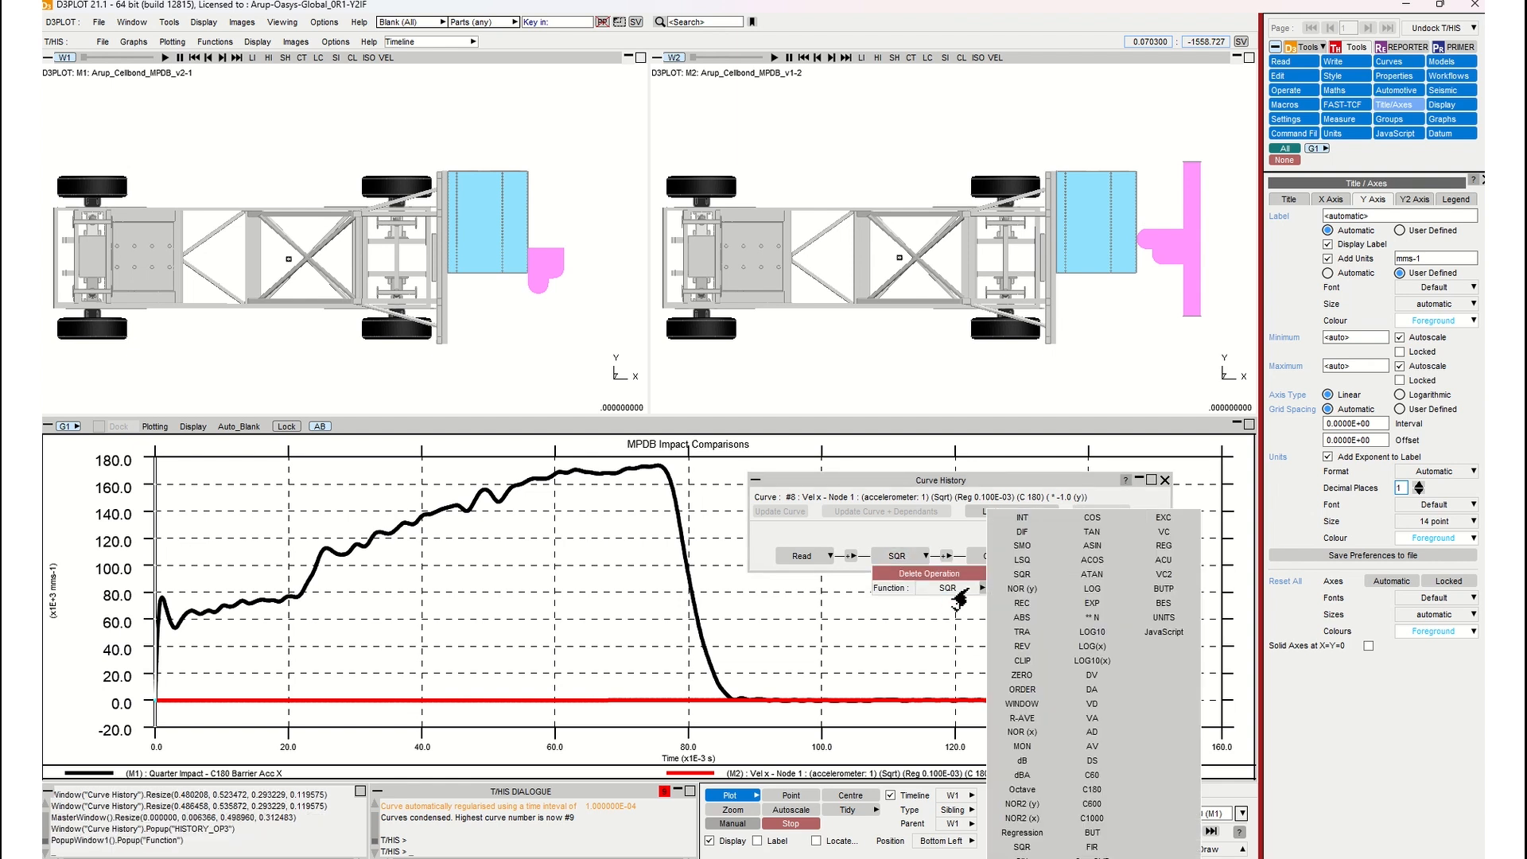
click(1021, 532)
click(782, 514)
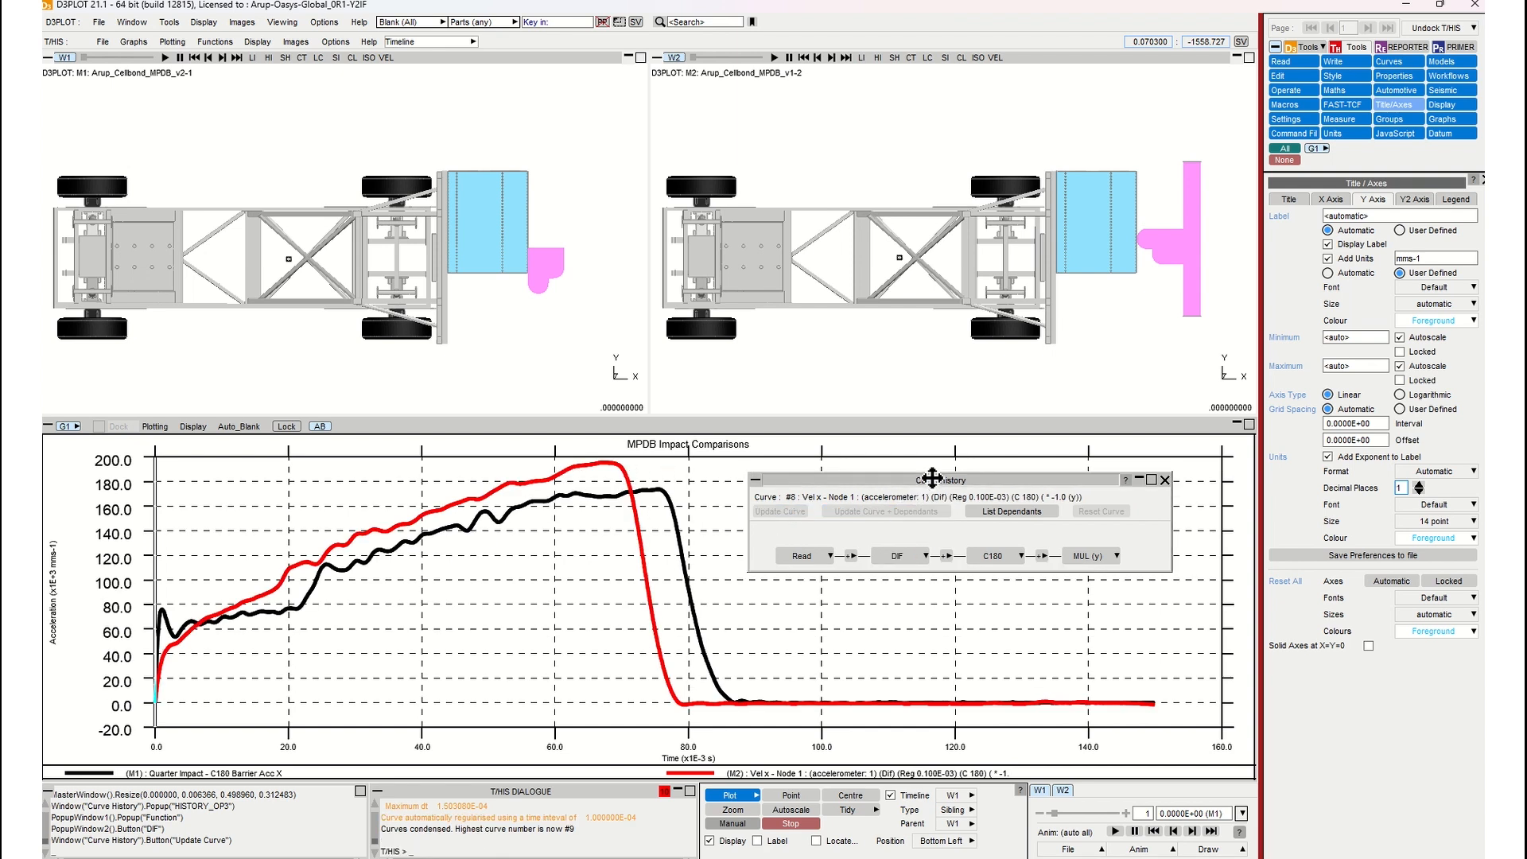
drag(932, 478, 932, 477)
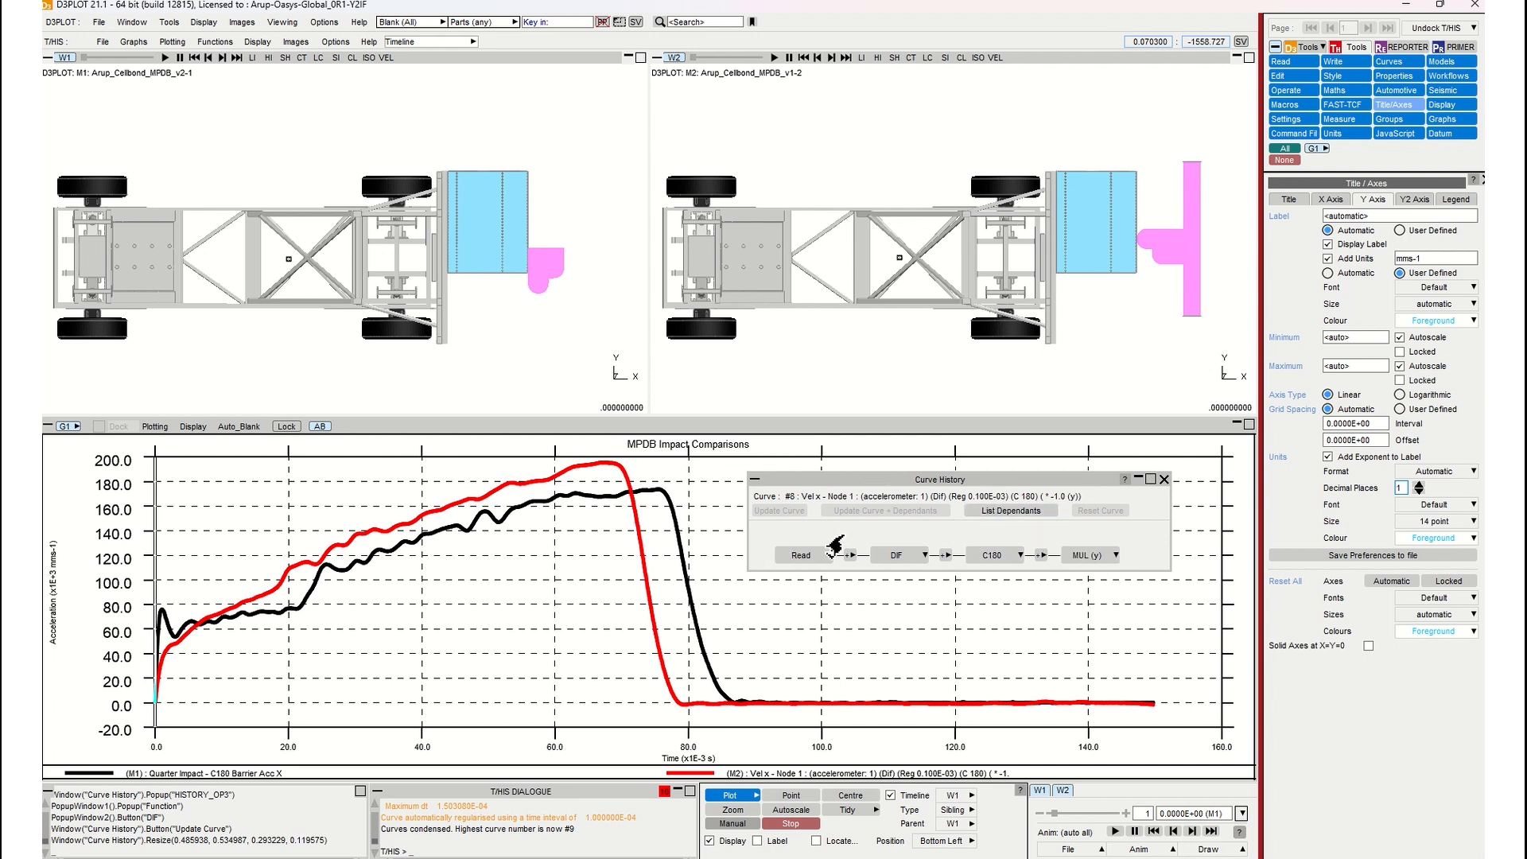
click(917, 557)
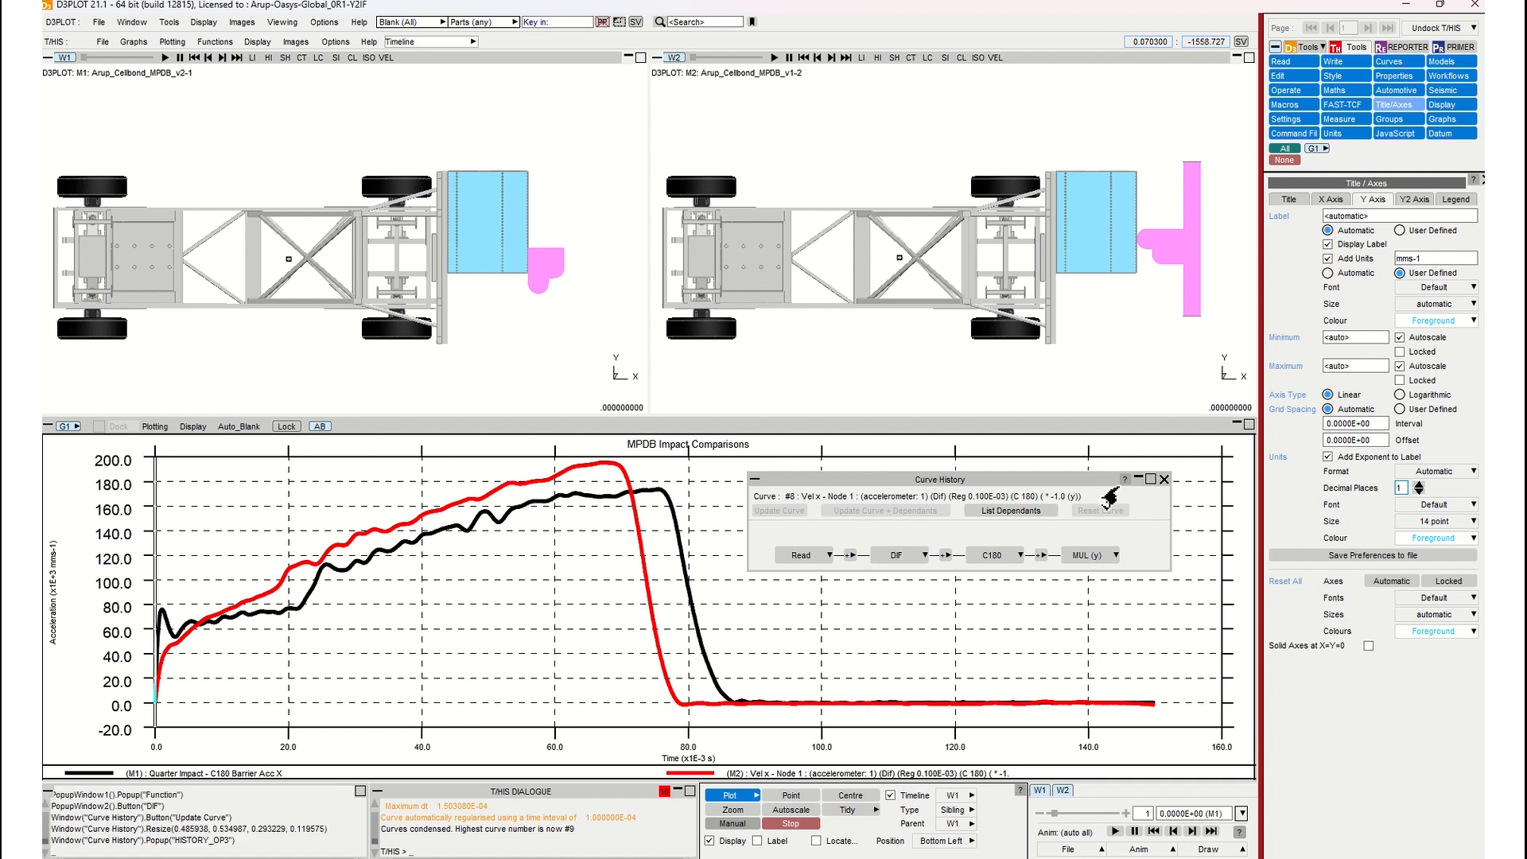
click(1164, 479)
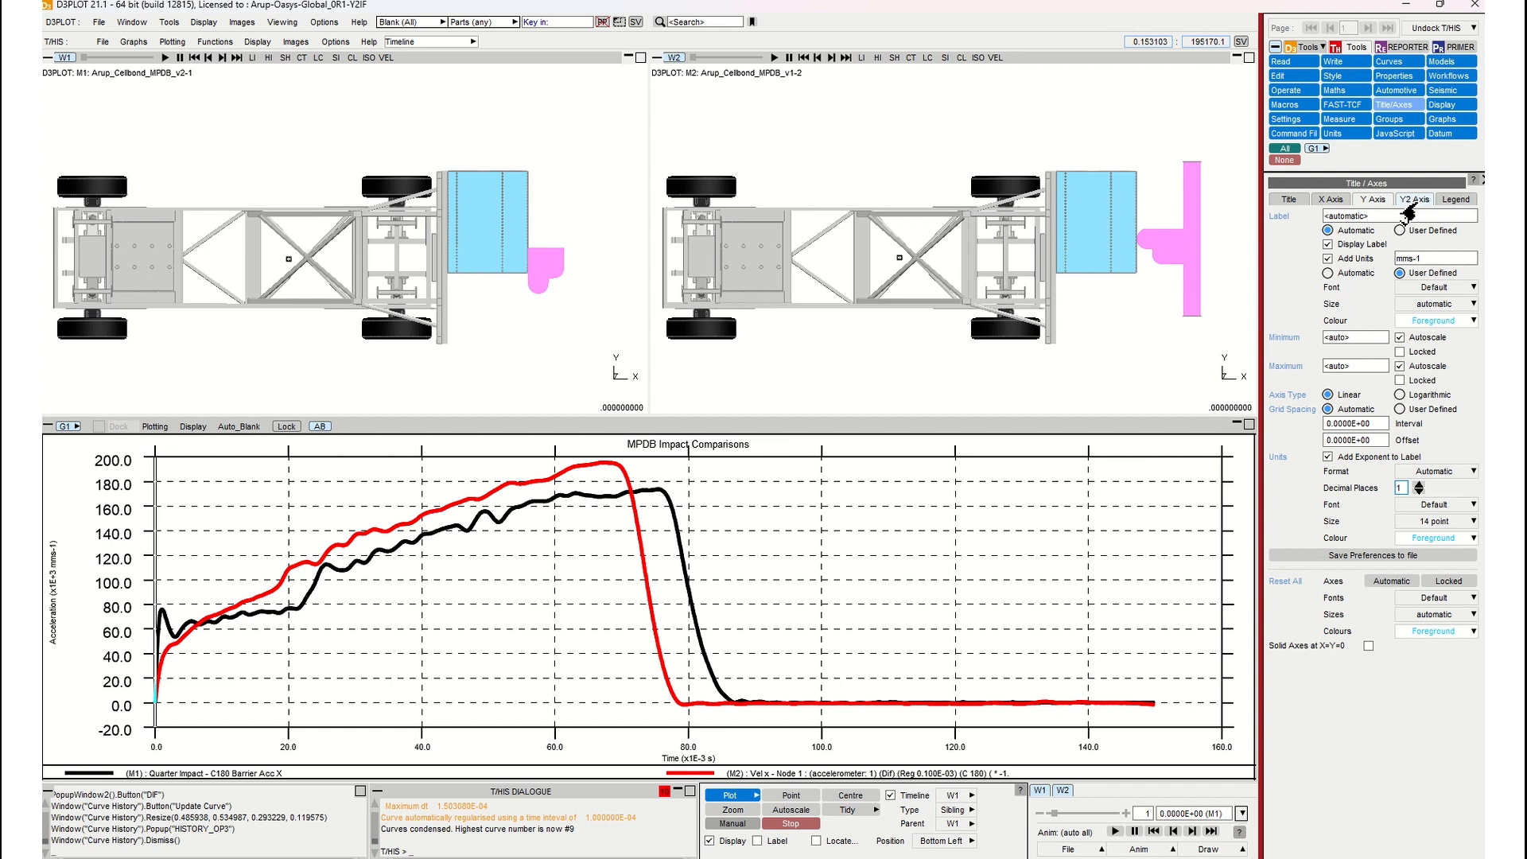
click(1278, 63)
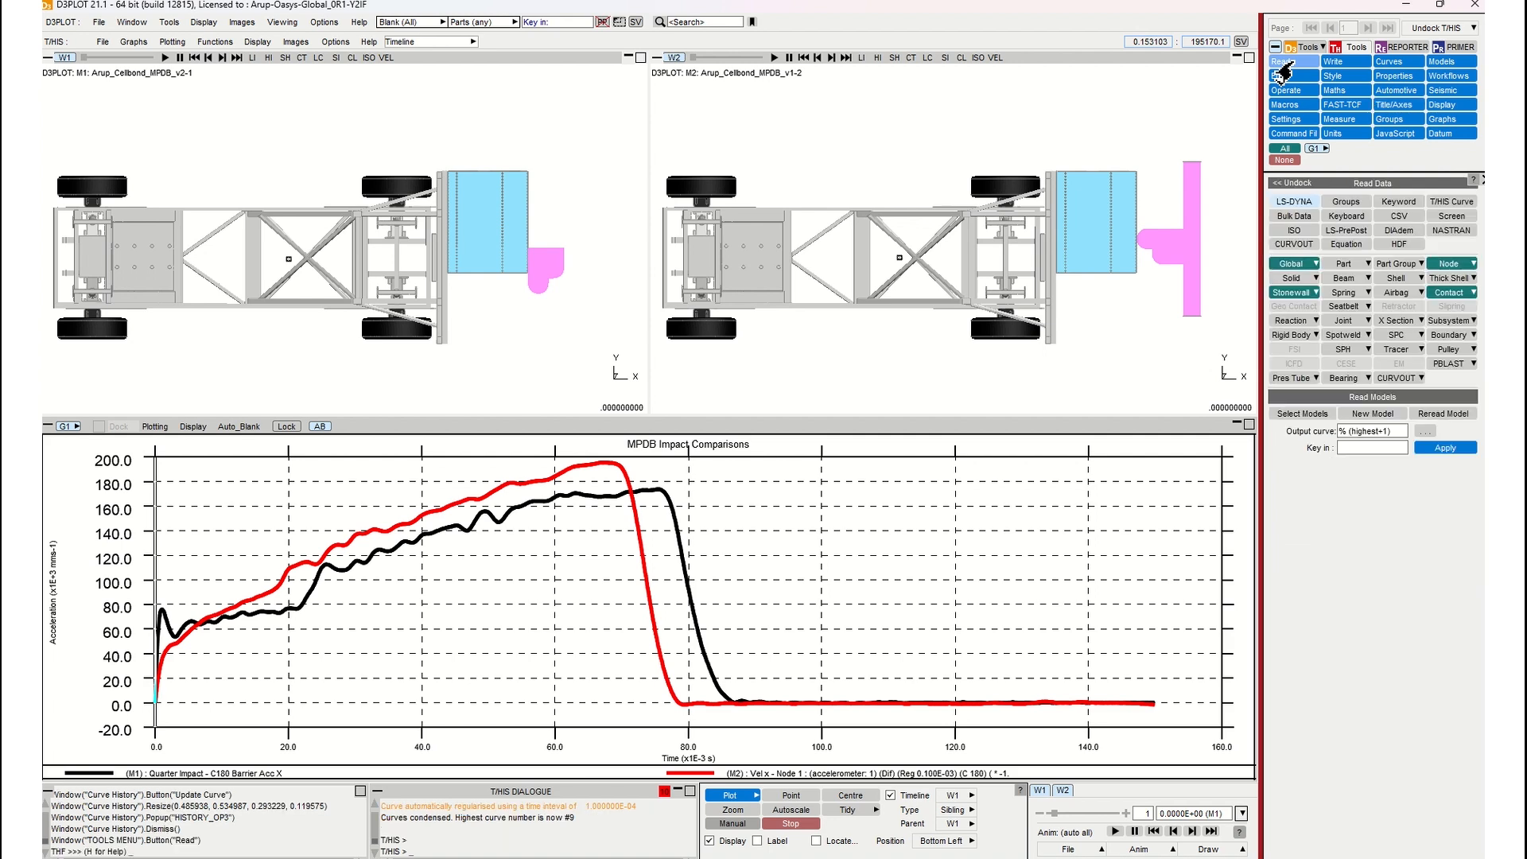
click(1394, 104)
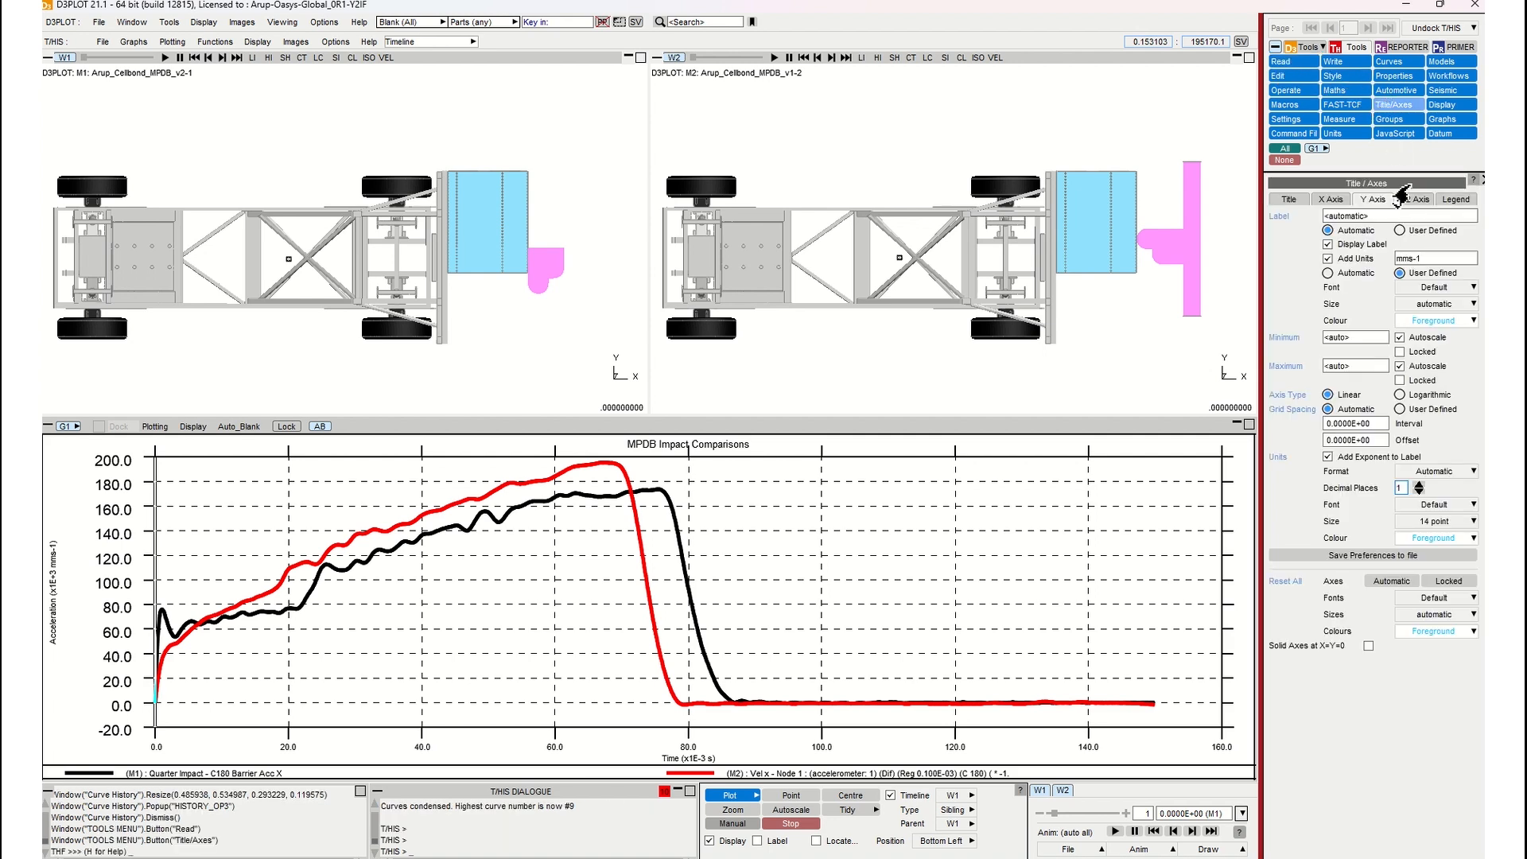
Add a second Y axis to the graph and blank the red M2 acceleration curve 8.
click(1400, 201)
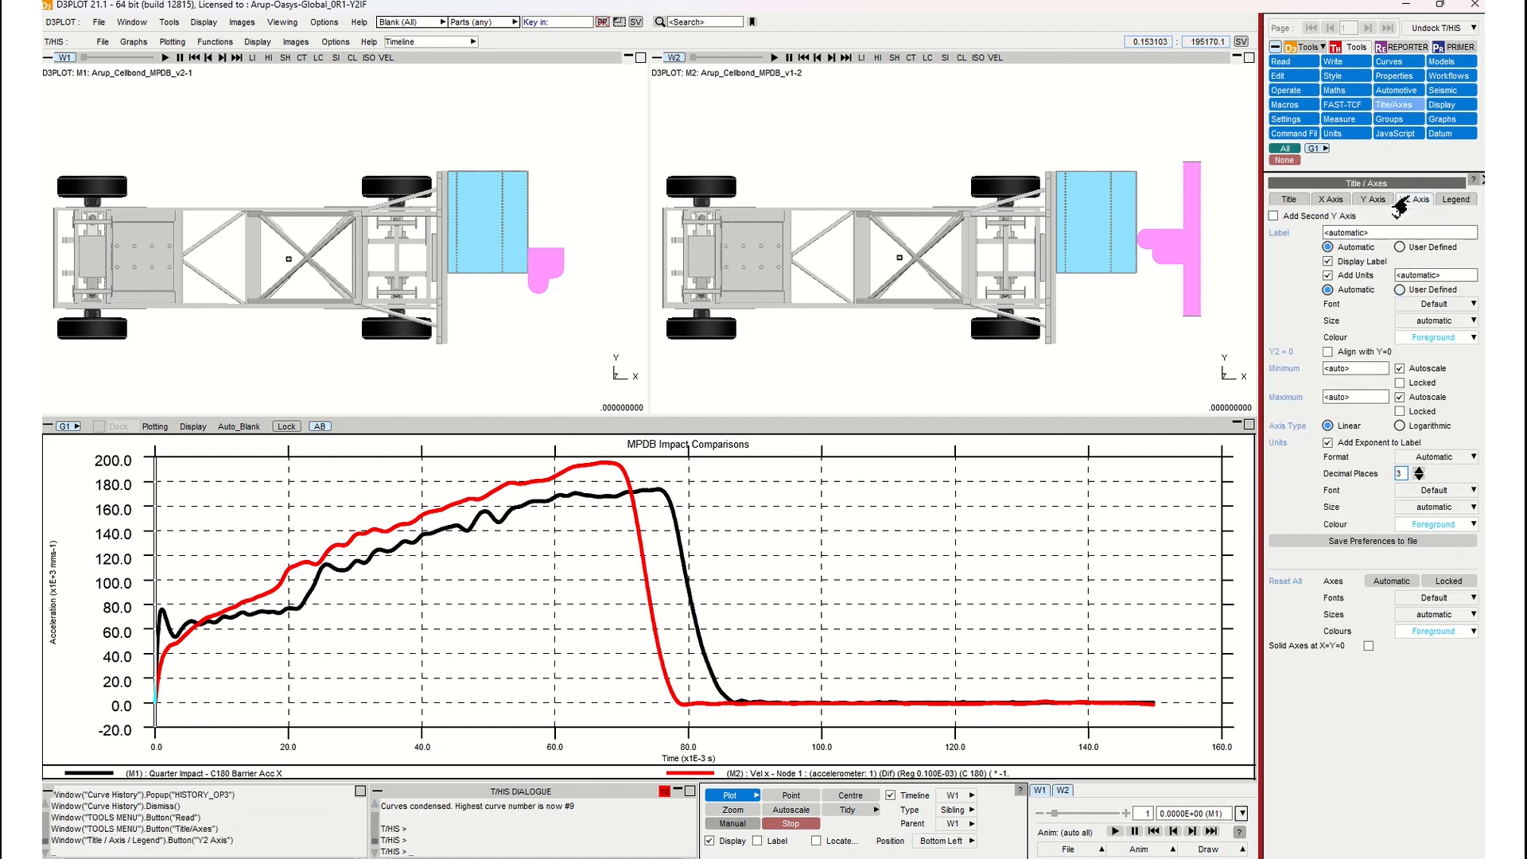
click(1272, 215)
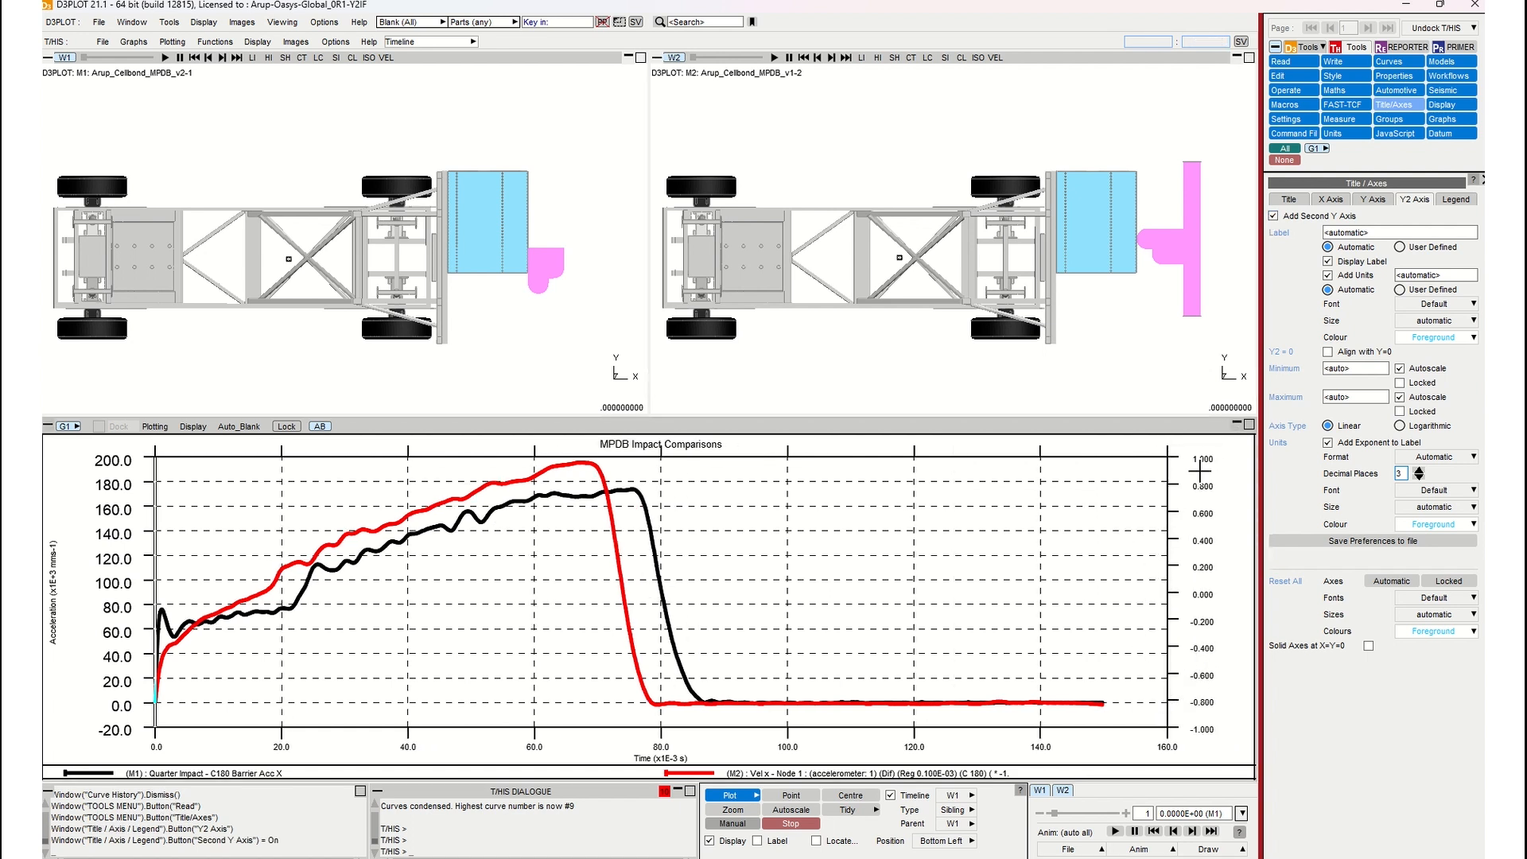
click(1389, 61)
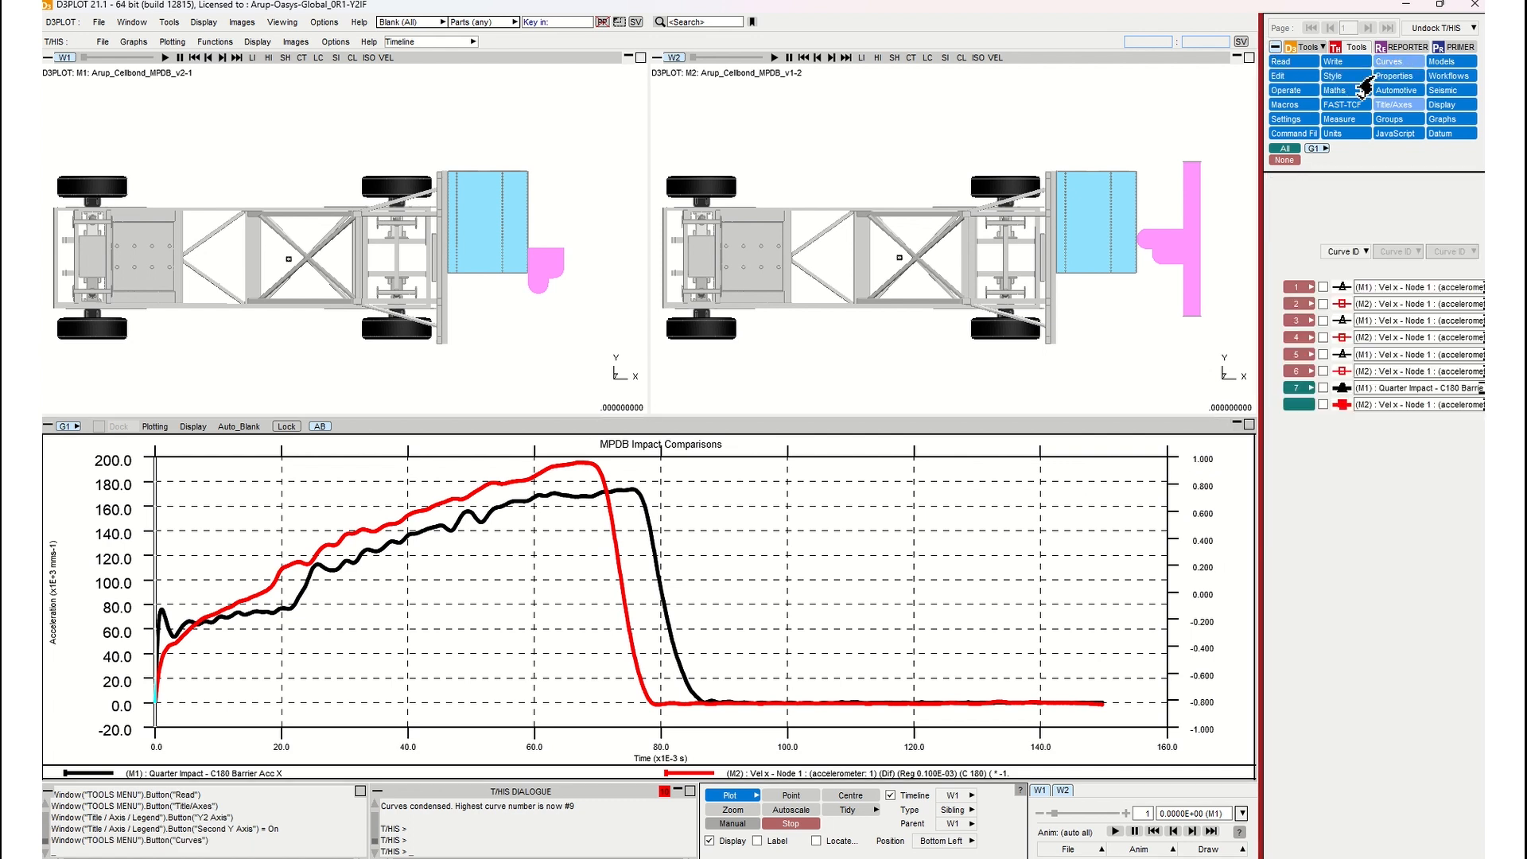
click(1297, 404)
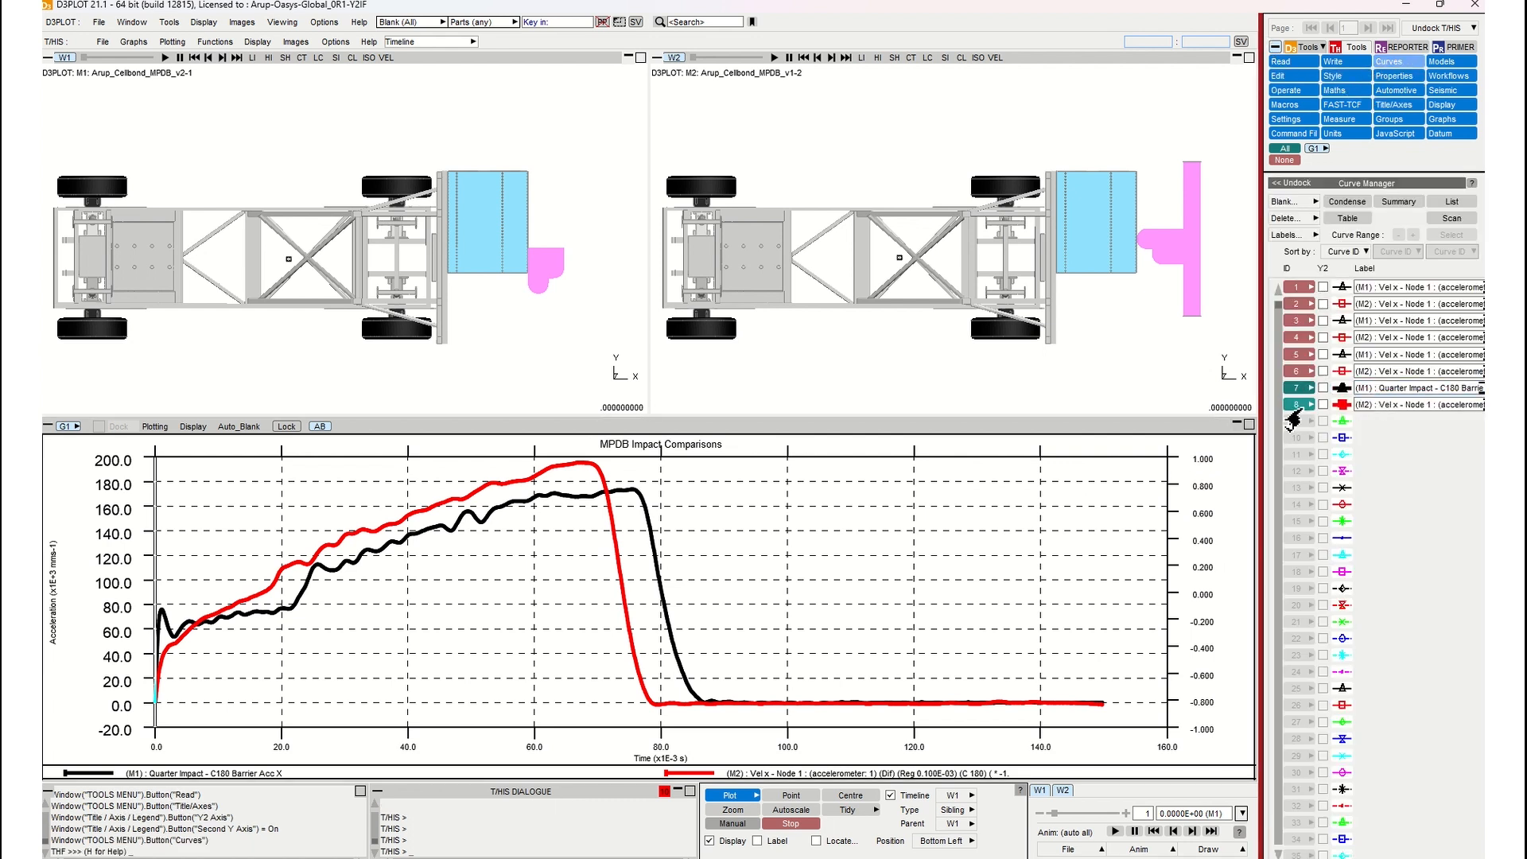
Read the A Surface Force Magnitude of M1's Contact 2 (Trolley to barrier) into a new curve.
click(1292, 62)
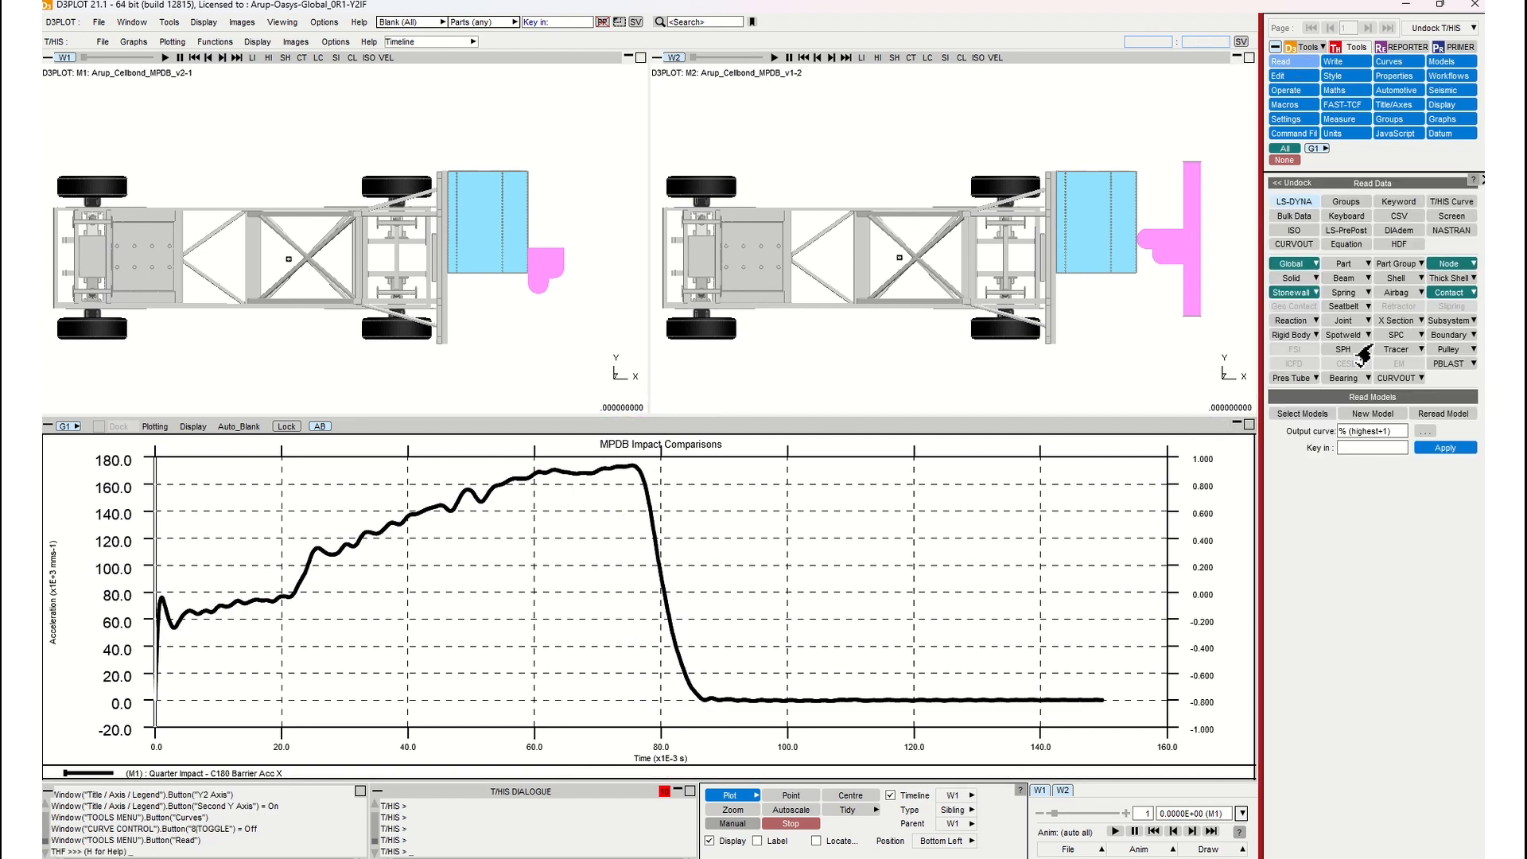
click(1441, 293)
click(1340, 465)
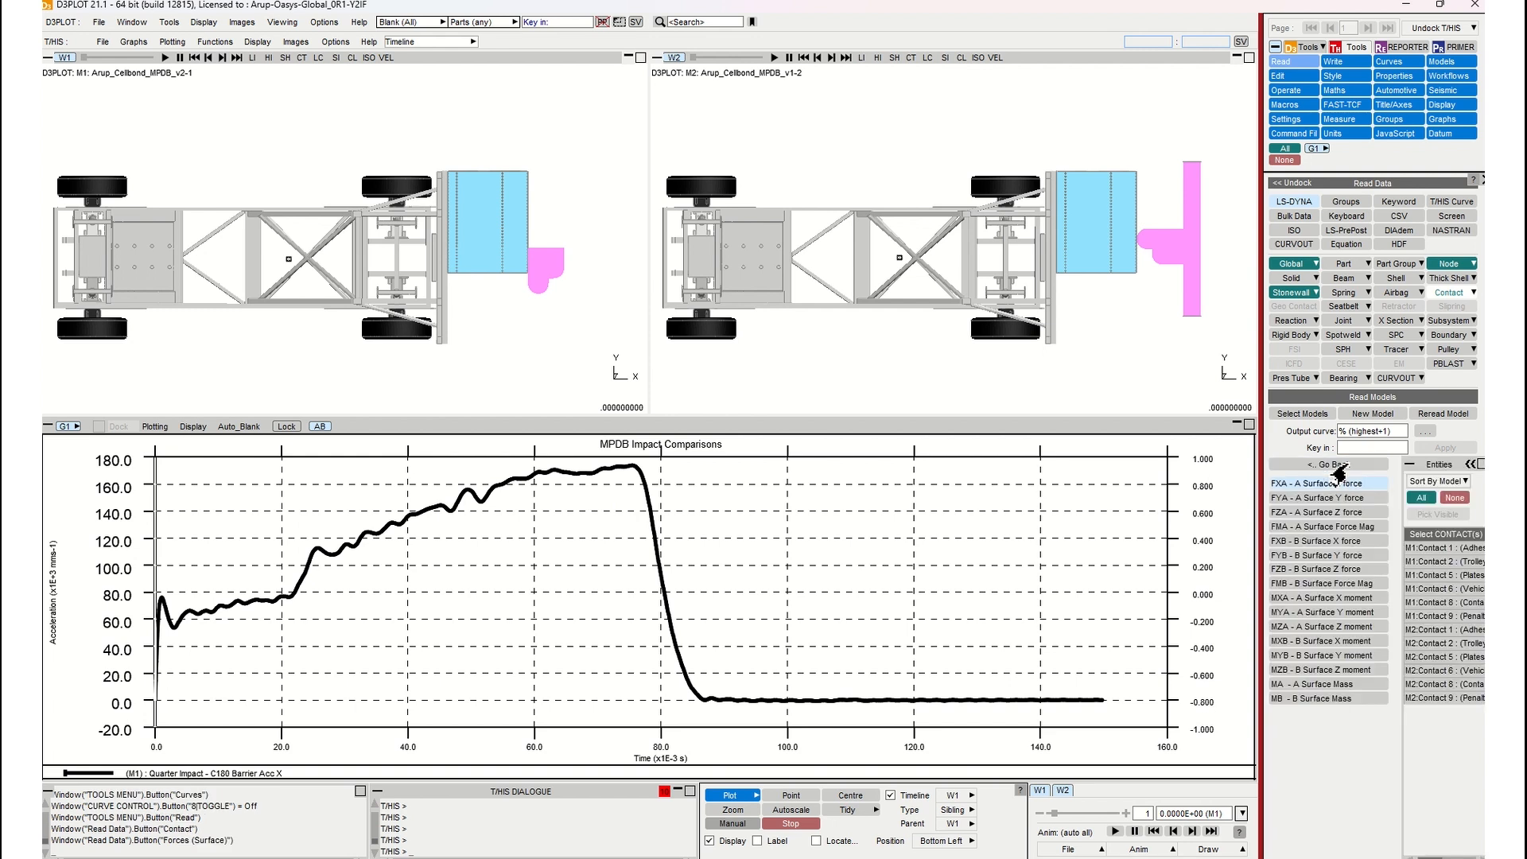
click(1432, 562)
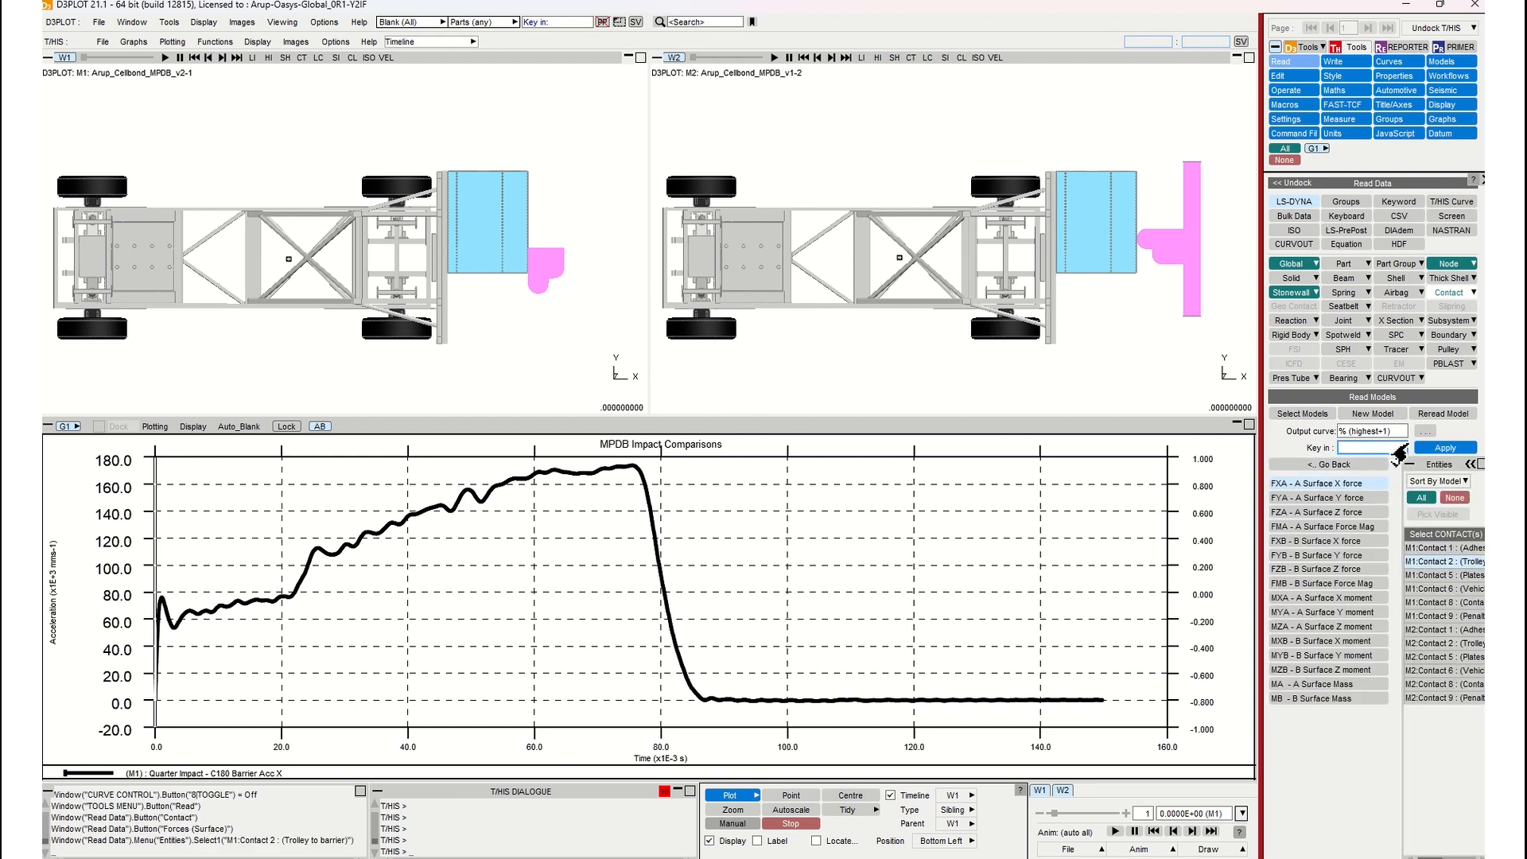
click(1345, 527)
click(1424, 449)
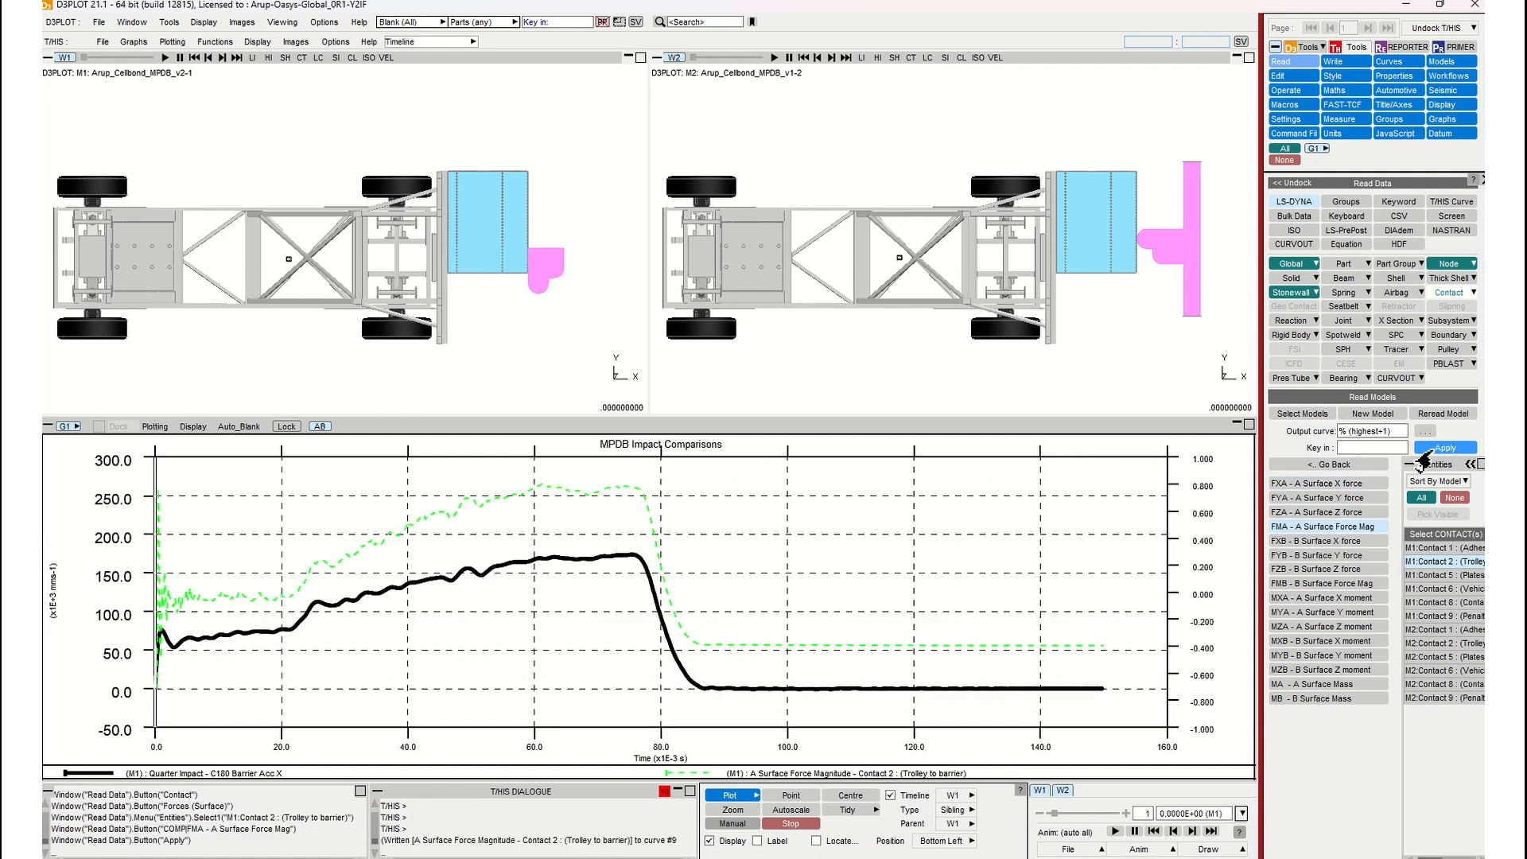
Assign the M1 contact force curve 9 to the Y2 axis and replot the graph.
click(1392, 62)
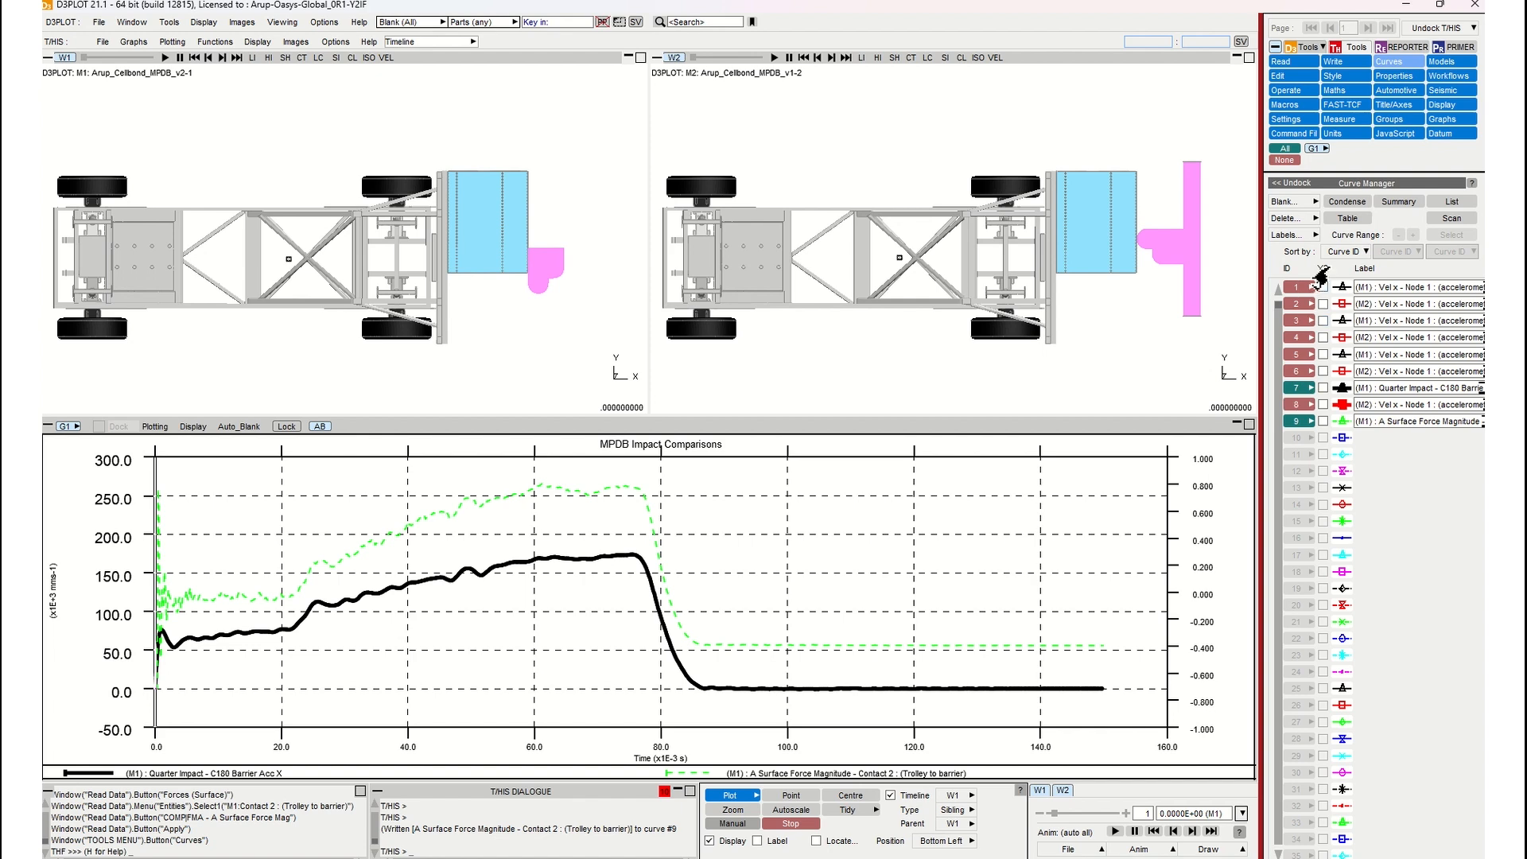
click(1320, 423)
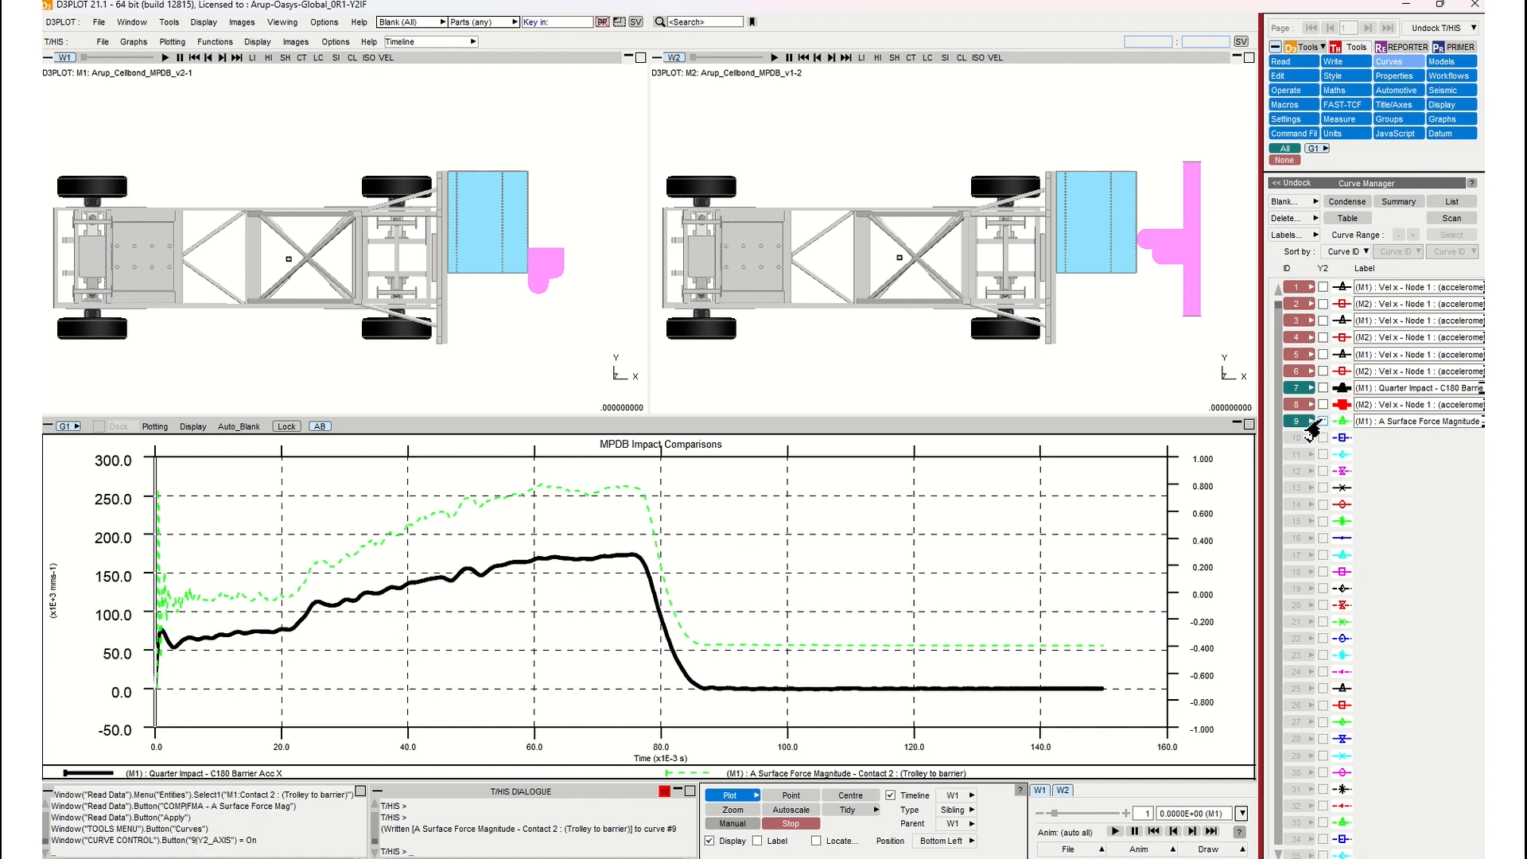
click(729, 796)
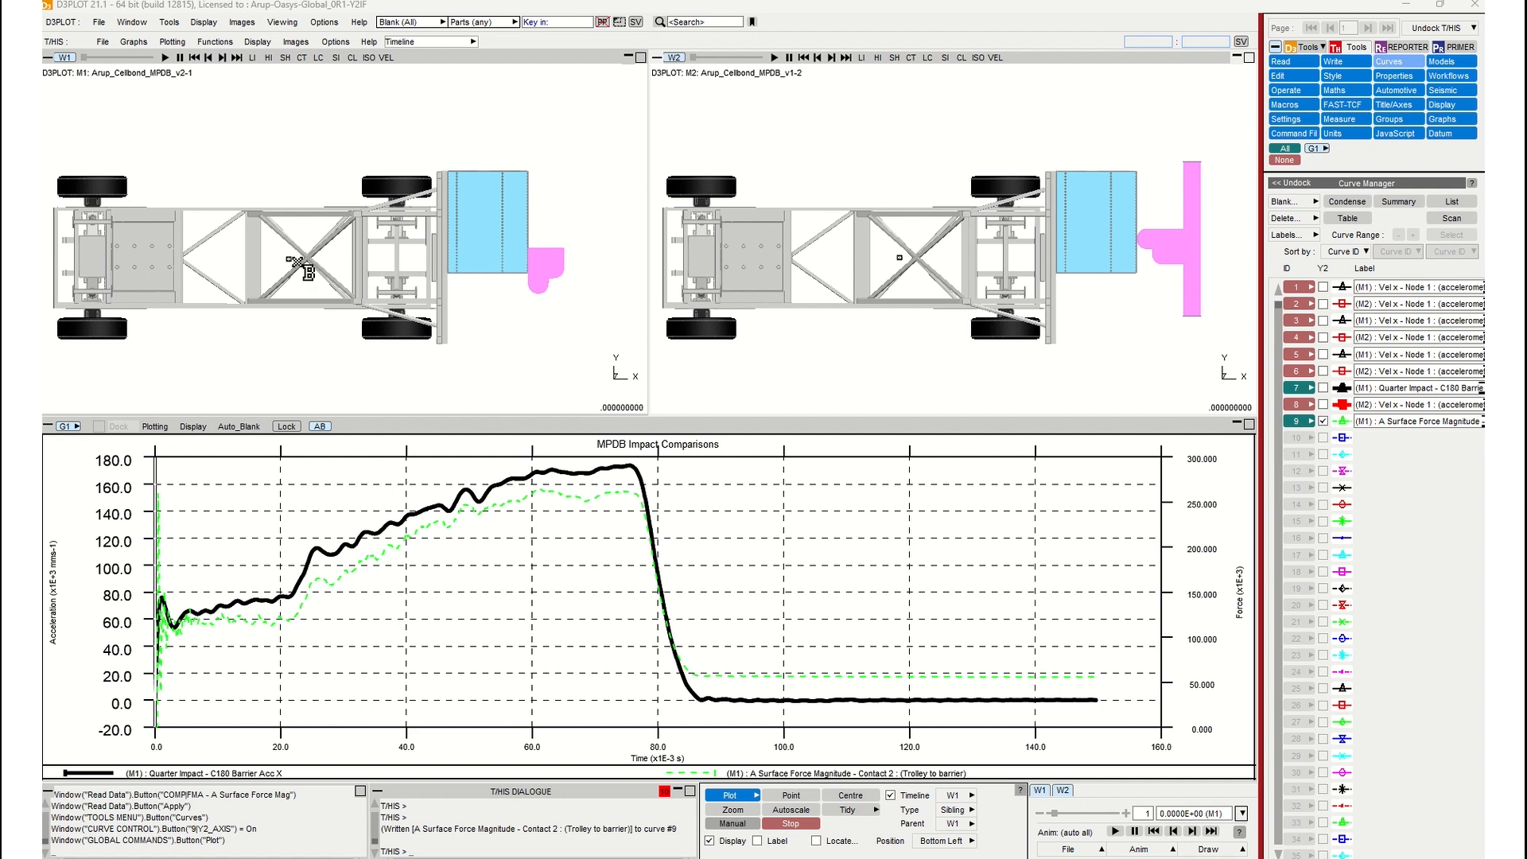
shift+middle_drag(295, 261, 303, 268)
scroll(301, 266, up, 1)
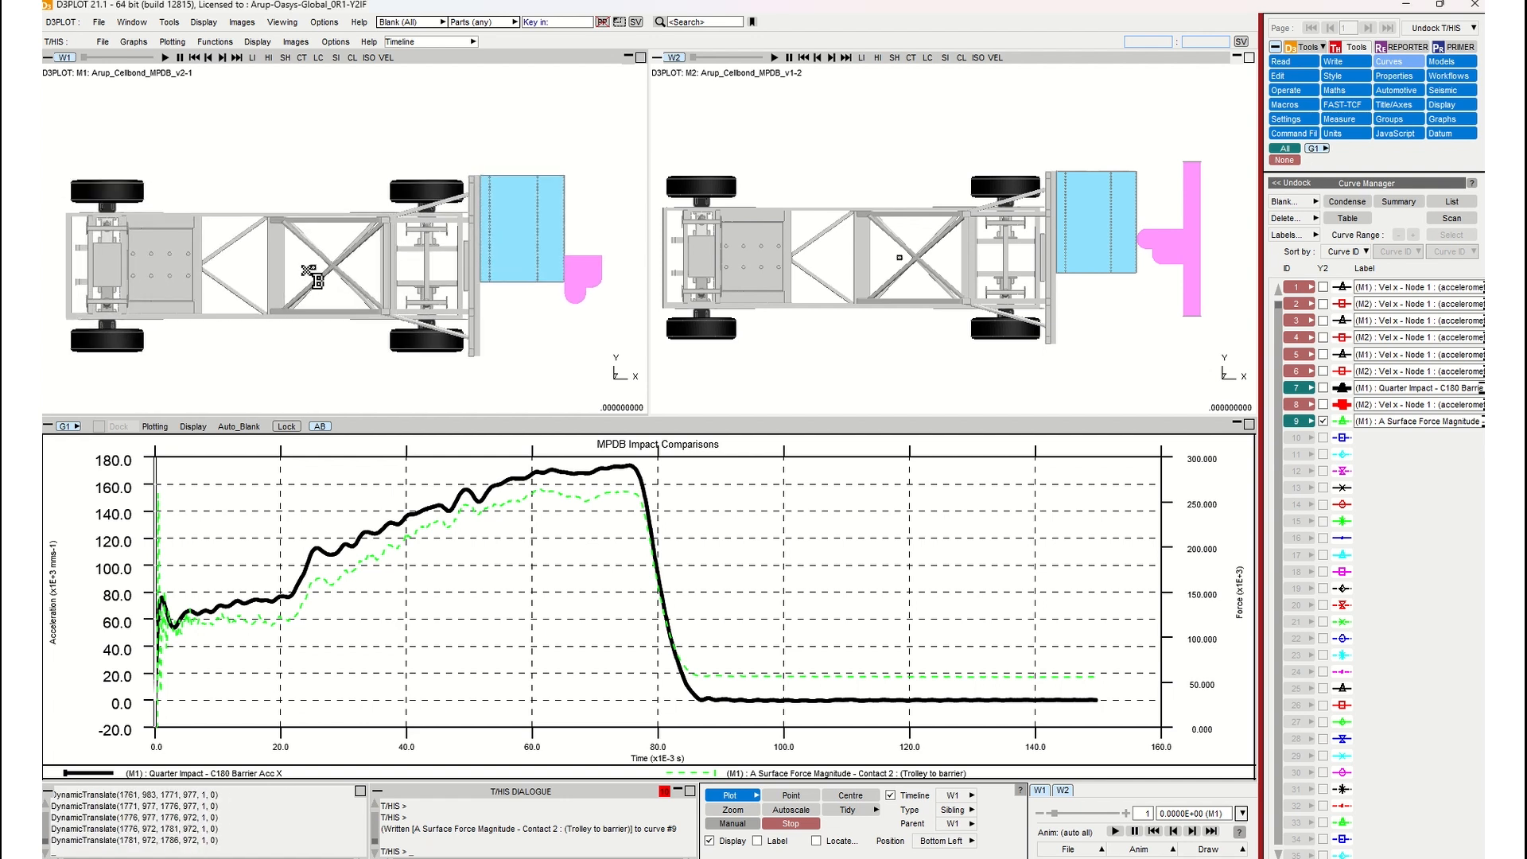
key(0)
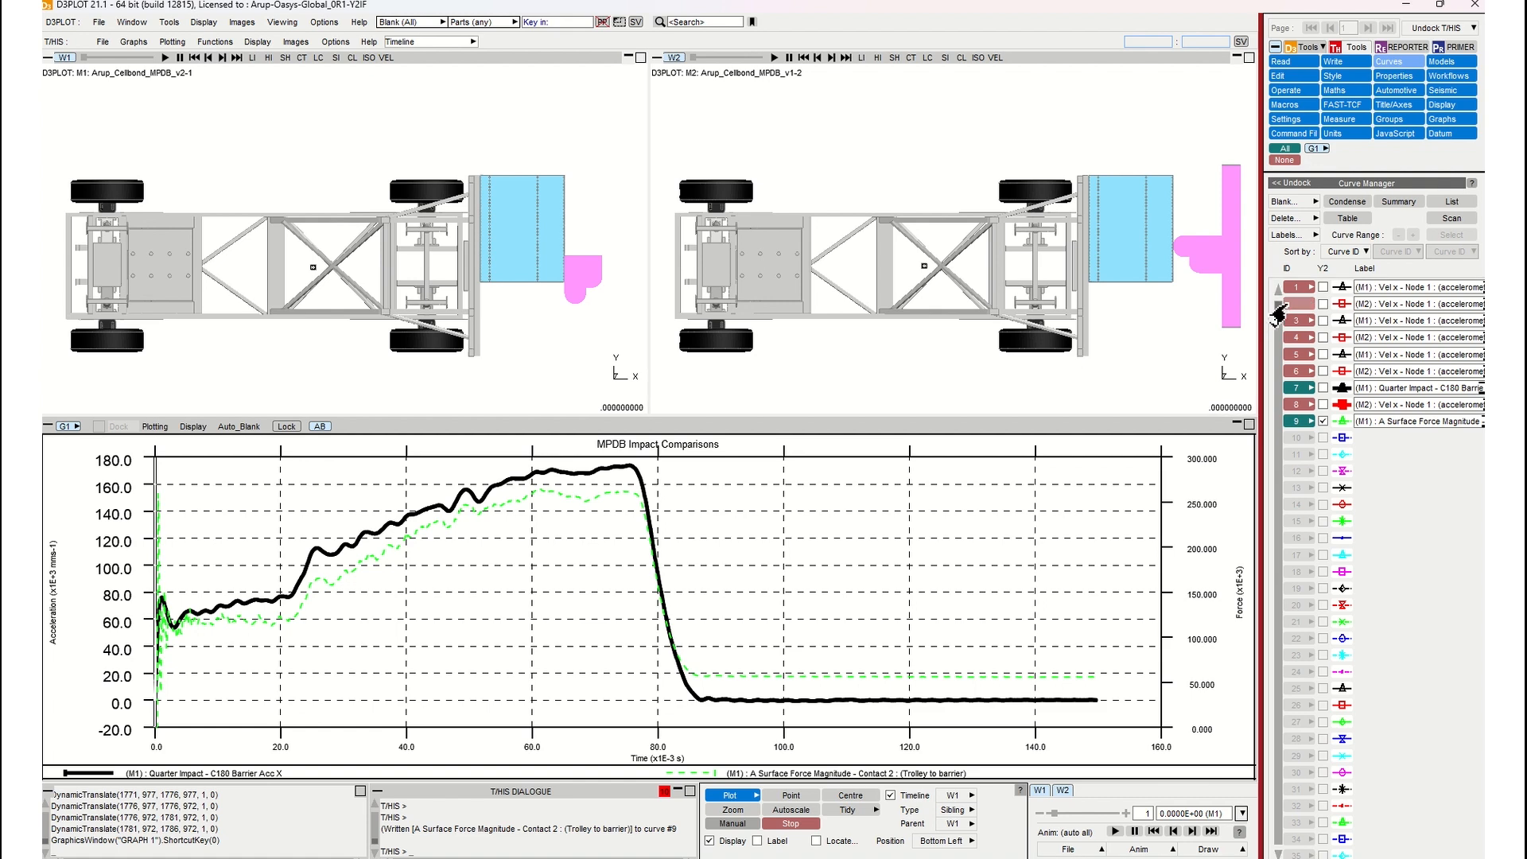
Remove the second Y axis and blank curve 7 to plot only the M1 contact force curve.
click(1392, 105)
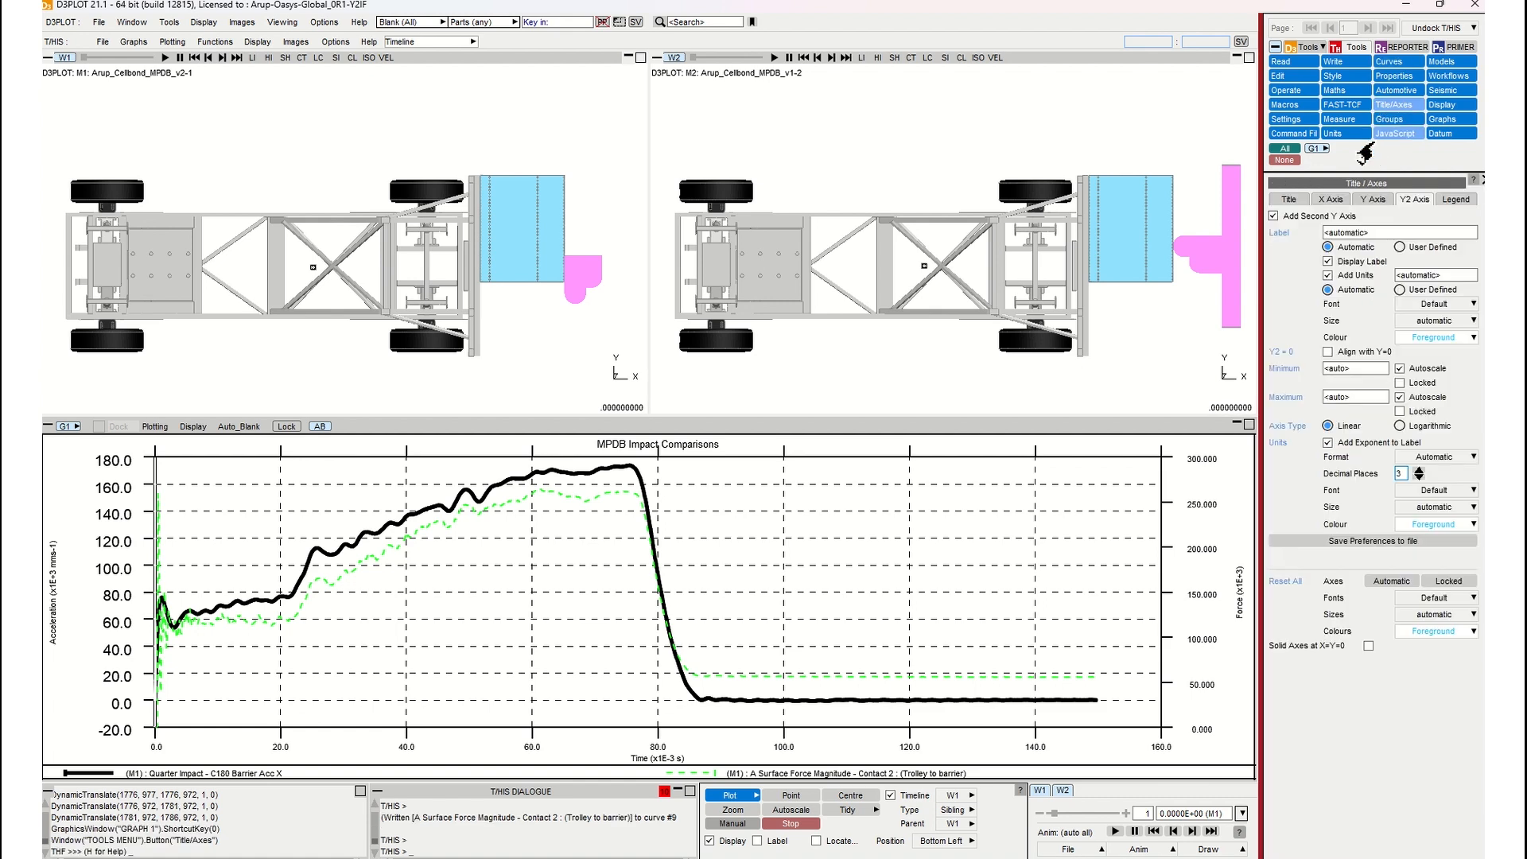
click(1272, 216)
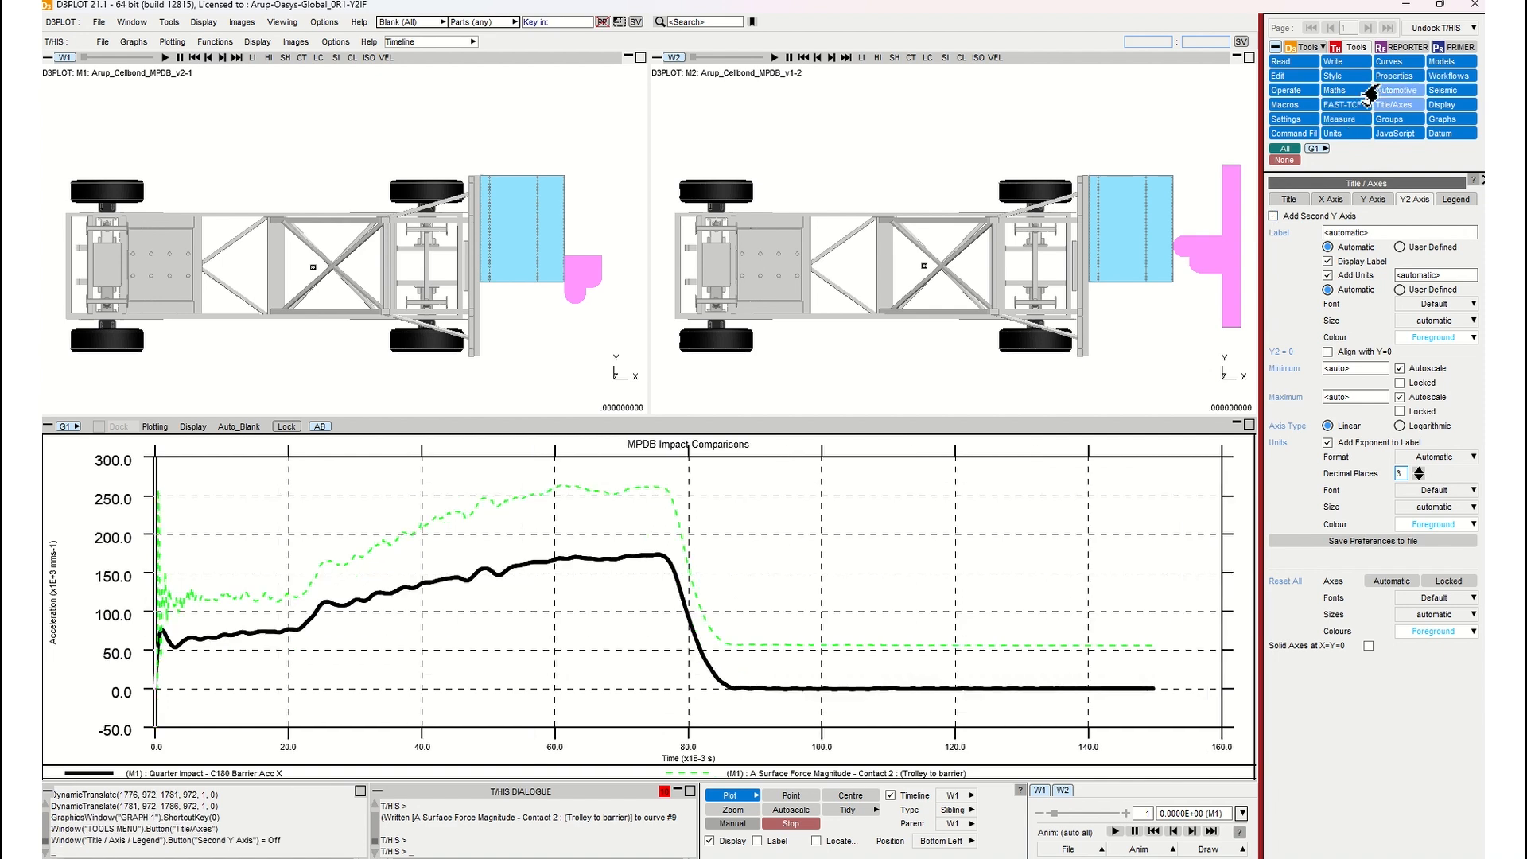
click(1390, 61)
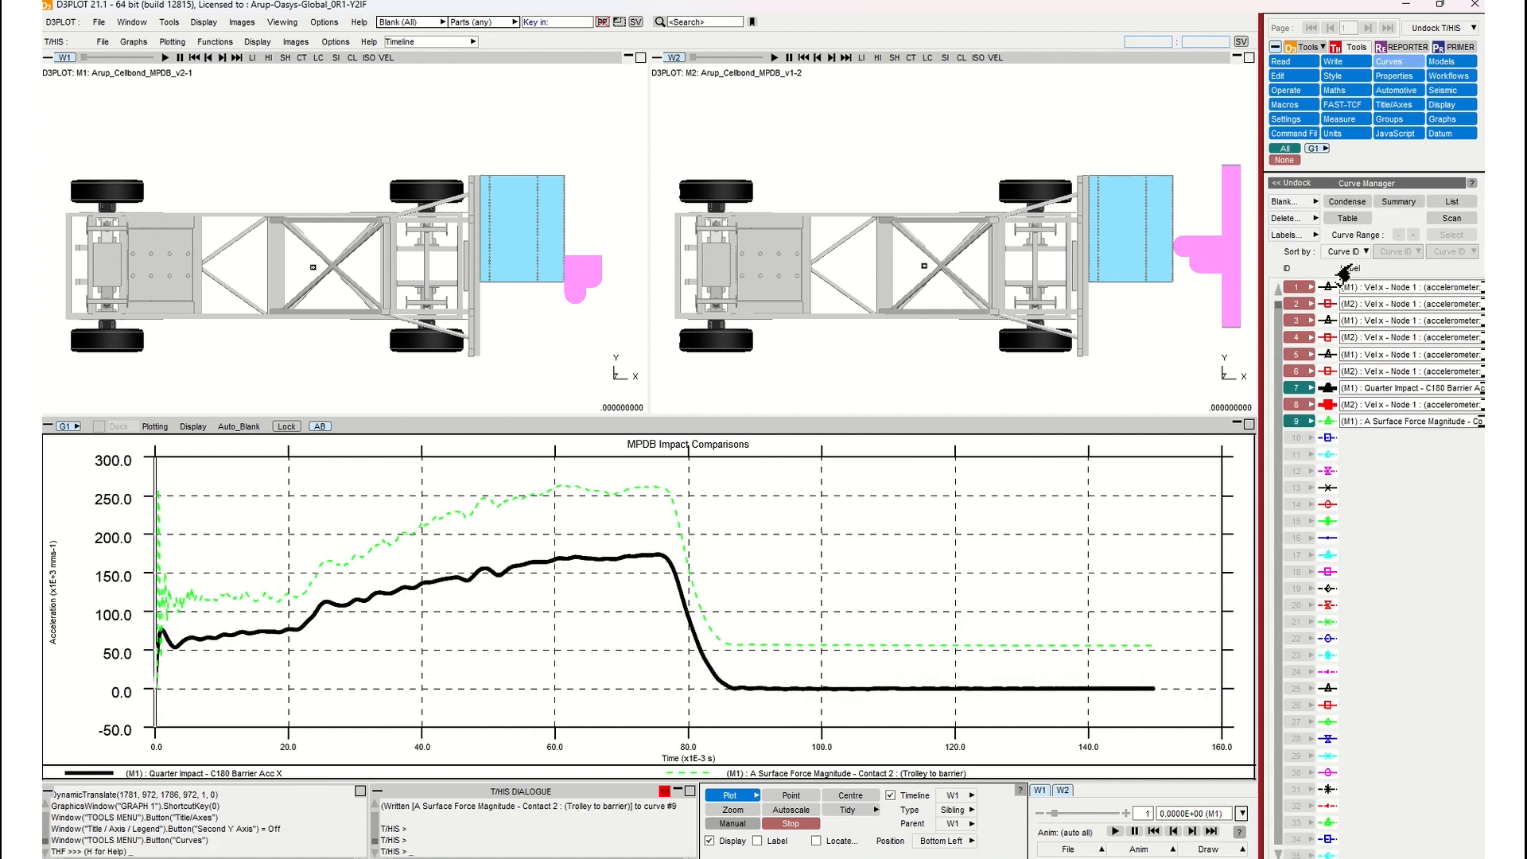
click(1292, 390)
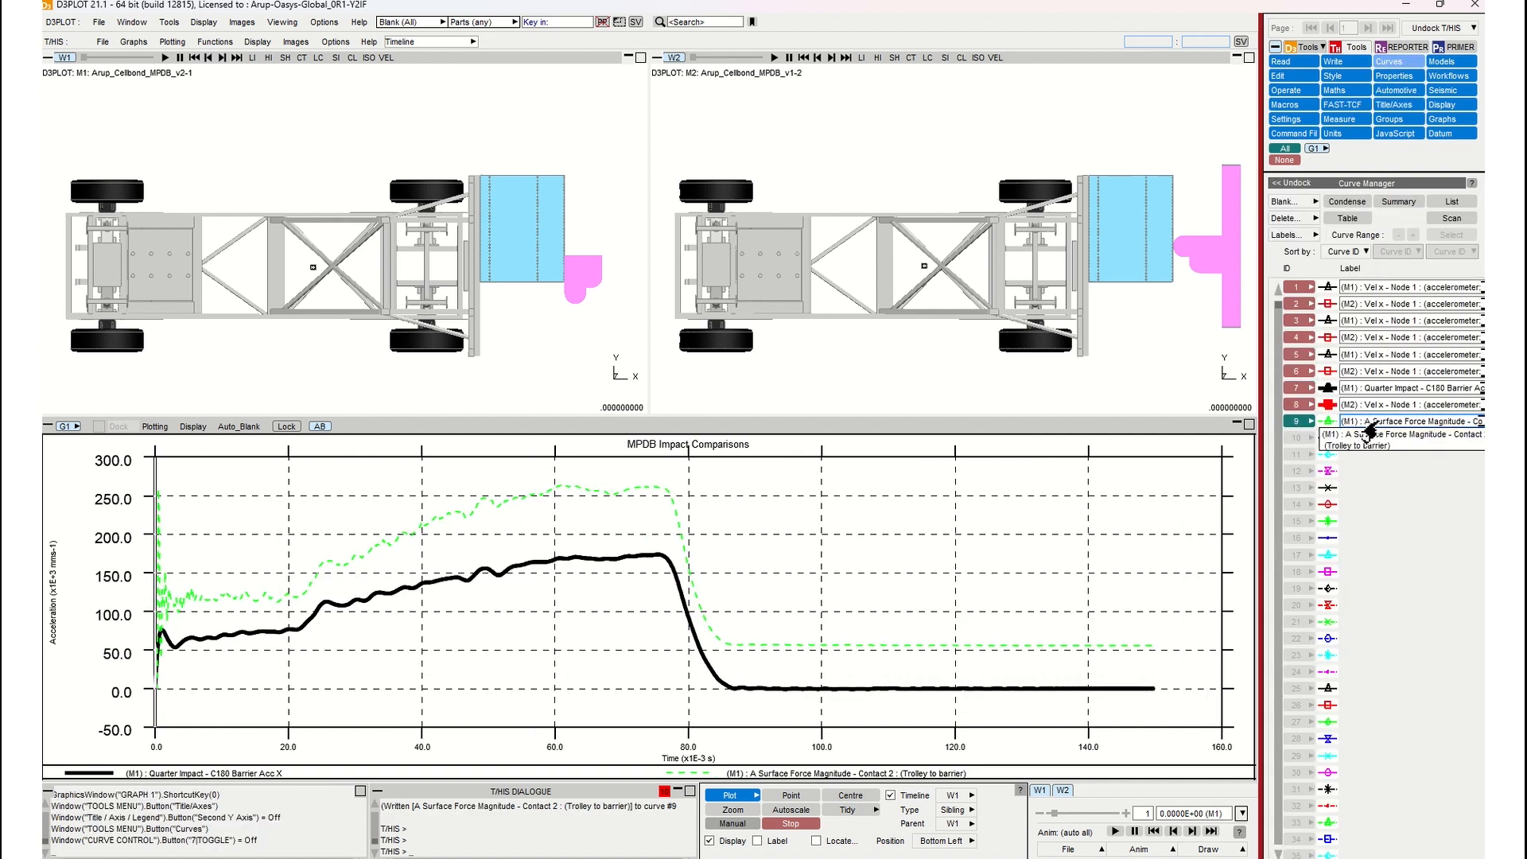
click(730, 795)
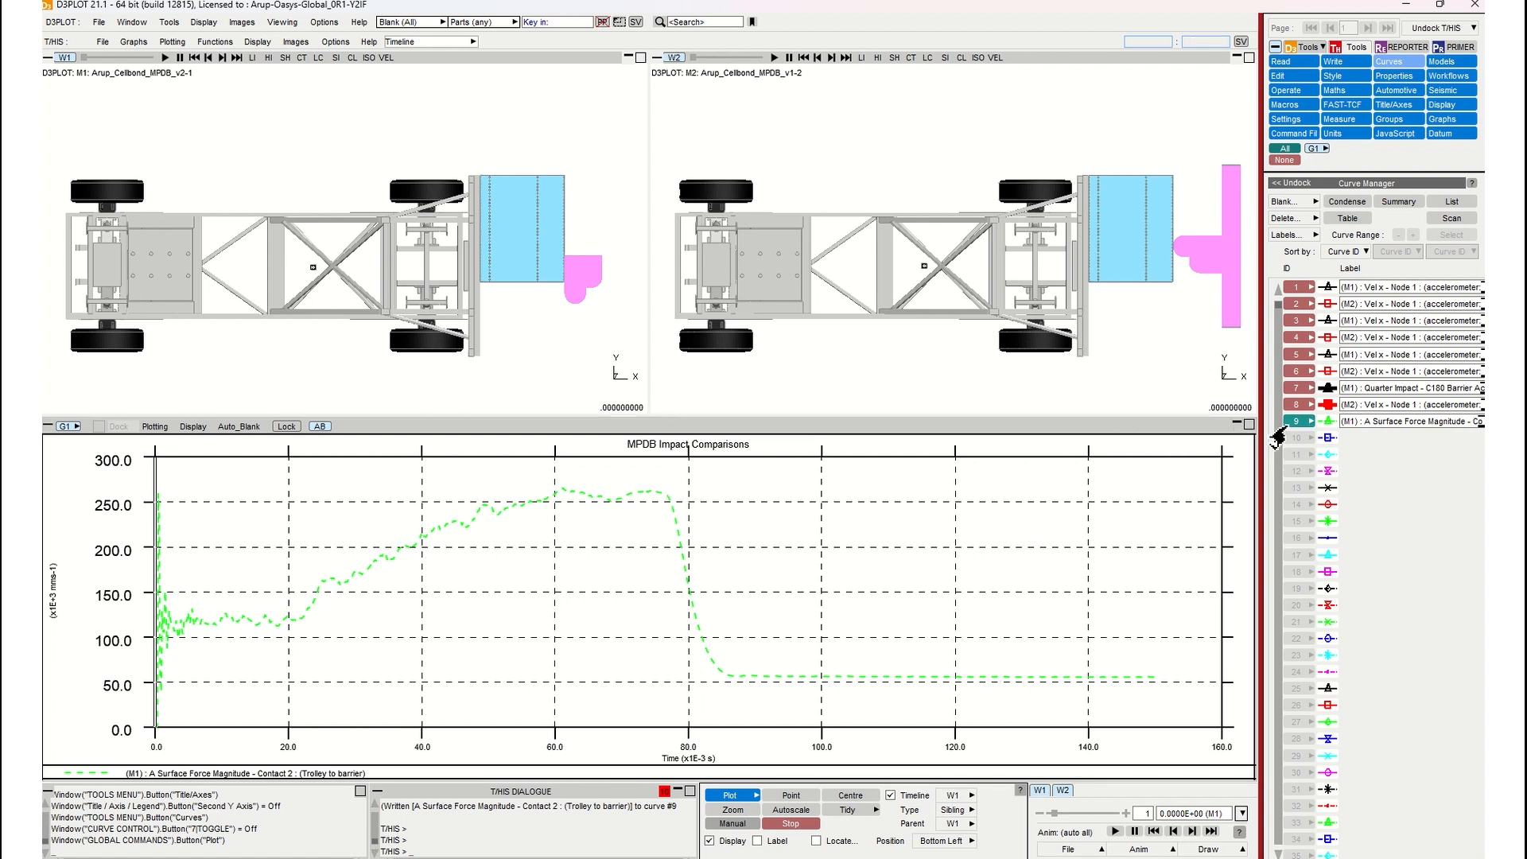
Unblank the M1 accelerometer velocity curve 1 and integrate it into a displacement curve.
click(1293, 288)
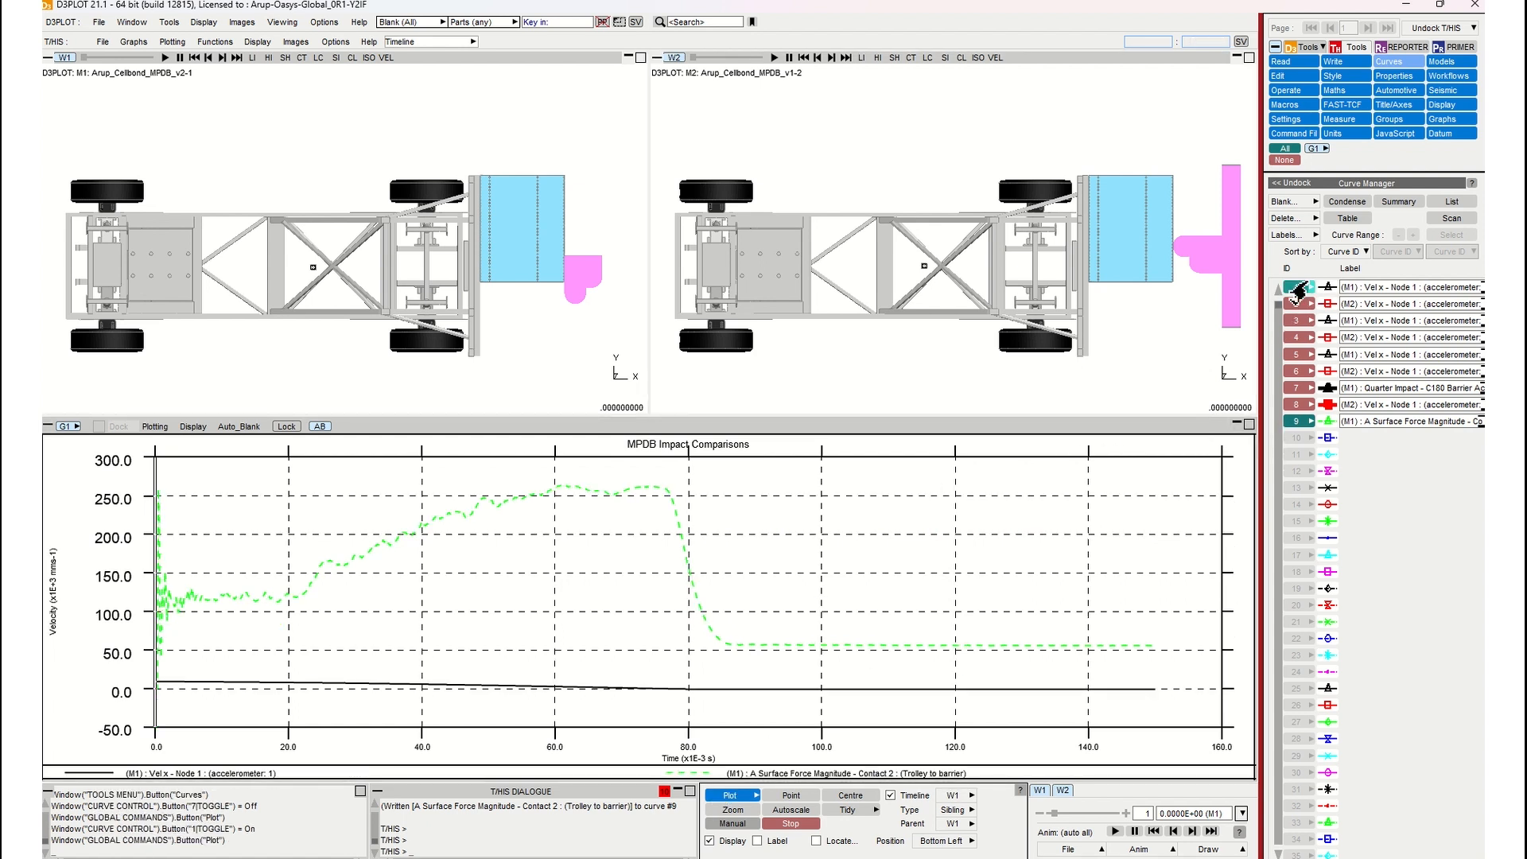
right_click(580, 689)
click(628, 561)
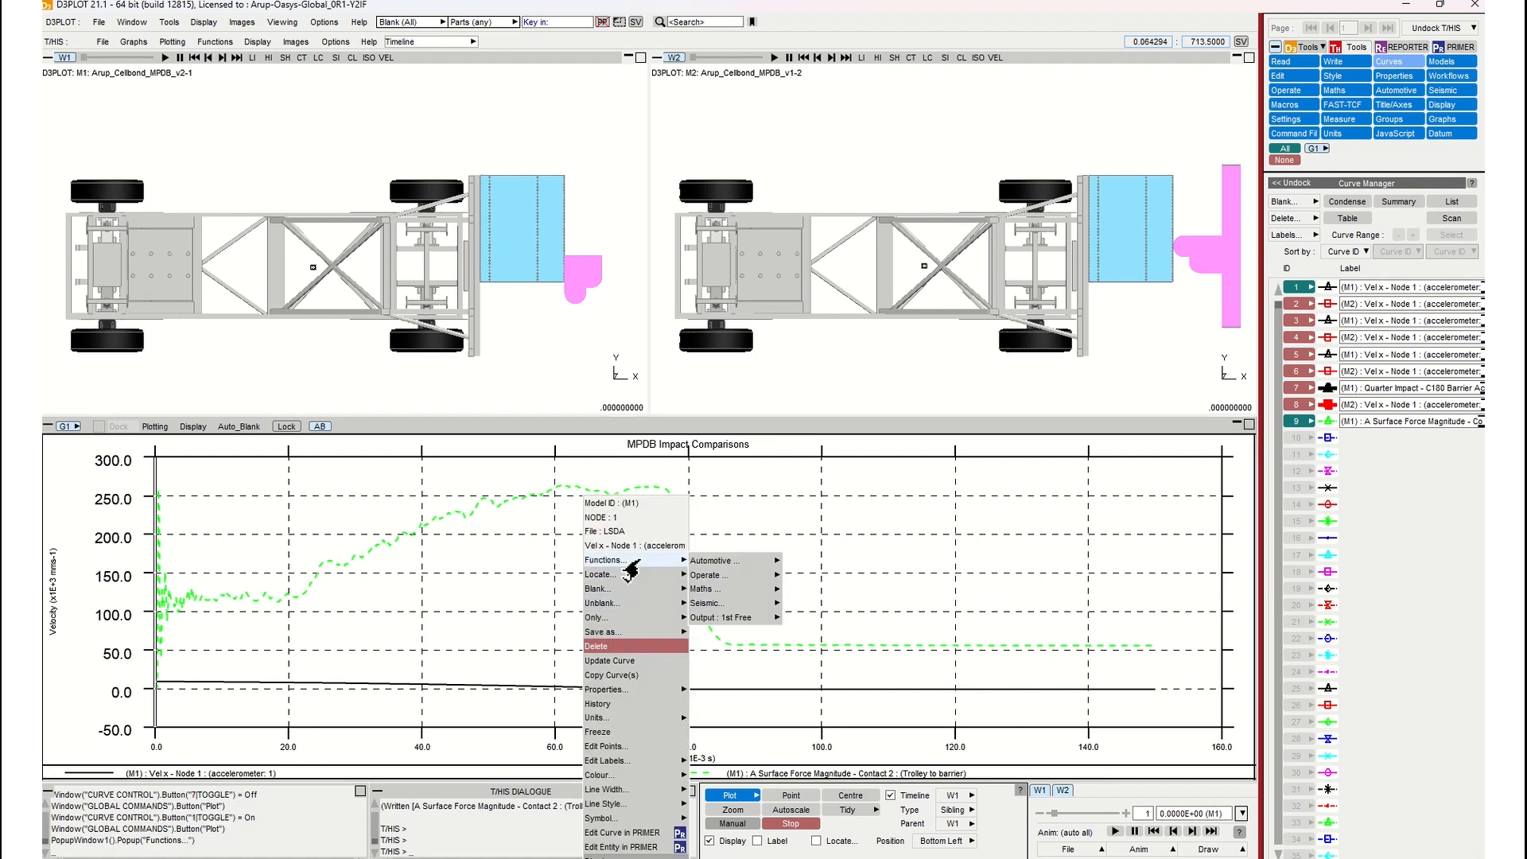
click(704, 576)
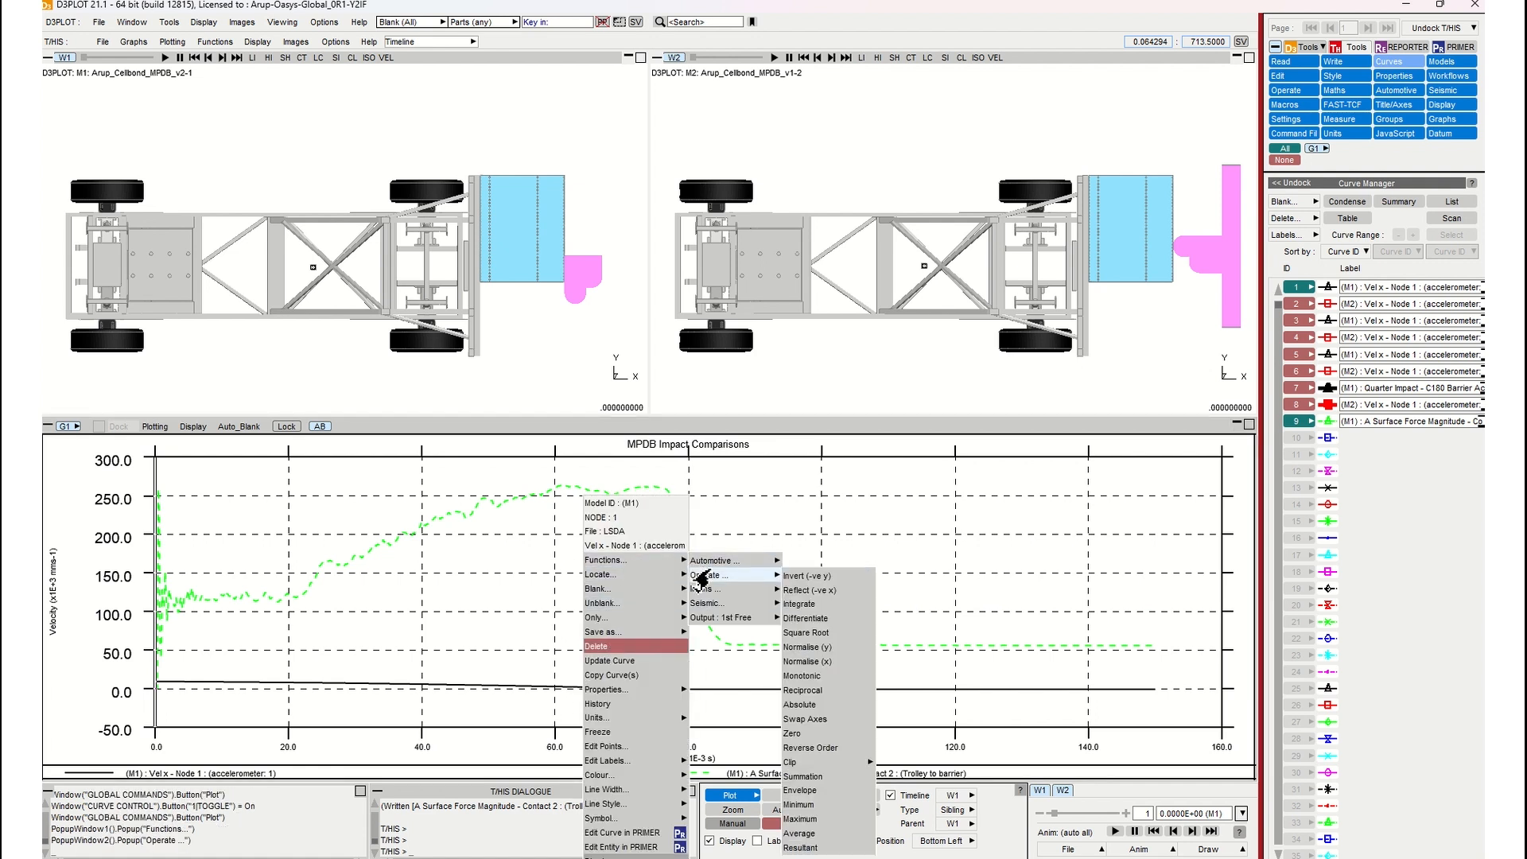
click(803, 605)
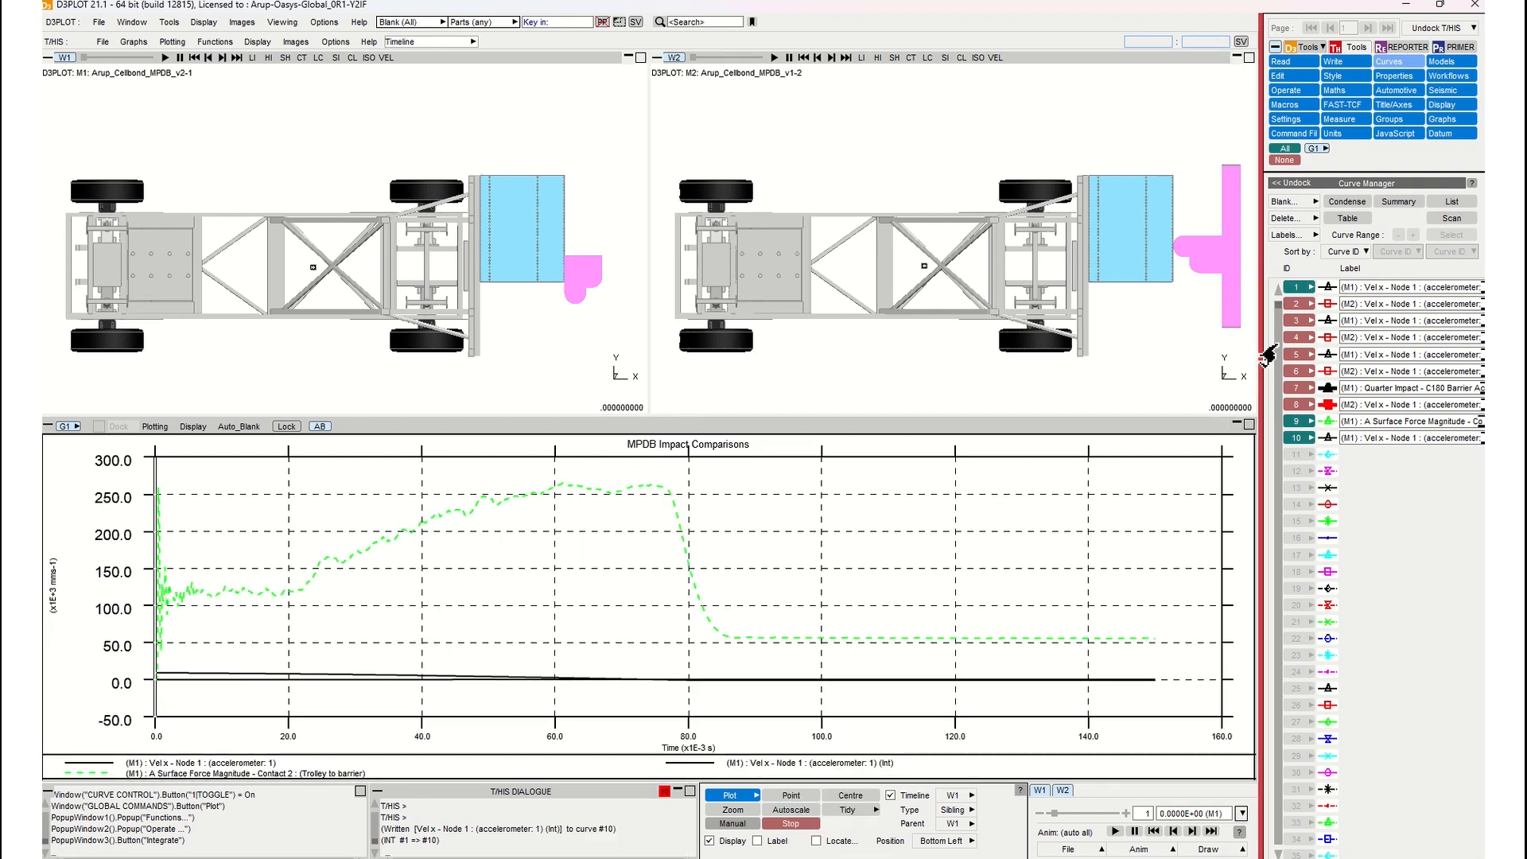
Blank curves 1 and 9 and plot only the integrated displacement curve 10.
click(1290, 290)
click(727, 795)
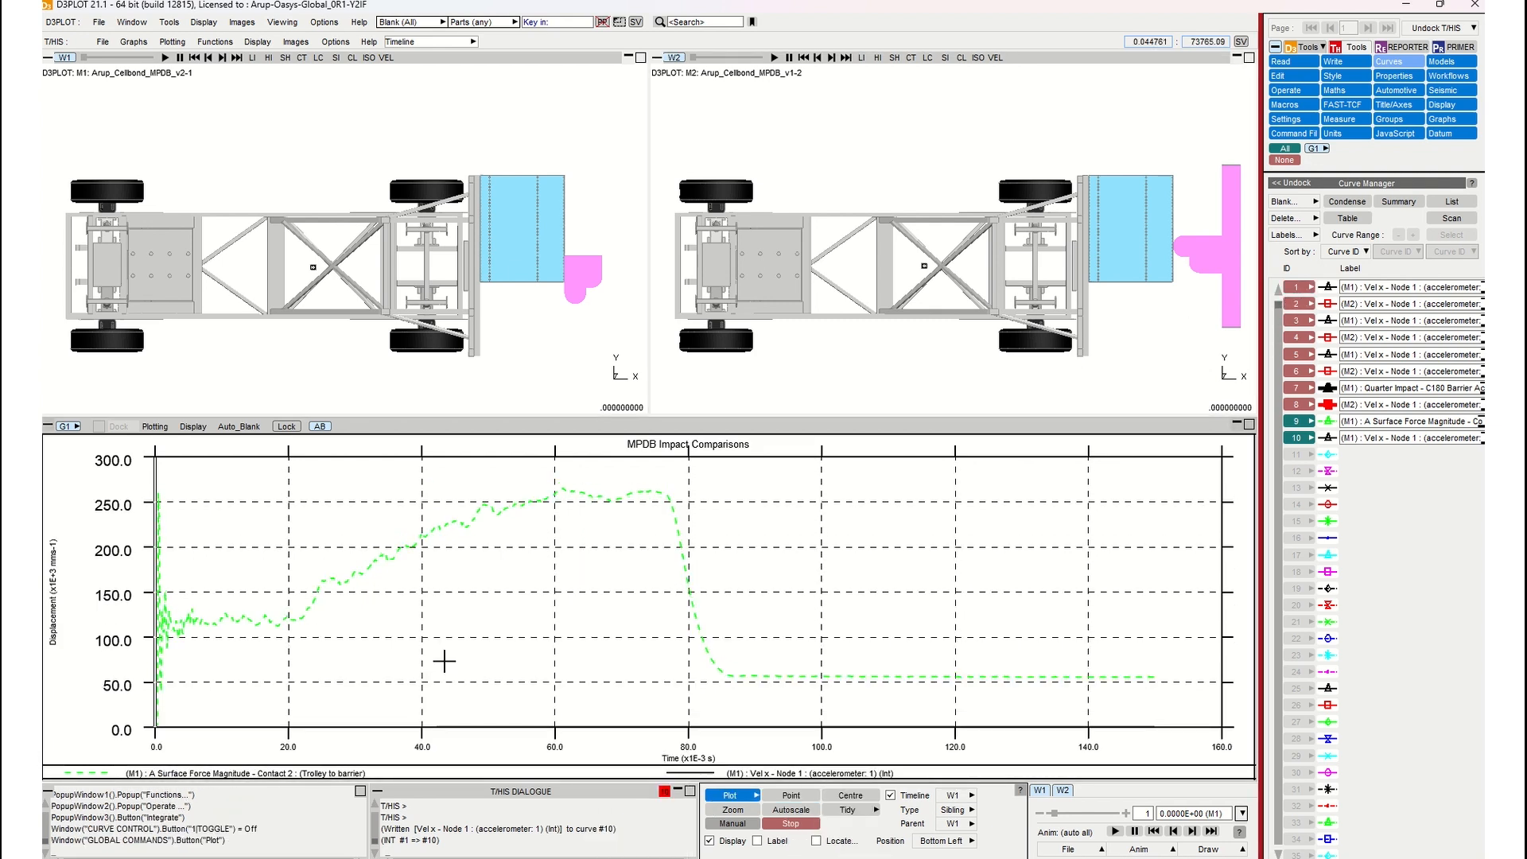
click(1293, 423)
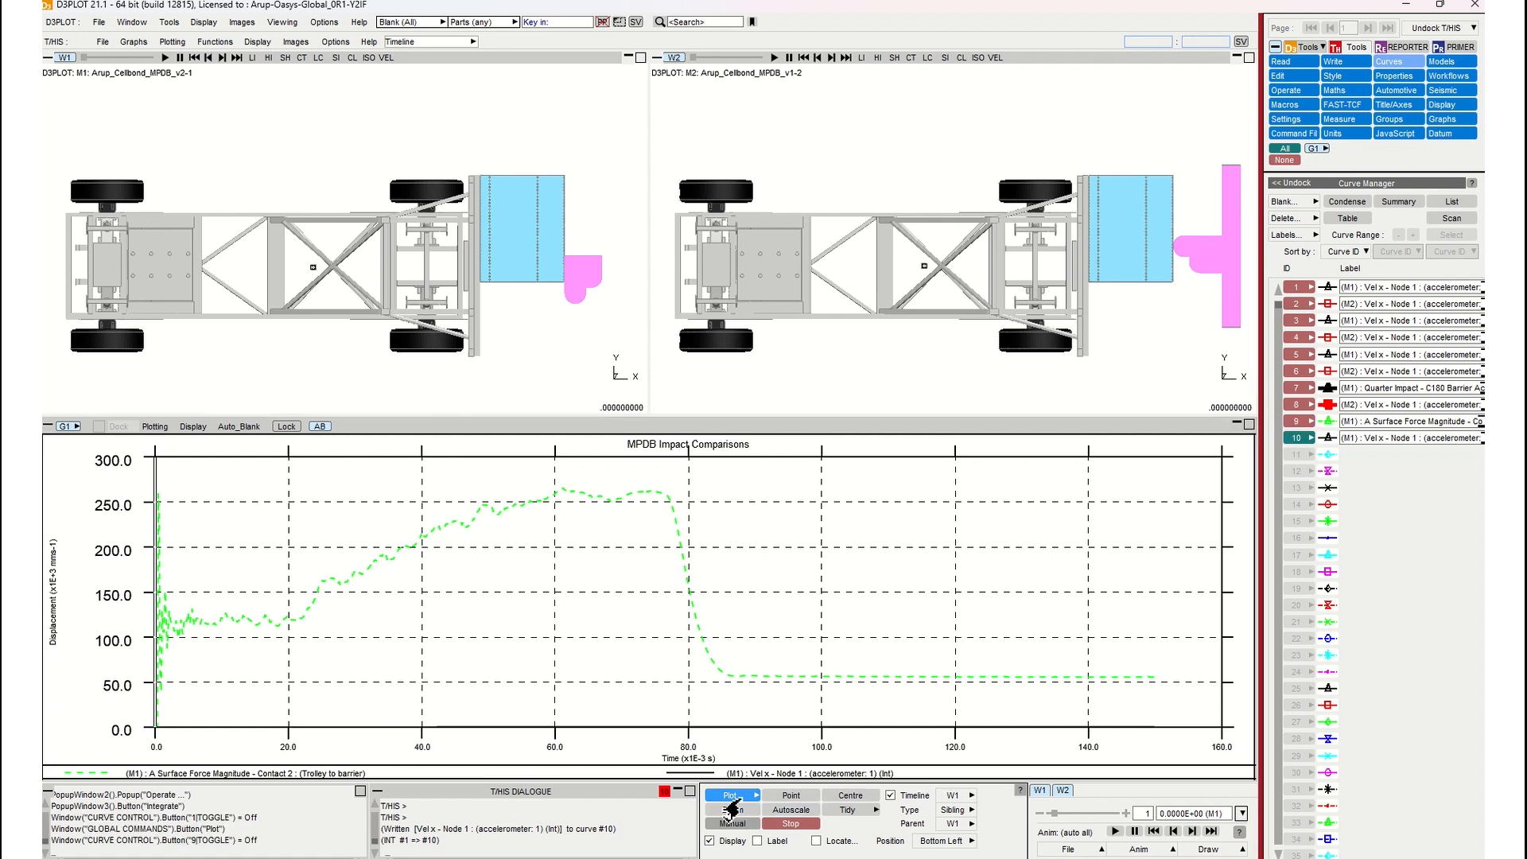
click(731, 799)
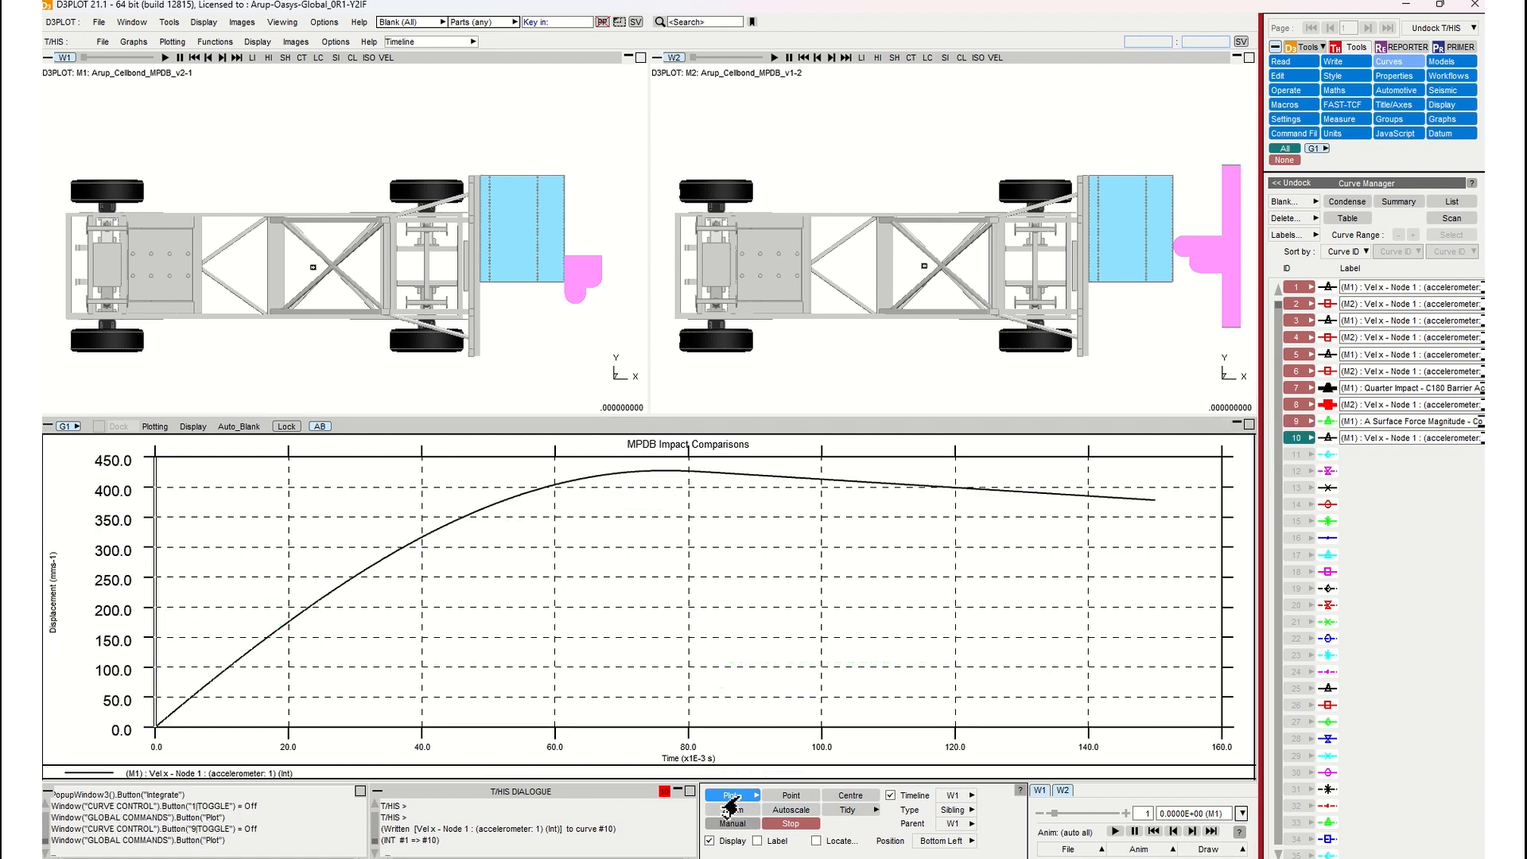
Unblank the contact force curve 9, blank displacement curve 10 and replot the graph.
click(1295, 421)
click(1296, 437)
click(711, 798)
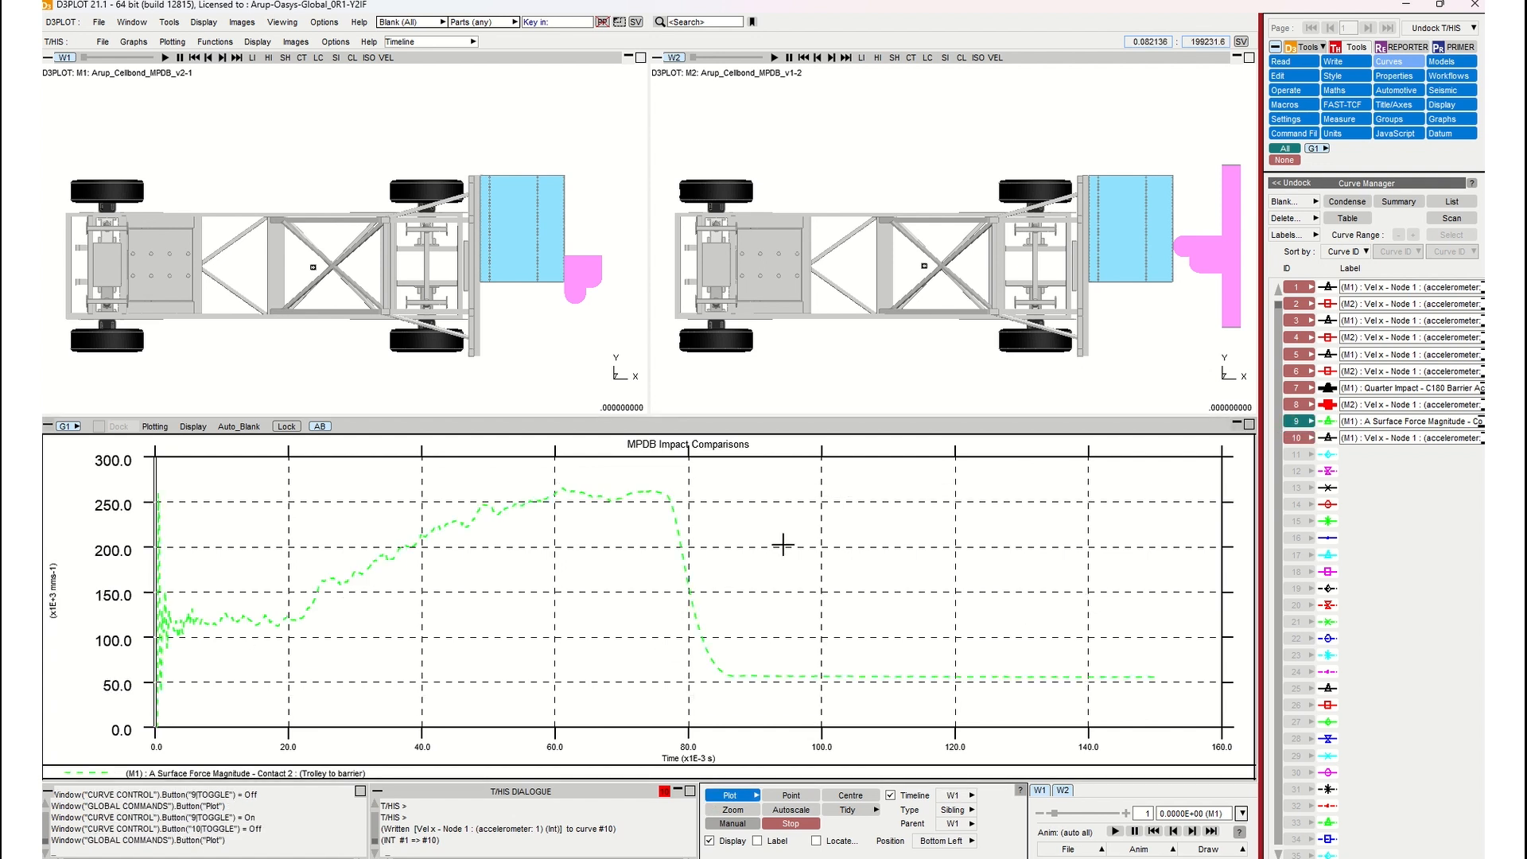
Combine displacement curve 10 as group 1 with contact force curve 9 as group 2 using the COM operation.
click(1284, 90)
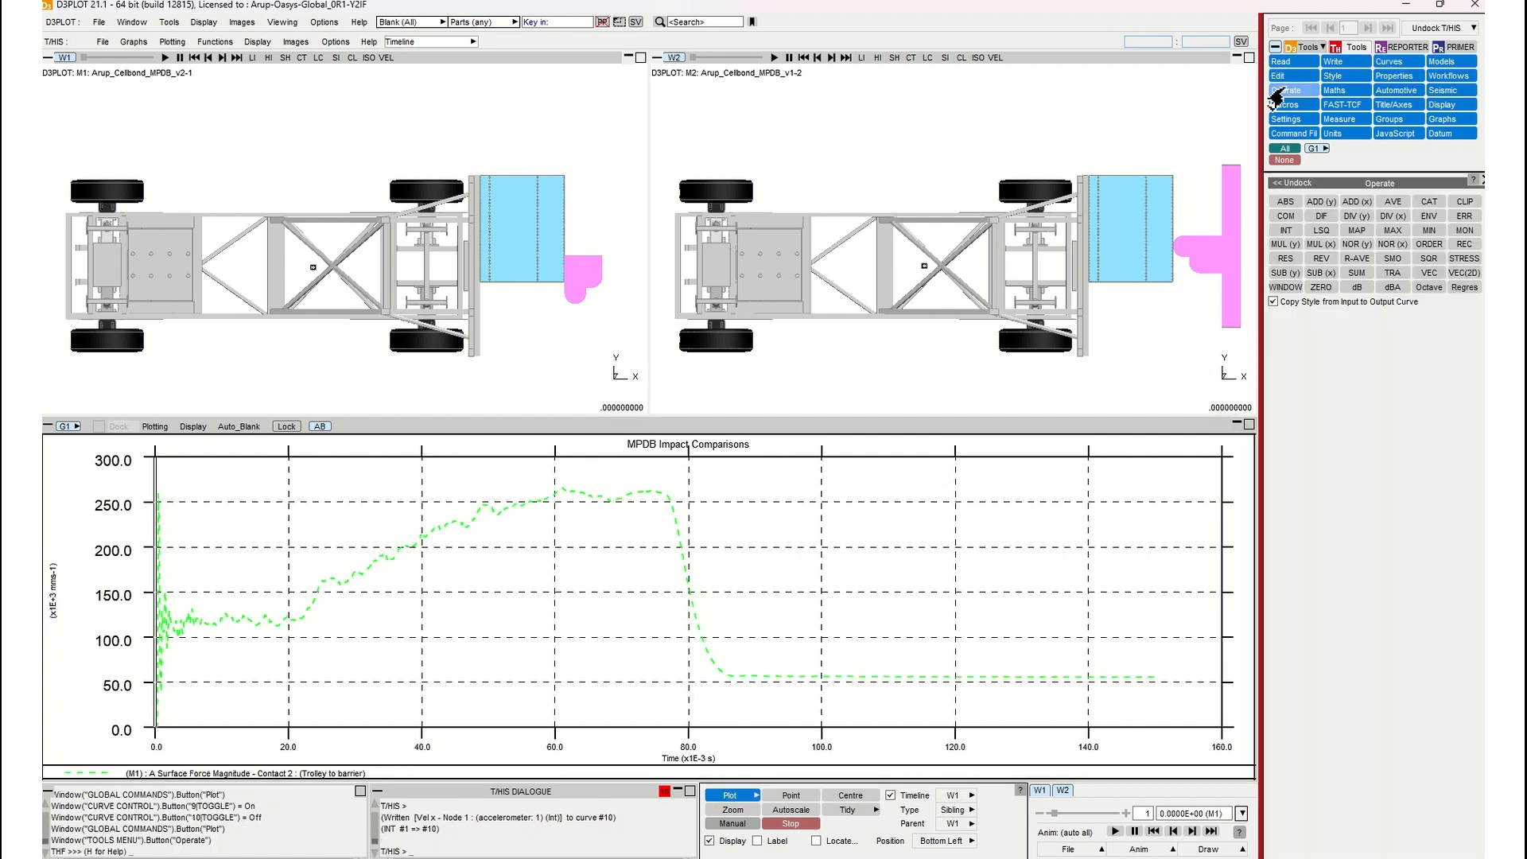
click(1285, 216)
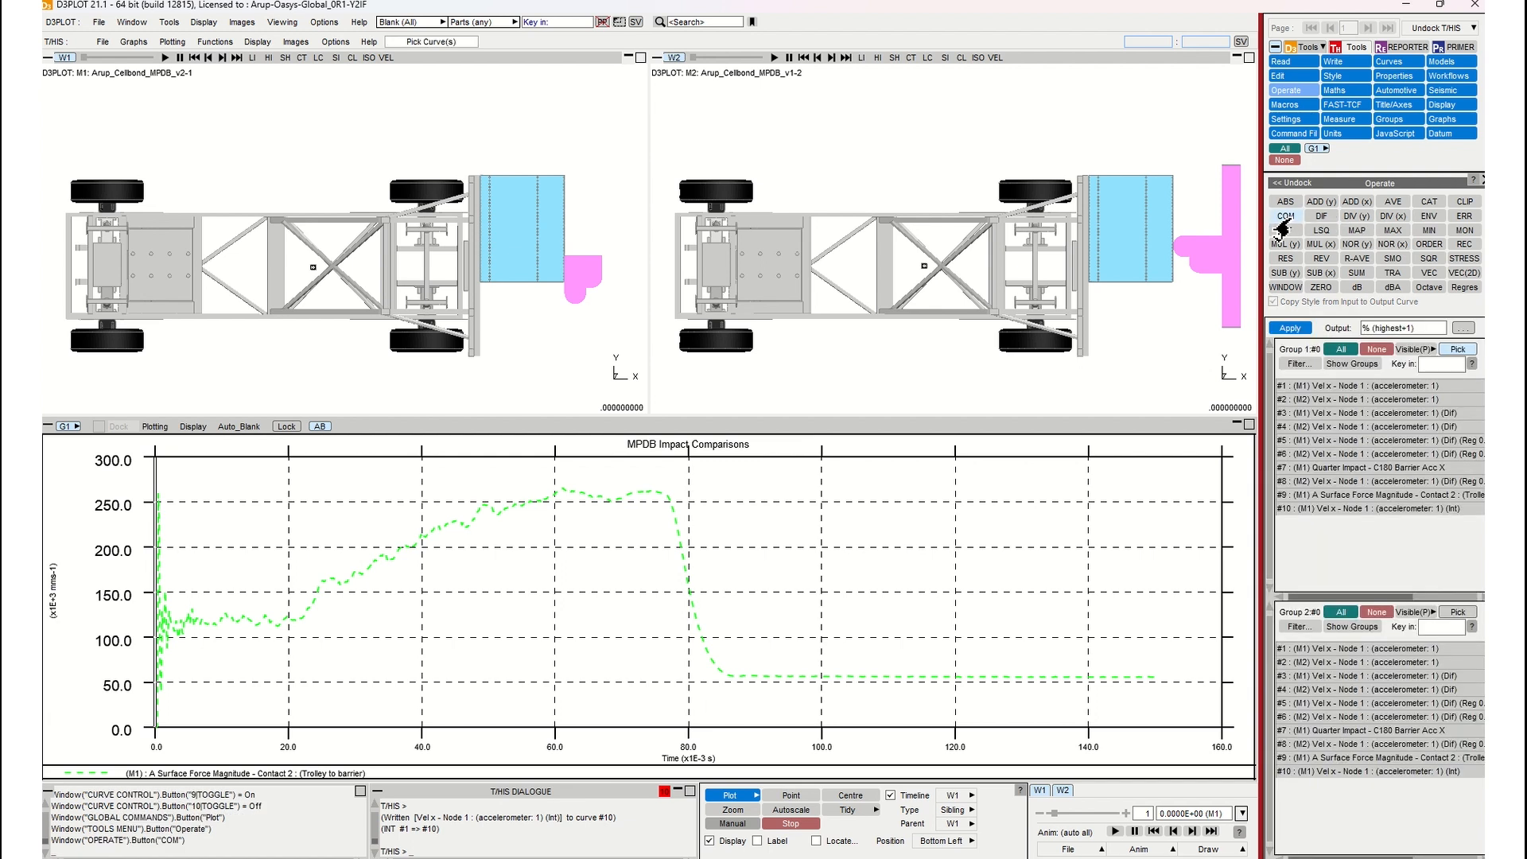
click(1355, 513)
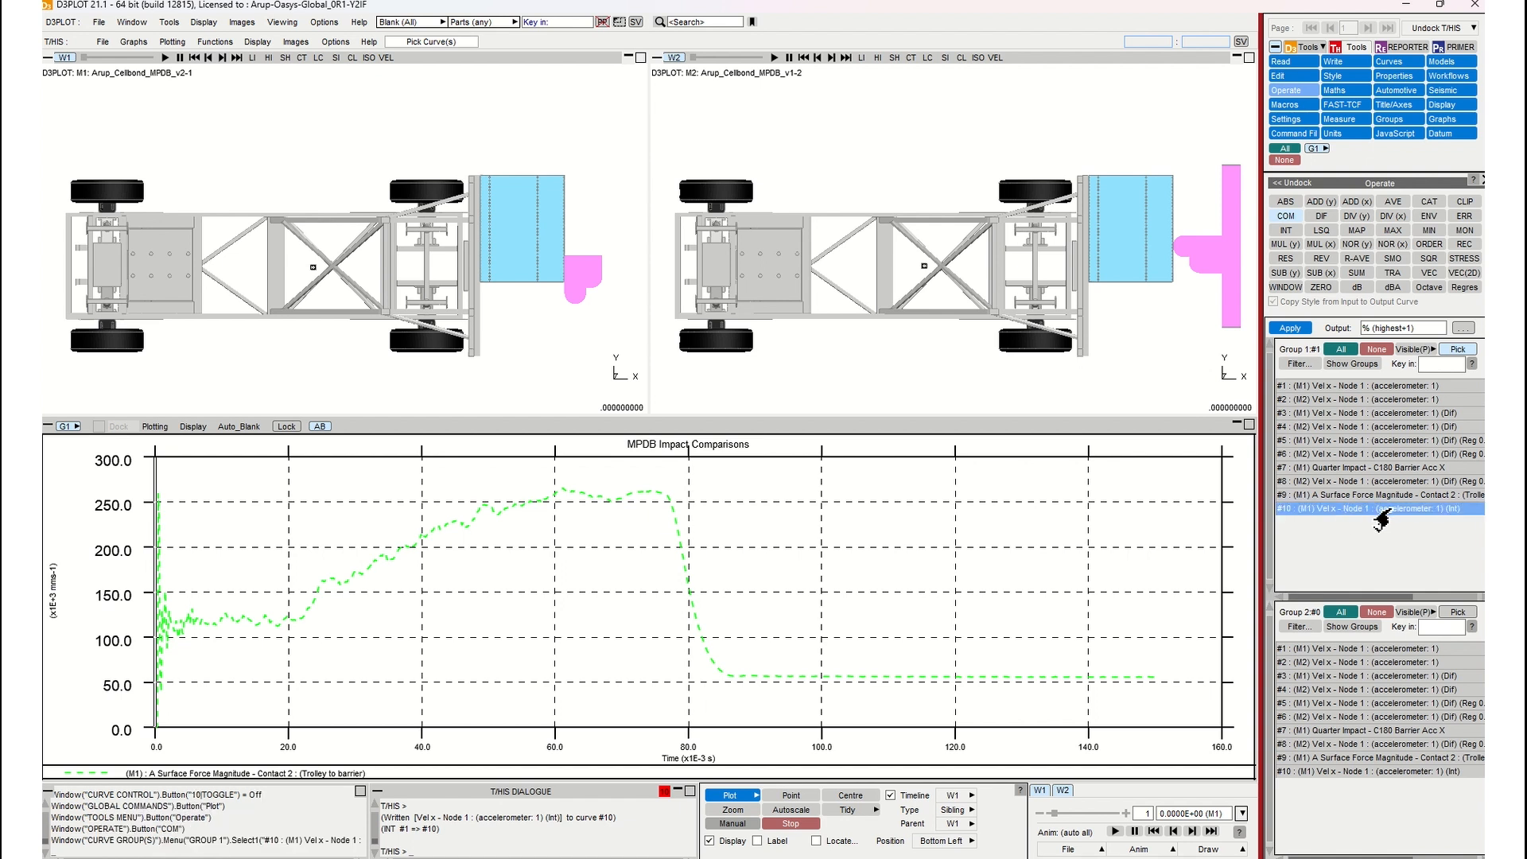
click(1311, 758)
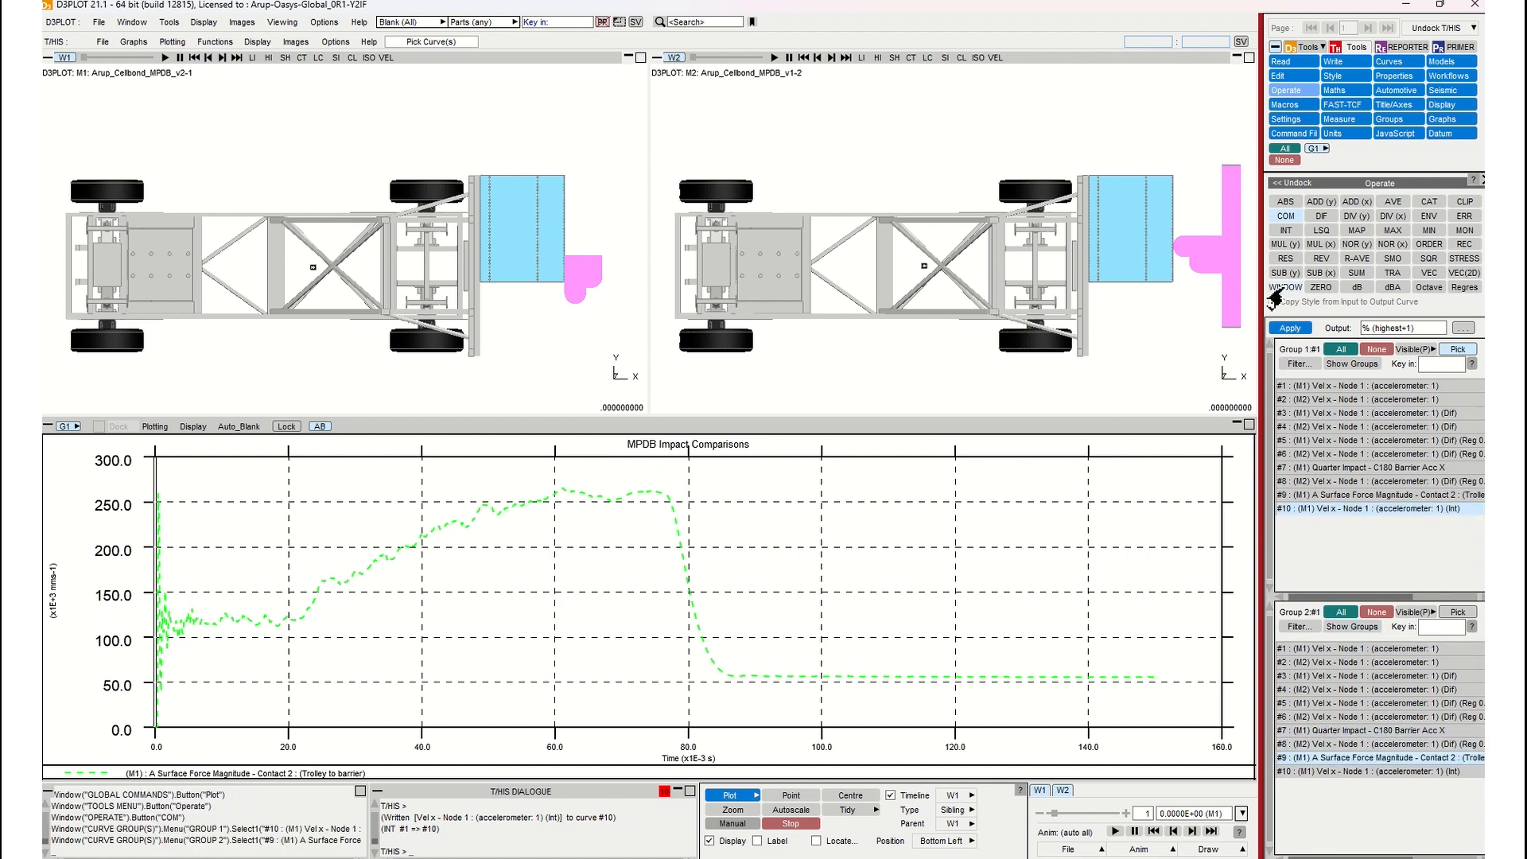
click(1282, 328)
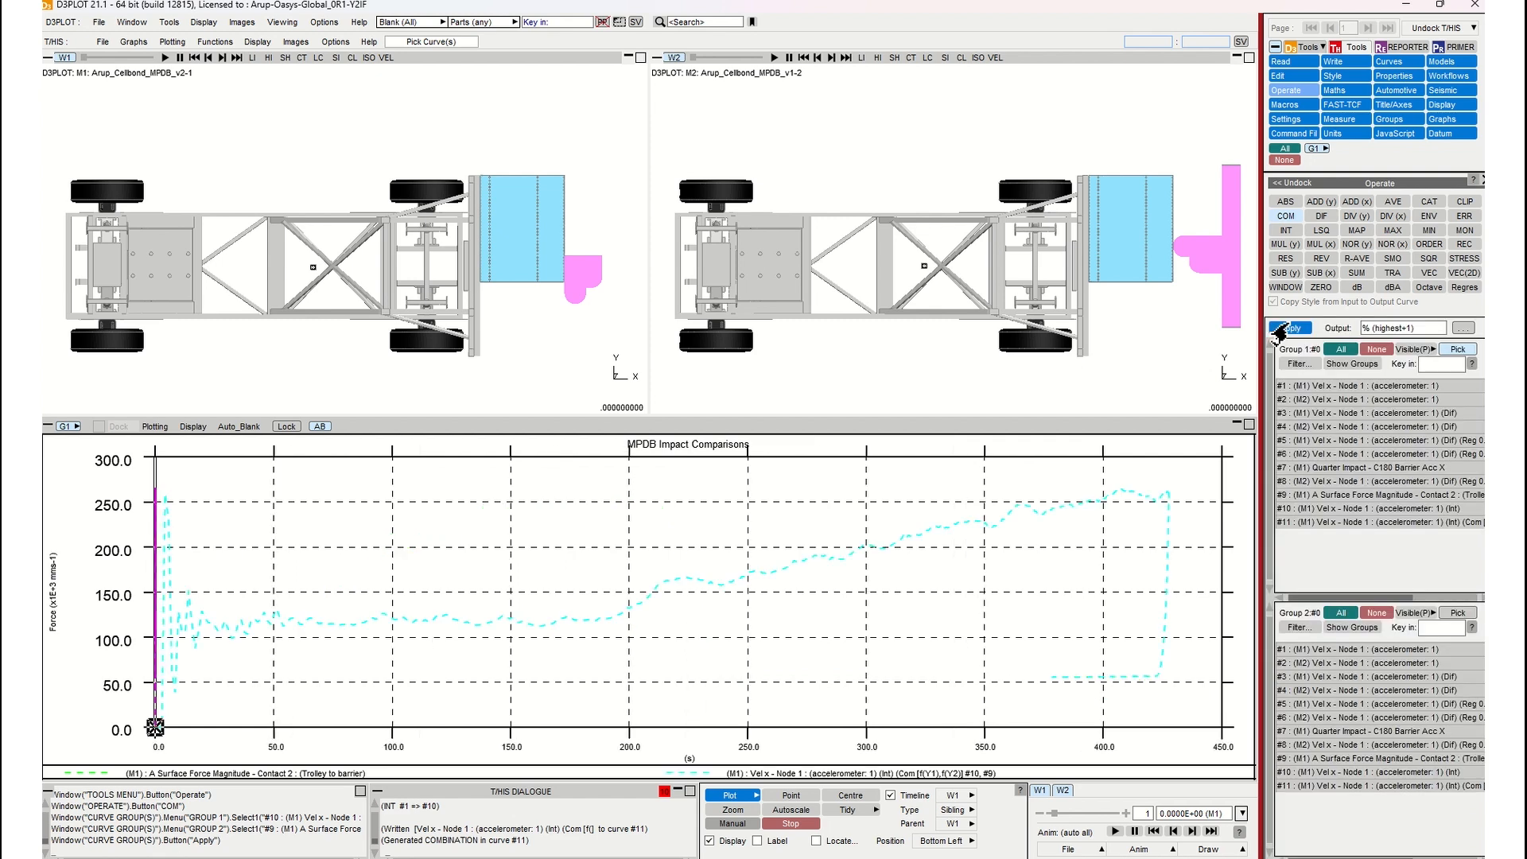
Blank the contact force curve 9 and plot only the combined force-displacement curve 11.
click(1389, 61)
click(1297, 420)
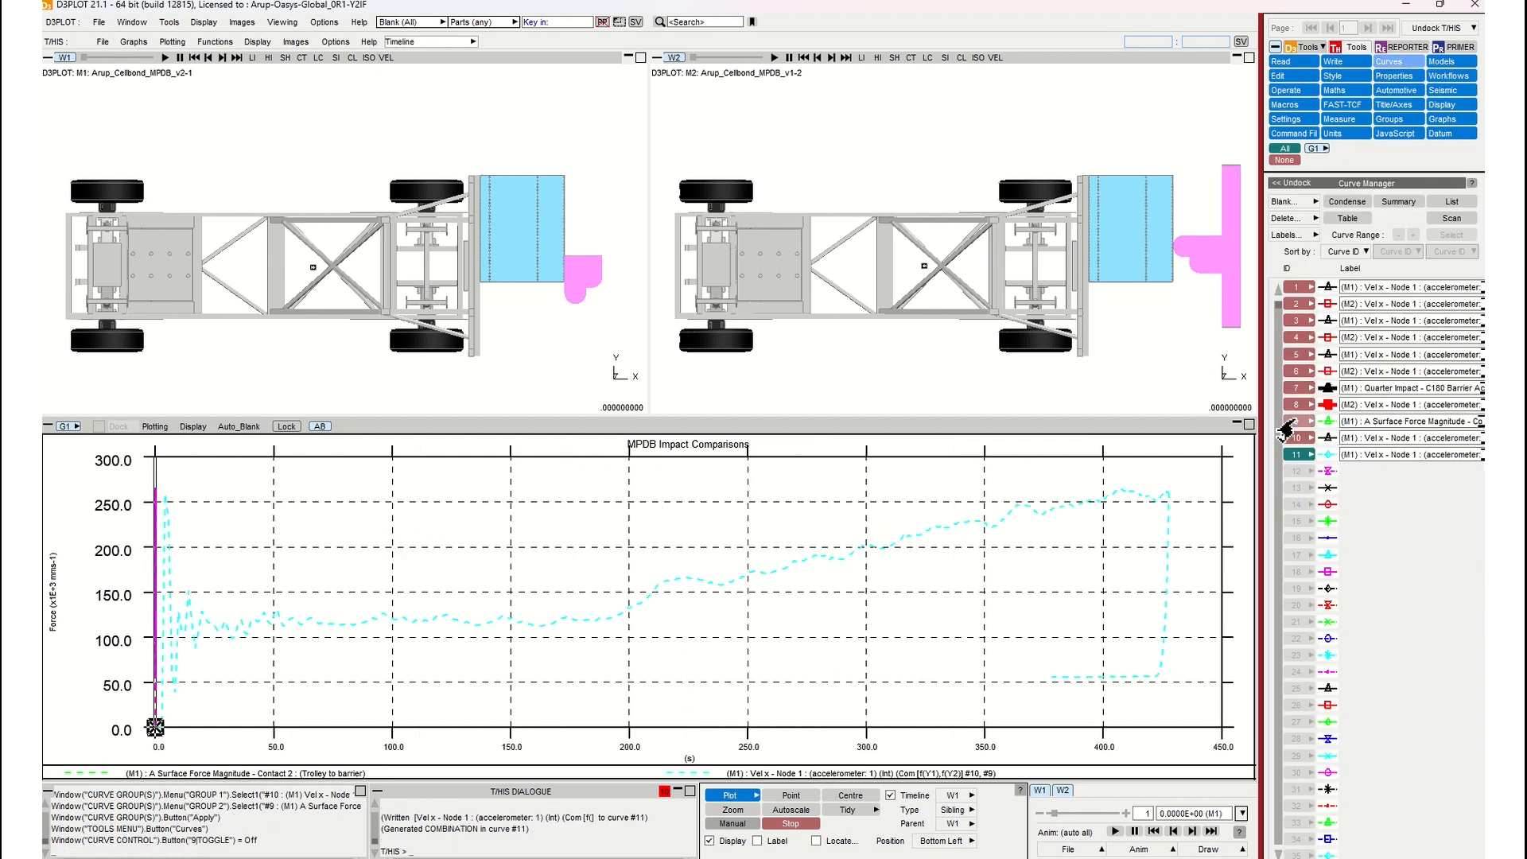
click(731, 796)
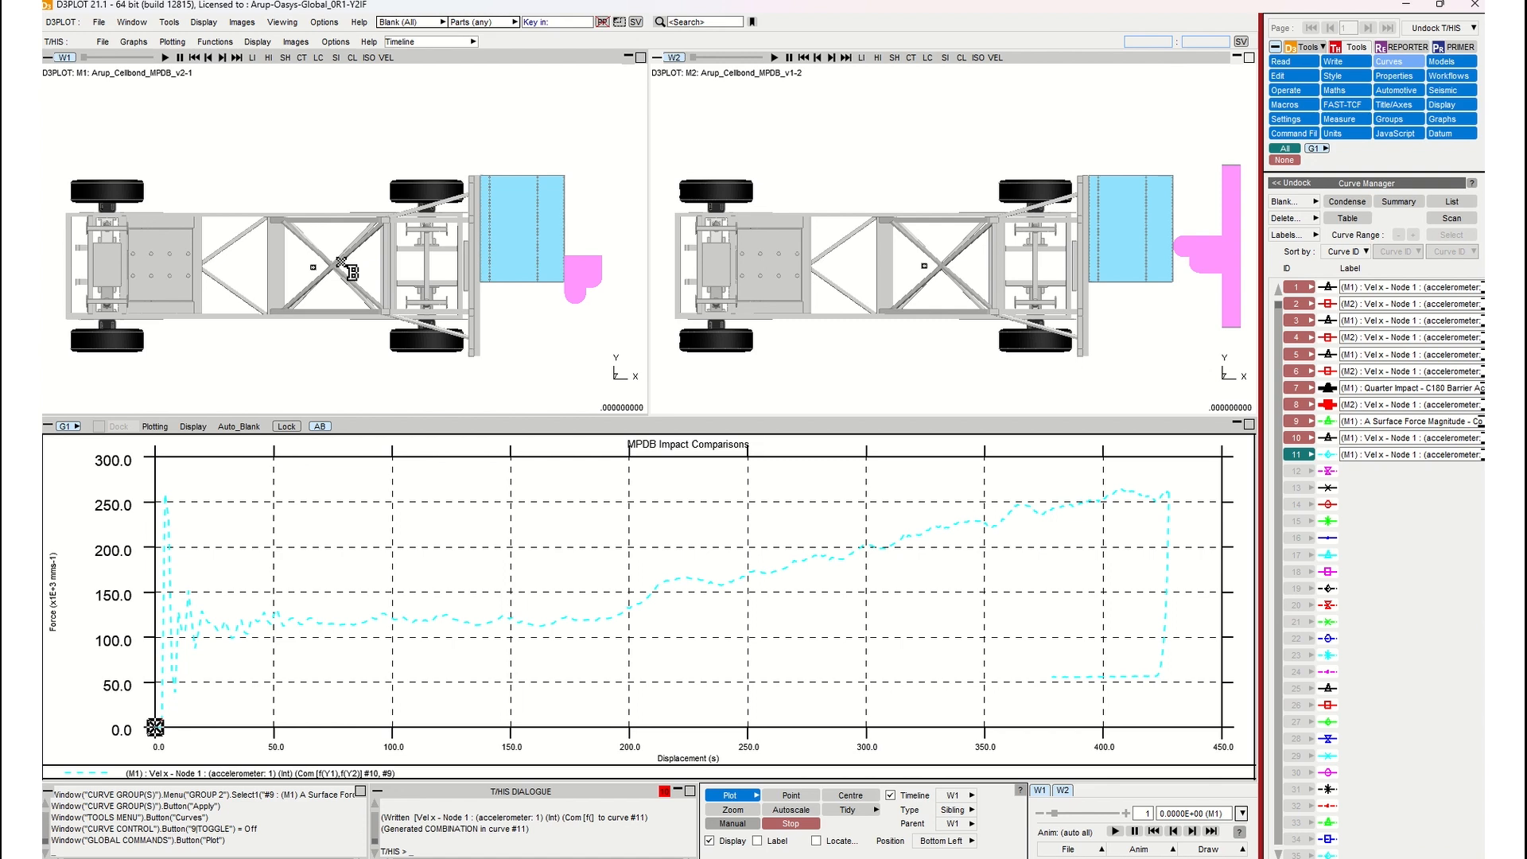
Step both models forward through the impact states to follow the barrier deformation with the marker on the force-displacement curve.
key(Right)
key(Right)
key(Right)
key(Right)
key(Right)
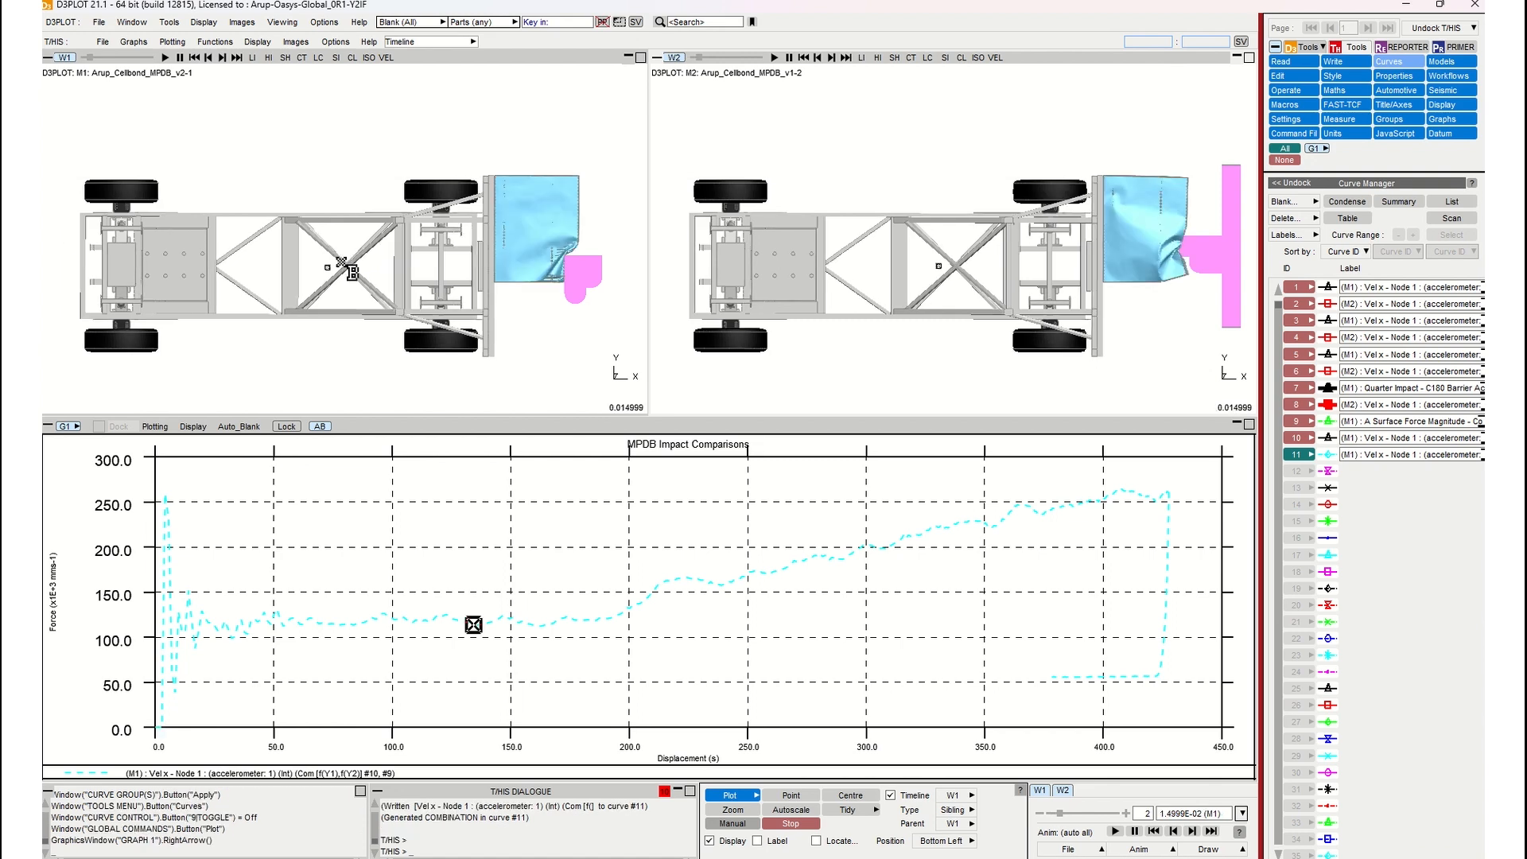
key(Right)
key(Right)
key(Right)
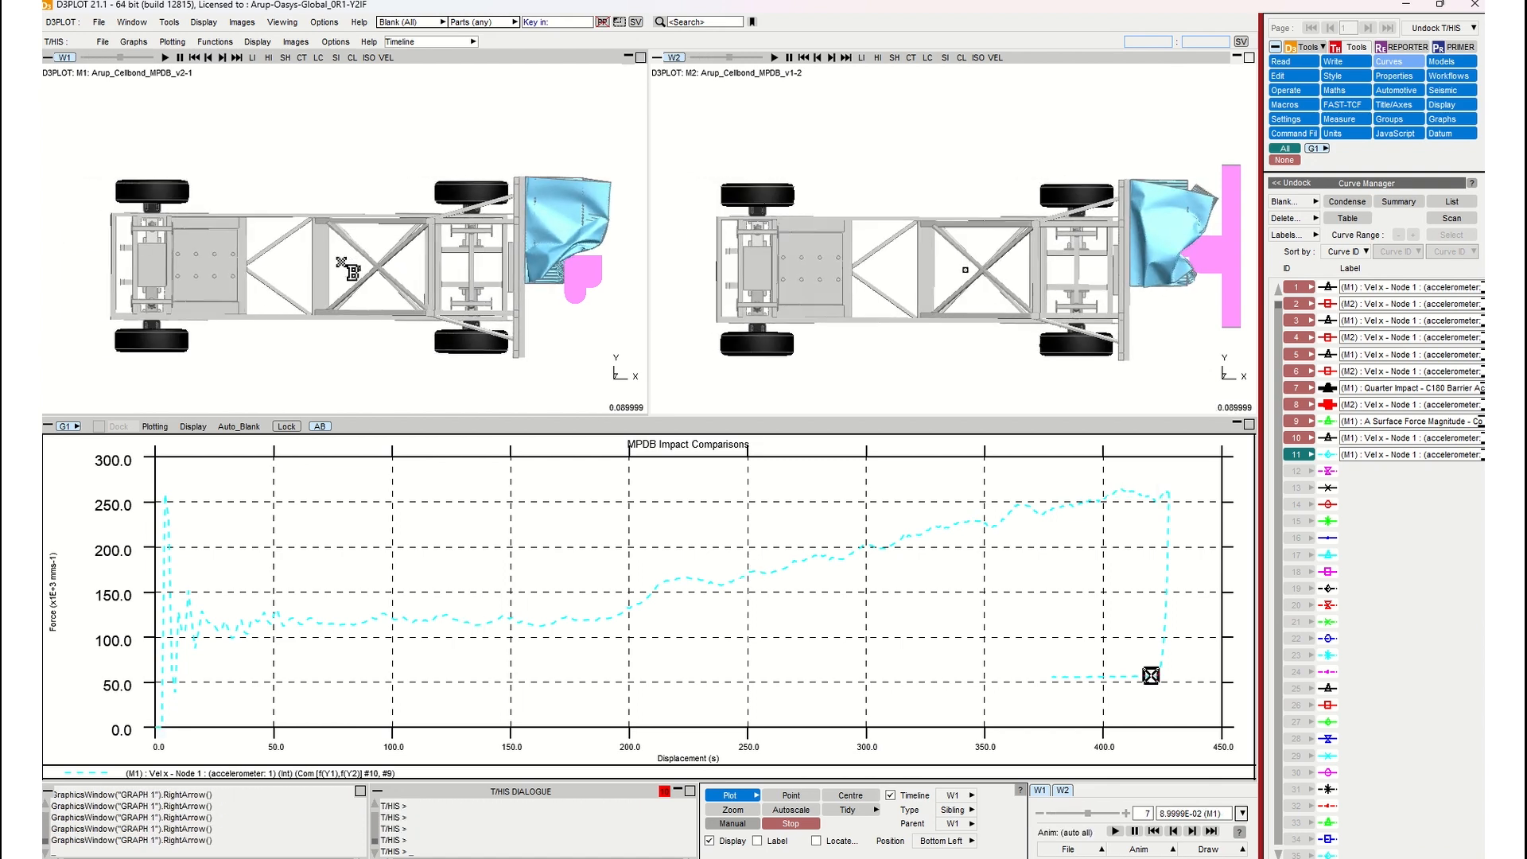
Step both models back and forth through the impact states, following the marker along the force-displacement curve.
key(Left)
key(Left)
key(Left)
key(Left)
key(Left)
key(Left)
key(Left)
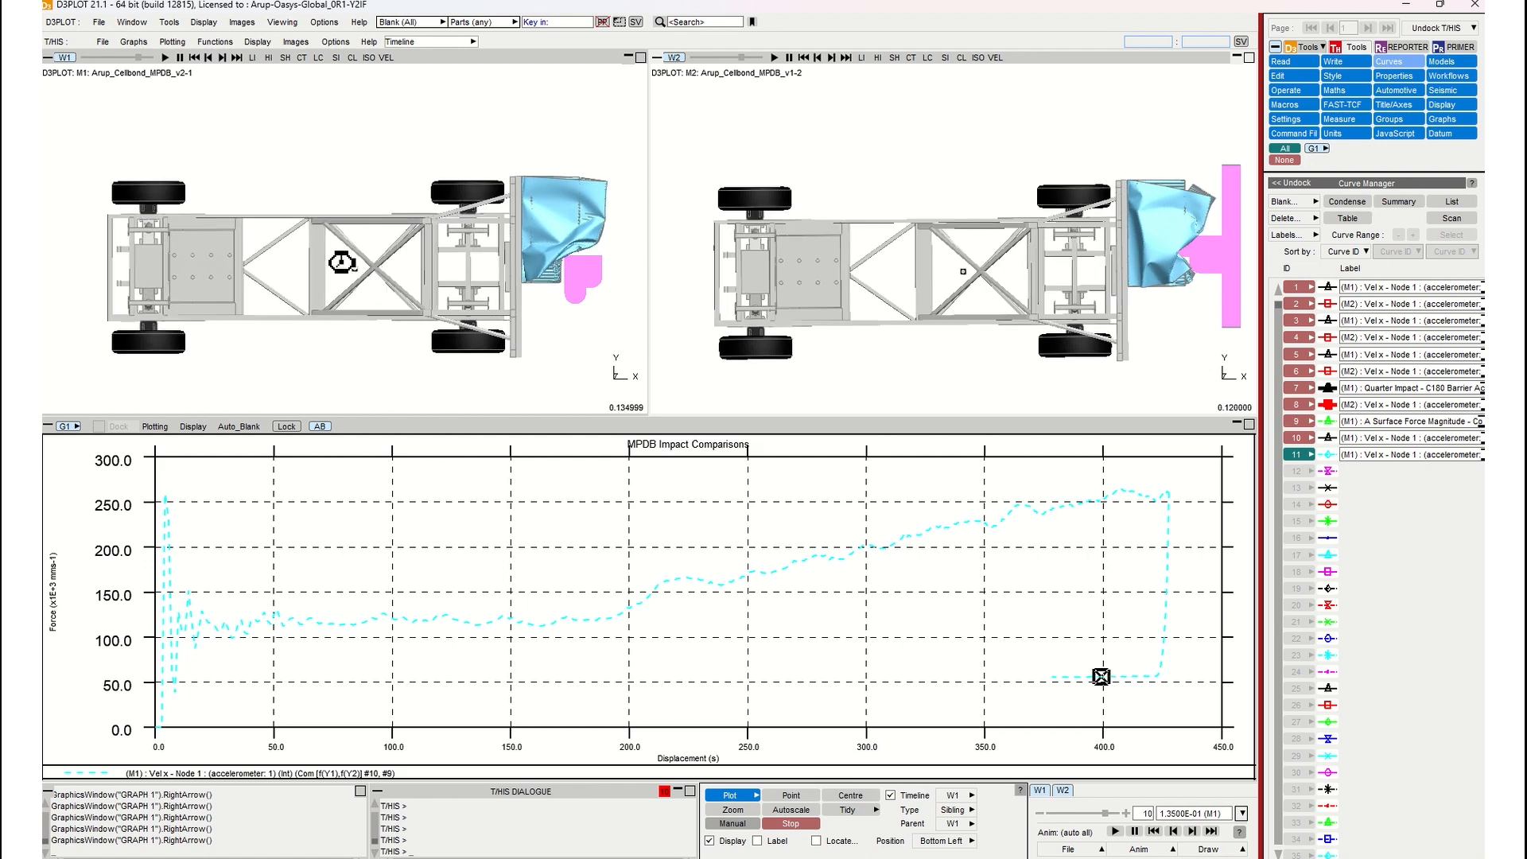
key(Right)
key(Right)
key(Right)
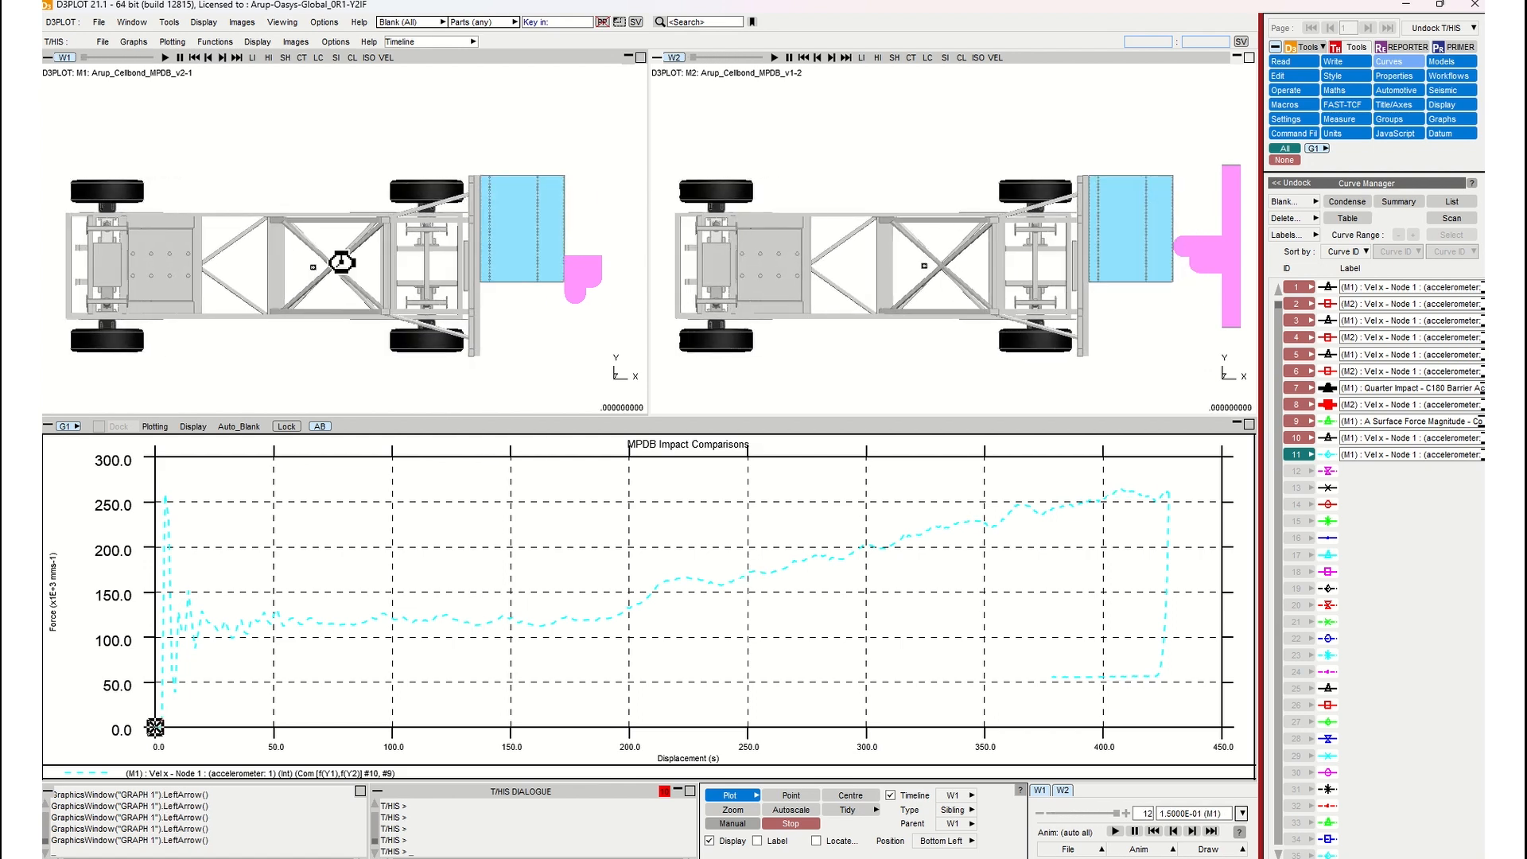
key(Right)
key(Left)
key(Left)
key(Left)
key(Left)
key(Left)
key(Left)
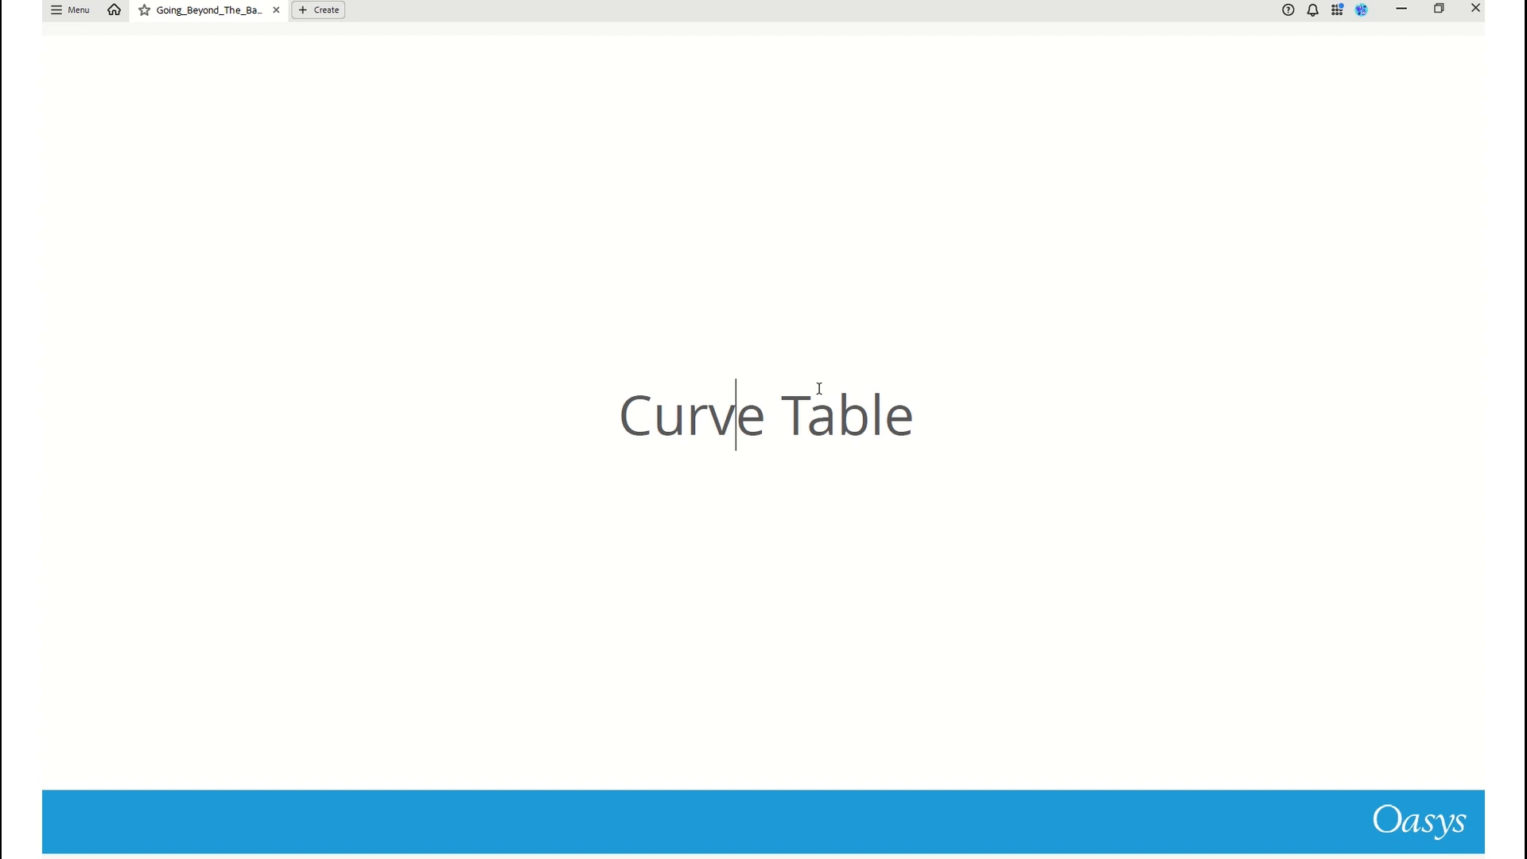
key(Right)
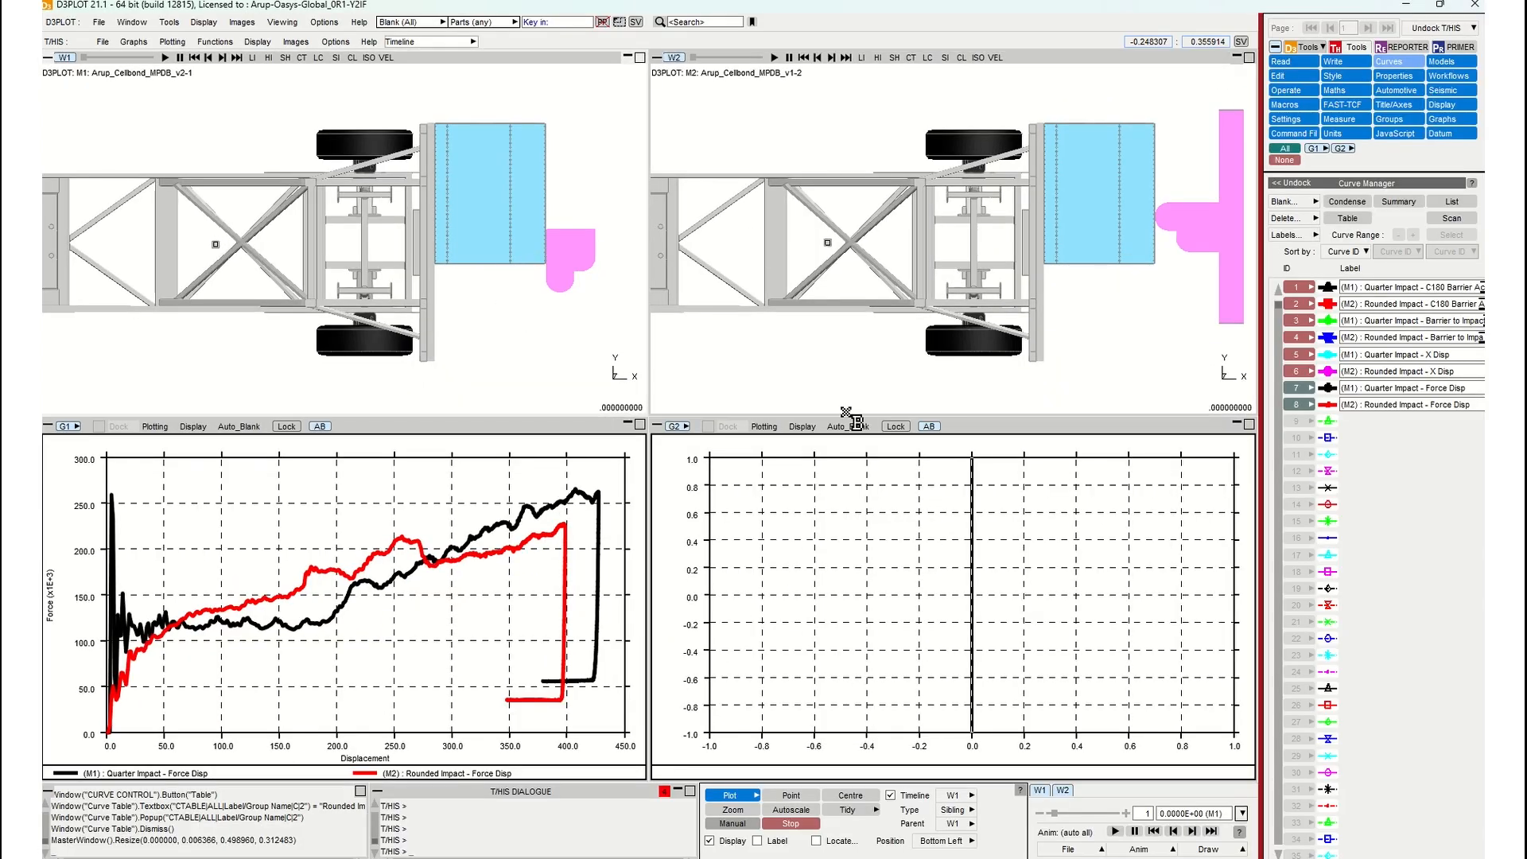
click(851, 427)
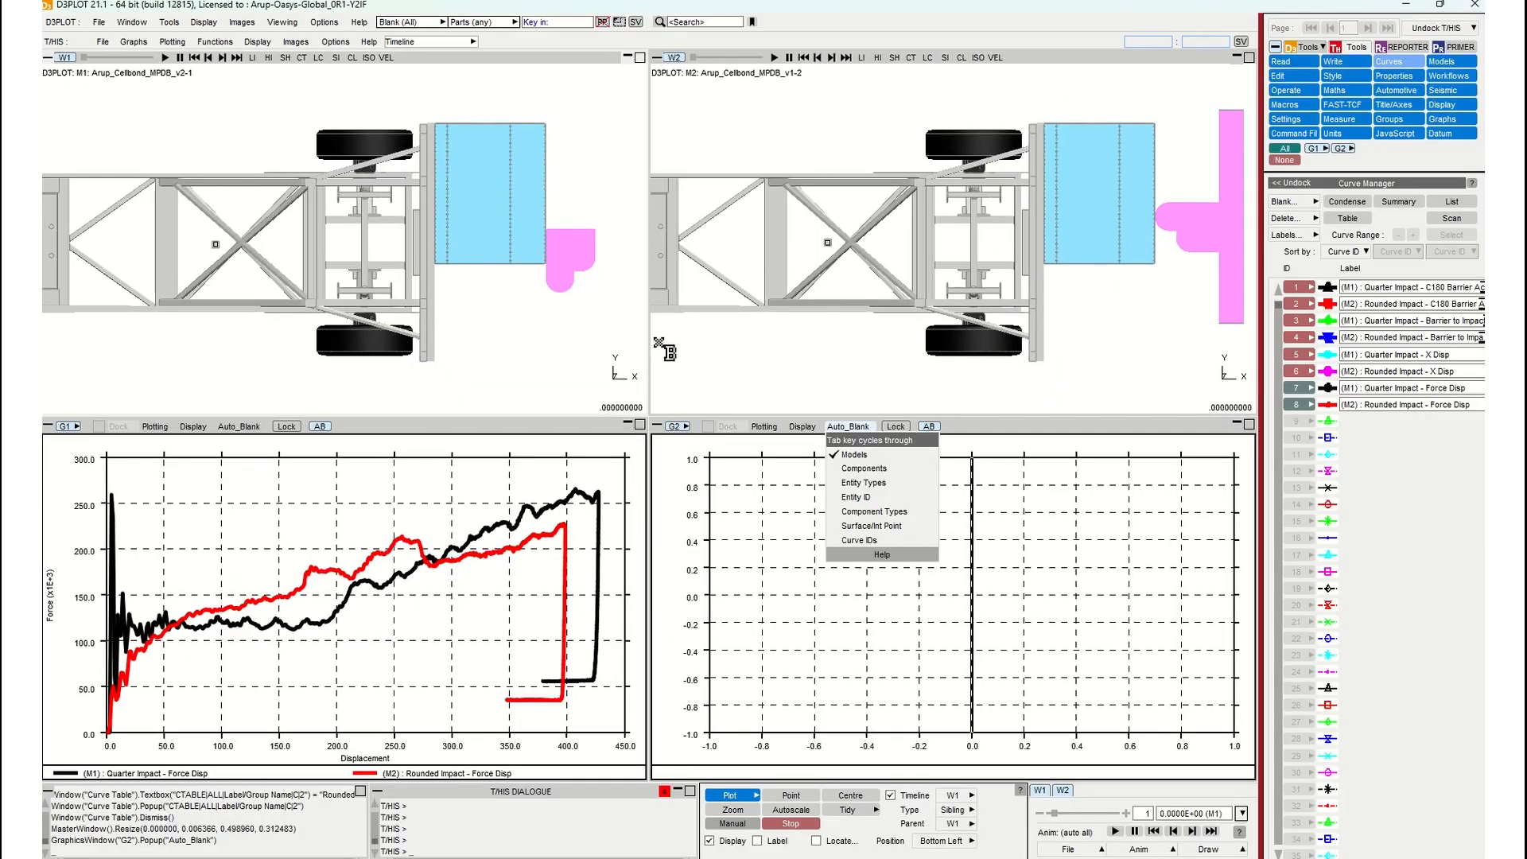
click(810, 354)
click(810, 354)
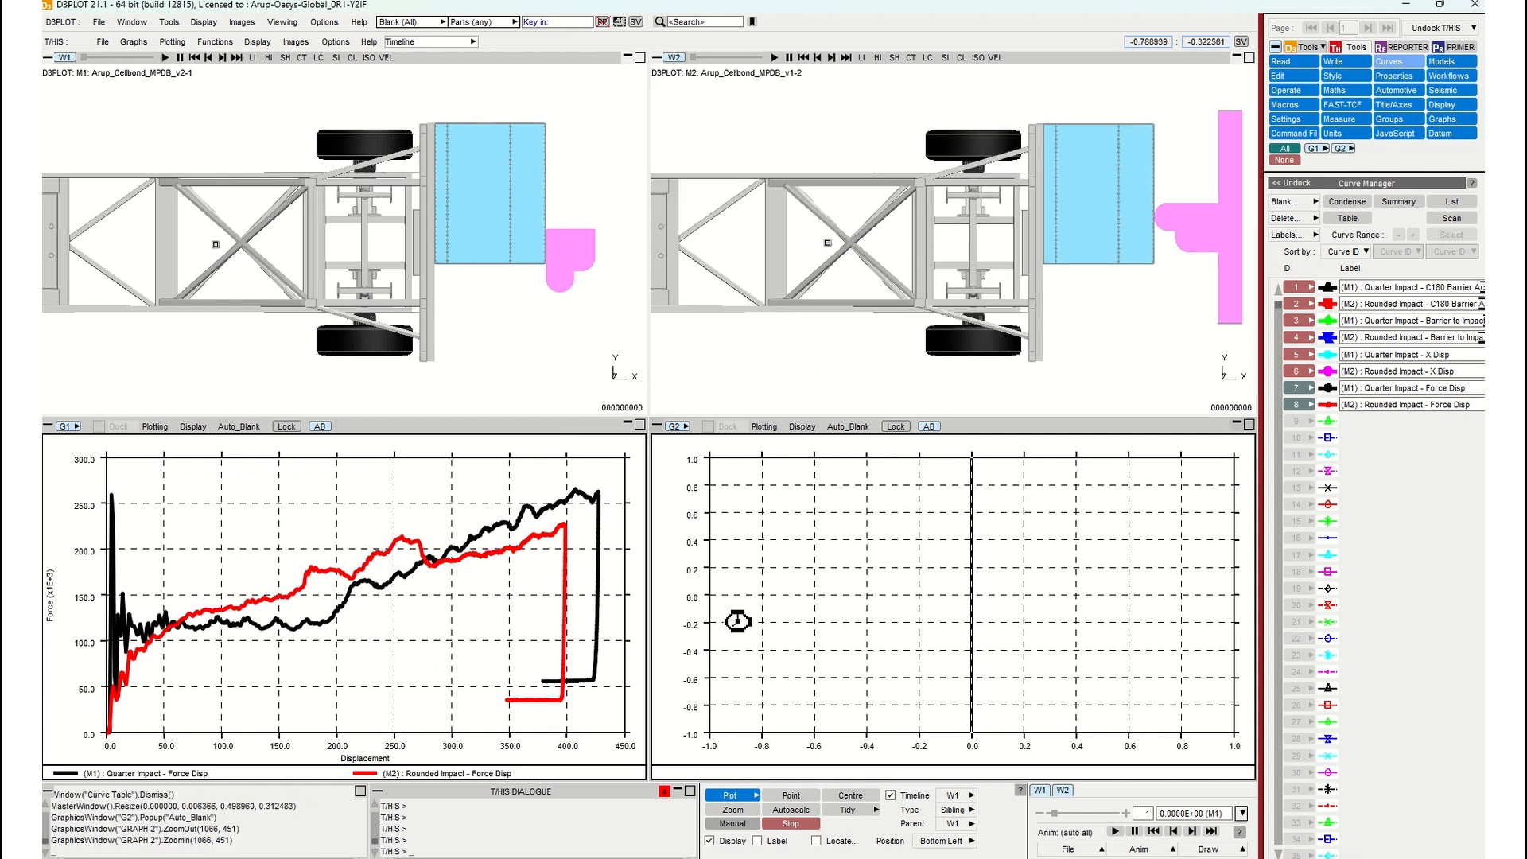
click(132, 43)
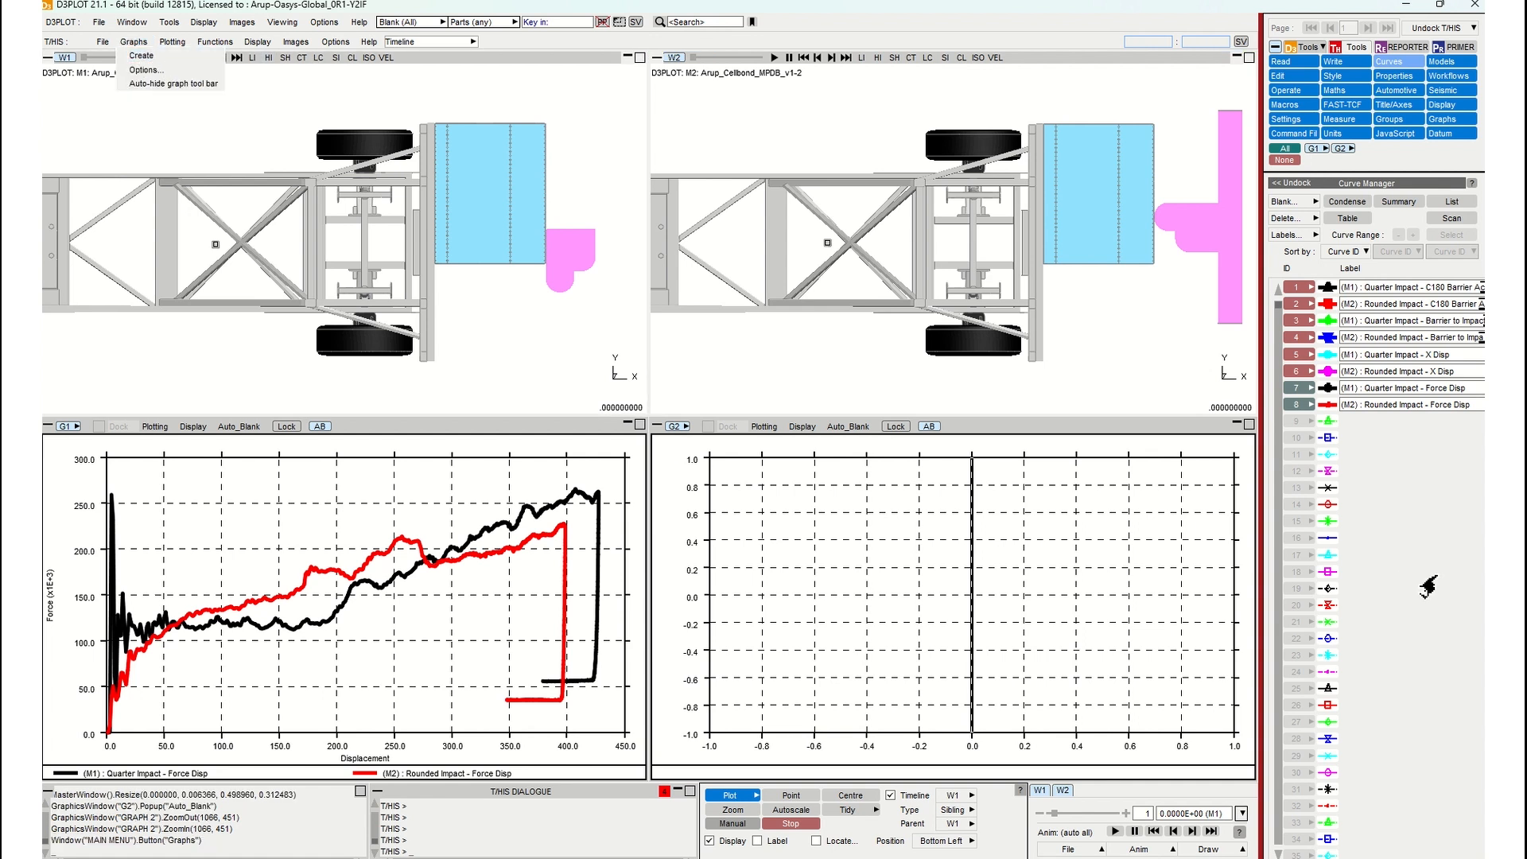
click(803, 427)
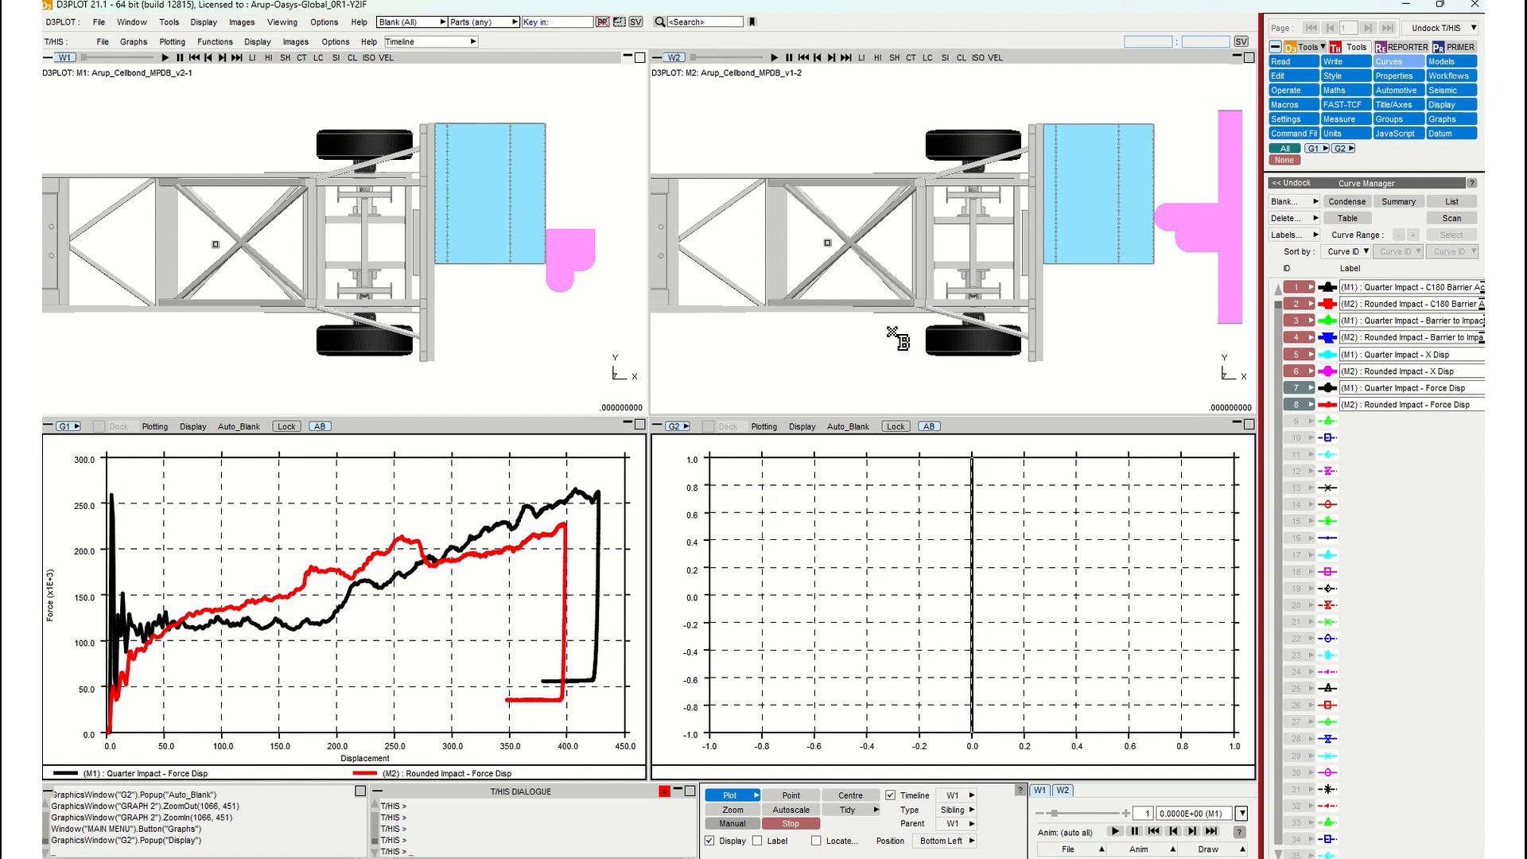
Open the Curve Table from the curve manager and move its window towards the upper part of the model views.
click(1388, 62)
click(1345, 218)
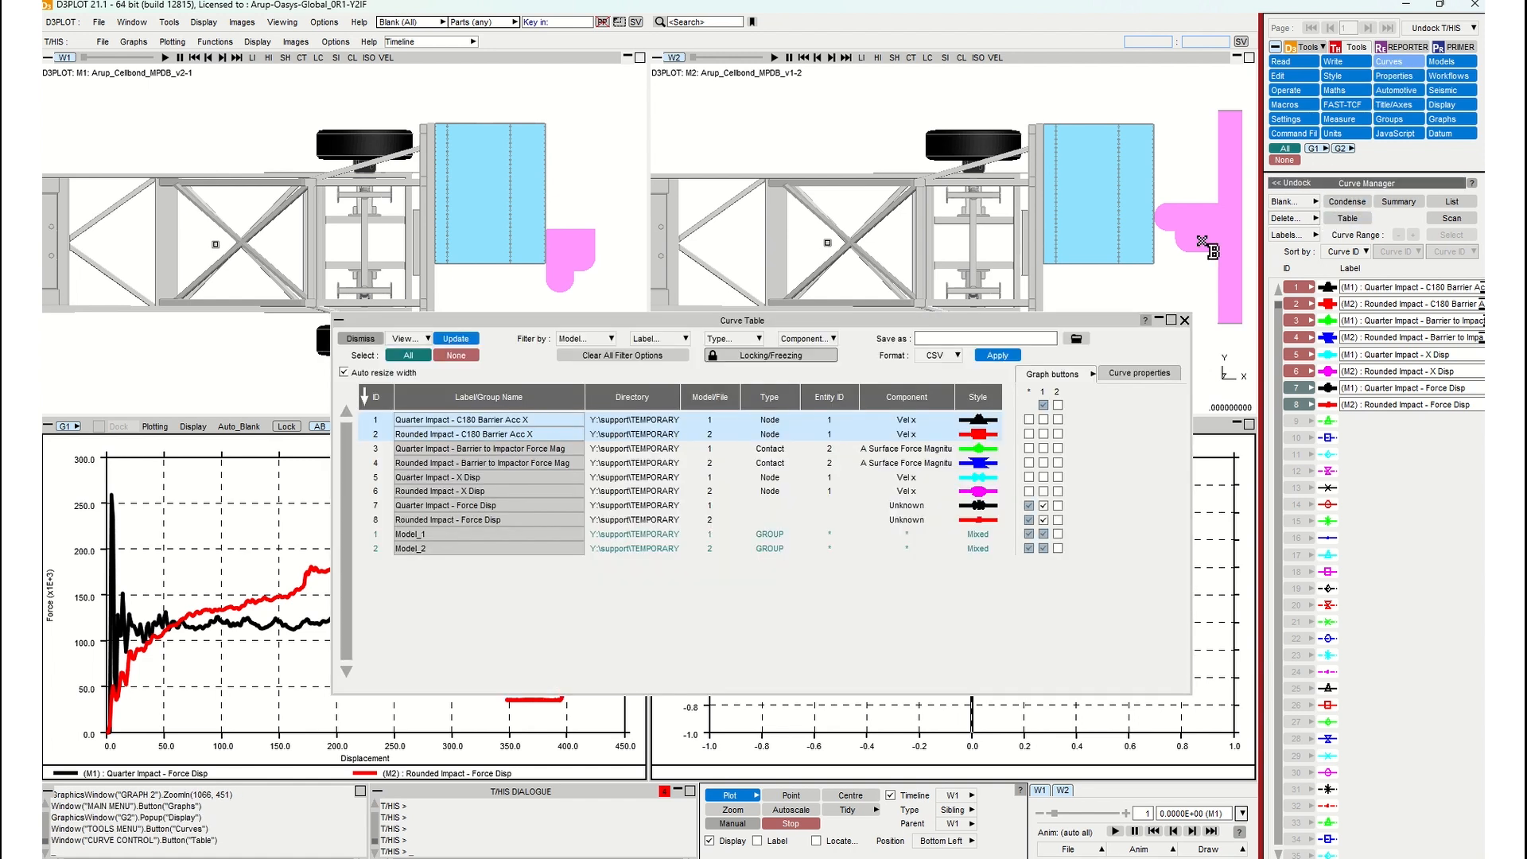
drag(962, 320, 990, 234)
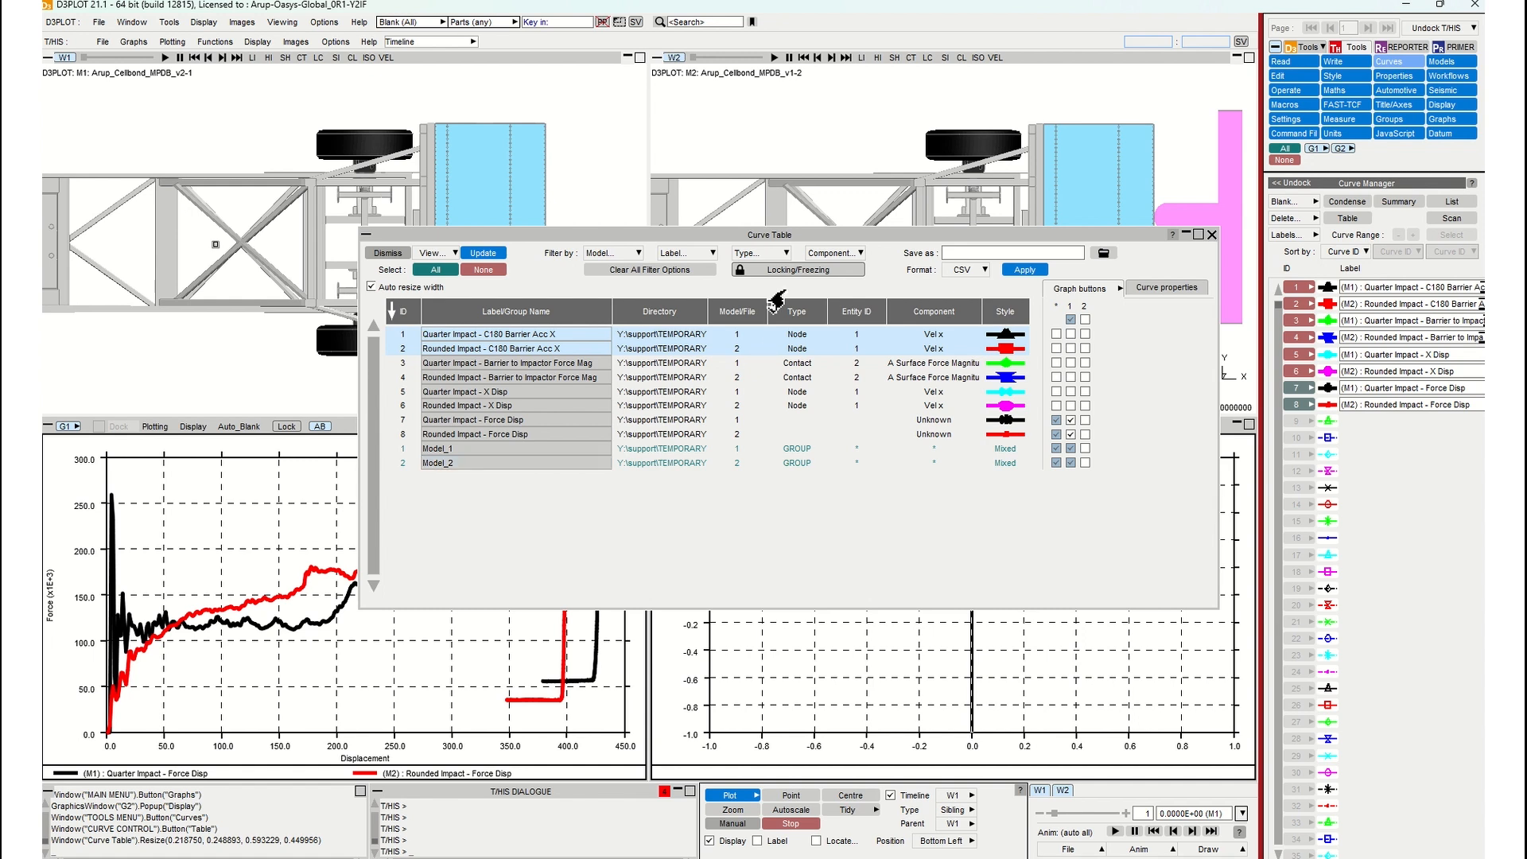
drag(790, 236, 629, 180)
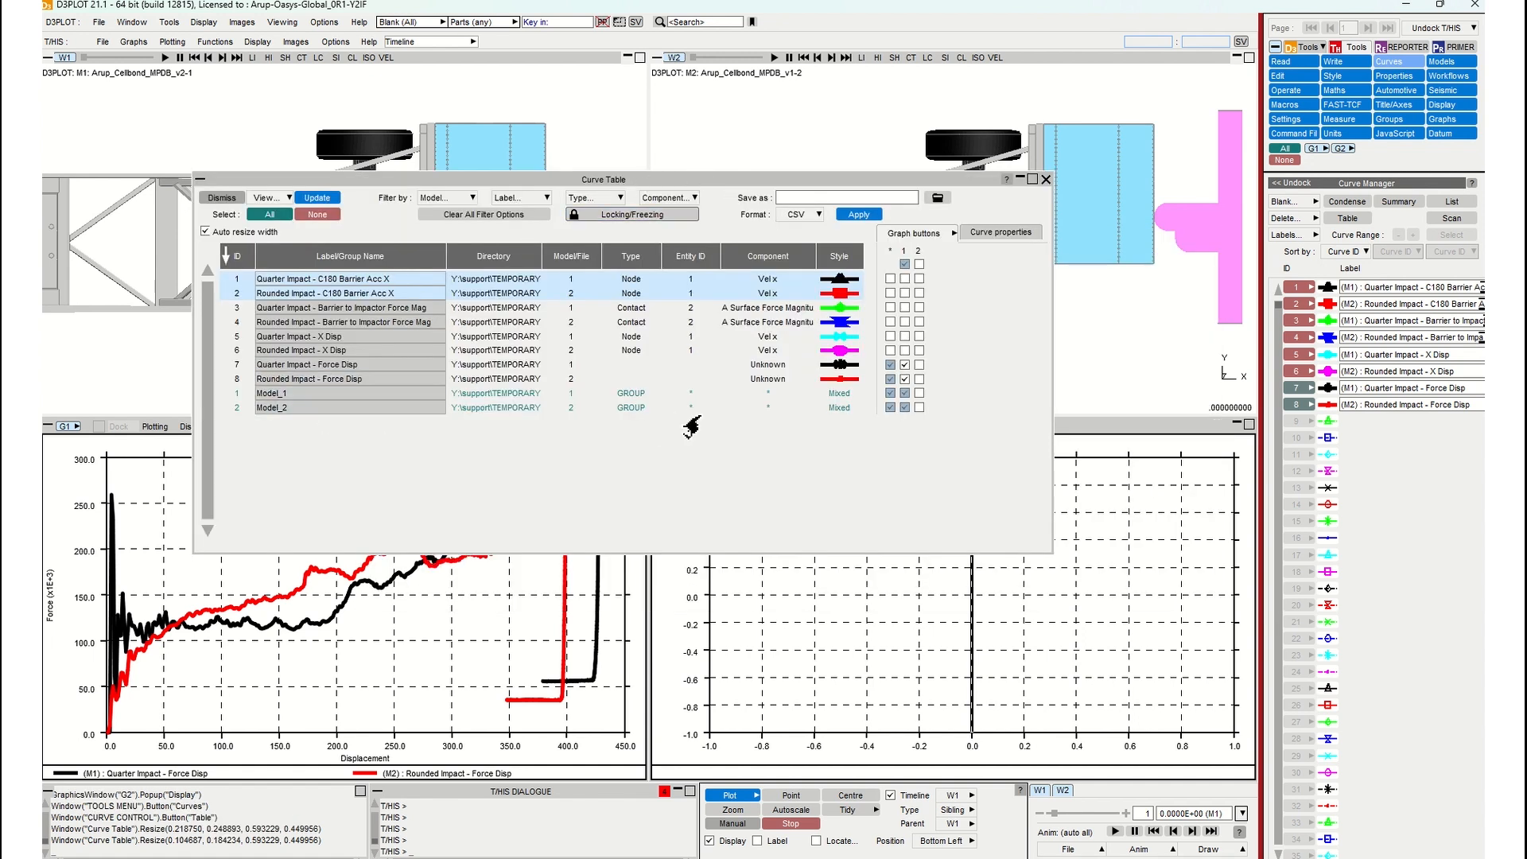
Show the Model_2 curve group on graph 2, update the plot and move the curve table clear of the graphs.
click(919, 408)
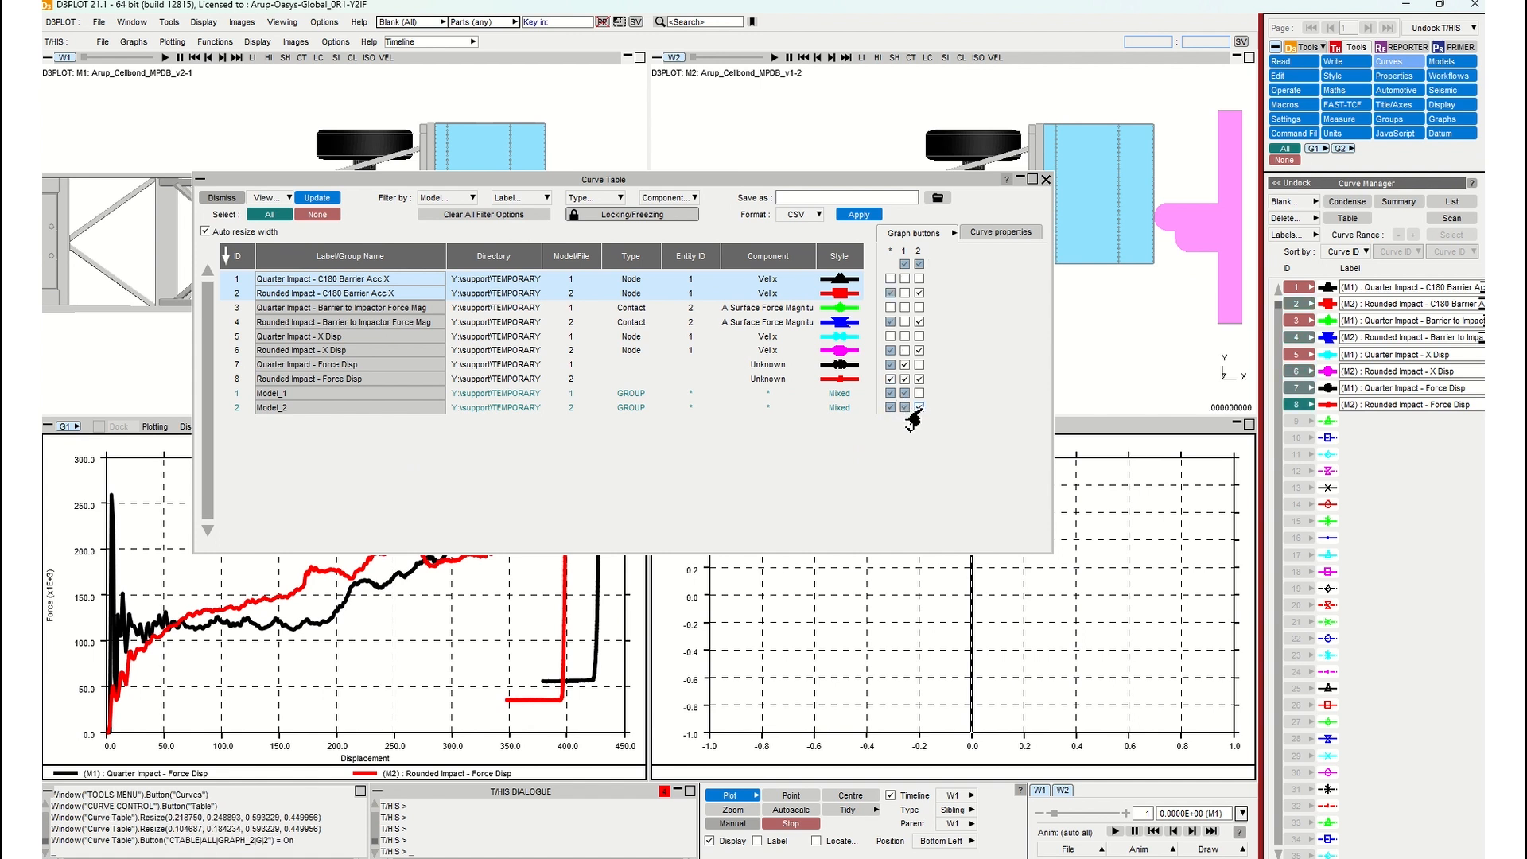
click(311, 197)
drag(883, 182, 745, 71)
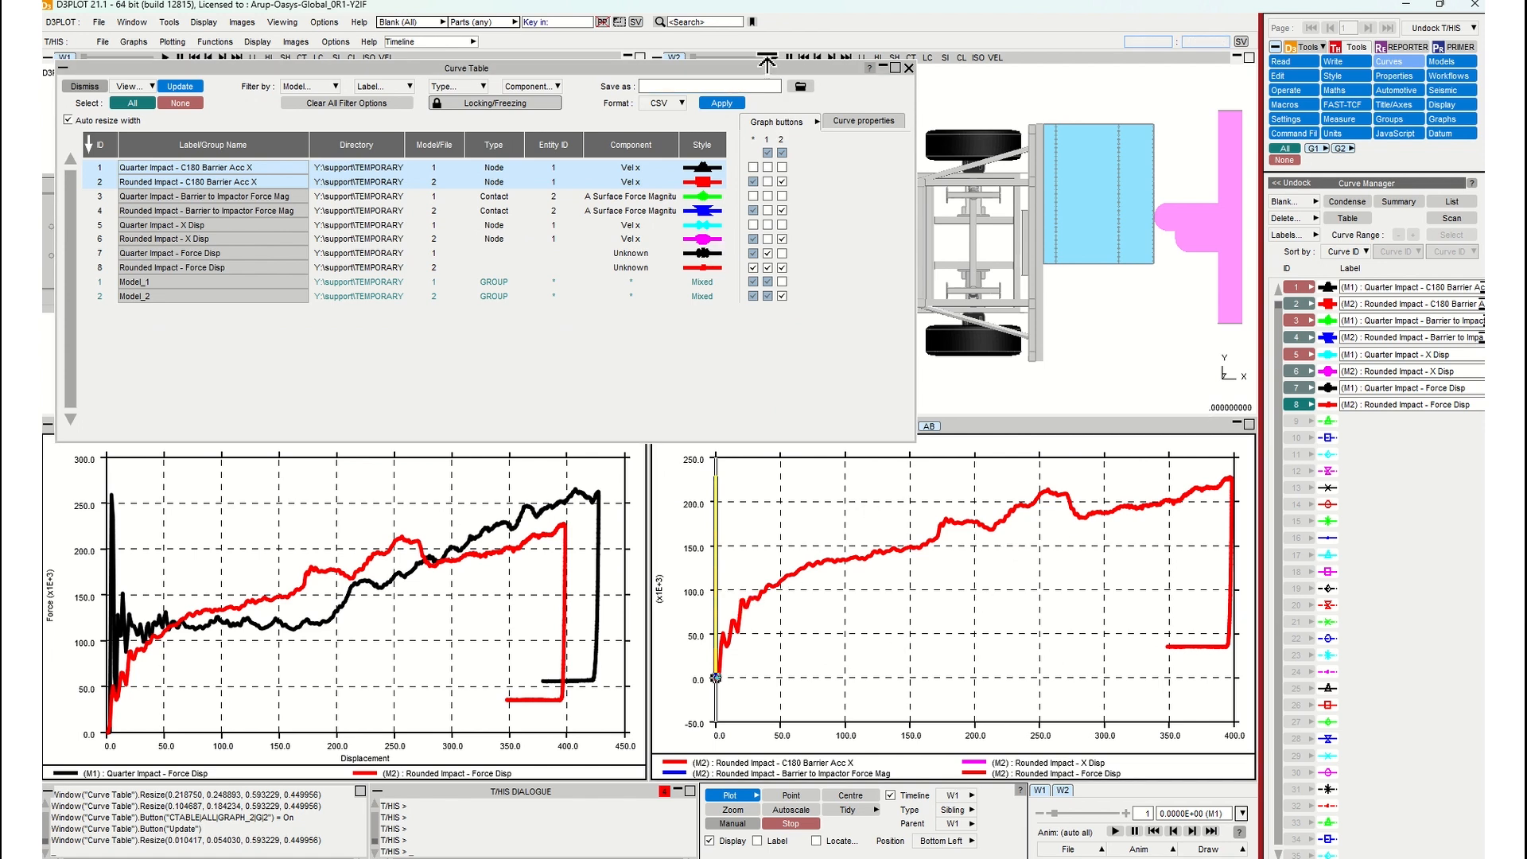
drag(756, 69, 756, 46)
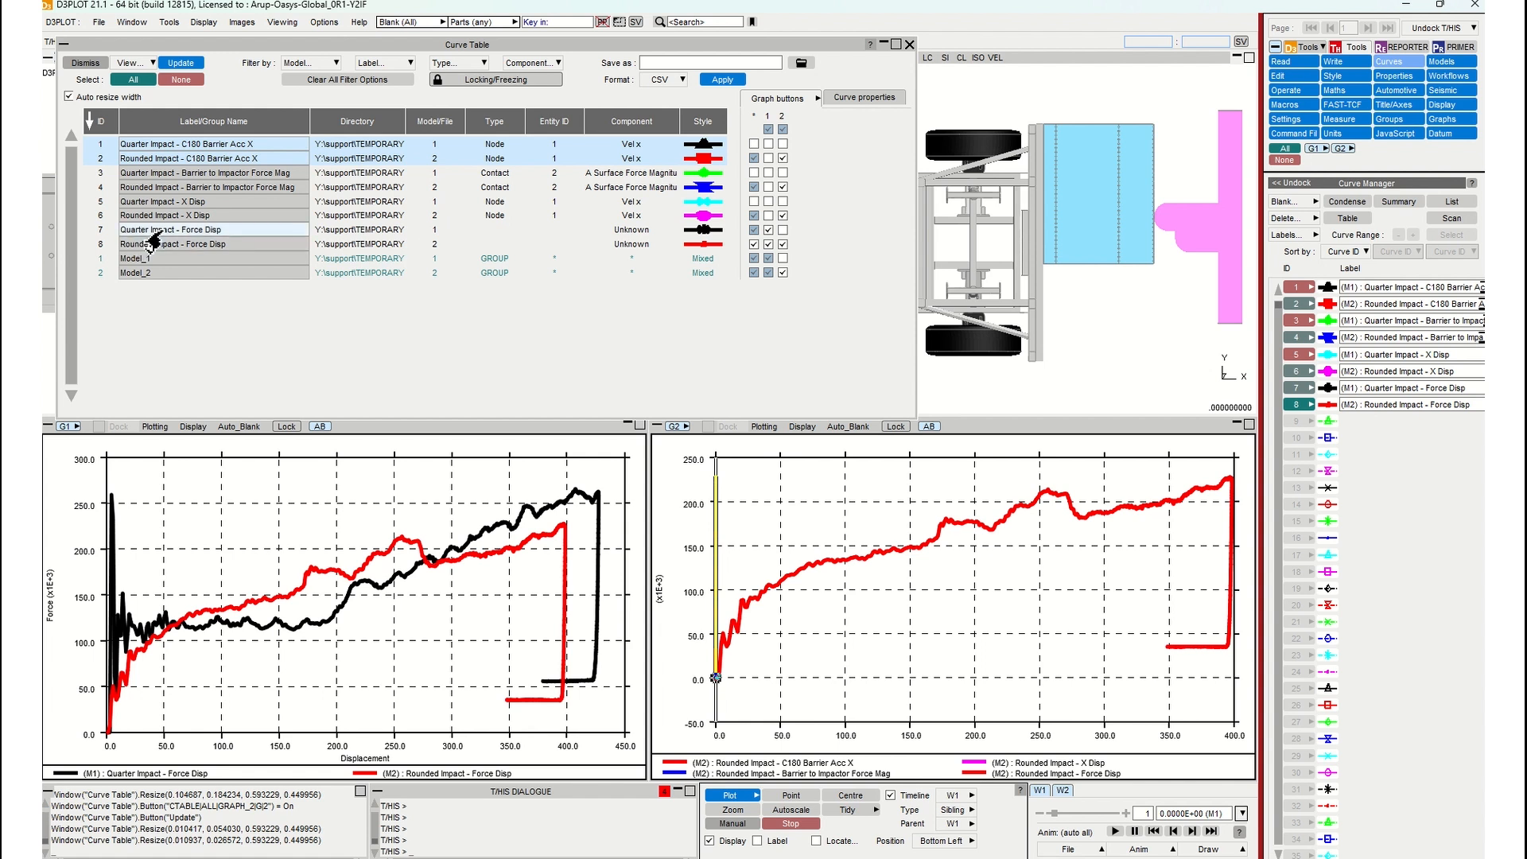
Create a curve group named Acceleration from the selected Quarter Impact and Rounded Impact C180 Barrier Acc X curves.
right_click(253, 147)
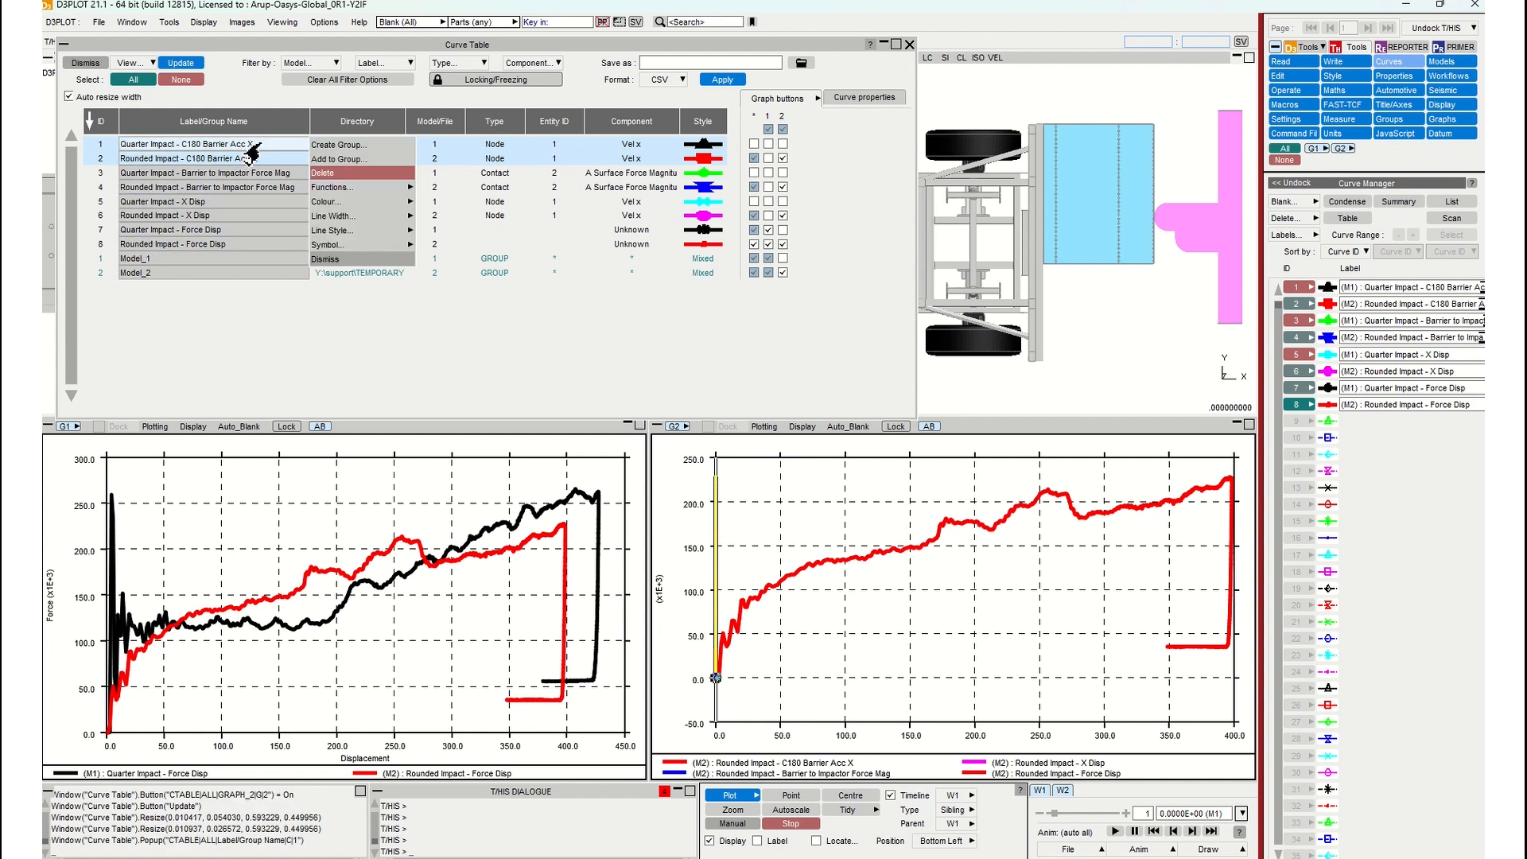
click(330, 146)
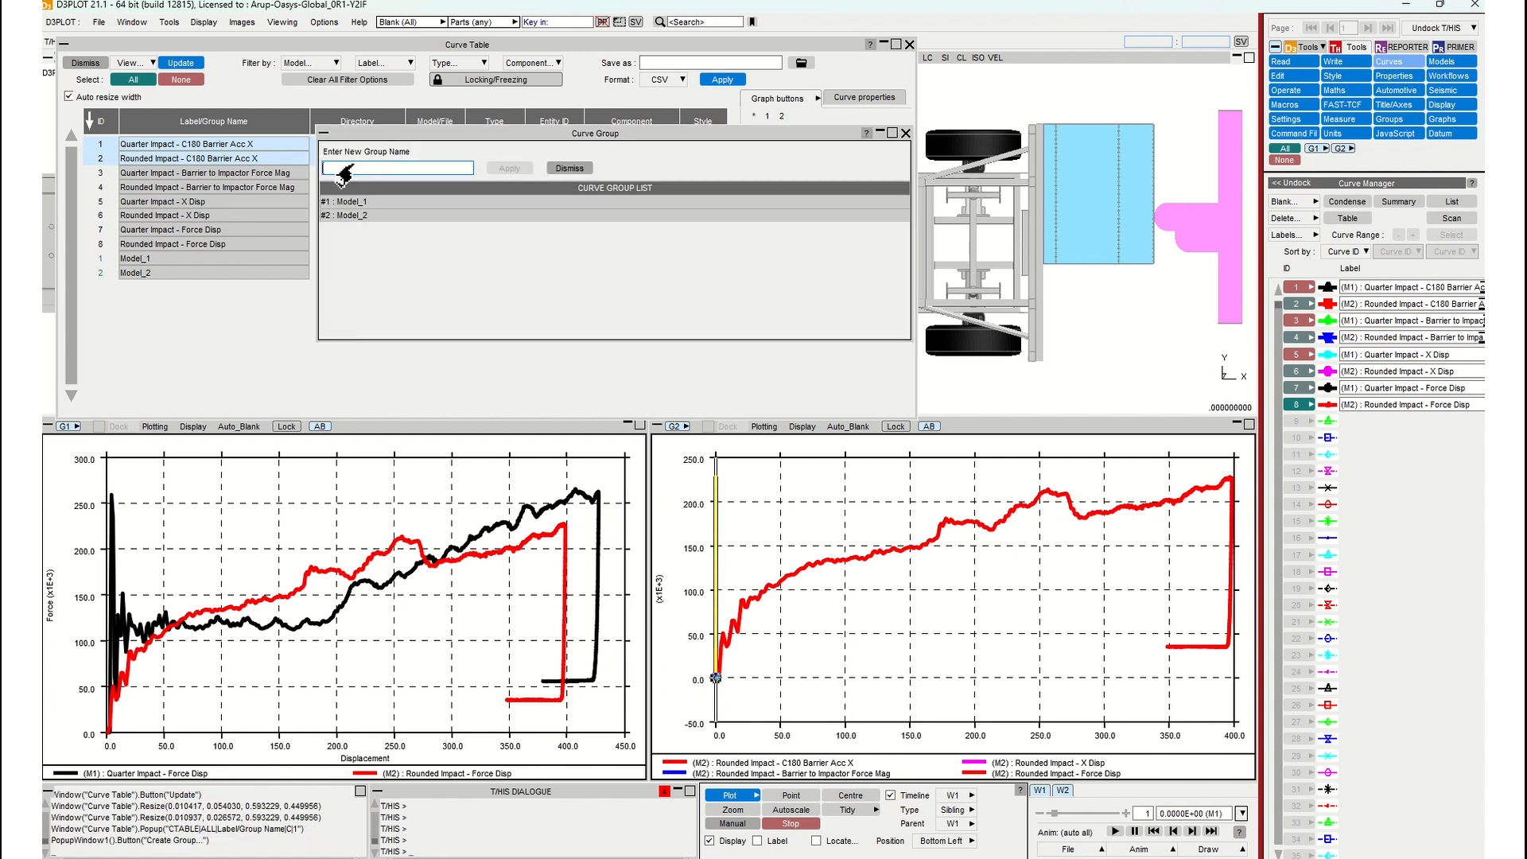
text(Acceleration)
key(Return)
click(488, 168)
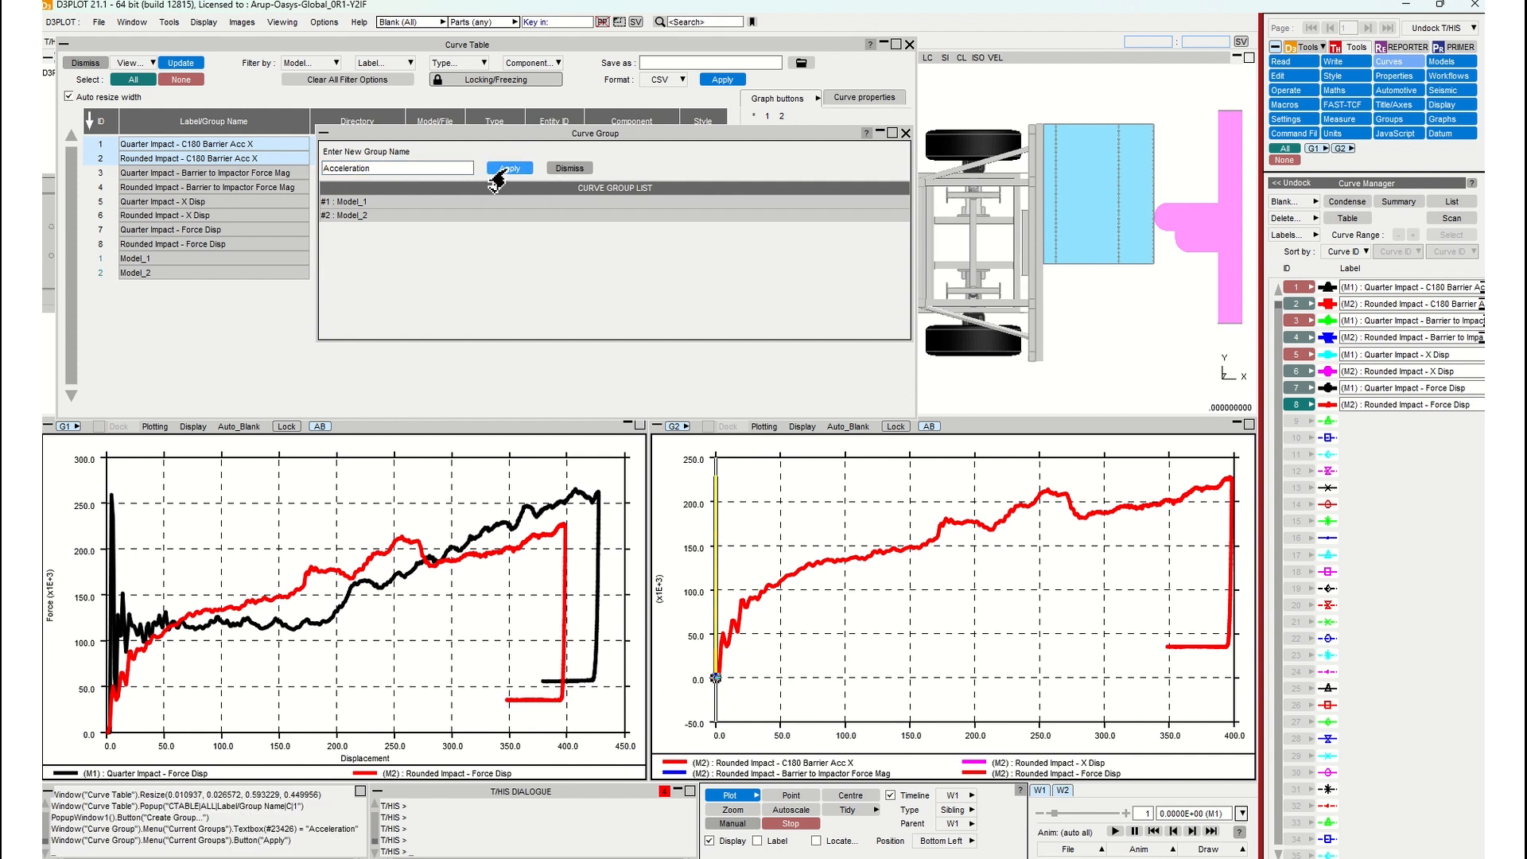
click(570, 168)
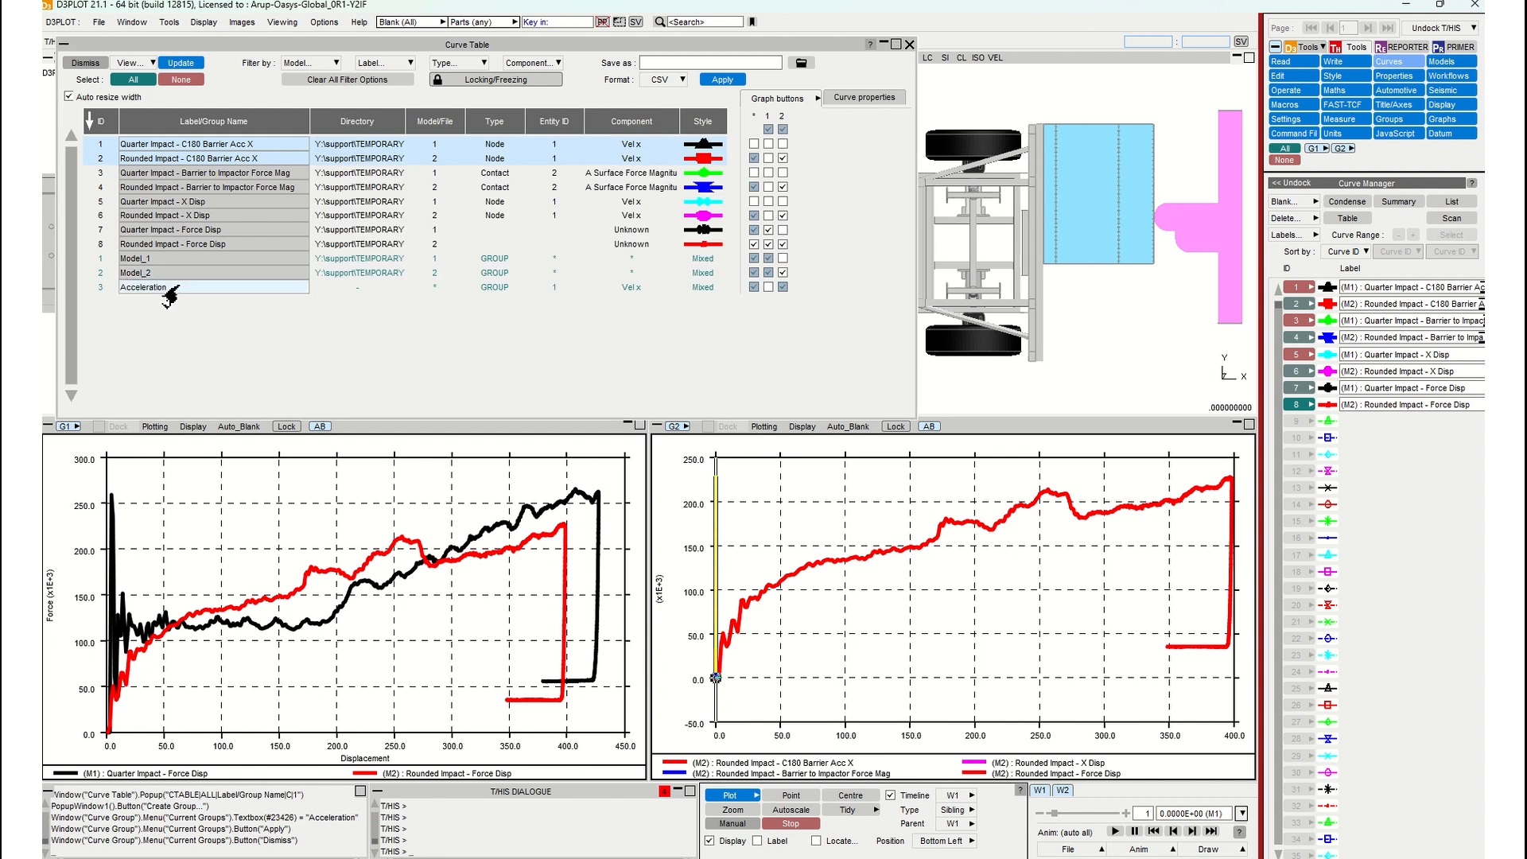
Add the two selected C180 Barrier Acc X curves to the existing Acceleration group.
right_click(256, 163)
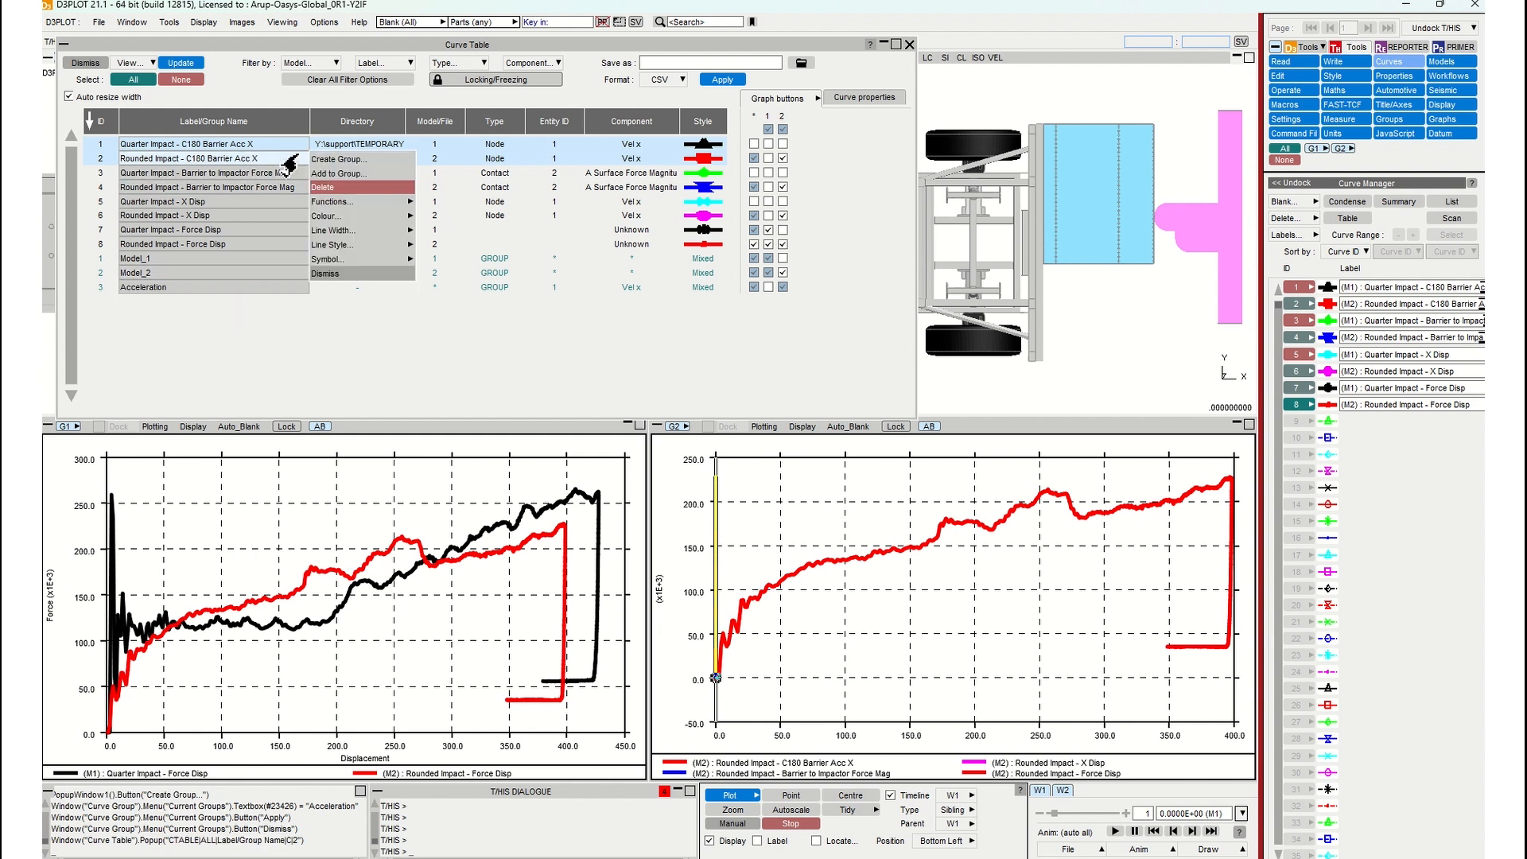
click(327, 185)
click(358, 230)
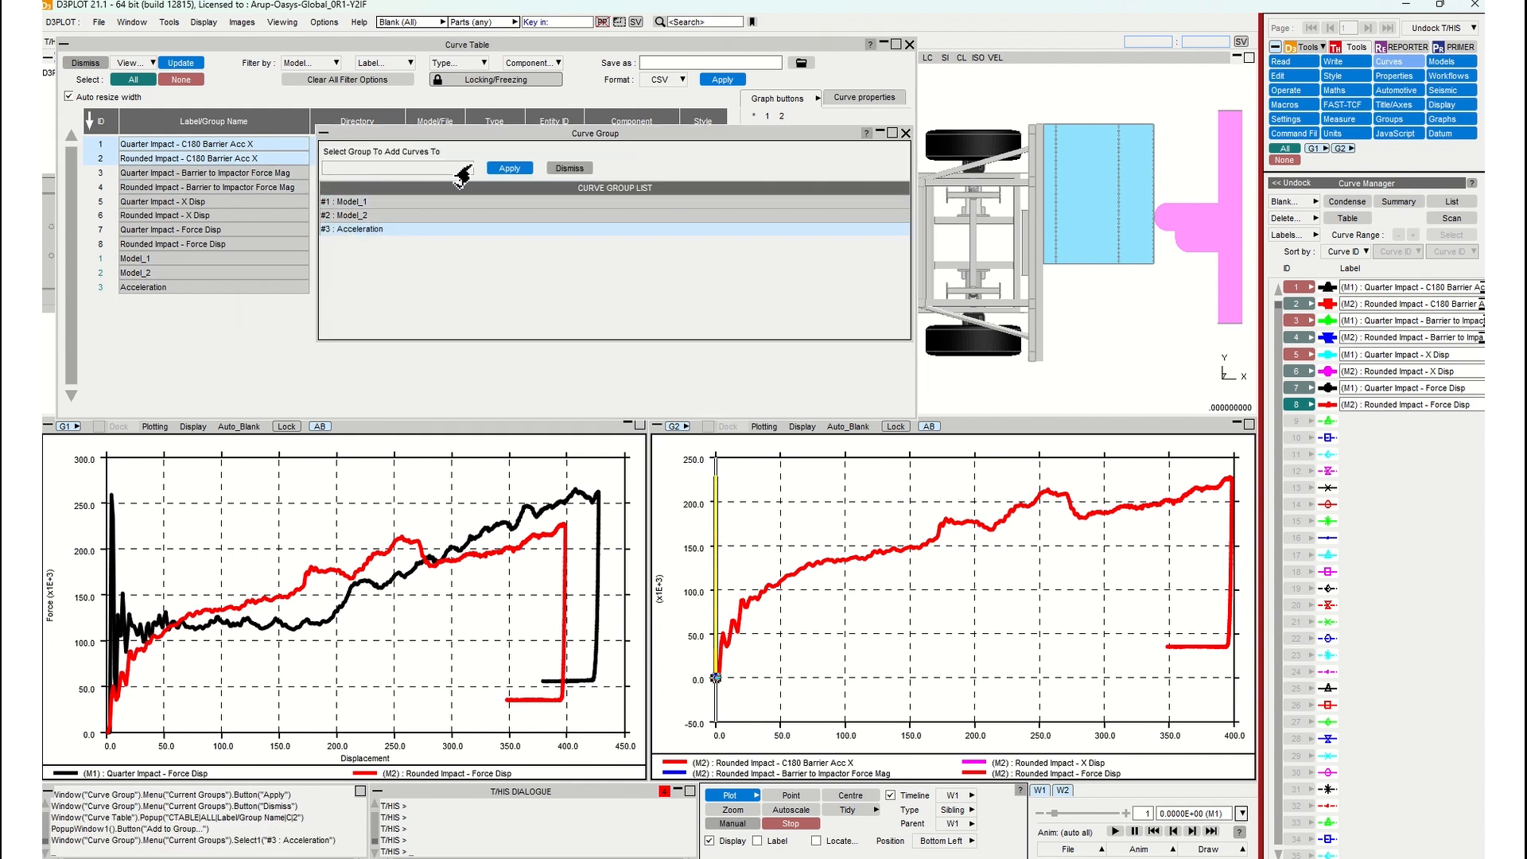
click(497, 169)
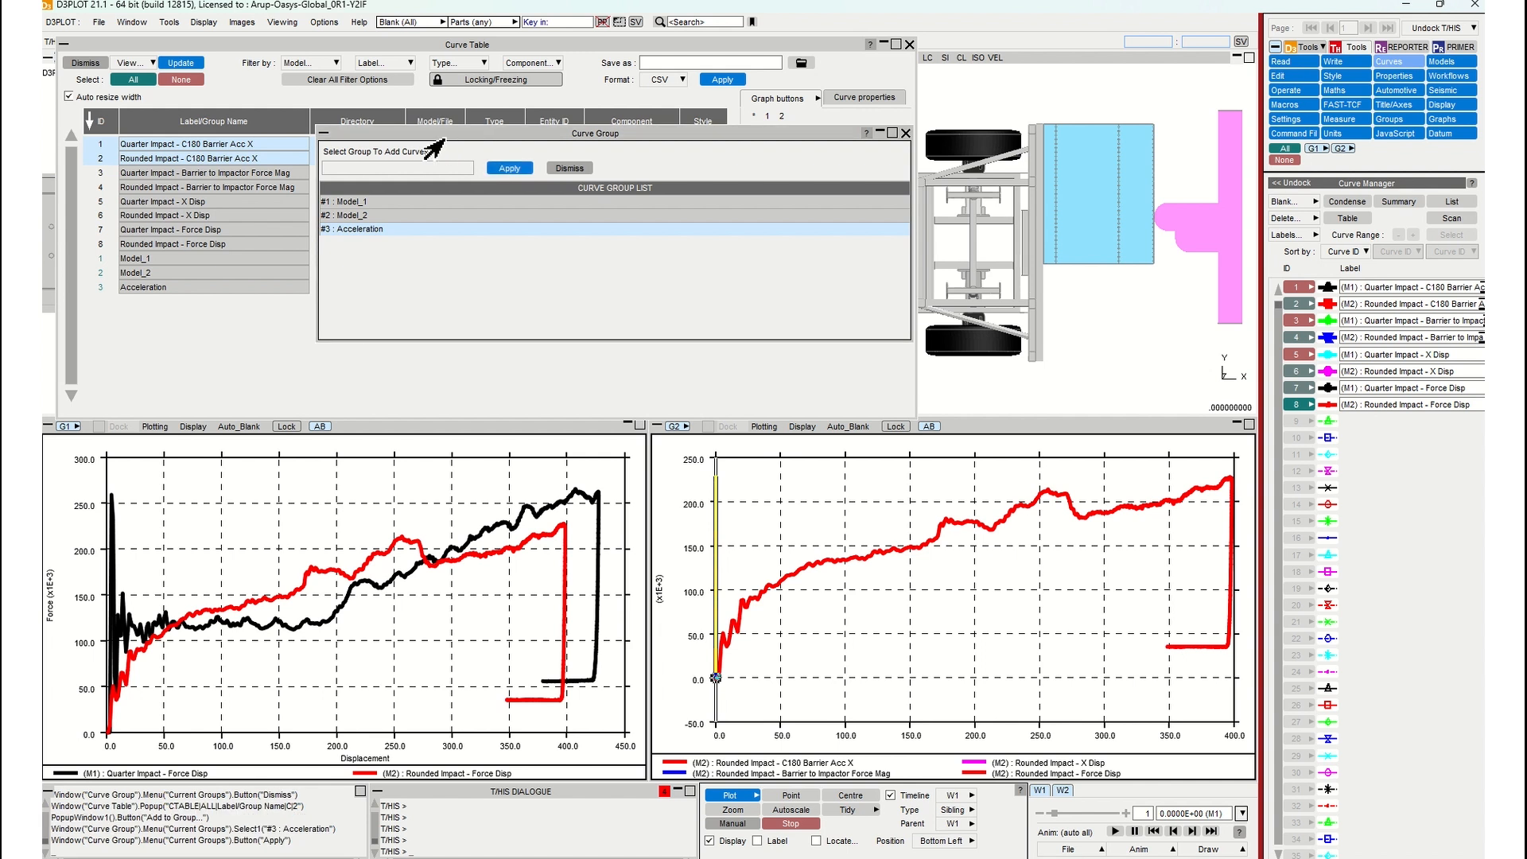
click(556, 171)
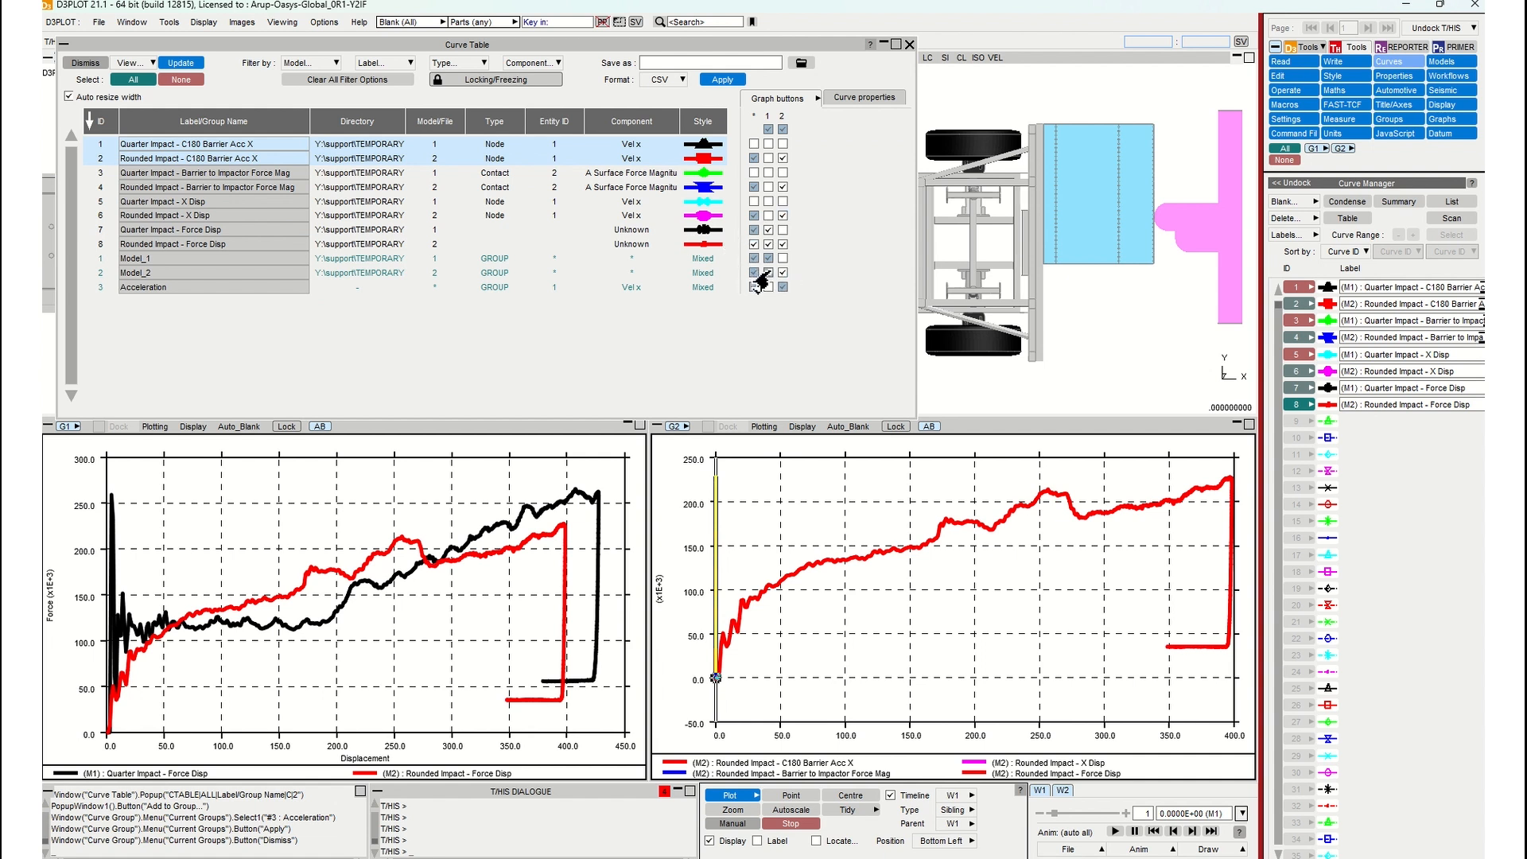
Replace the Model_2 group with the Acceleration group on graph 2 and update the plot.
click(783, 272)
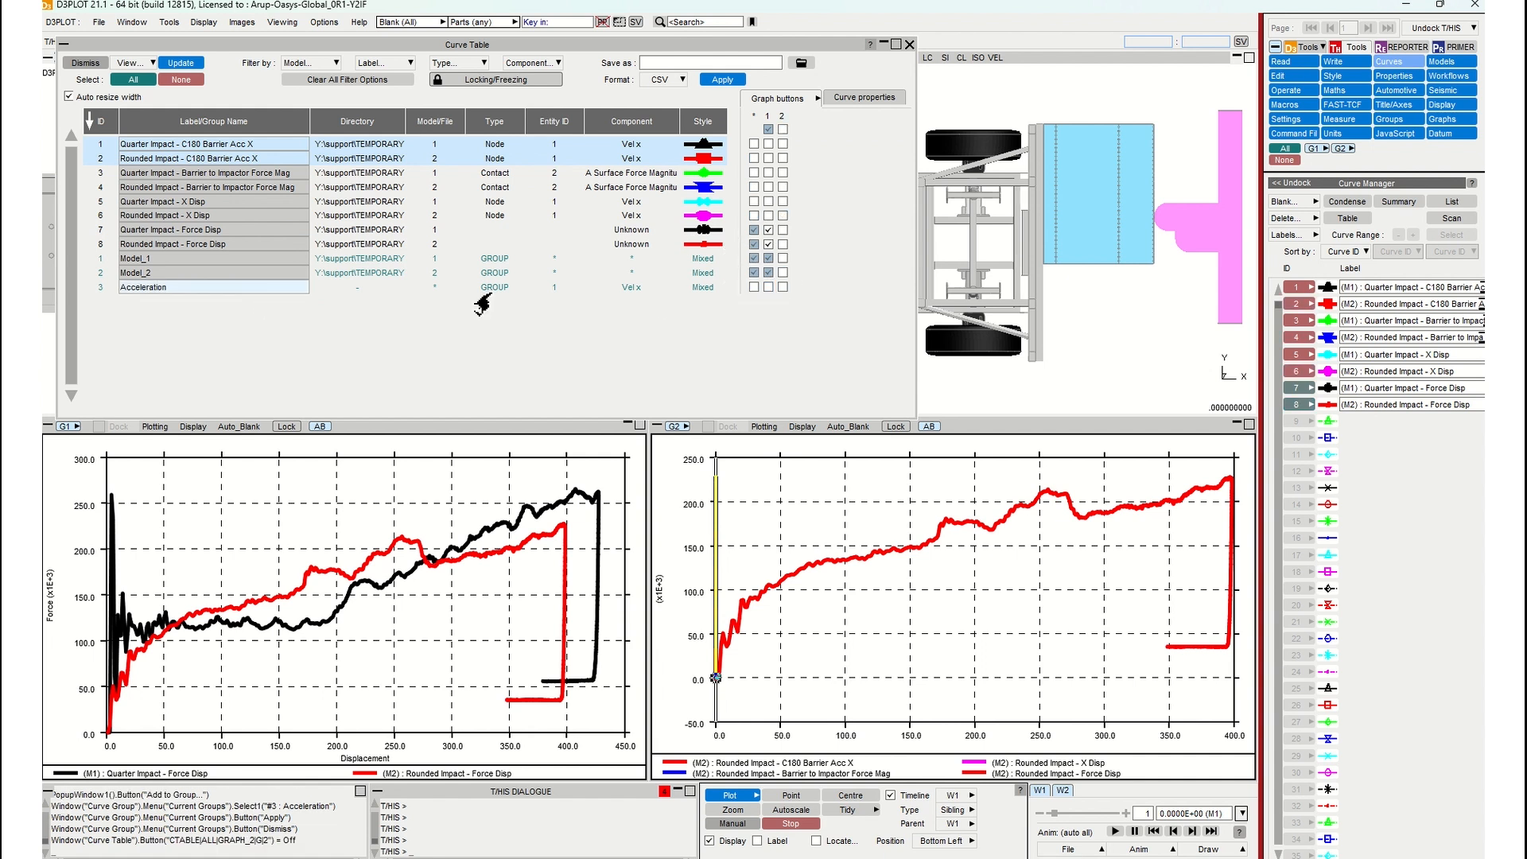
click(783, 287)
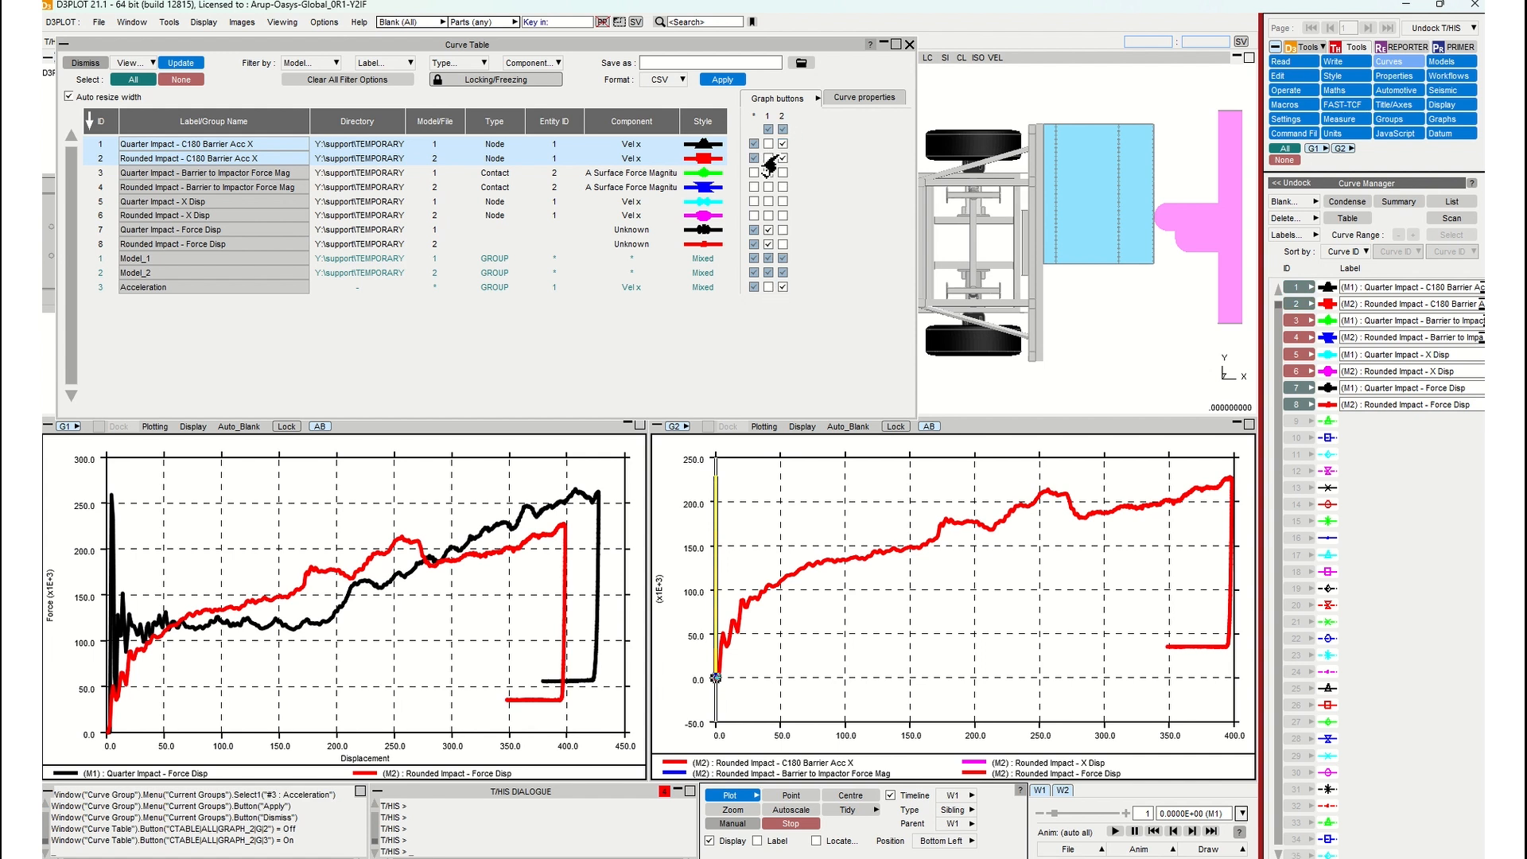
click(178, 63)
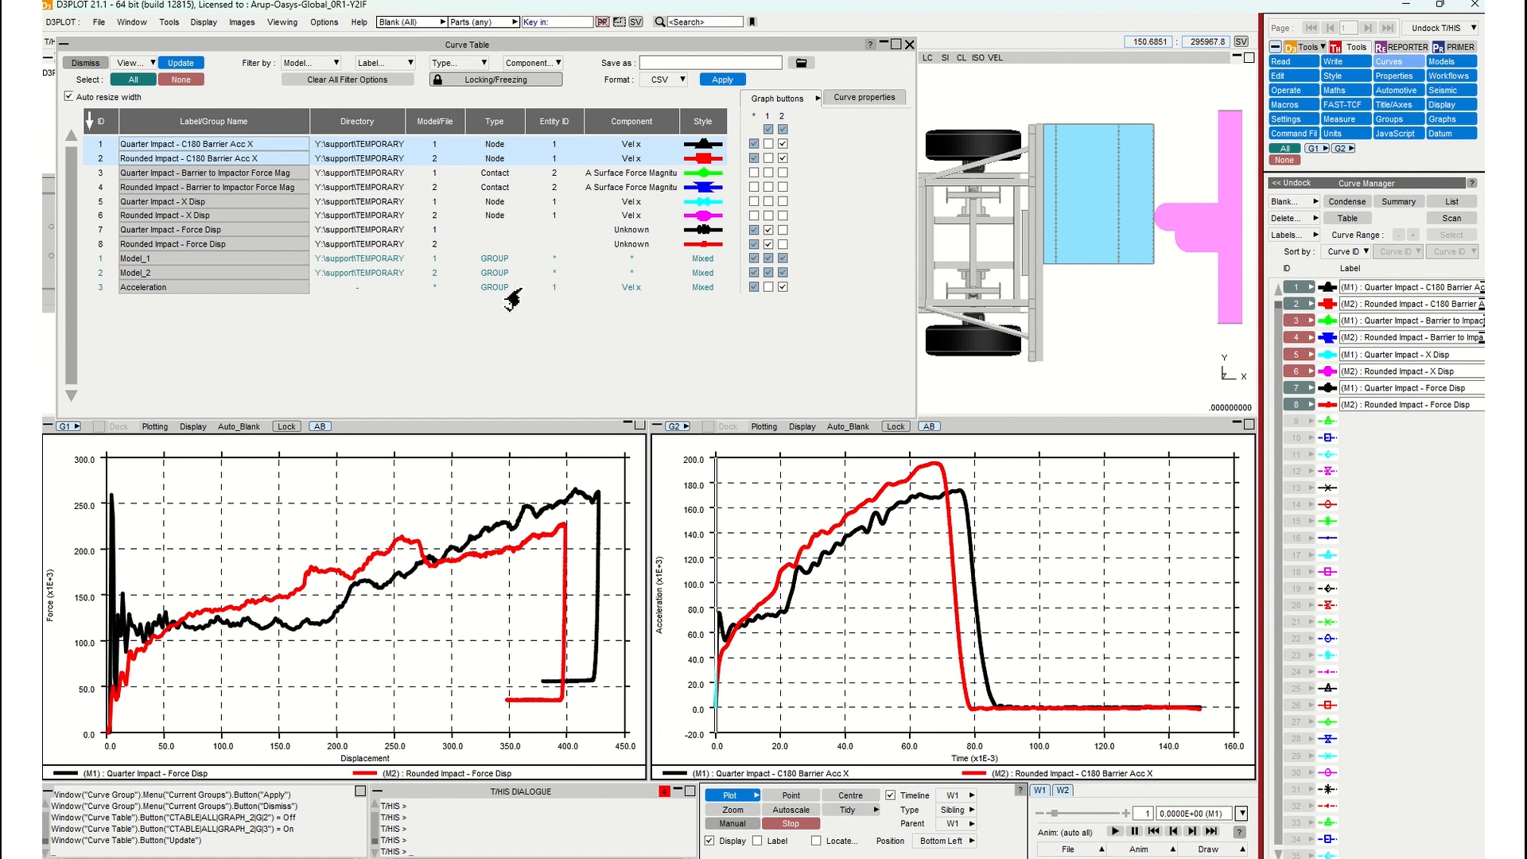
right_click(708, 288)
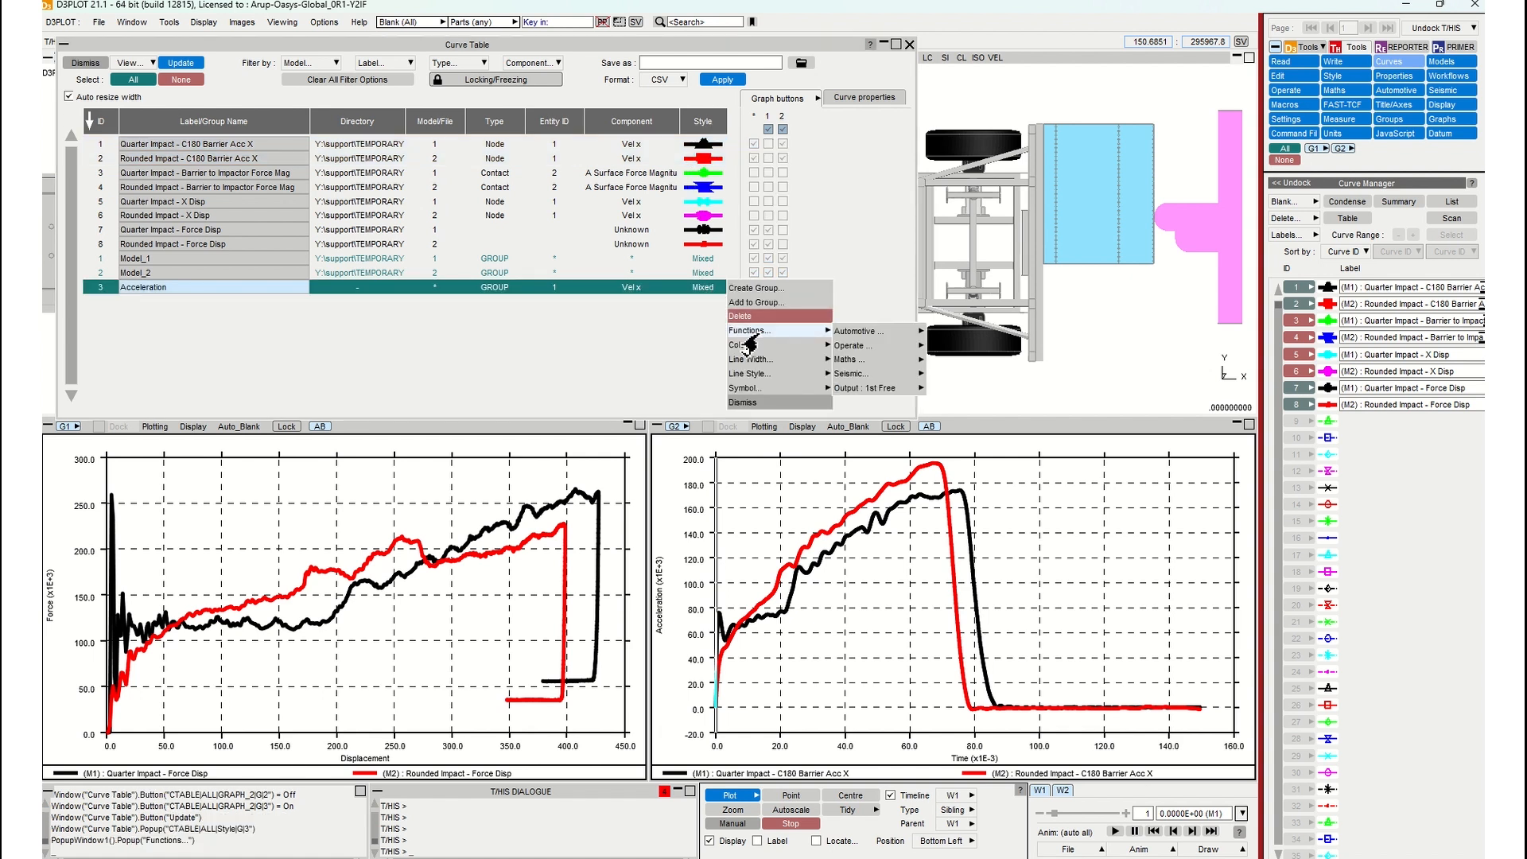
mouse_move(808, 345)
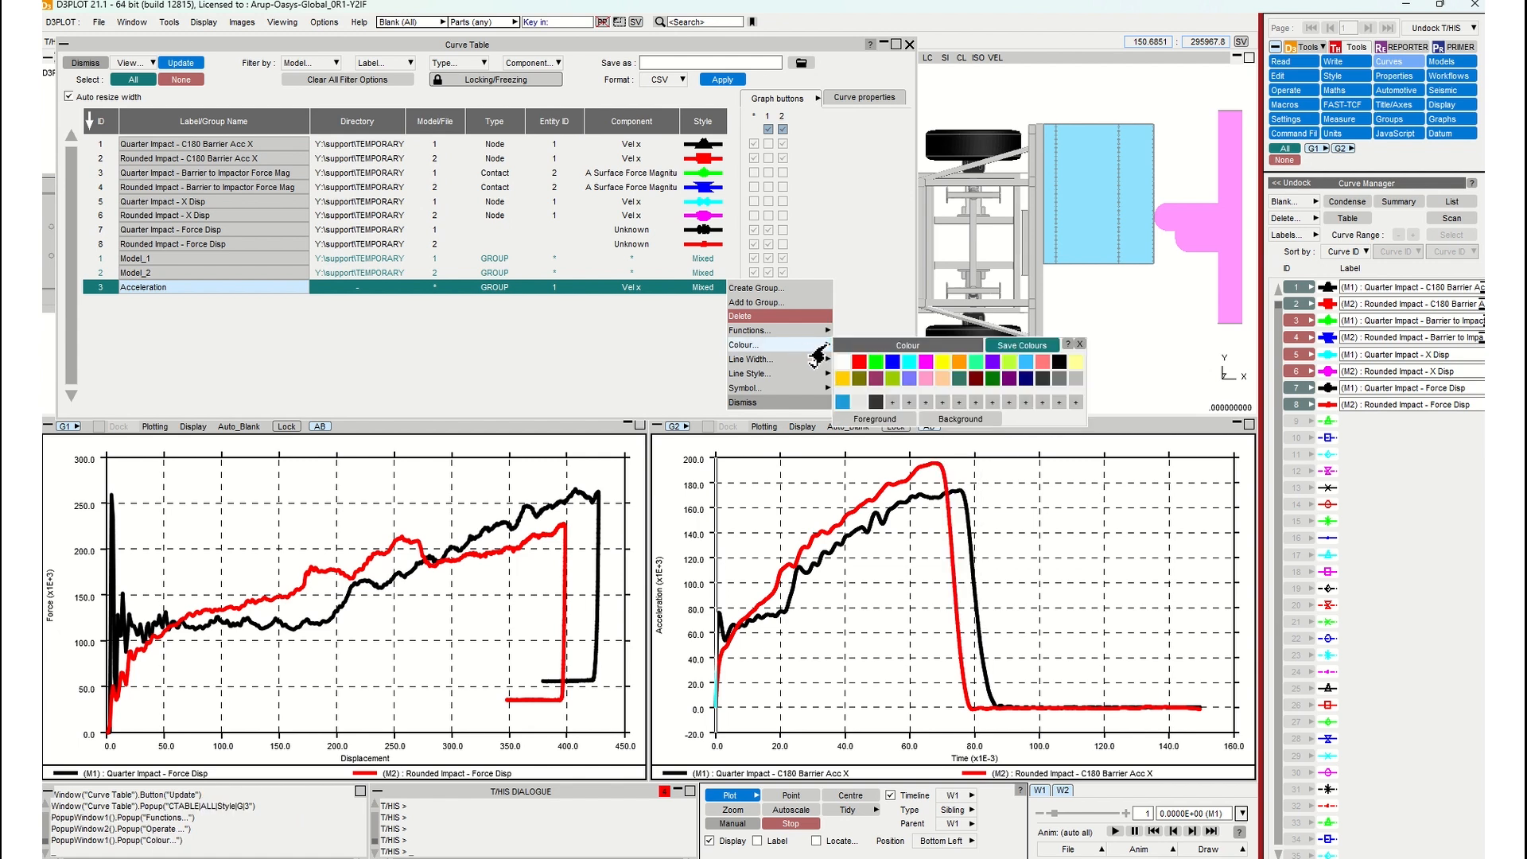
mouse_move(786, 374)
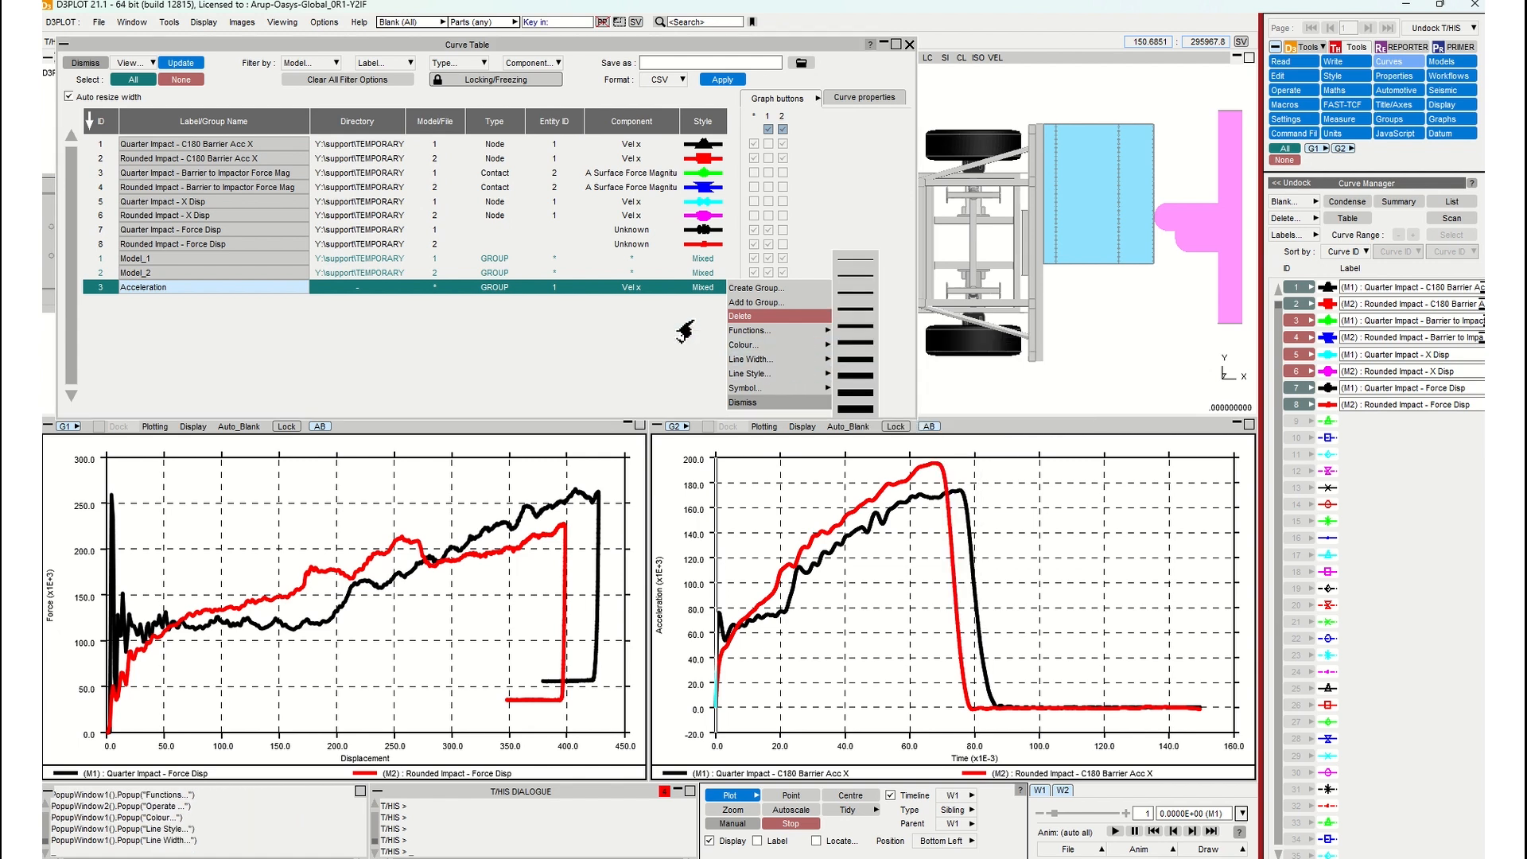
click(668, 324)
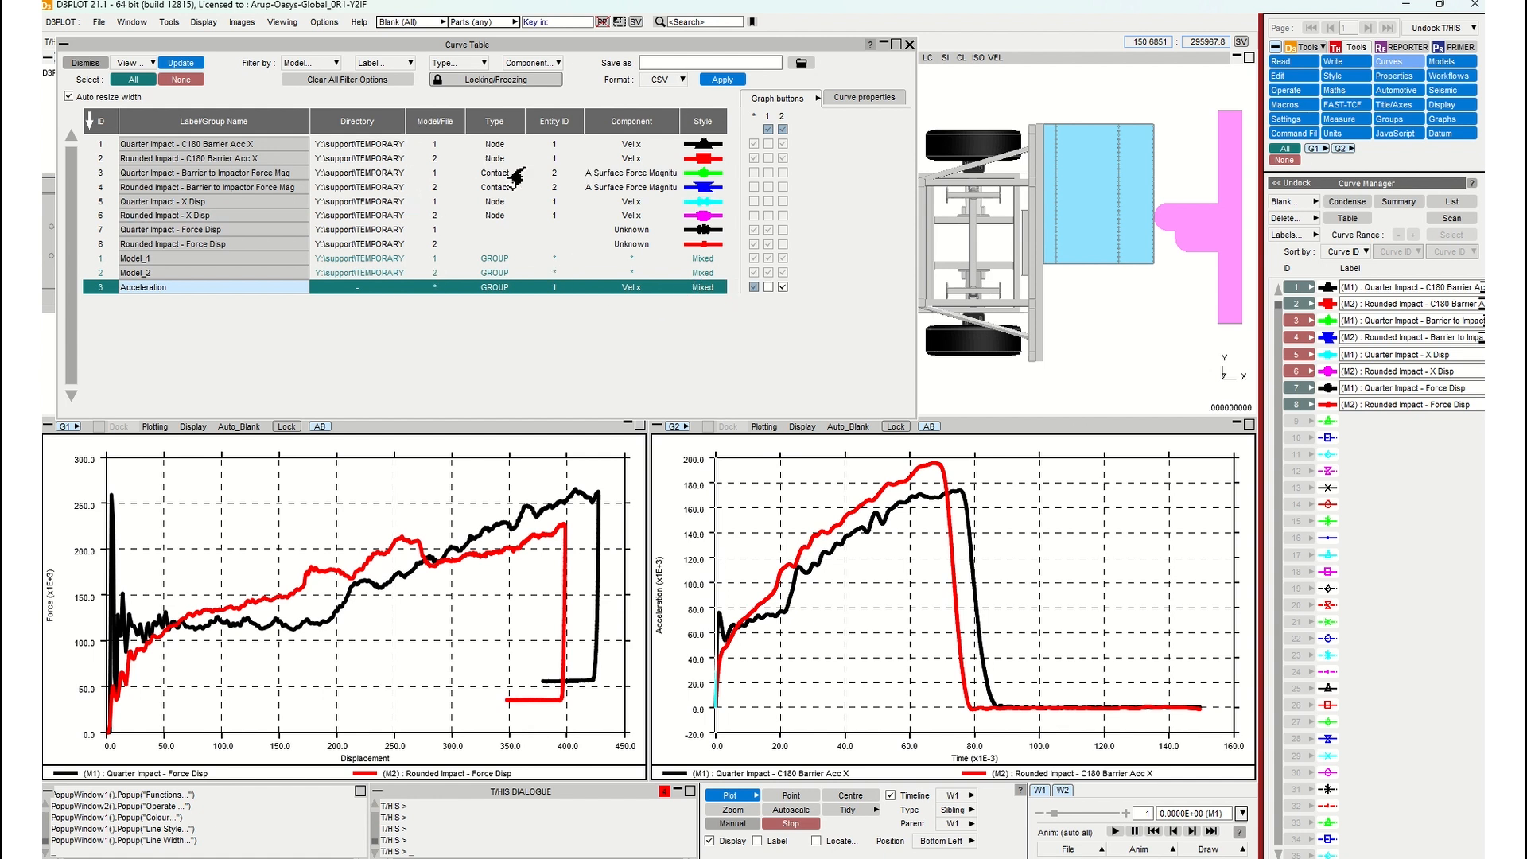
Annotate the Max Y values of the Acceleration group from the curve properties and open their annotation options.
click(883, 100)
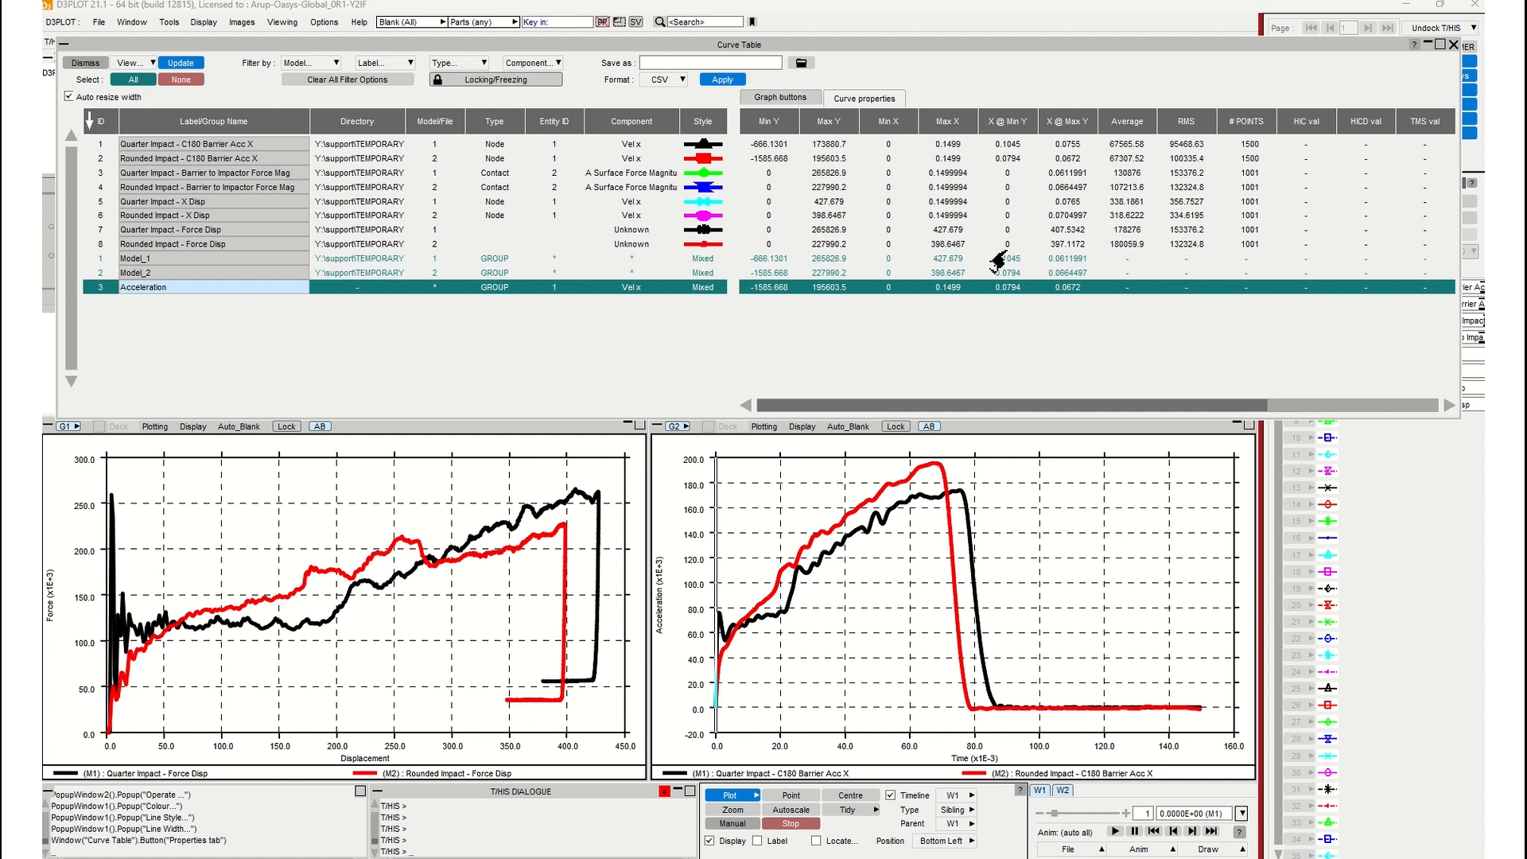
right_click(823, 298)
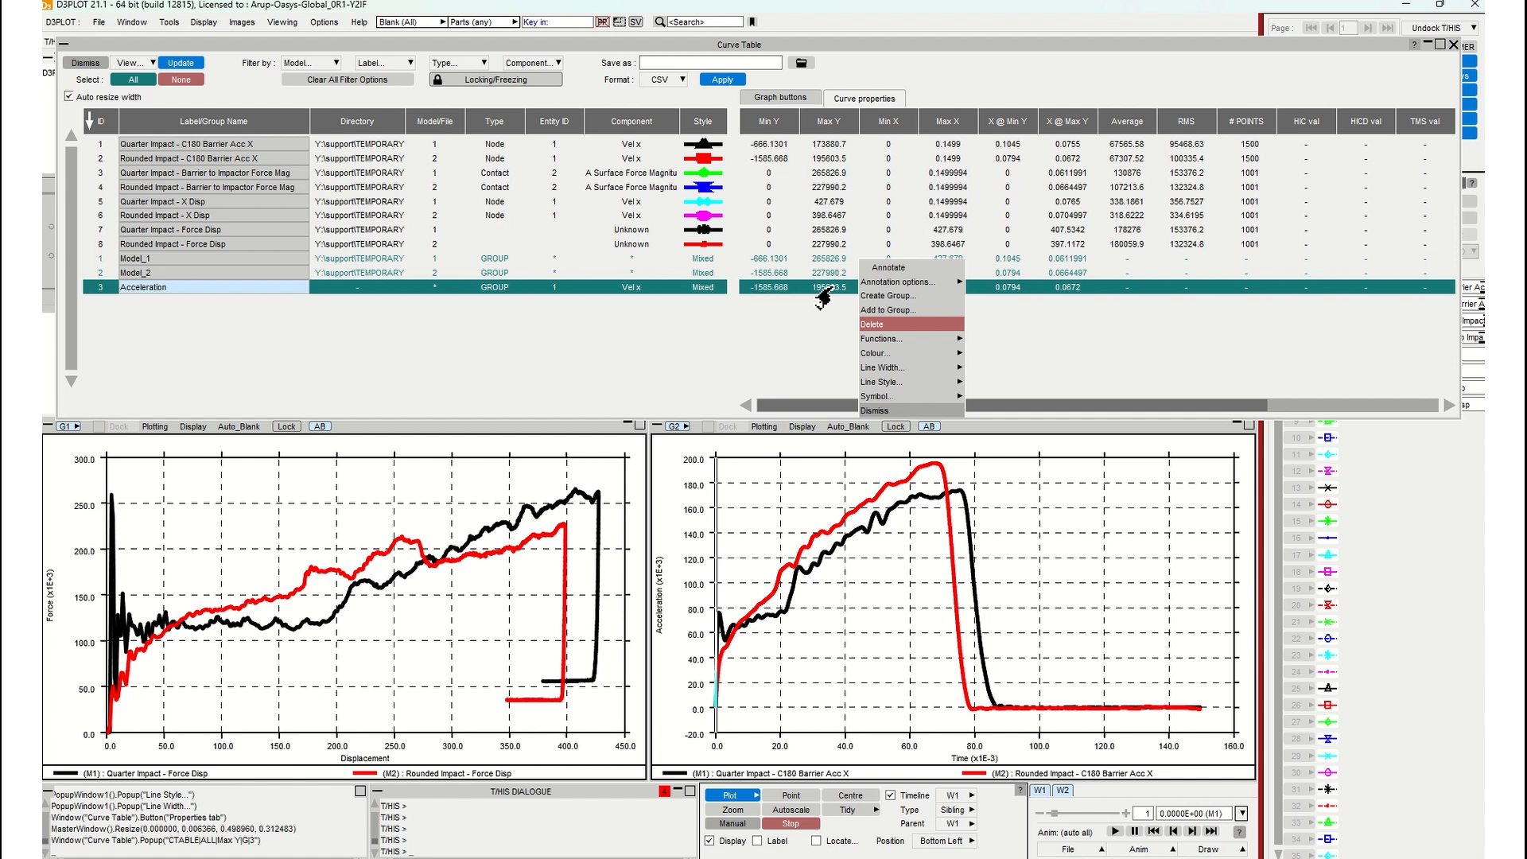
click(902, 268)
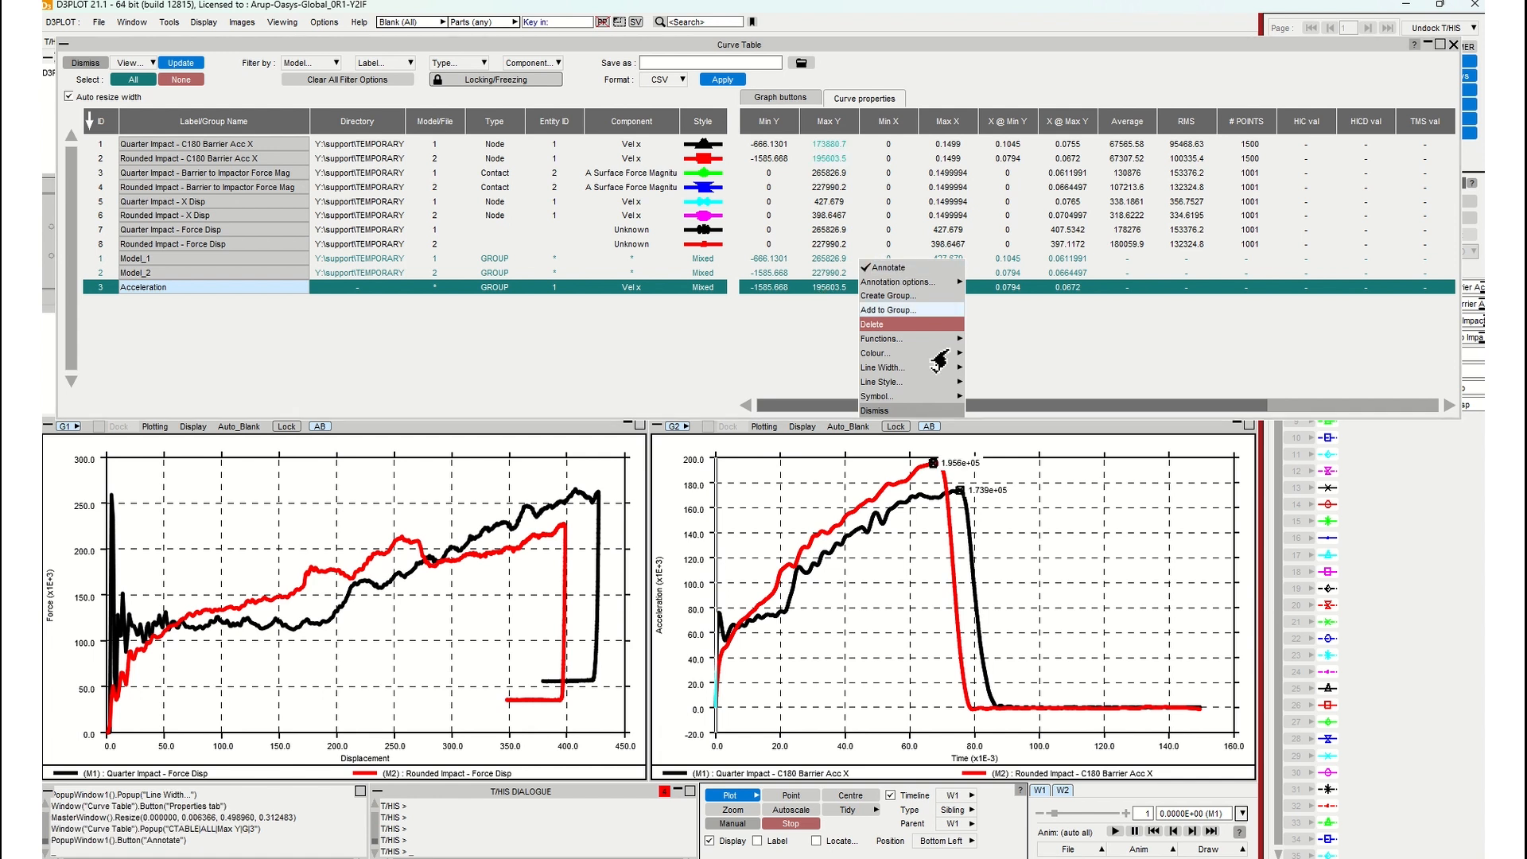
click(1041, 354)
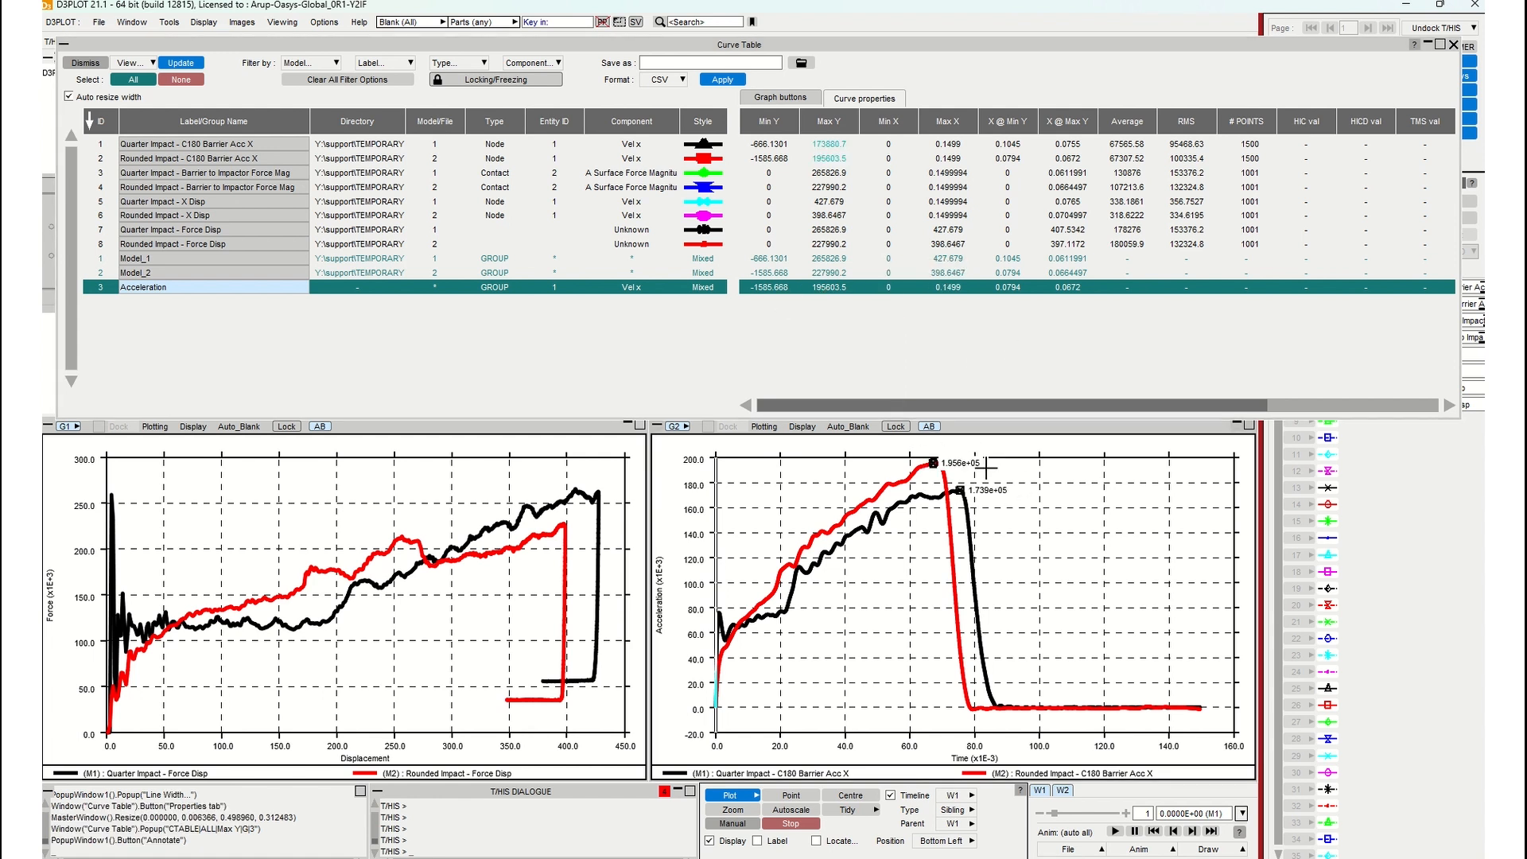
right_click(836, 294)
mouse_move(883, 284)
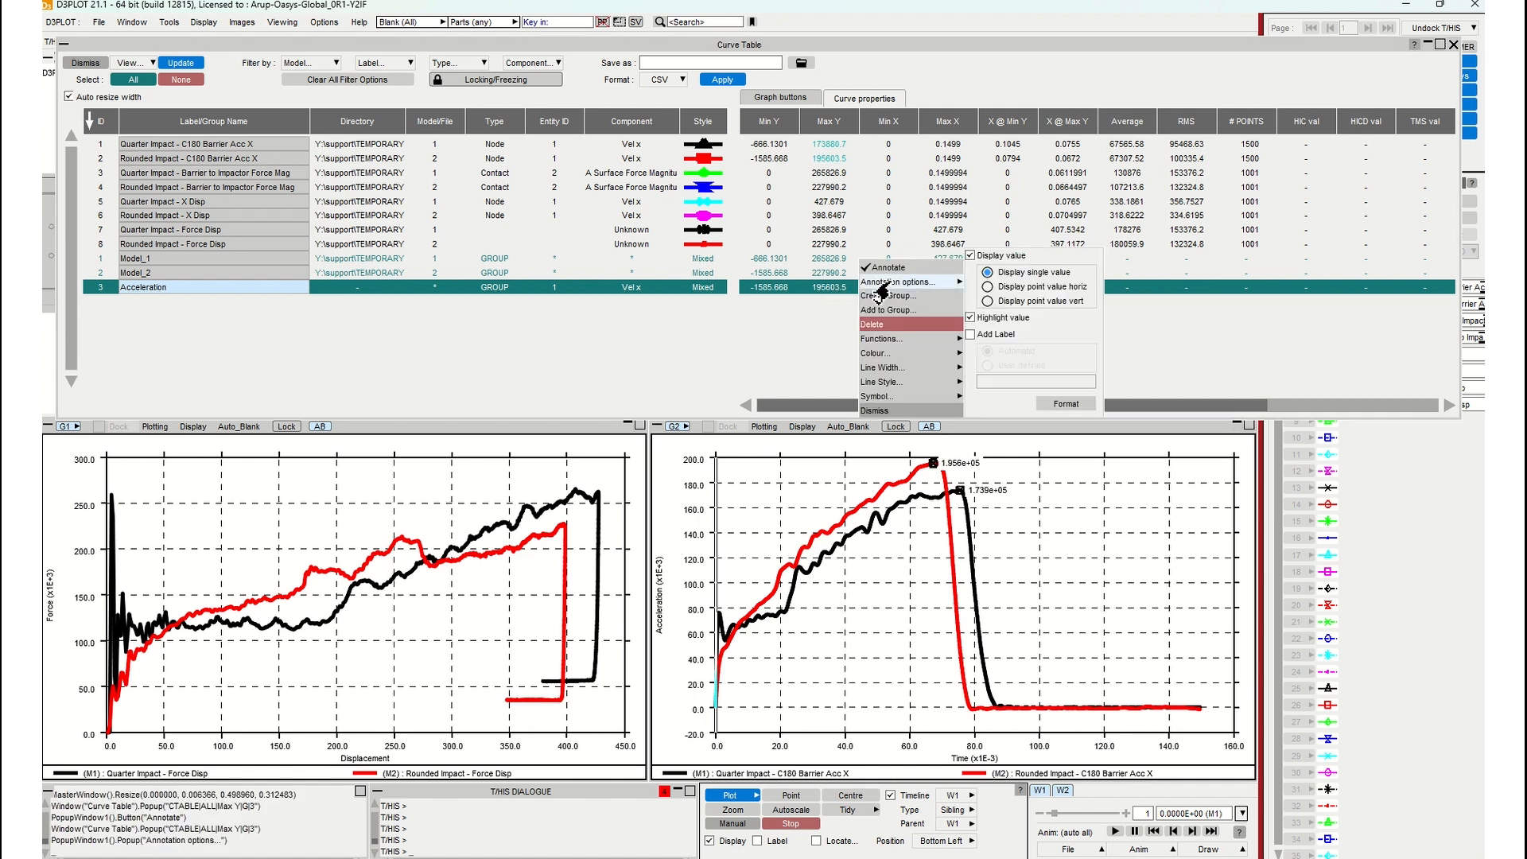
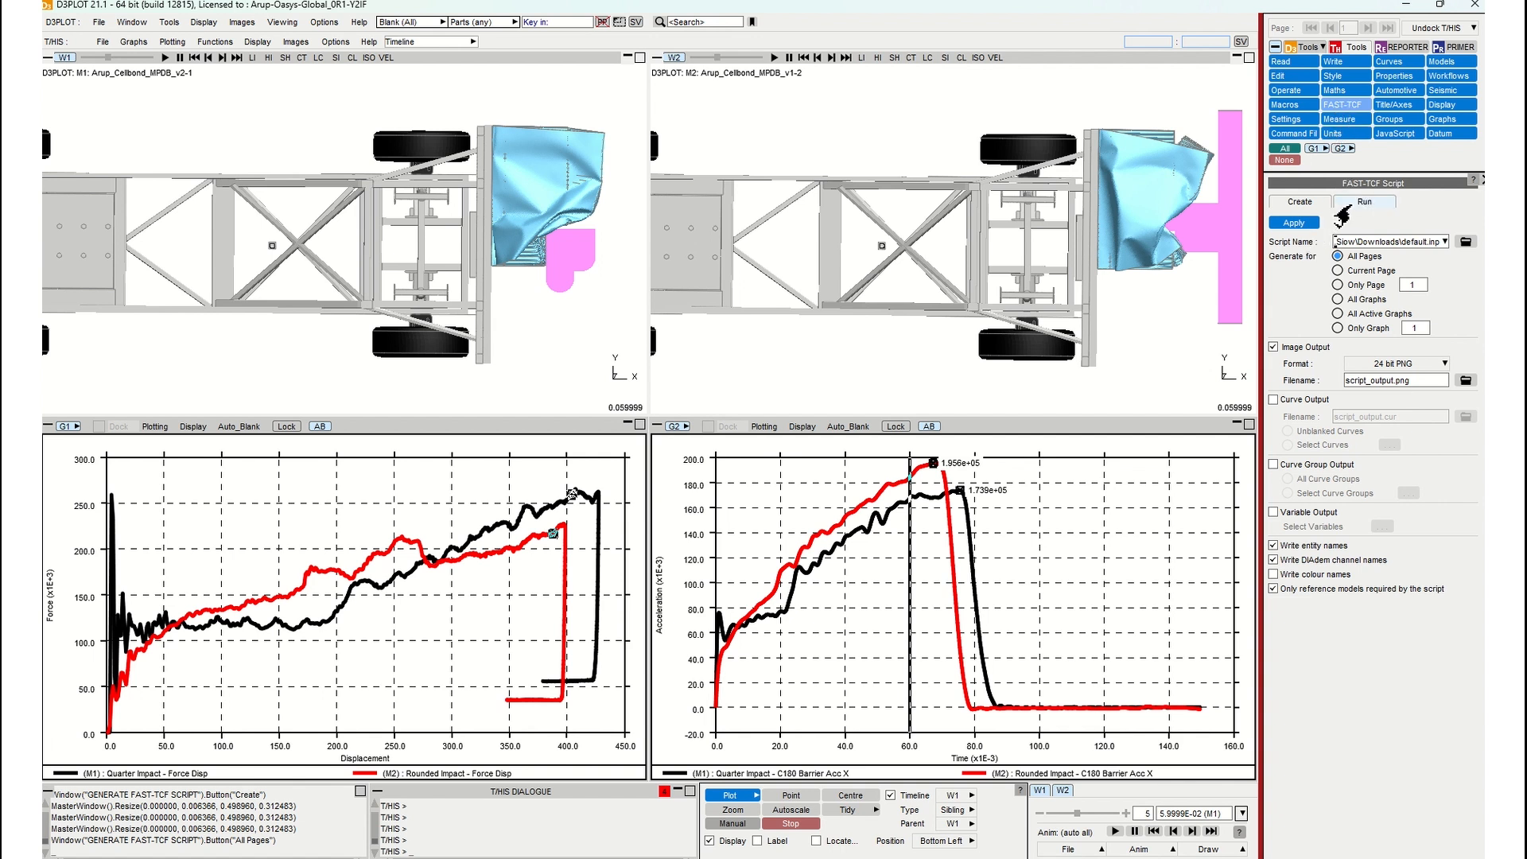
Examine the run options and the recorded commands of the FAST-TCF script test.inp.
click(1340, 208)
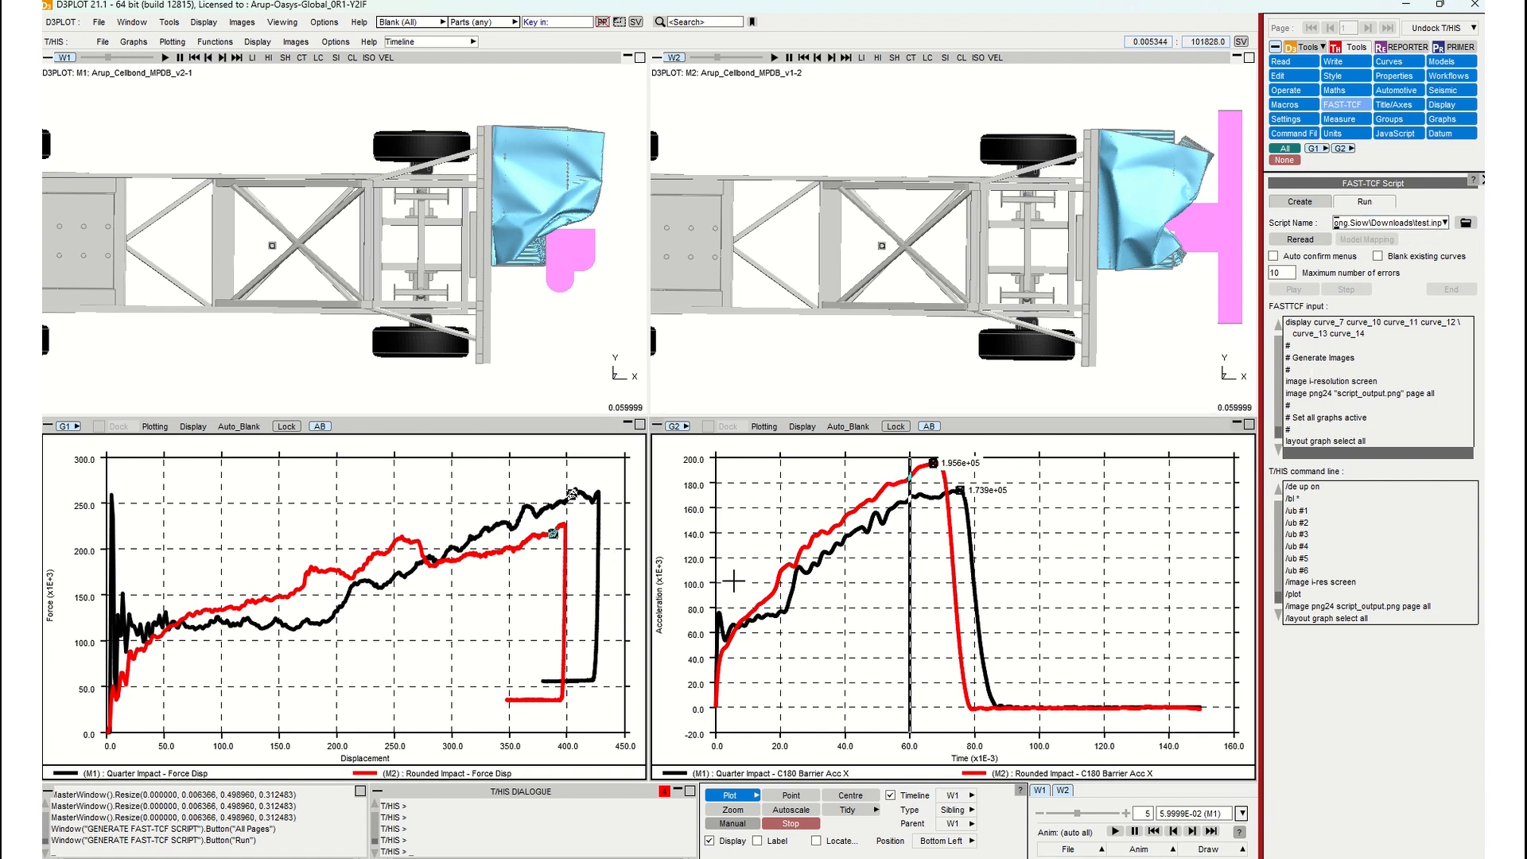
click(803, 426)
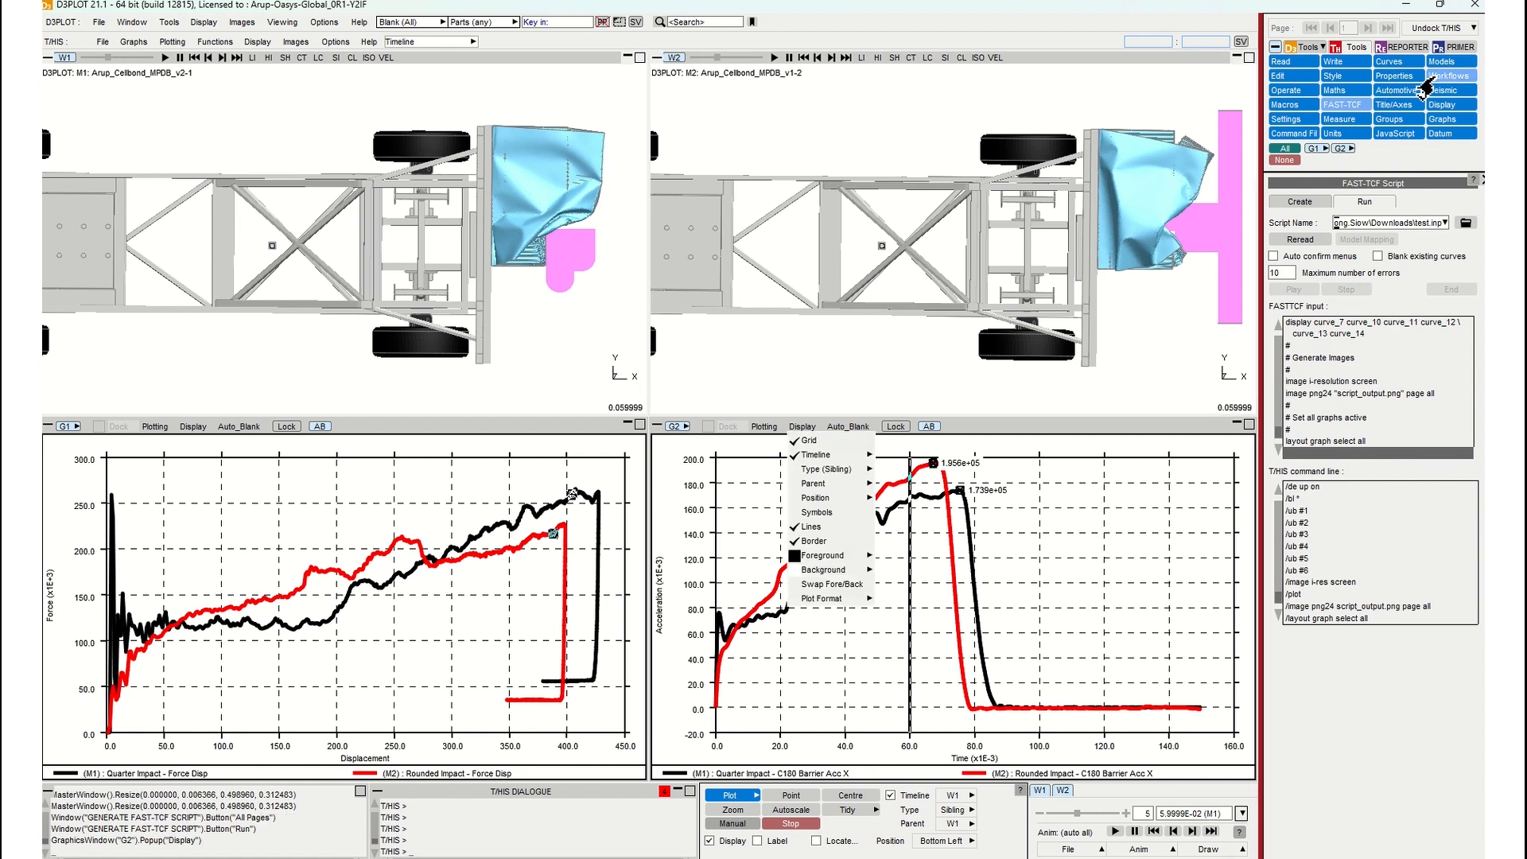
click(1337, 62)
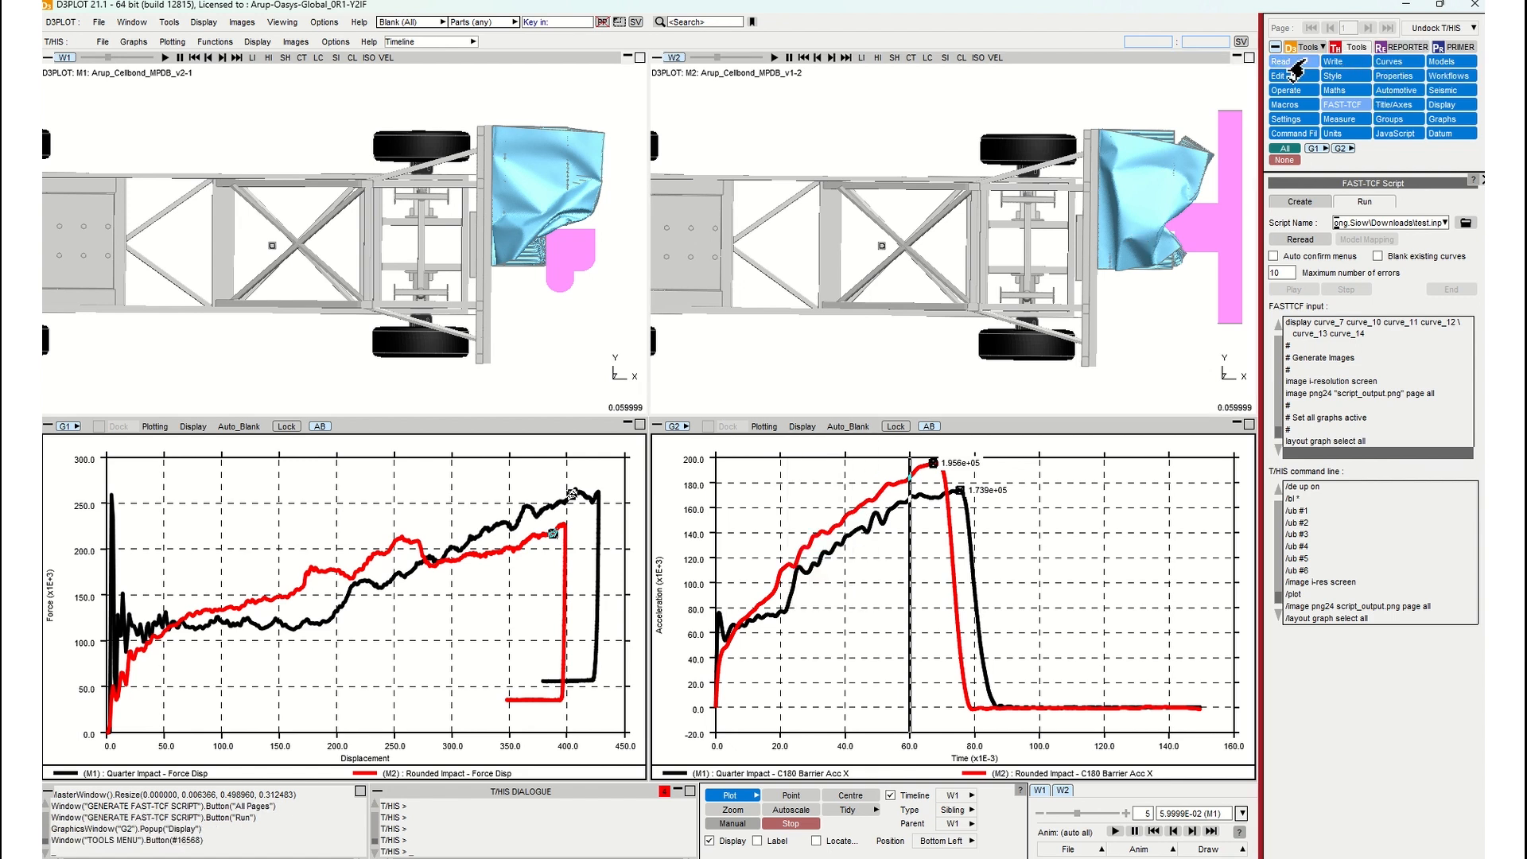
Start reading a new LS-DYNA model and enable extracting curves to match model 1.
click(1294, 64)
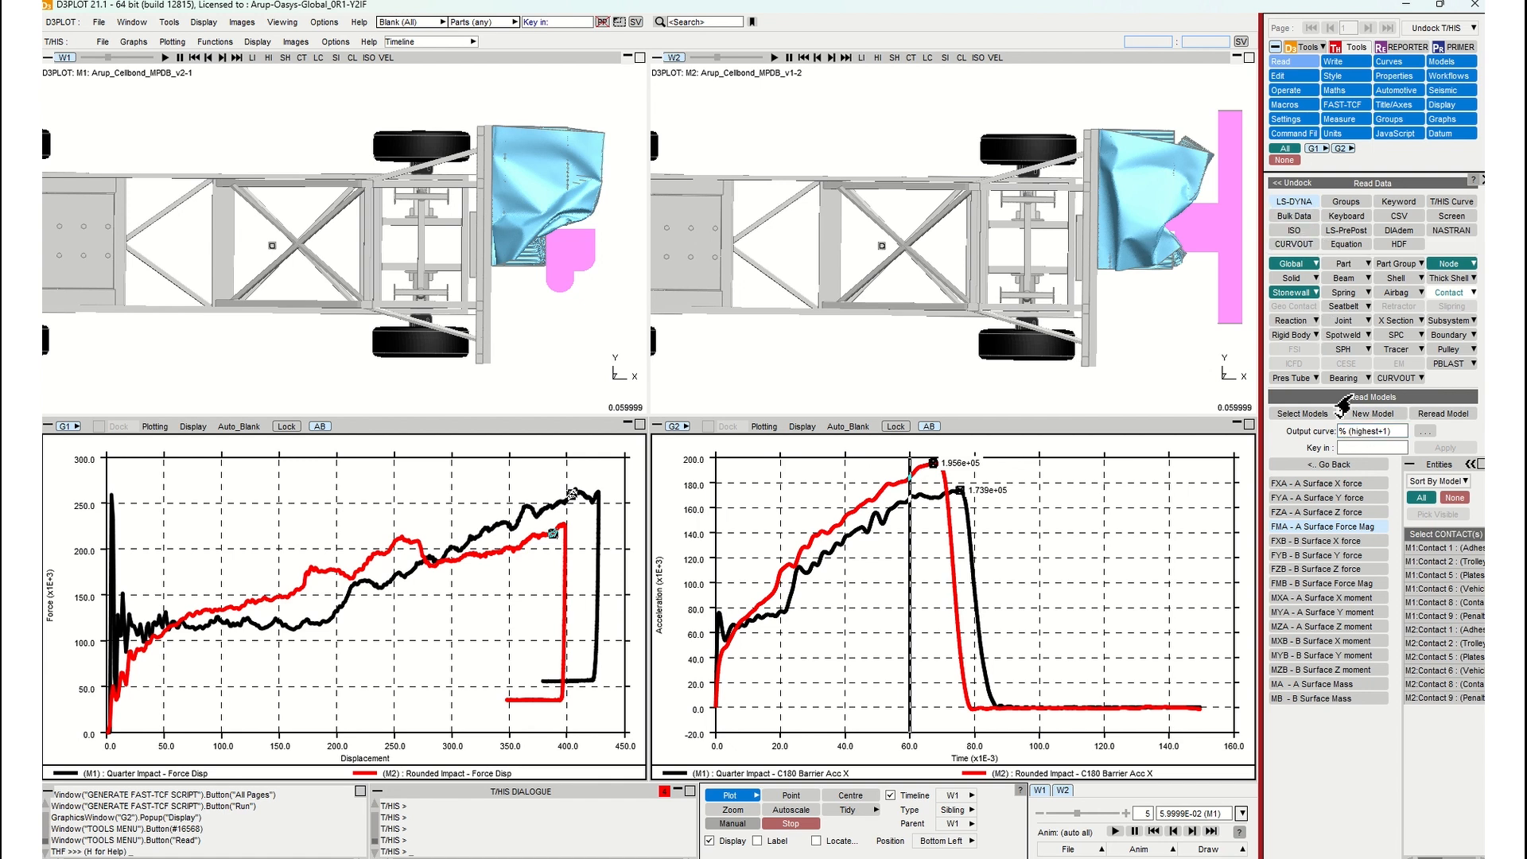
click(1361, 414)
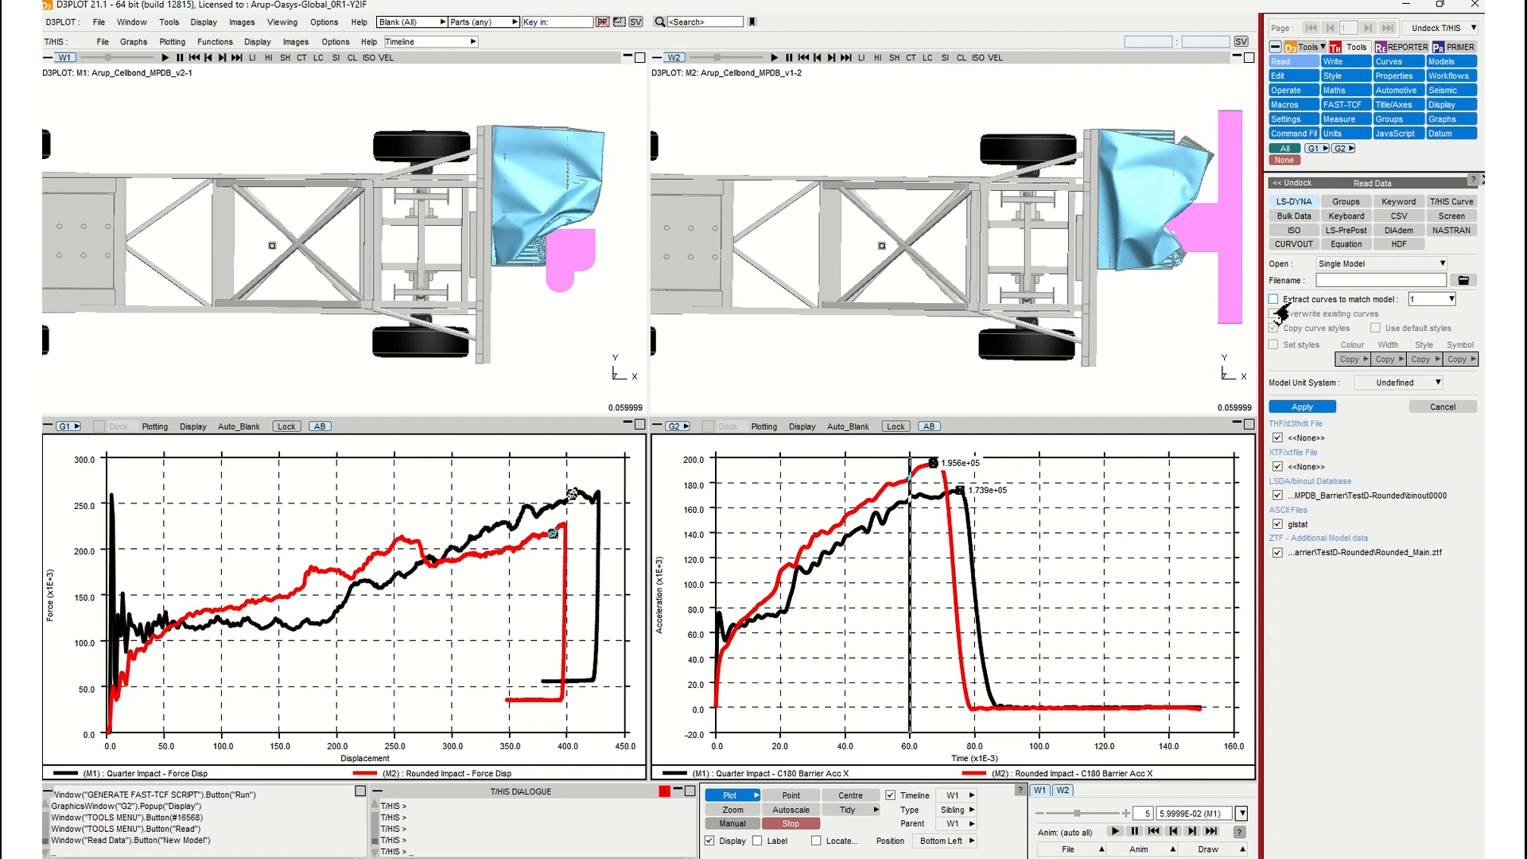
click(1273, 300)
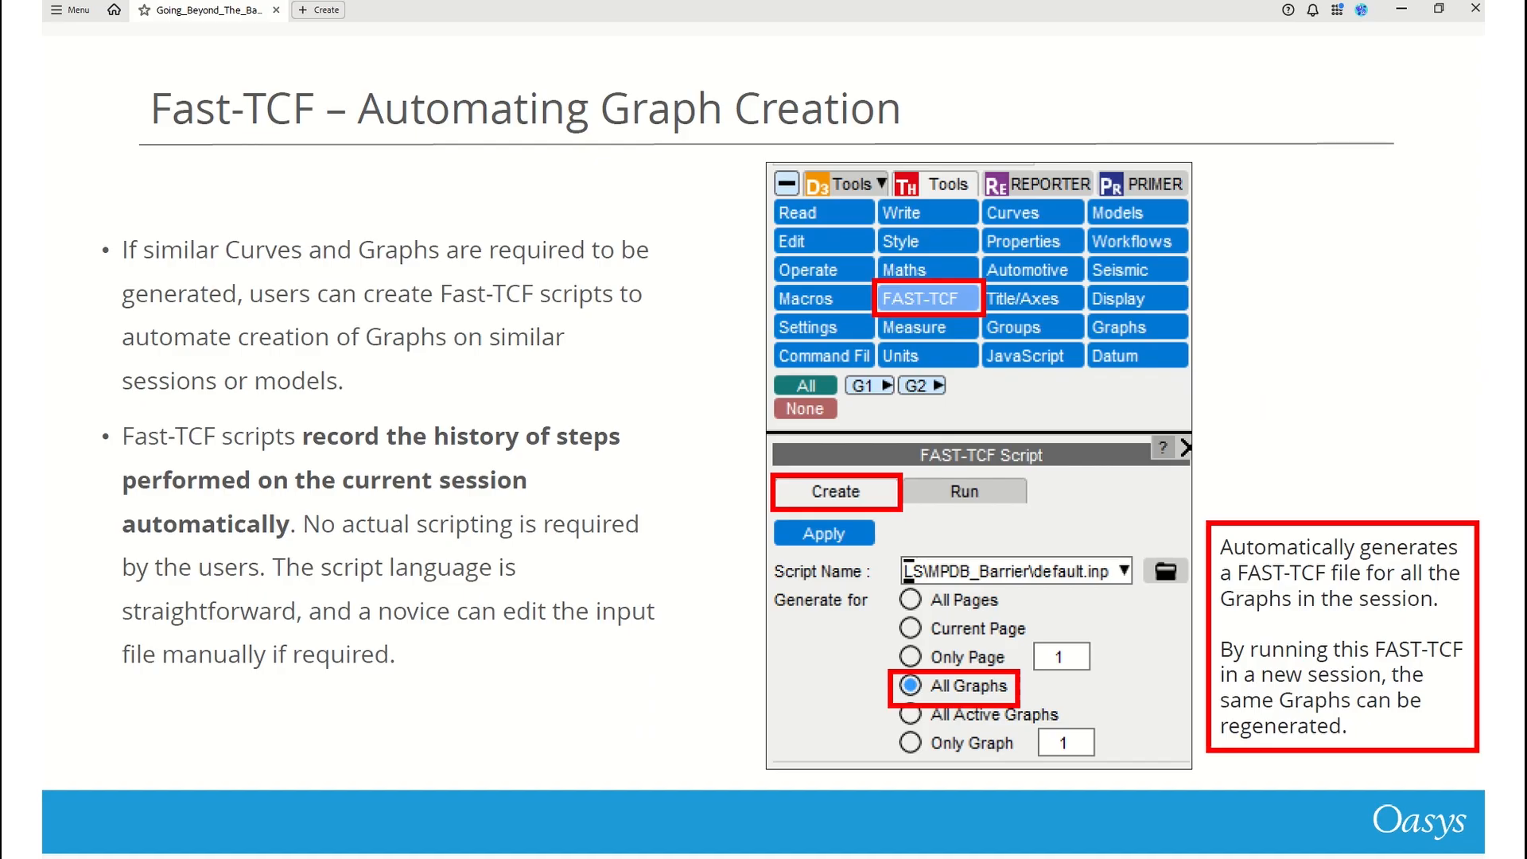
scroll(499, 522, down, 1)
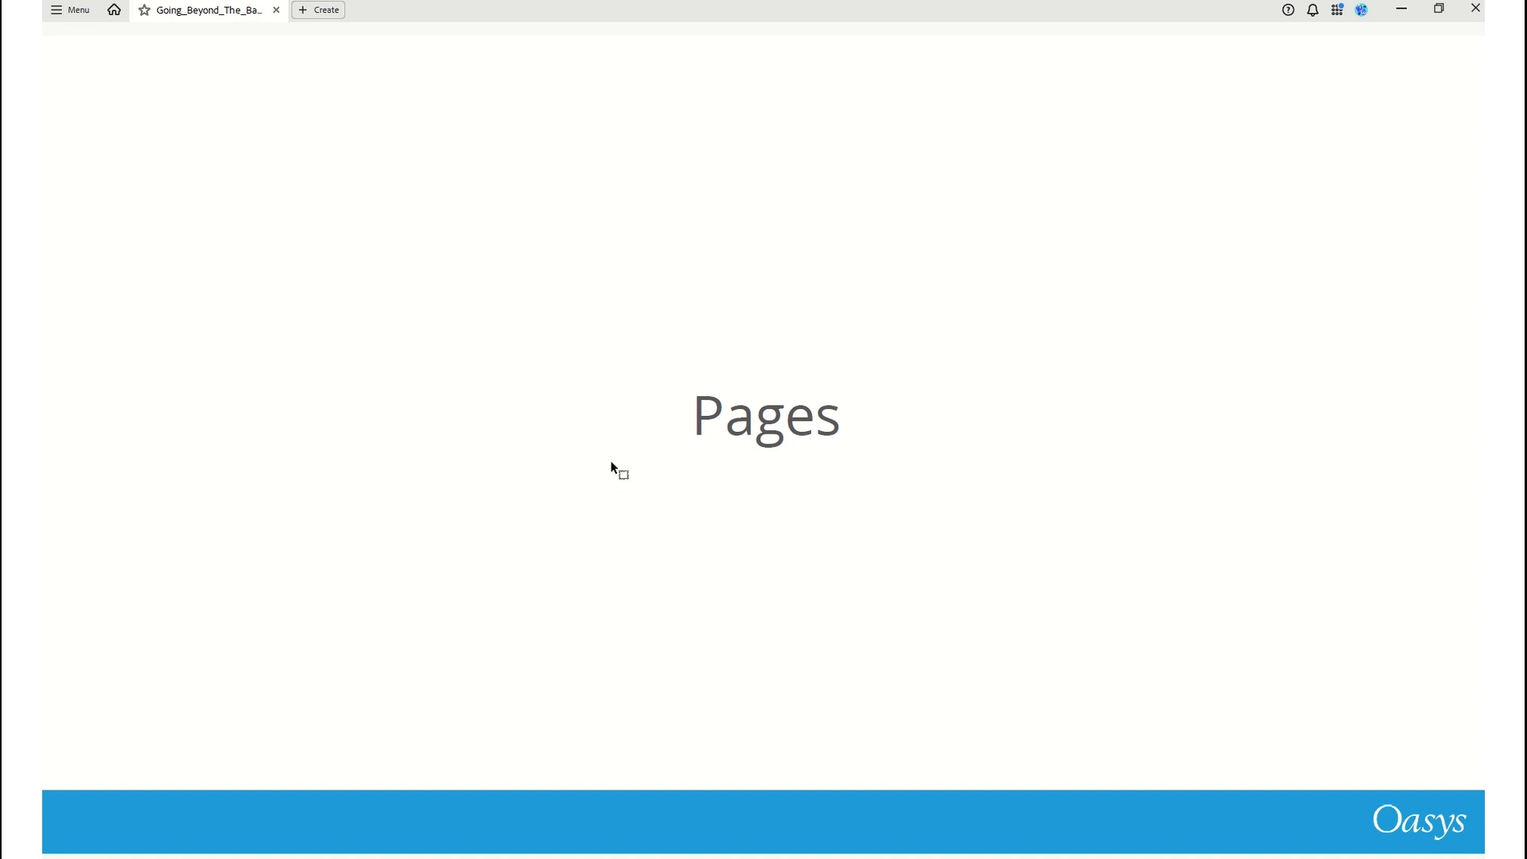
scroll(614, 447, down, 1)
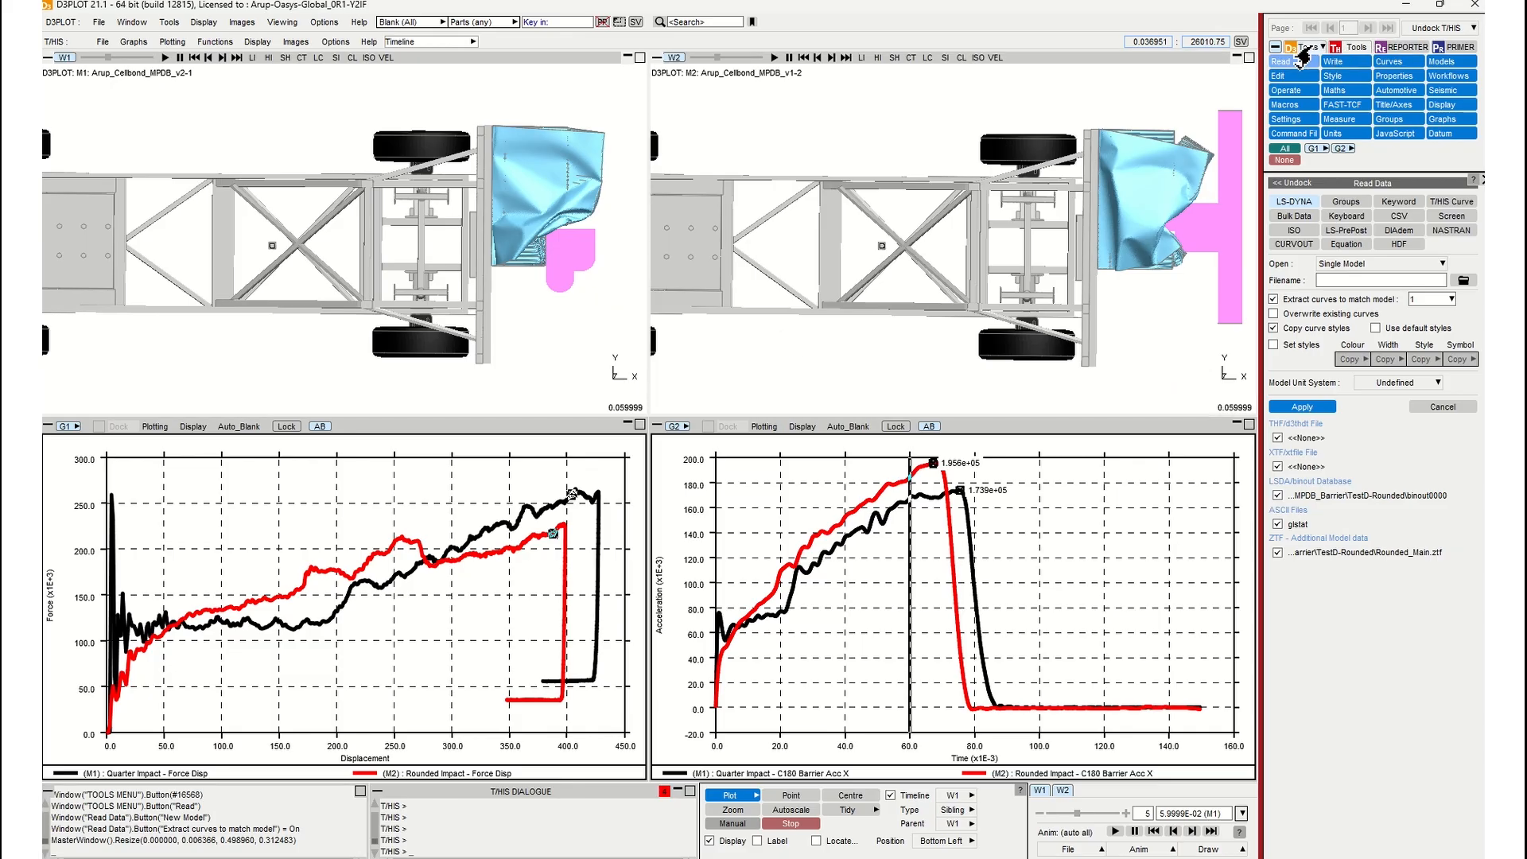
Open the Page Layout table for all pages from D3PLOT's advanced window layout options and reposition it.
click(1300, 53)
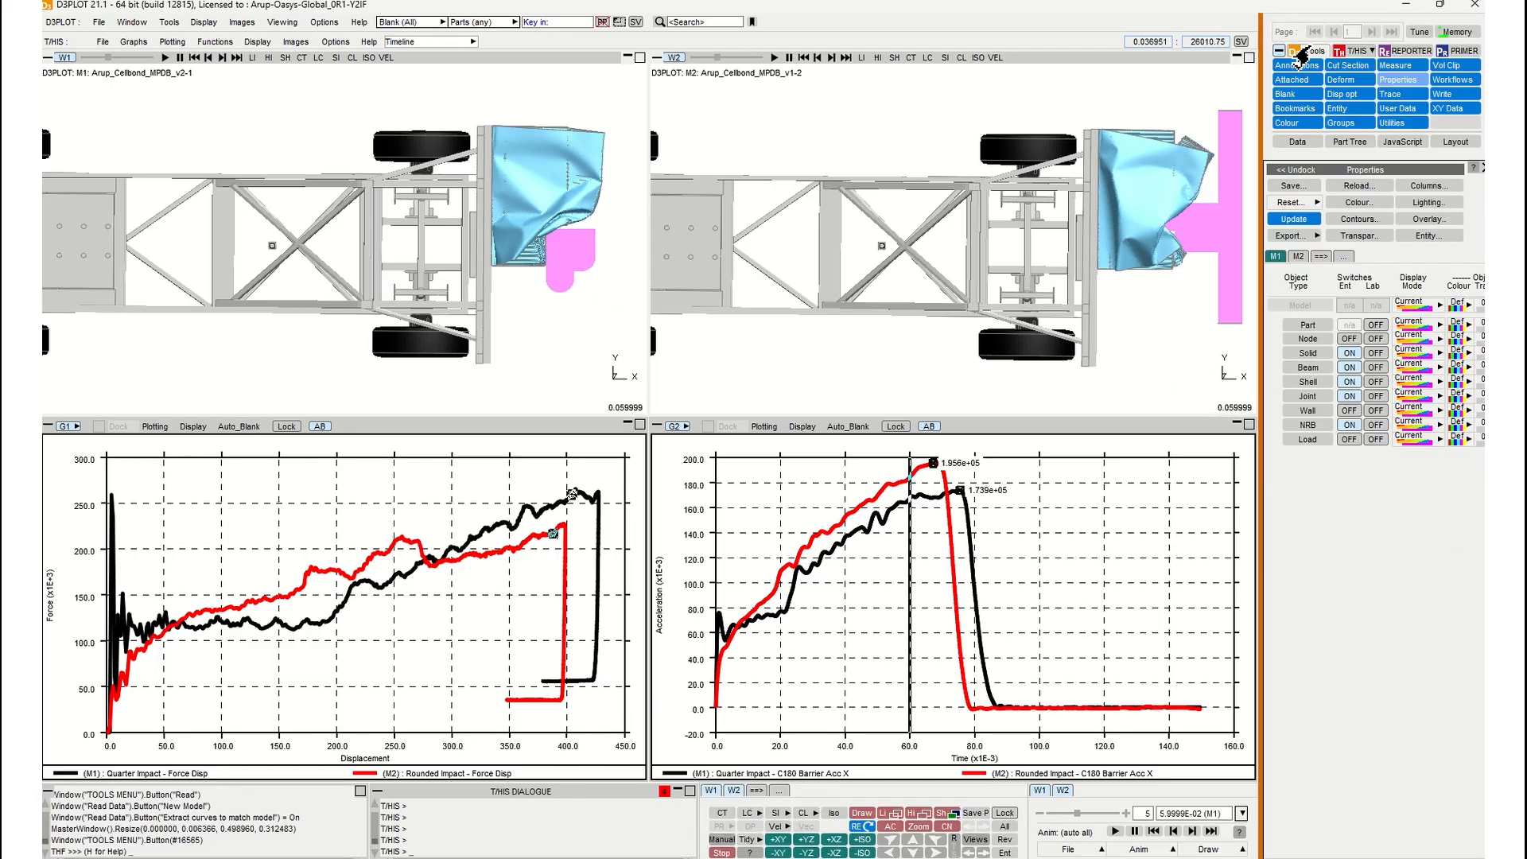
click(1444, 143)
click(1408, 251)
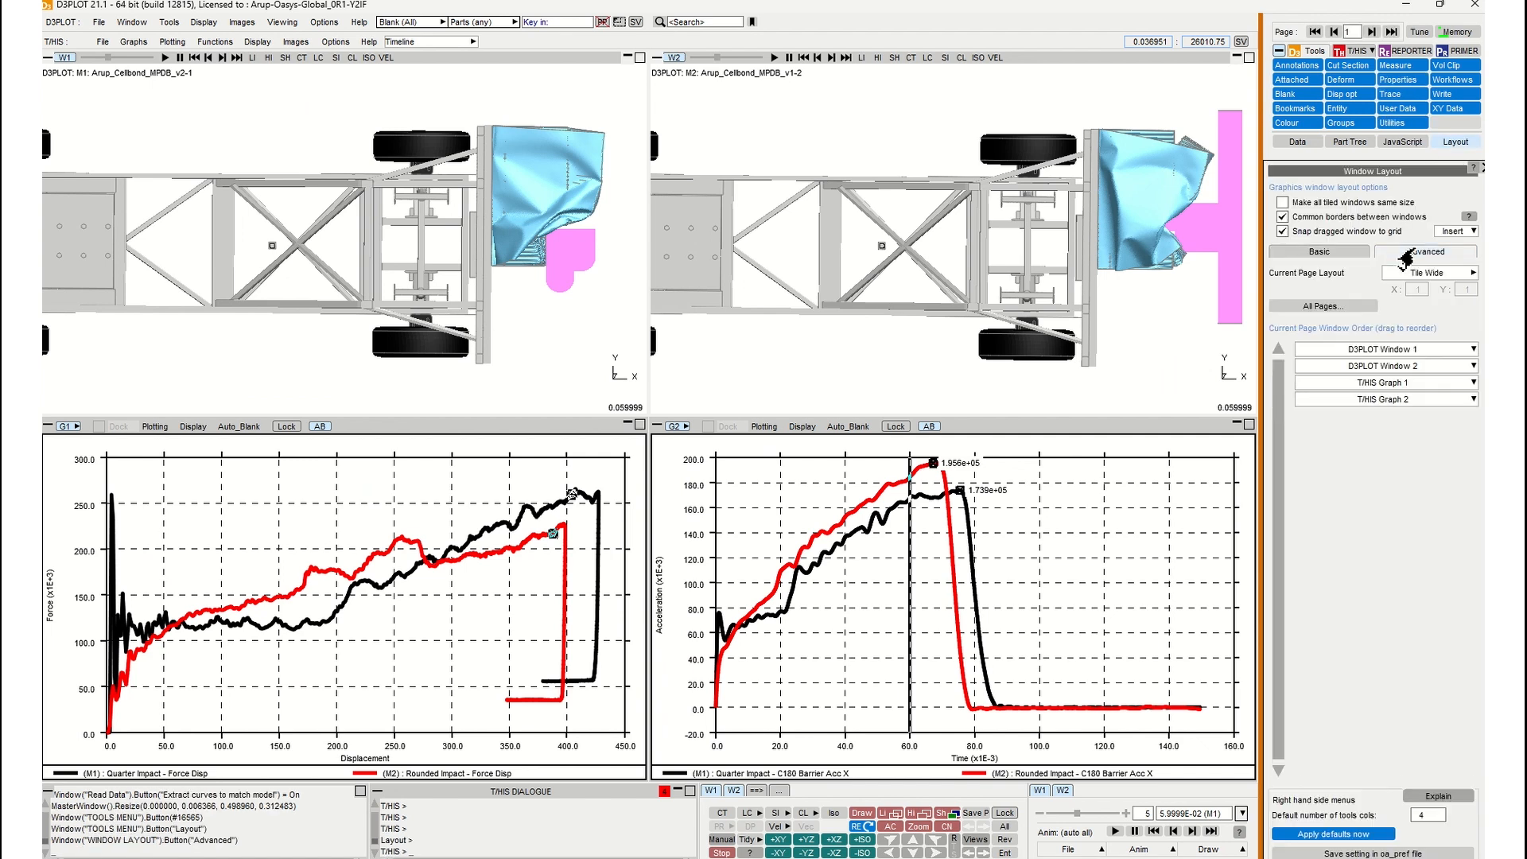
click(1311, 307)
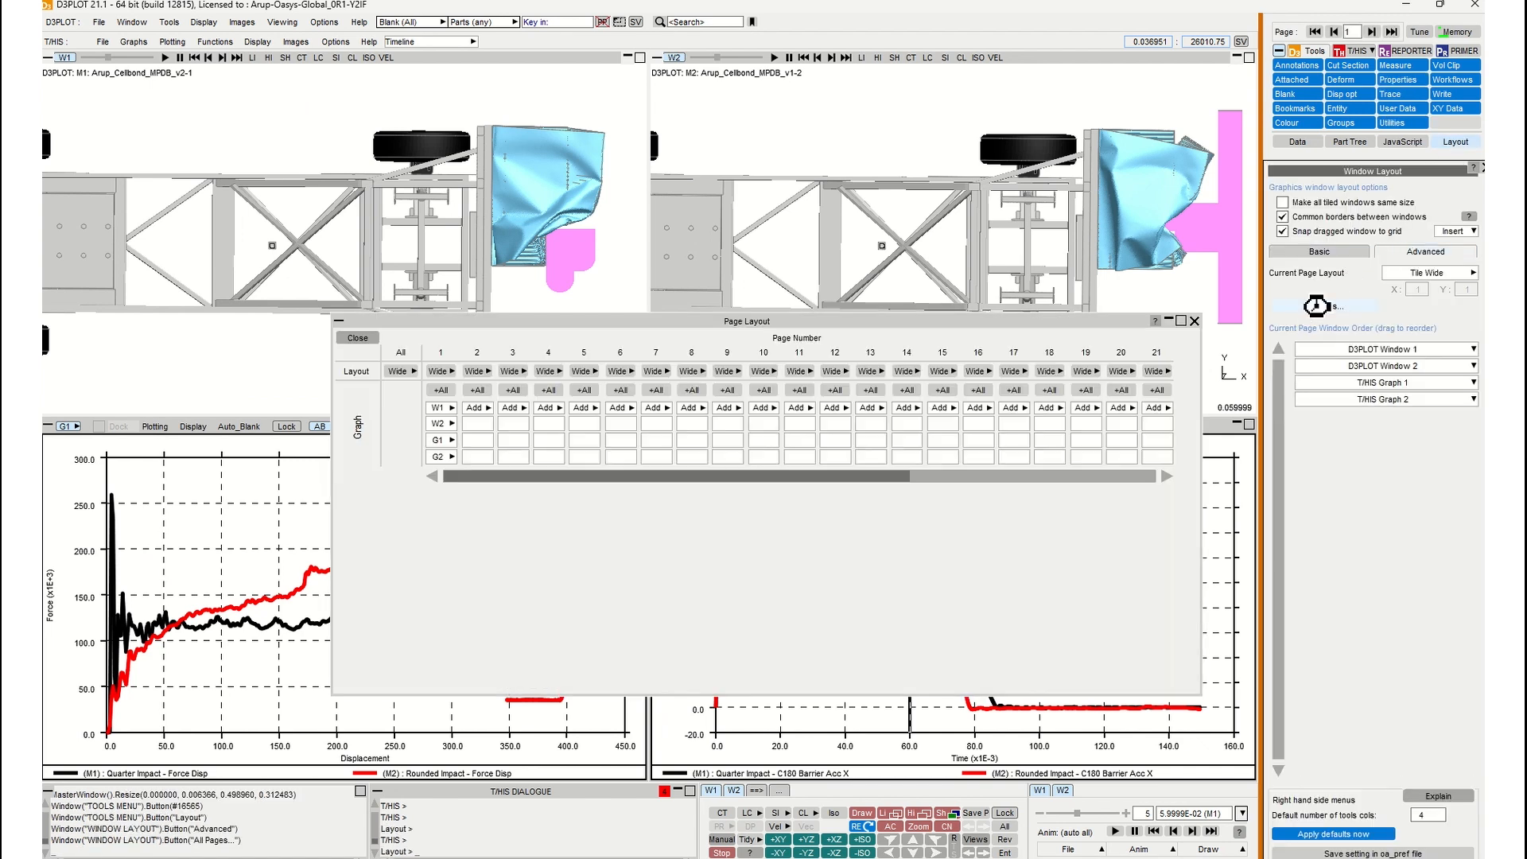
drag(891, 325, 1078, 241)
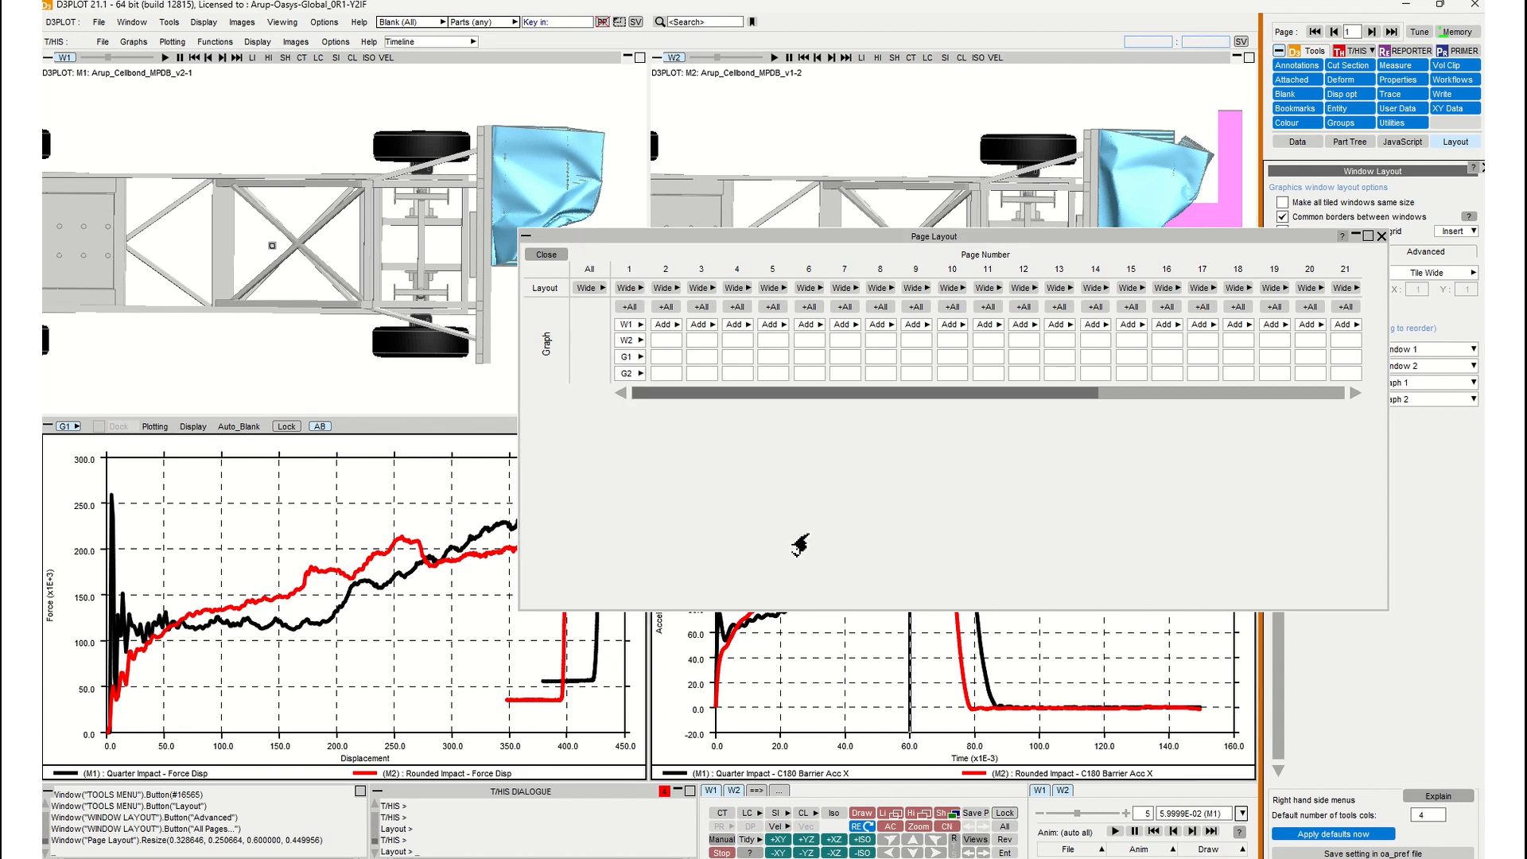
Set page 2 to a custom X x Y layout with X as 2 and Y as 1.
click(664, 291)
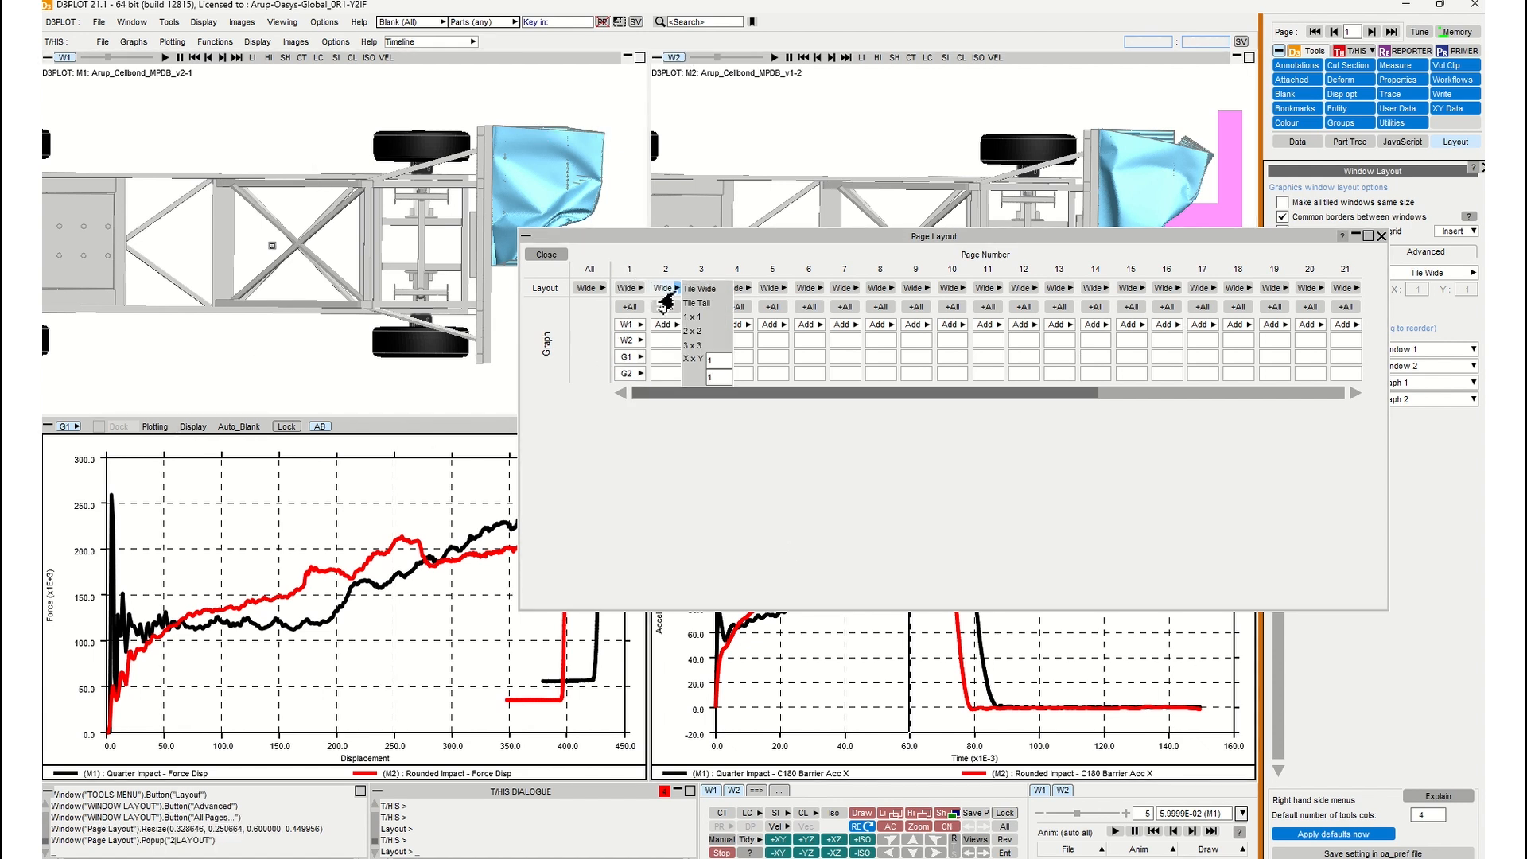
click(713, 362)
drag(720, 362, 703, 362)
text(2)
key(Return)
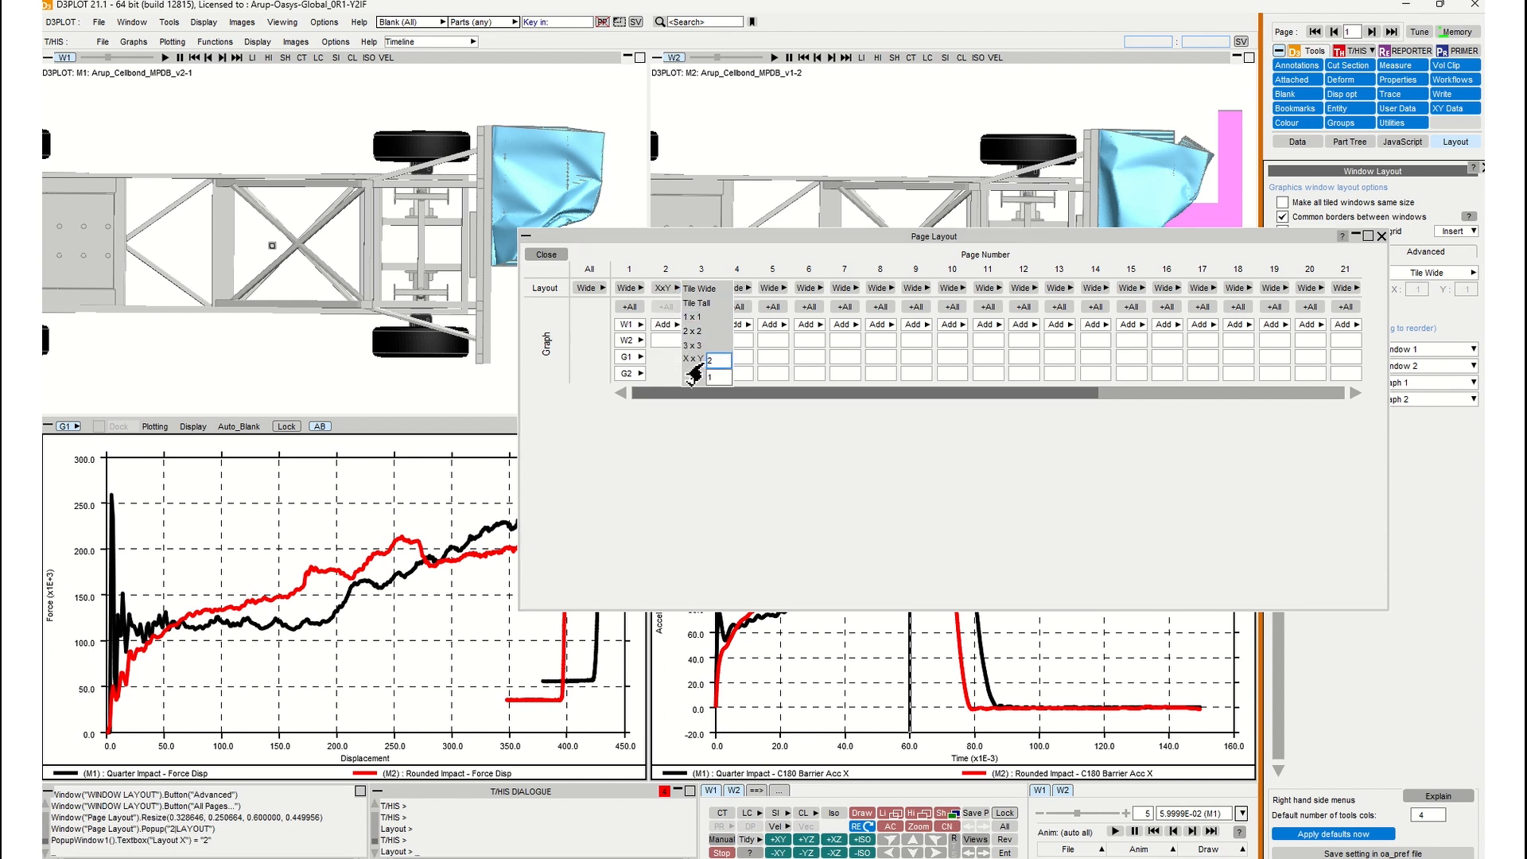
Add D3PLOT Window 1 and T/HIS Graph 1 to page 2.
click(664, 324)
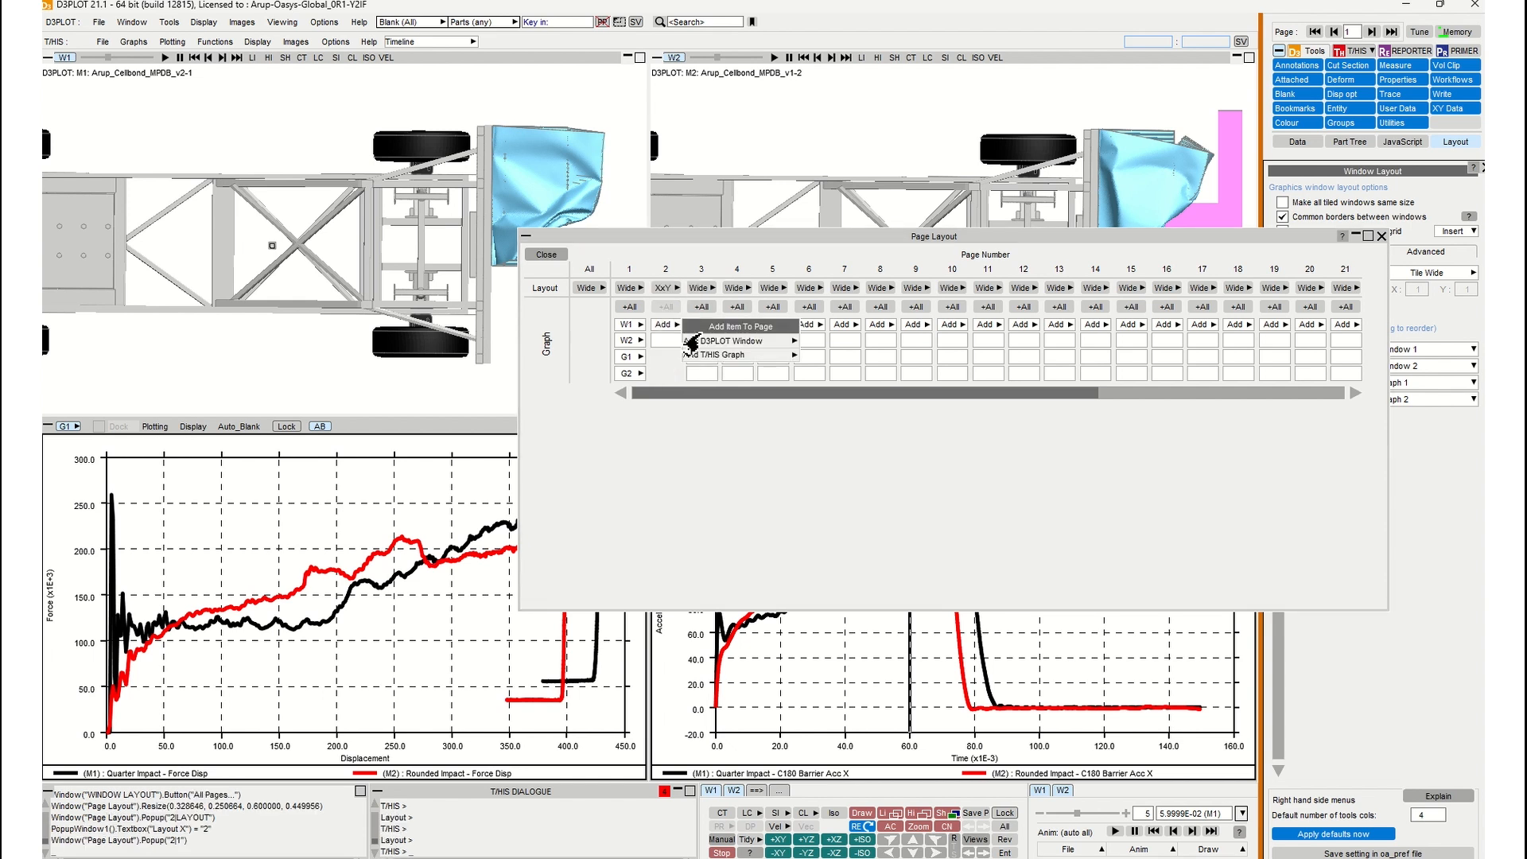
click(805, 341)
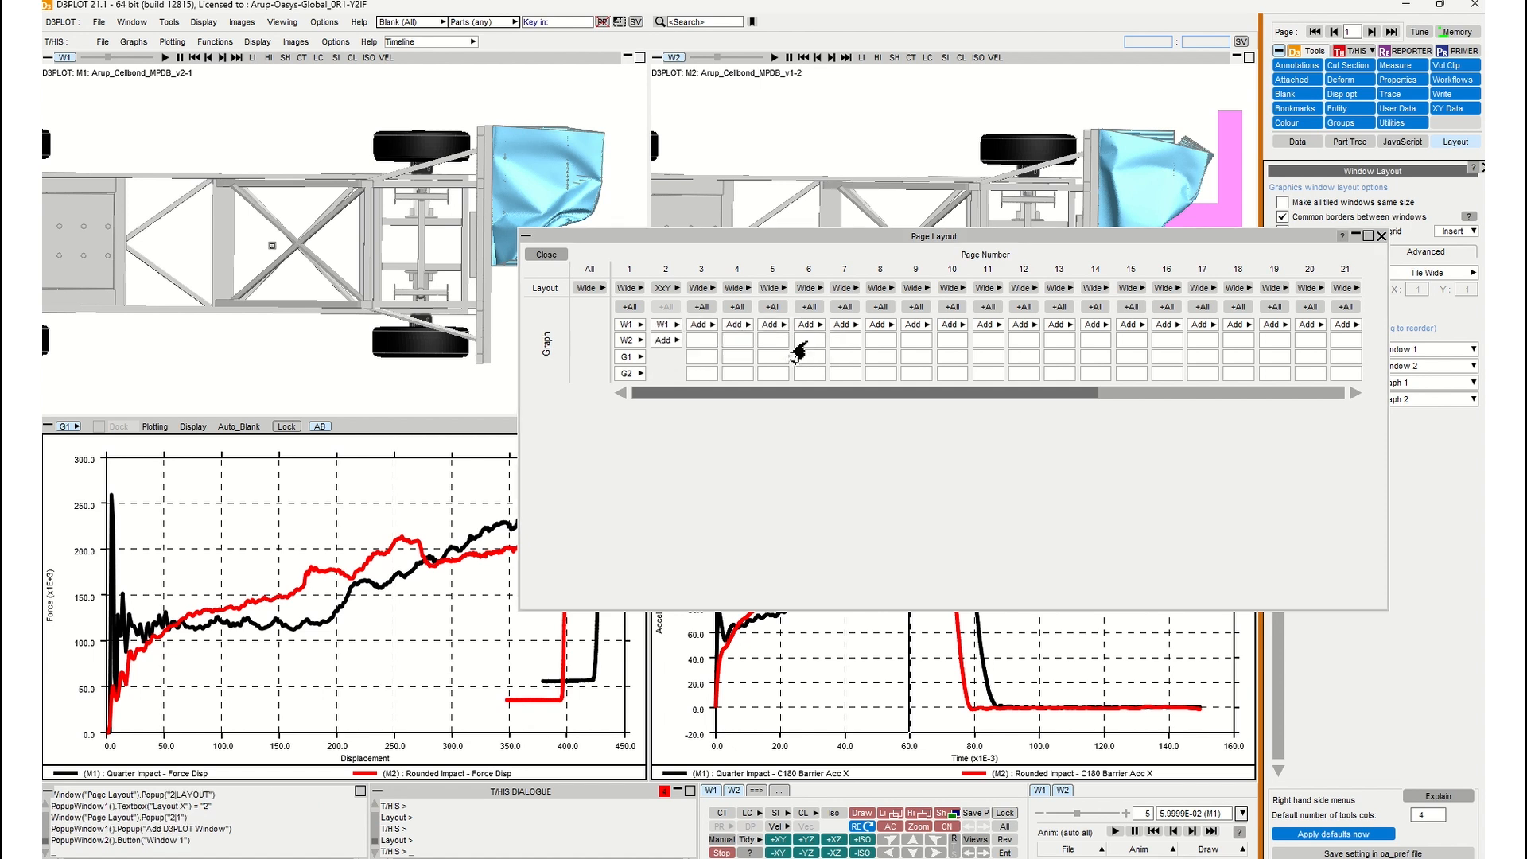
click(664, 341)
mouse_move(732, 370)
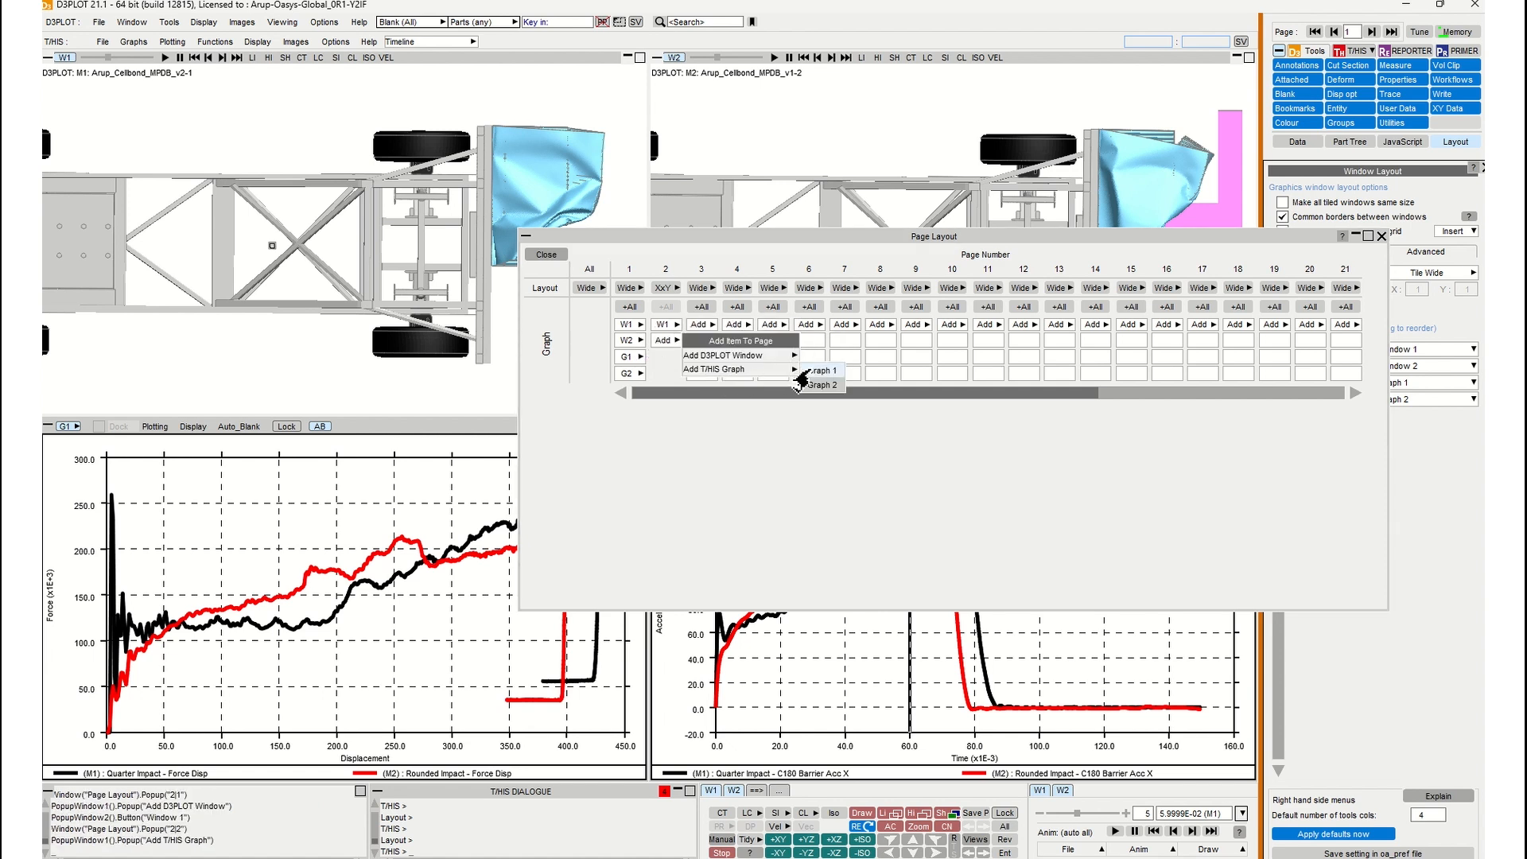
click(822, 371)
Give page 3 a 1 x 1 layout containing D3PLOT Window 2 and close the page layout table.
click(698, 290)
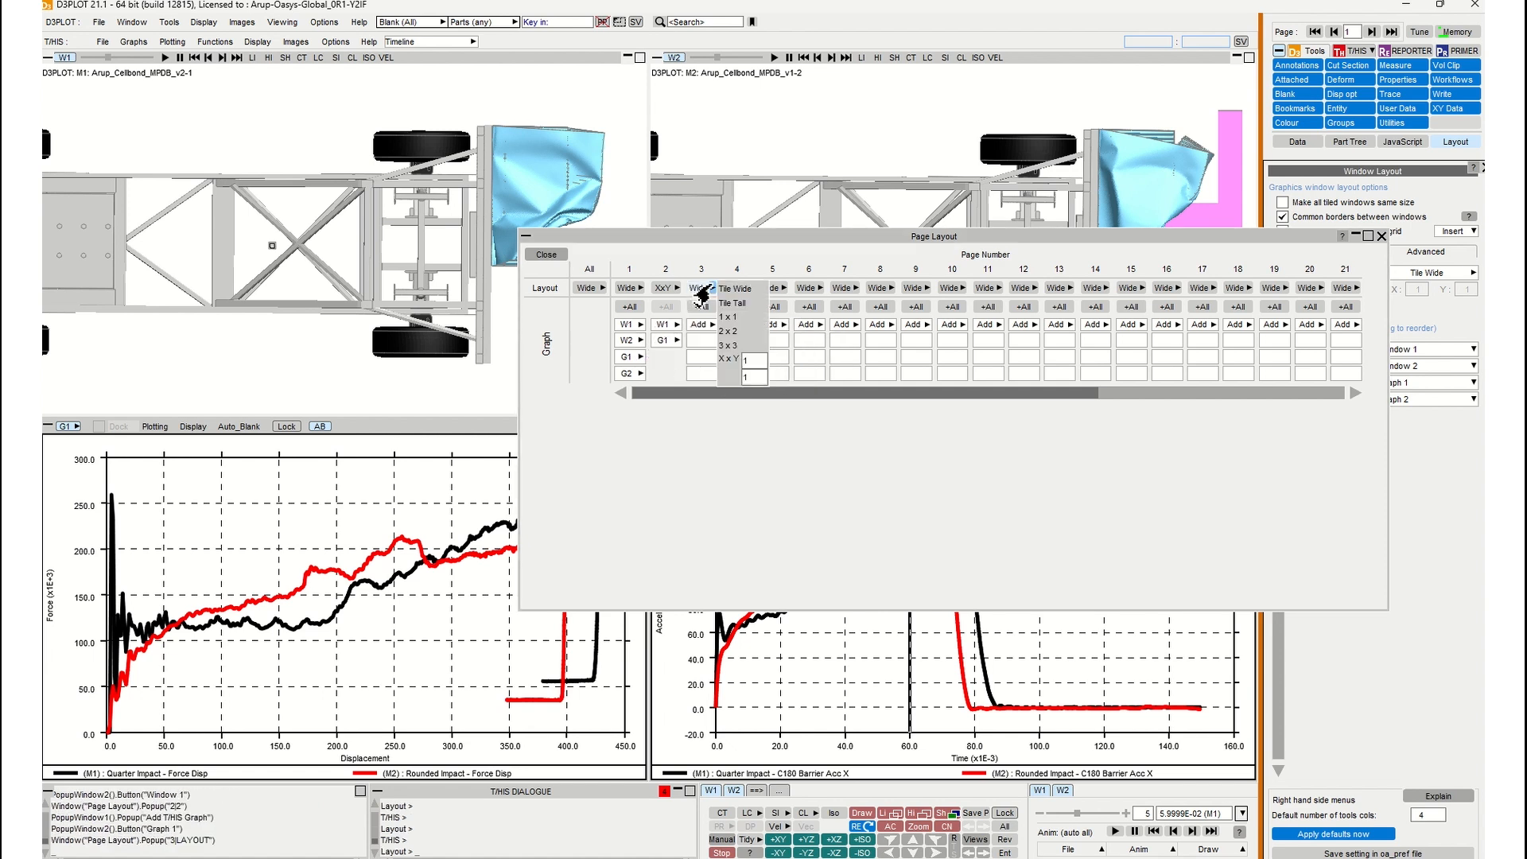
click(736, 317)
click(698, 327)
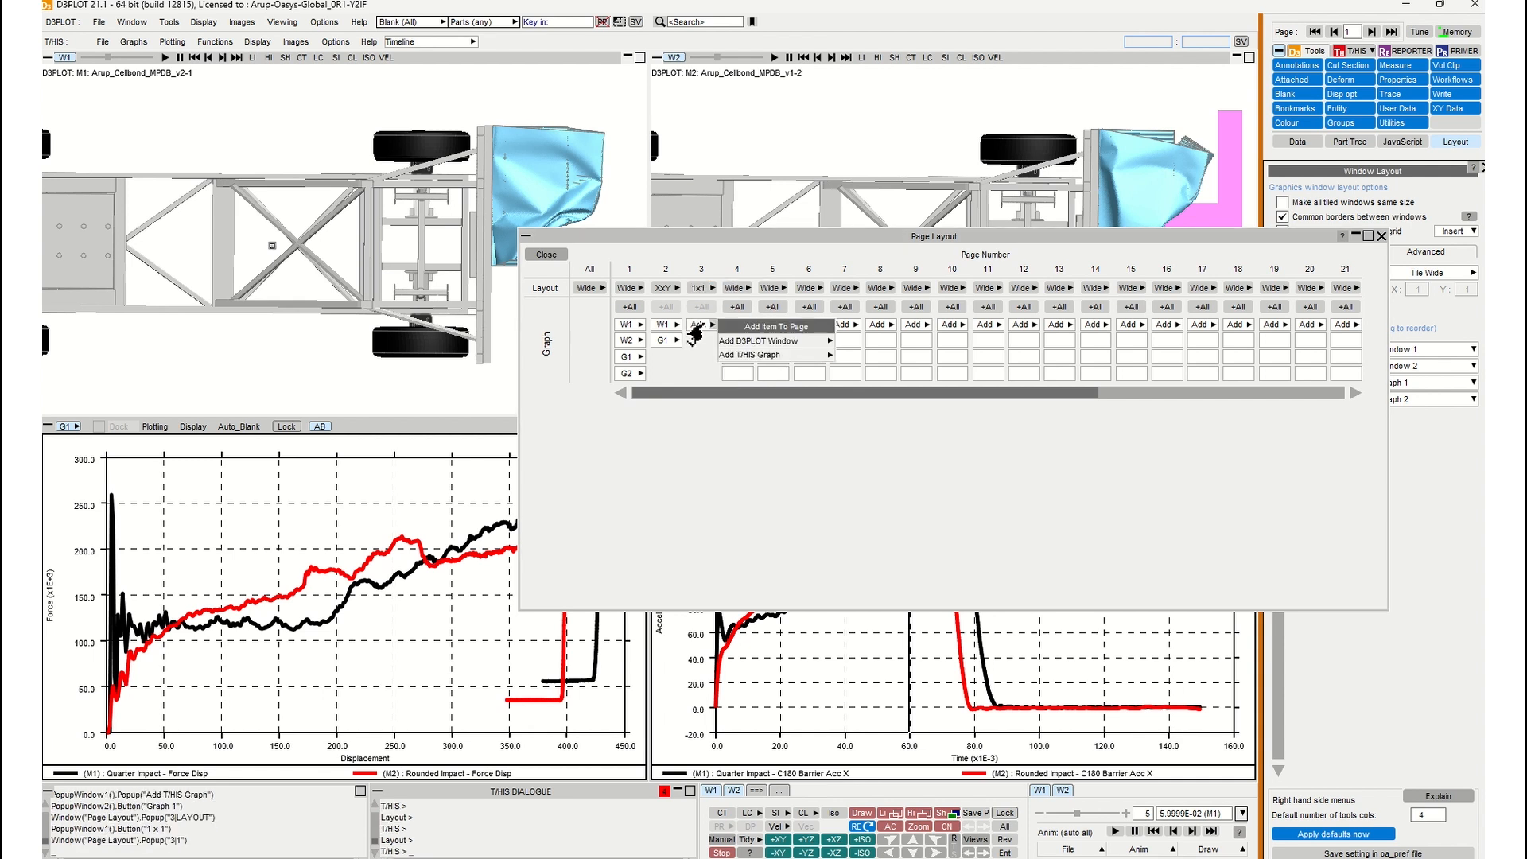
click(796, 338)
click(835, 360)
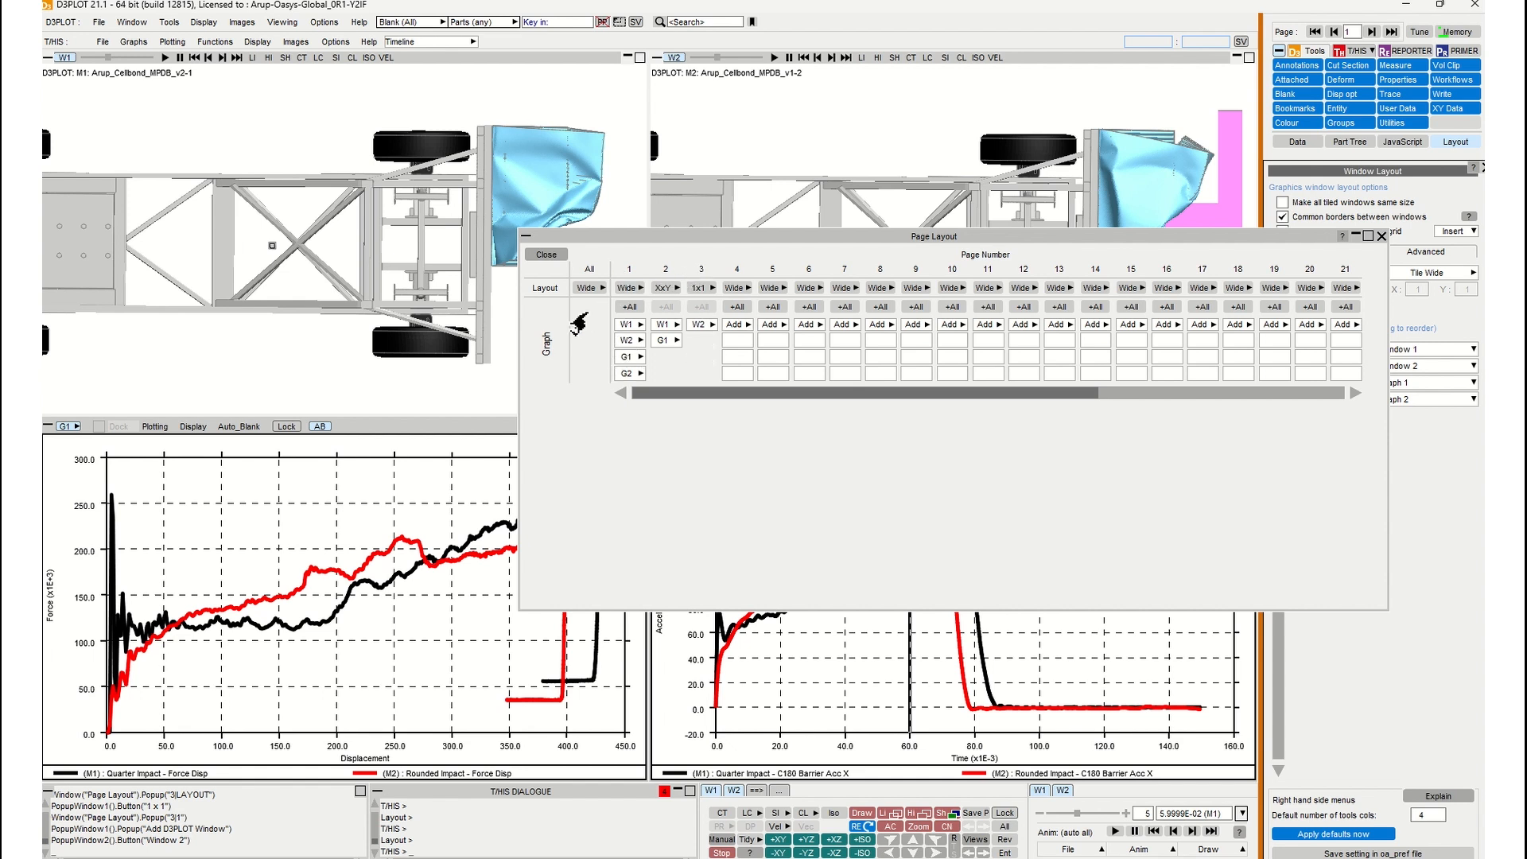
click(546, 255)
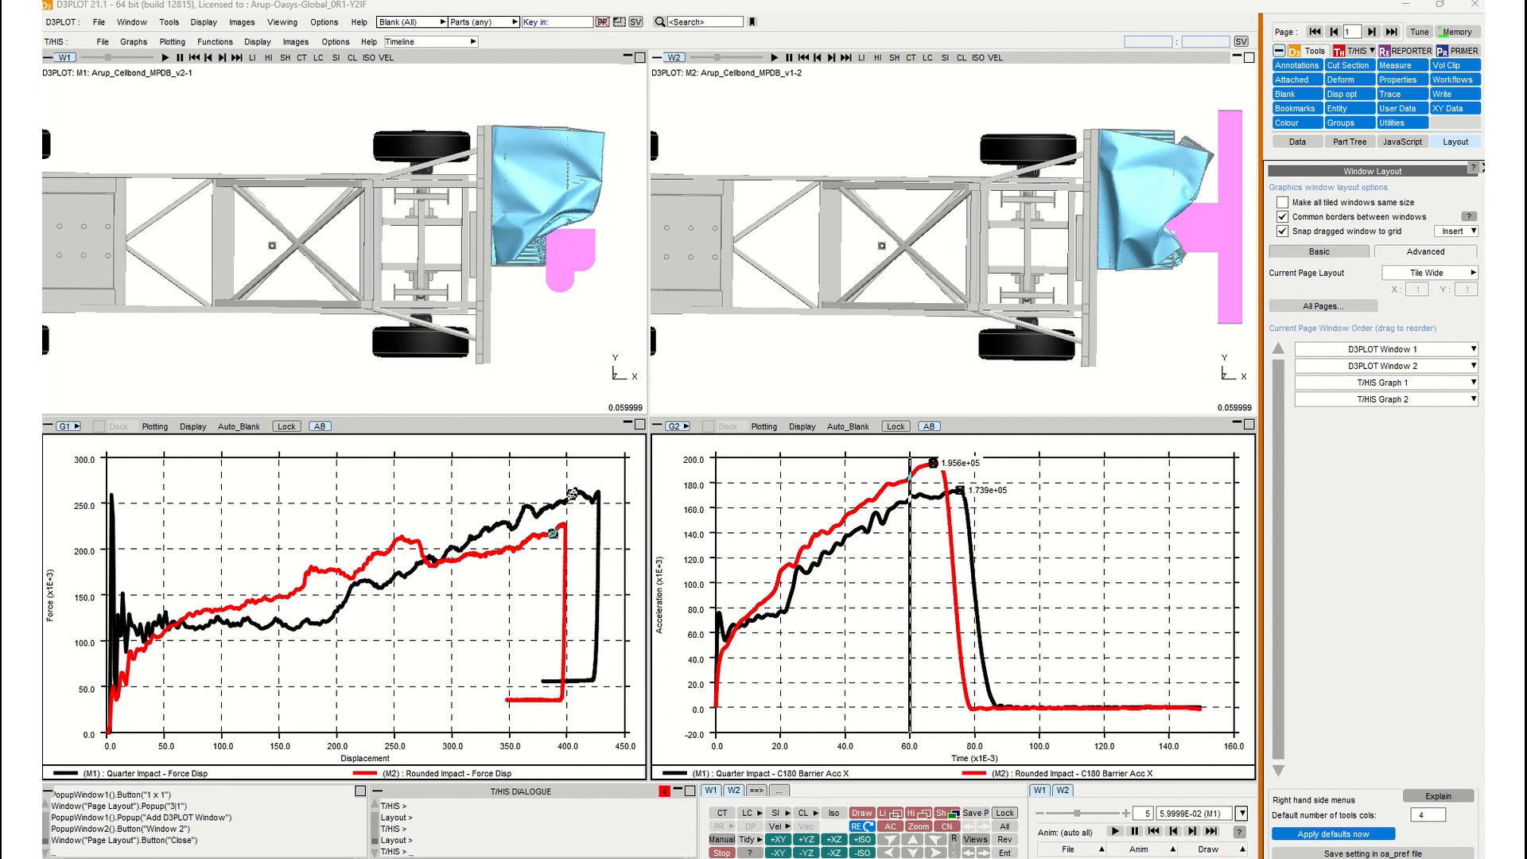
Page forward and back through the layout pages to review the contents of pages 2 and 3.
click(1366, 34)
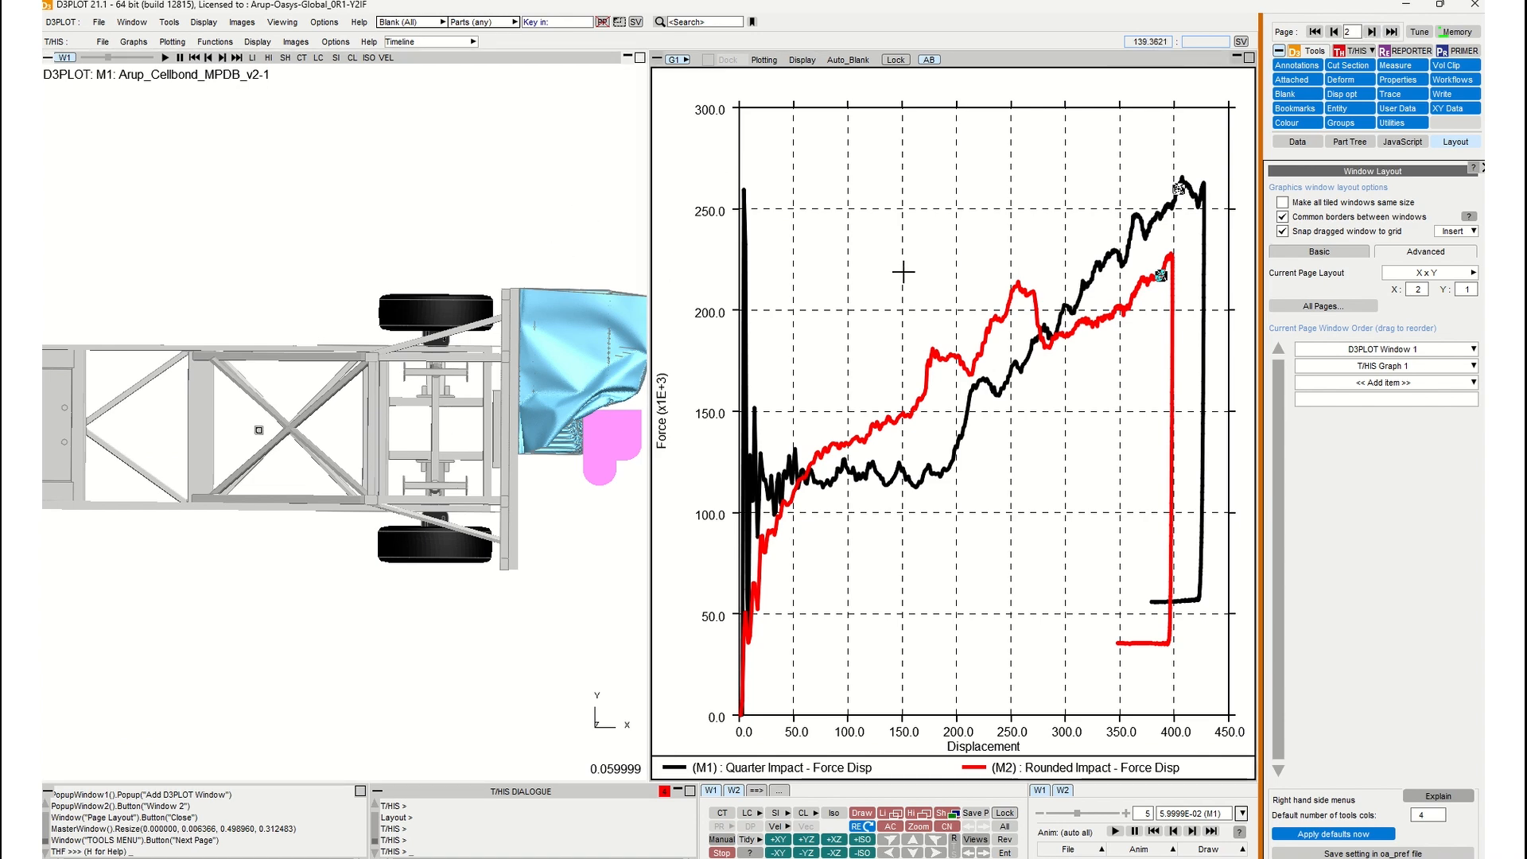
click(1365, 34)
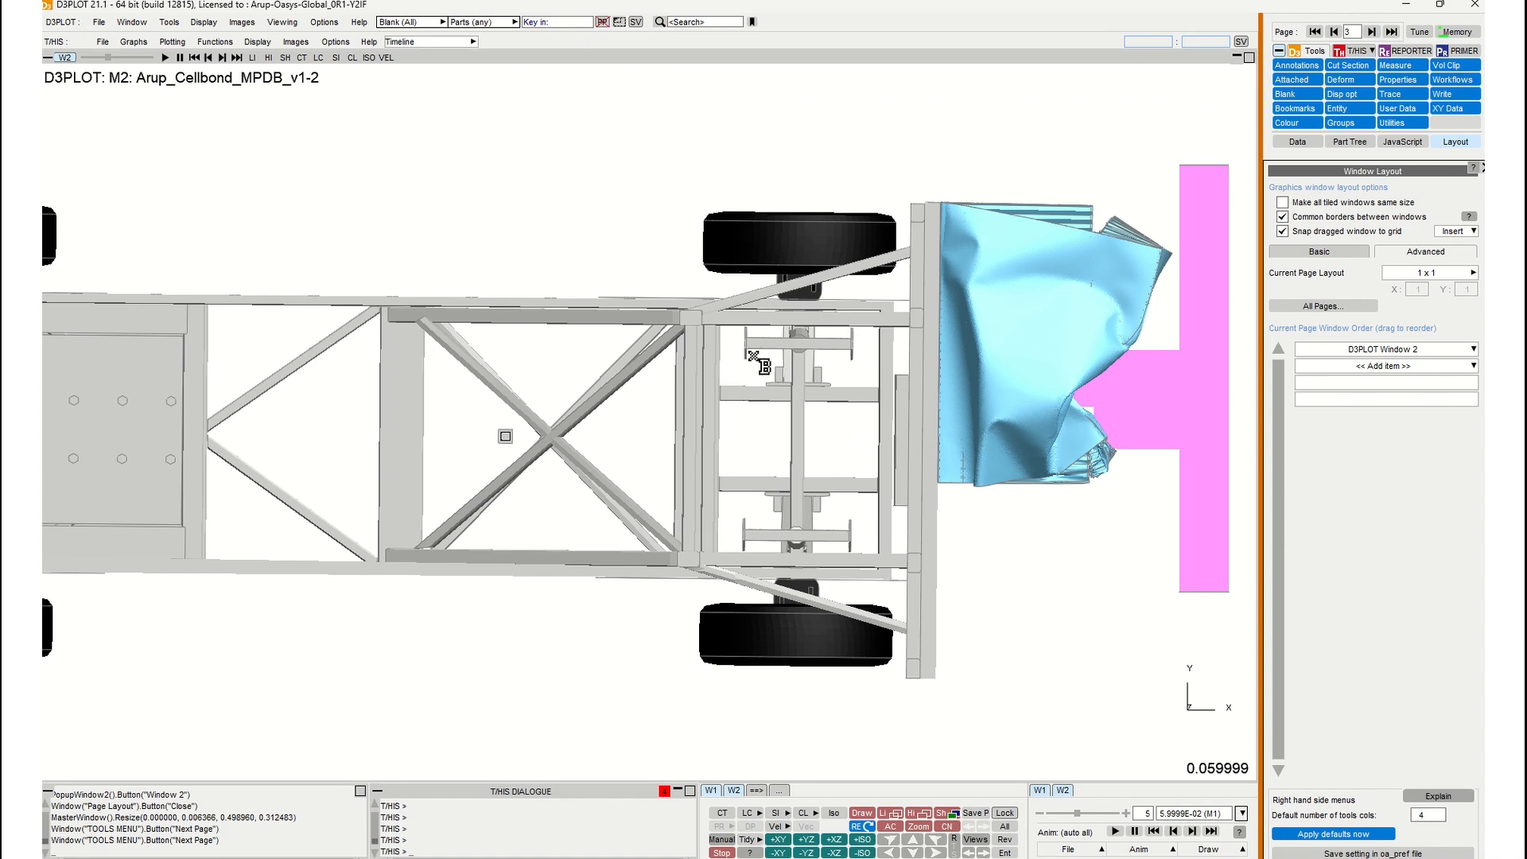
click(1333, 33)
click(1334, 33)
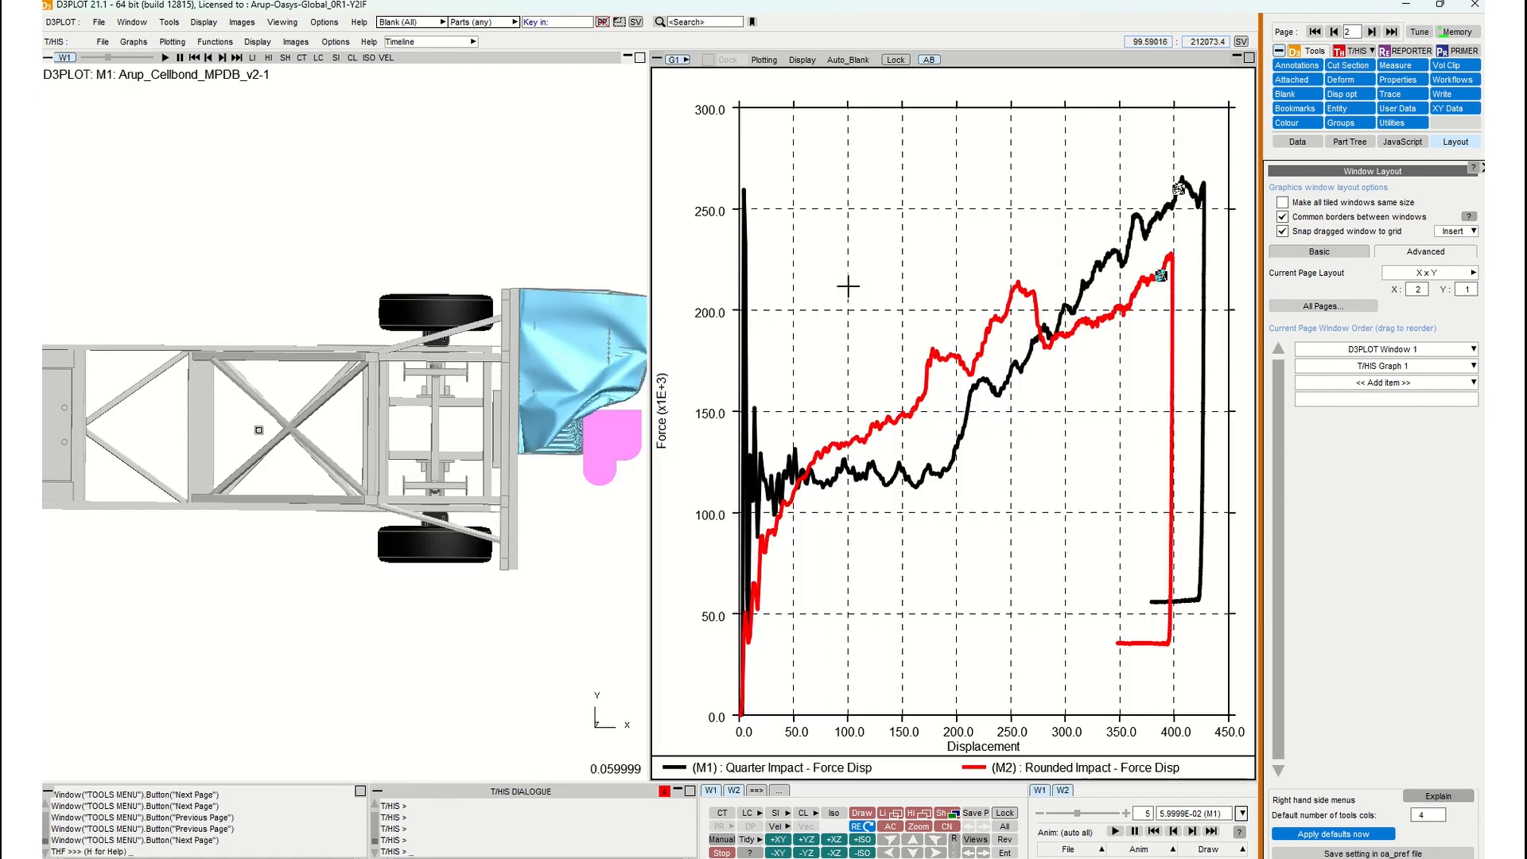
click(1372, 32)
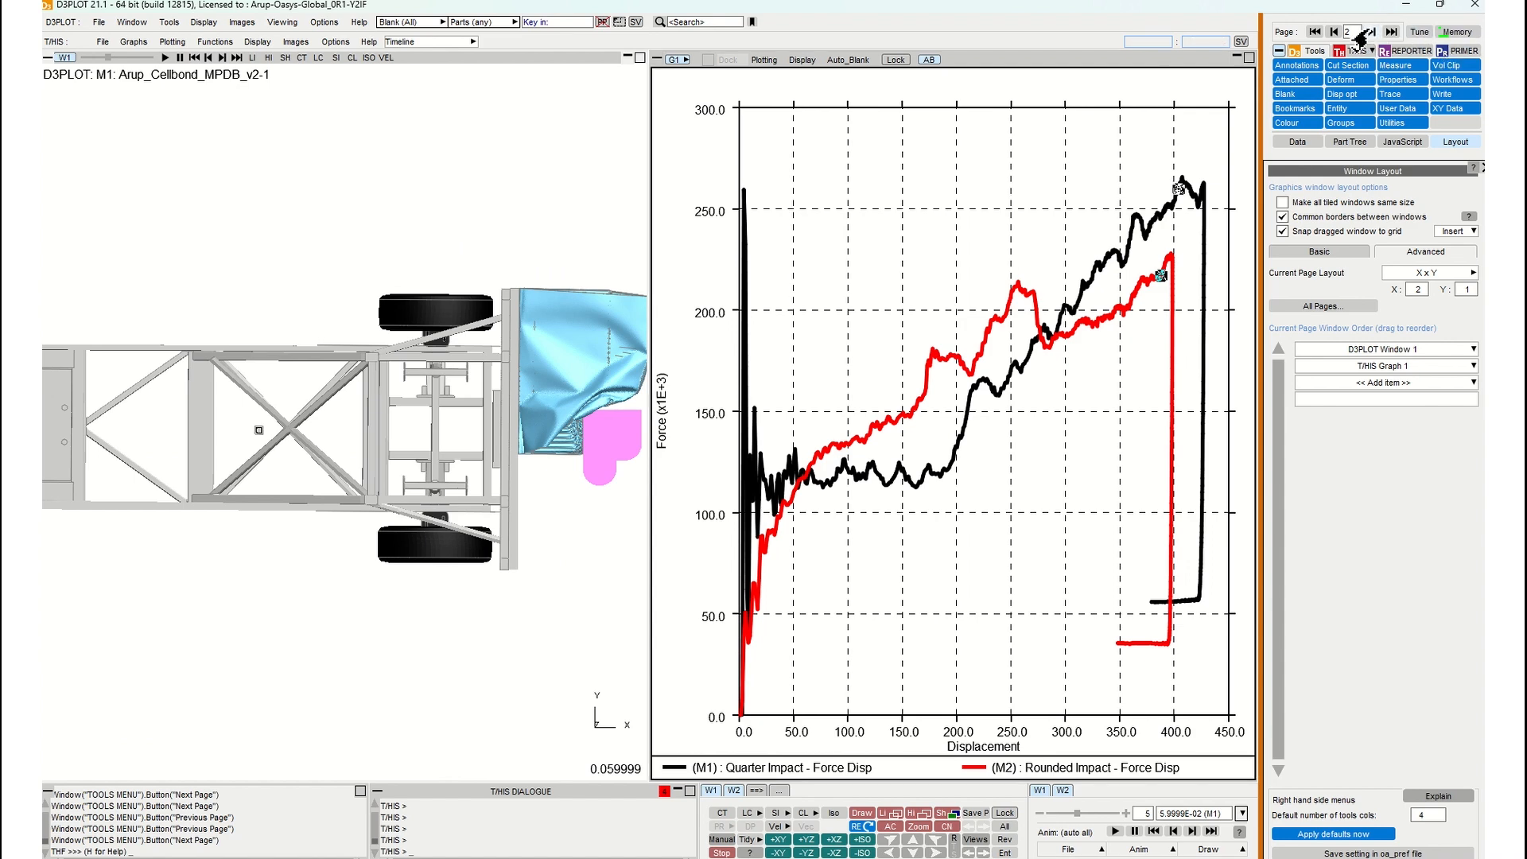
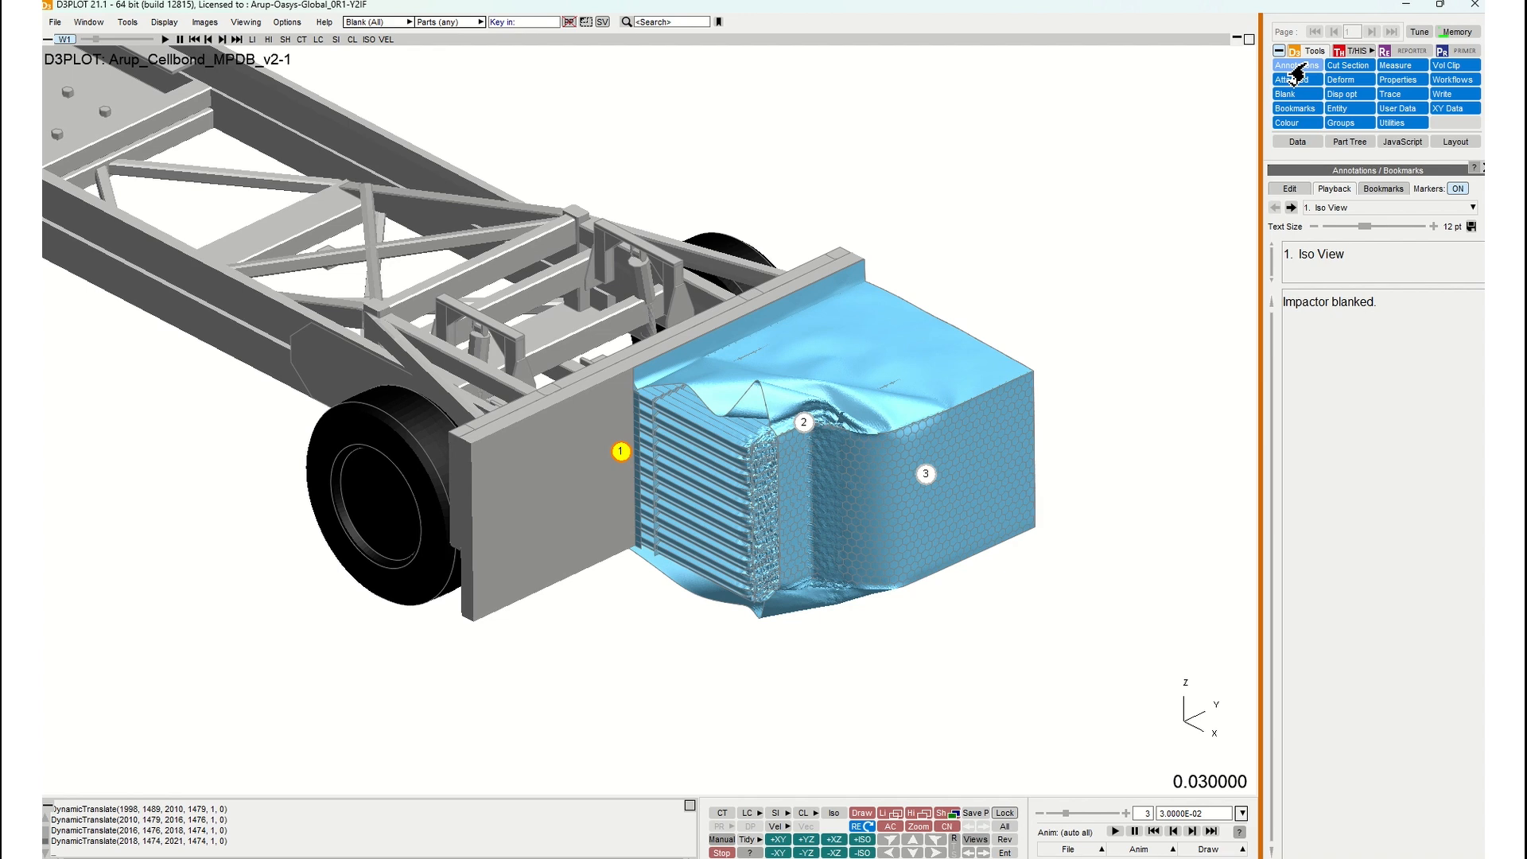
Inspect the deformed barrier at the Iso View annotation and play back the Top View and Honeycomb Plastic Strain annotations.
drag(593, 373, 787, 330)
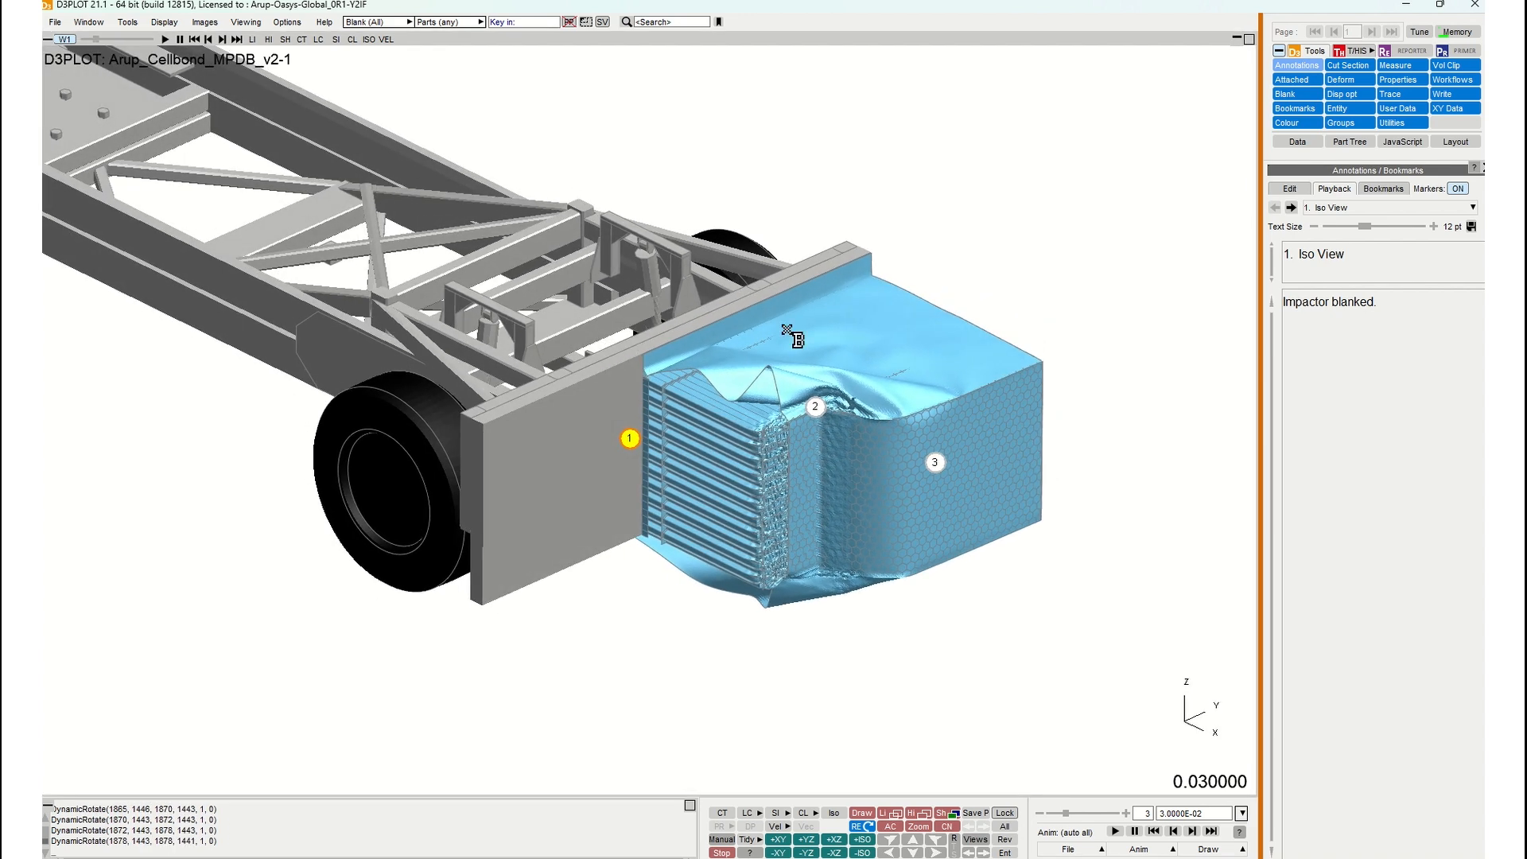
scroll(784, 339, up, 4)
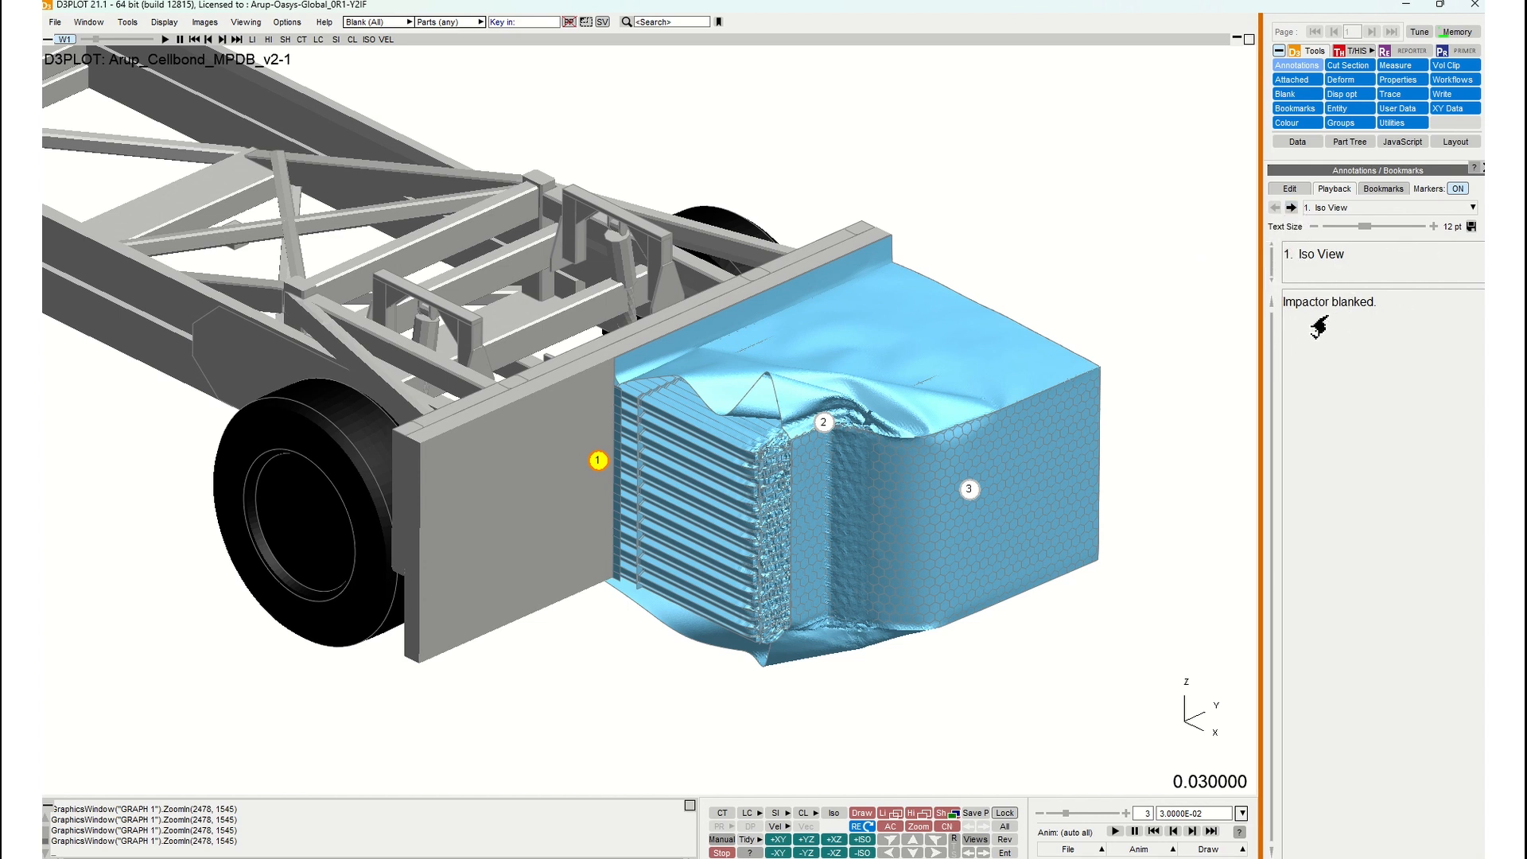
mouse_move(637, 322)
shift+mouse_down()
mouse_move(675, 315)
mouse_move(640, 299)
shift+mouse_up()
scroll(640, 299, up, 2)
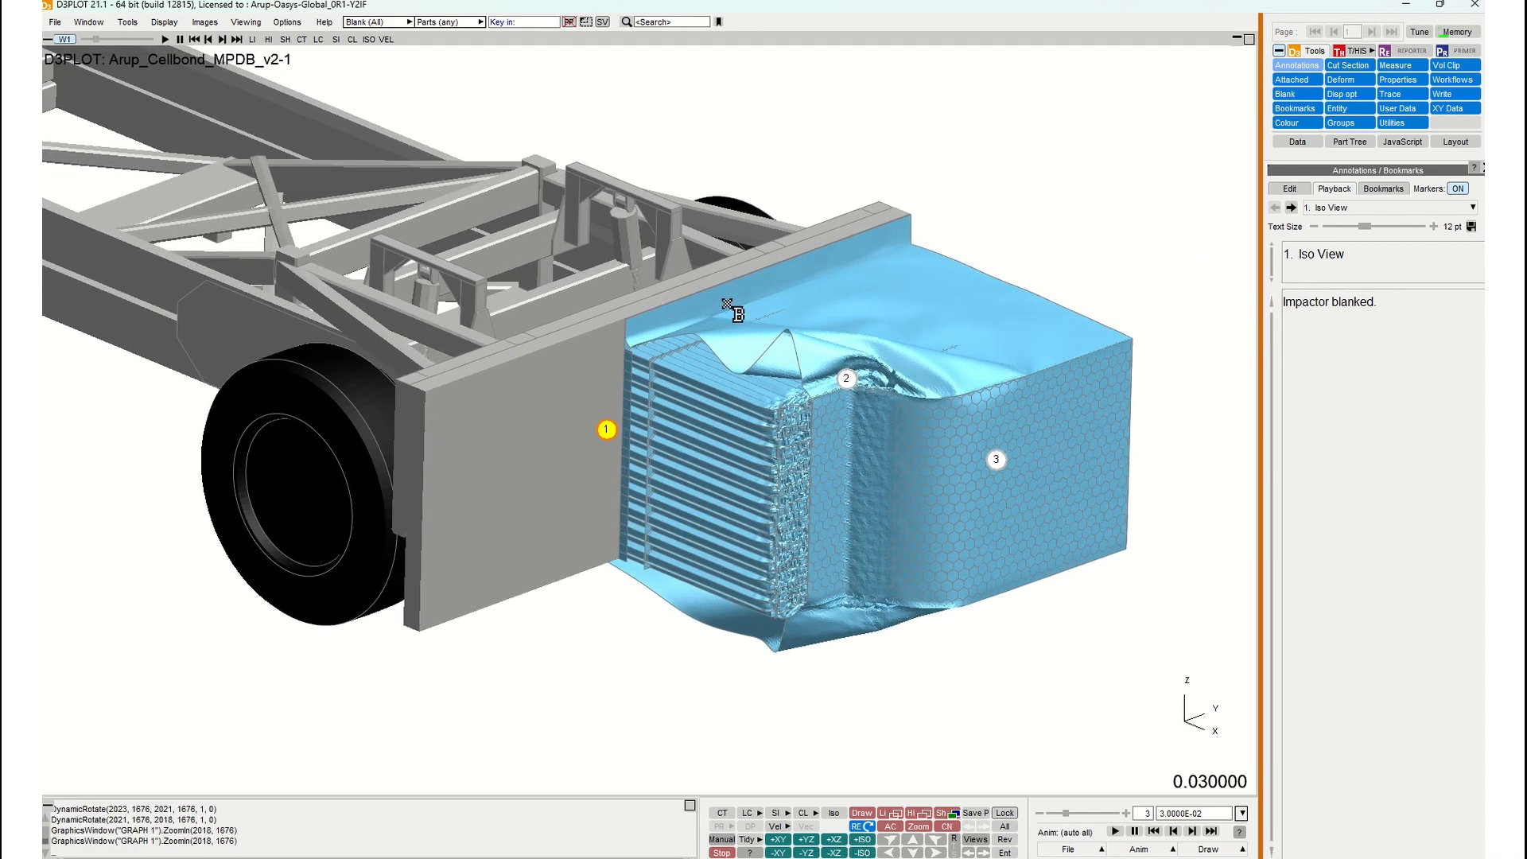
shift+drag(727, 305, 719, 306)
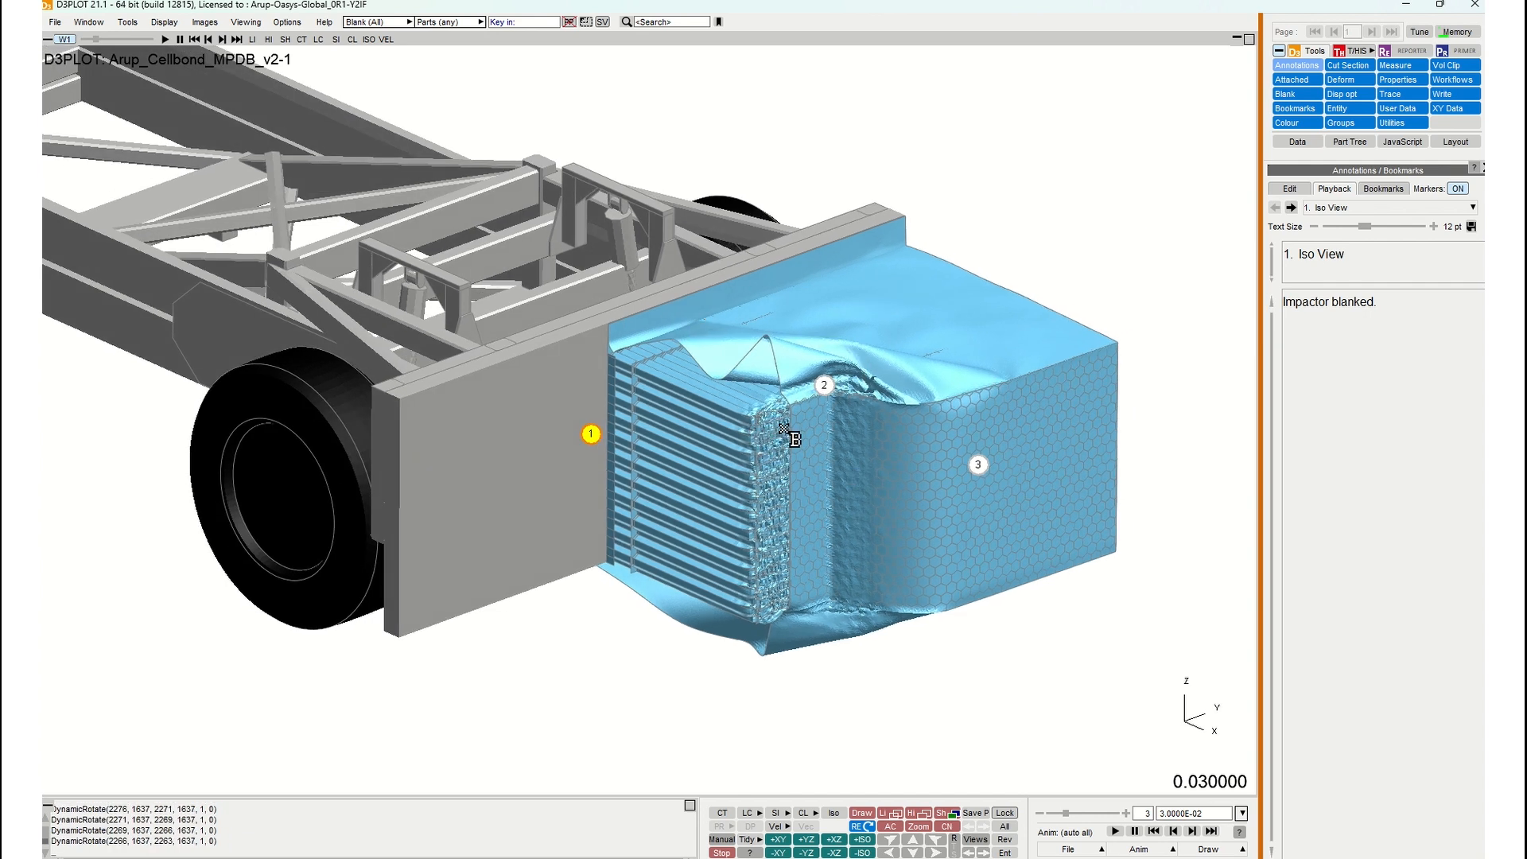
click(1290, 207)
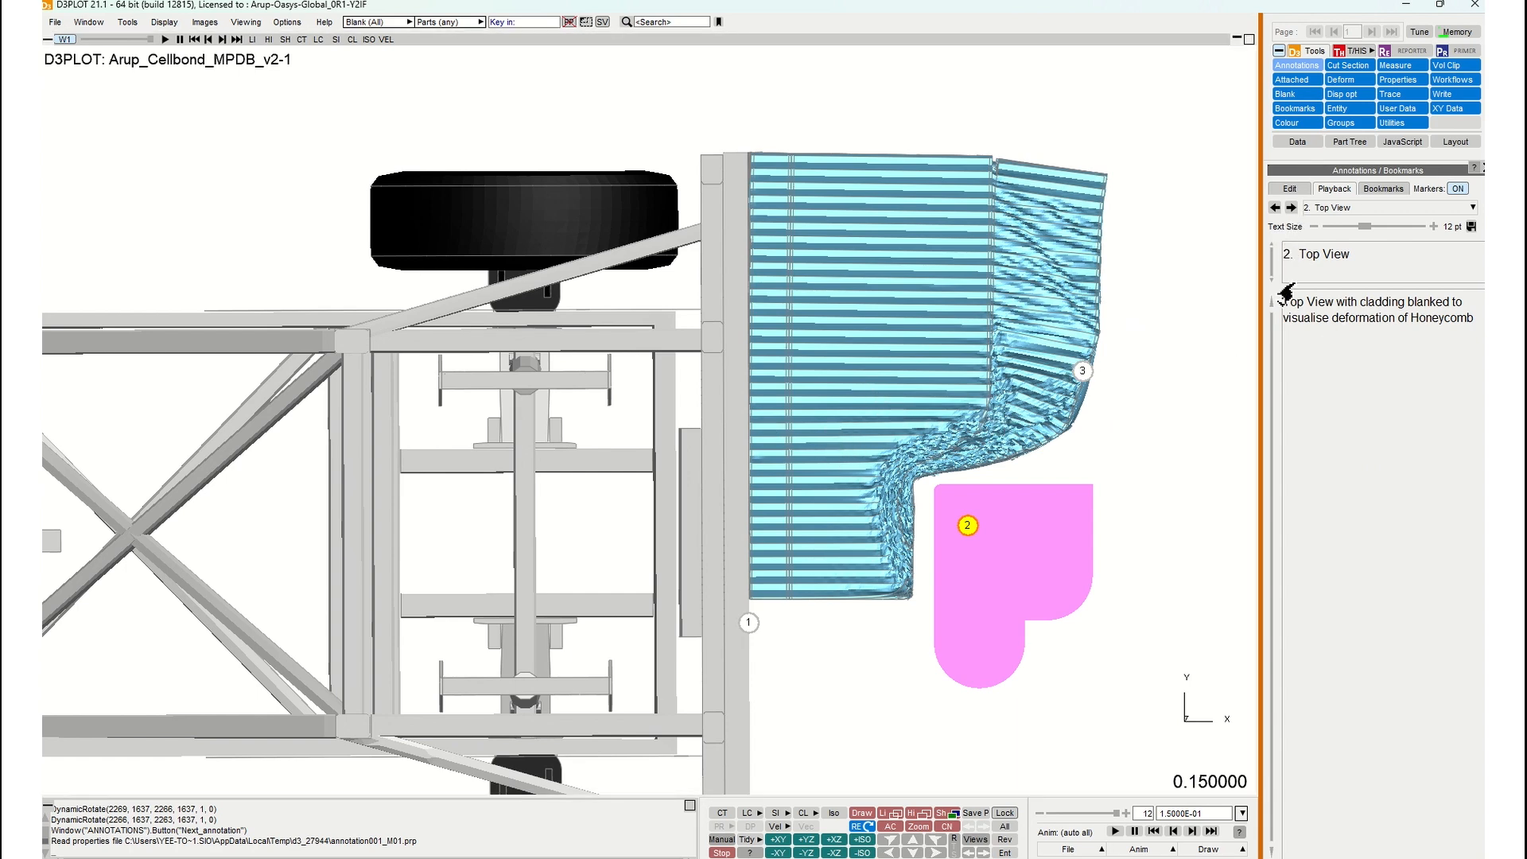
click(1290, 208)
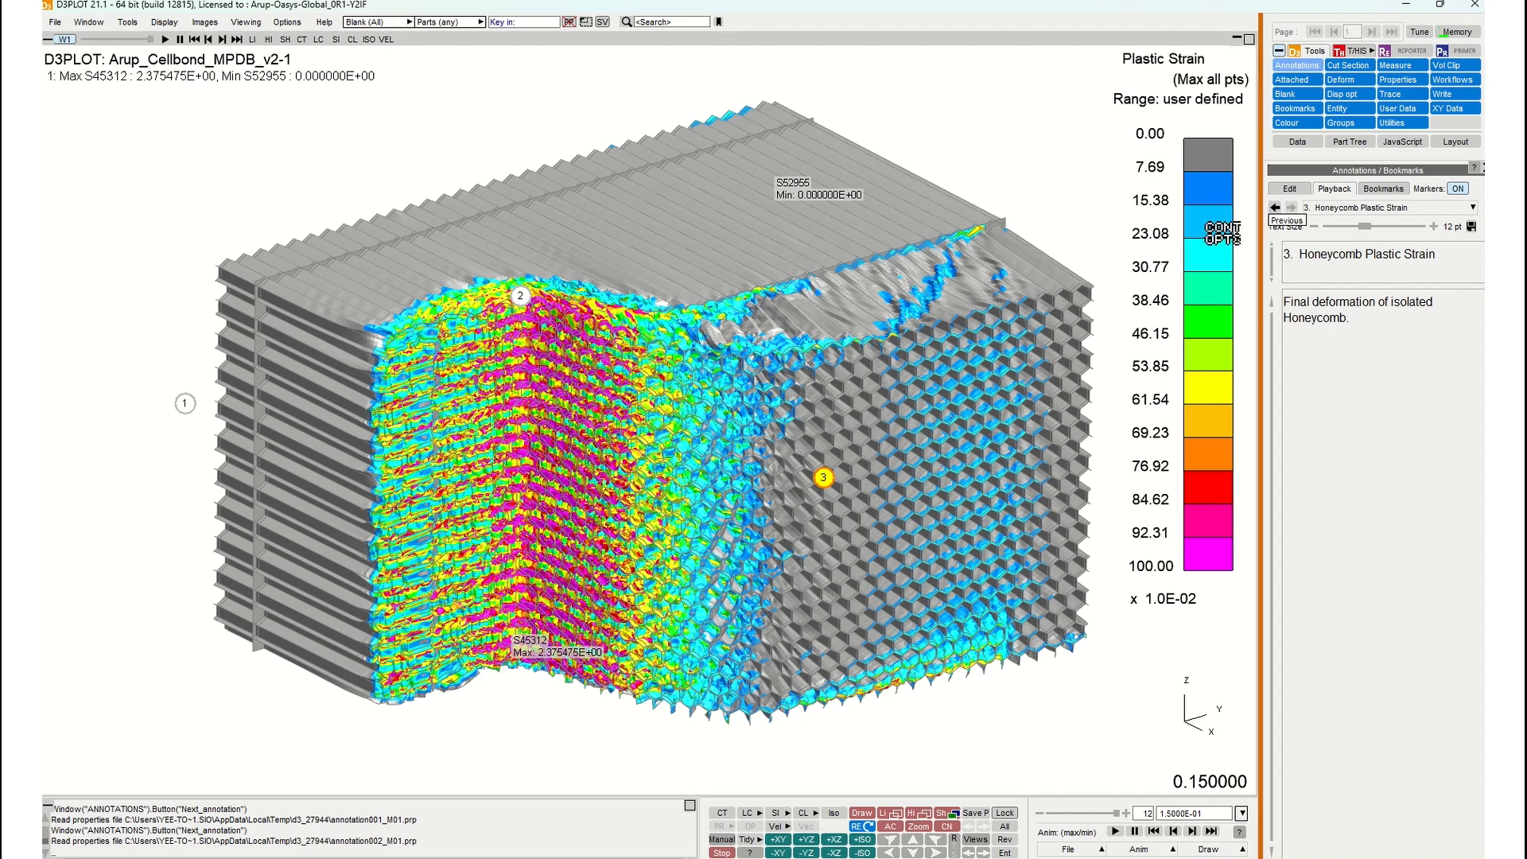
Return to the Iso View annotation and replay the Top View annotation.
click(1275, 208)
click(1276, 207)
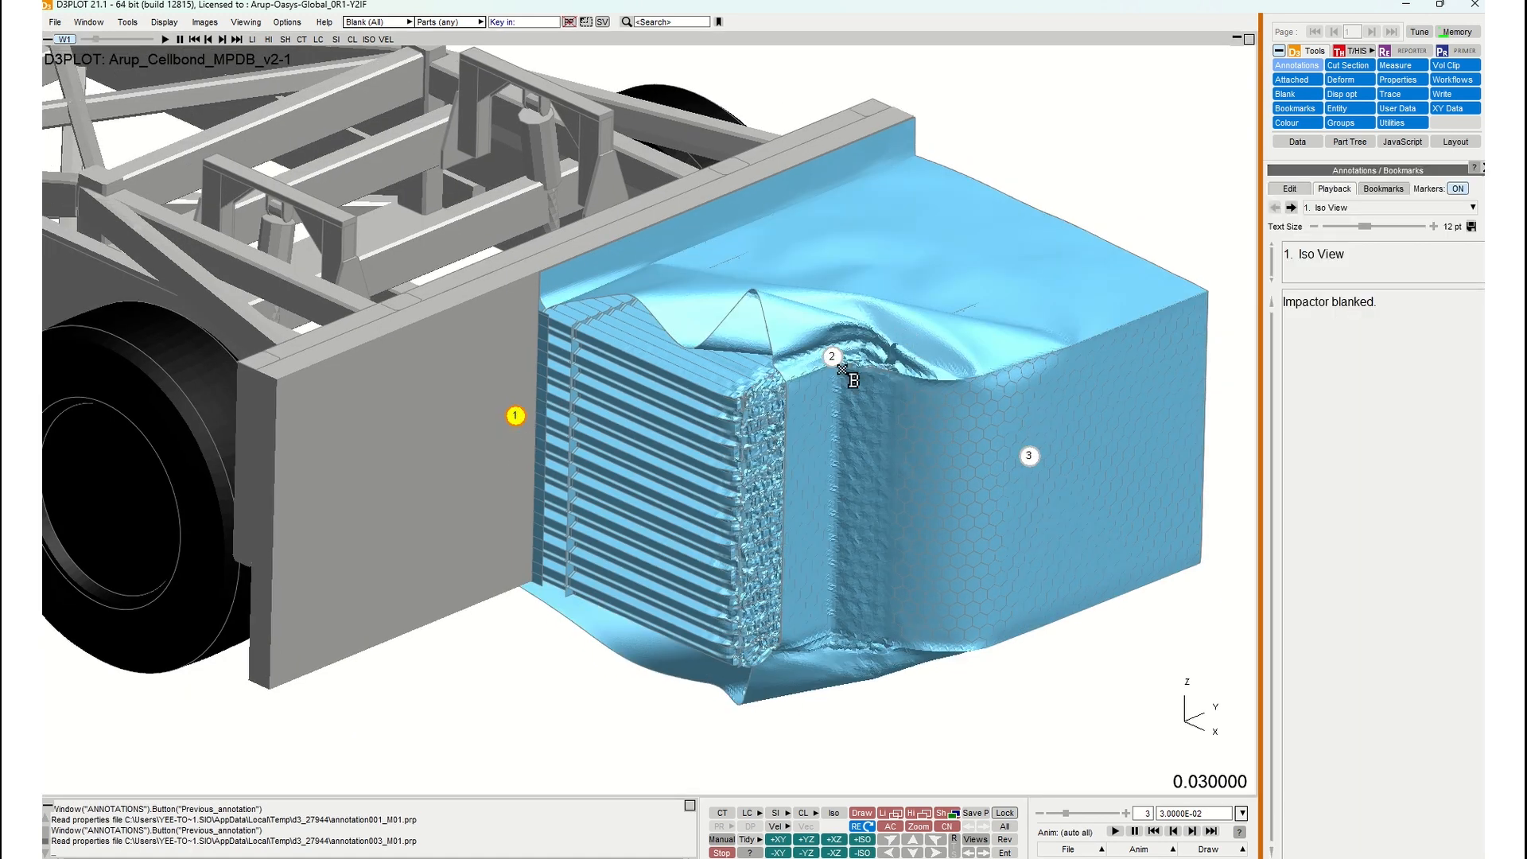
click(1291, 208)
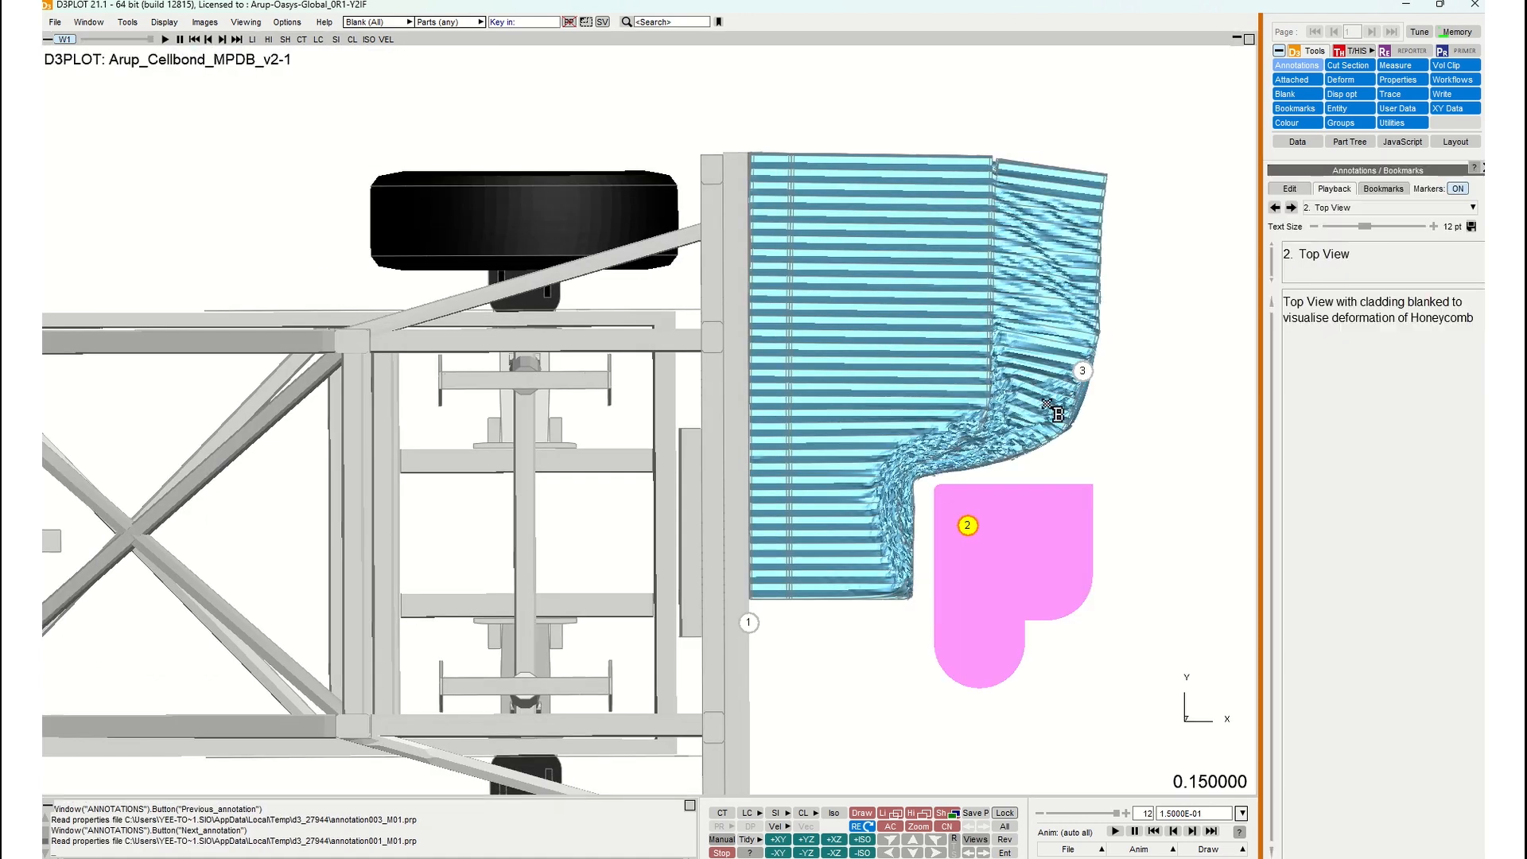
click(1086, 374)
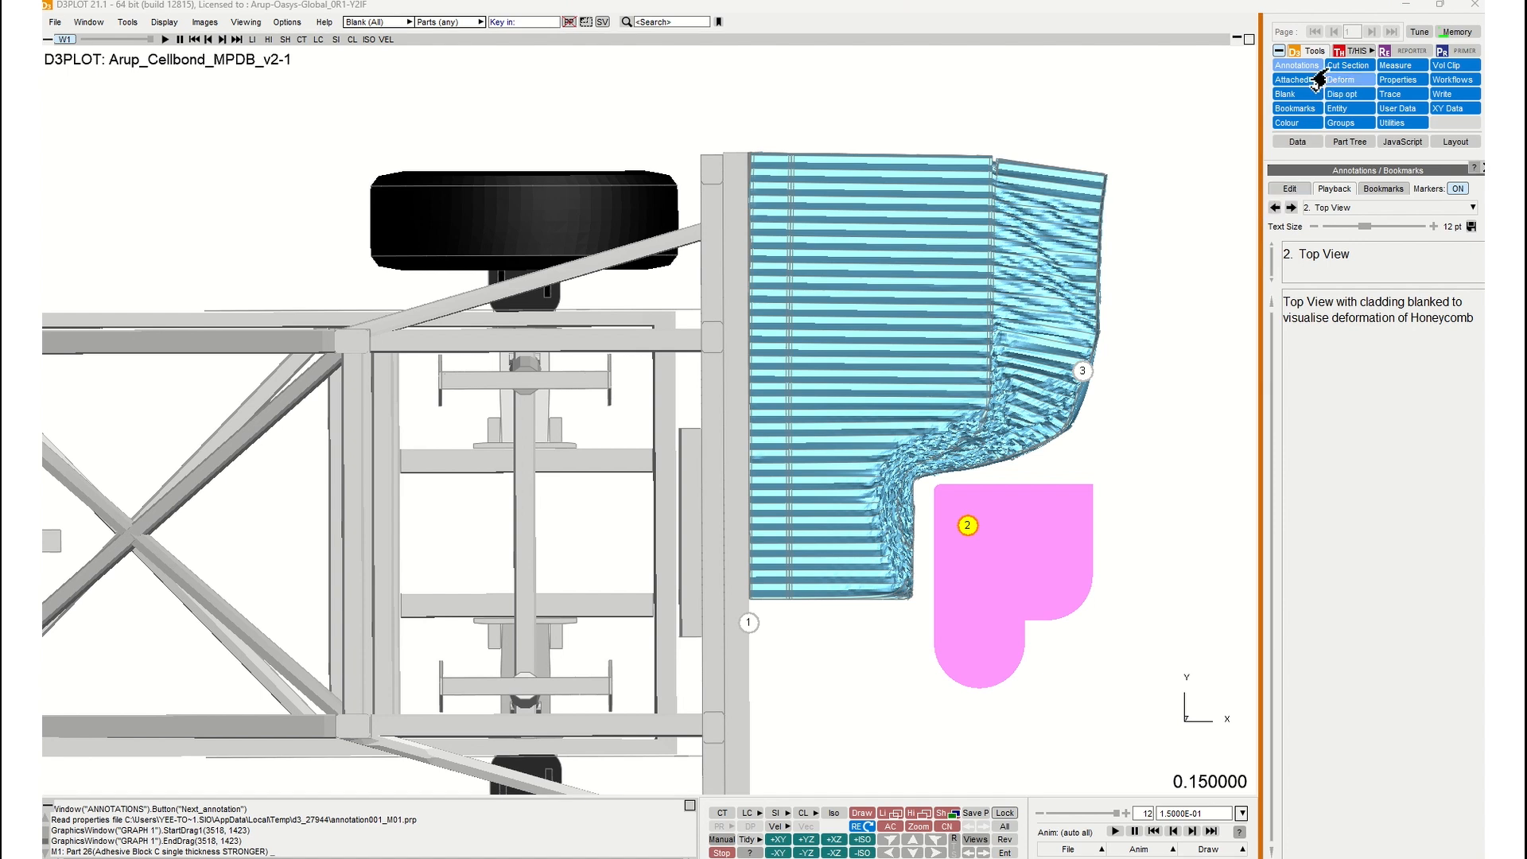
Go through the Iso View, Top View and Honeycomb Plastic Strain annotations in edit mode to review their titles and descriptions.
click(1280, 193)
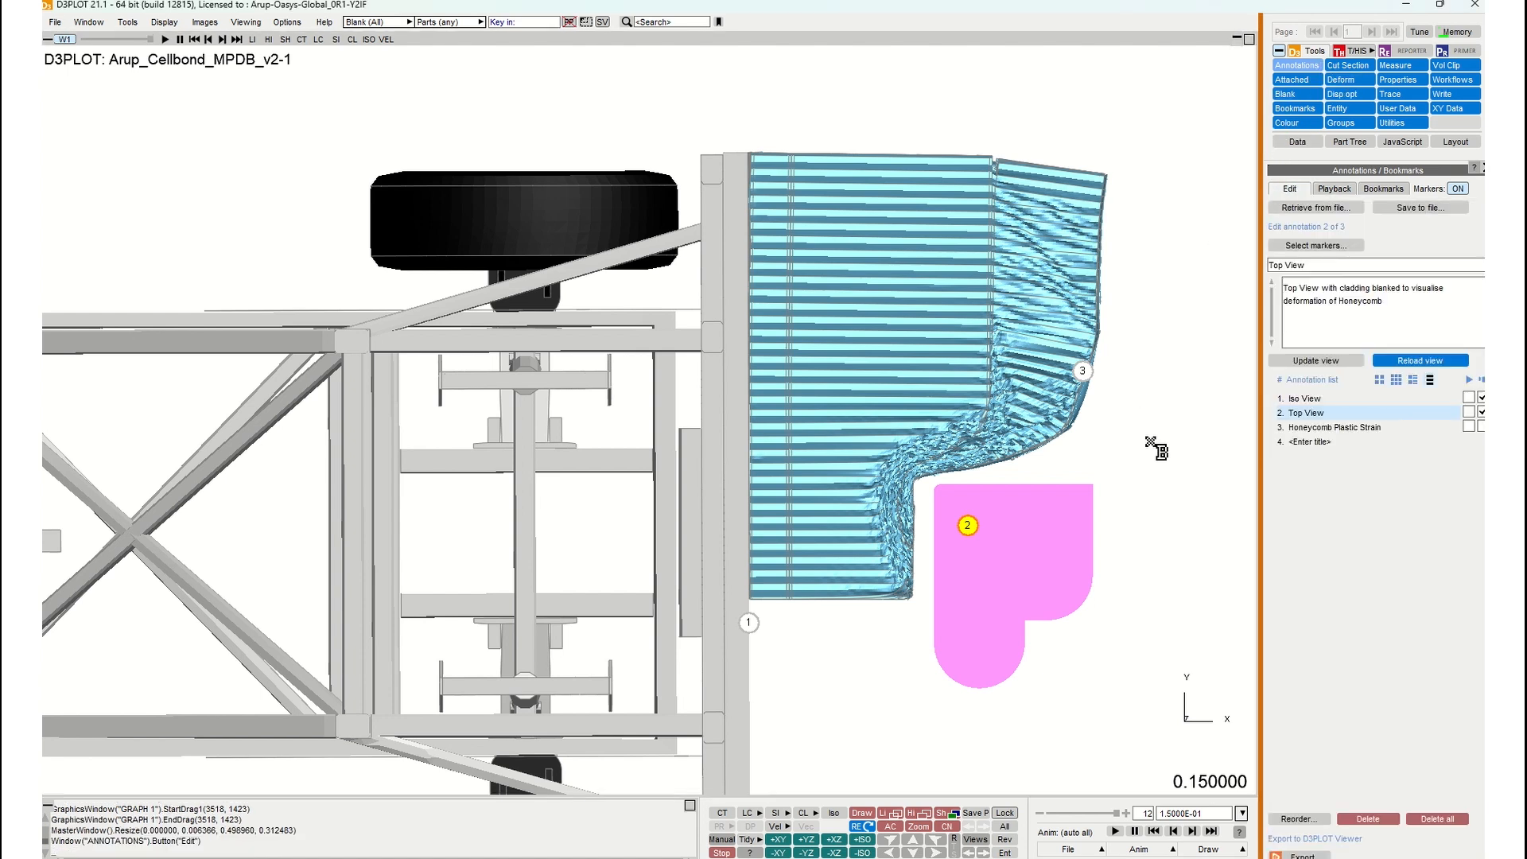
click(1311, 399)
click(1324, 413)
click(1324, 428)
click(1311, 398)
click(1324, 413)
click(1325, 428)
click(1324, 398)
click(1324, 413)
click(1324, 427)
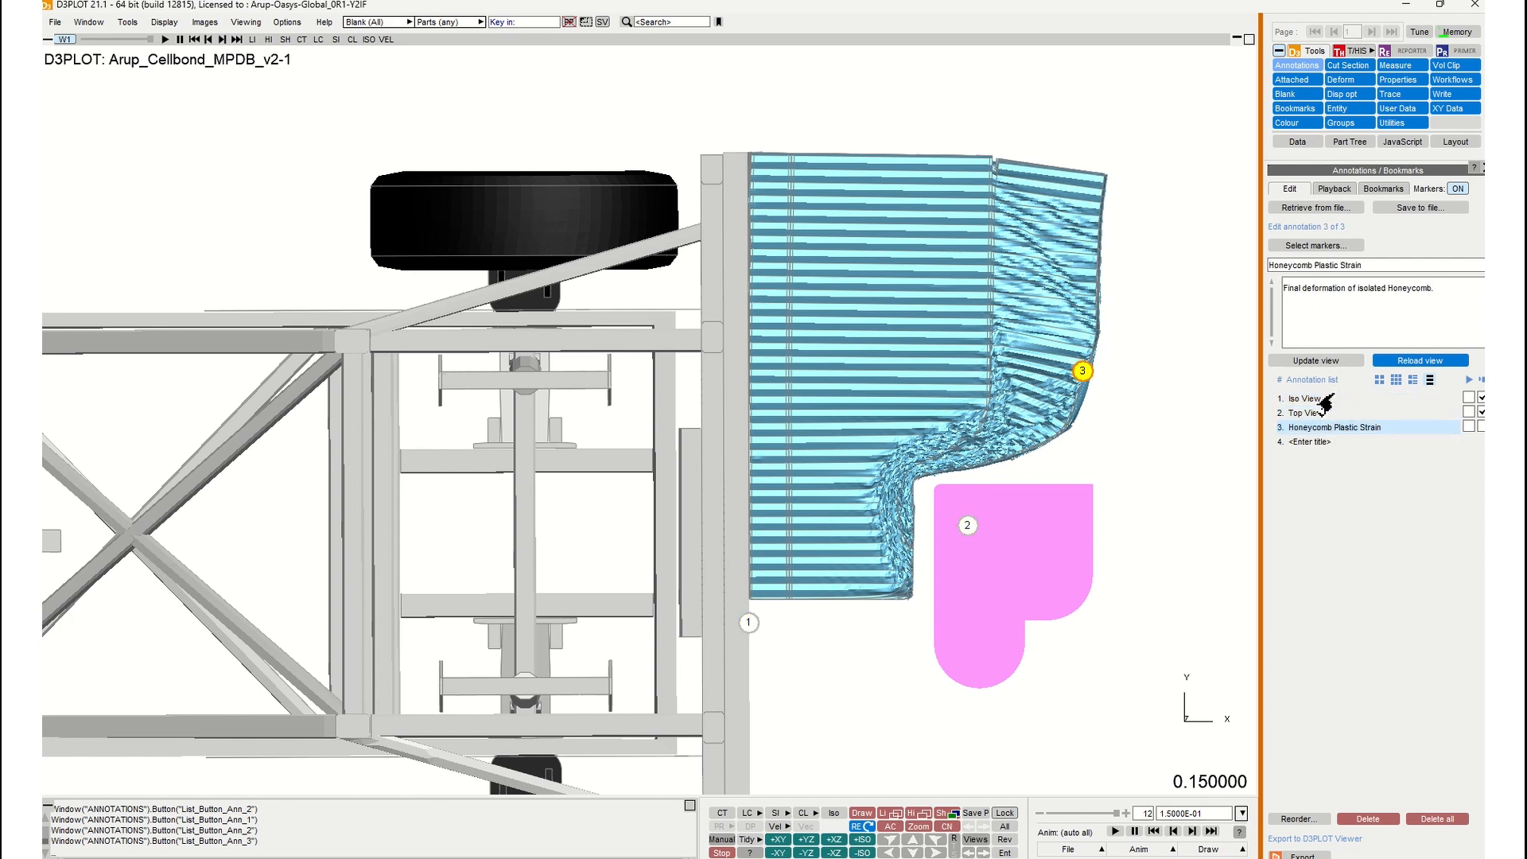
Start a fourth annotation and place its marker on a node at the centre of the trolley's front wheel.
click(1318, 442)
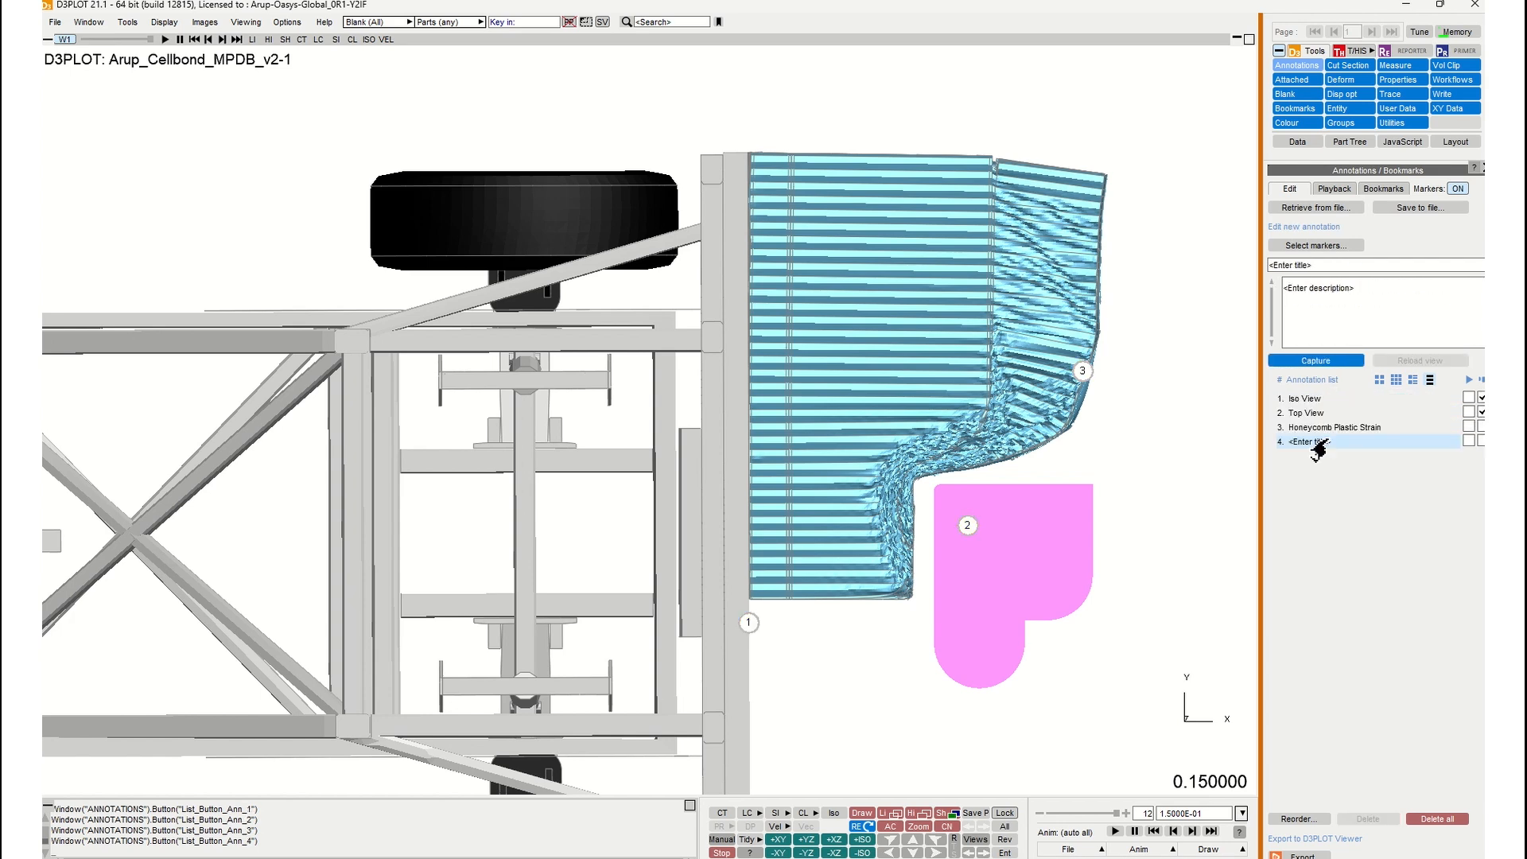
mouse_move(482, 455)
shift+mouse_down()
mouse_move(538, 443)
mouse_move(648, 315)
mouse_move(617, 338)
shift+mouse_up()
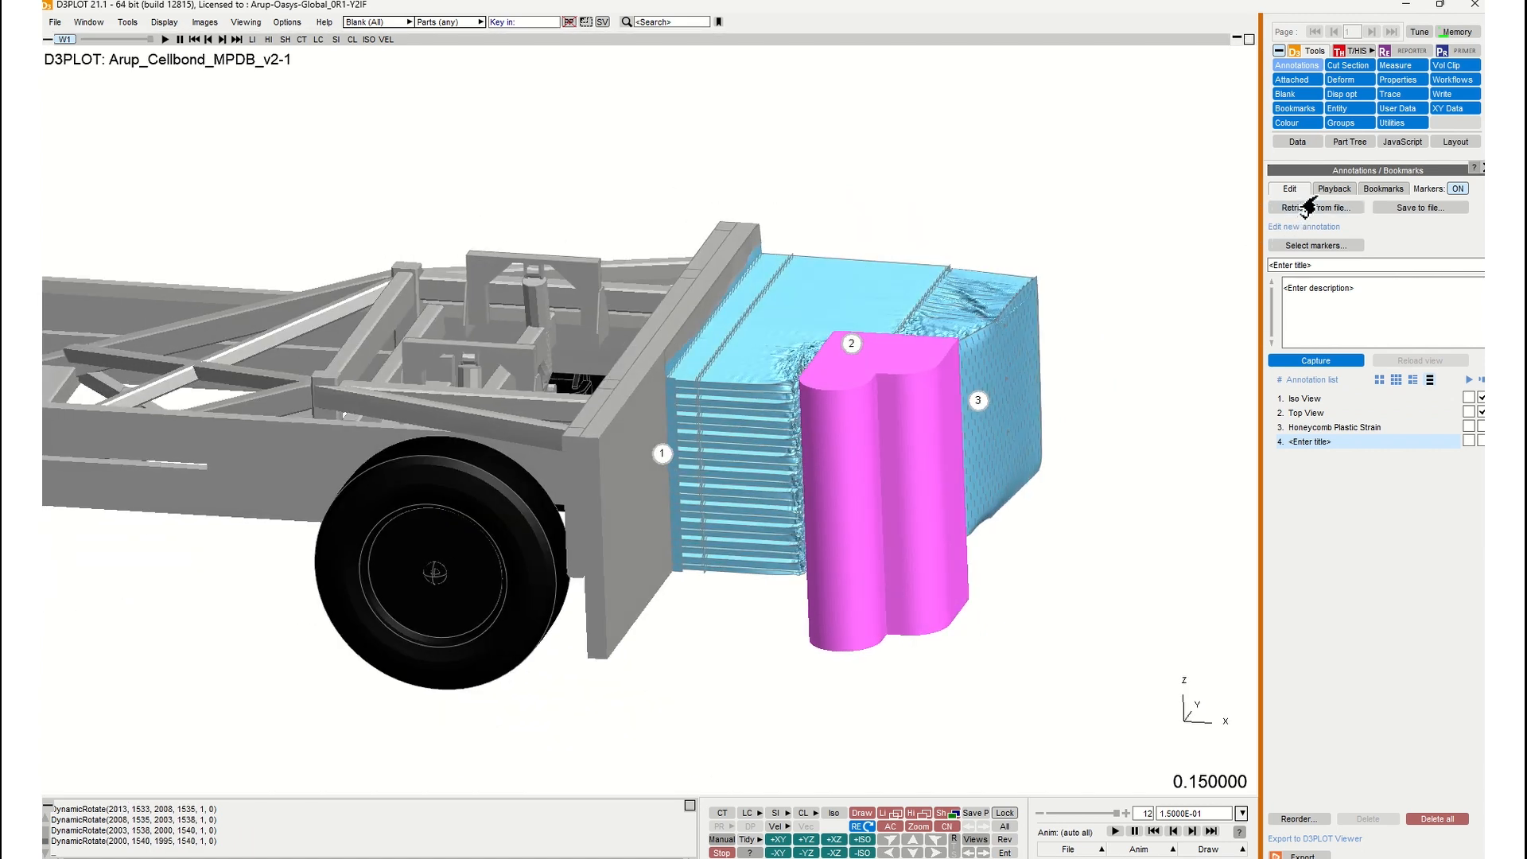
mouse_move(525, 466)
shift+mouse_down()
mouse_move(329, 495)
mouse_move(364, 460)
shift+mouse_up()
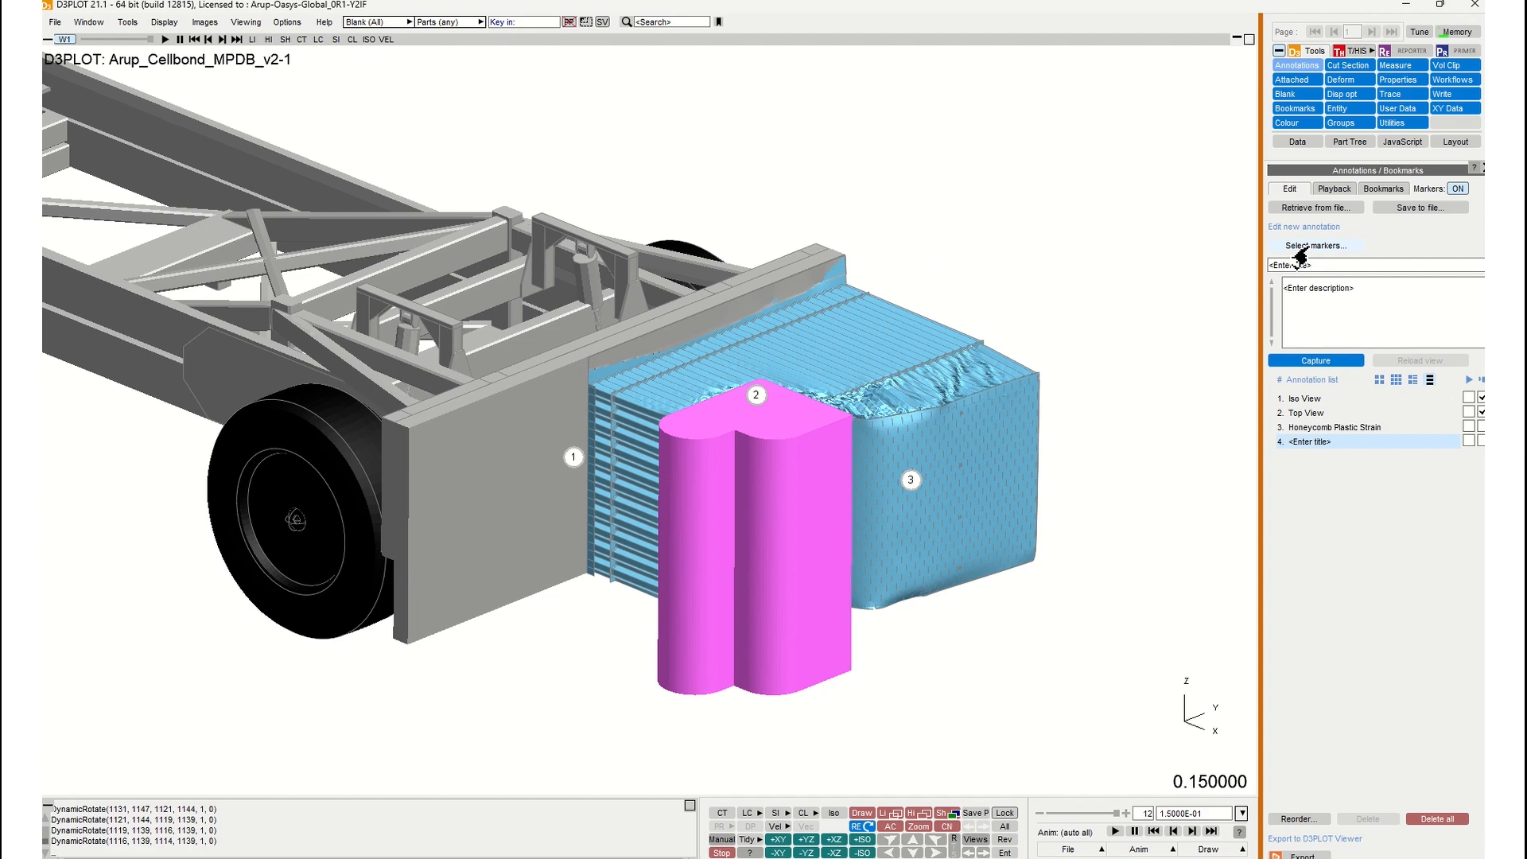
mouse_move(605, 374)
shift+mouse_down()
mouse_move(589, 374)
mouse_move(788, 442)
mouse_move(751, 426)
shift+mouse_up()
scroll(753, 436, up, 2)
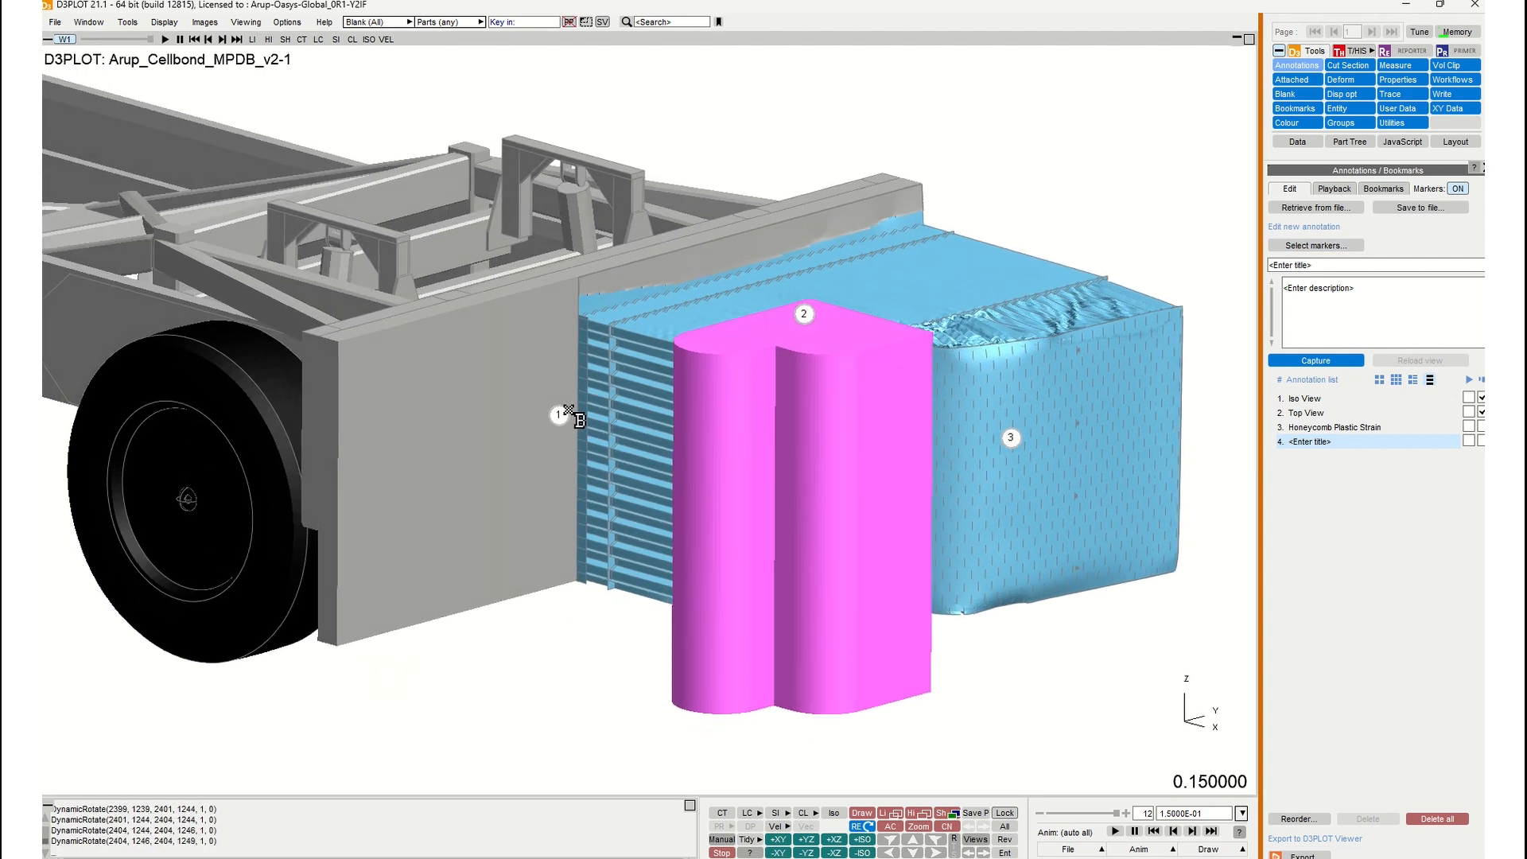
mouse_move(466, 433)
shift+mouse_down()
mouse_move(617, 410)
mouse_move(581, 372)
mouse_move(988, 313)
shift+mouse_up()
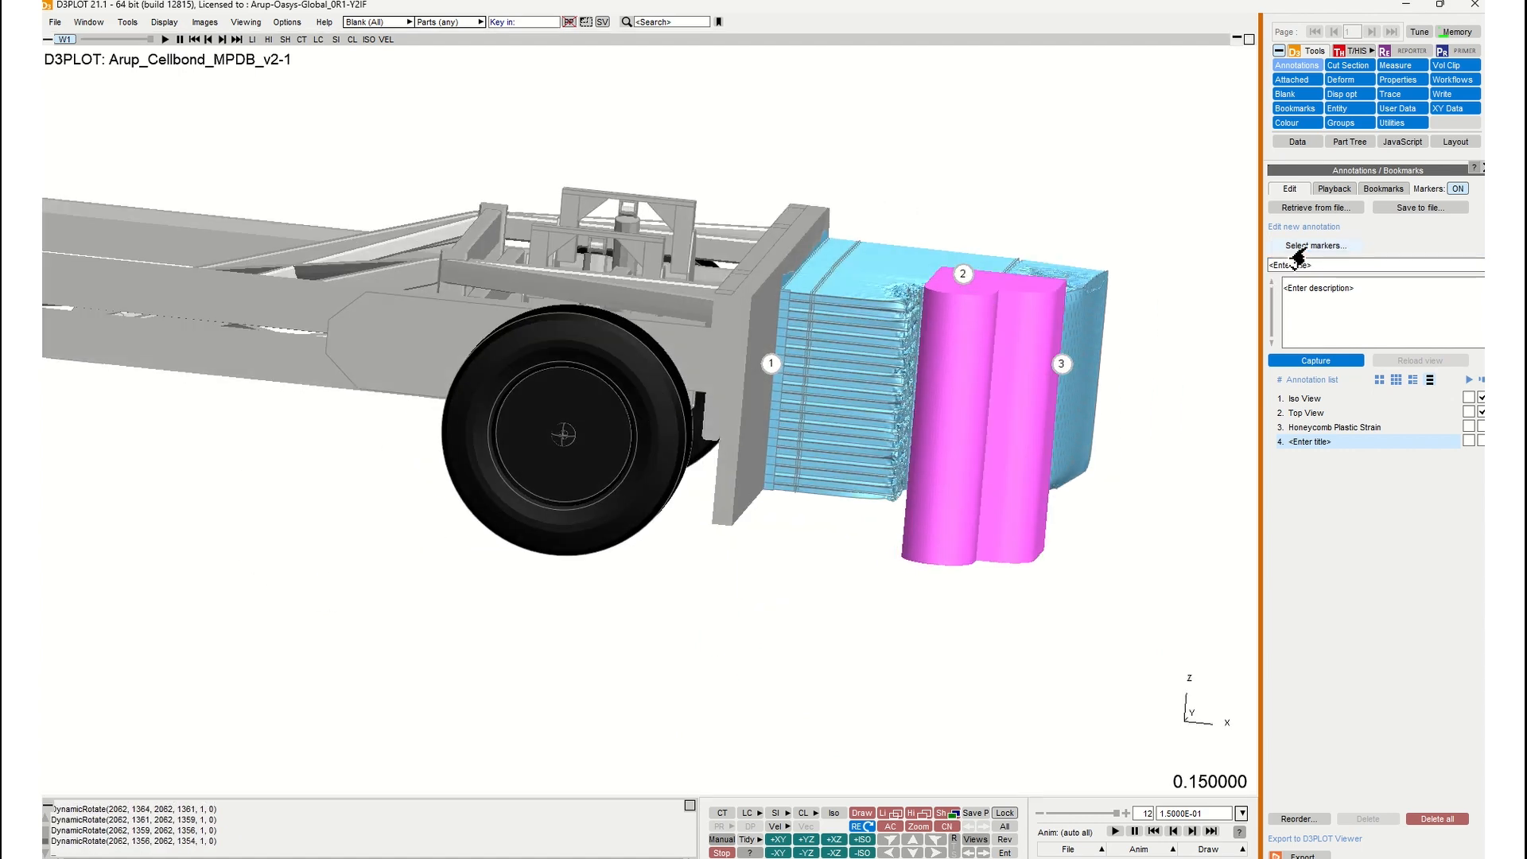
click(1316, 245)
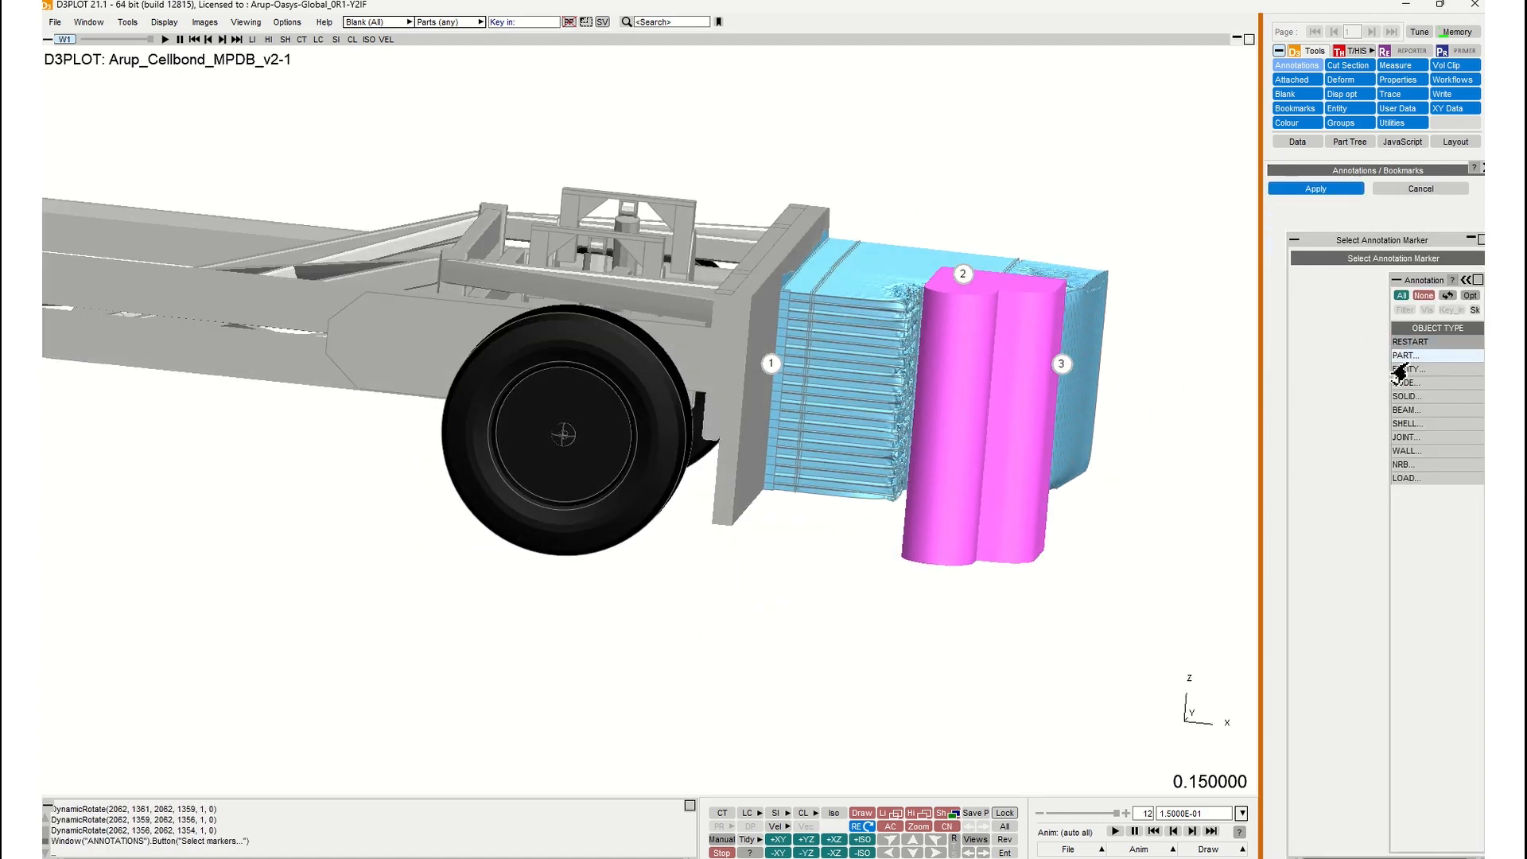
click(1398, 384)
scroll(569, 422, up, 5)
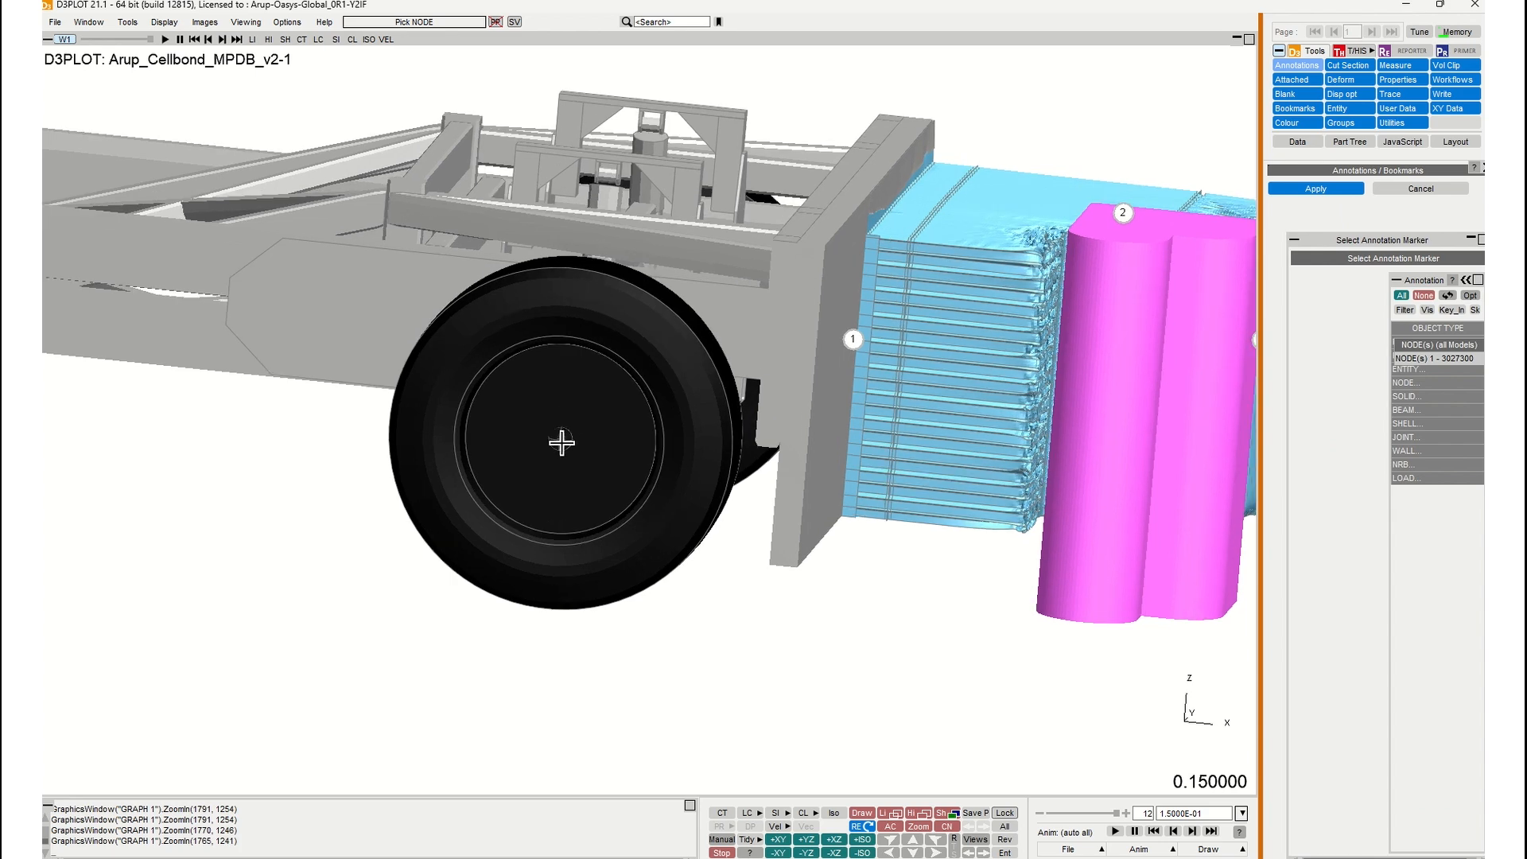
click(559, 437)
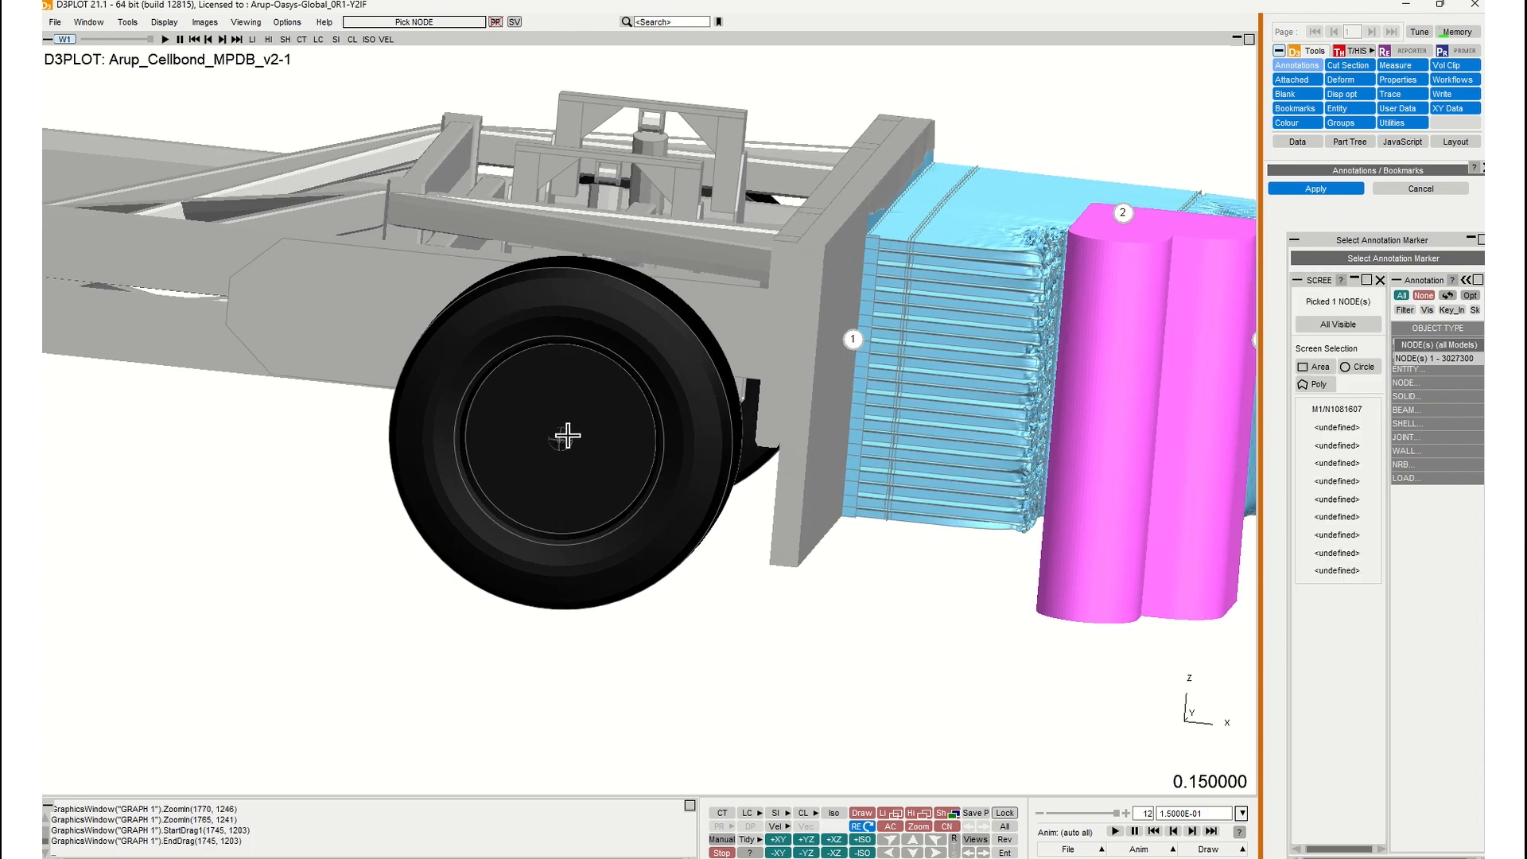
mouse_move(560, 427)
shift+mouse_down()
mouse_move(649, 397)
mouse_move(735, 525)
shift+mouse_up()
click(1330, 190)
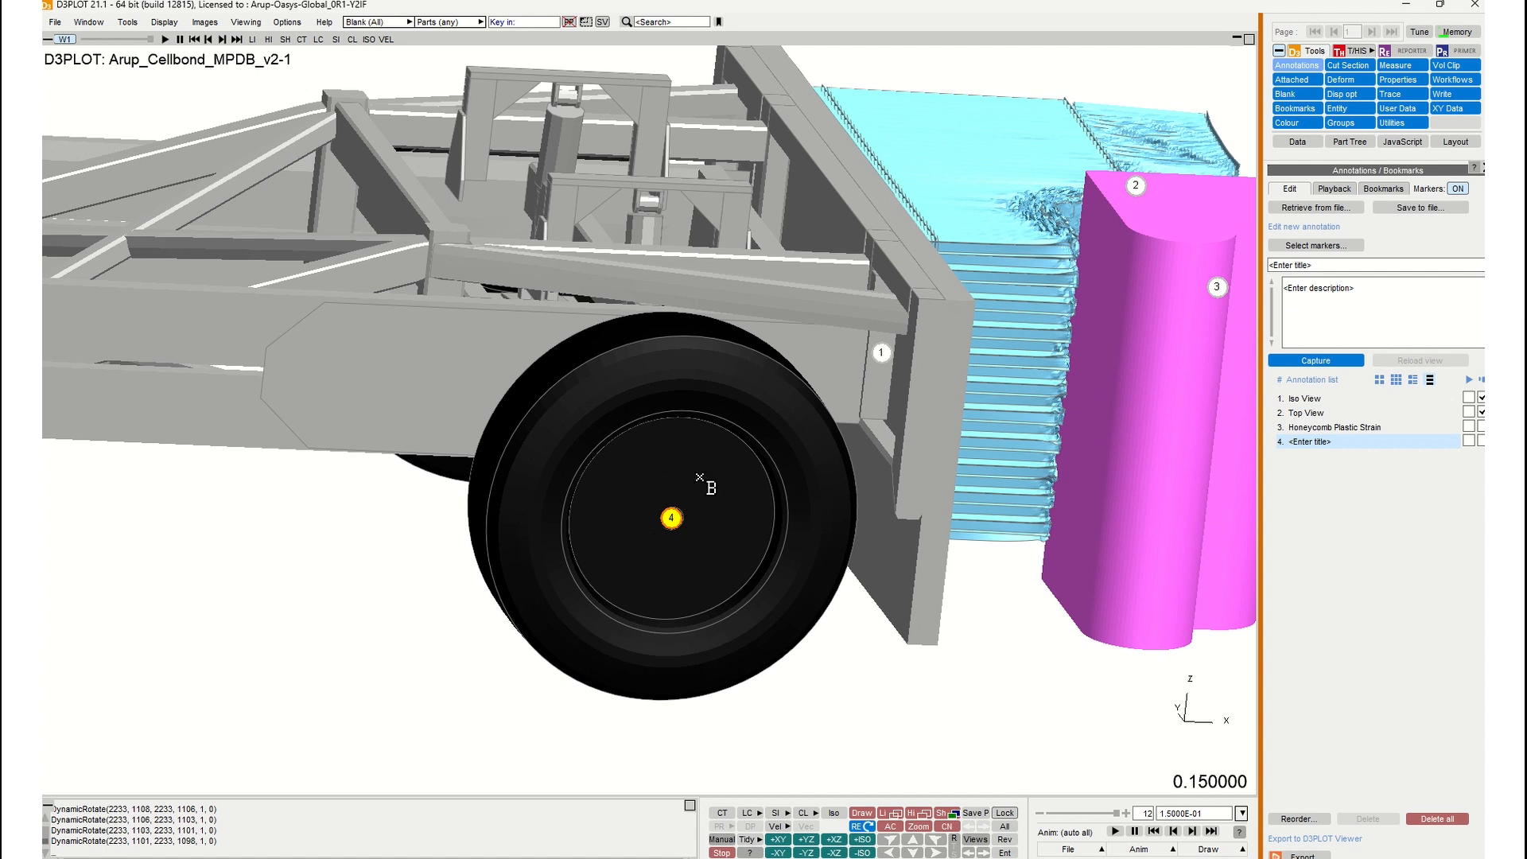
Title the new annotation Wheels, clear its description placeholder and capture it with an XZ side view centred on the marked wheel.
click(1295, 269)
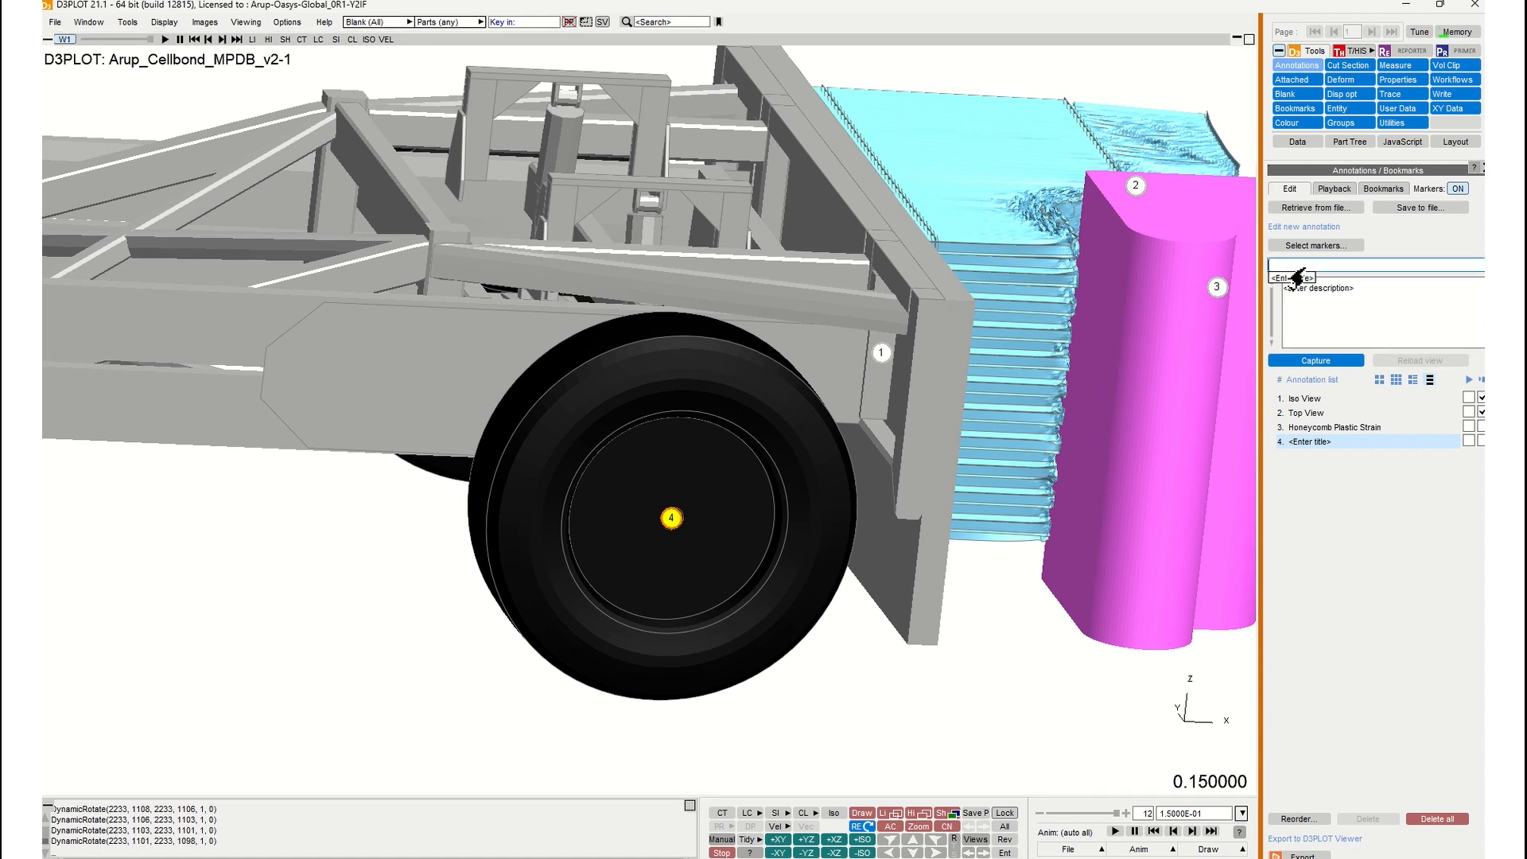
click(1325, 326)
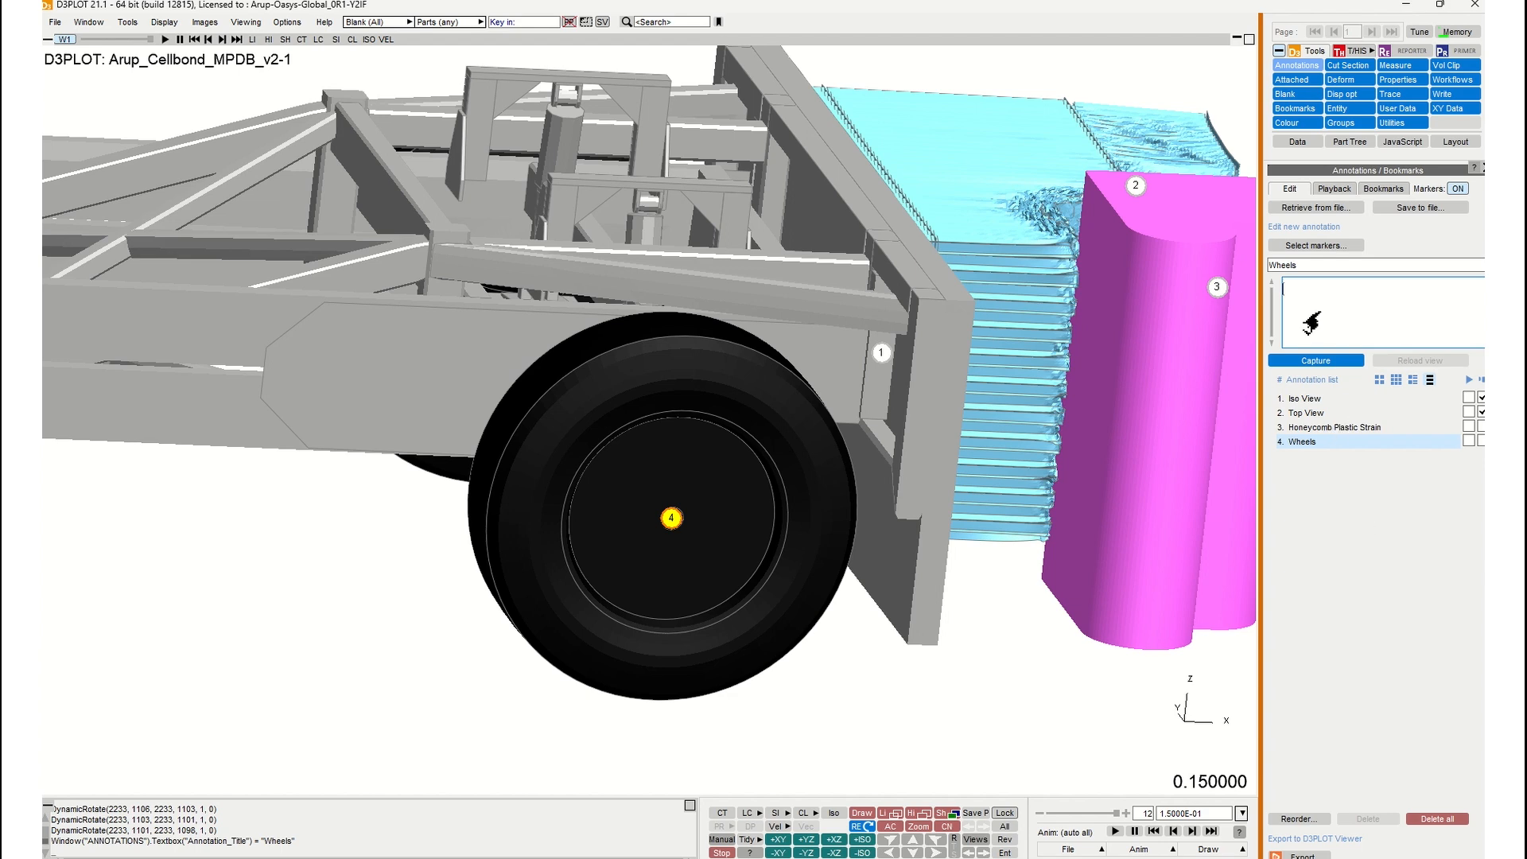
shift+drag(686, 406, 616, 334)
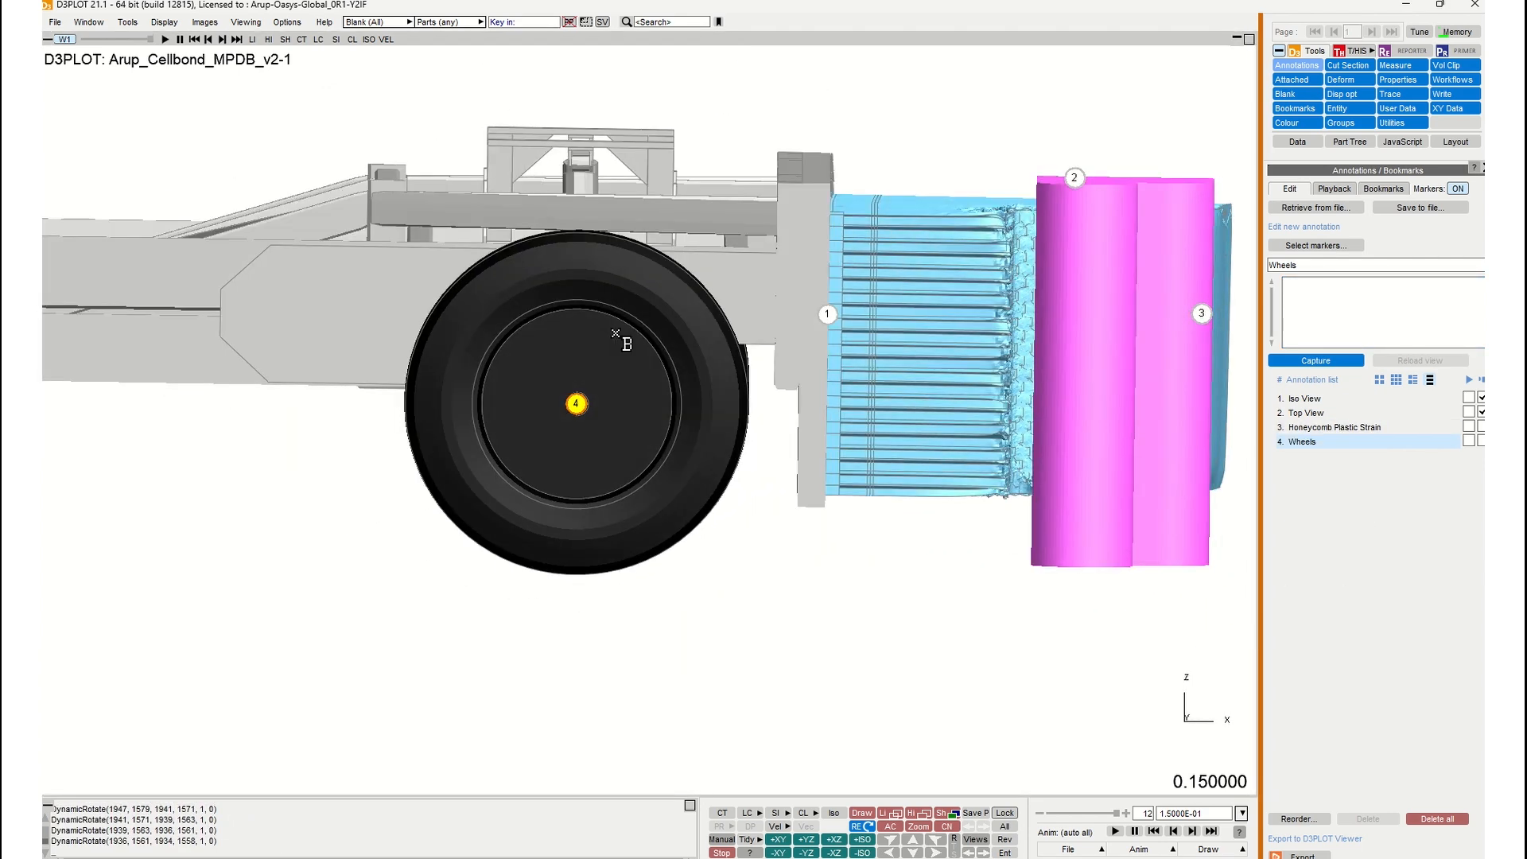
key(3)
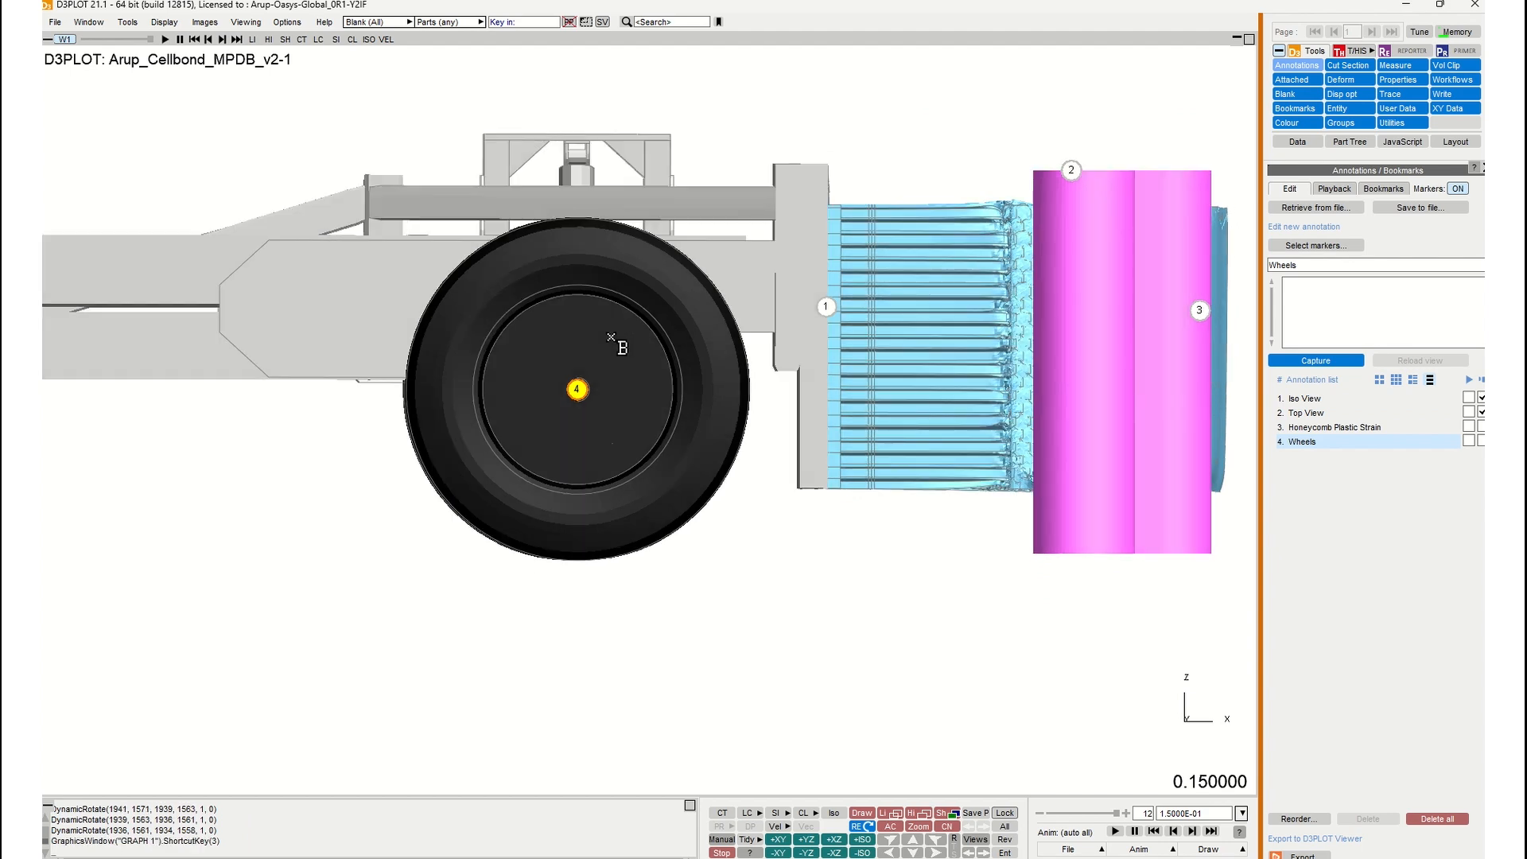
scroll(550, 377, up, 2)
shift+middle_drag(565, 383, 617, 435)
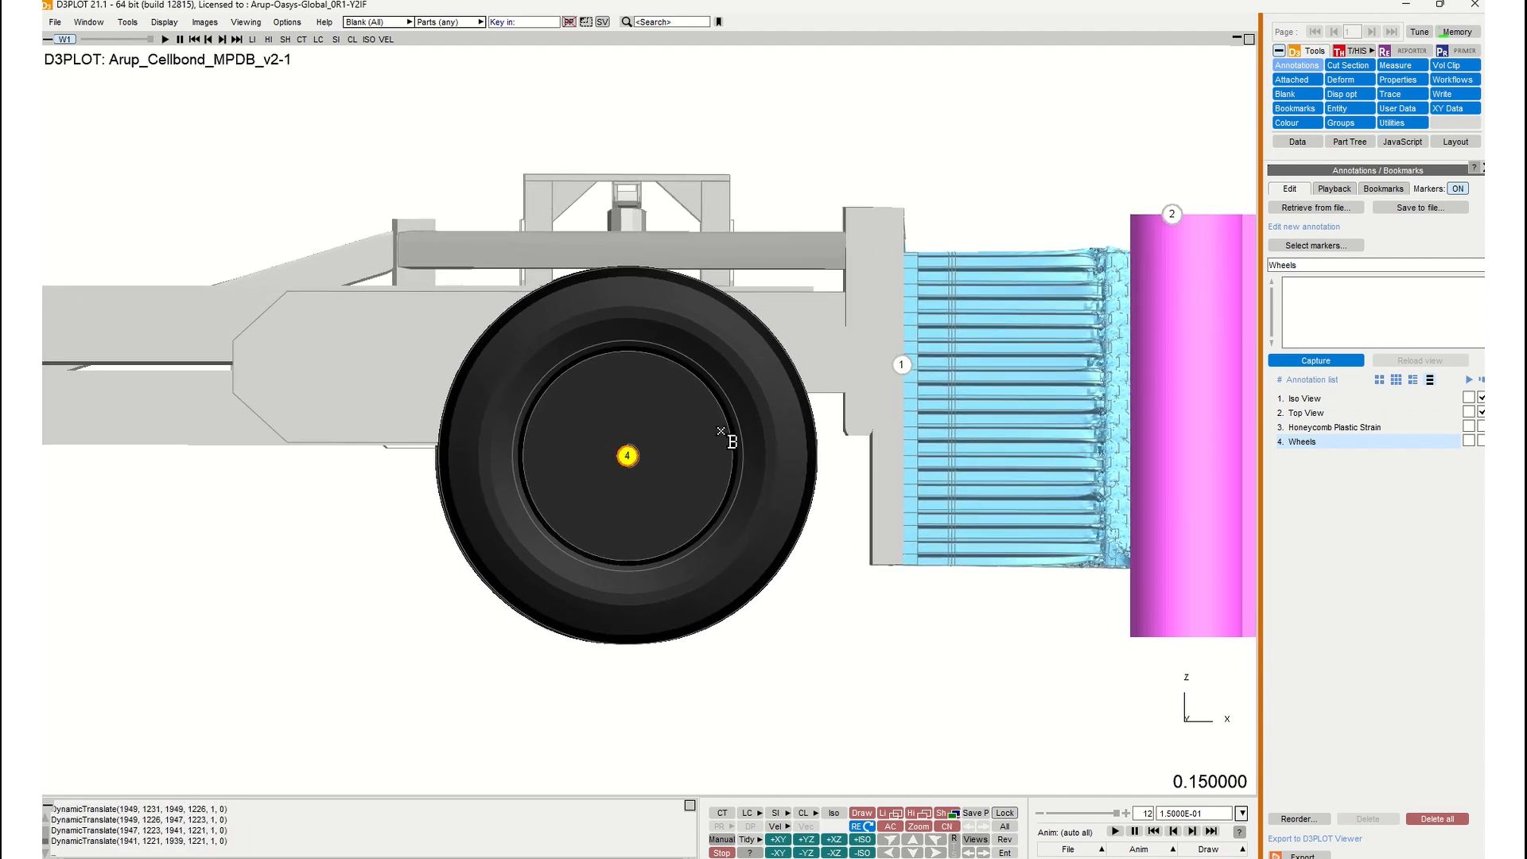
click(1340, 362)
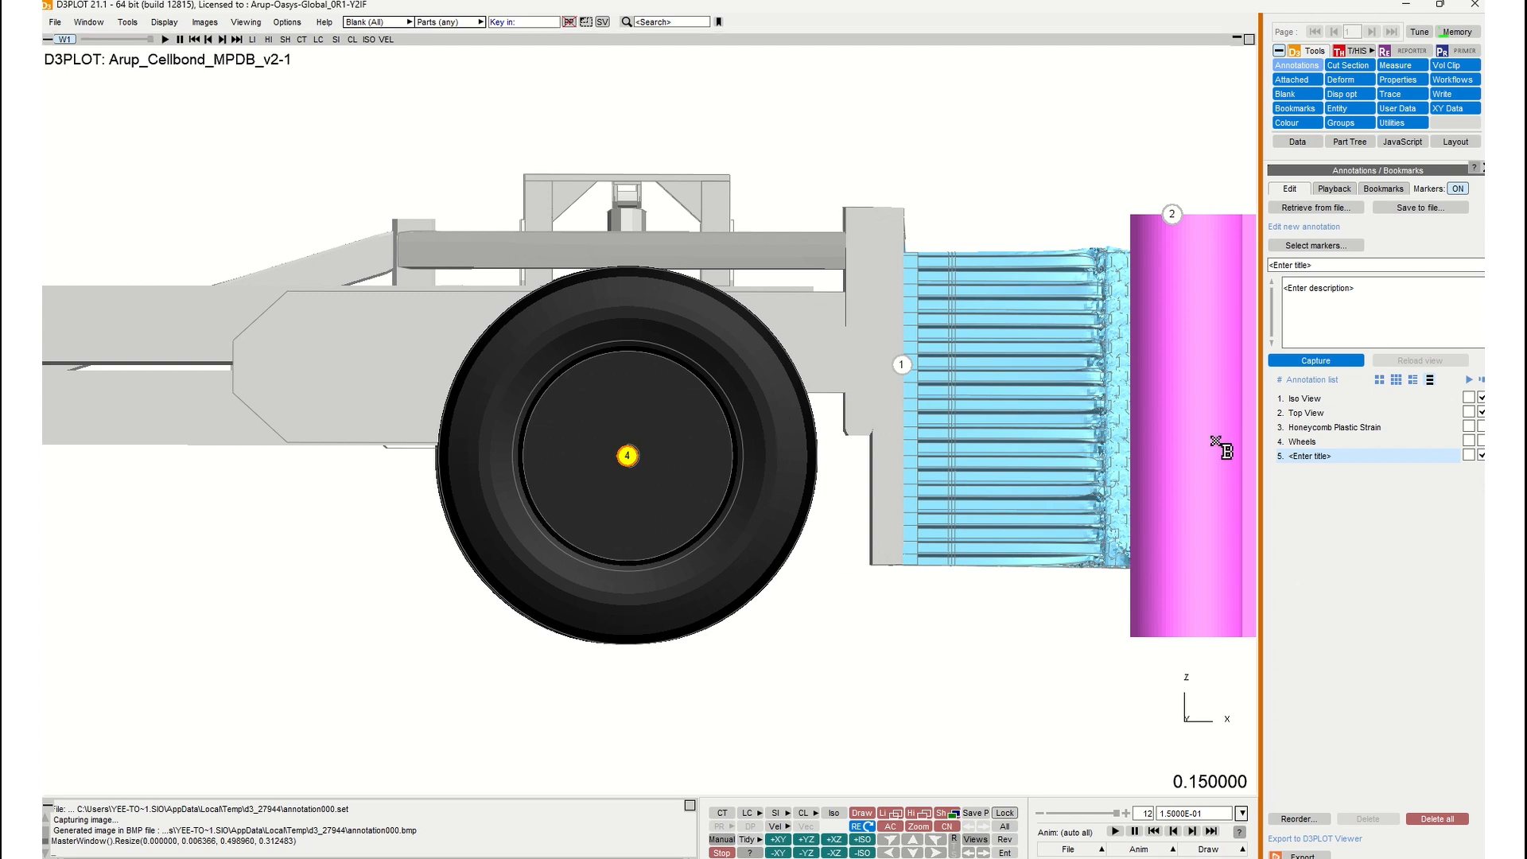
Toggle the animate option of the blank fifth annotation and reload the stored view of the Top View annotation.
click(1470, 457)
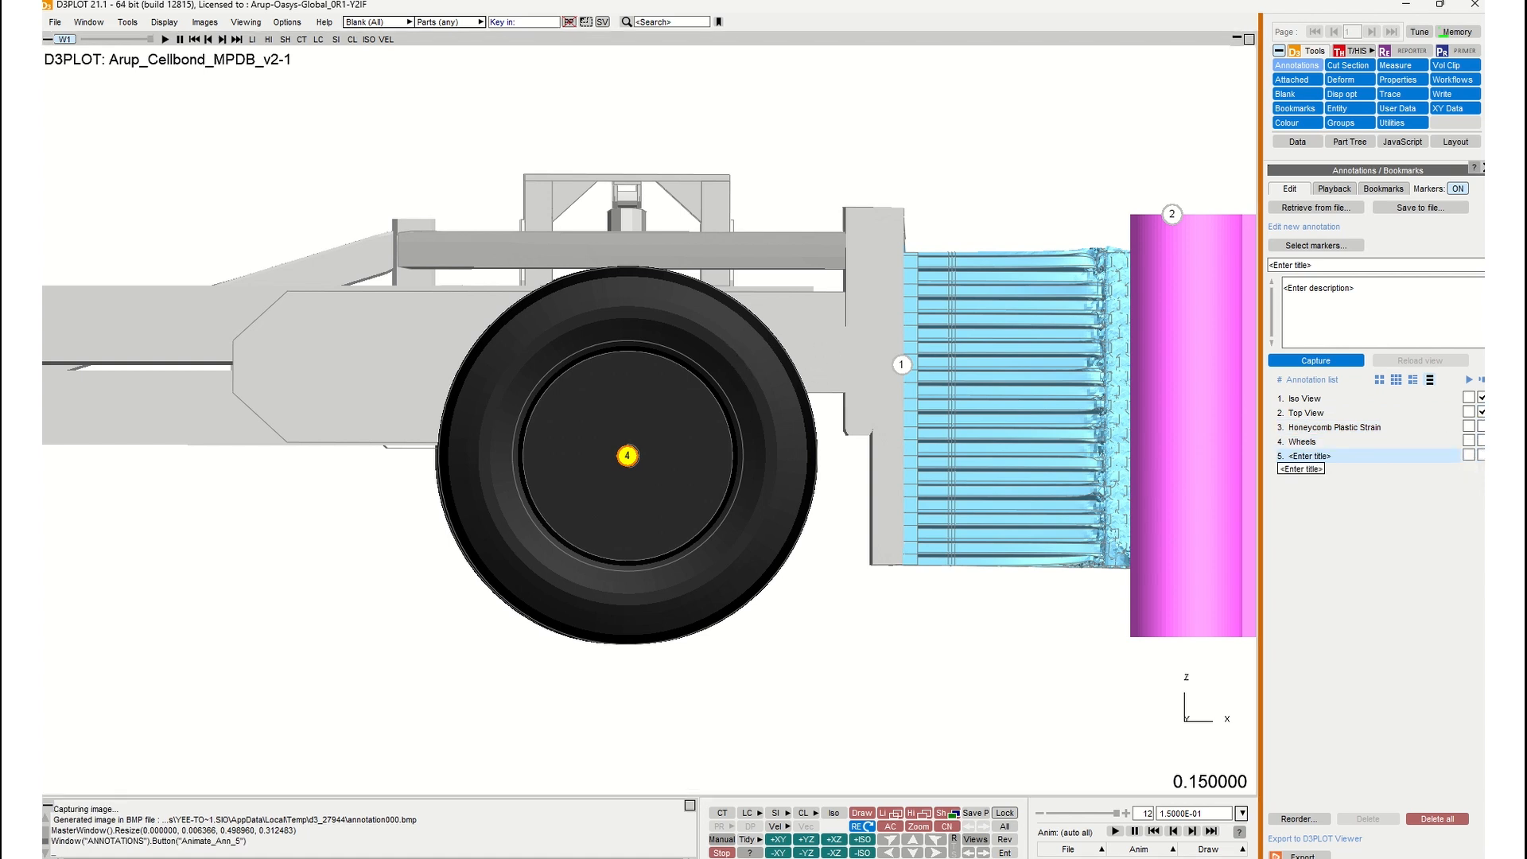
click(1340, 400)
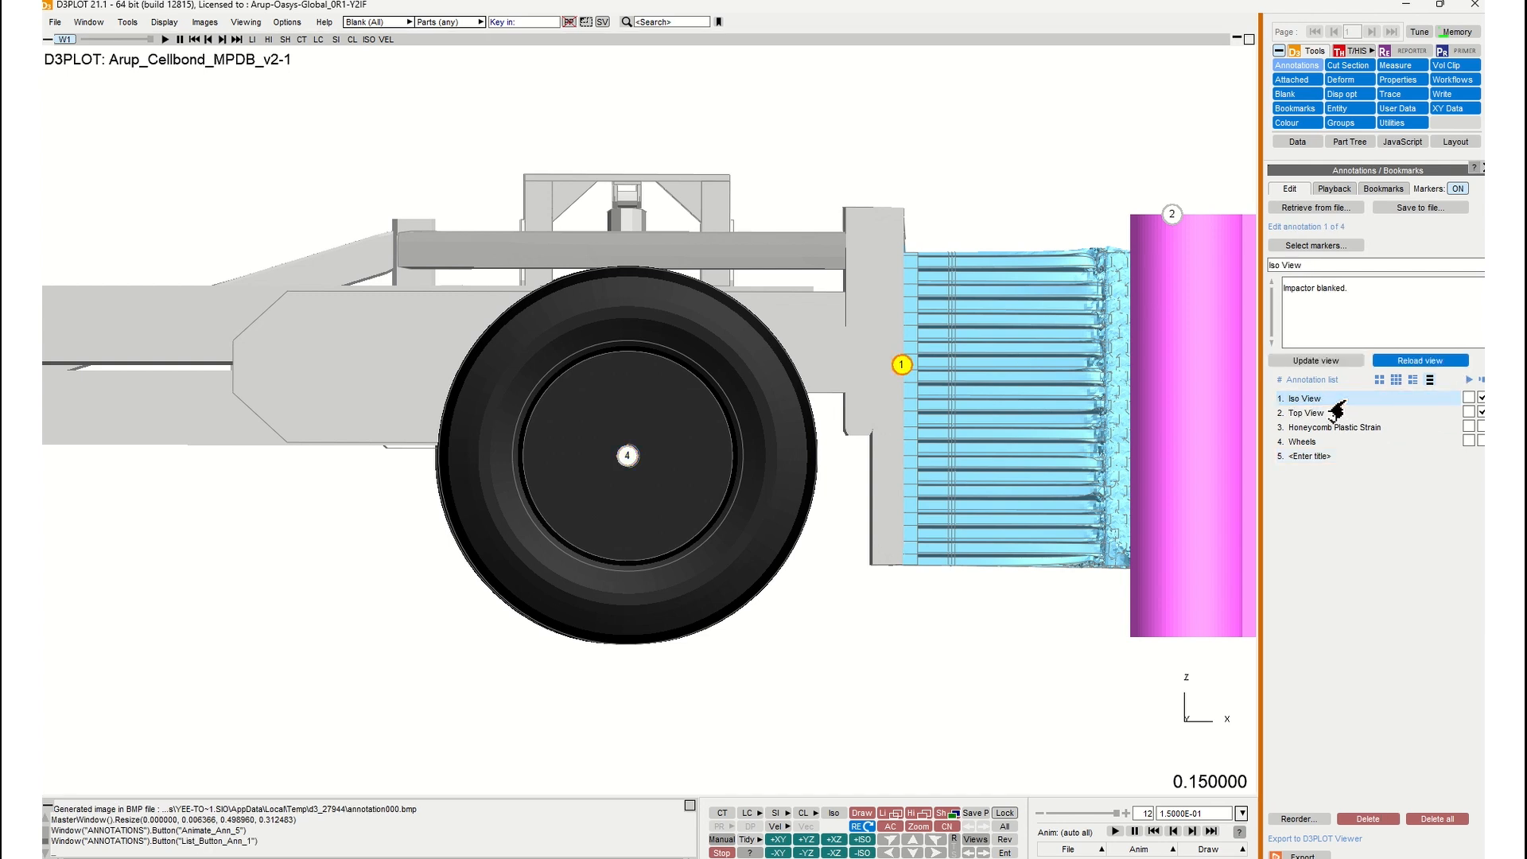
click(1345, 413)
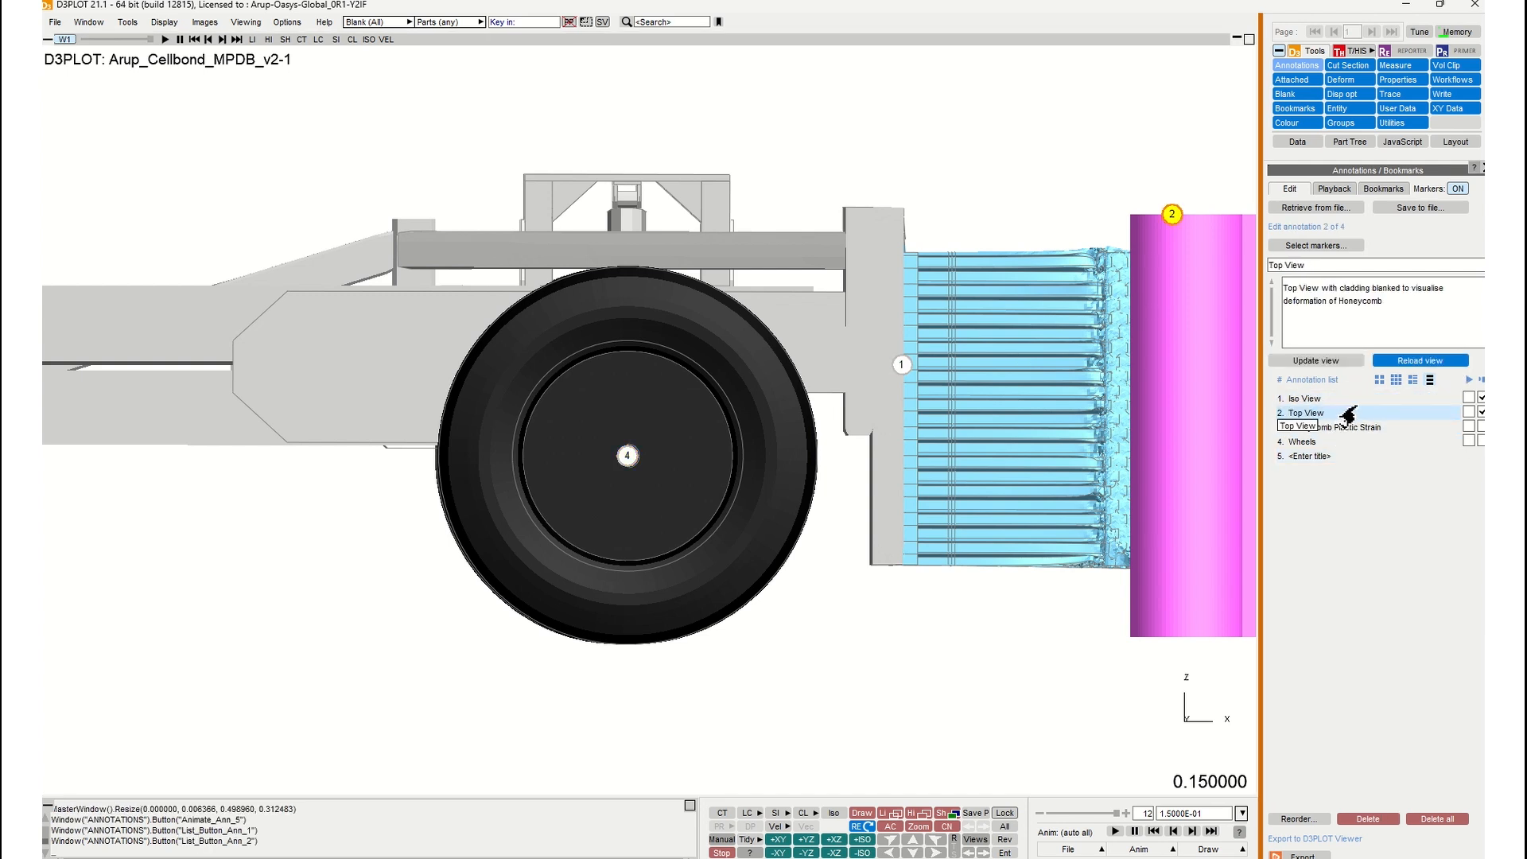
click(1393, 361)
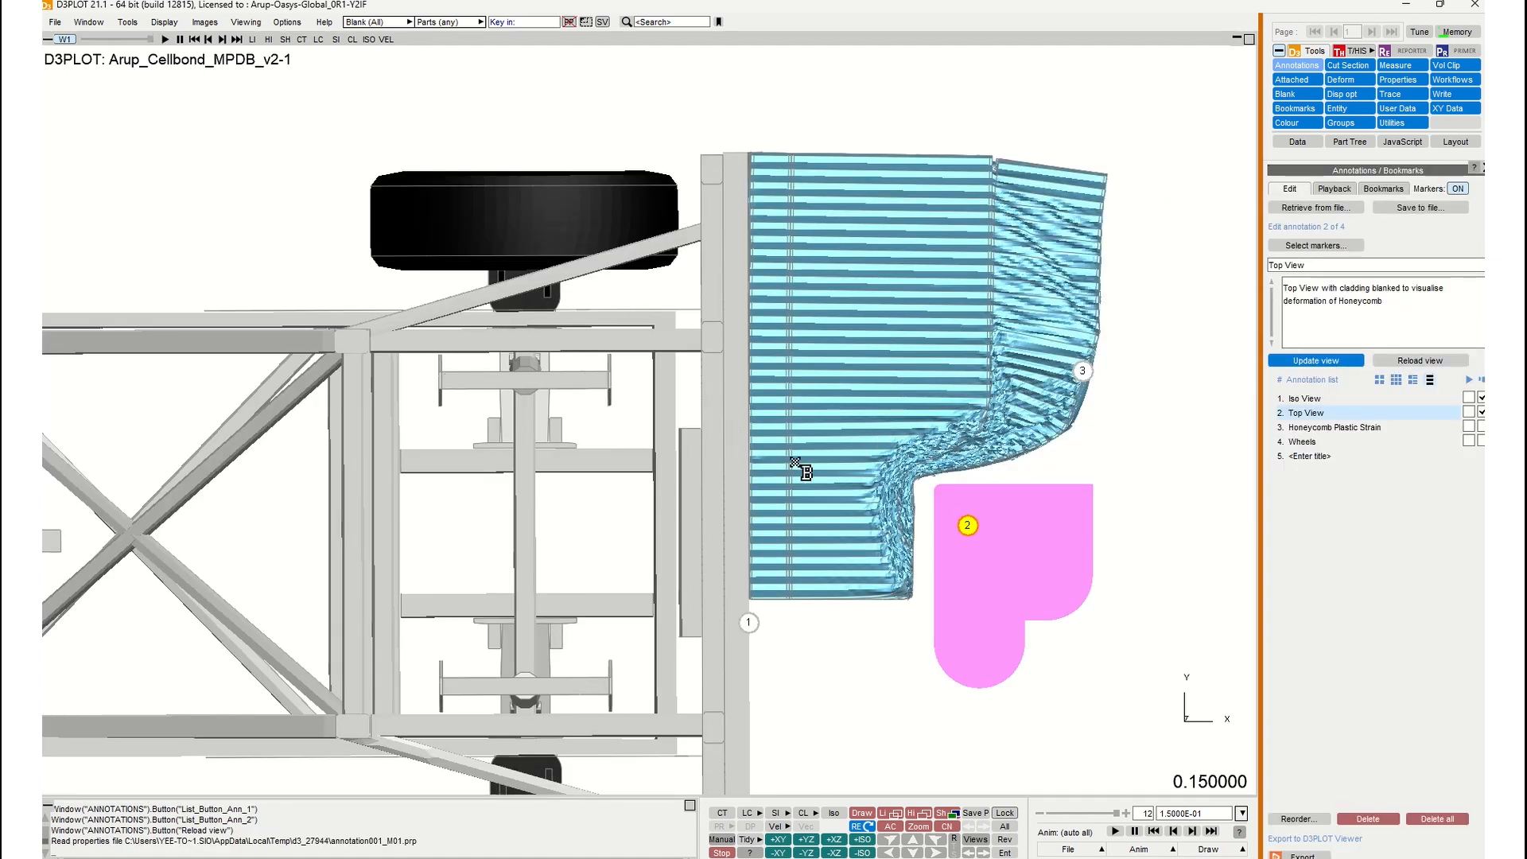
Shift the model sideways towards the barrier end and update the Top View annotation with this view.
middle_drag(328, 356, 432, 350)
click(1334, 367)
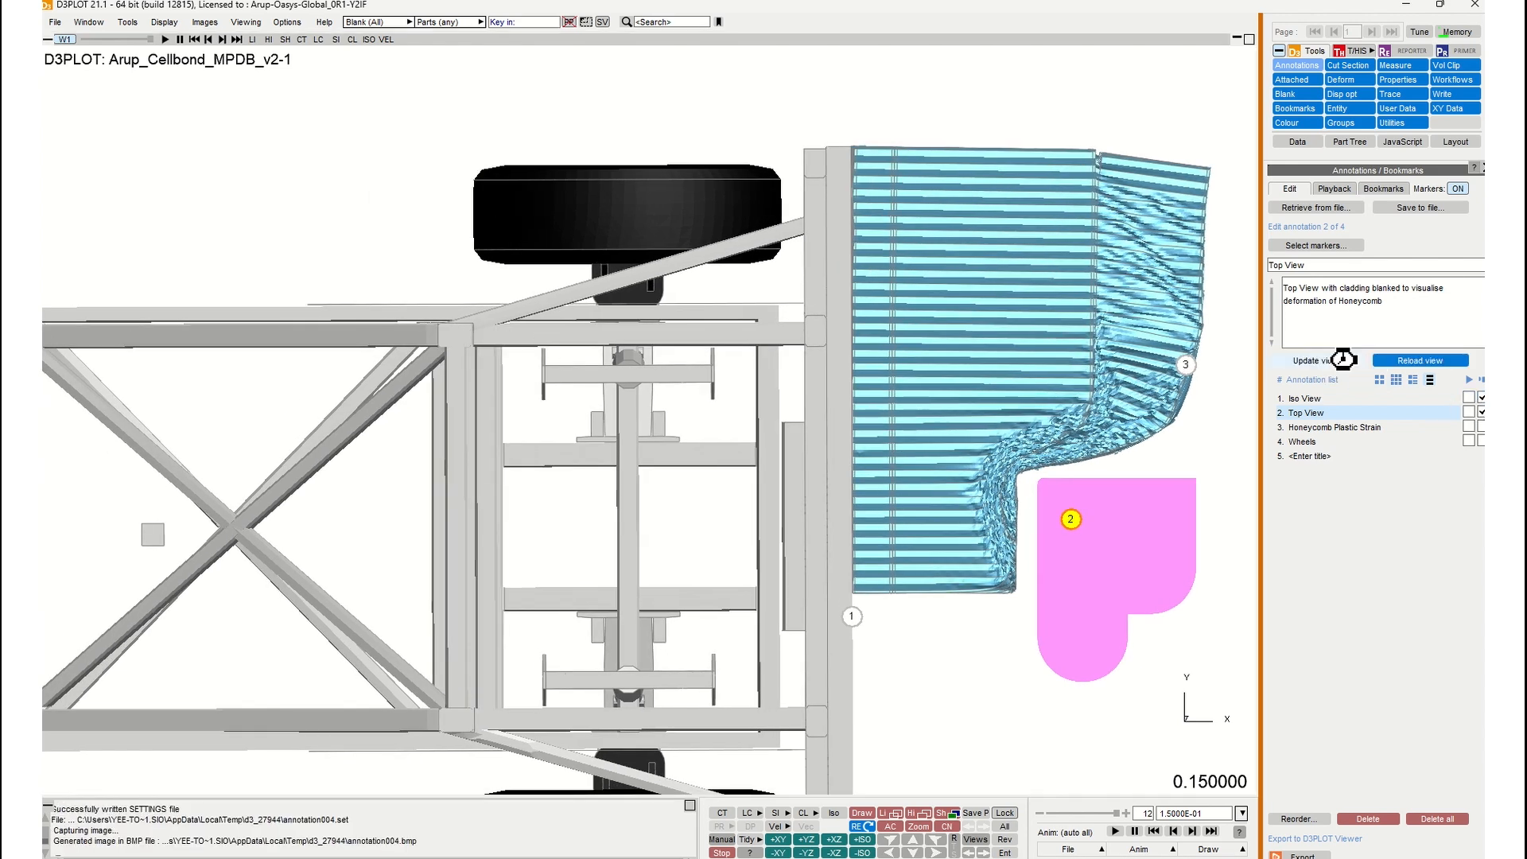
click(1309, 399)
click(1311, 413)
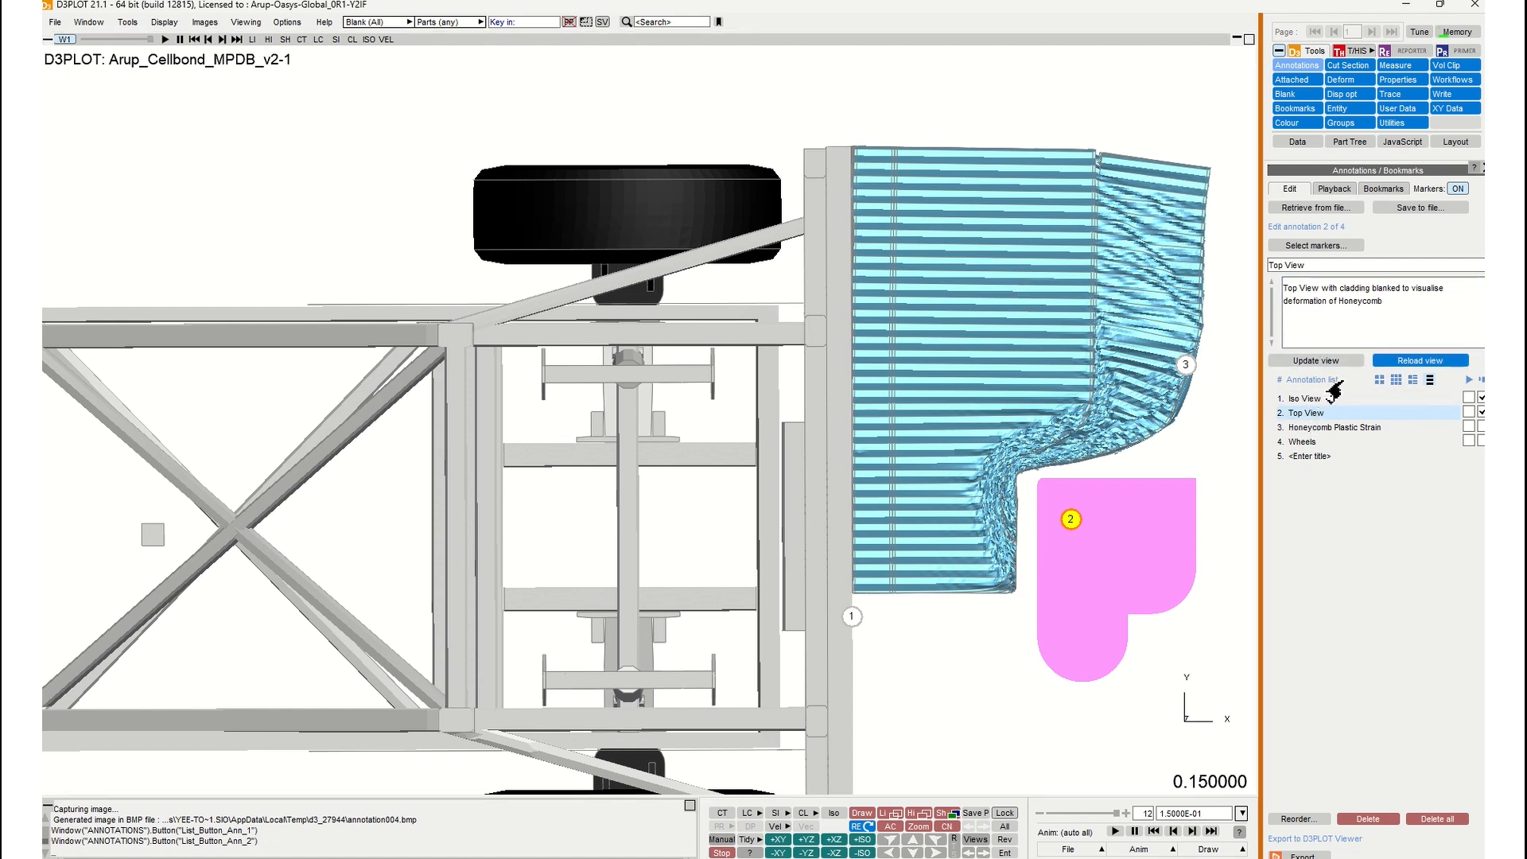
Try the large thumbnail, small thumbnail and text displays of the annotation list, and leave it on small thumbnails.
click(1394, 381)
click(1379, 380)
click(1396, 380)
click(1430, 380)
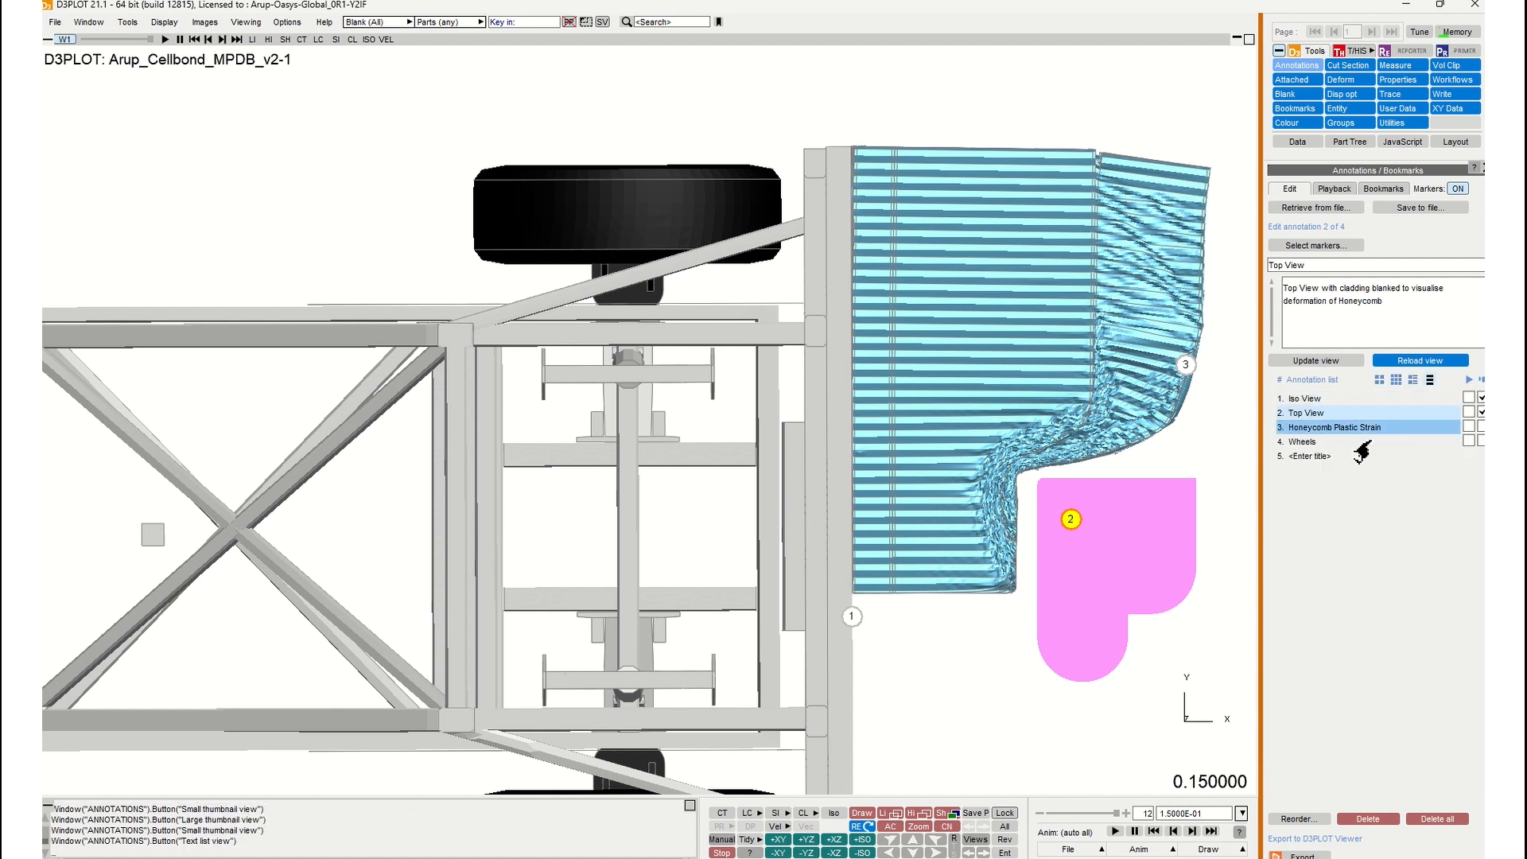
click(1393, 382)
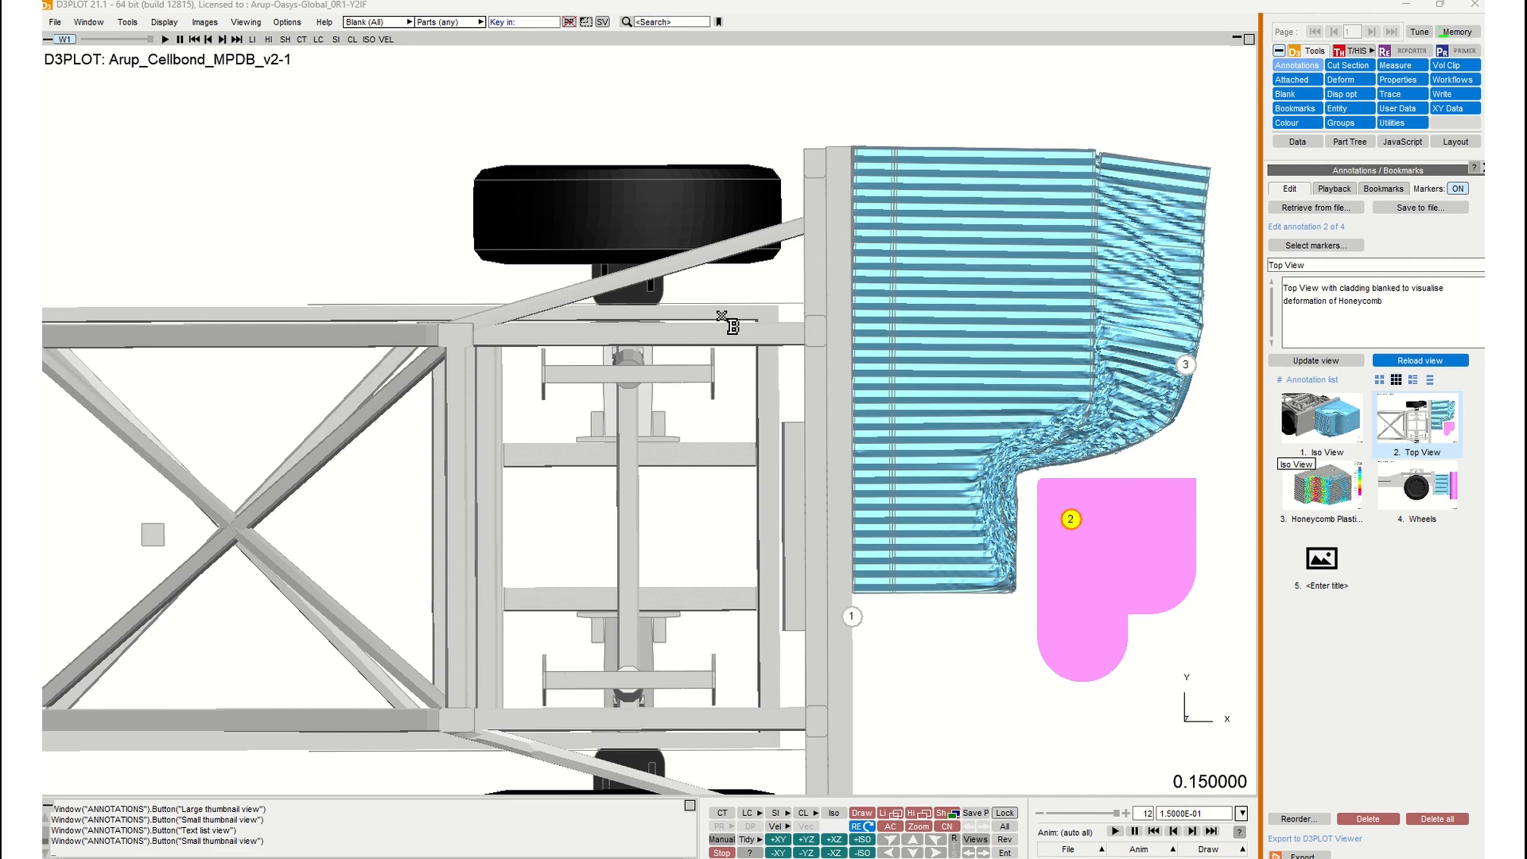
Examine the whole trolley and the placement of its annotation markers from above and from the rear.
scroll(722, 316, down, 2)
shift+drag(675, 463, 704, 287)
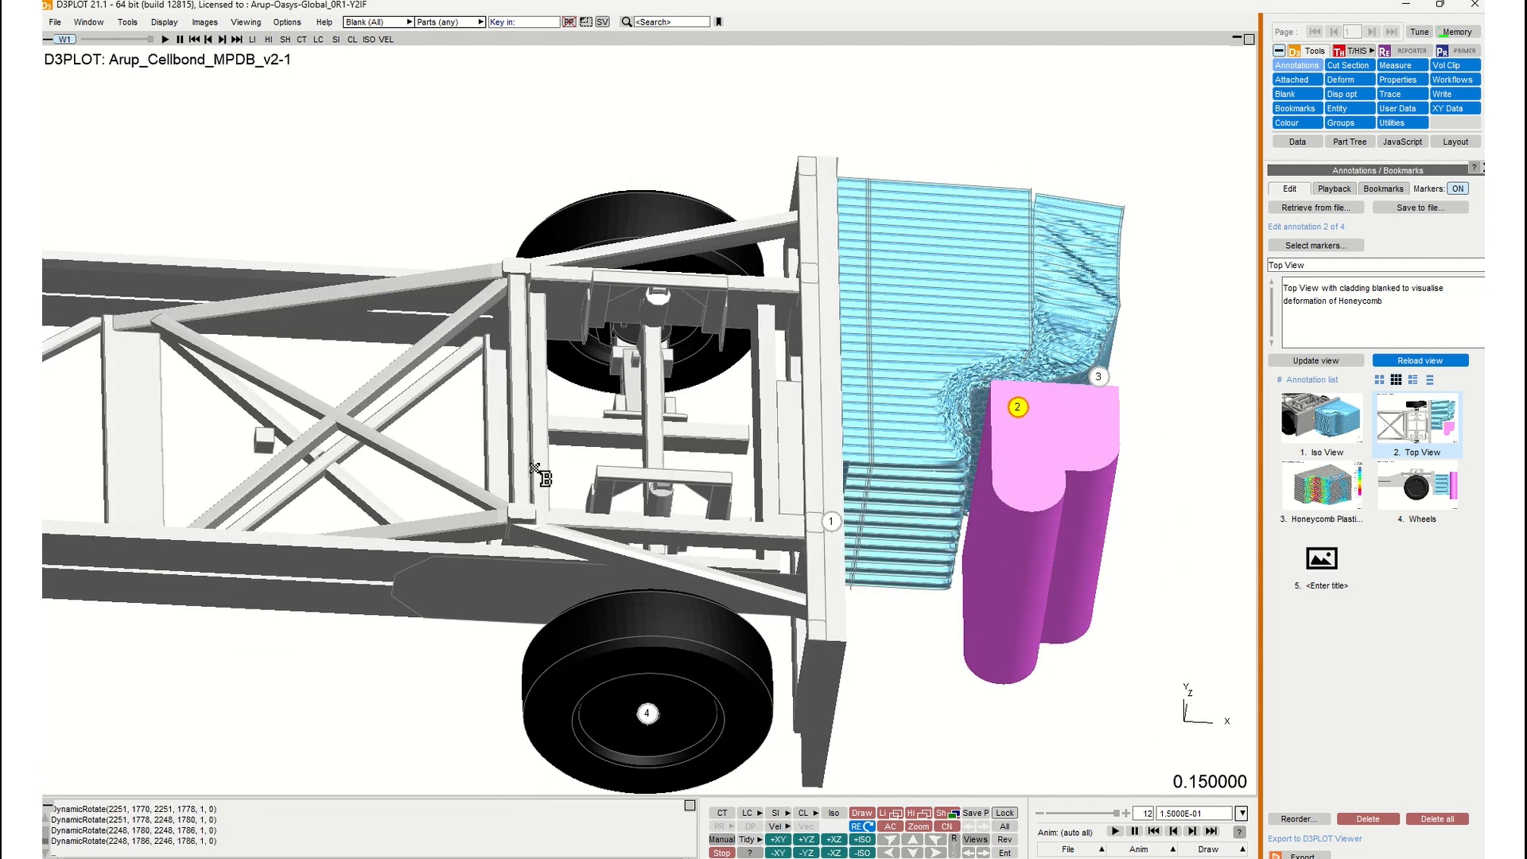
shift+middle_drag(845, 447, 859, 442)
shift+right_drag(859, 443, 577, 430)
shift+middle_drag(539, 425, 799, 401)
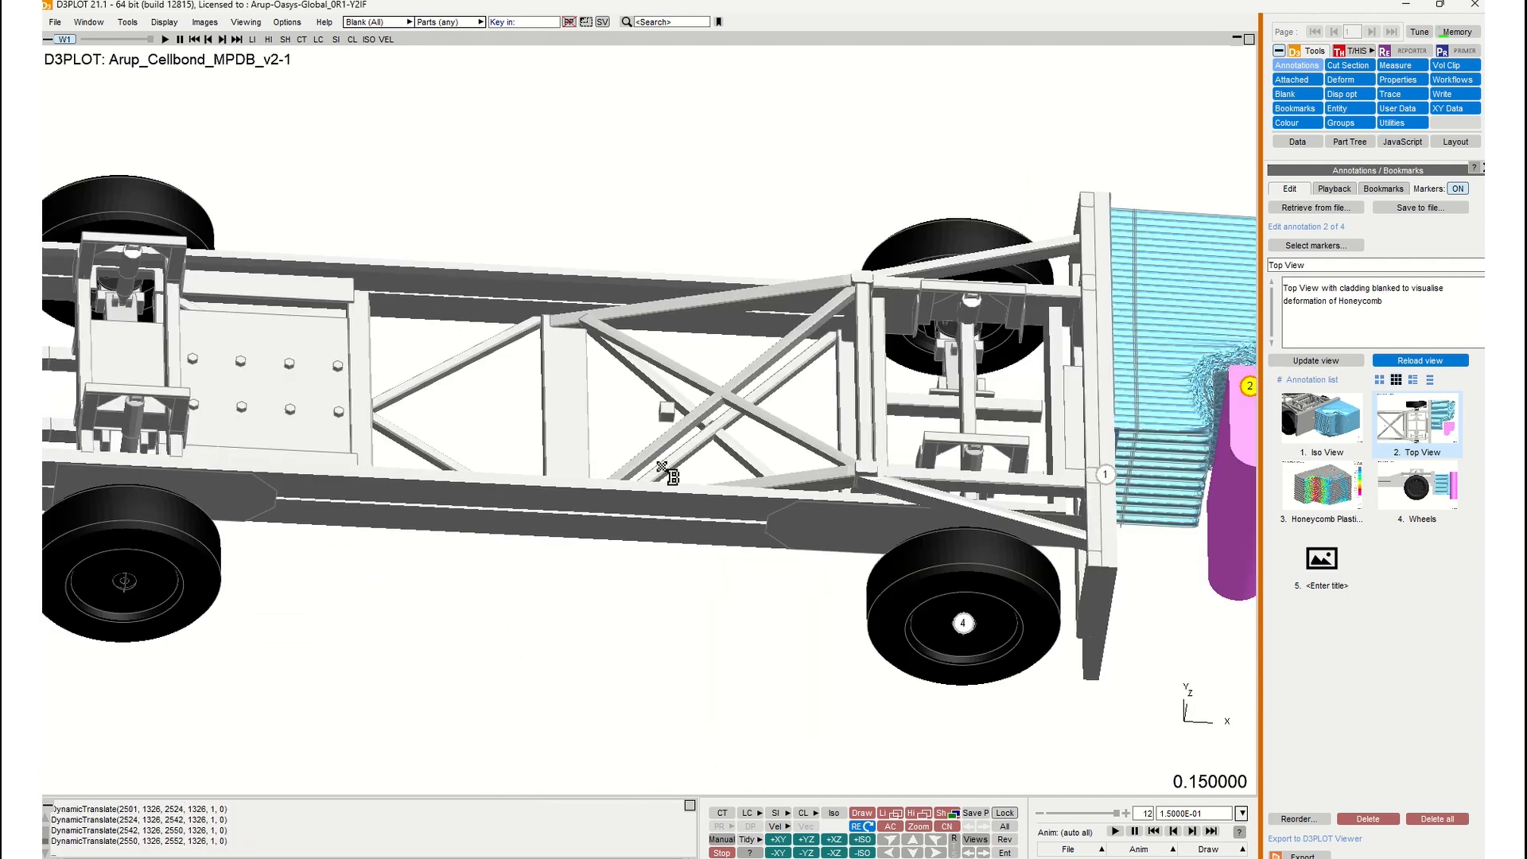
shift+drag(637, 488, 920, 351)
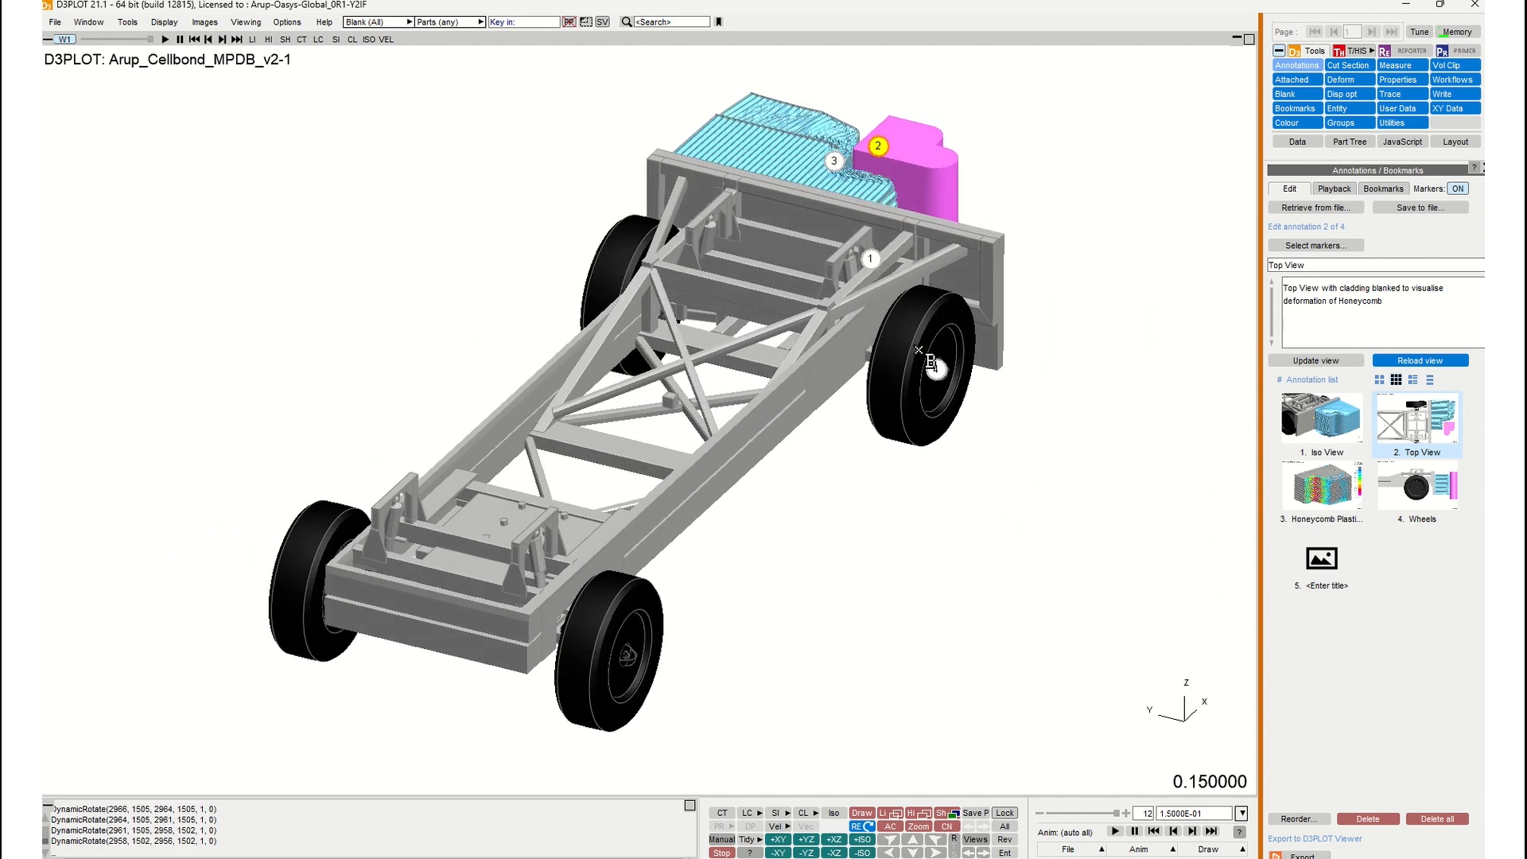
scroll(819, 365, down, 1)
shift+middle_drag(820, 366, 807, 366)
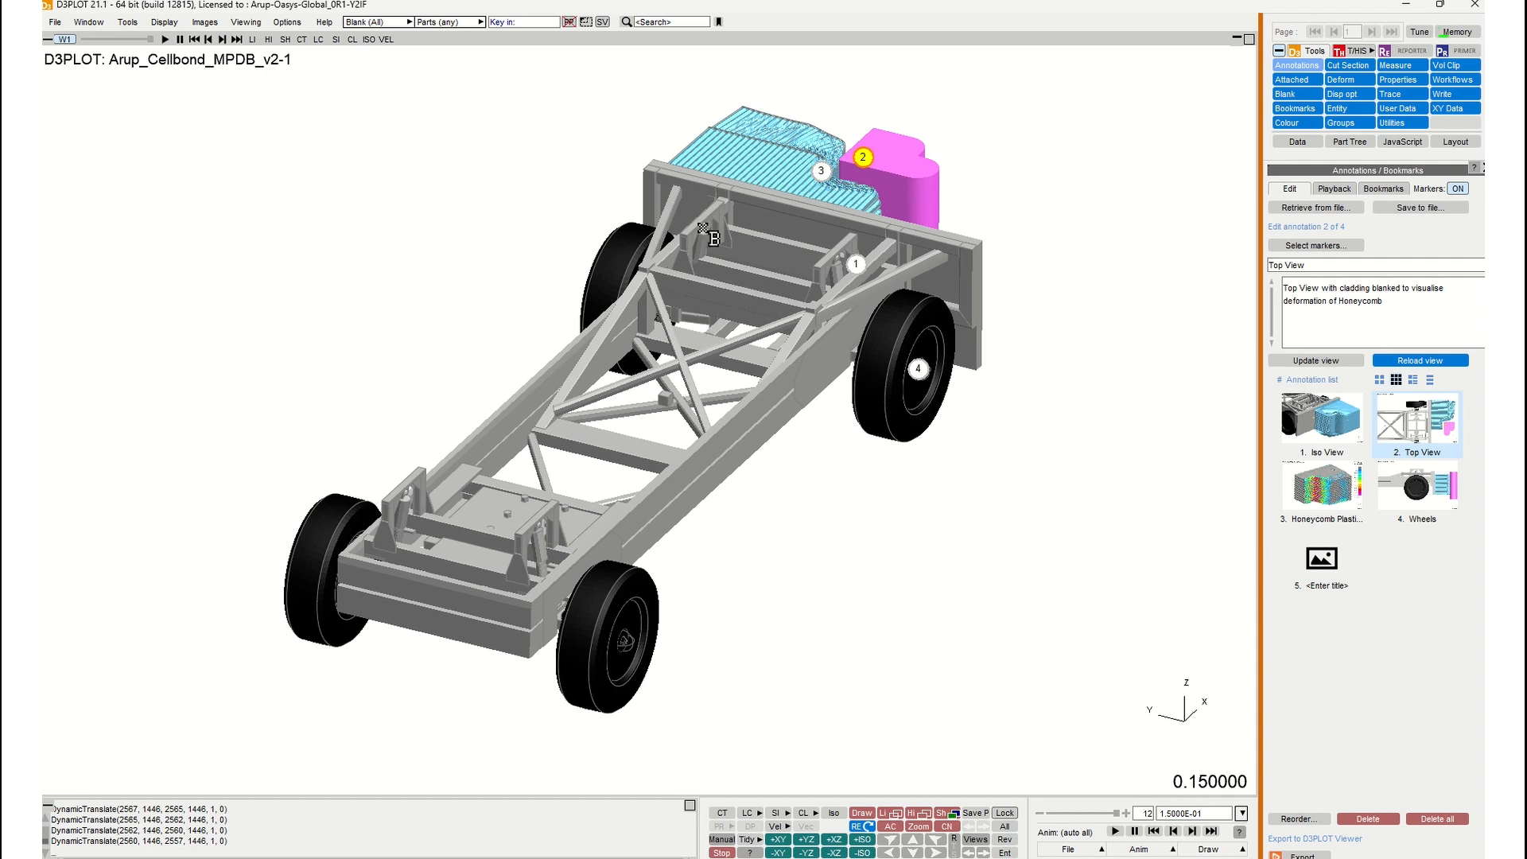
Bookmark the current chassis view as annotation 5 and select that annotation for editing.
click(712, 27)
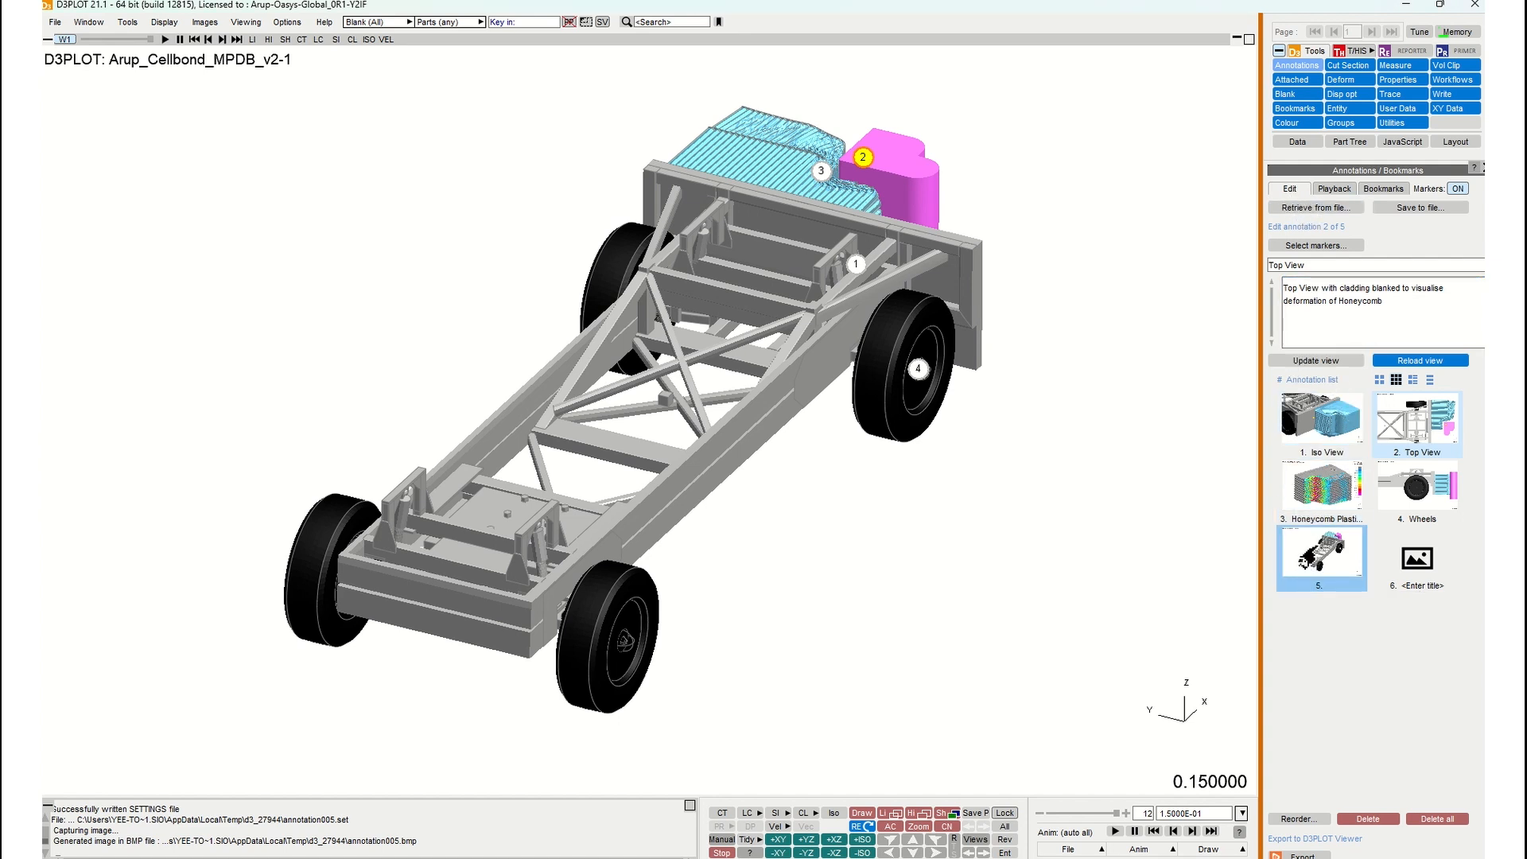
click(1309, 557)
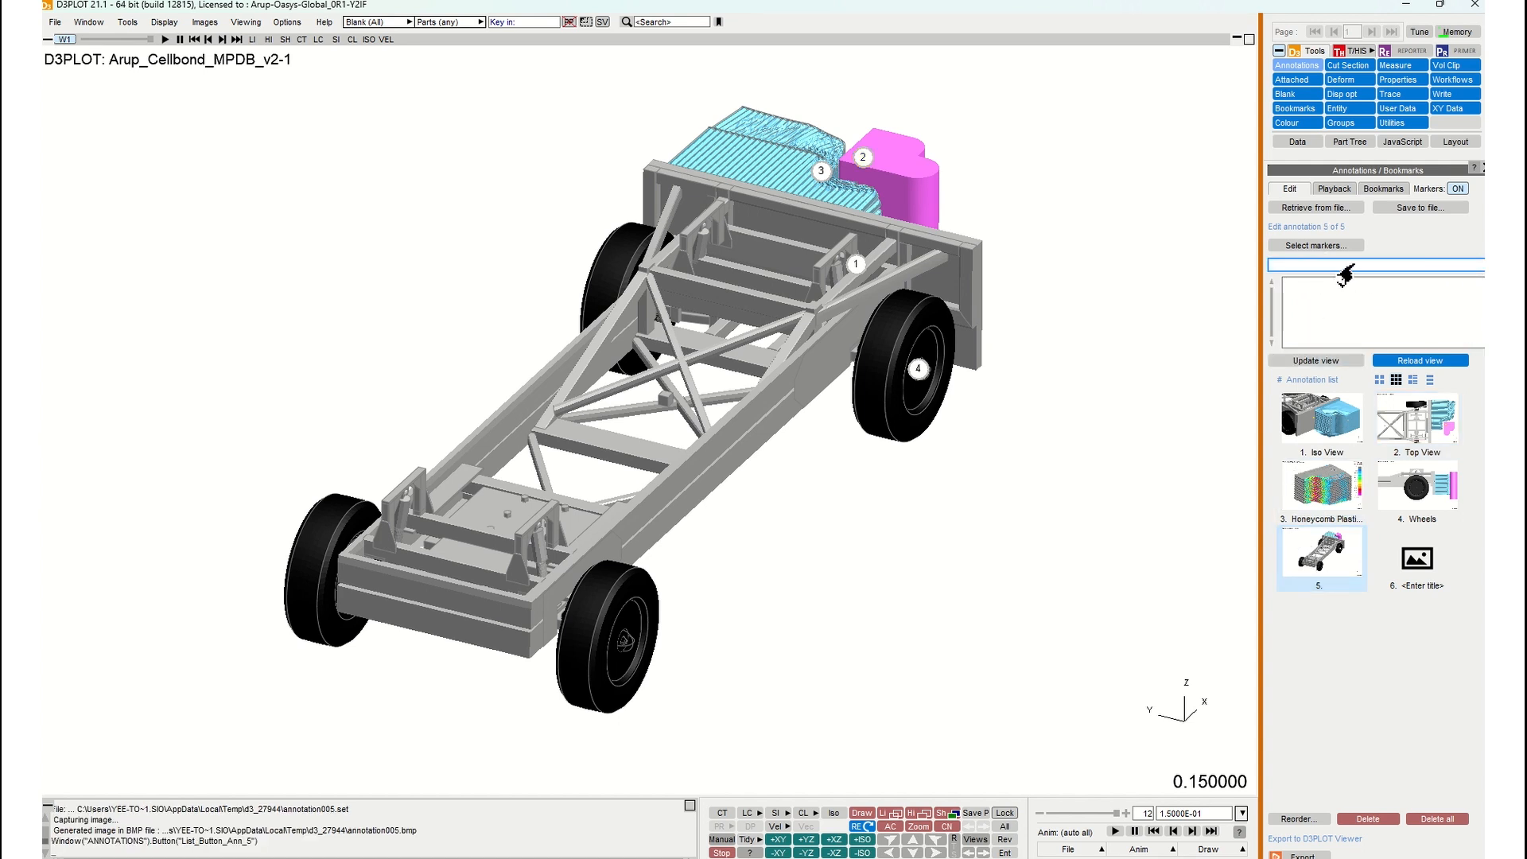
click(1311, 249)
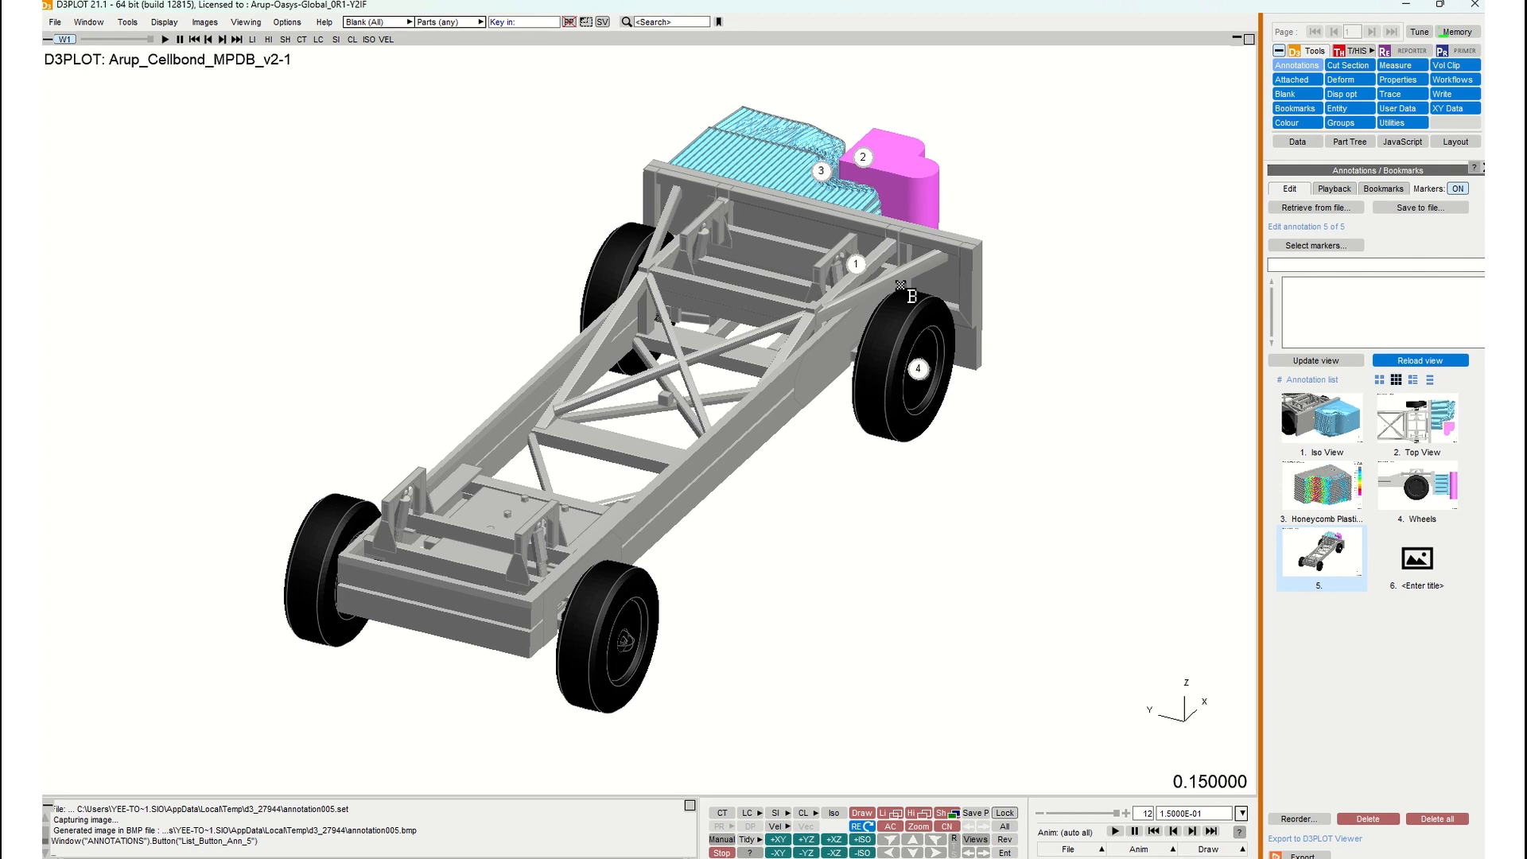
Look through the saved bookmarks and the playback of annotation 5, and return to annotation editing.
click(1382, 189)
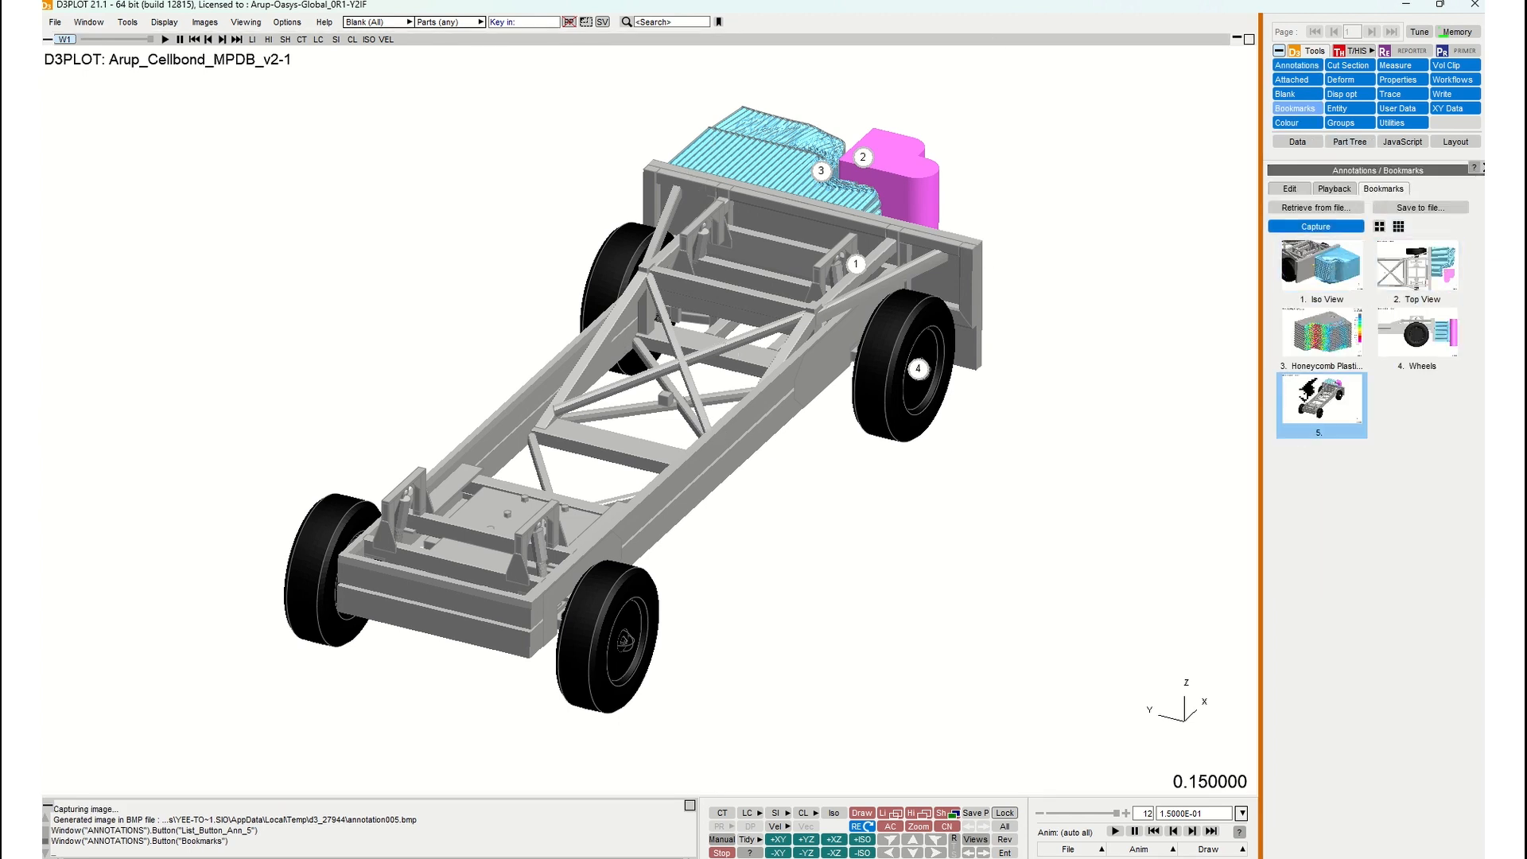
click(1334, 189)
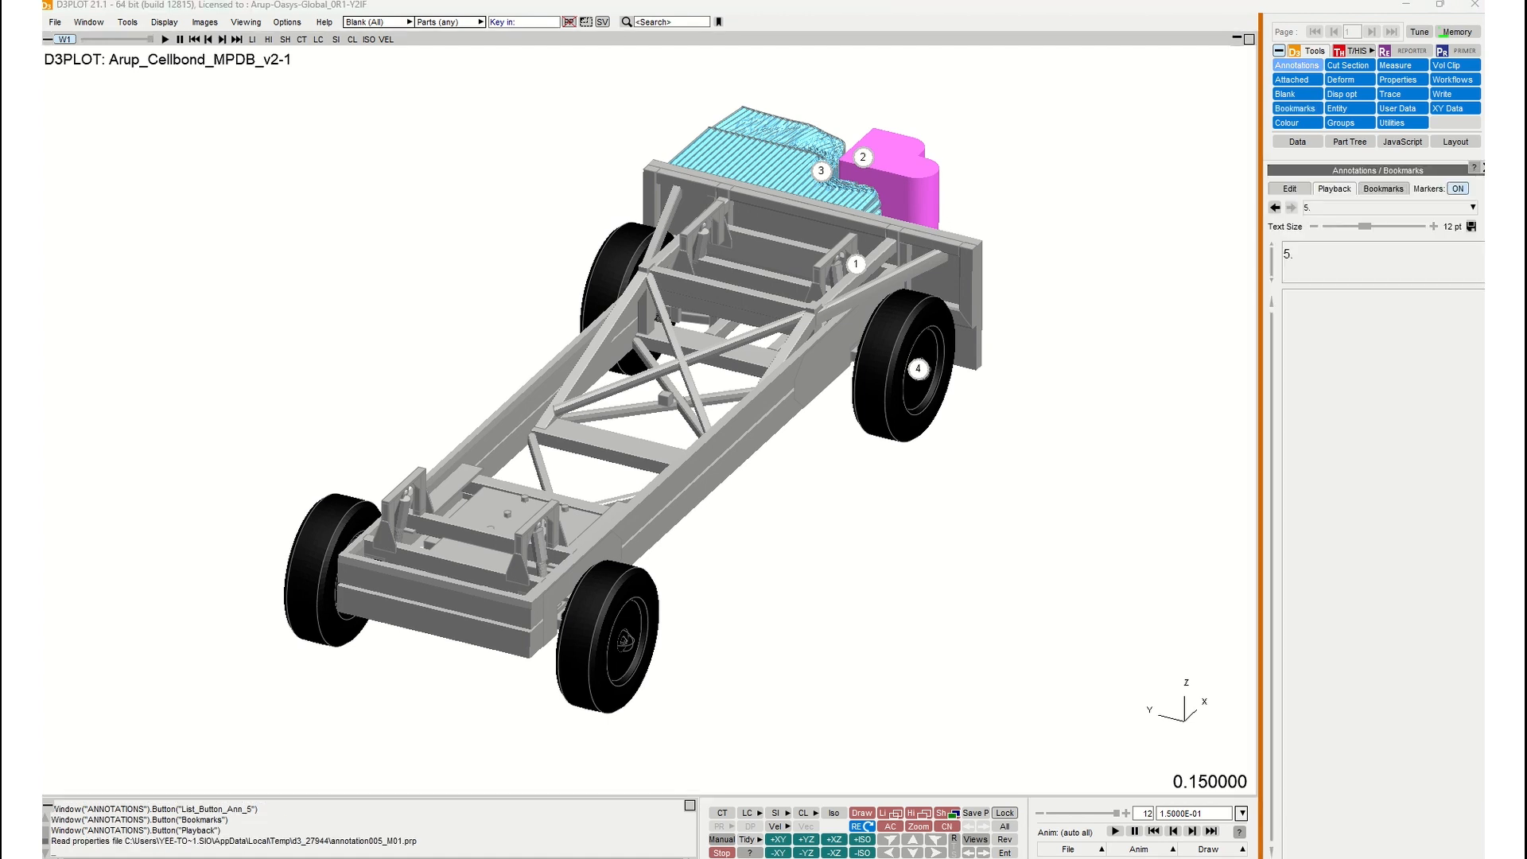
click(1290, 191)
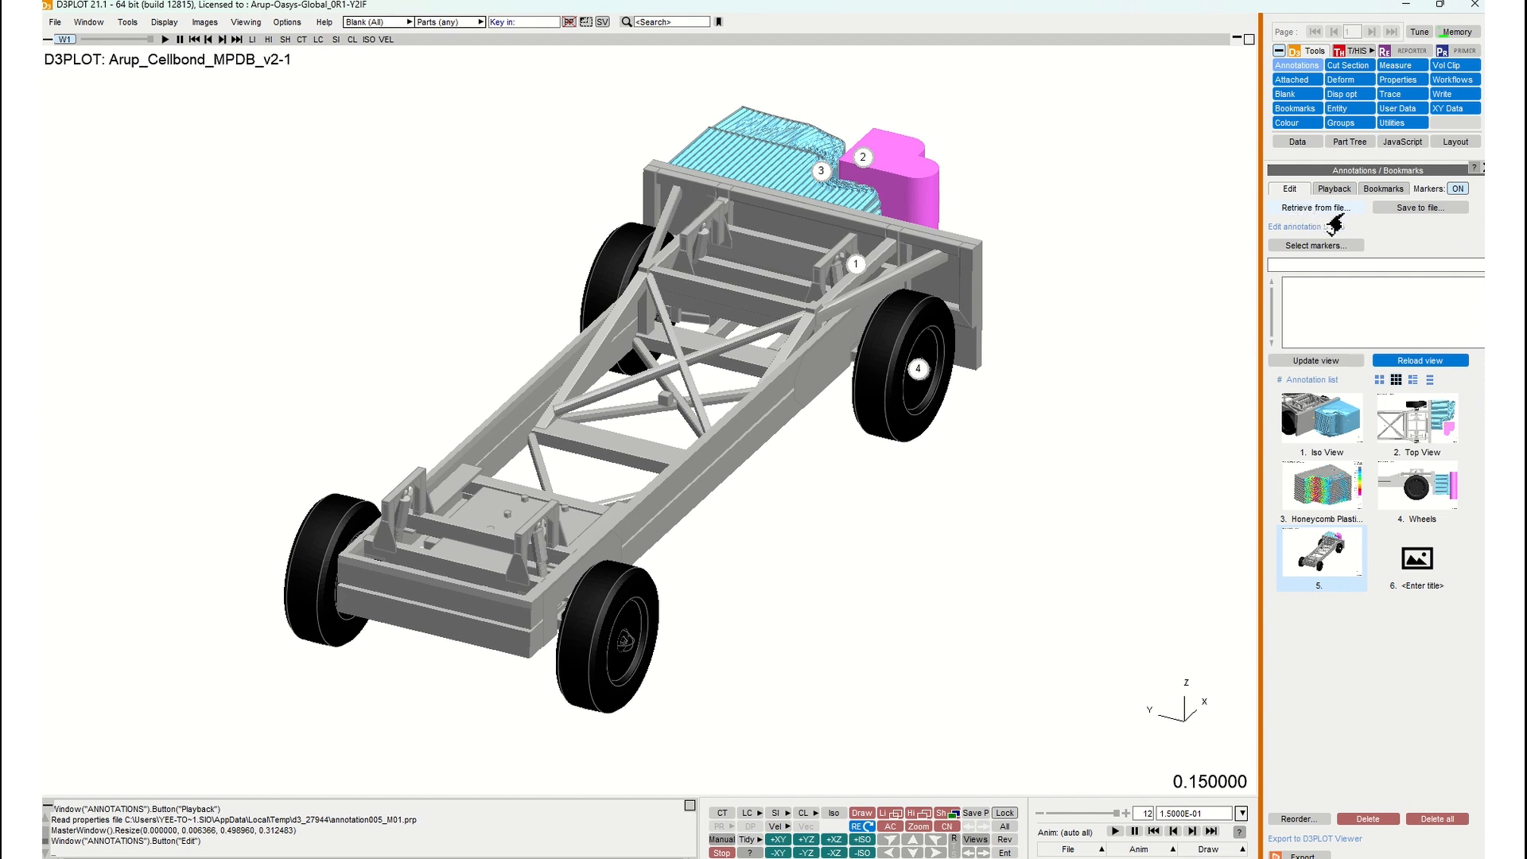
Open the dialog for saving annotations to an .ann file, look at the existing files, and close it without saving.
click(1388, 212)
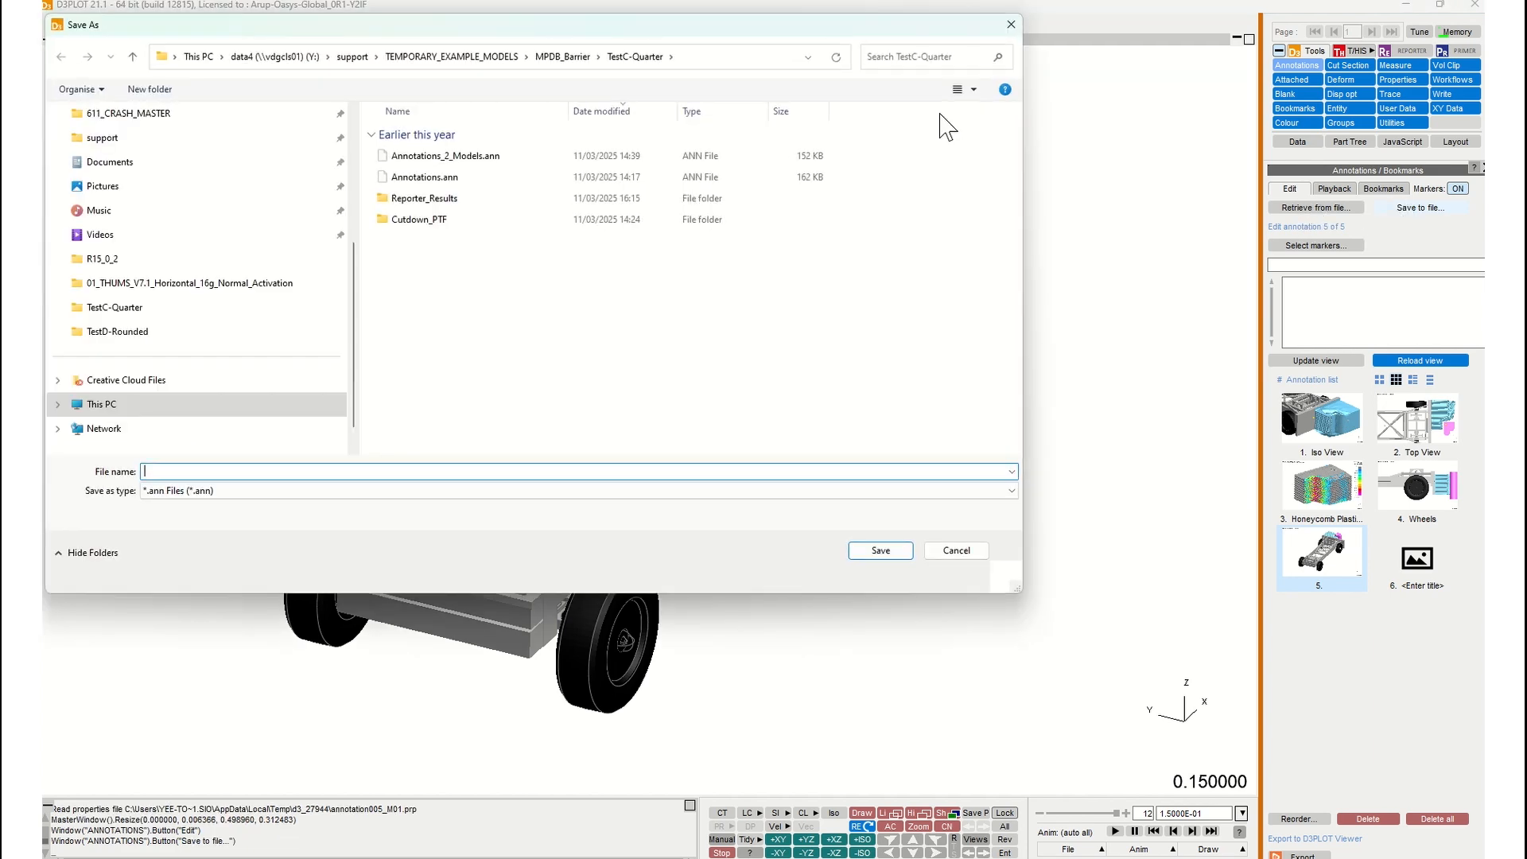
drag(863, 29, 936, 107)
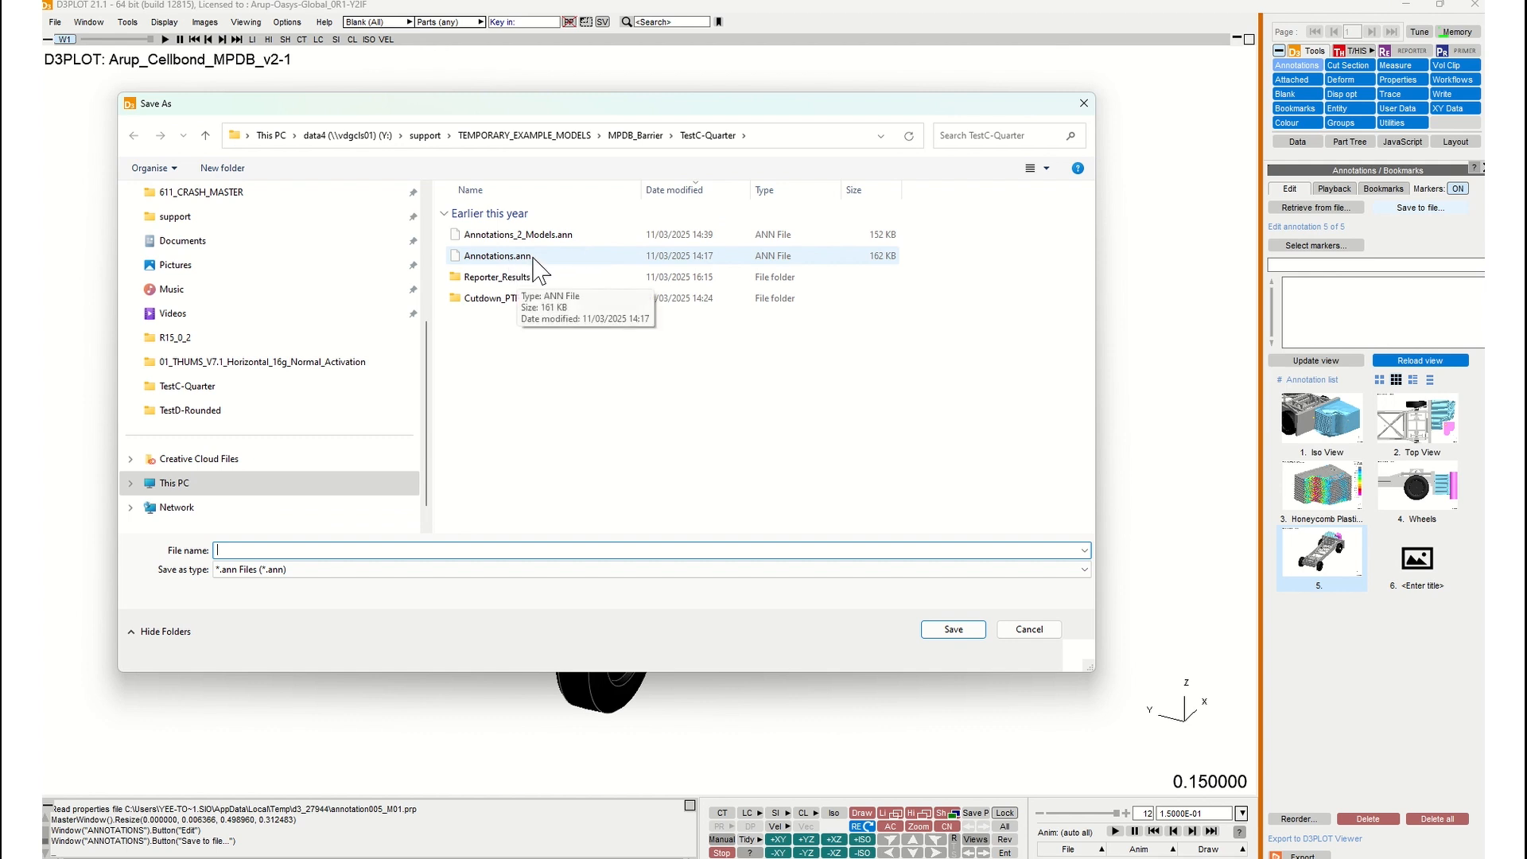
click(1084, 103)
middle_drag(706, 289, 725, 292)
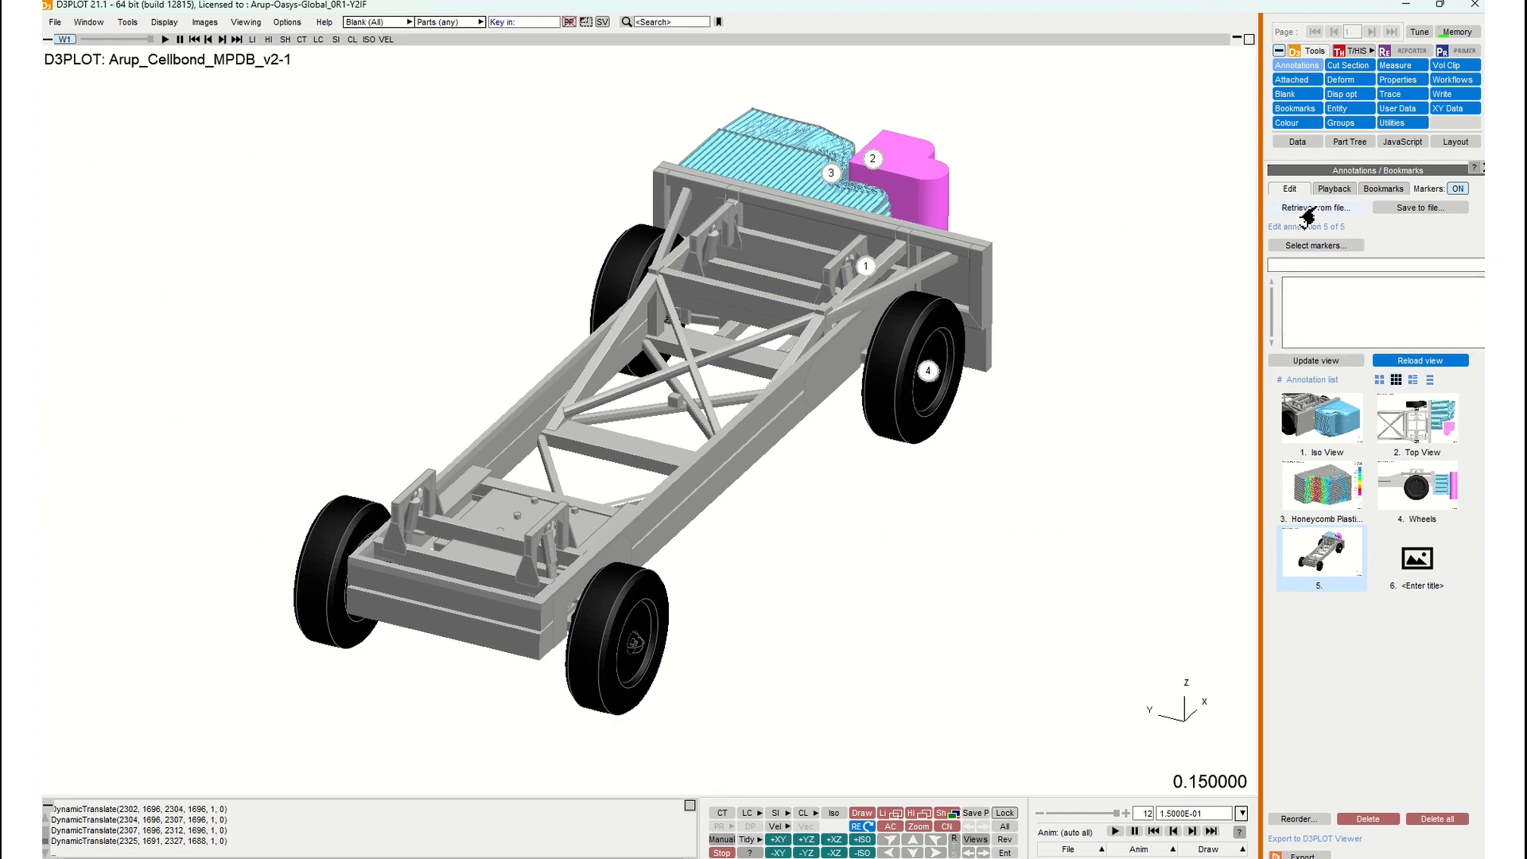
middle_drag(769, 344, 748, 346)
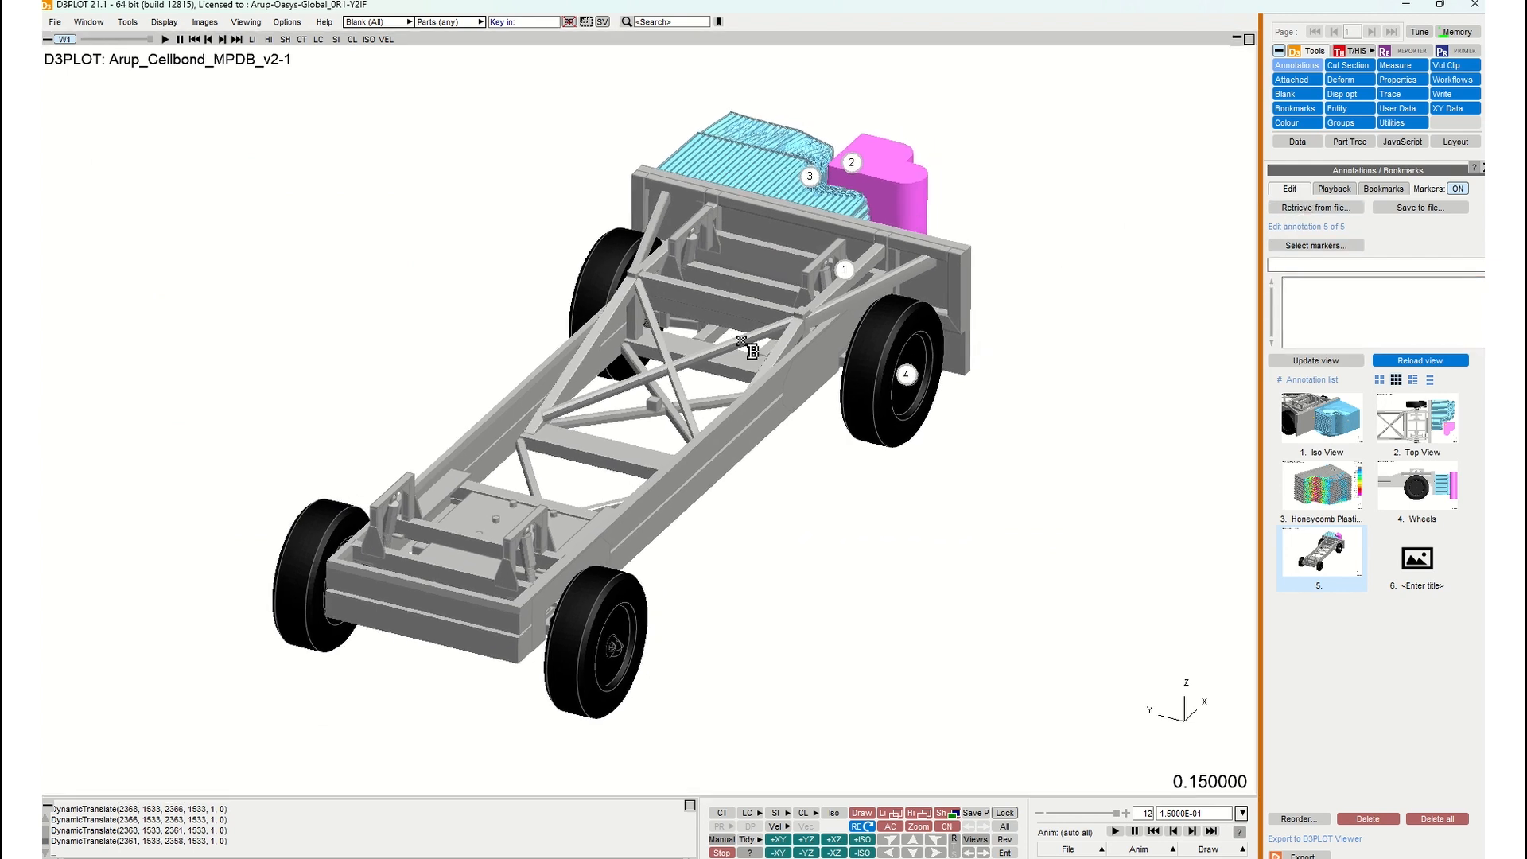
scroll(771, 322, up, 1)
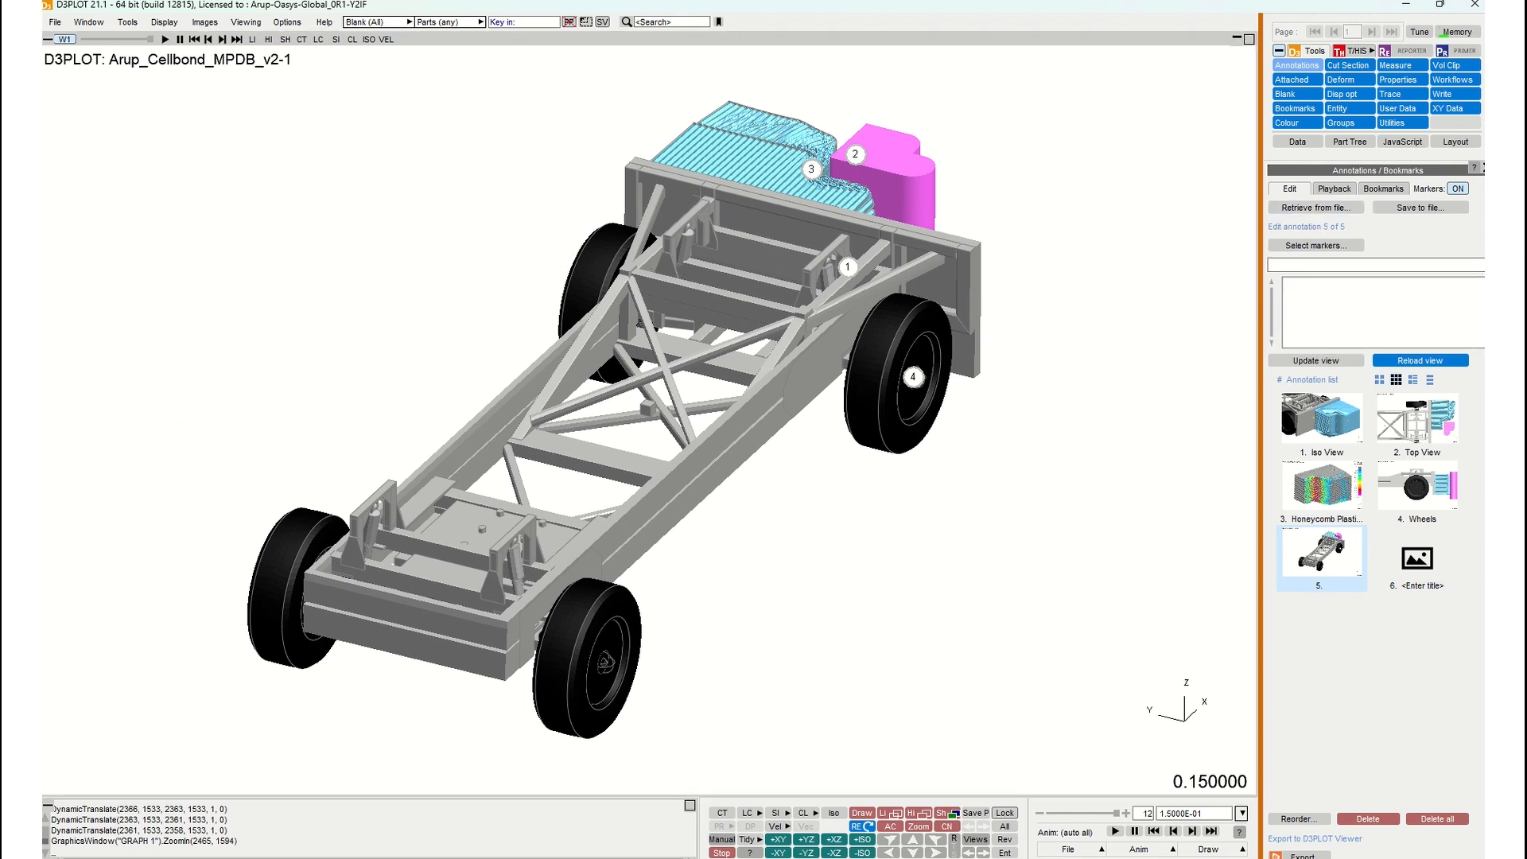
middle_drag(554, 410, 582, 410)
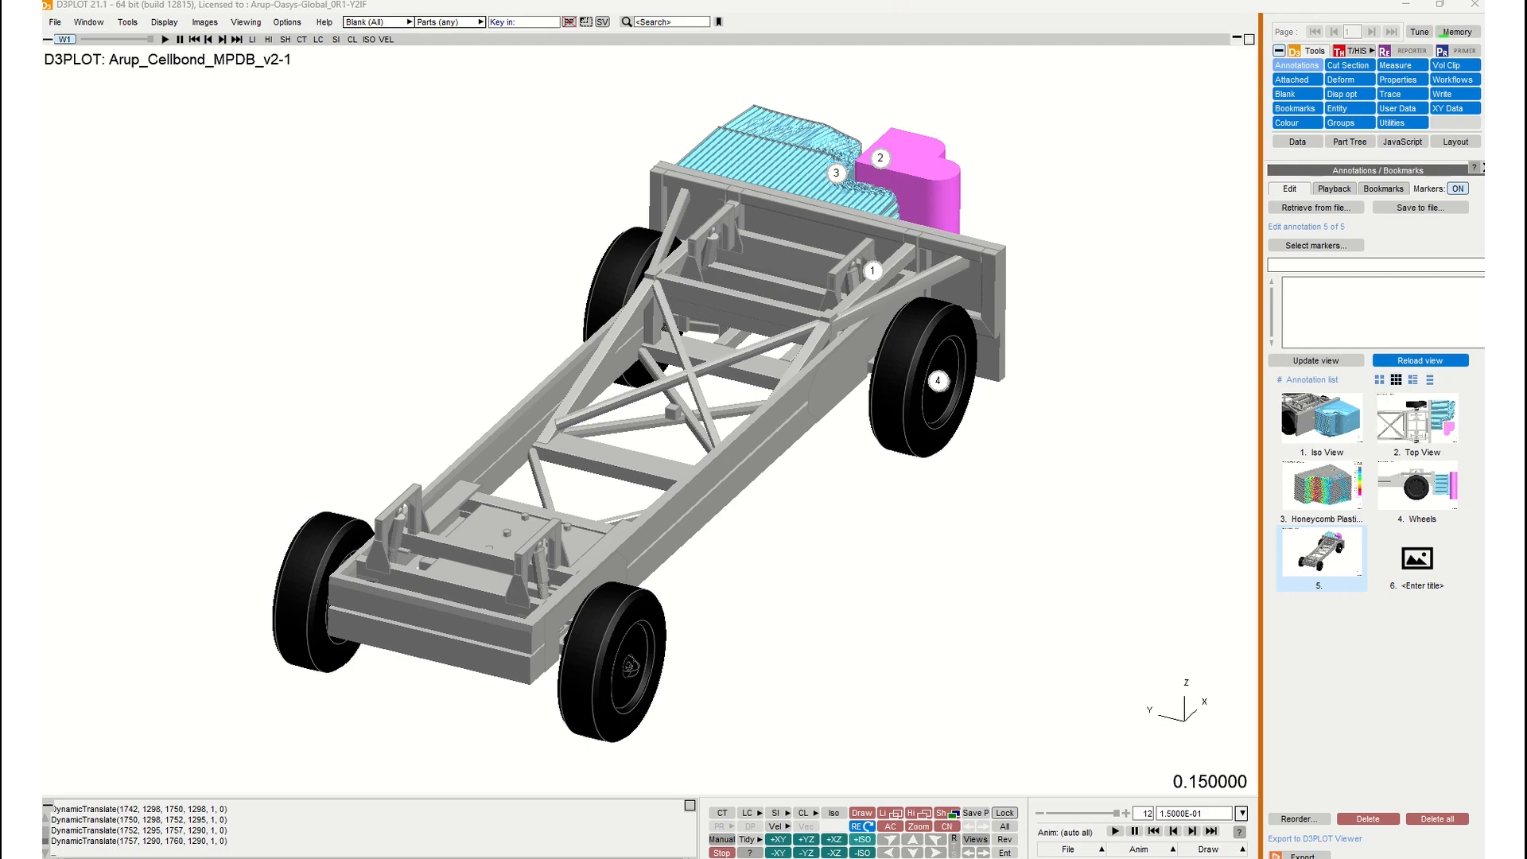
Switch to the PDF presentation and page forward to the slide "Tools to Improve Comparison Between Multiple Models".
key(alt+Tab)
scroll(972, 591, down, 1)
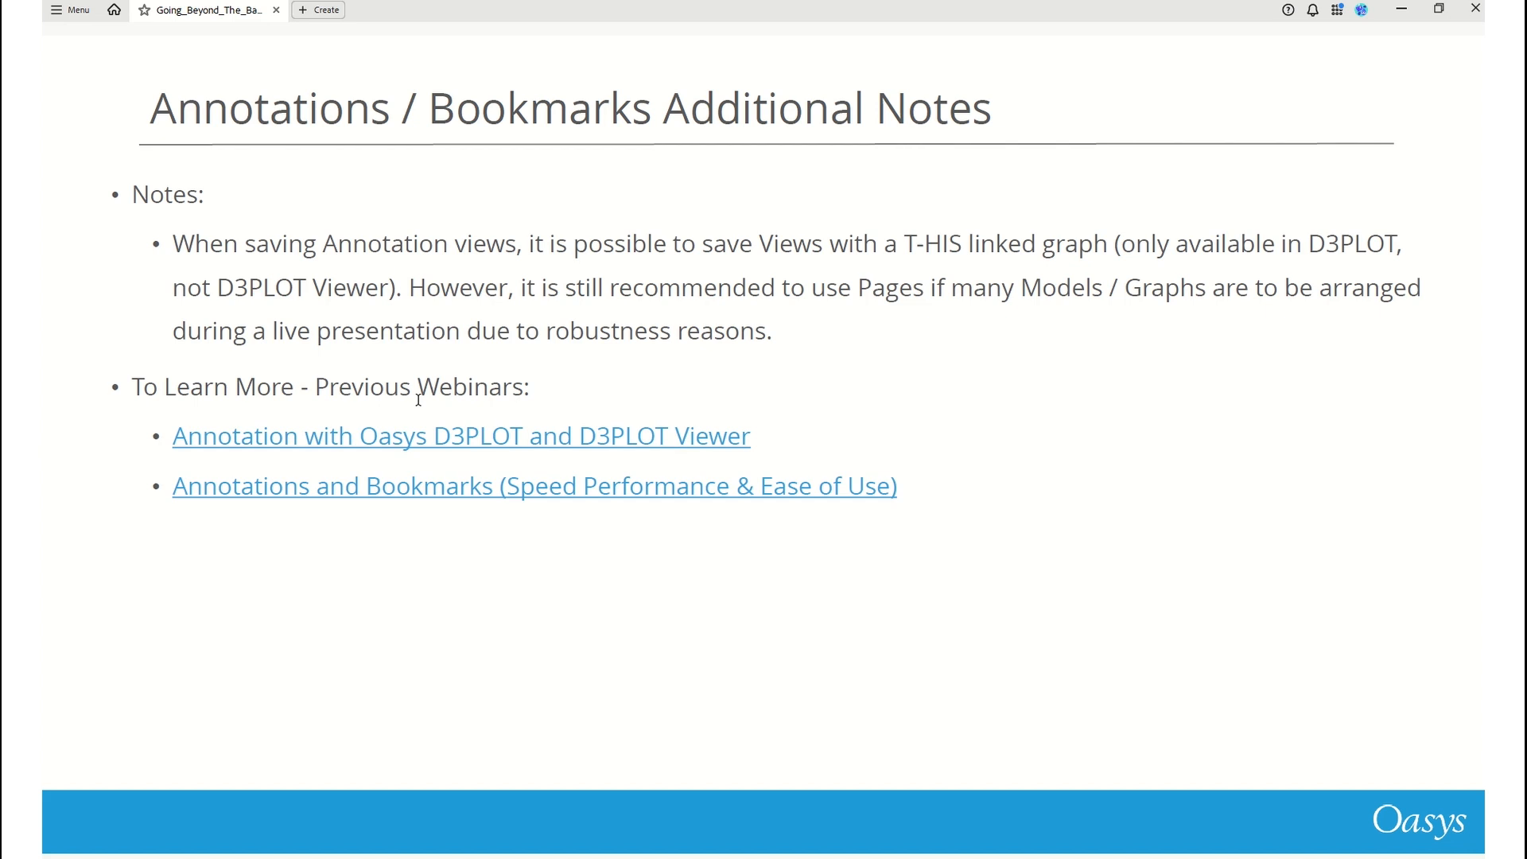
key(Right)
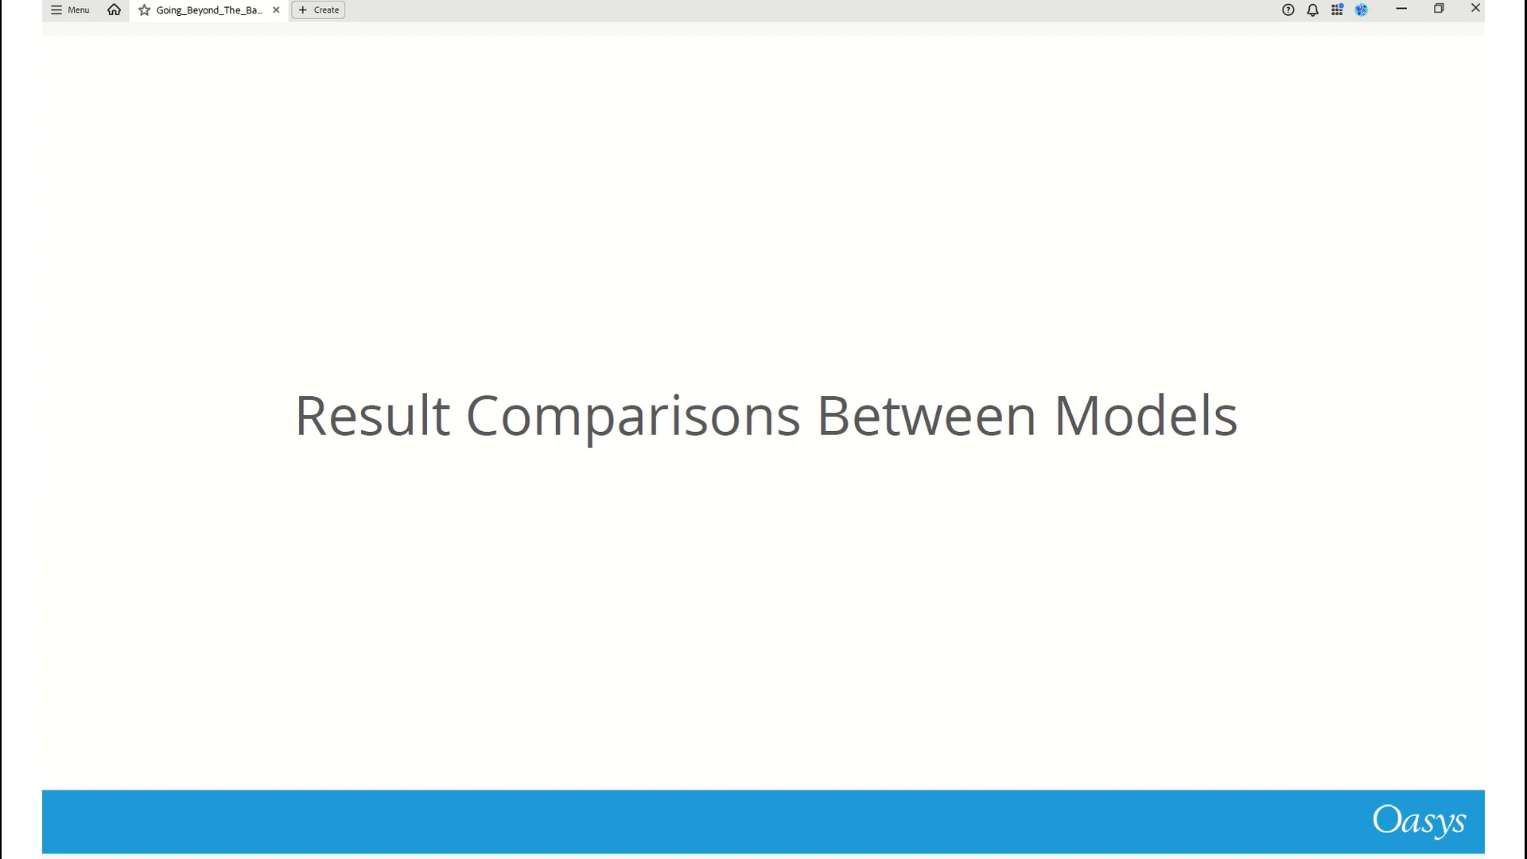
scroll(1249, 327, down, 1)
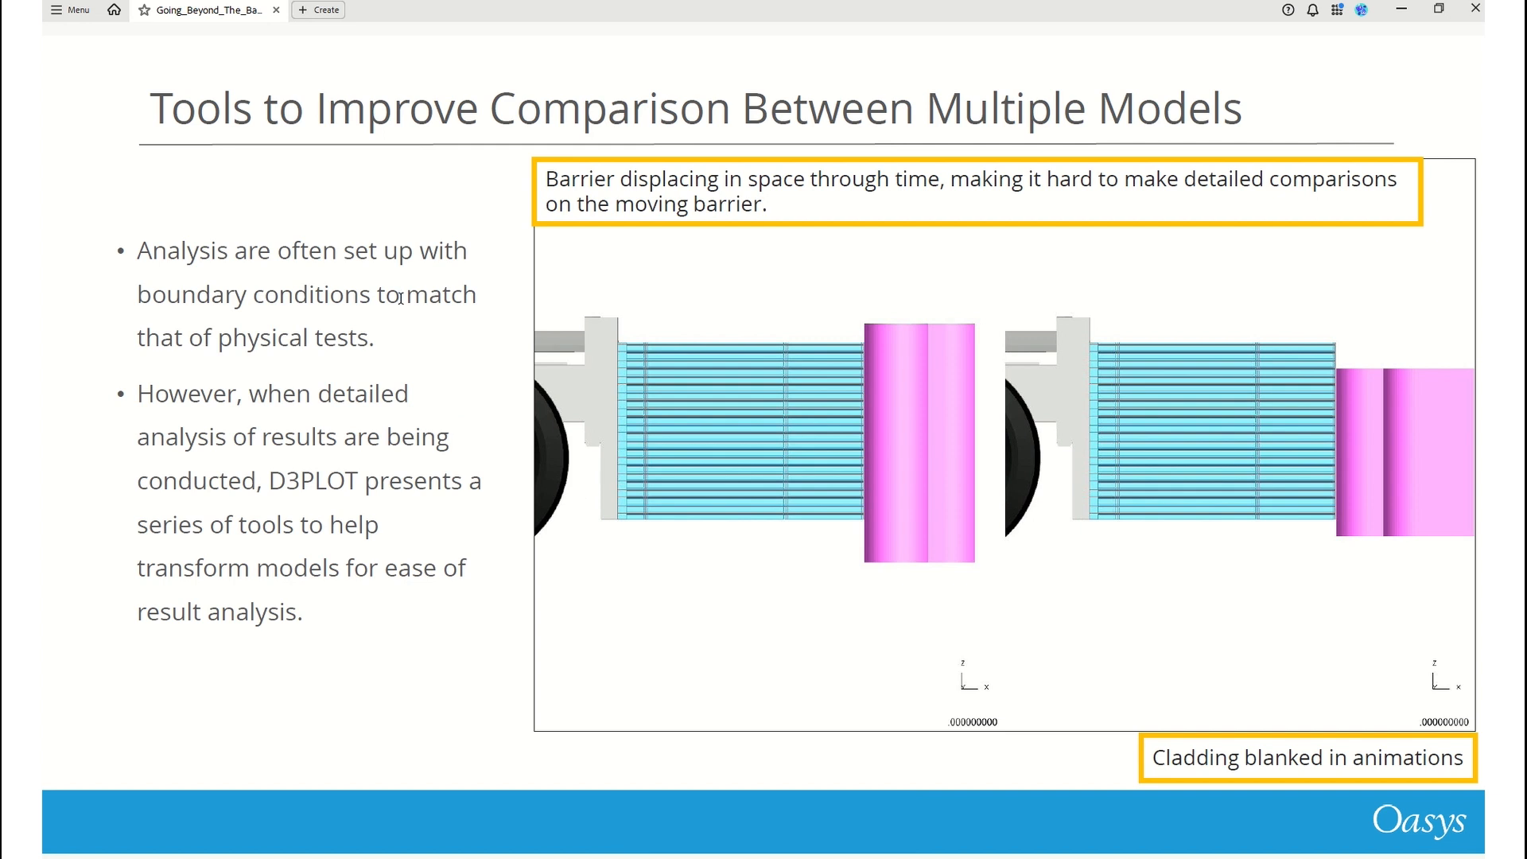
Return to D3PLOT, go to the first state, and step both models back and forth through their states to compare the barrier motion.
key(alt+Tab)
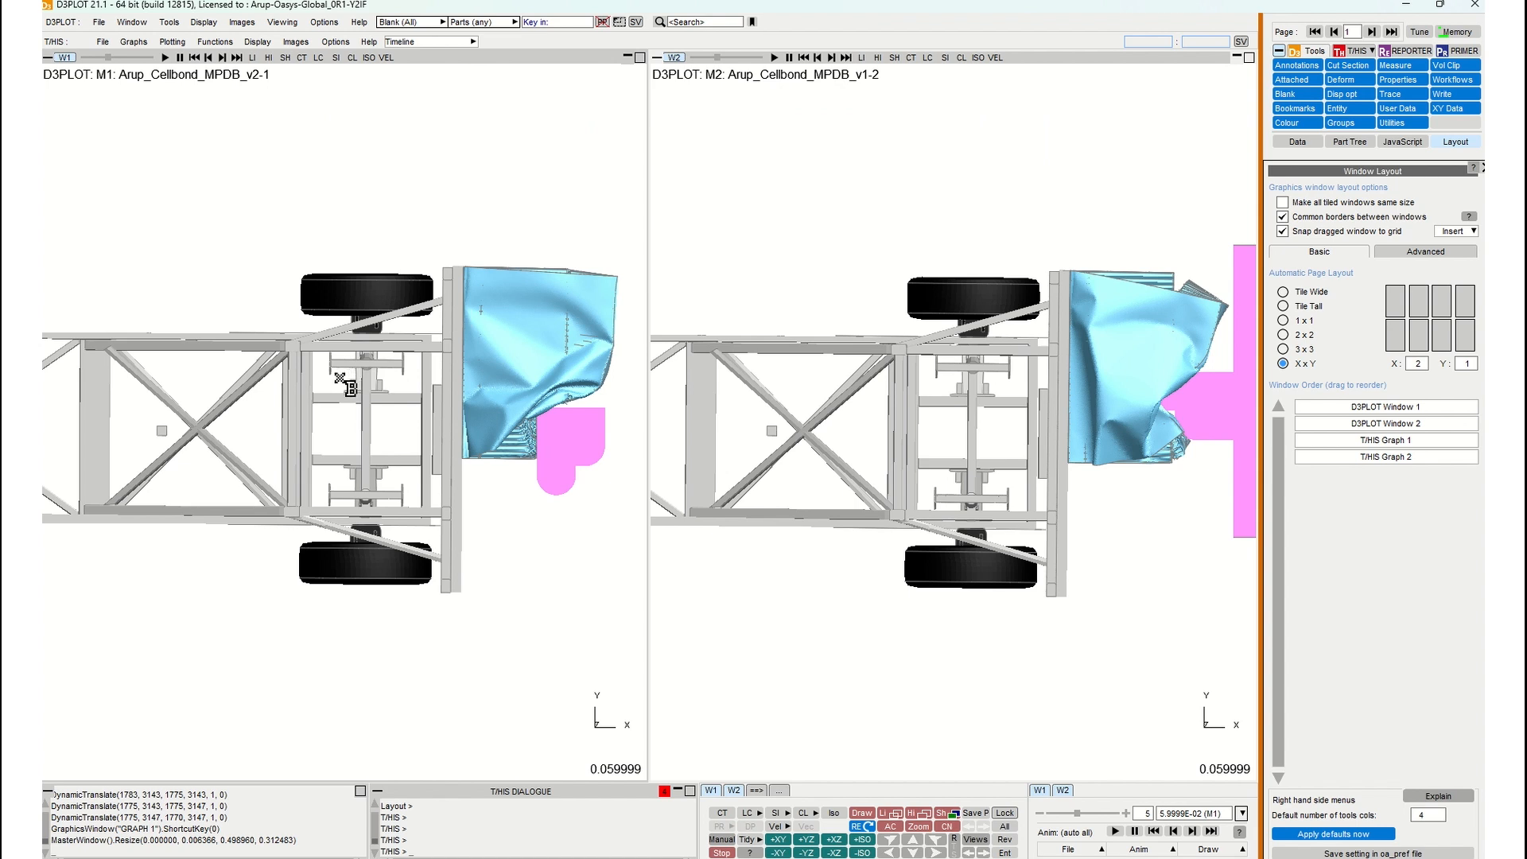
click(1152, 831)
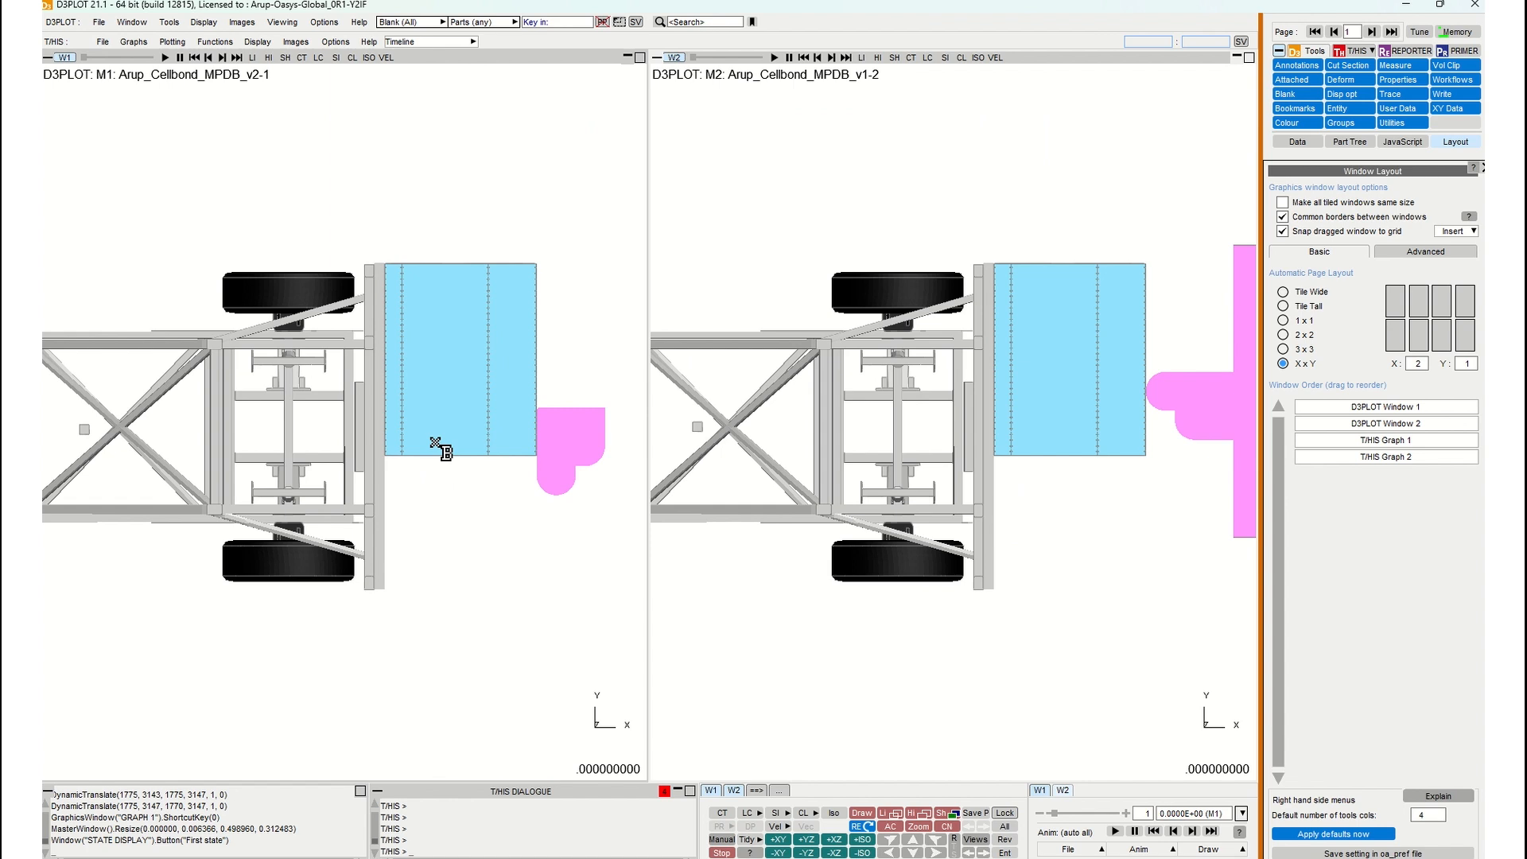
key(Right)
key(Right)
key(Right)
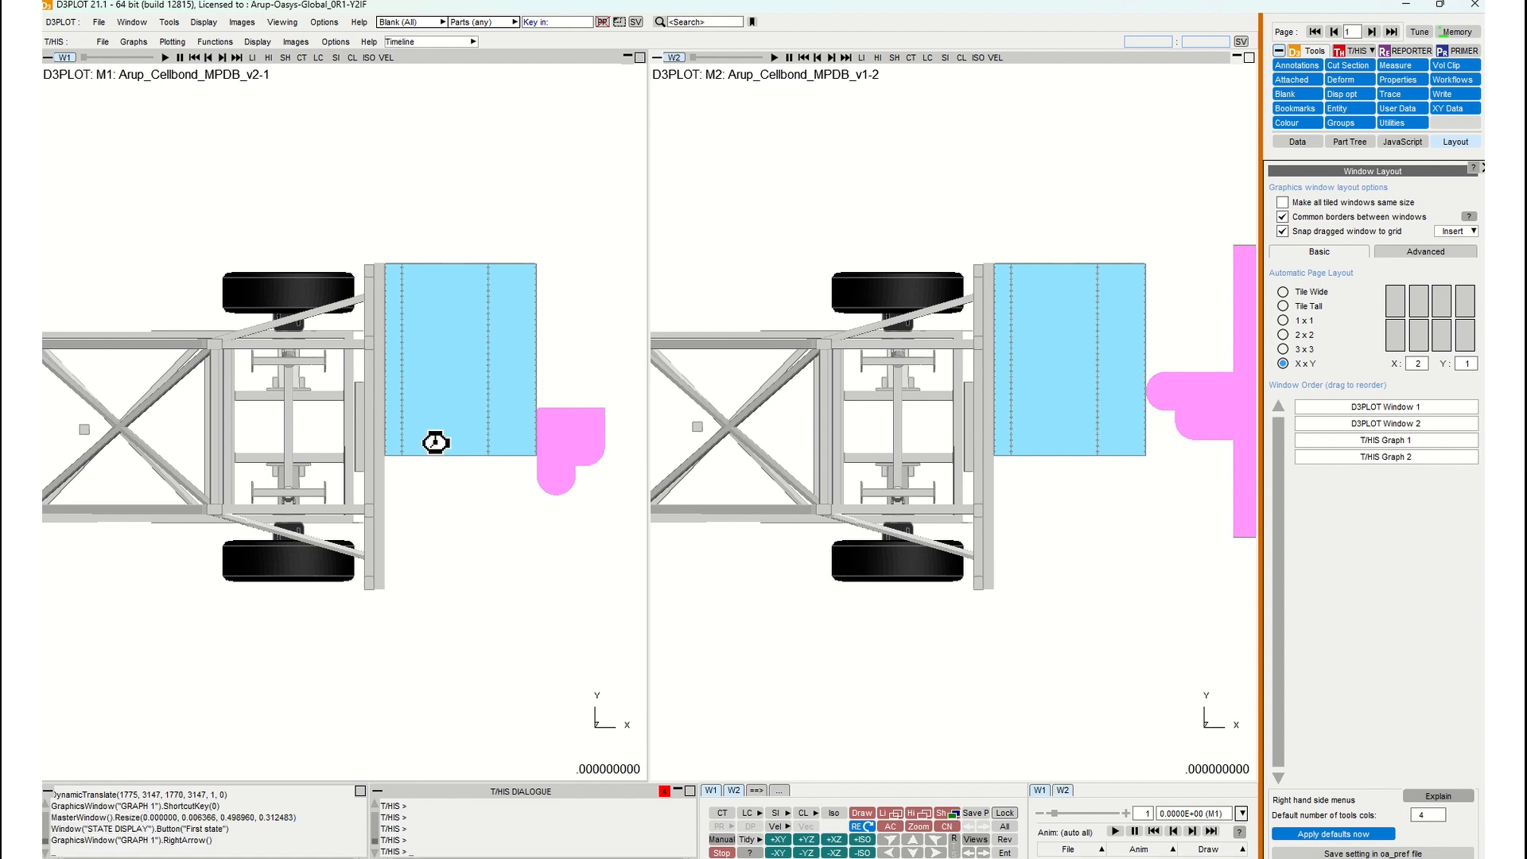
key(Right)
key(Right)
key(Right)
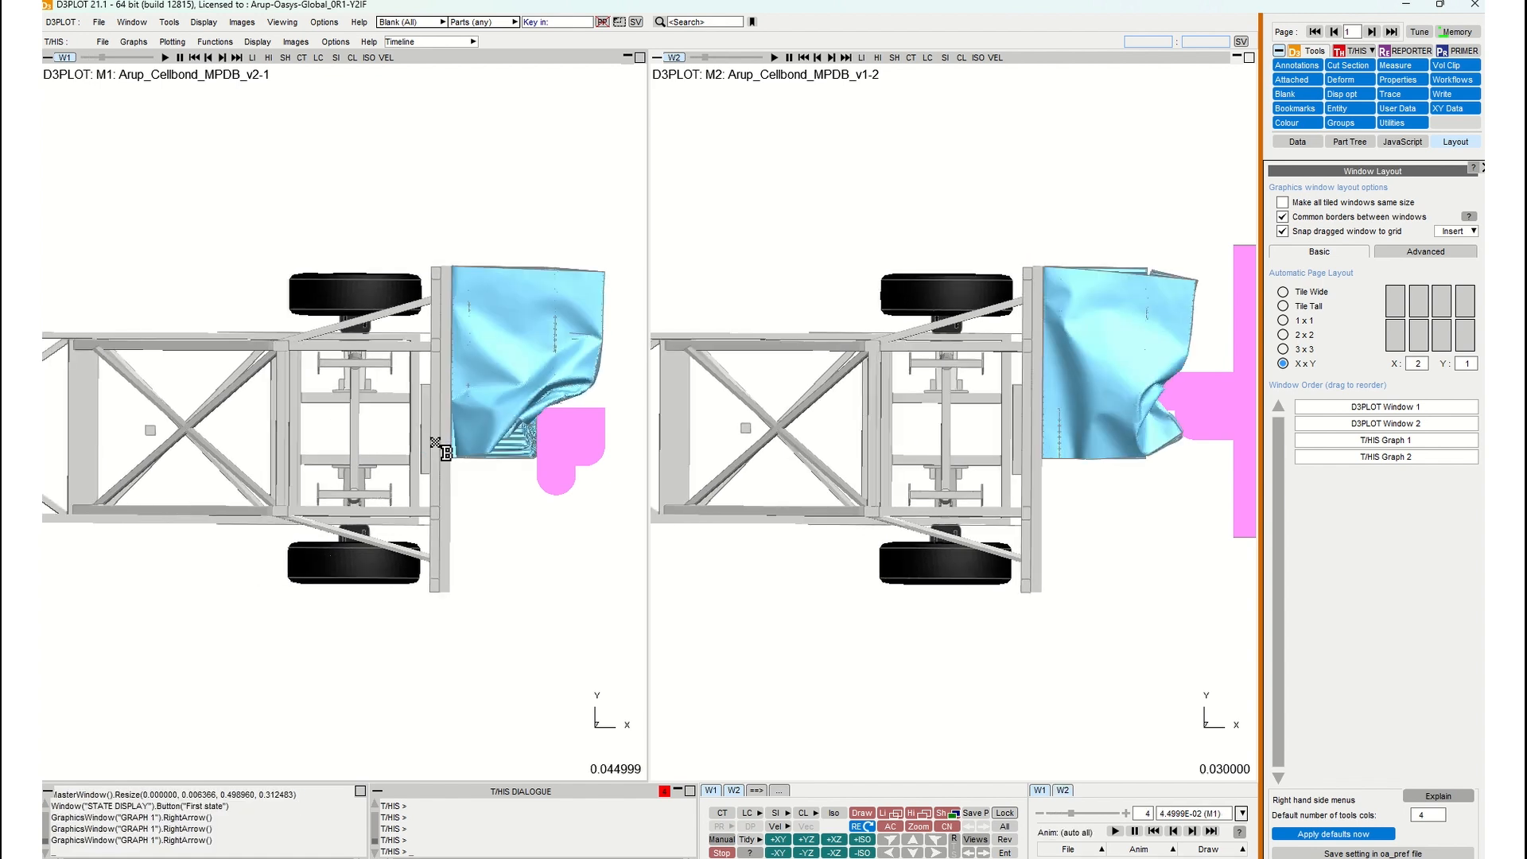
key(Left)
key(Left)
key(Left)
key(Left)
key(Left)
key(Left)
key(Right)
key(Left)
key(Right)
key(Right)
key(Right)
key(Right)
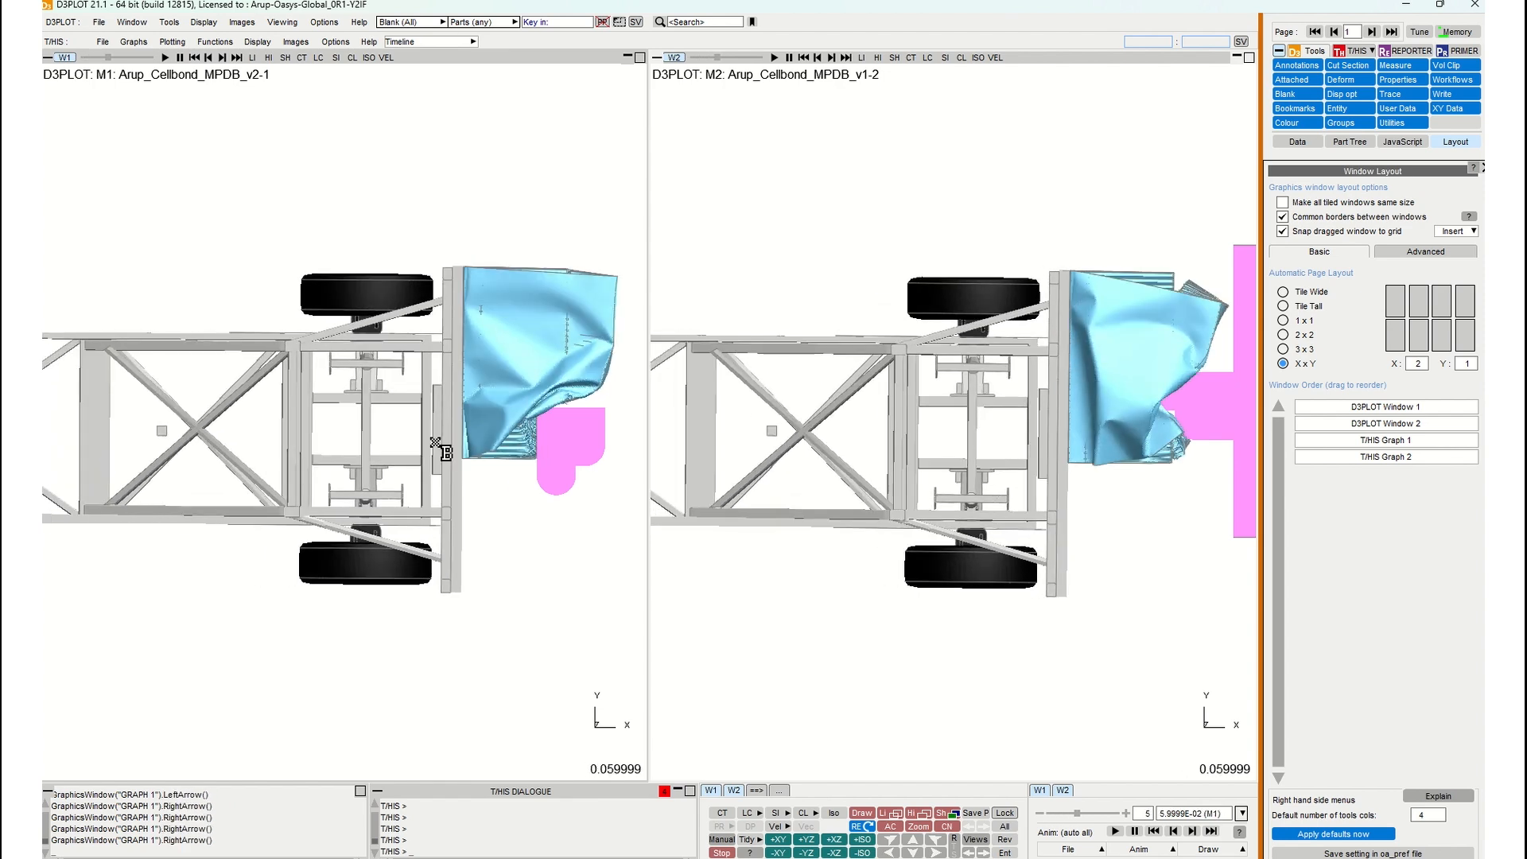
key(Left)
key(Left)
key(Left)
key(Left)
key(Right)
key(Right)
key(Right)
key(Right)
key(Left)
key(Left)
key(Left)
key(Left)
key(Left)
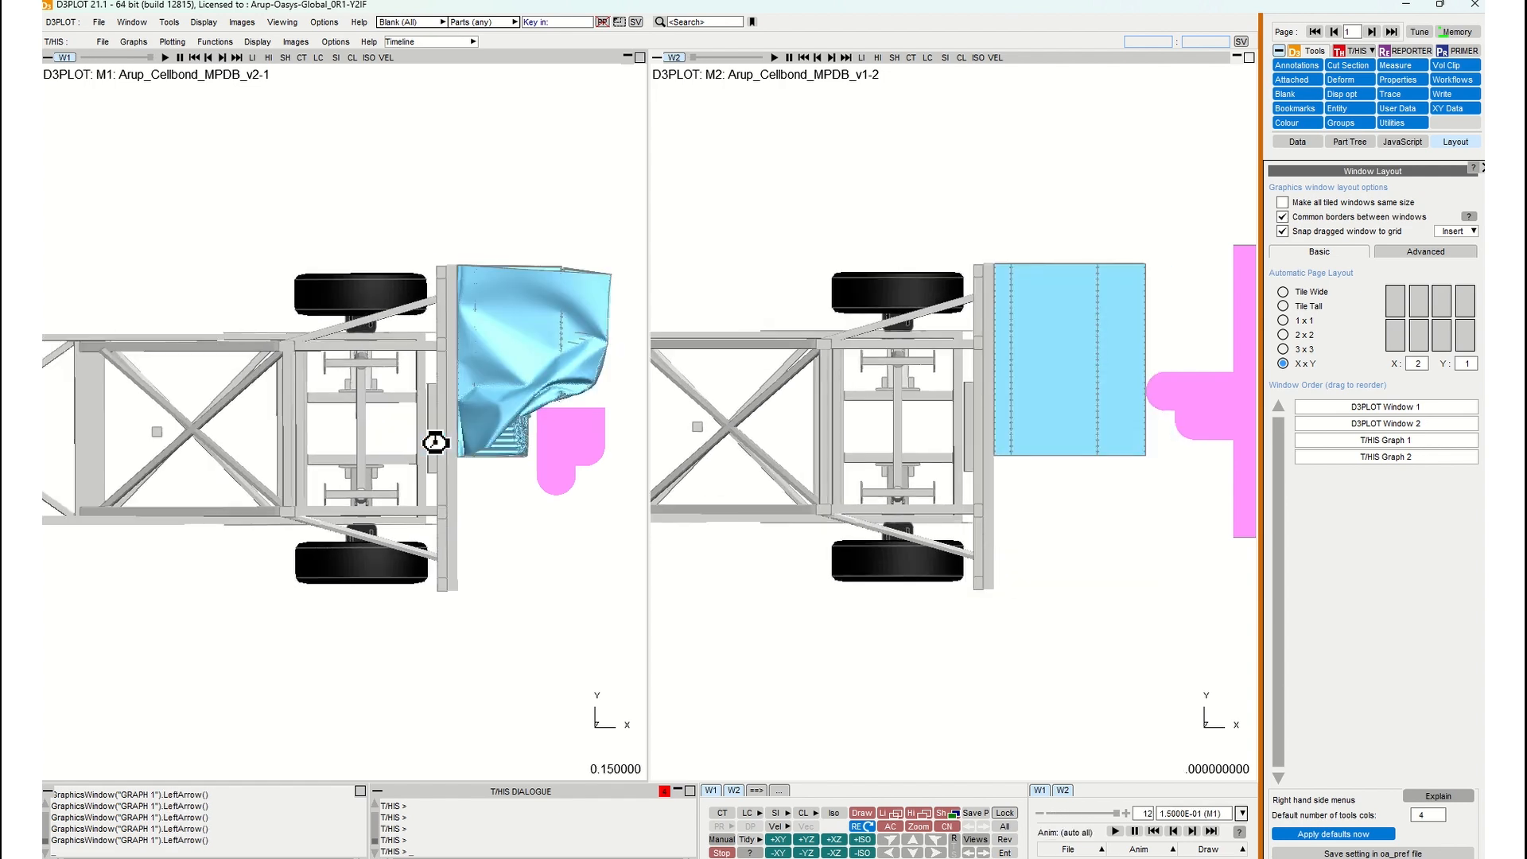
key(Right)
key(Right)
key(Right)
key(Left)
key(Left)
key(Right)
key(Right)
key(Right)
key(Left)
key(Left)
key(Left)
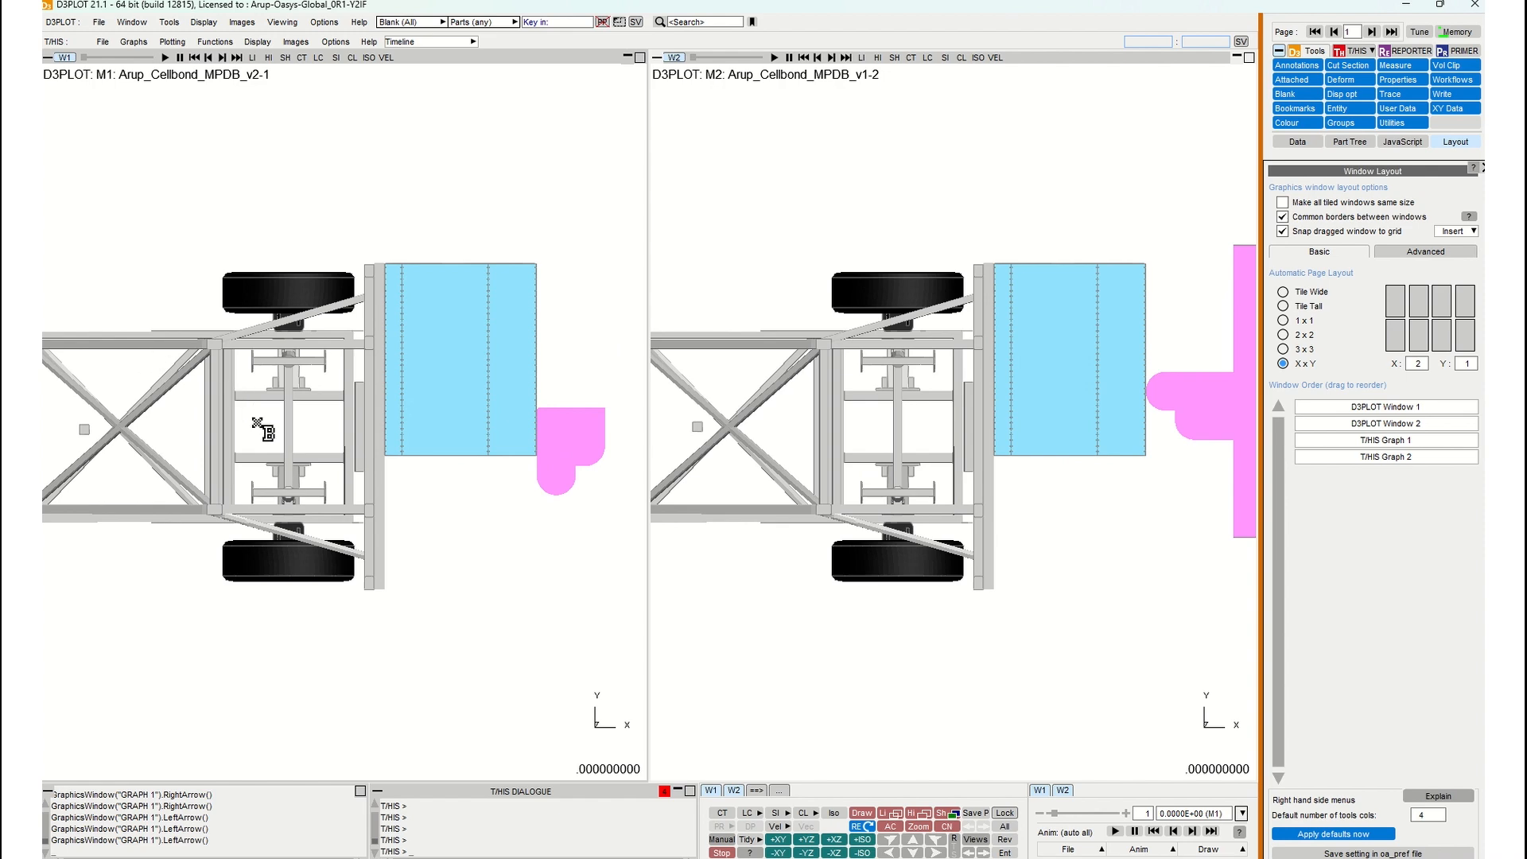
Turn the first model to an angled side view of the whole trolley and apply the same view to the second window.
scroll(351, 424, down, 4)
drag(381, 441, 314, 426)
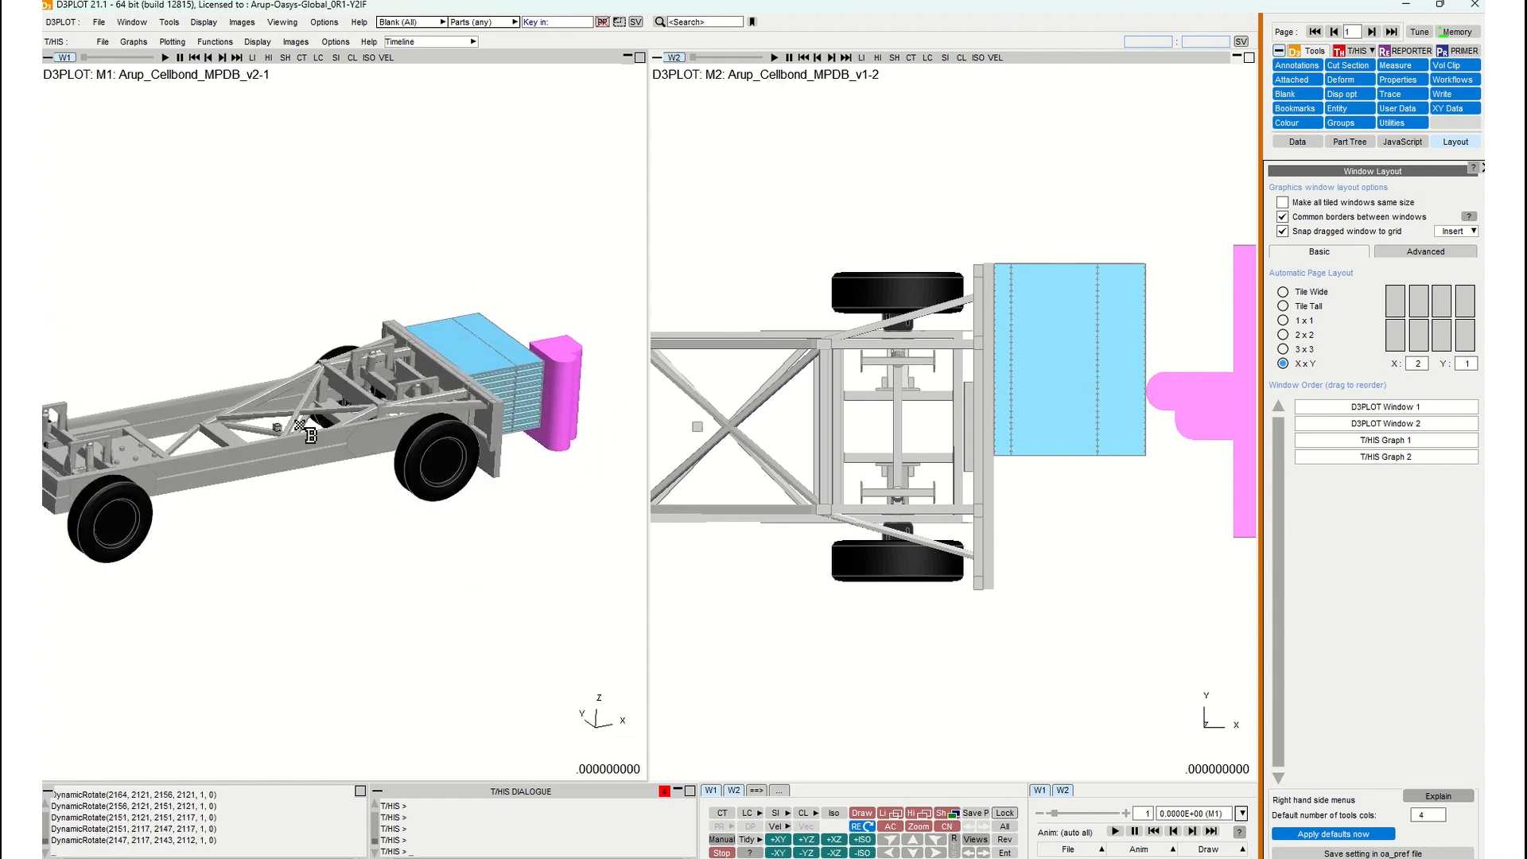
shift+middle_drag(306, 420, 330, 419)
key(0)
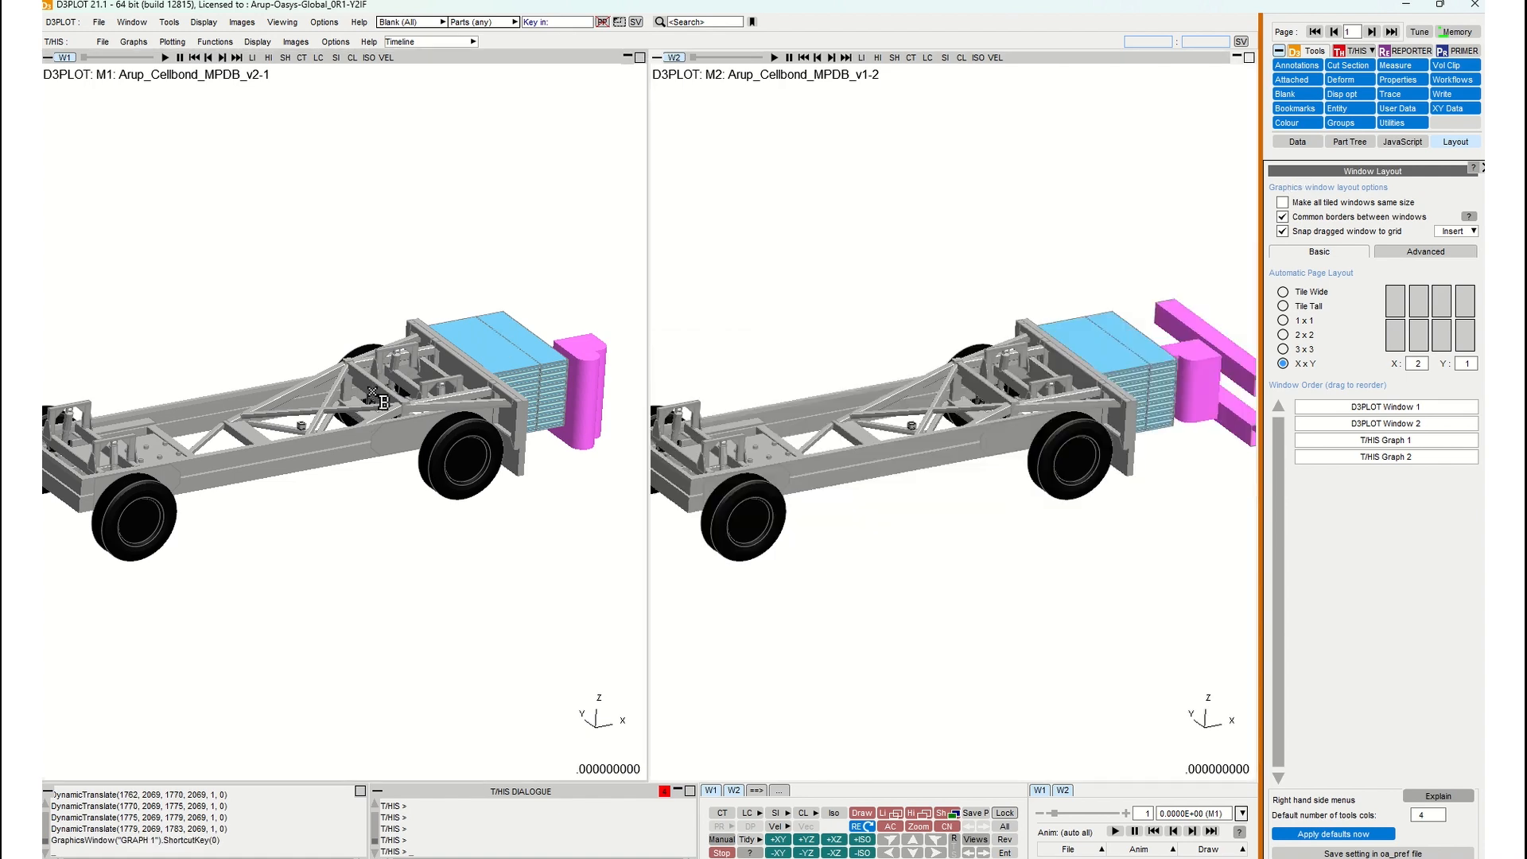
Start a shift deformed definition and pick first node N13703 on the underside of model 1, where the narrow rear crossmember meets the side rail.
shift+drag(321, 437, 275, 468)
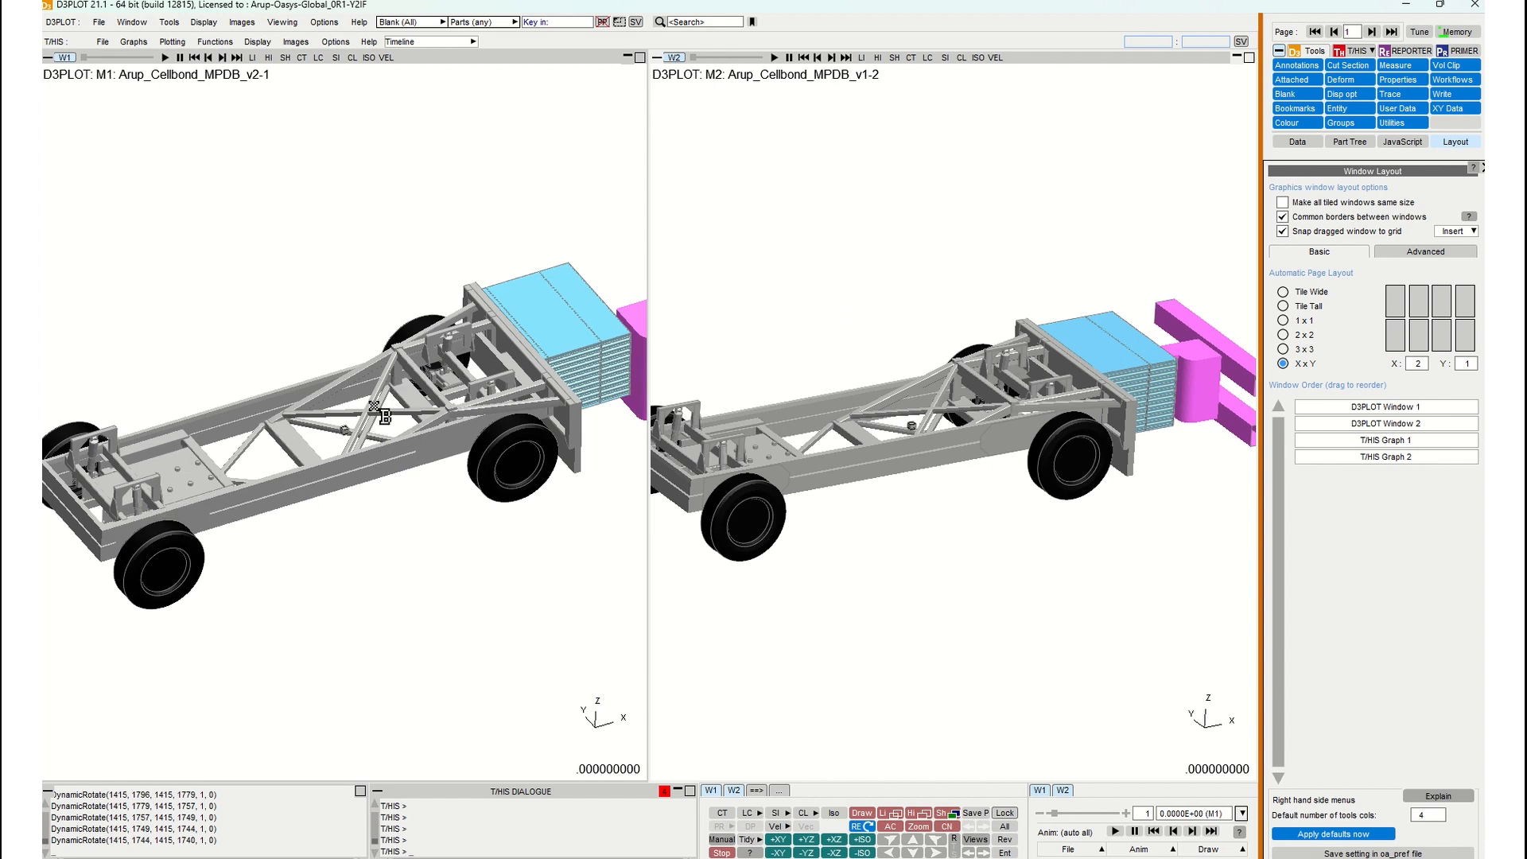
scroll(222, 473, up, 1)
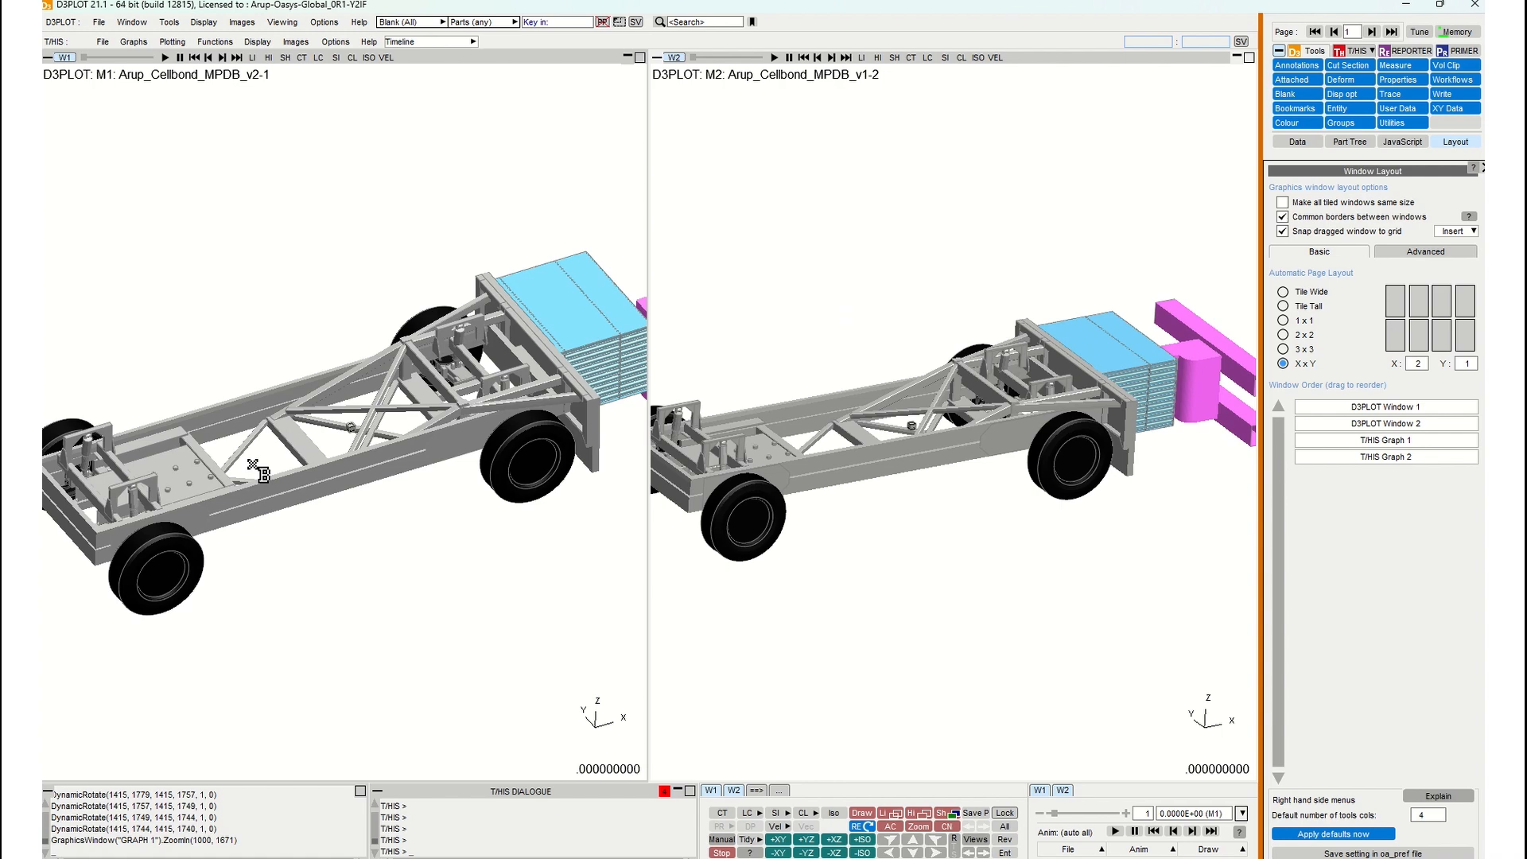
shift+drag(326, 433, 328, 487)
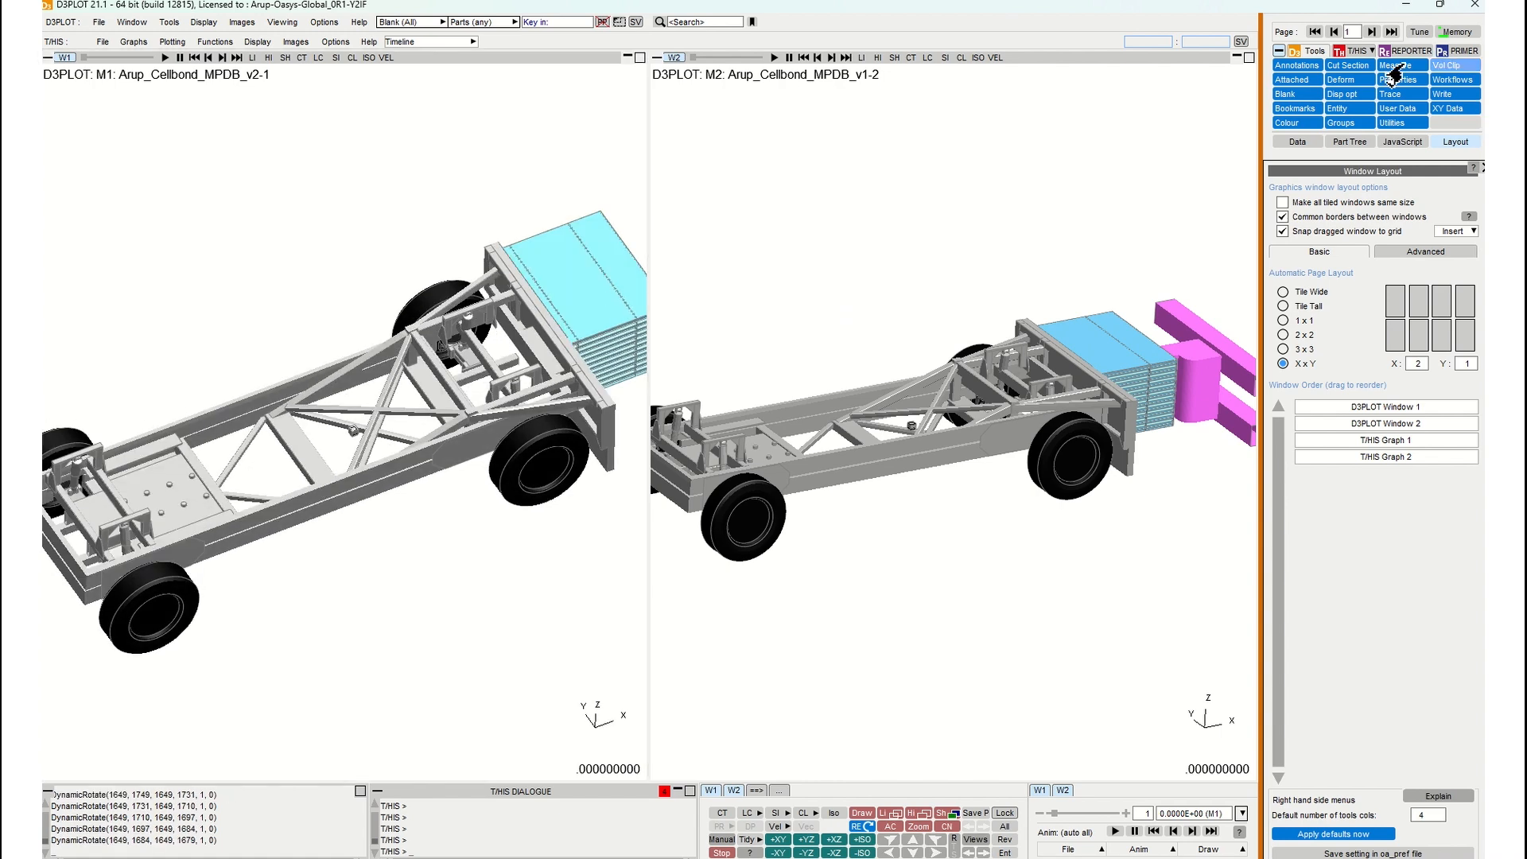
click(1304, 52)
click(1334, 80)
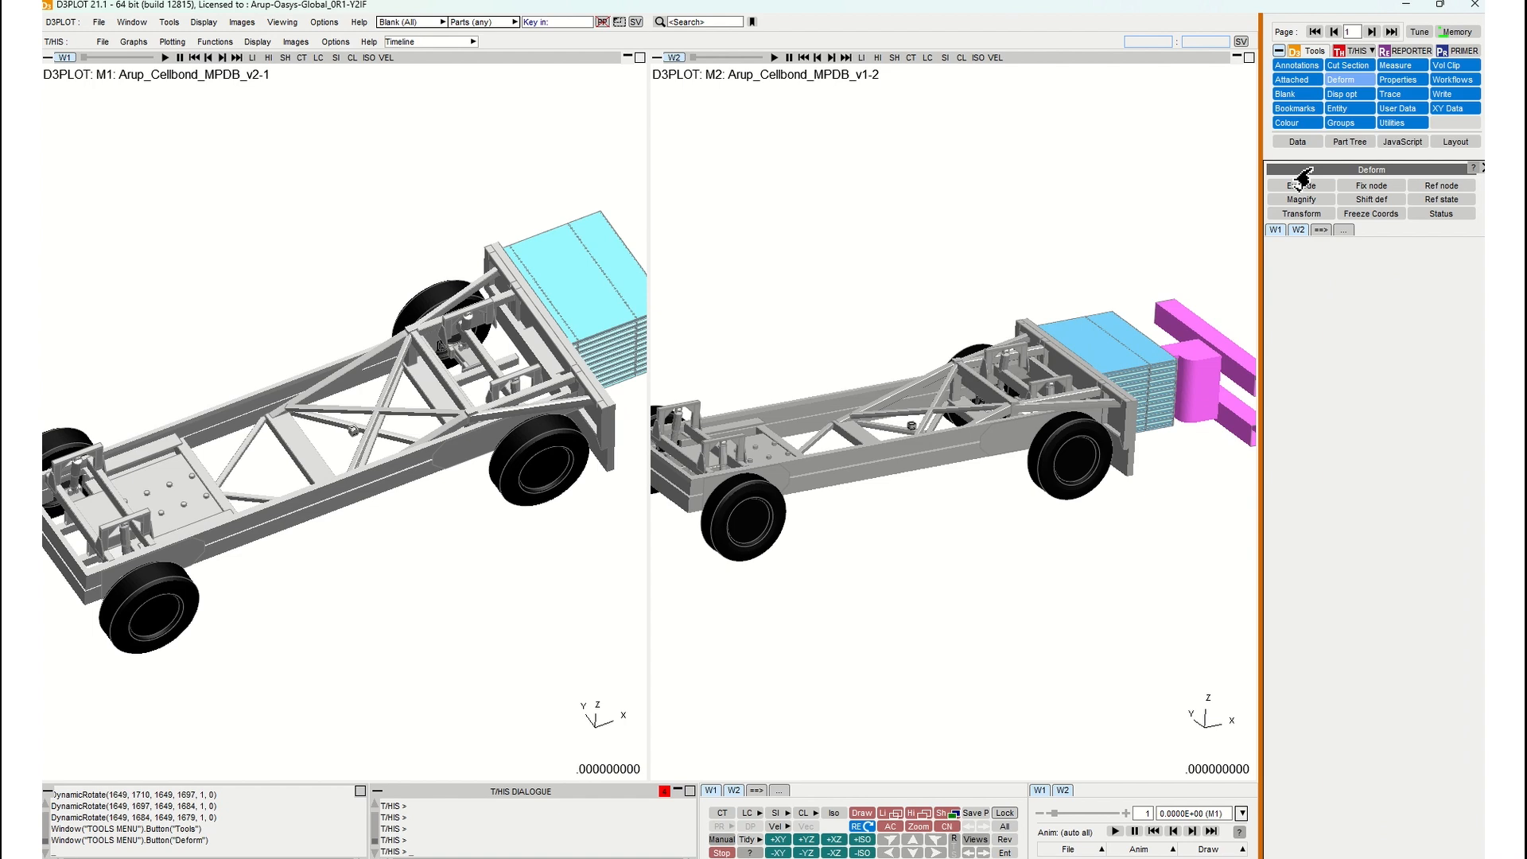
click(1356, 200)
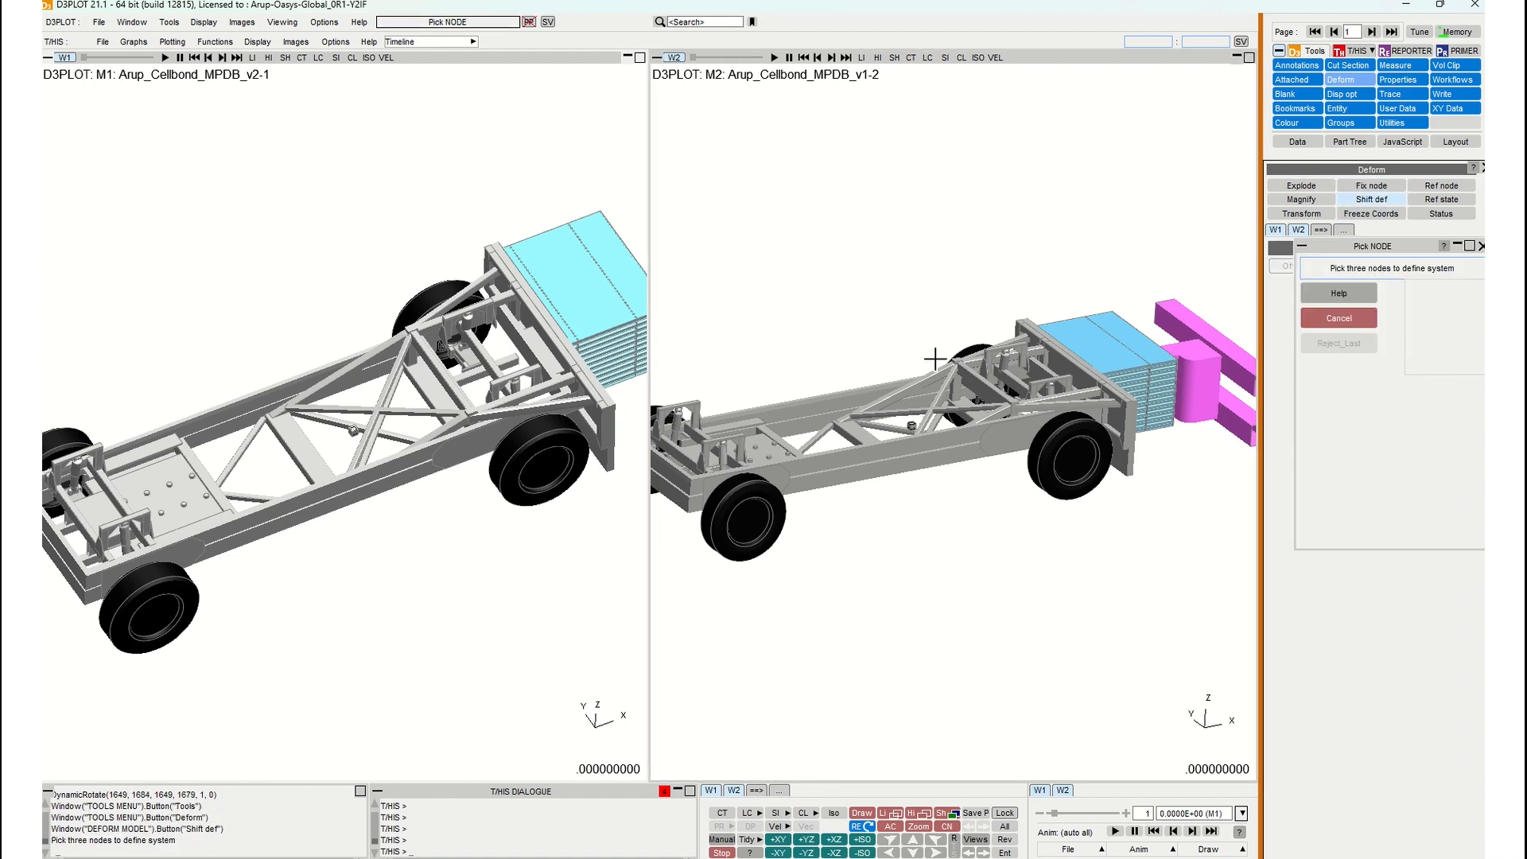
scroll(233, 493, up, 2)
scroll(233, 493, down, 1)
scroll(233, 494, up, 1)
drag(233, 493, 403, 265)
scroll(358, 293, up, 5)
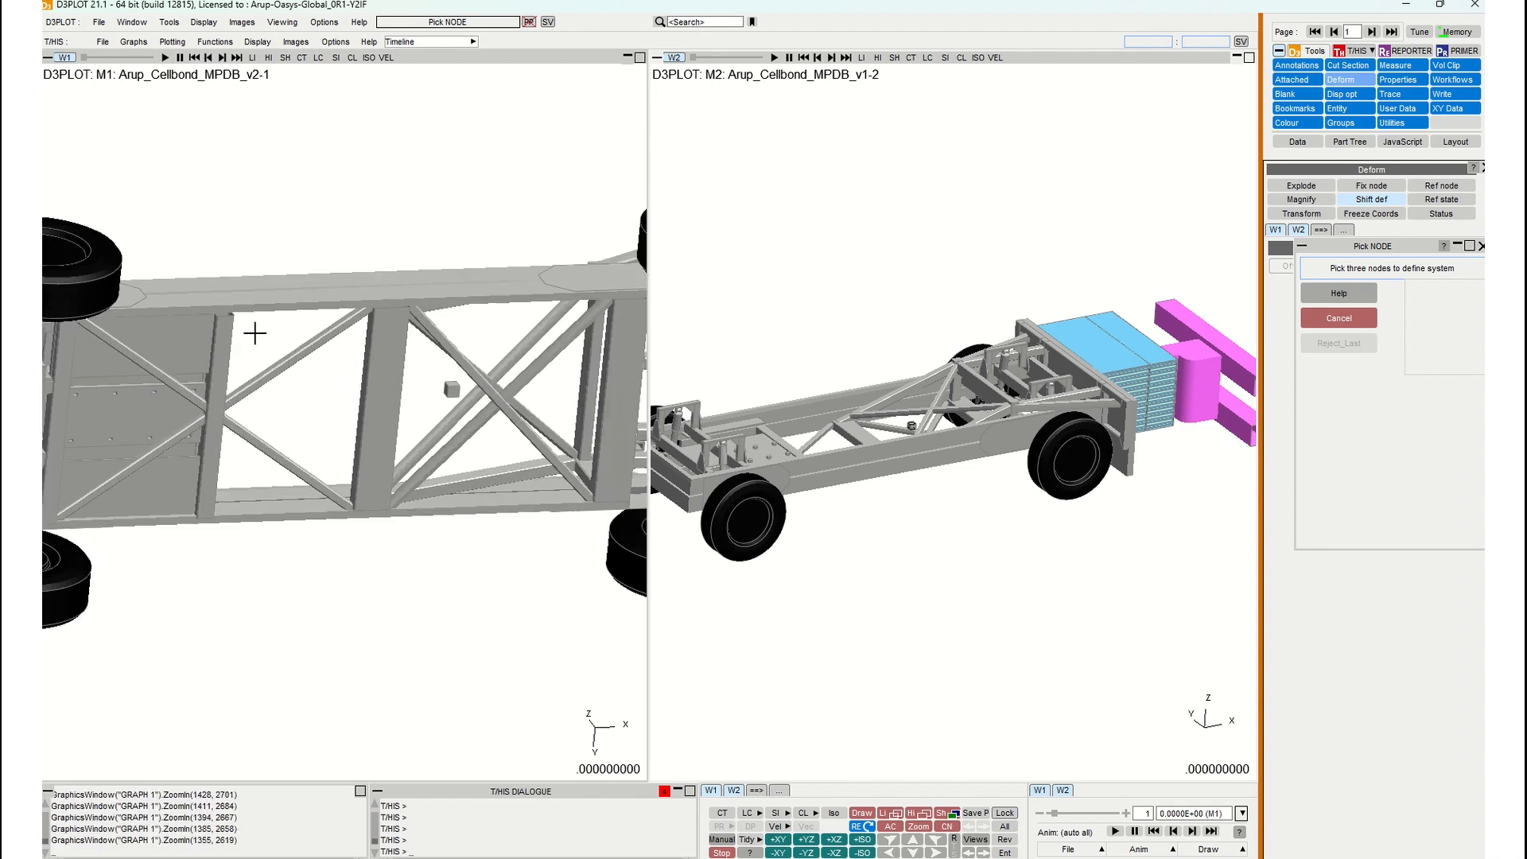
click(214, 315)
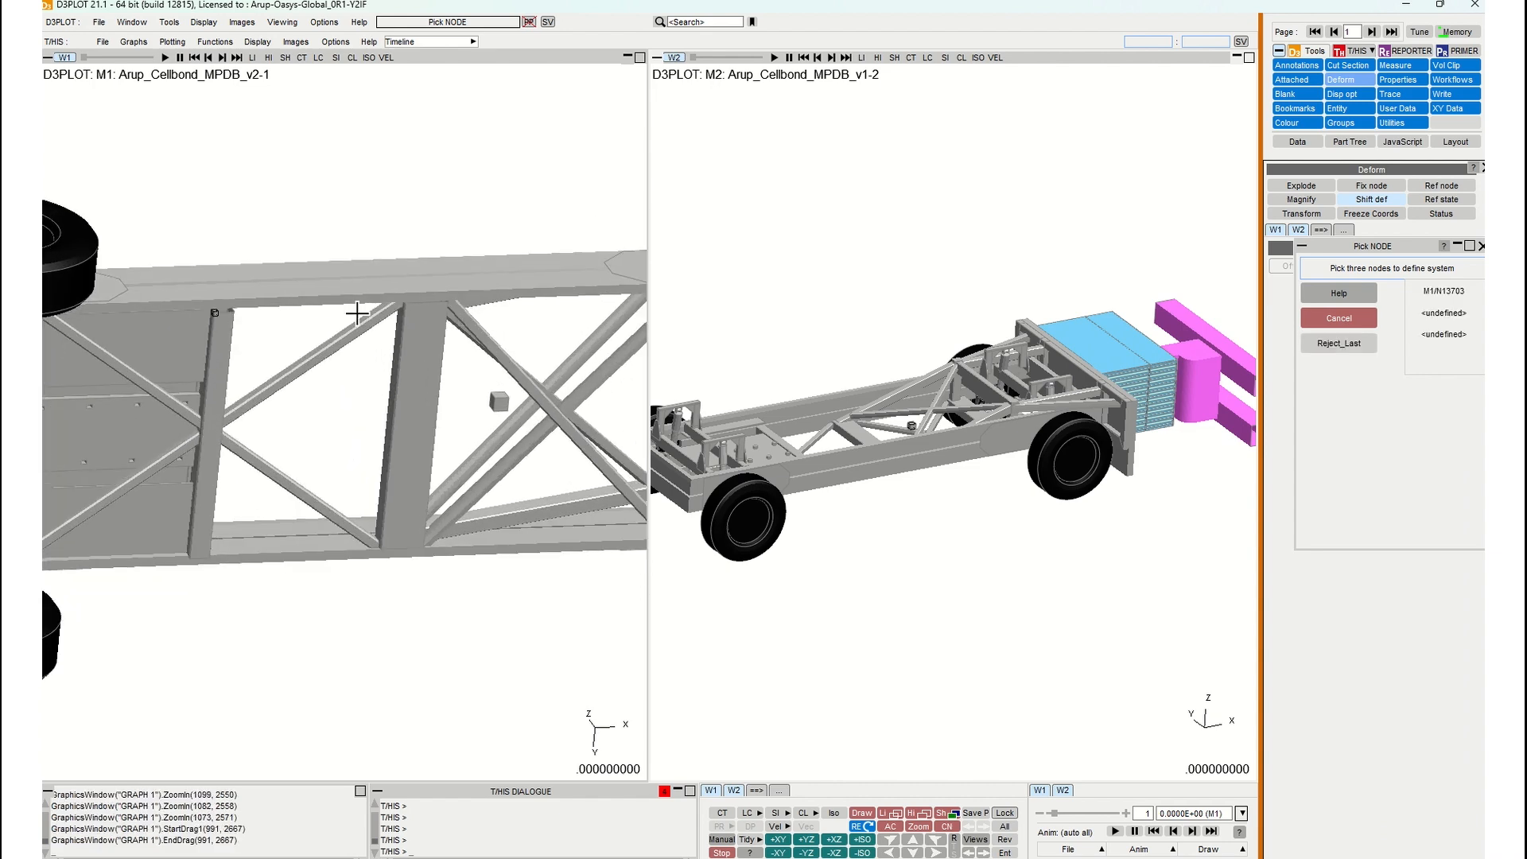
Pick nodes N42988 and N42948 near opposite ends of the front crossmember to complete the three-node shift deformed system.
shift+middle_drag(252, 330, 245, 331)
shift+drag(435, 344, 497, 279)
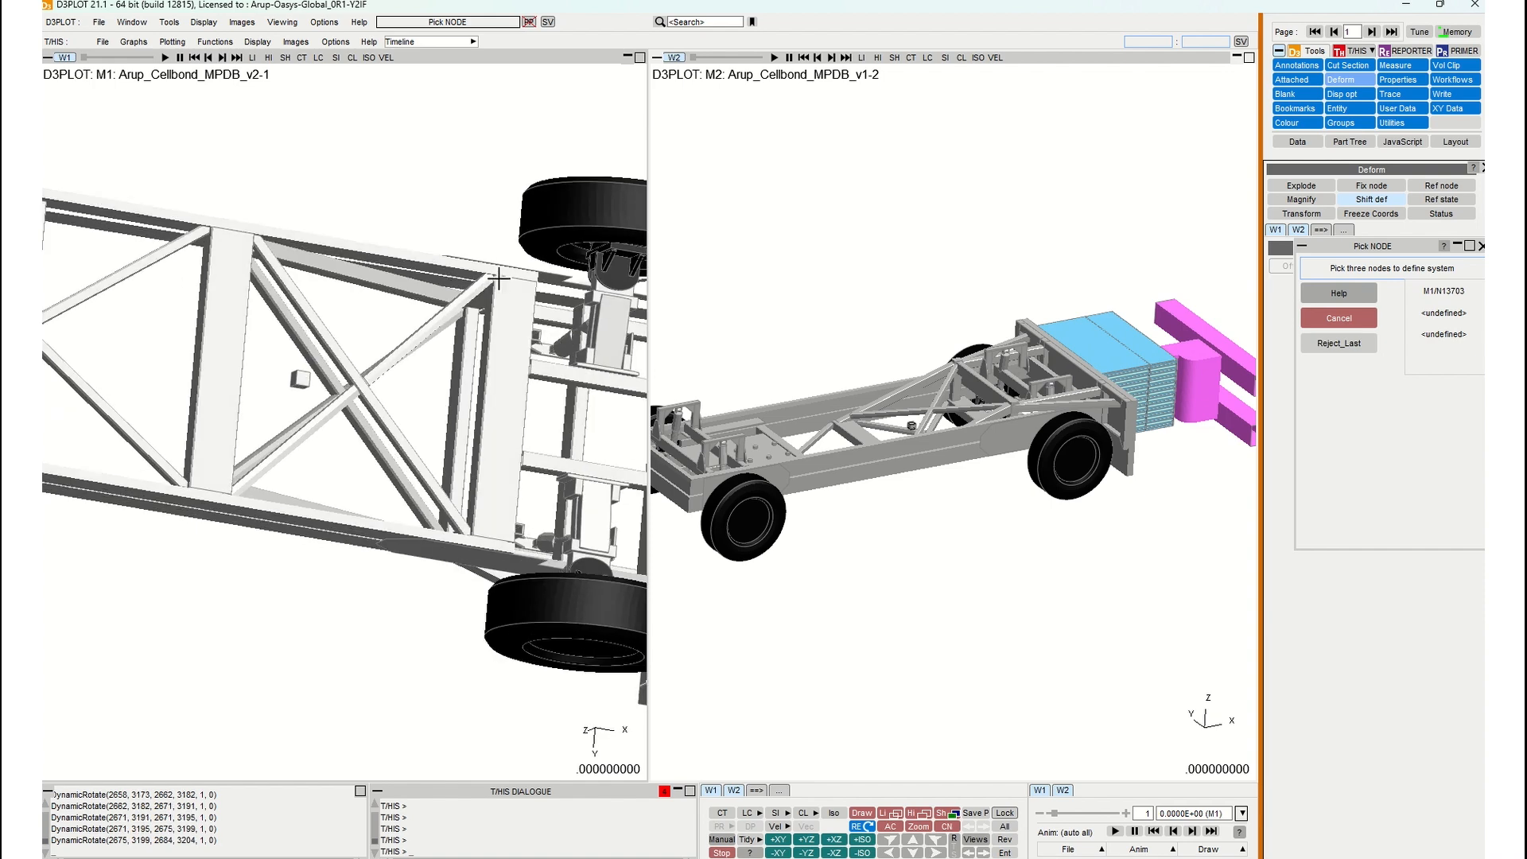
click(497, 276)
click(475, 533)
Turn the first model to show the barrier's honeycomb front and apply the same view to the second window.
scroll(442, 432, down, 4)
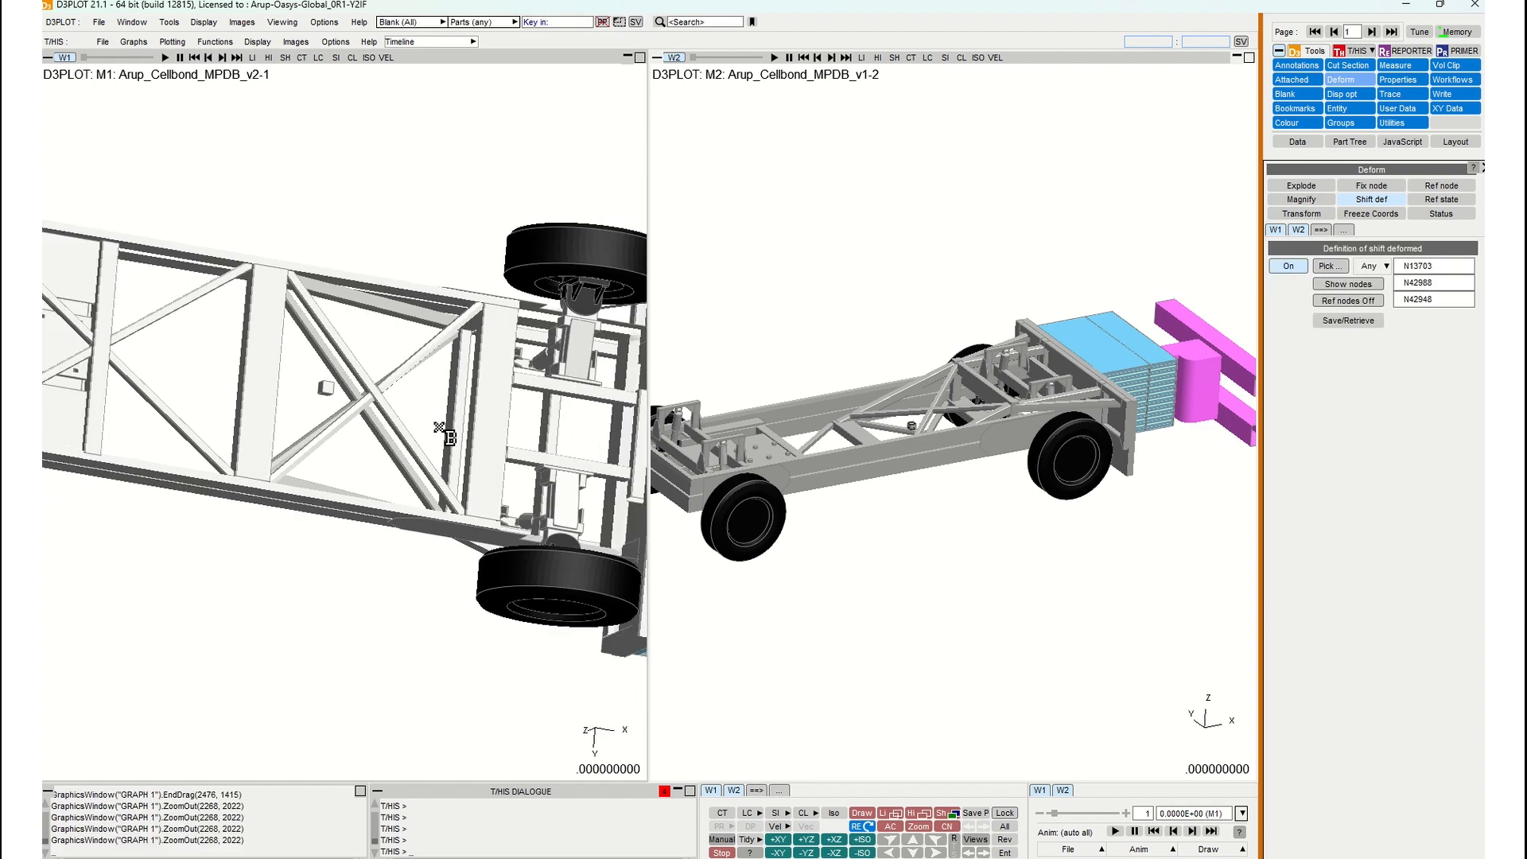
shift+drag(441, 432, 382, 531)
shift+drag(538, 369, 634, 366)
scroll(402, 473, down, 2)
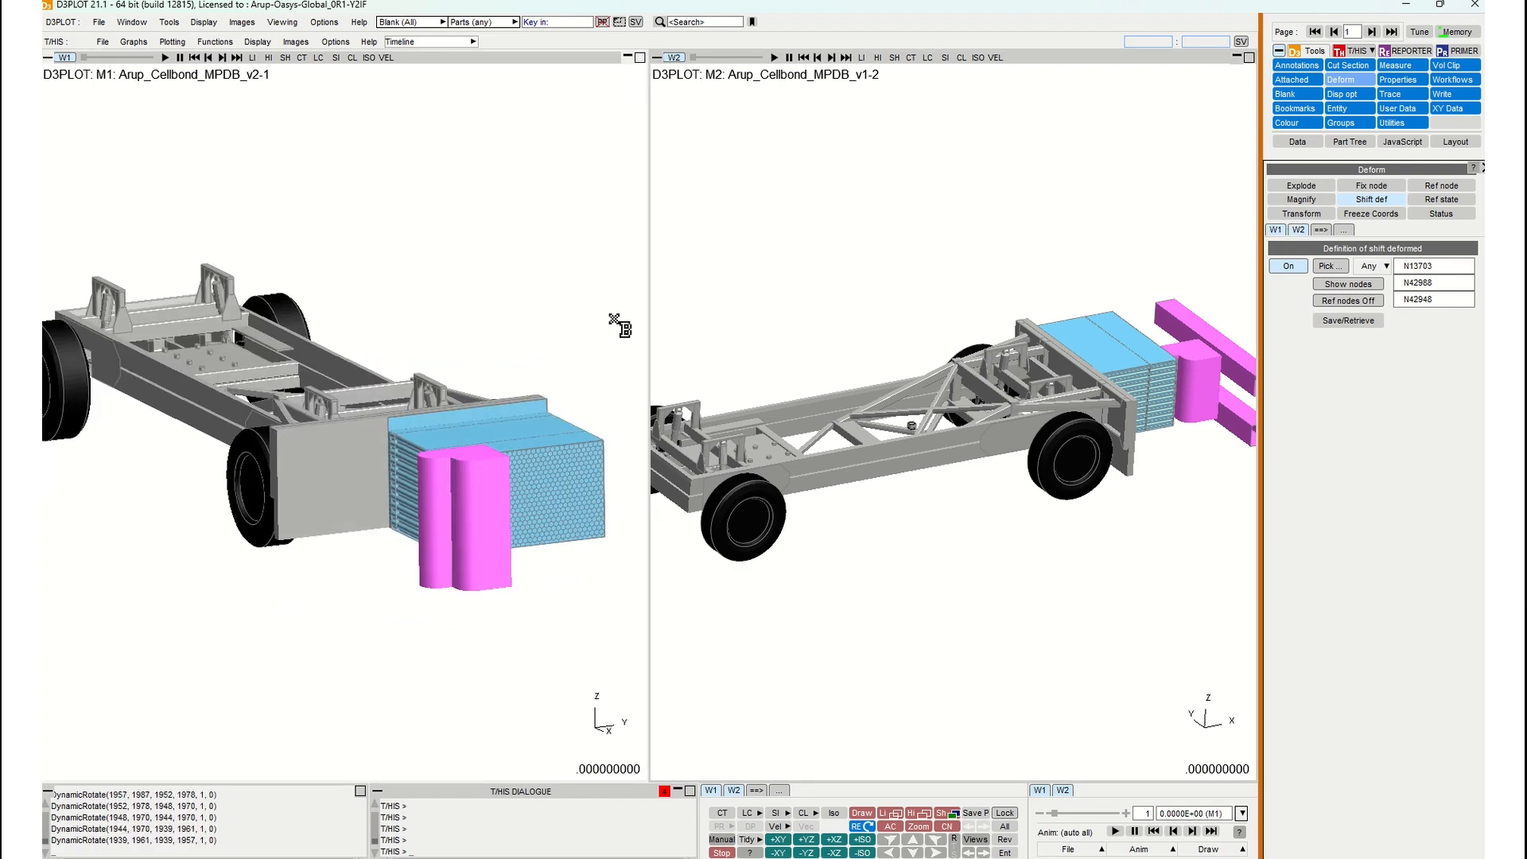
key(0)
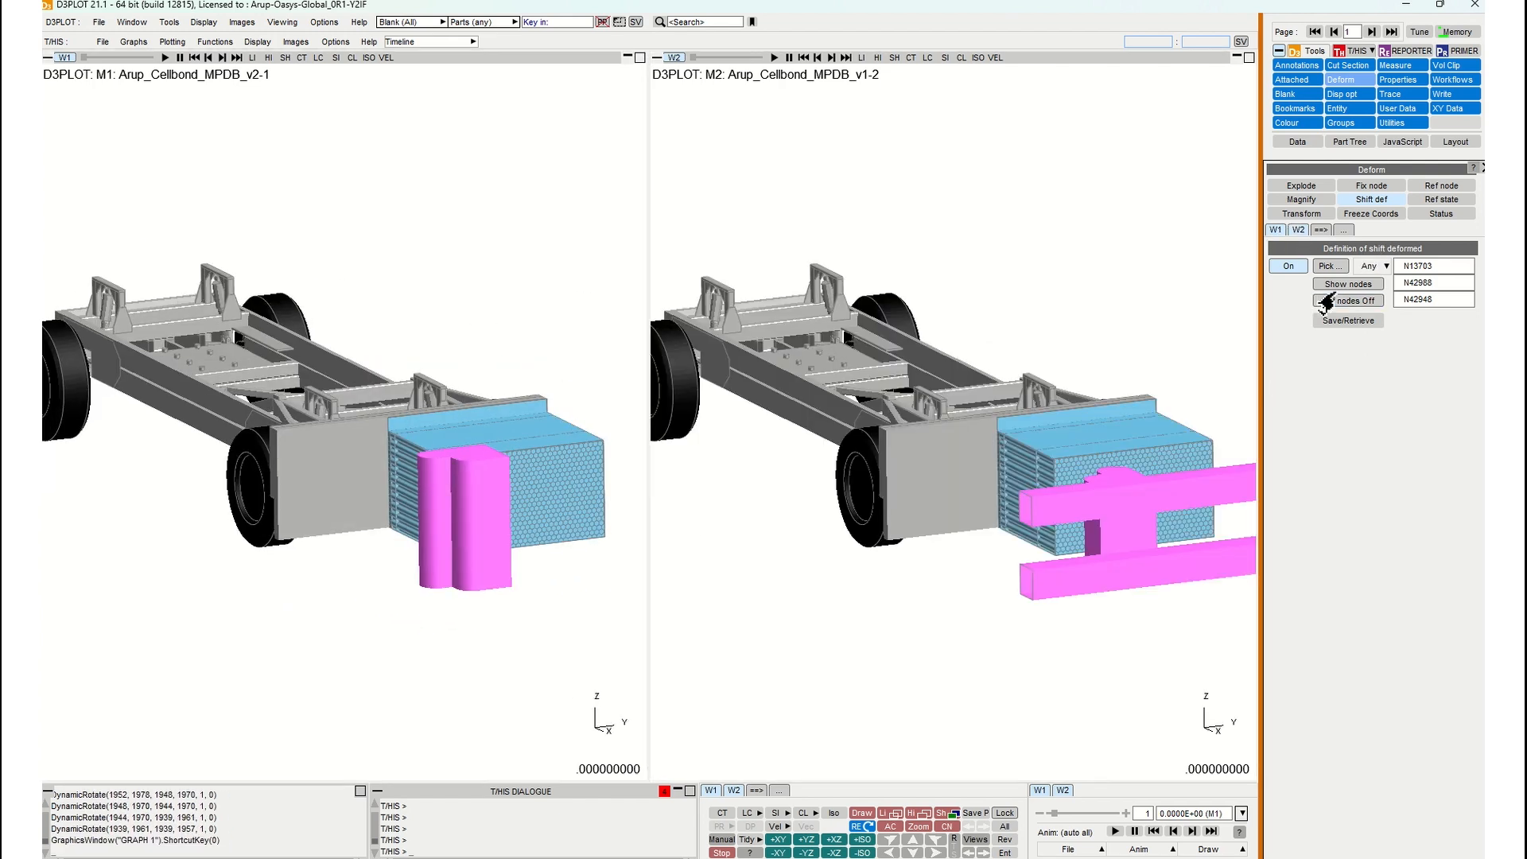
Display the three shift deformed reference nodes on model 1 to check their positions, and hide their labels again.
click(1349, 284)
shift+drag(390, 389, 374, 433)
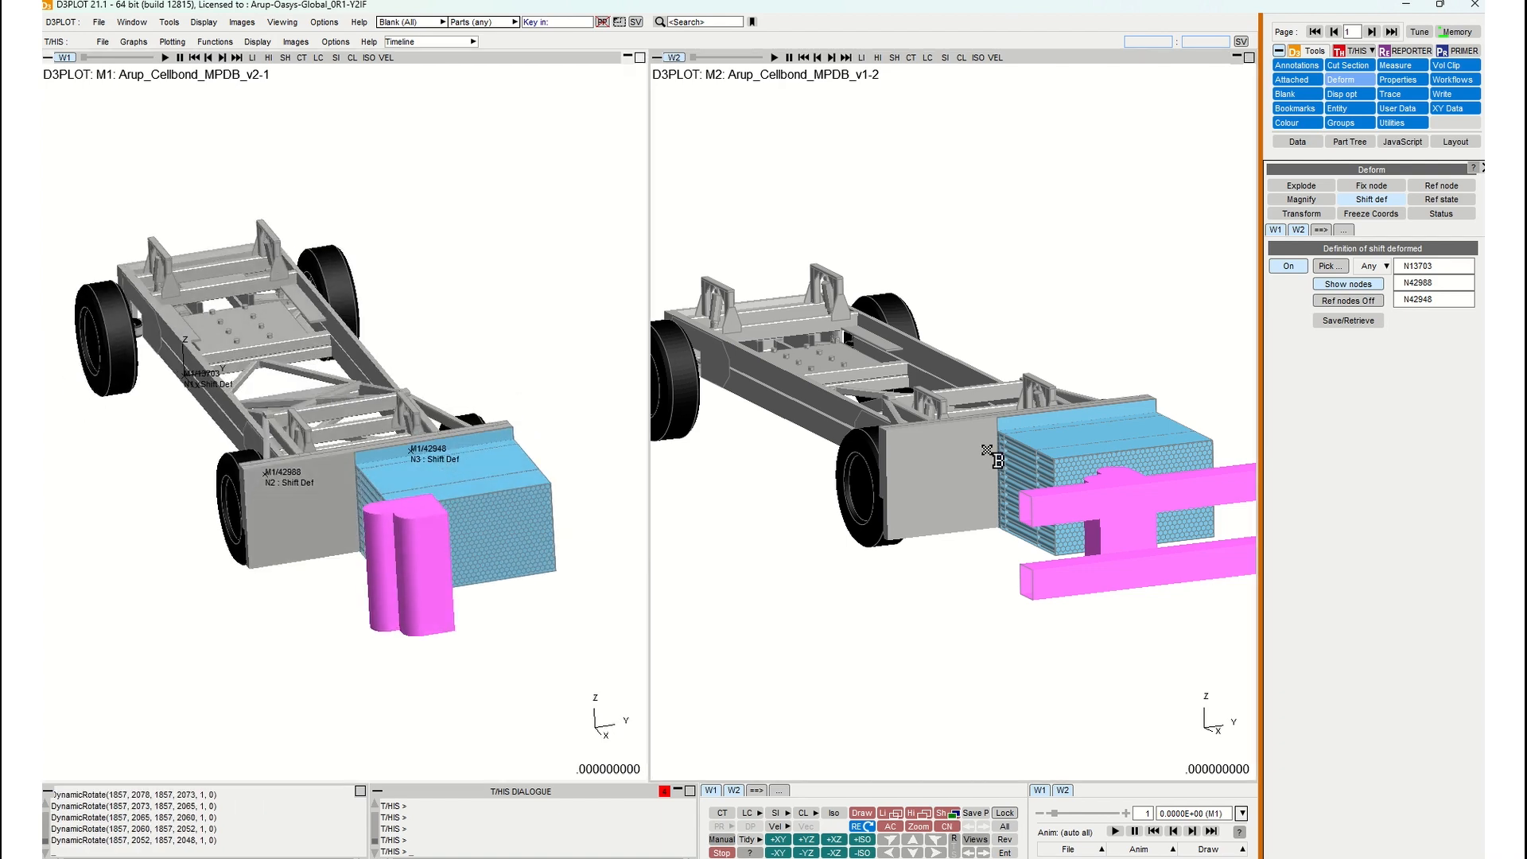
click(1316, 284)
Turn model 1 to a raised view of the barrier front and trolley and apply the same view to the second window.
shift+drag(343, 469, 372, 436)
shift+middle_drag(372, 436, 347, 419)
key(0)
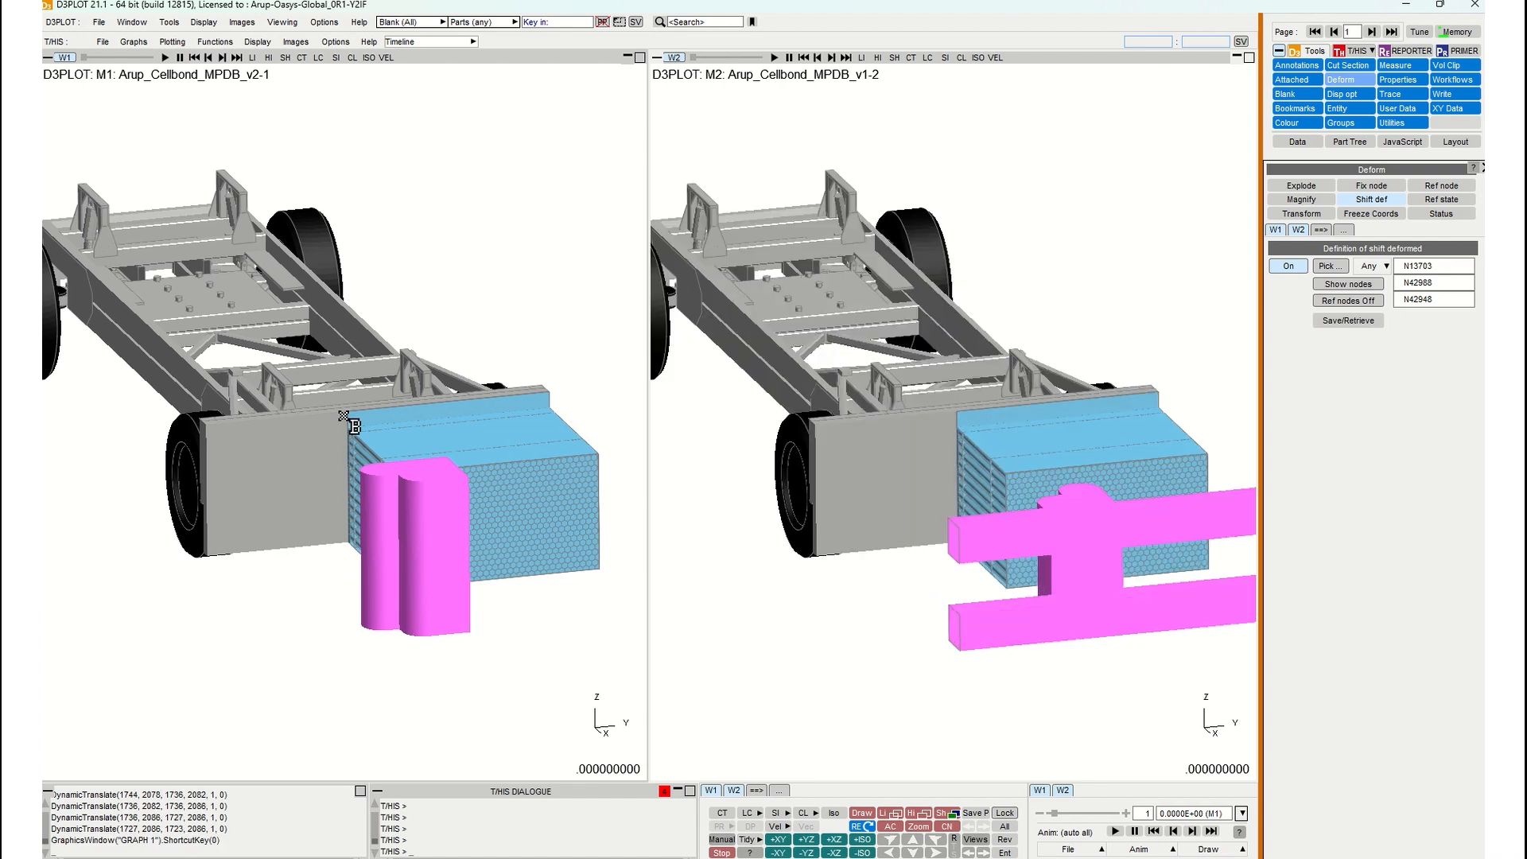
Step back and forth through the first few states to compare how the two barriers deform relative to the fixed trolleys.
key(Right)
key(Right)
key(Right)
key(Right)
key(Left)
key(Left)
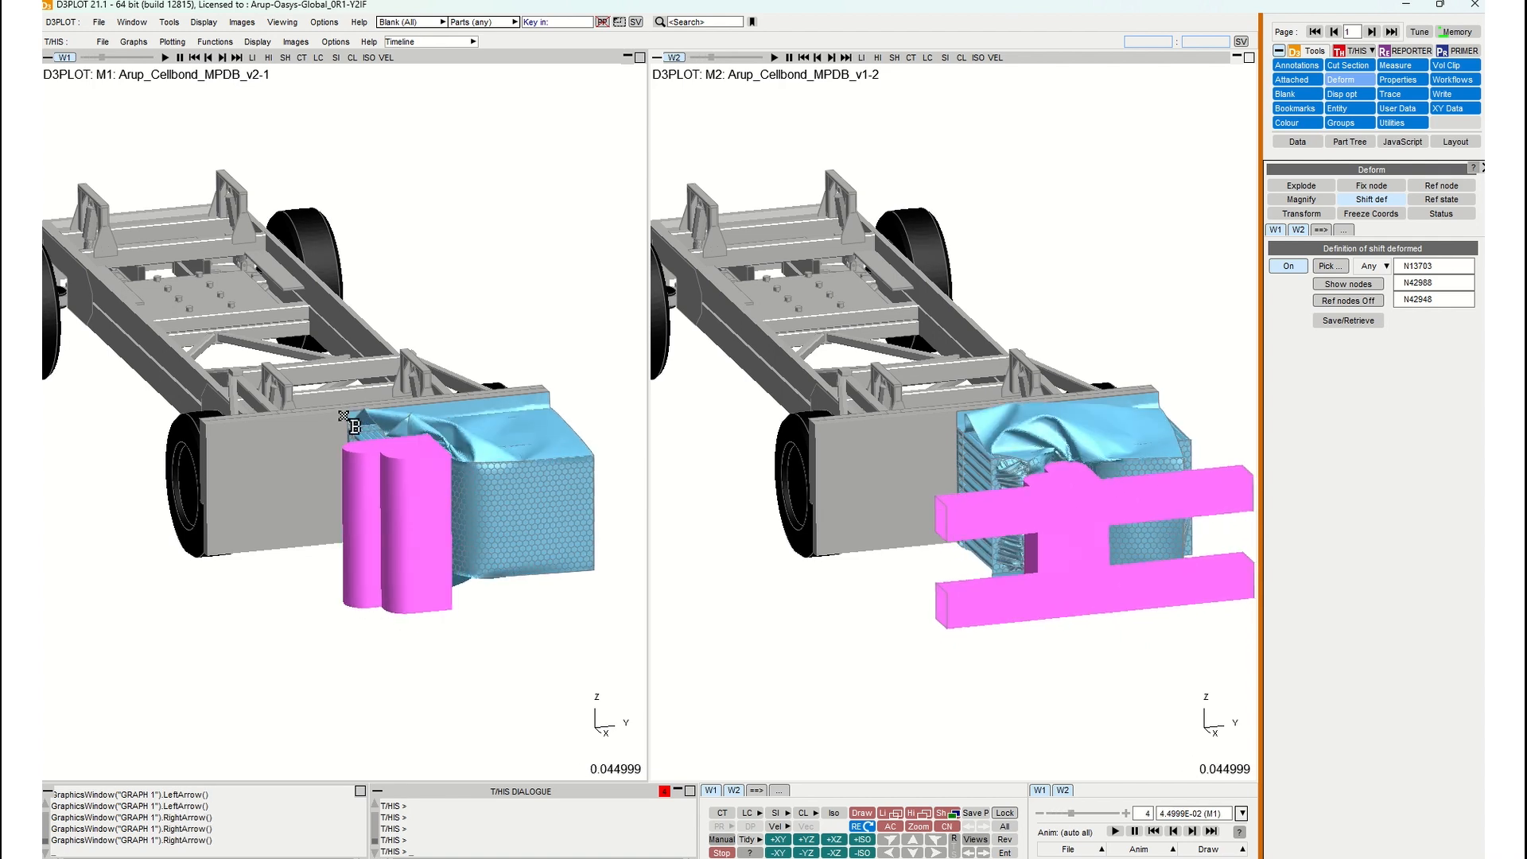
key(Left)
key(Left)
key(Left)
key(Right)
key(Right)
key(Right)
key(Left)
key(Left)
key(Left)
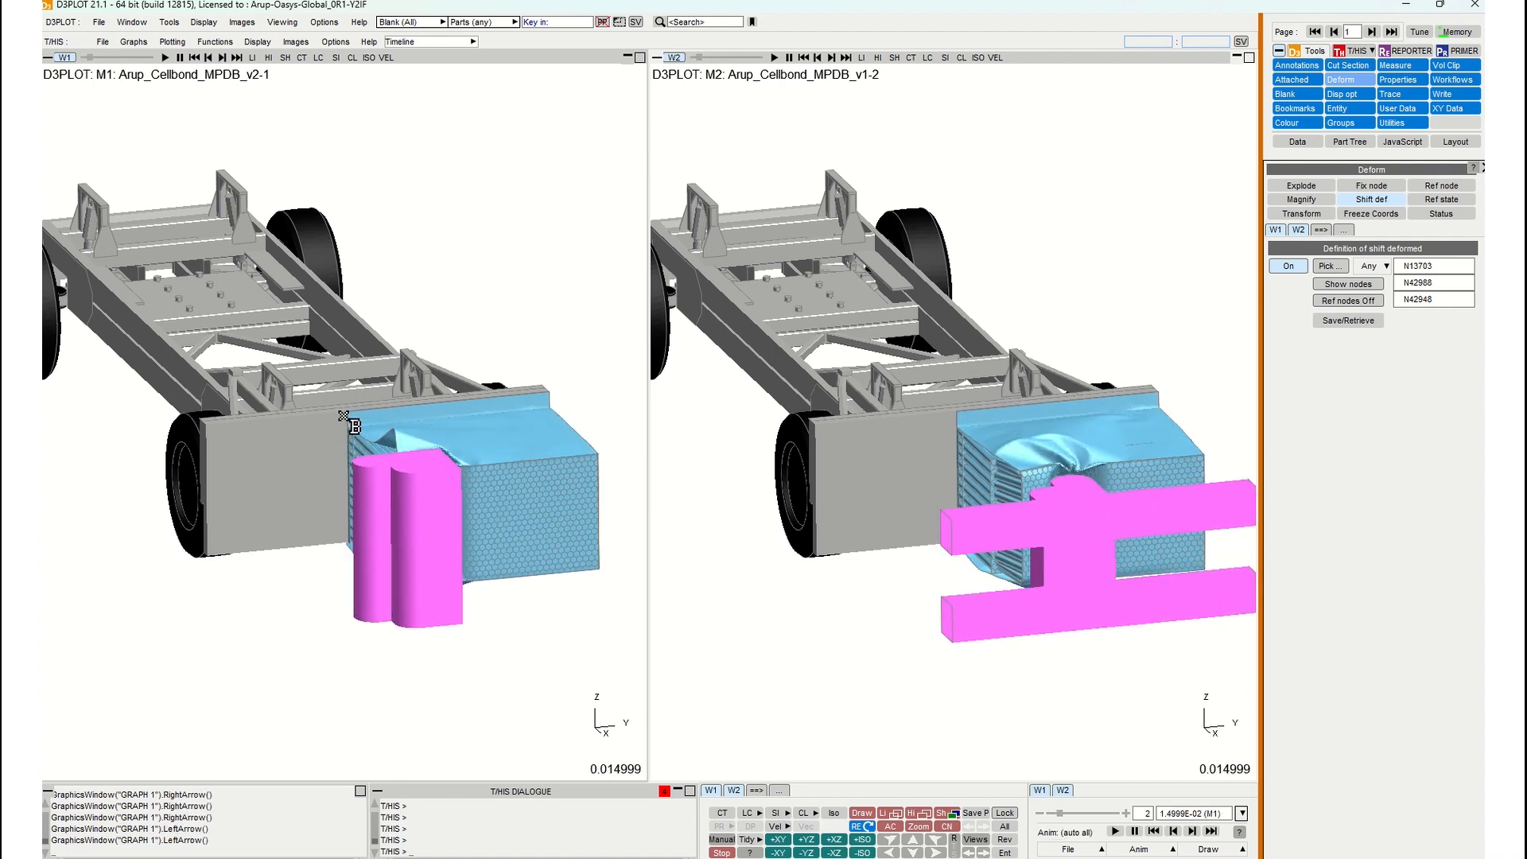
Blank the pink impactor in model 1, enlarge the honeycomb barrier and apply the same view to the second window.
scroll(413, 430, up, 5)
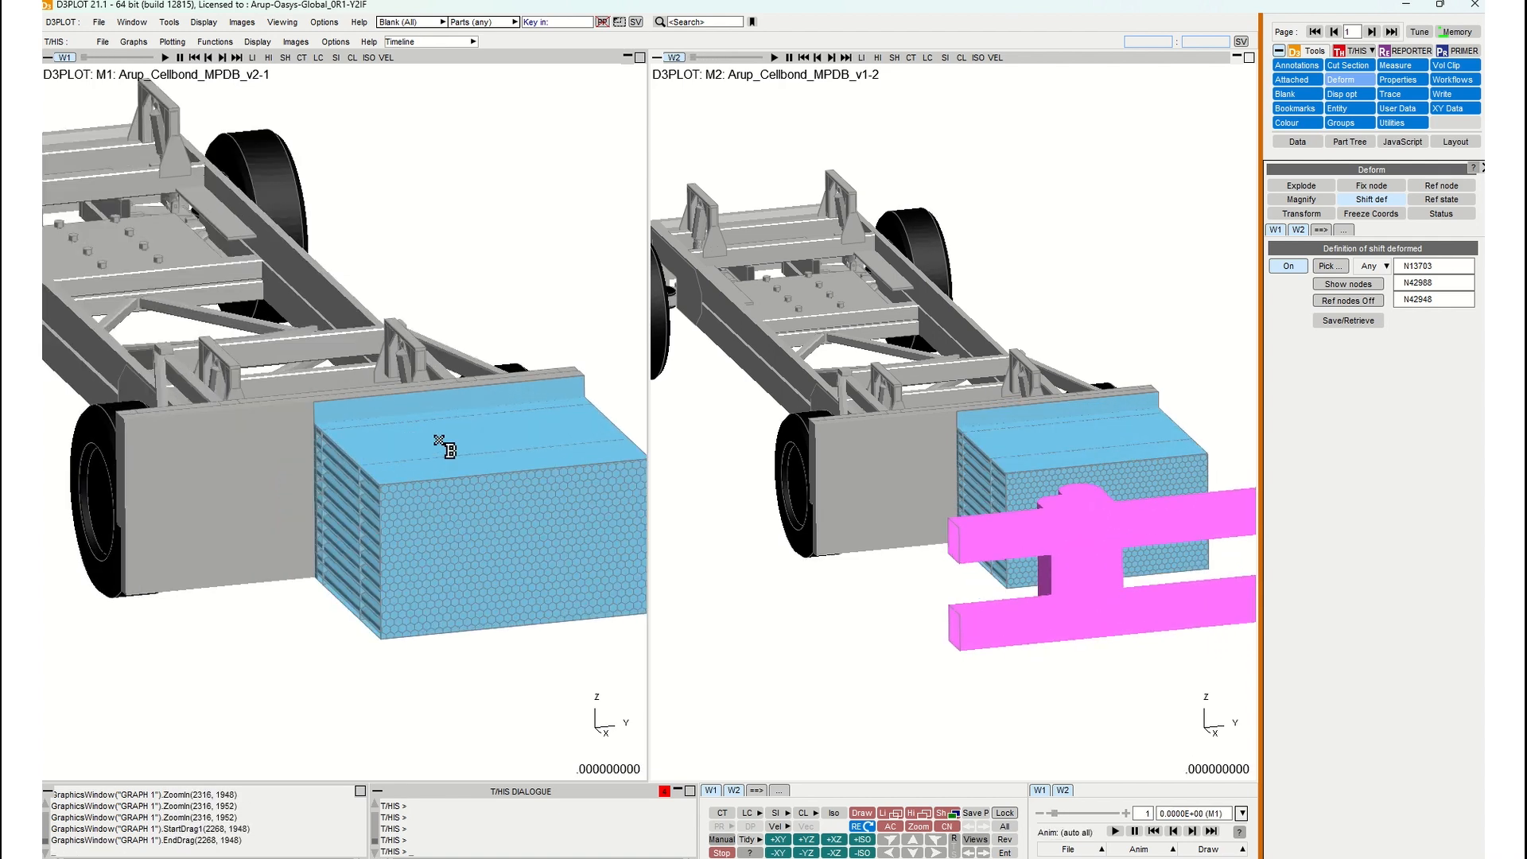
click(352, 421)
middle_drag(352, 422, 196, 385)
key(0)
Advance to the 0.03 s state and blank the outer cladding in both models and the pink impactor in model 2.
key(Right)
key(Right)
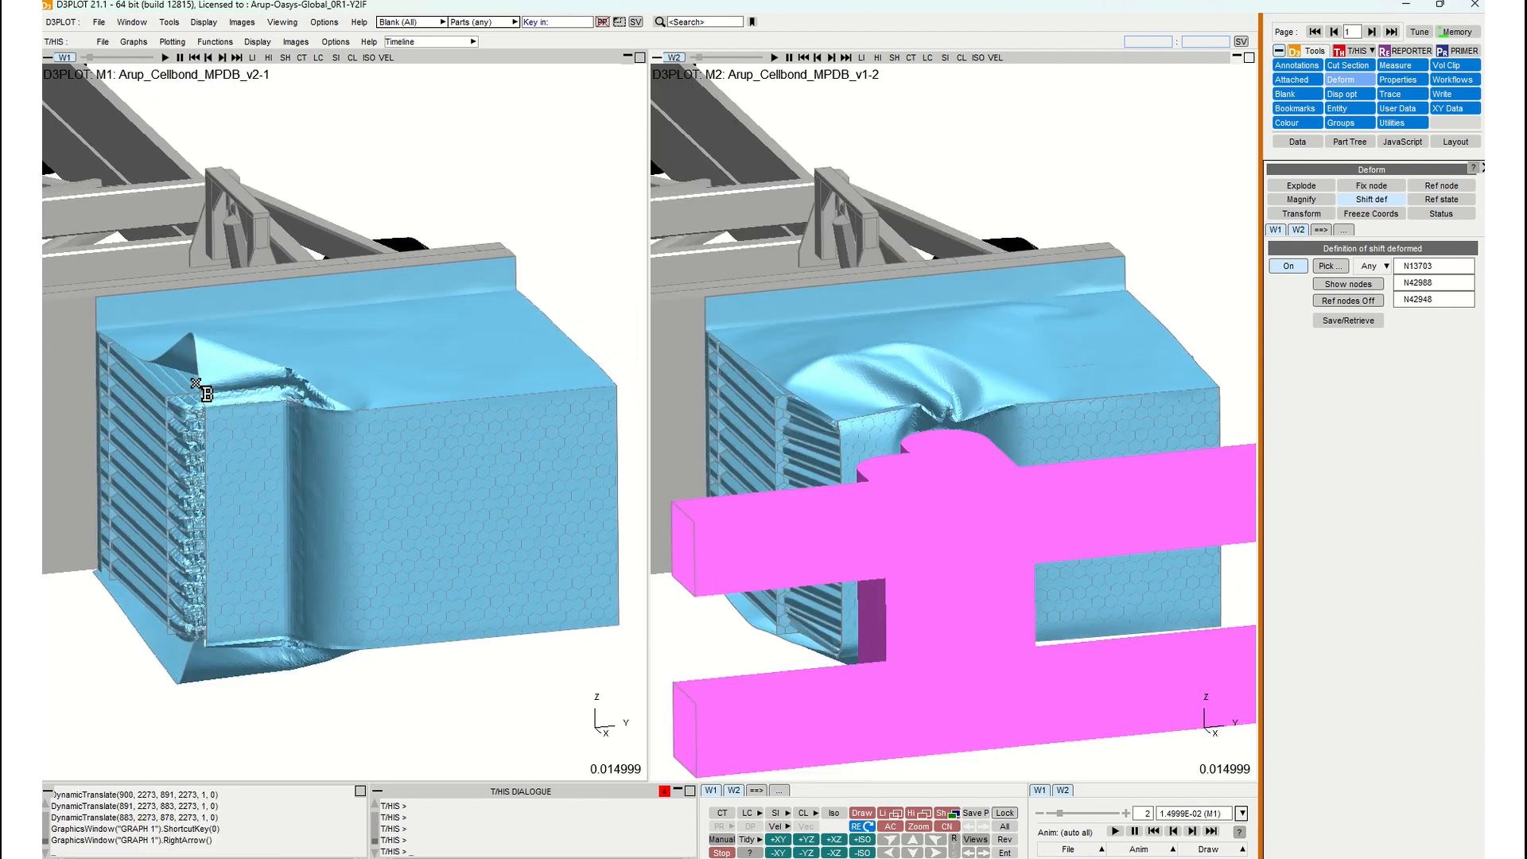
click(185, 325)
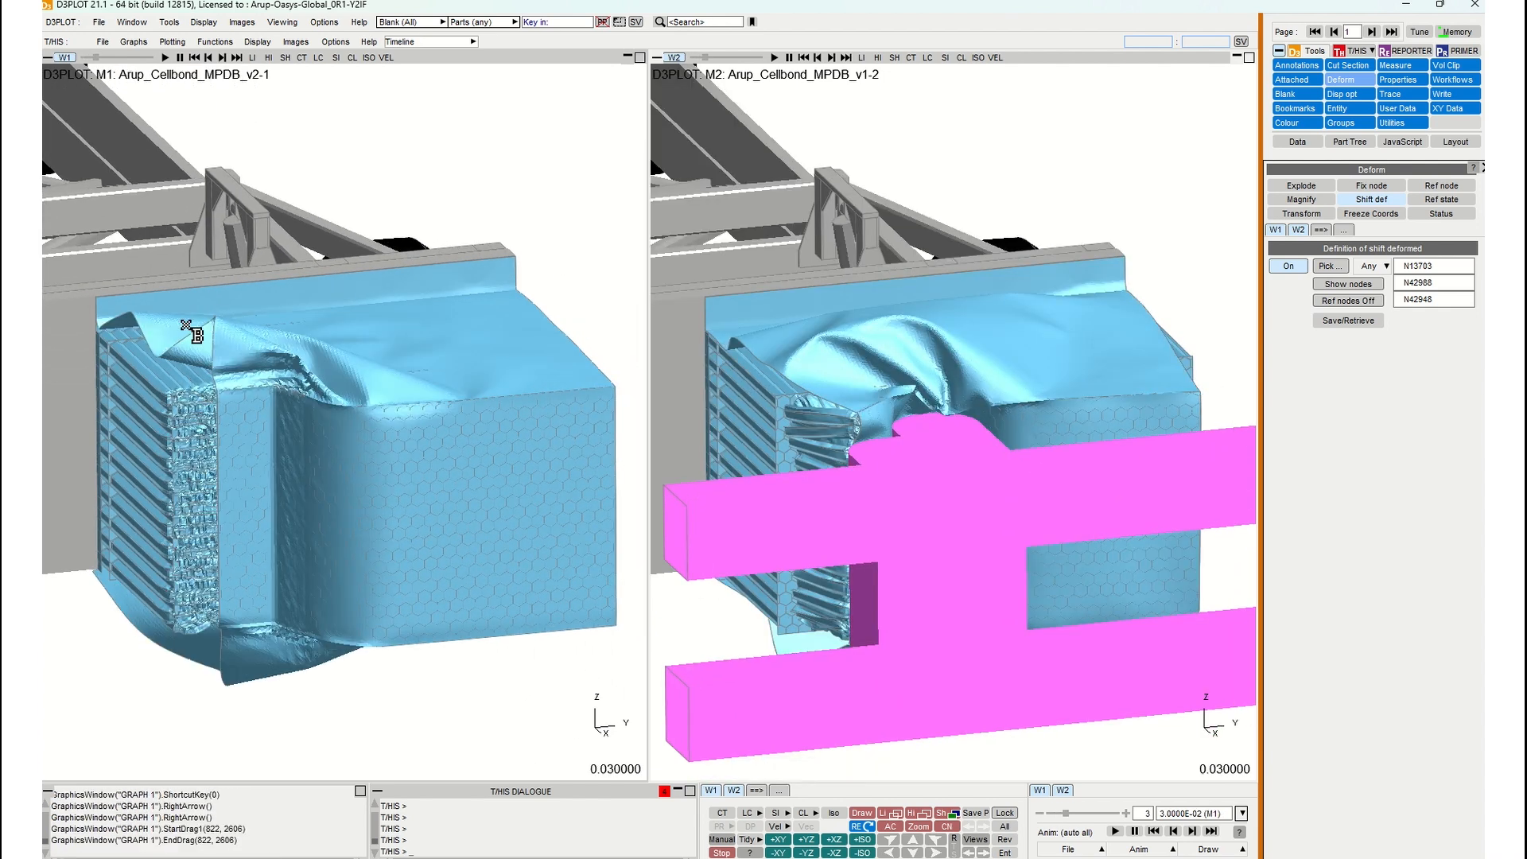
click(786, 334)
click(894, 512)
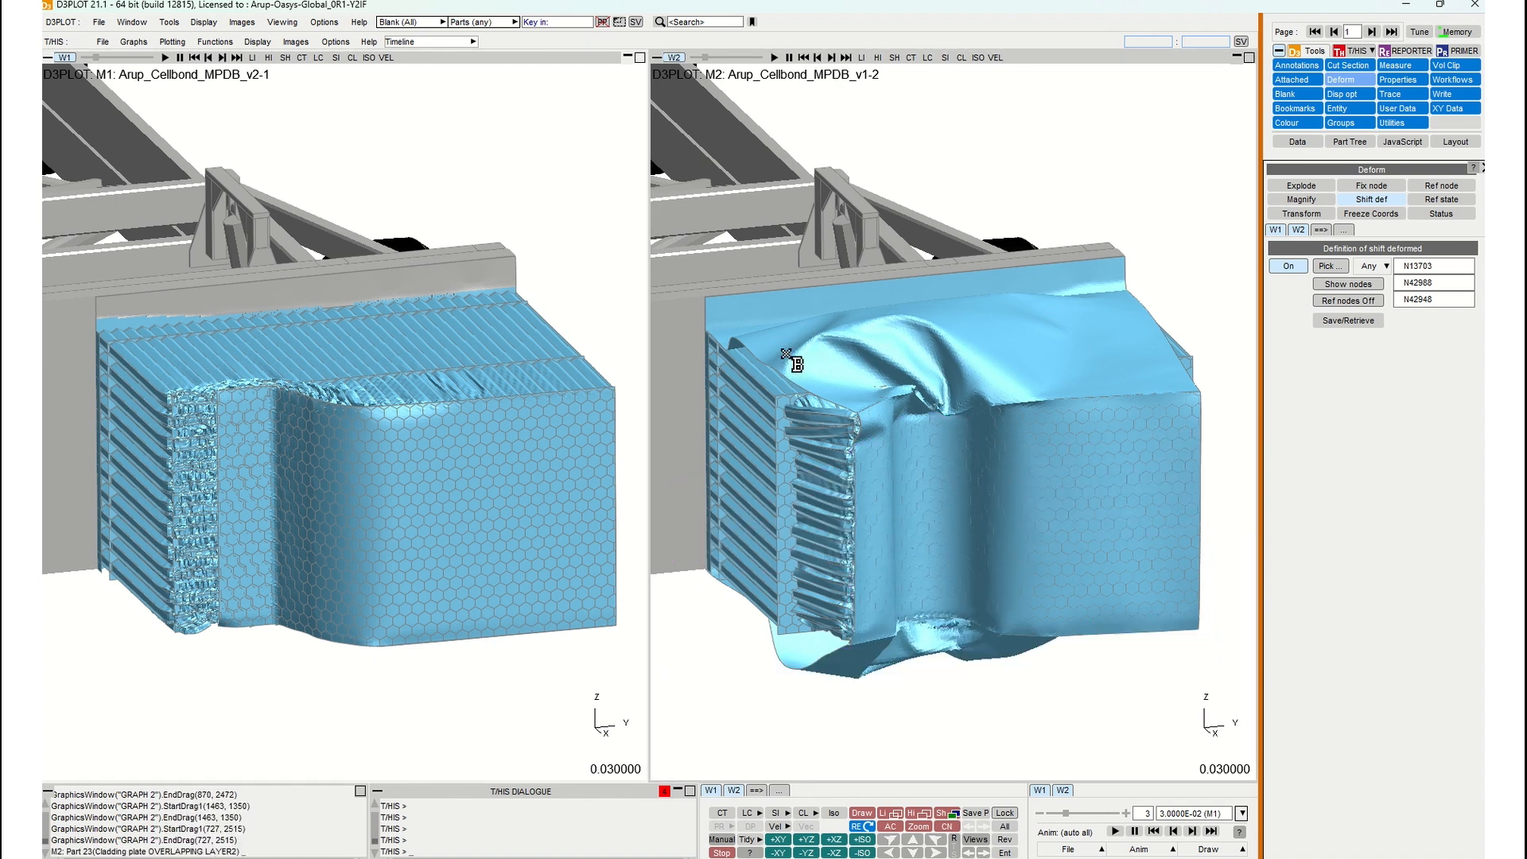
click(786, 338)
Step between neighbouring states to compare the crushing of the exposed honeycomb blocks in both models.
middle_drag(371, 431, 352, 426)
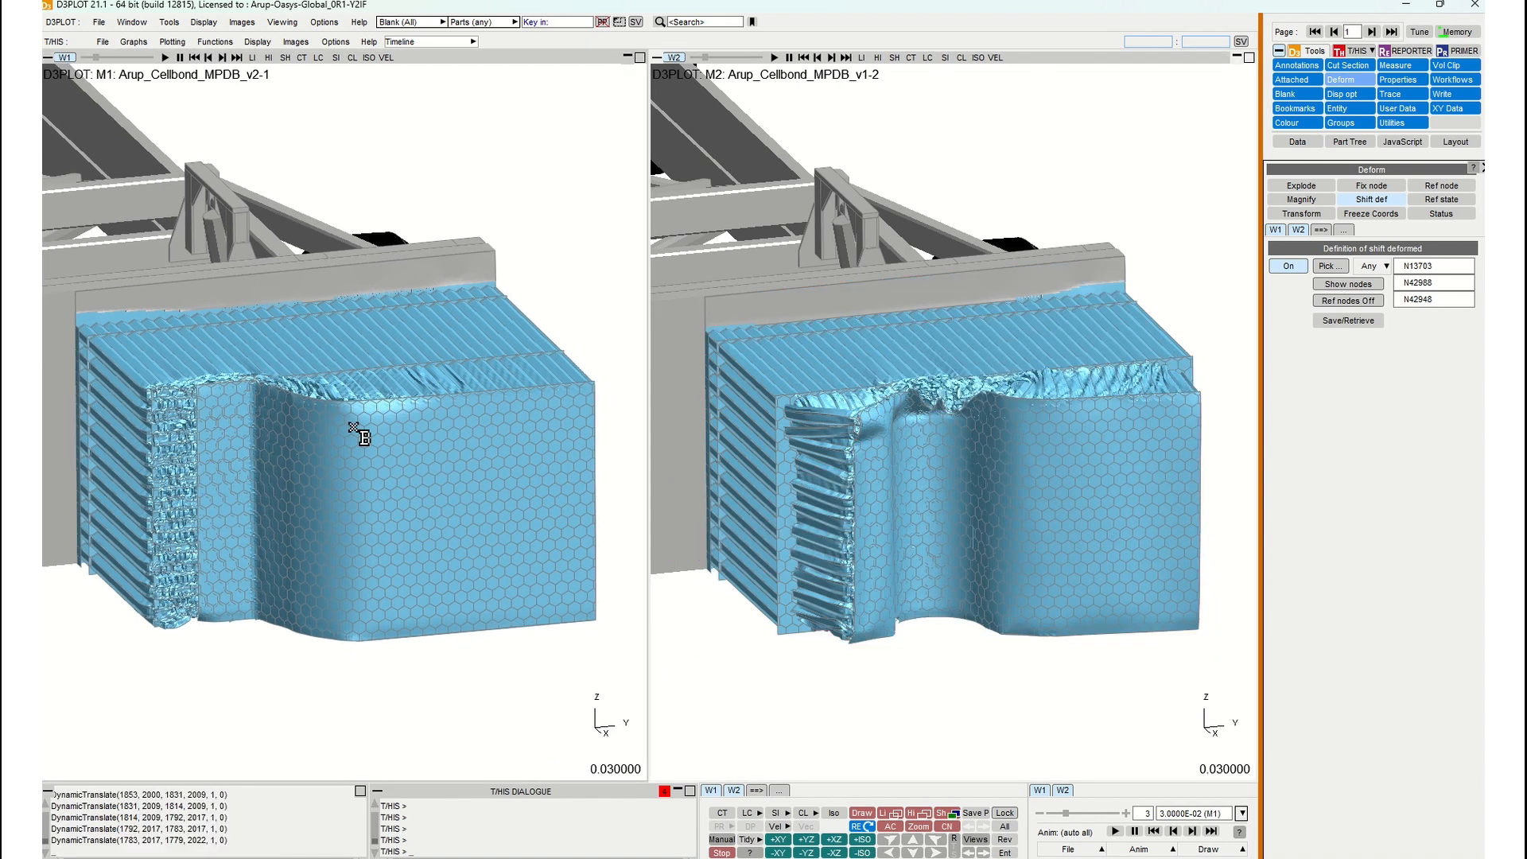
key(Right)
key(Right)
key(Left)
key(Left)
key(Left)
Show model 1 in XY plan view with the honeycomb barrier centred and apply the same view to the second window.
key(1)
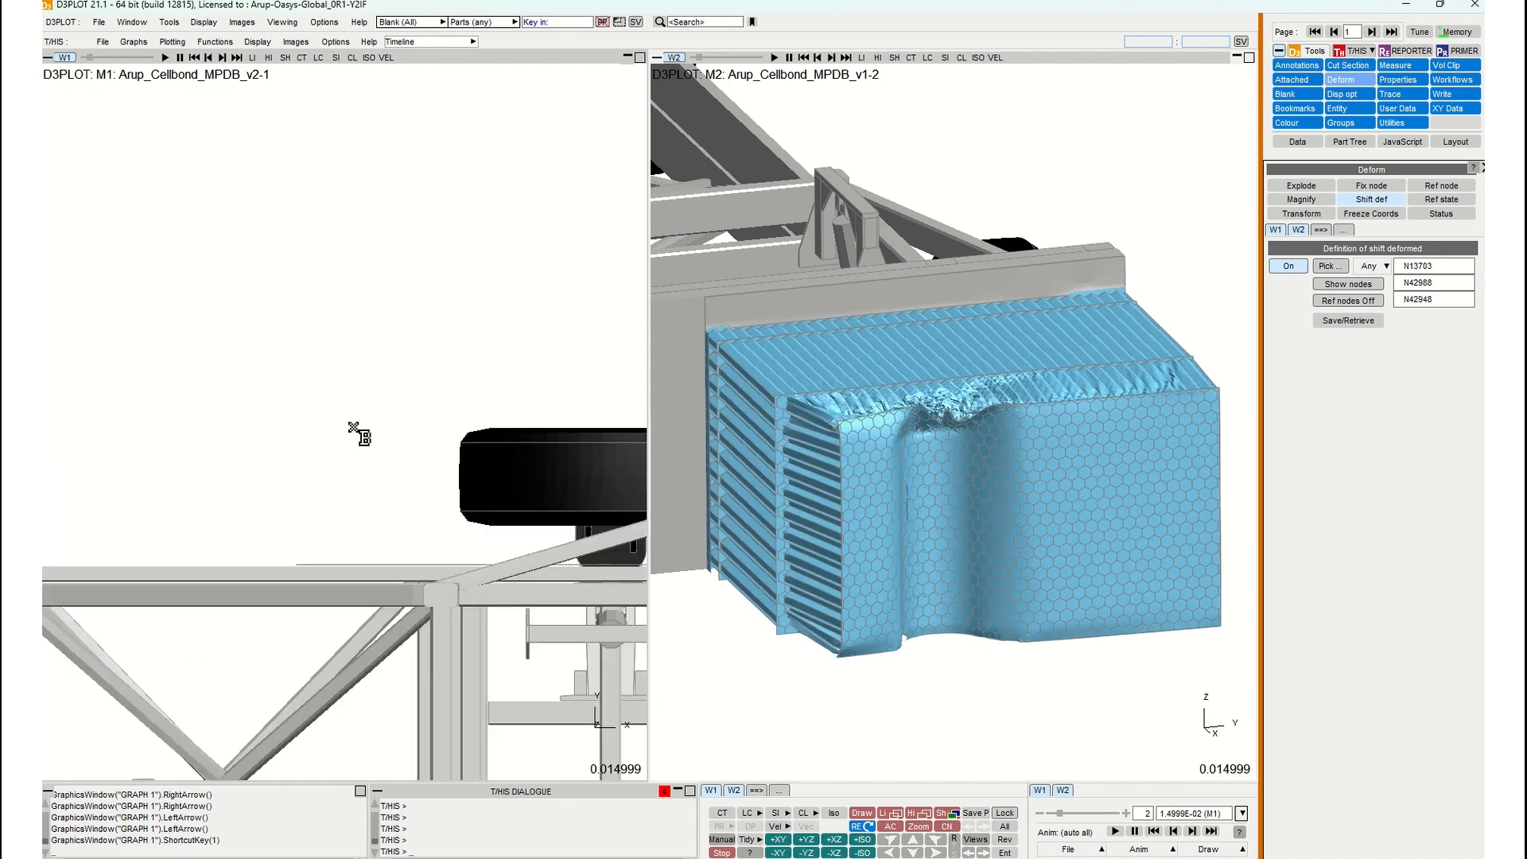
scroll(445, 509, down, 1)
shift+middle_drag(446, 505, 175, 266)
shift+middle_drag(434, 440, 191, 469)
shift+middle_drag(362, 445, 331, 453)
key(0)
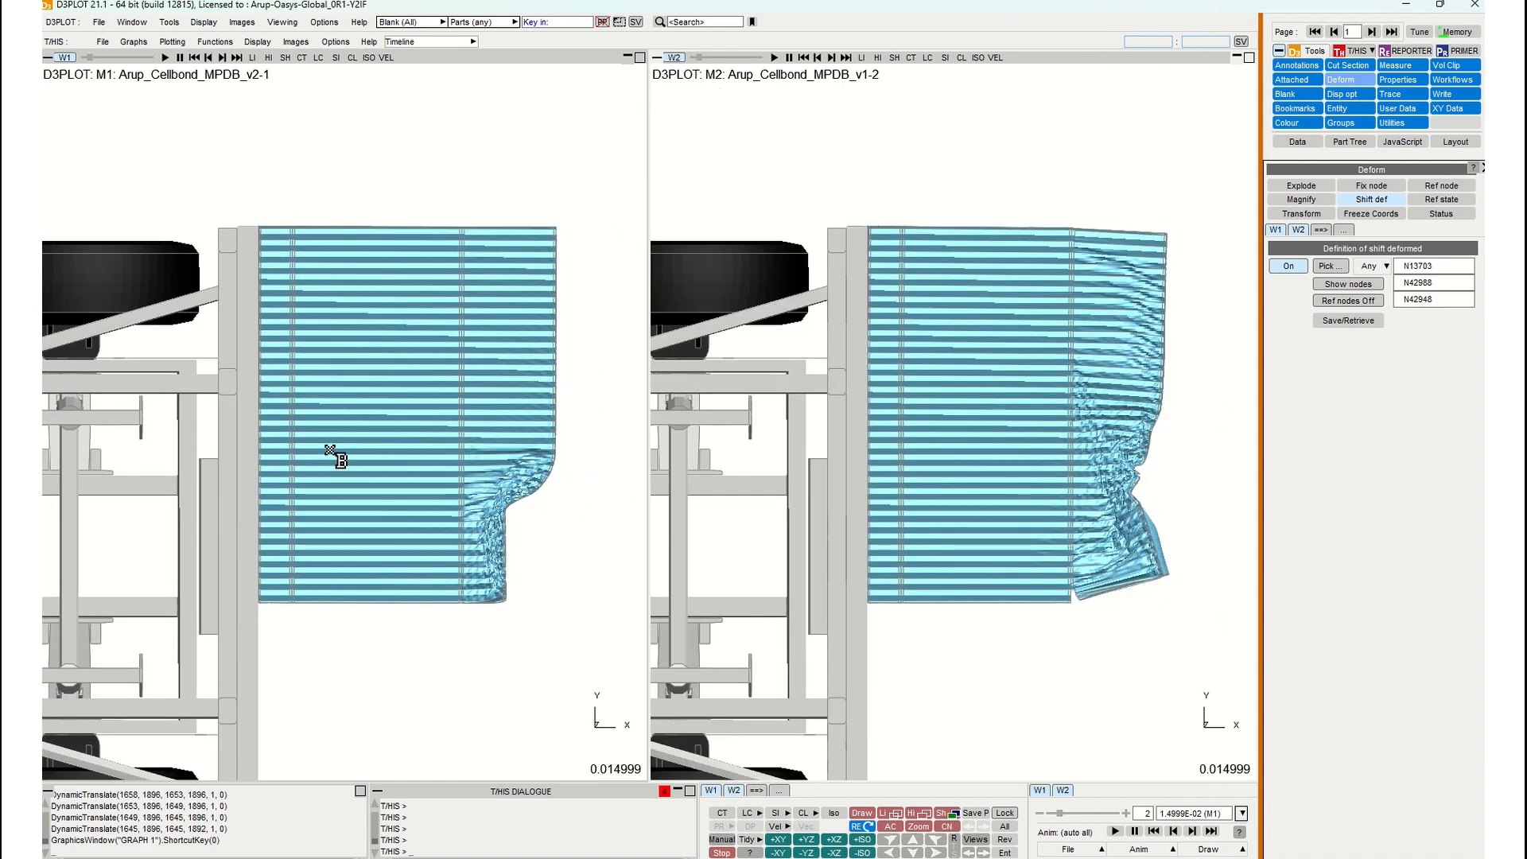
Step through the states in plan view to compare the crush shapes of the two honeycomb barriers.
key(Right)
key(Right)
key(Left)
key(Left)
key(Right)
key(Right)
key(Right)
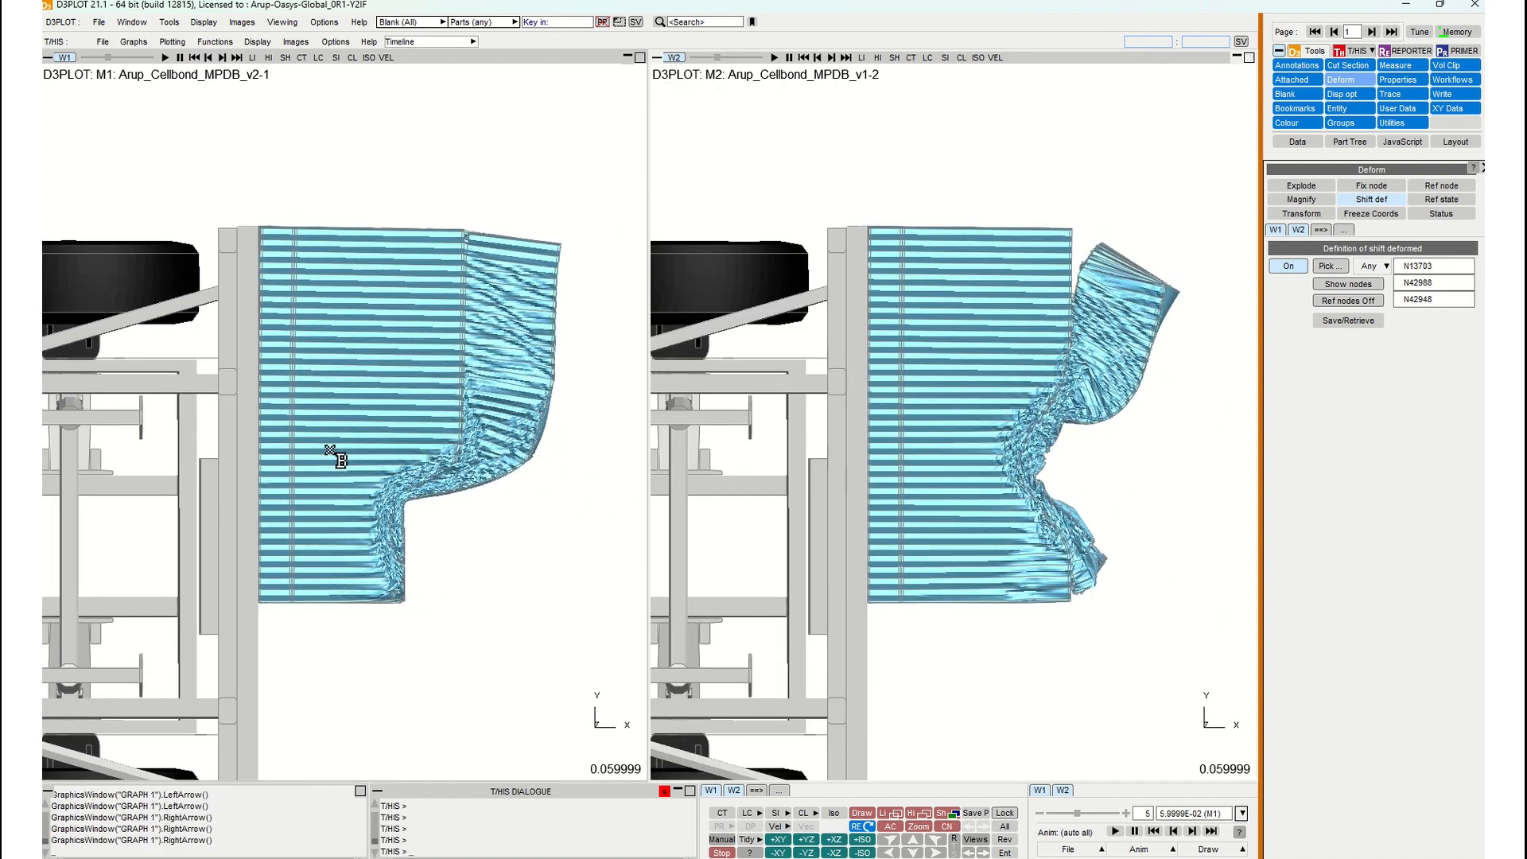
key(Right)
key(Right)
key(Right)
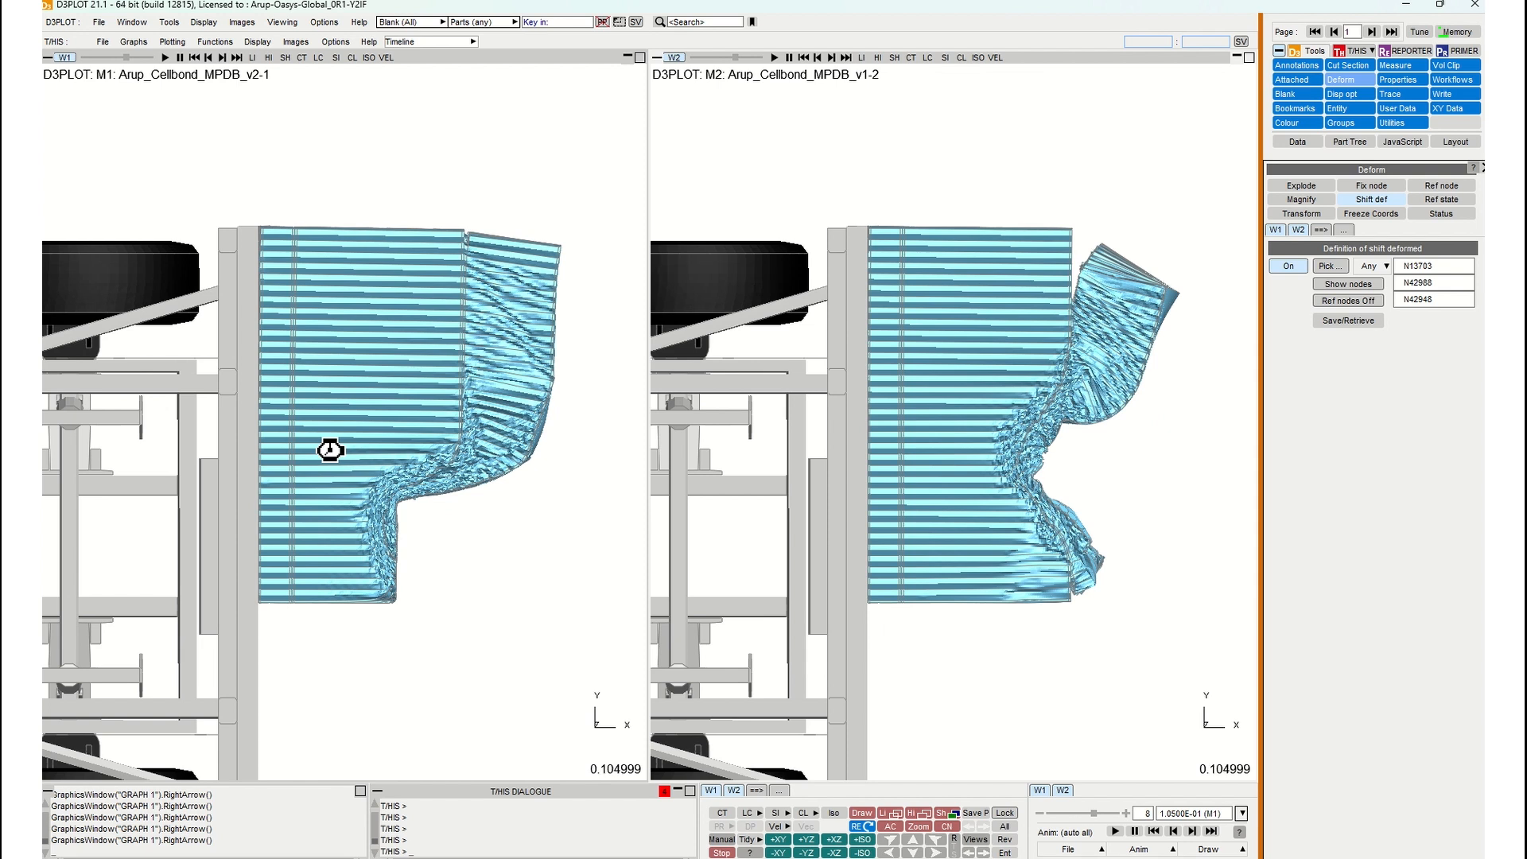
key(Left)
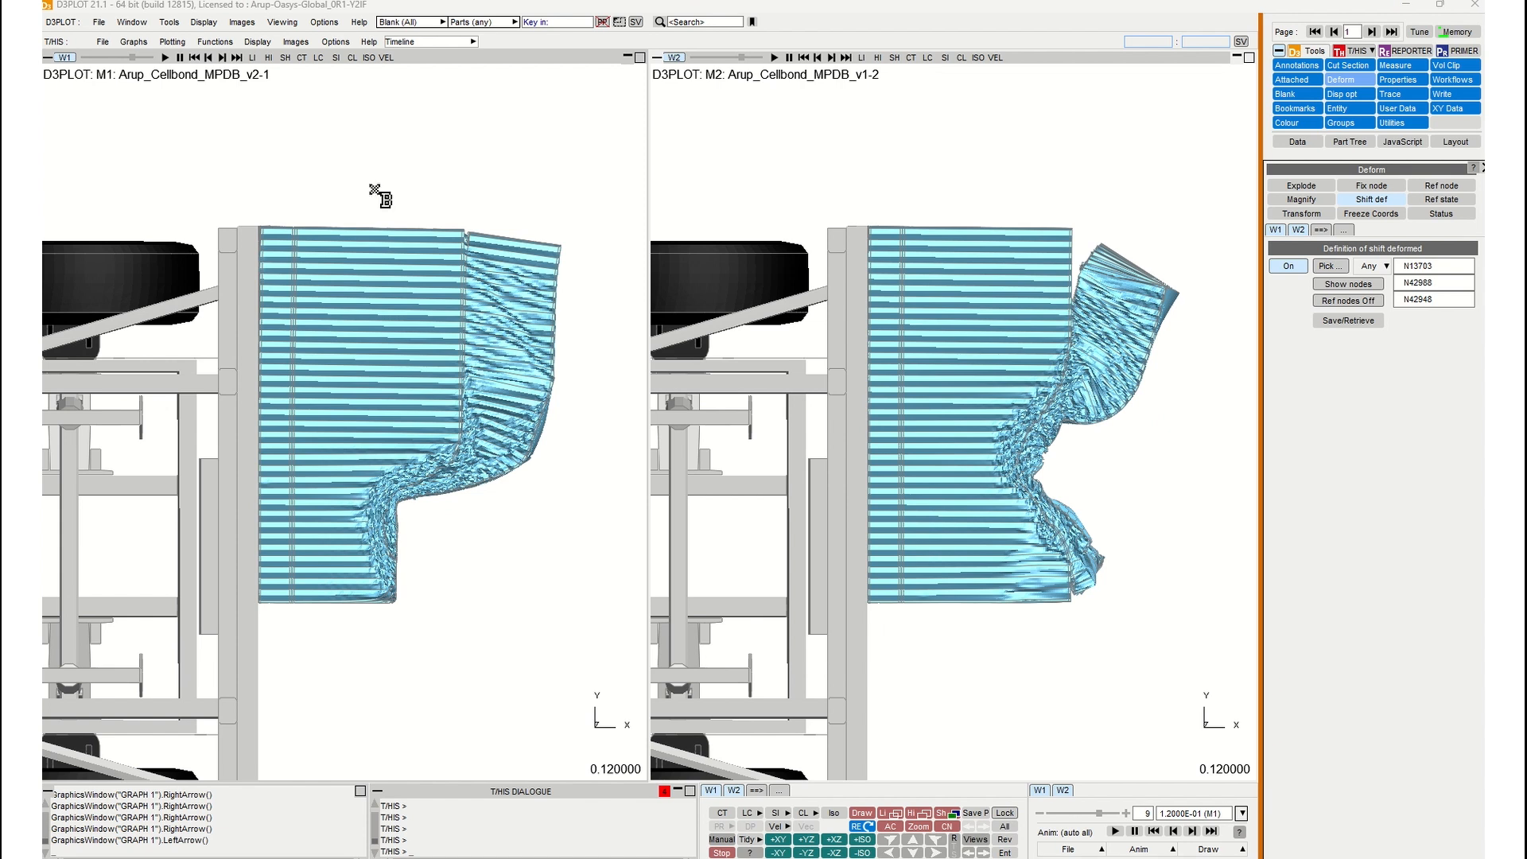
click(425, 5)
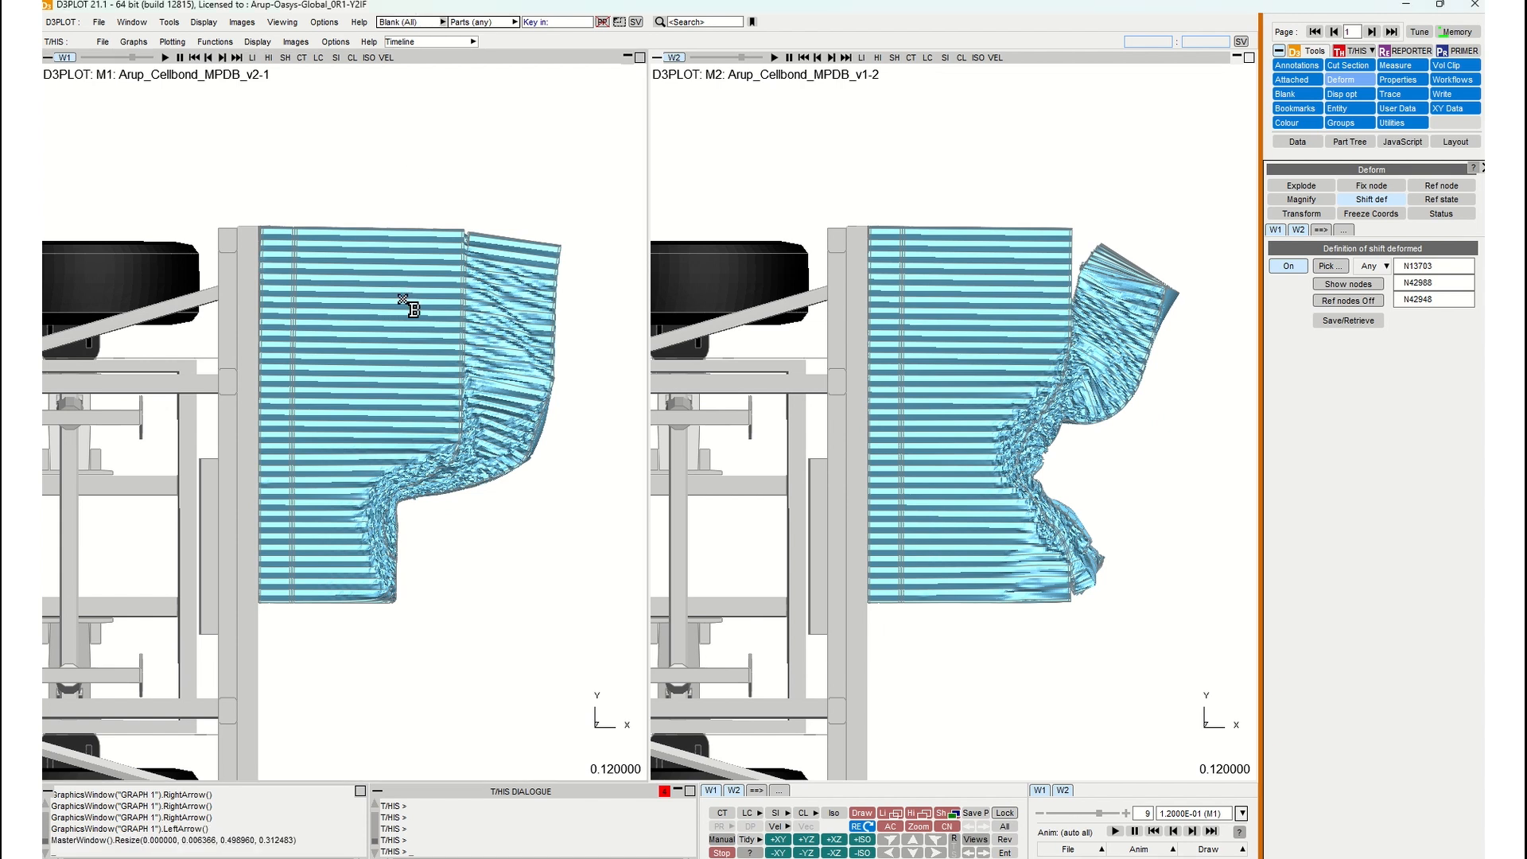
key(Left)
key(Left)
key(Left)
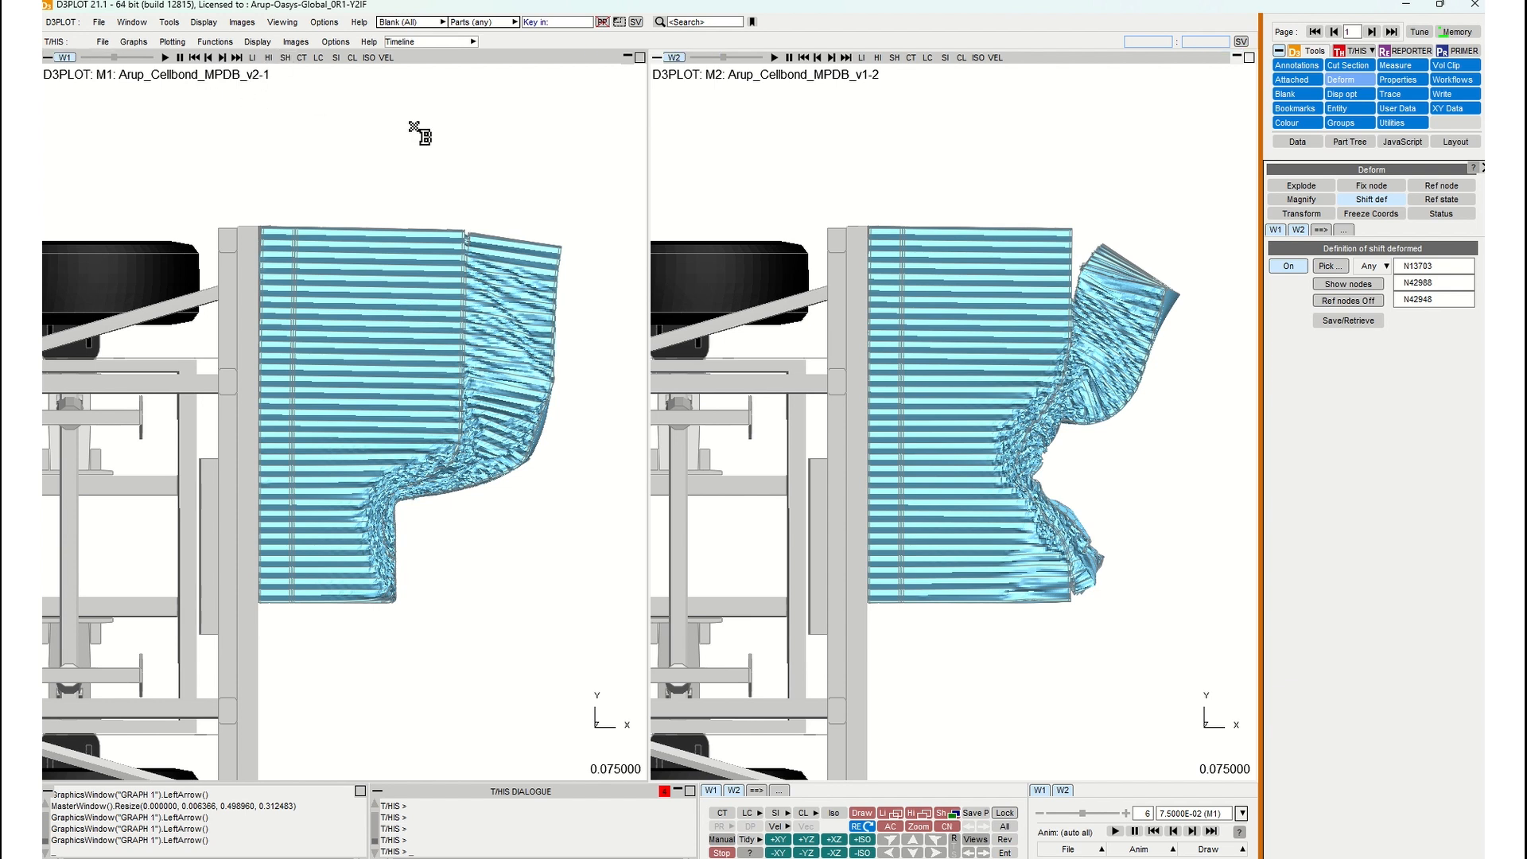
Edit window W1 and add model M2 to it so both models share one window.
click(133, 25)
click(187, 50)
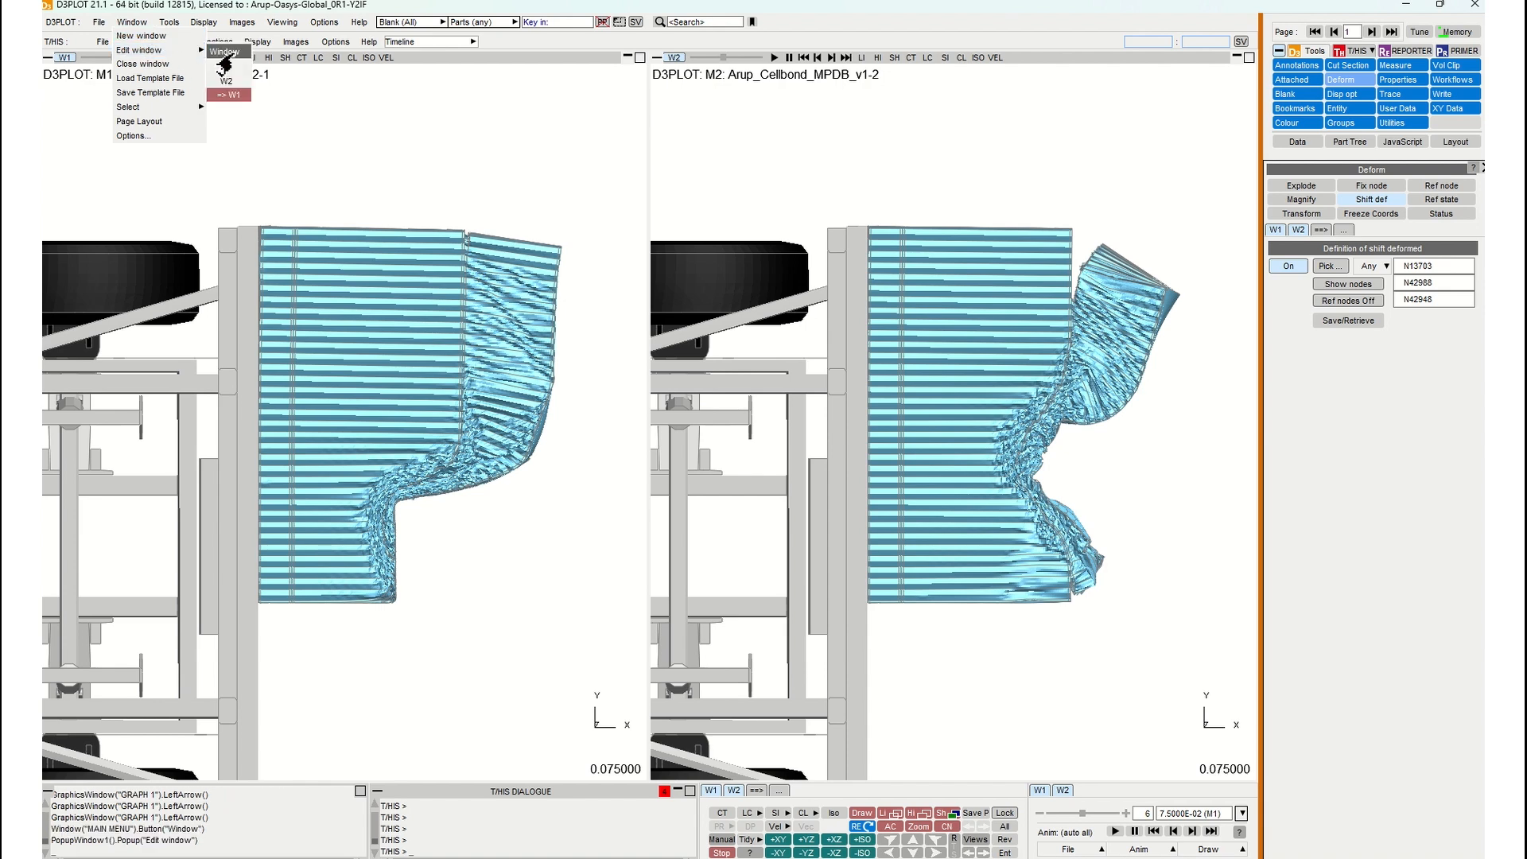
click(228, 95)
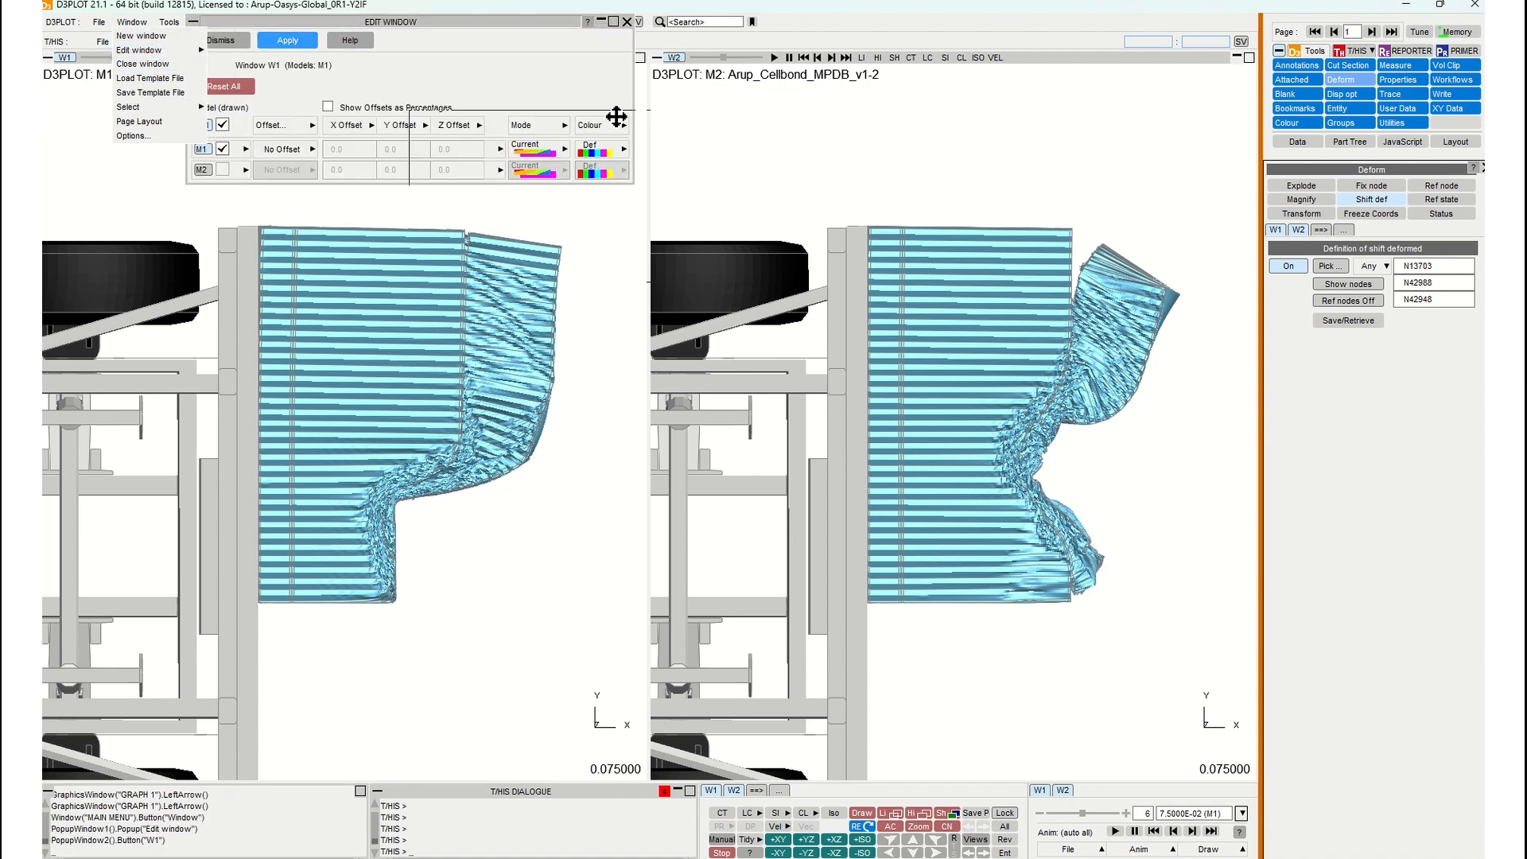
drag(616, 117, 616, 117)
scroll(284, 218, down, 2)
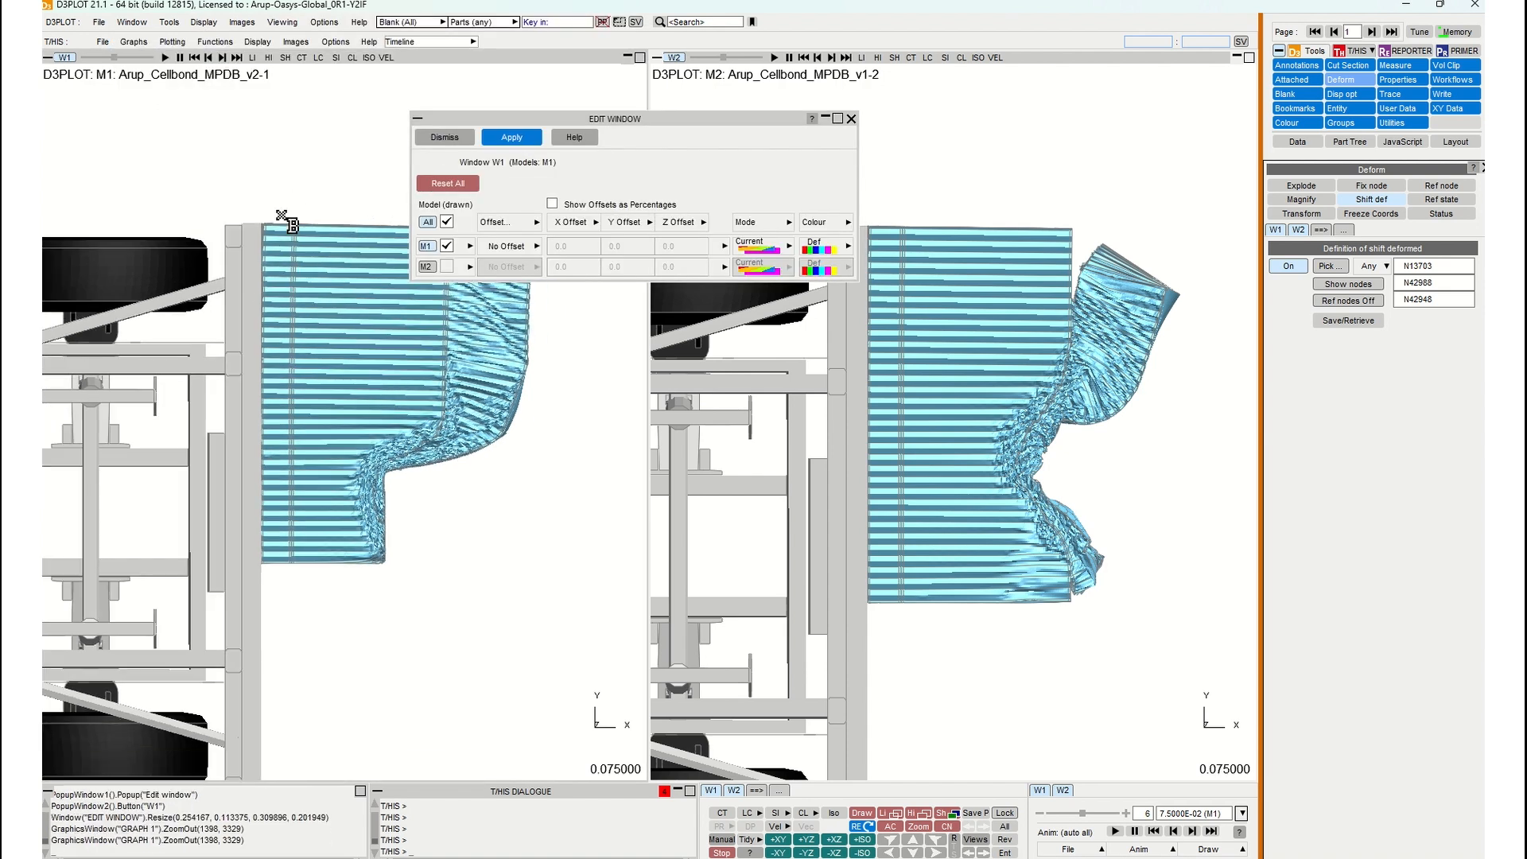
click(423, 269)
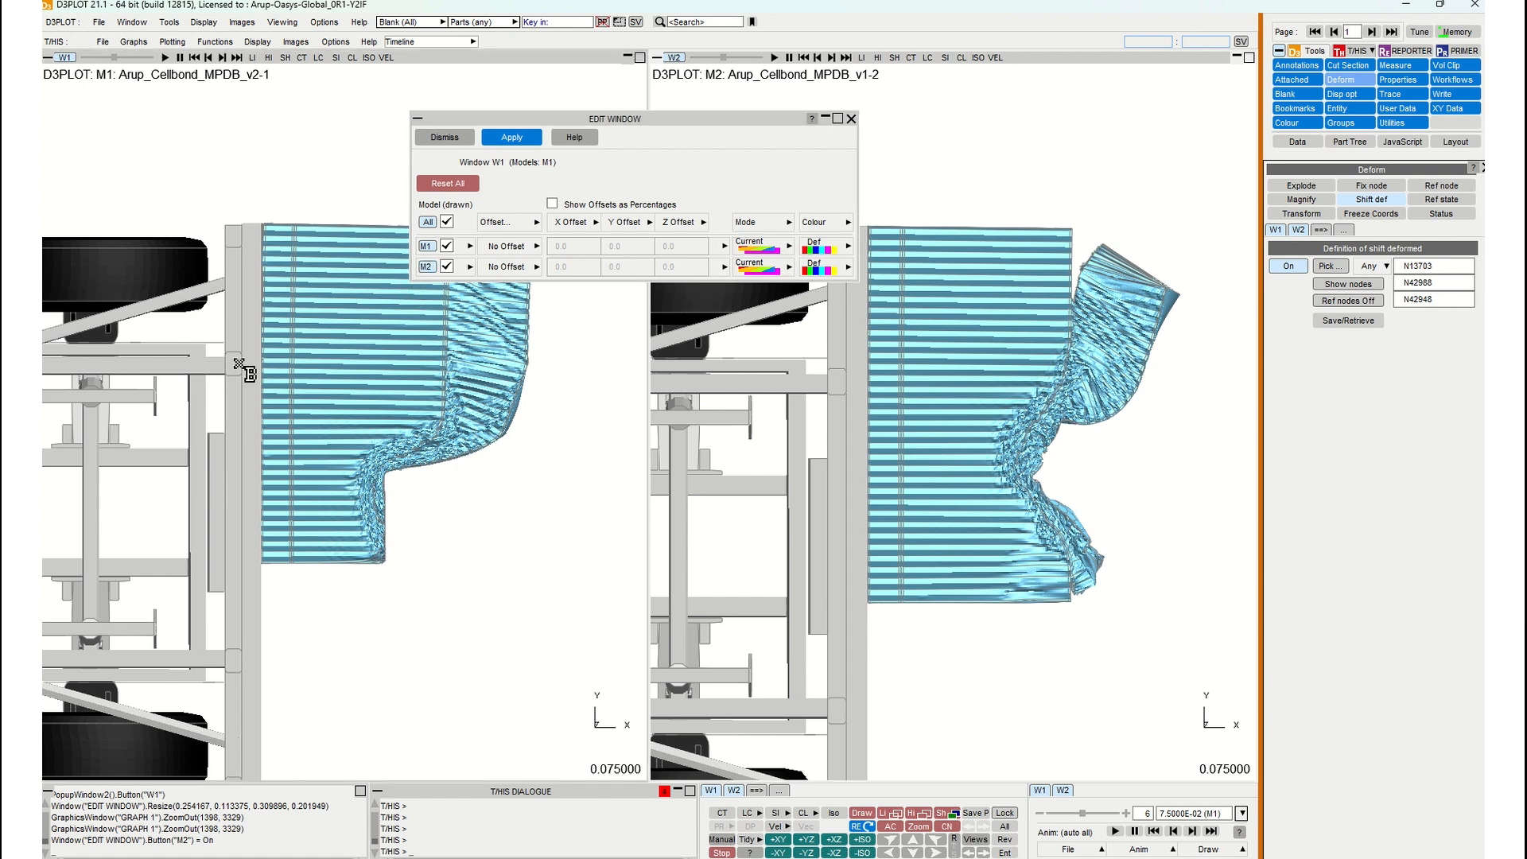
Colour M1 red and M2 green in window W1 and apply the window settings.
click(815, 250)
click(877, 263)
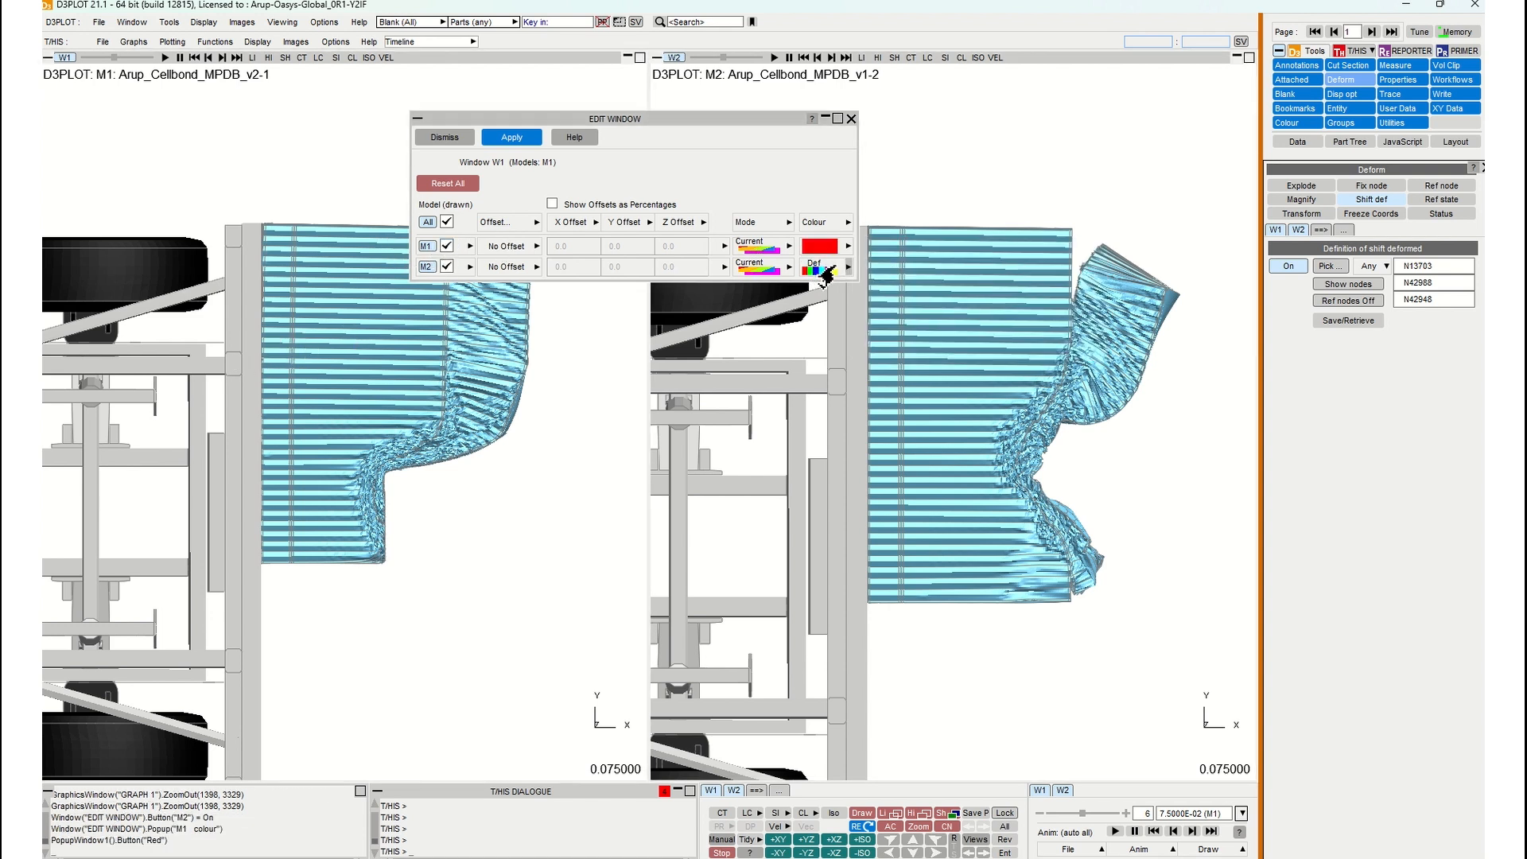
click(828, 274)
click(894, 282)
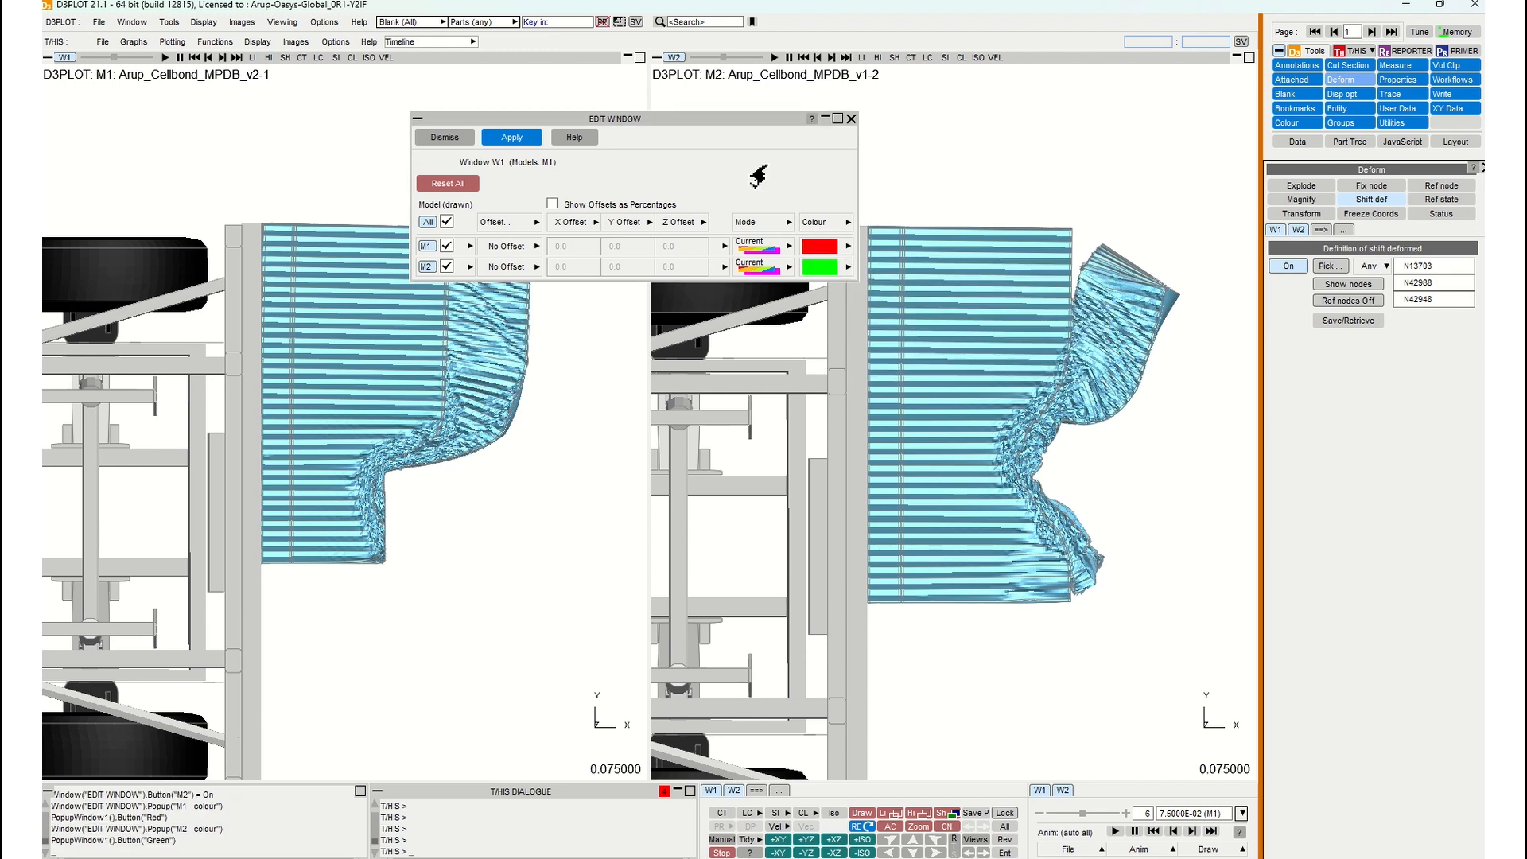
click(501, 139)
click(460, 137)
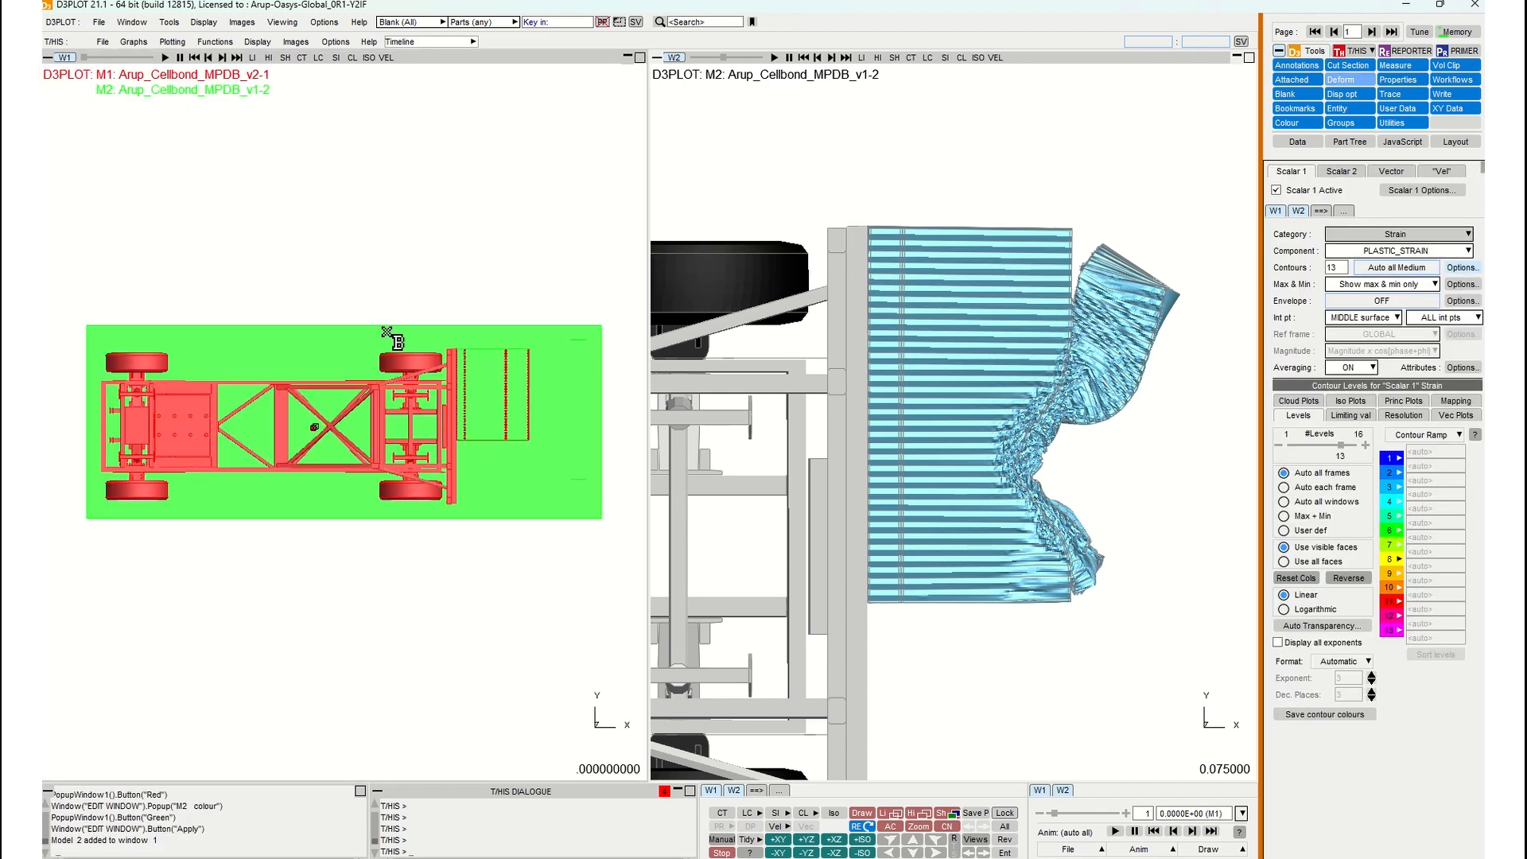
Turn the overlaid models to an angled side view of the barrier front and set the window layout to 1 x 1.
drag(496, 368, 443, 436)
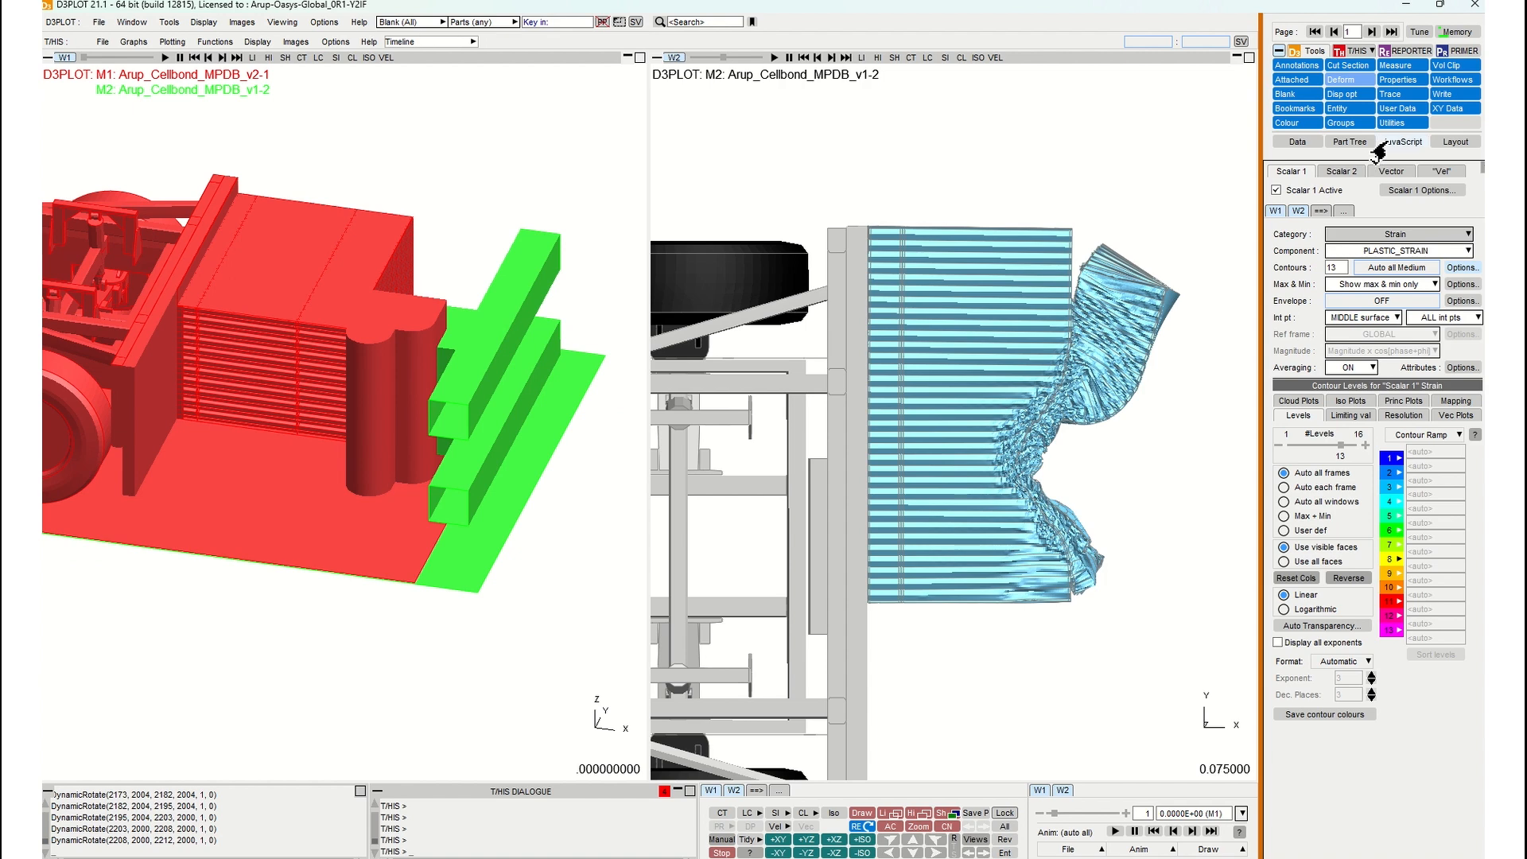
click(1449, 142)
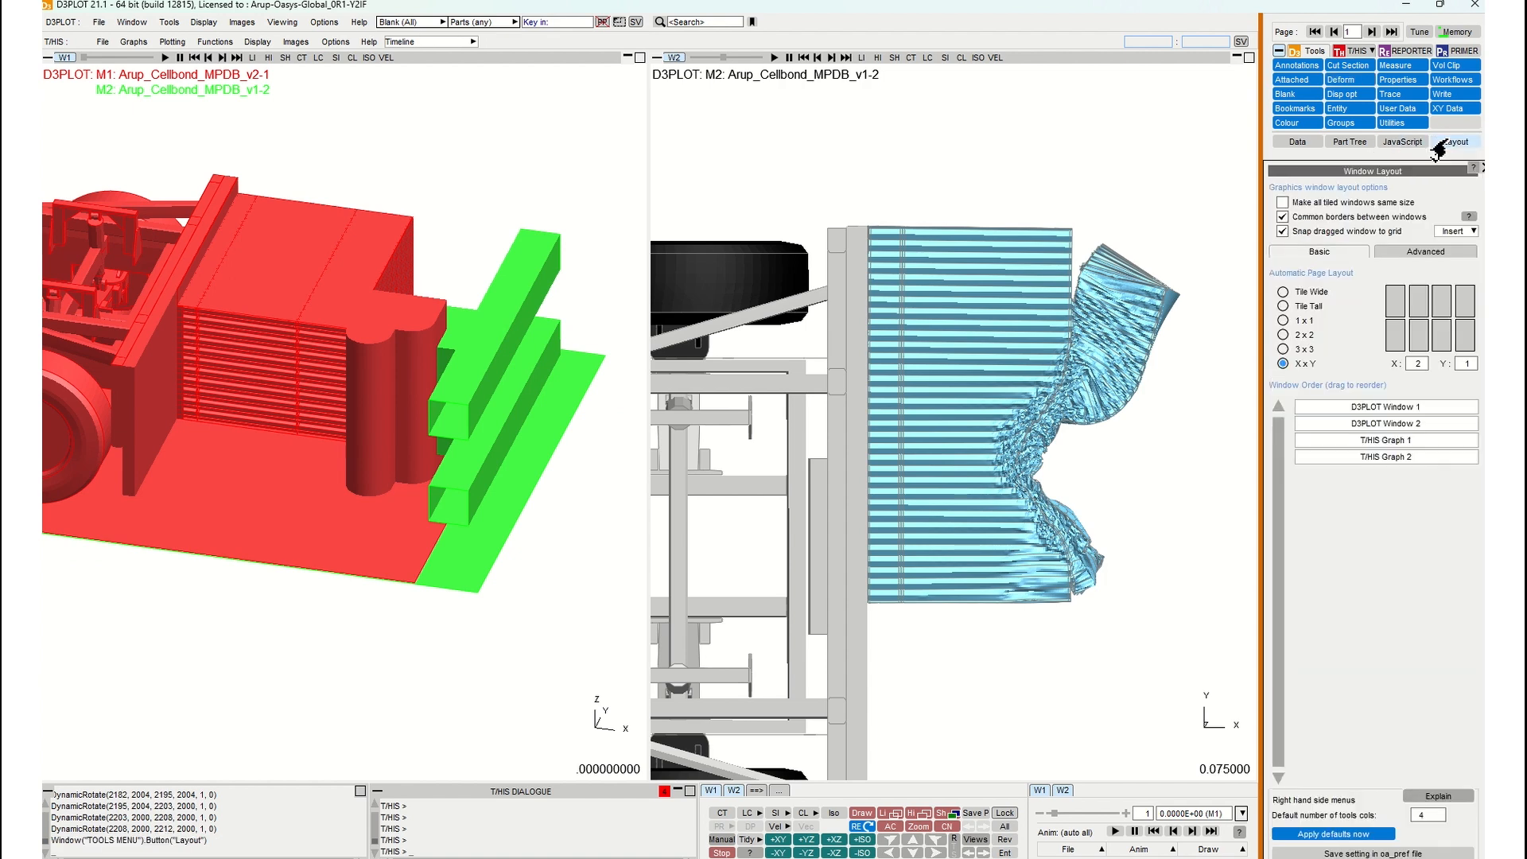
click(1282, 321)
mouse_move(759, 301)
mouse_down()
mouse_move(771, 307)
mouse_move(736, 342)
mouse_move(740, 278)
mouse_up()
Step back and forth through the states to compare the red and green overlaid models during the impact.
key(Right)
key(Right)
key(Right)
key(Right)
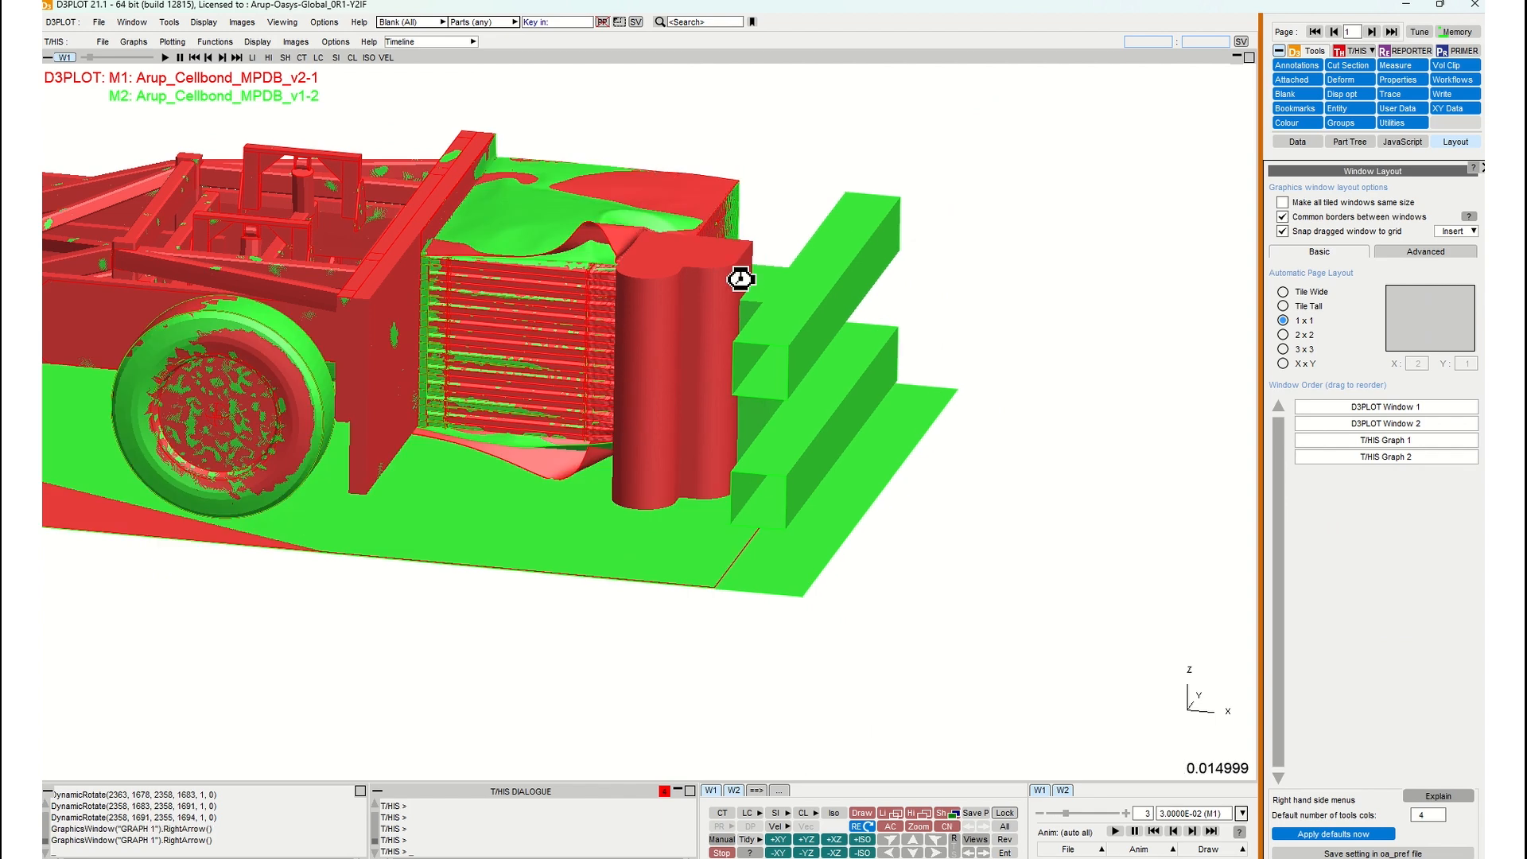
key(Right)
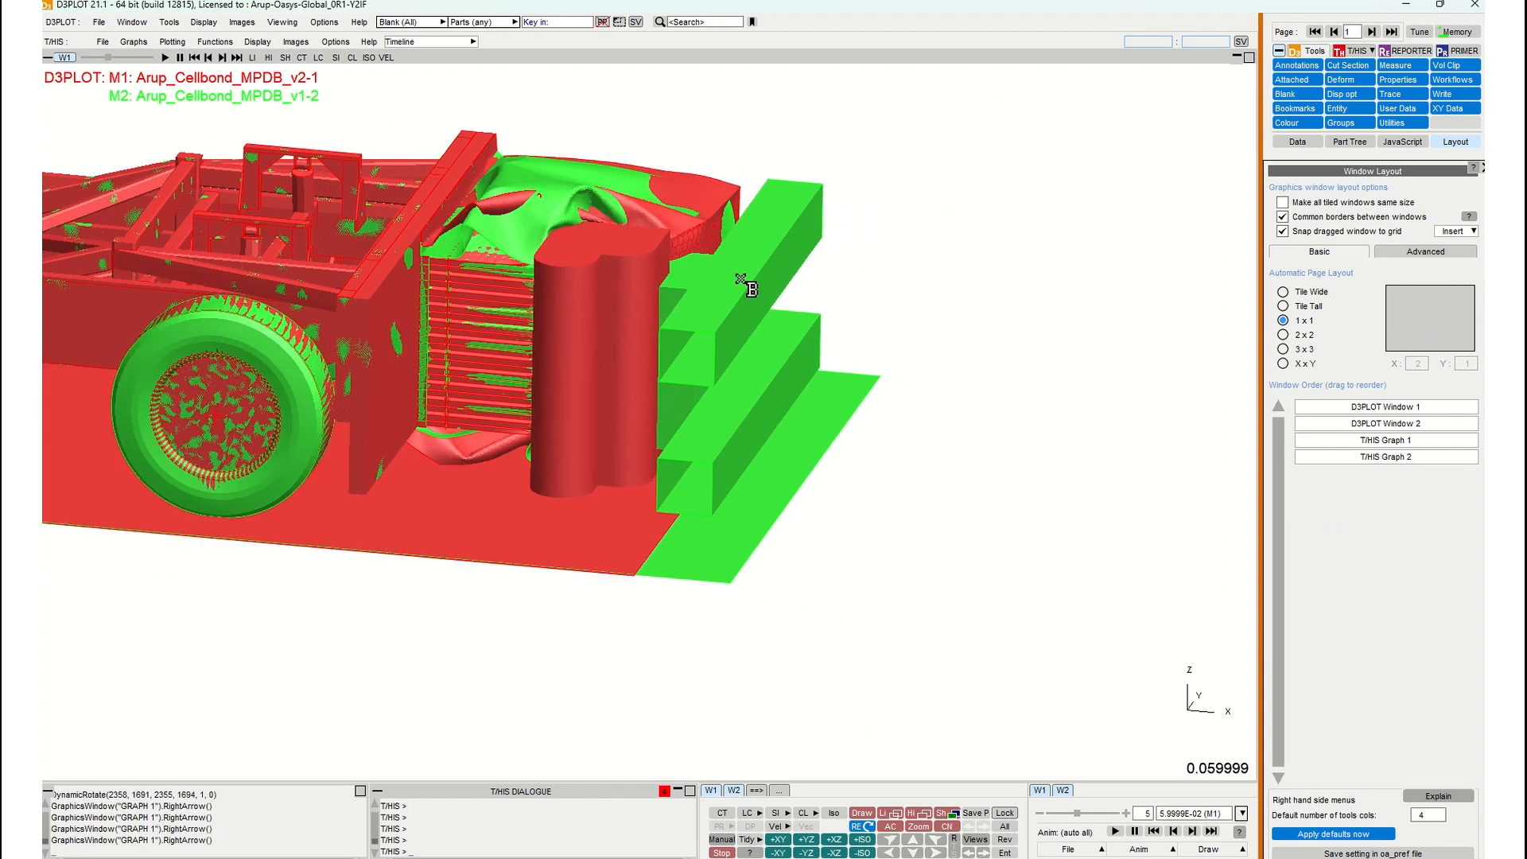
key(Right)
key(Left)
key(Left)
key(Left)
key(Right)
key(Right)
key(Right)
key(Left)
key(Left)
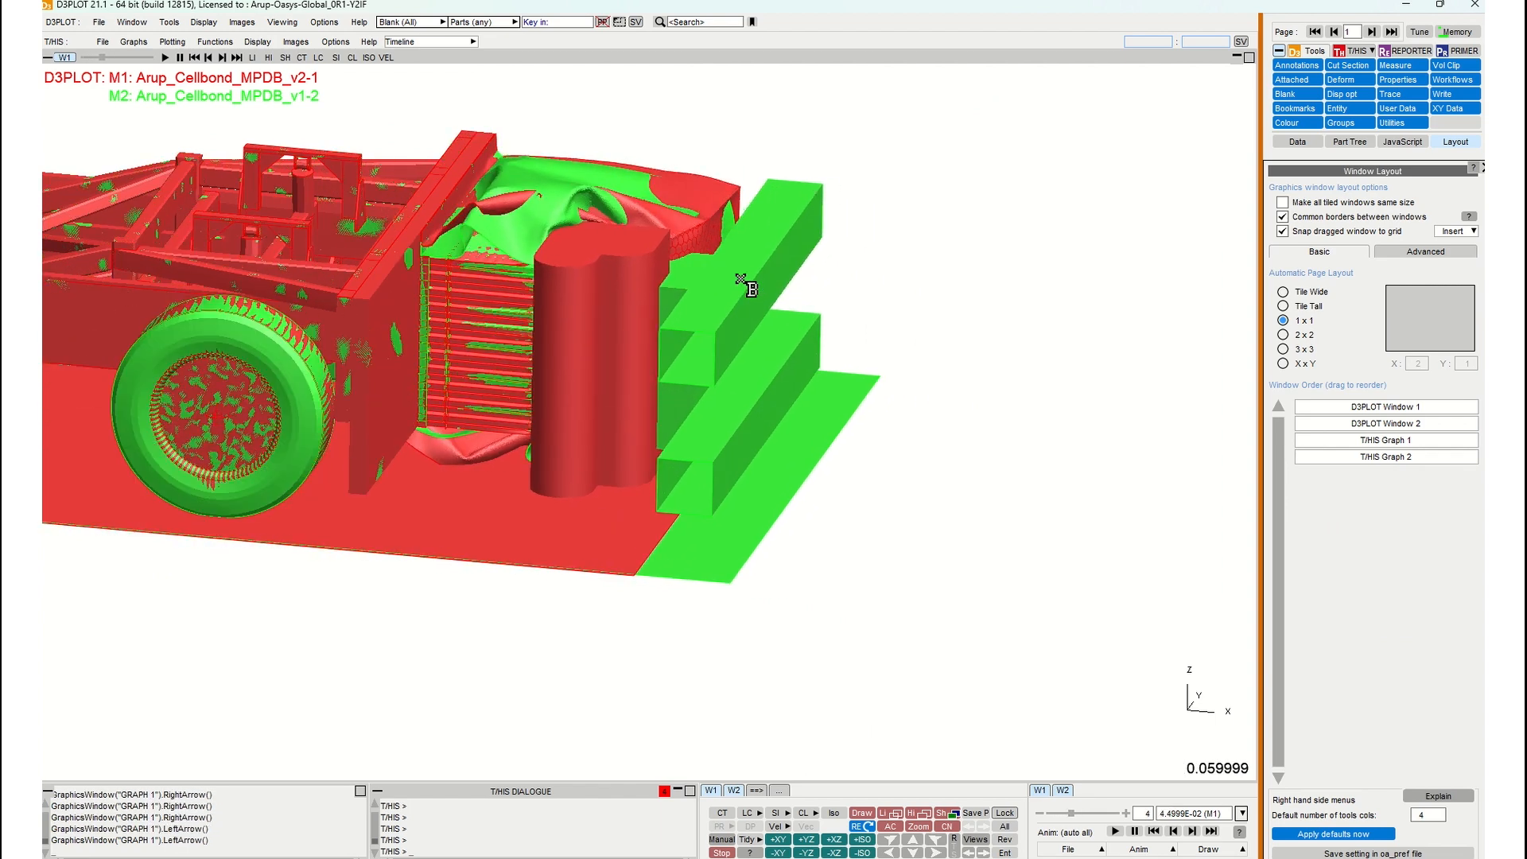
key(Left)
key(Left)
key(Left)
key(Right)
key(Right)
key(Right)
key(Left)
key(Left)
key(Right)
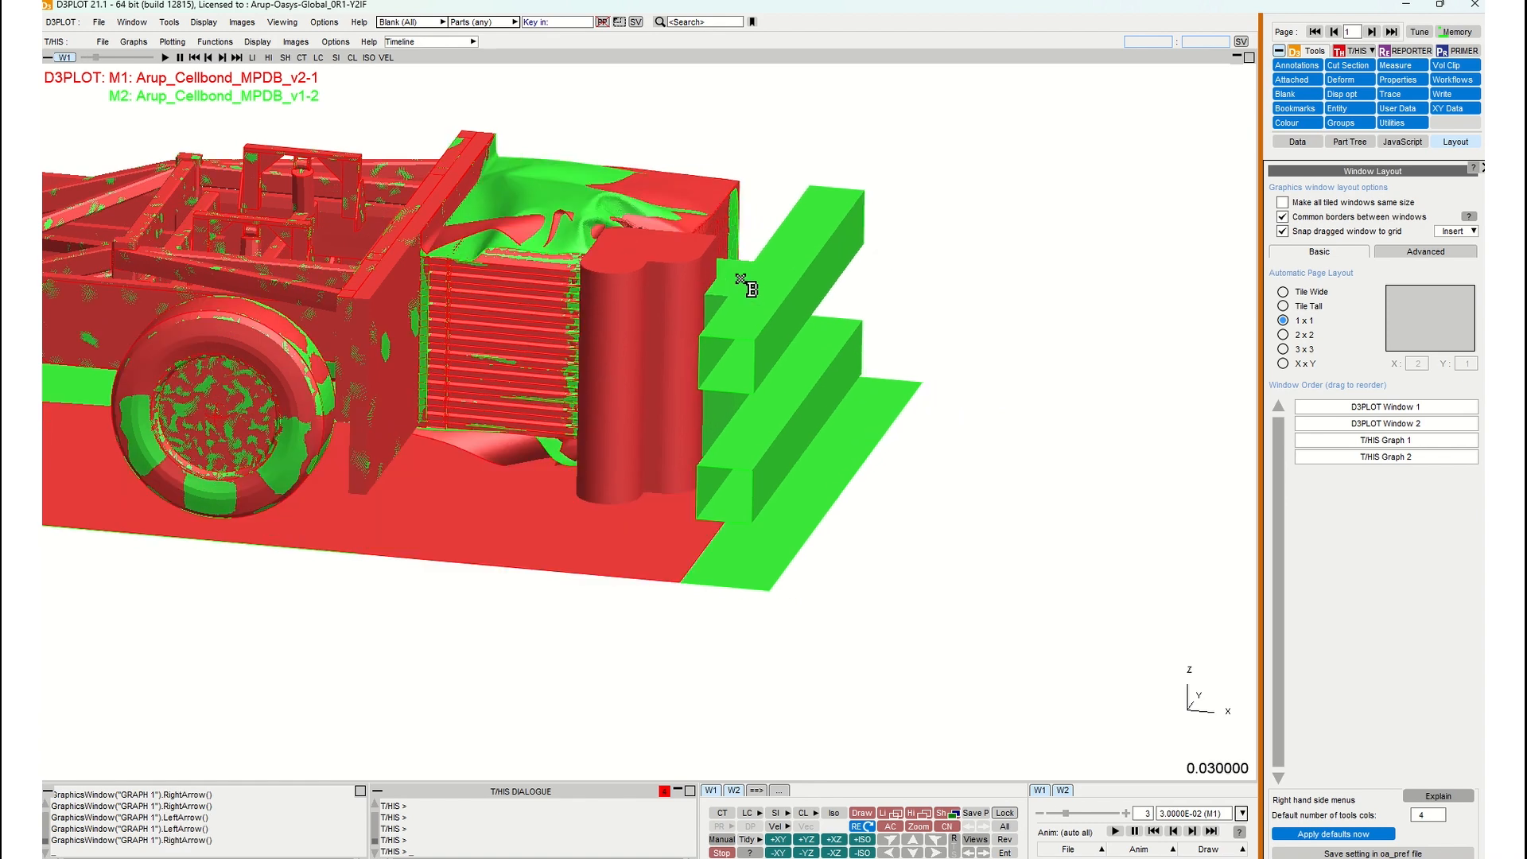
key(Right)
Blank the impactors and outer cladding in the overlaid window and enlarge the honeycomb barriers.
drag(646, 388, 690, 310)
click(568, 258)
scroll(569, 259, up, 4)
Step through the states of the overlaid honeycomb barriers to examine where their crush differs.
key(Left)
key(Left)
key(Left)
key(Right)
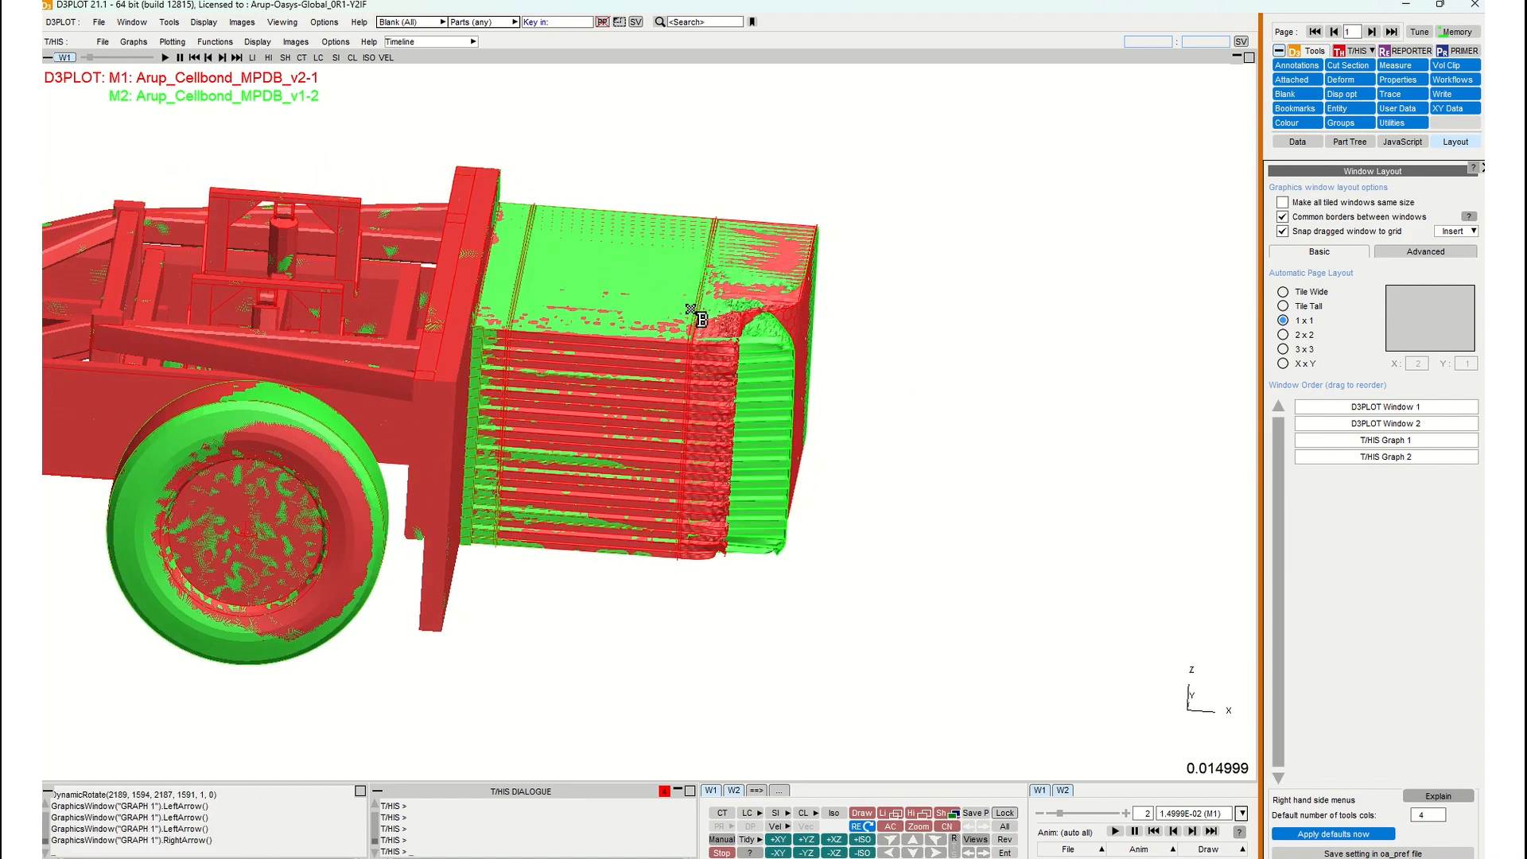
key(Right)
key(Right)
key(Right)
key(Right)
key(Left)
key(Left)
key(Left)
key(Right)
key(Right)
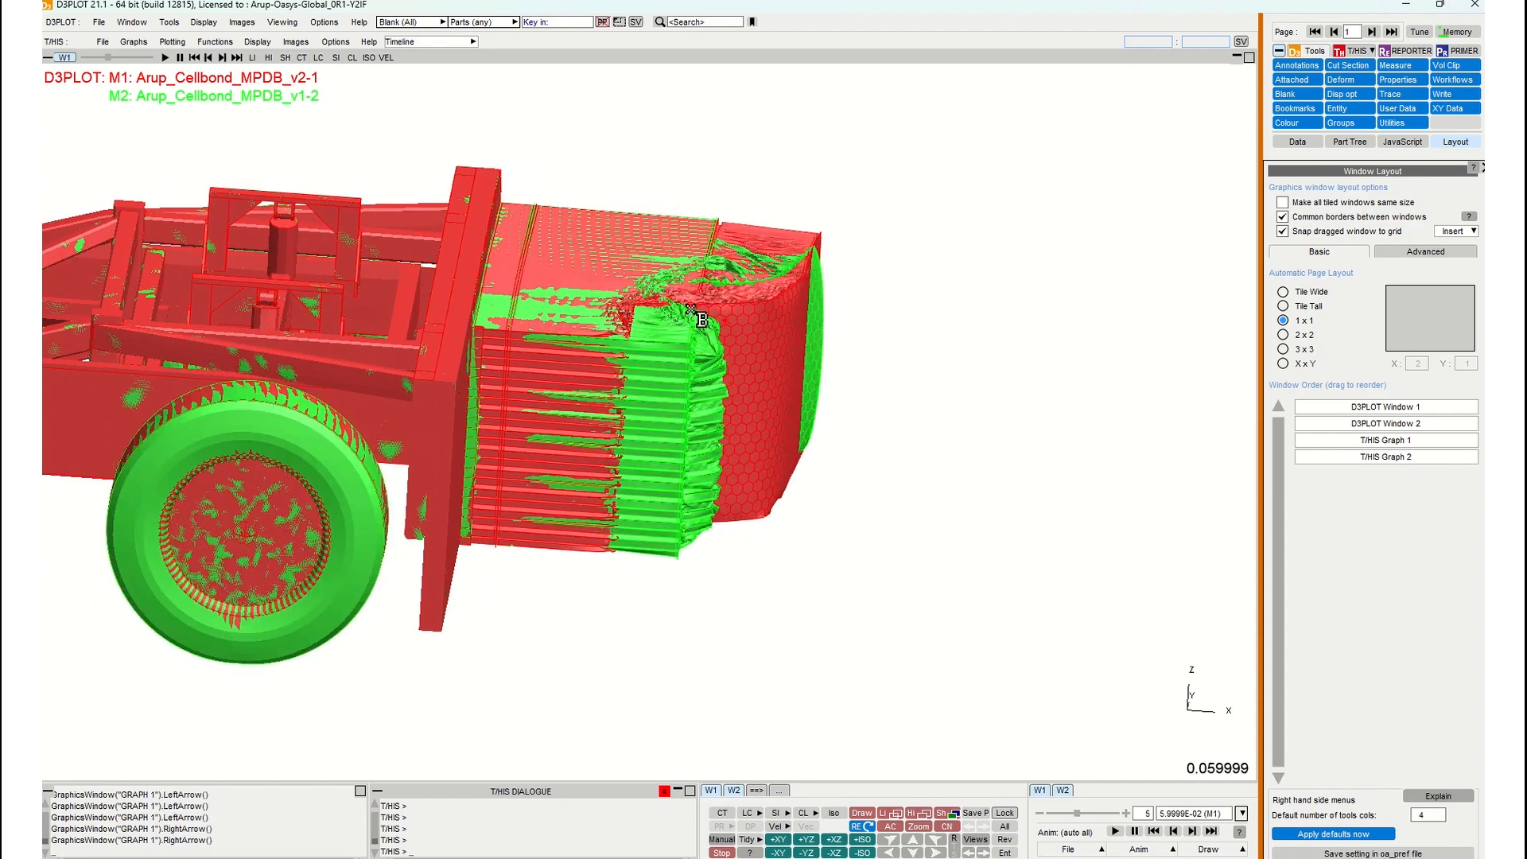
key(Left)
key(Right)
key(Right)
key(Right)
shift+drag(690, 310, 649, 326)
key(Right)
key(Right)
key(Left)
key(Left)
key(Left)
Turn the overlaid honeycomb barriers to an angled side view and define the cut section by the Constant Z method.
shift+drag(649, 327, 809, 308)
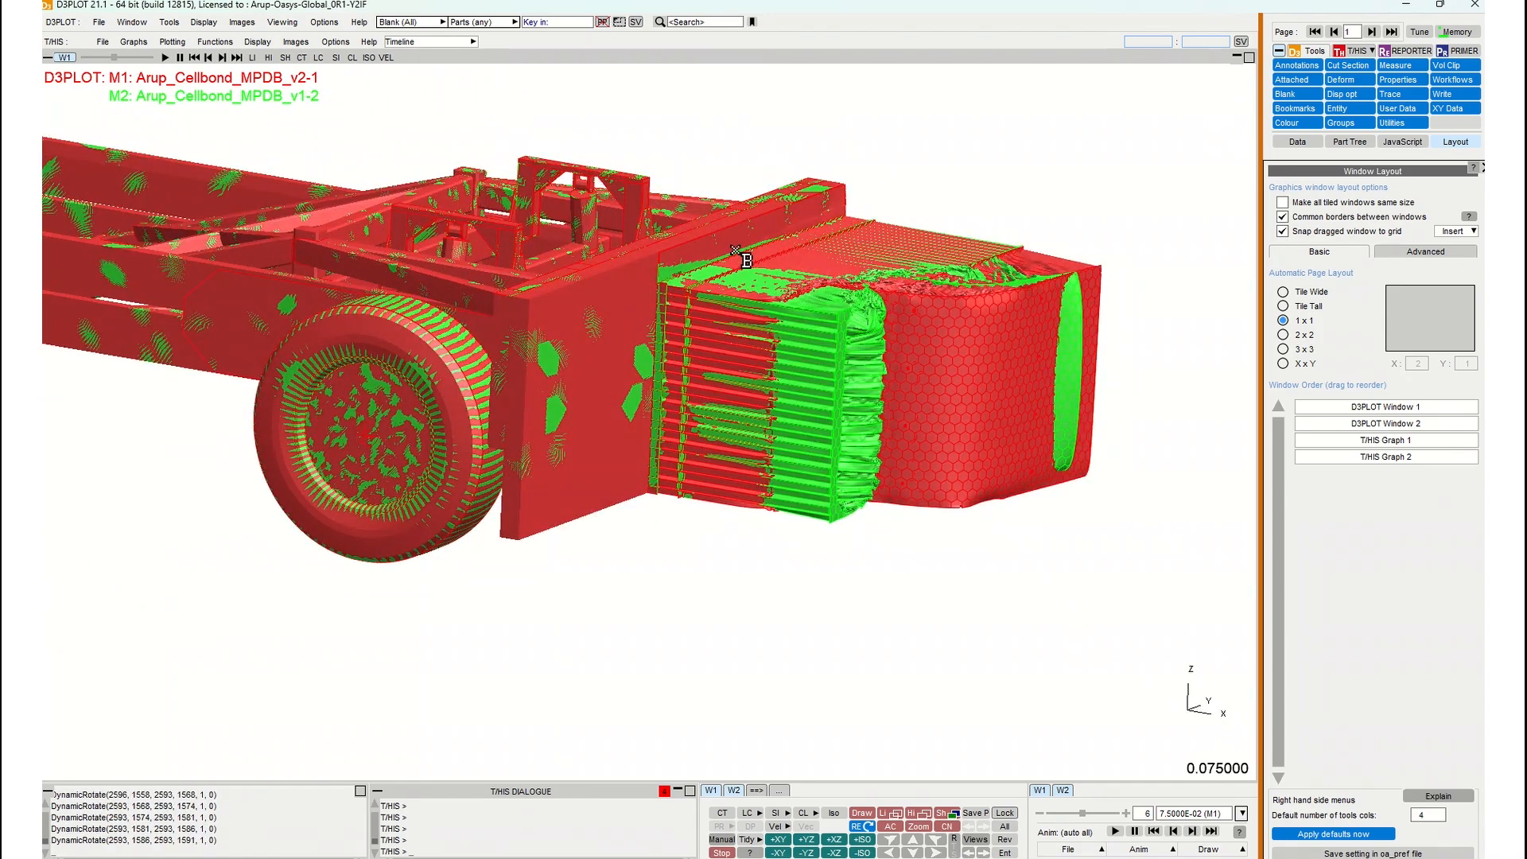
shift+middle_drag(872, 266, 696, 269)
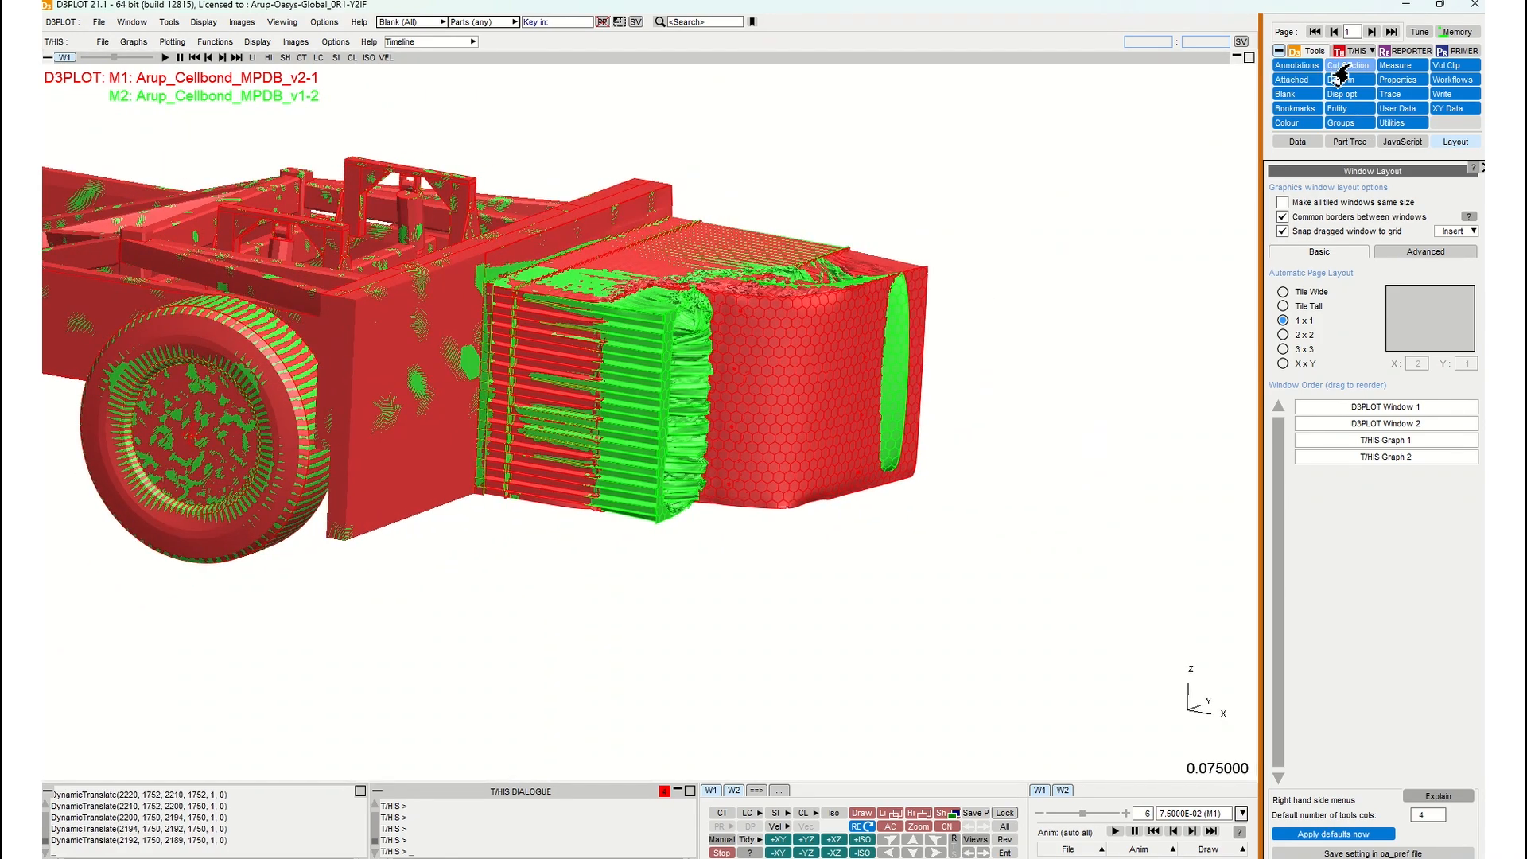
click(1343, 67)
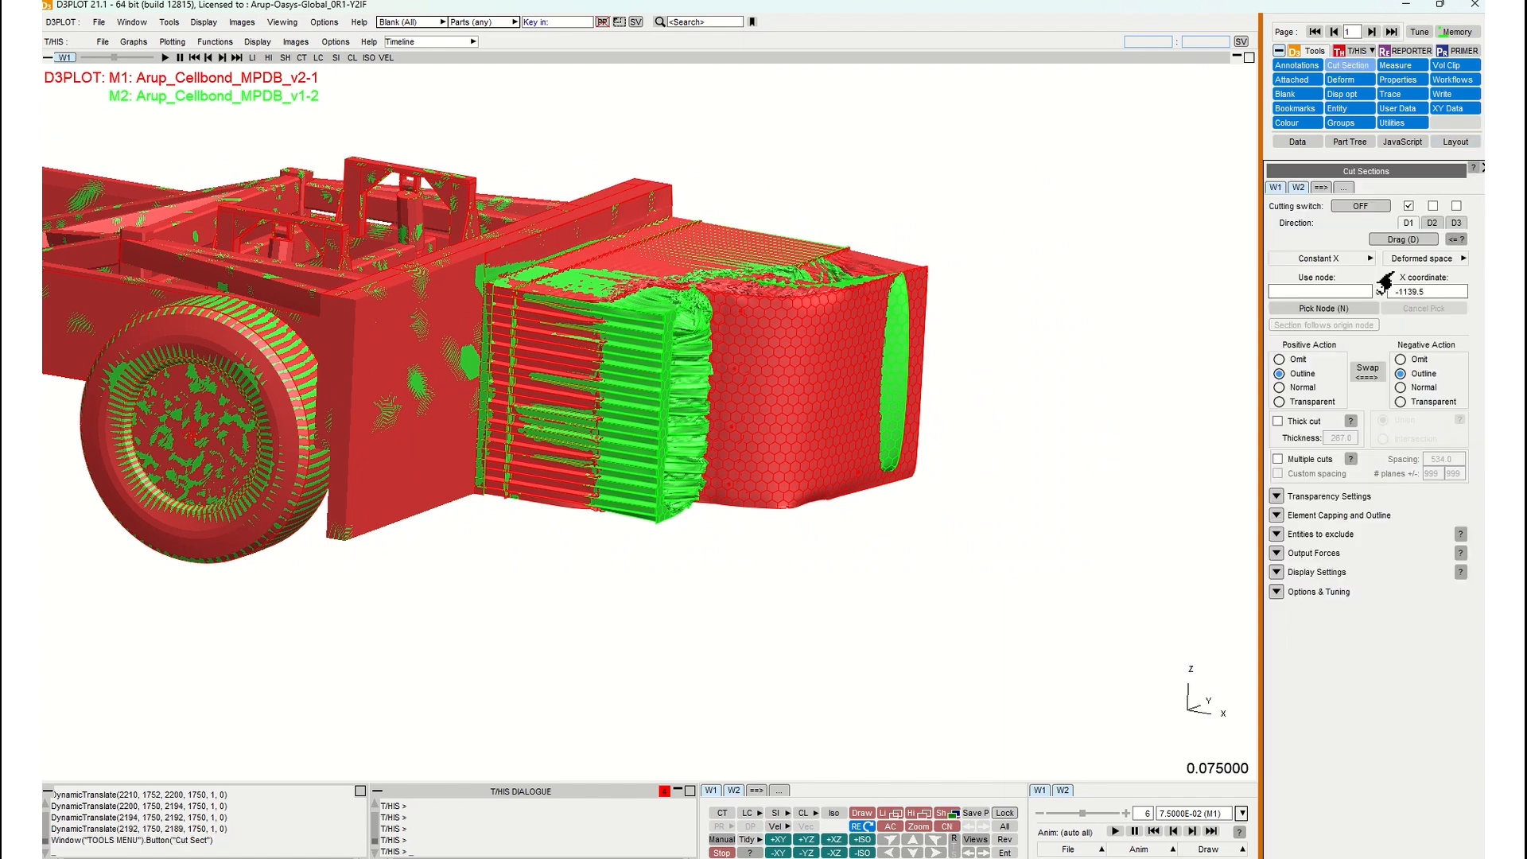
click(1346, 260)
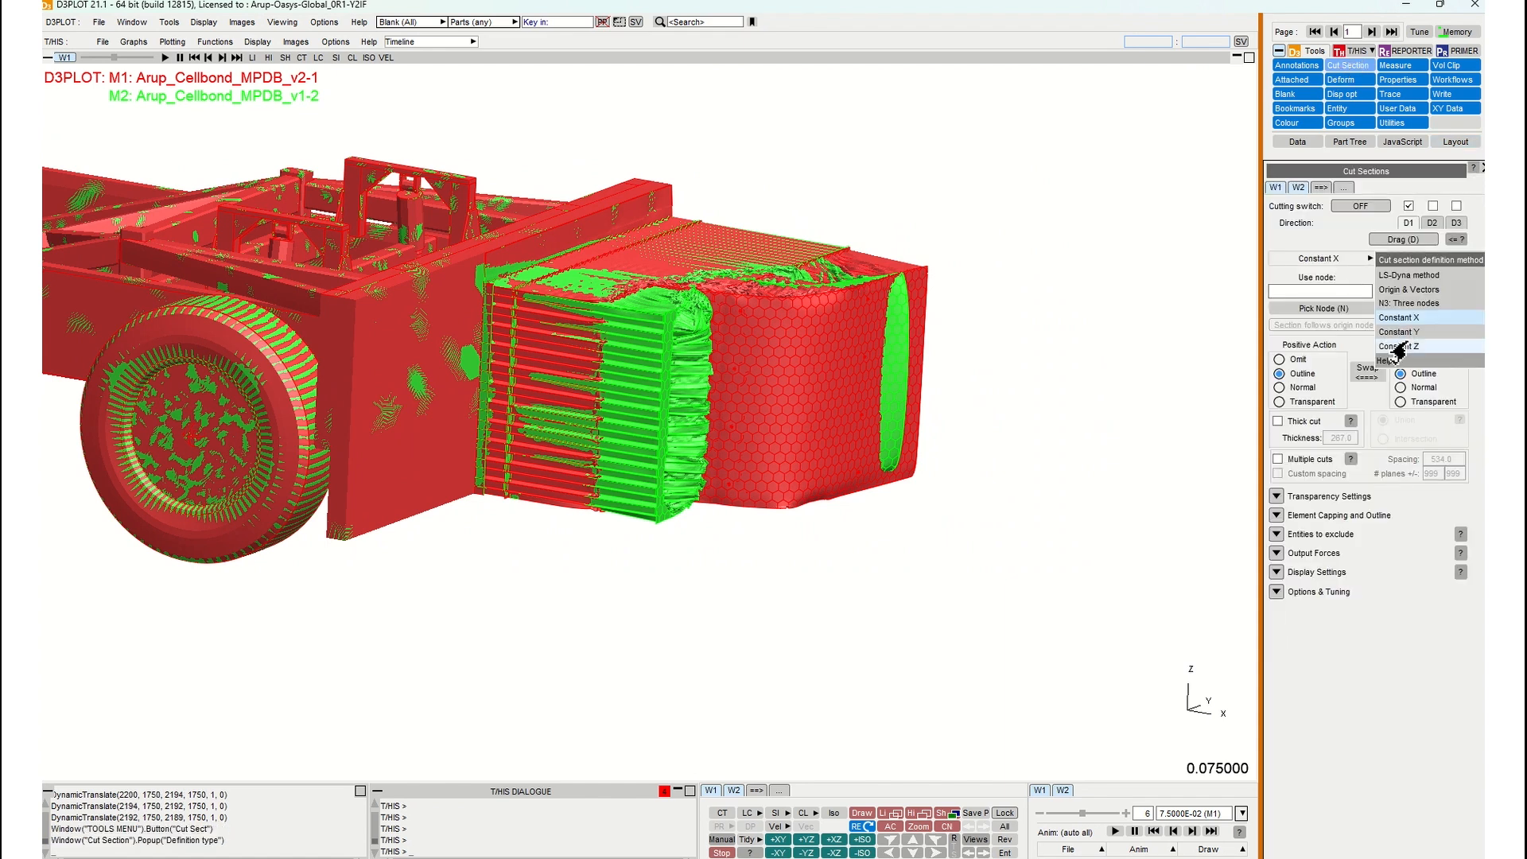
click(1396, 348)
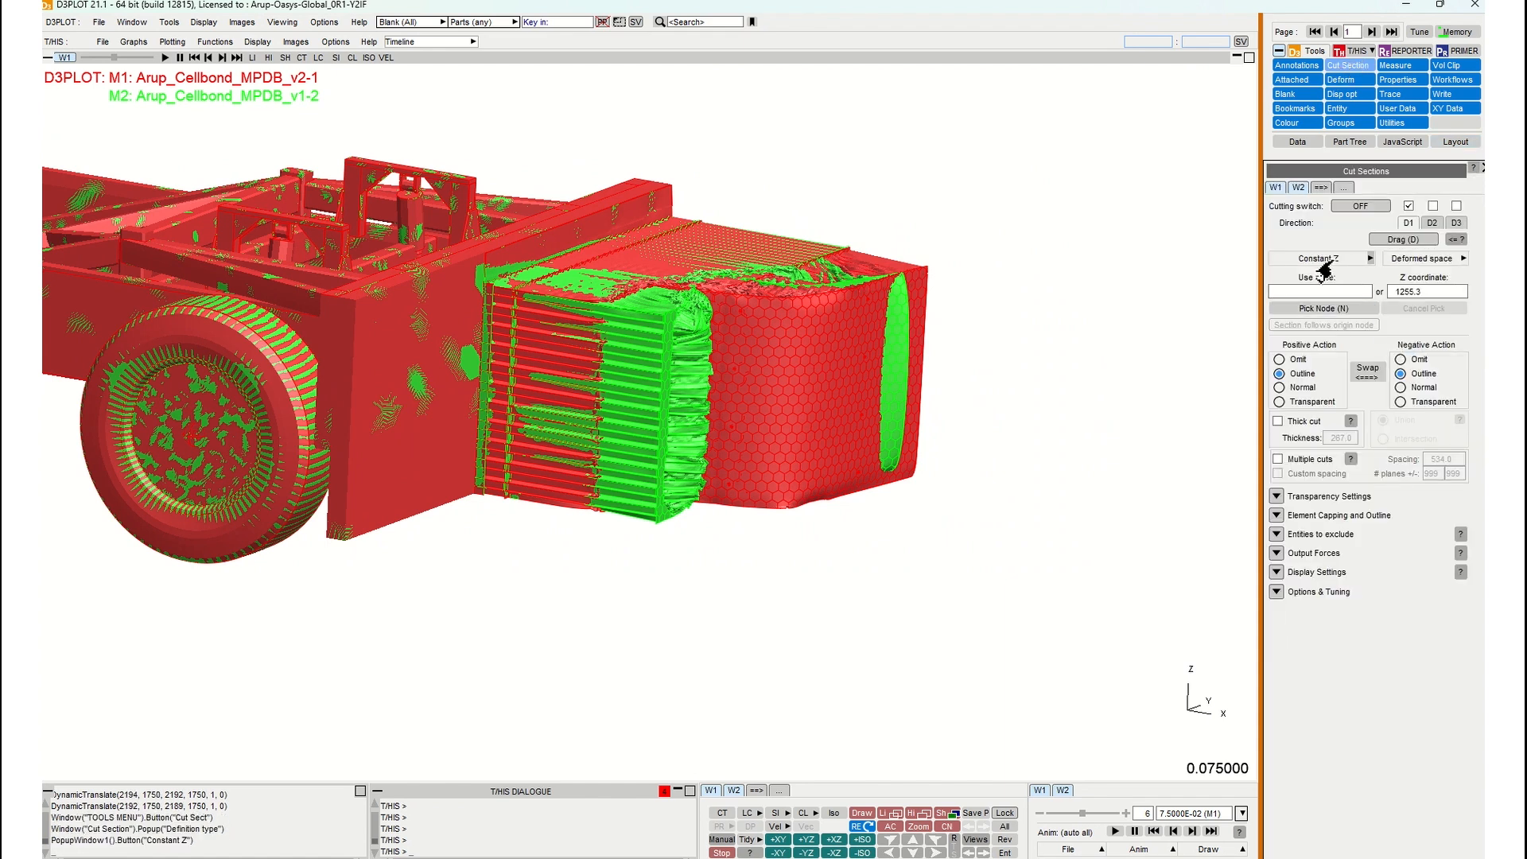
Place the cut section through node 903974, picked about halfway up the rear of the honeycomb barrier.
click(1327, 308)
shift+drag(627, 351, 712, 338)
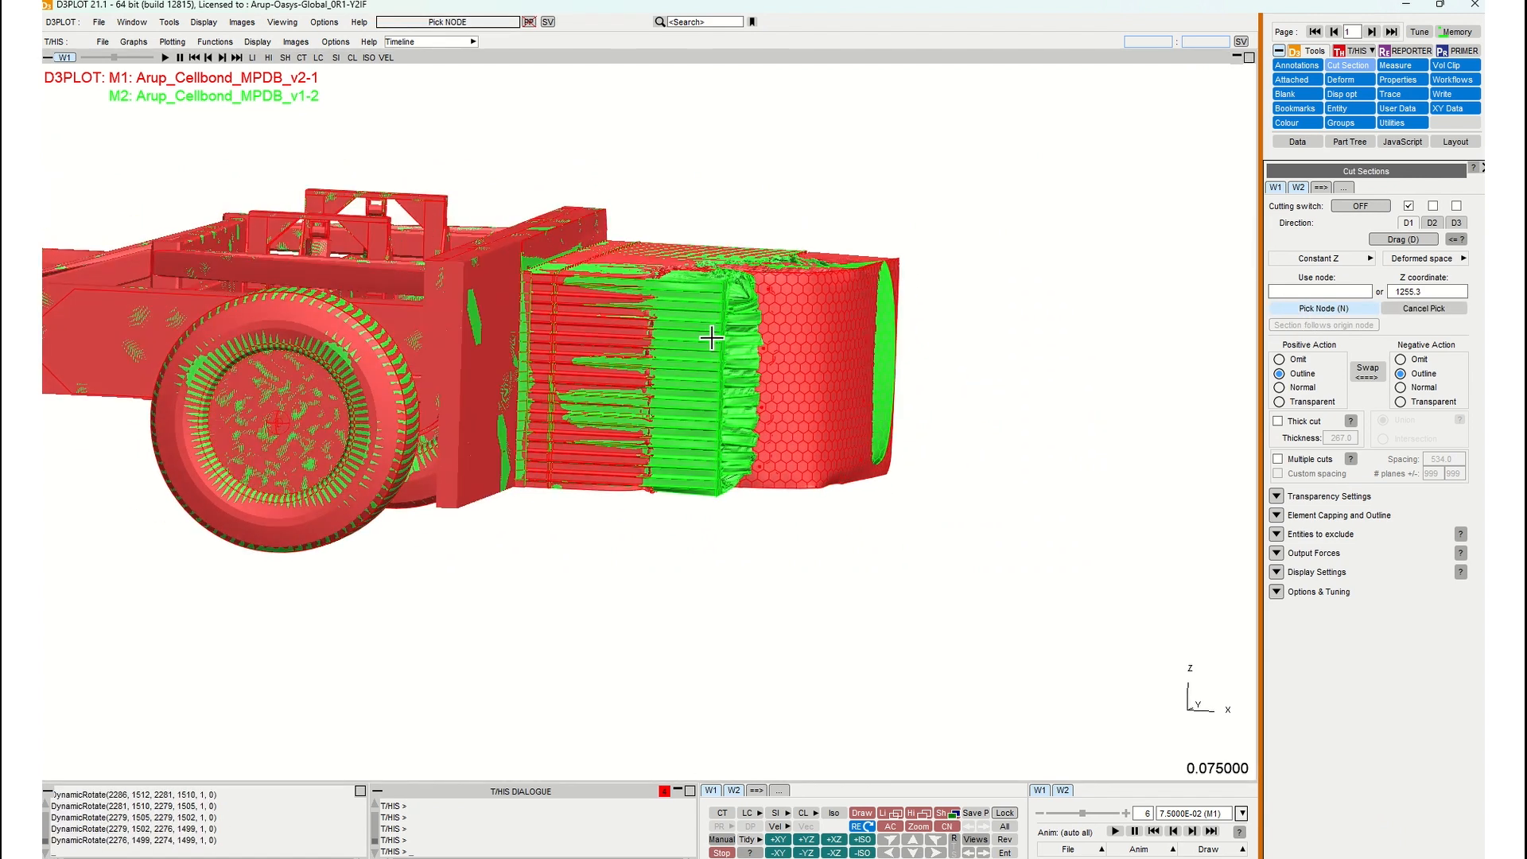
click(651, 377)
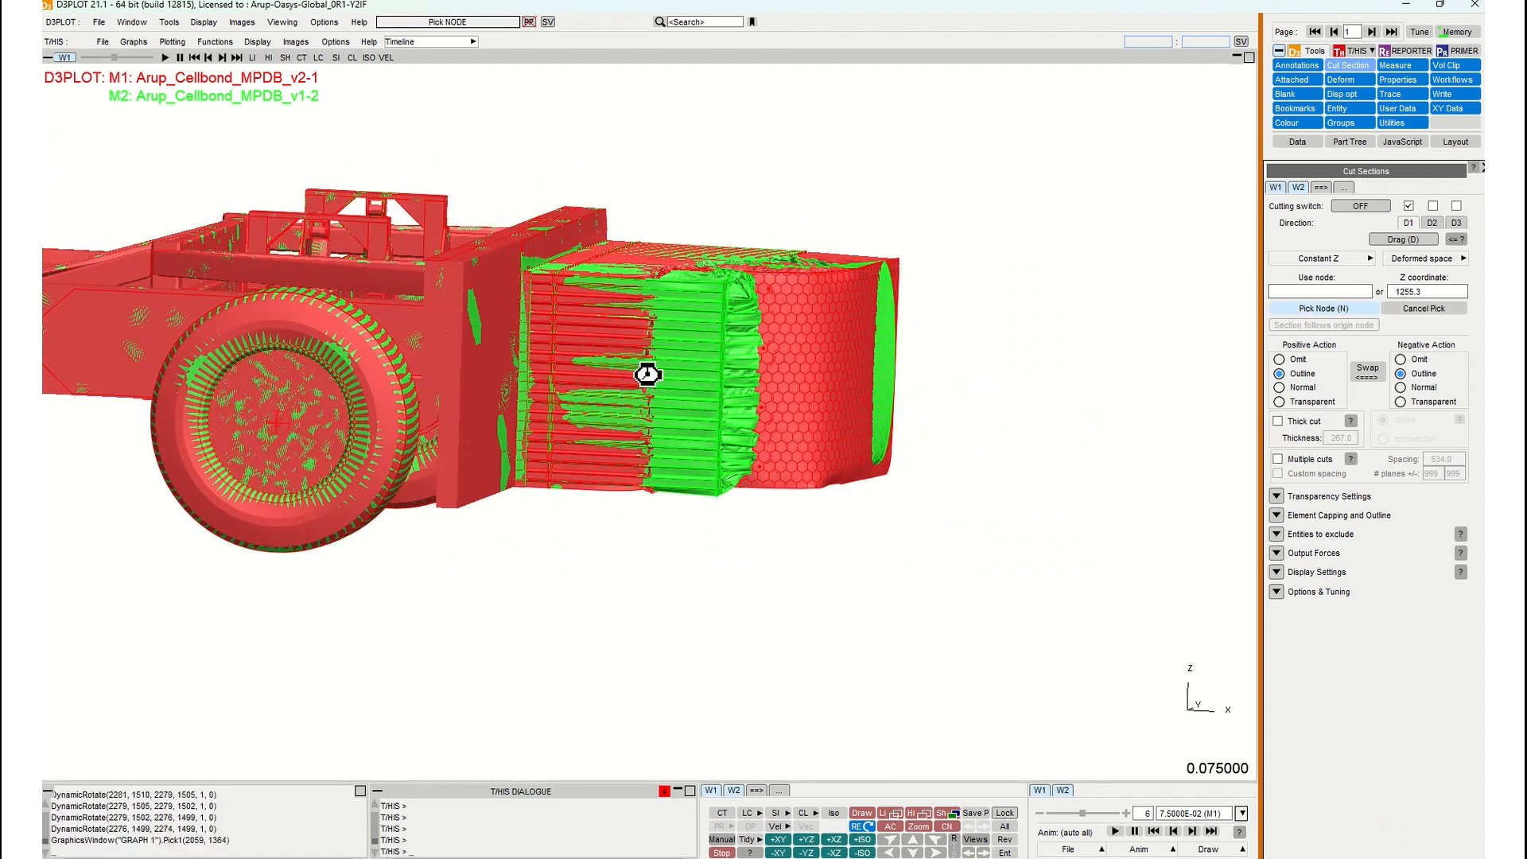
shift+drag(664, 354, 521, 372)
click(521, 371)
click(523, 369)
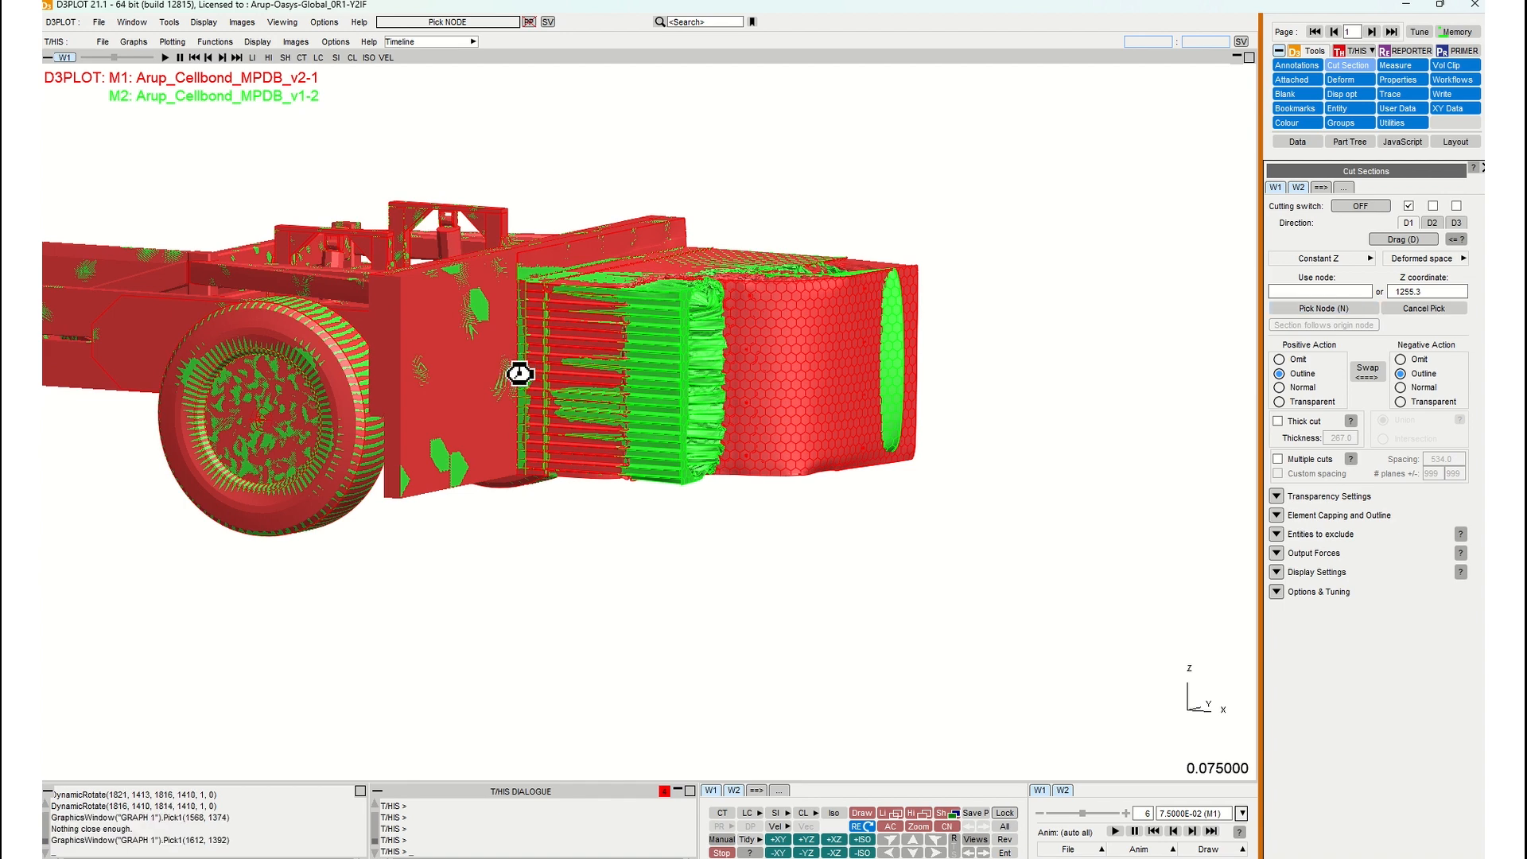
mouse_move(735, 370)
shift+mouse_down()
mouse_move(778, 351)
mouse_move(738, 382)
shift+mouse_up()
scroll(740, 386, up, 5)
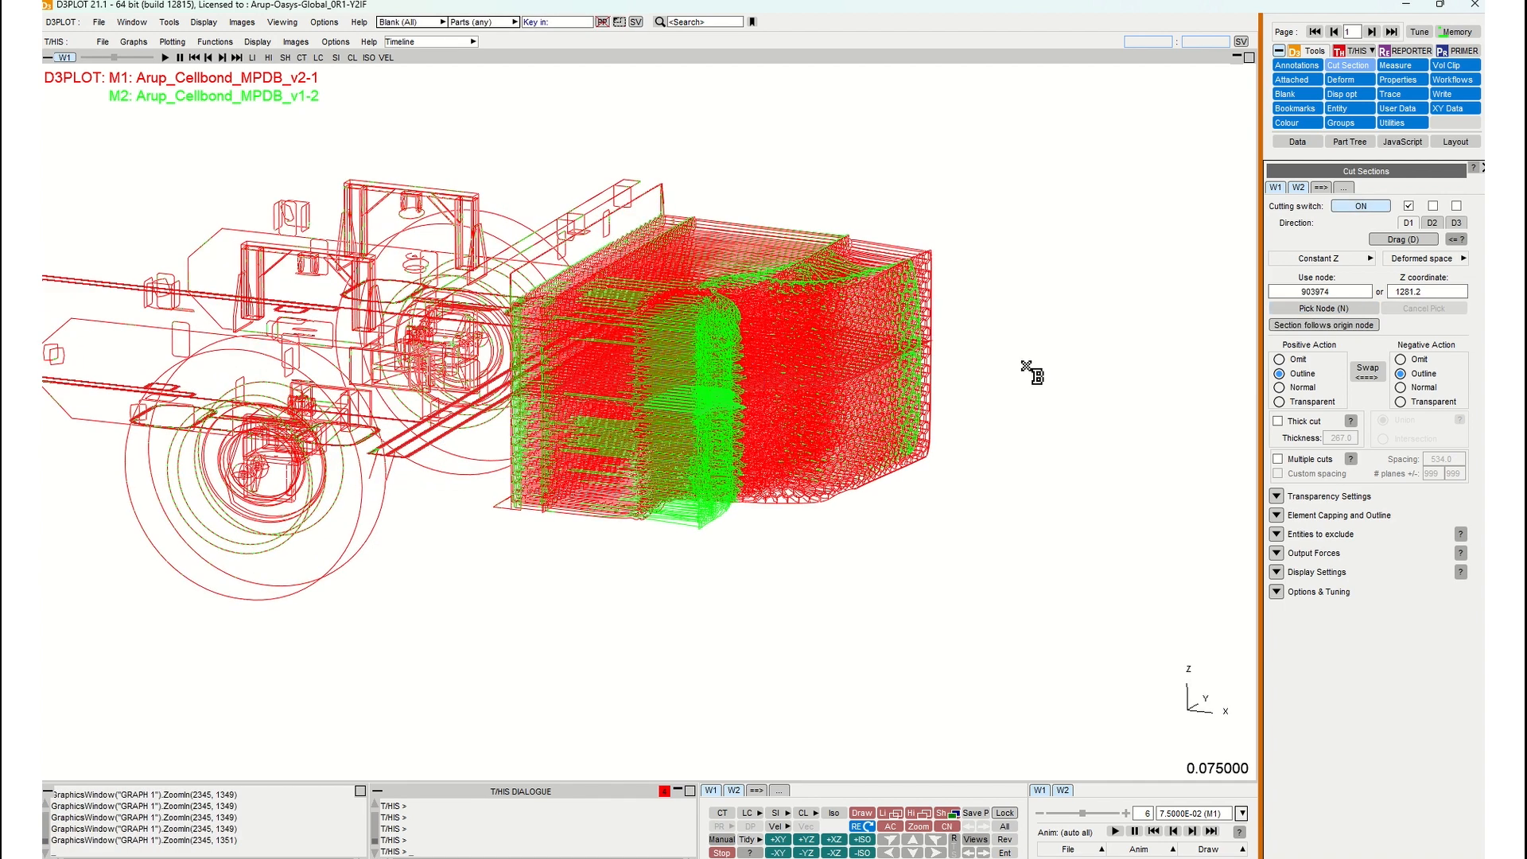
Omit the model on both the positive and negative sides of the cut and show the section from above, enlarged on the barrier.
click(1280, 360)
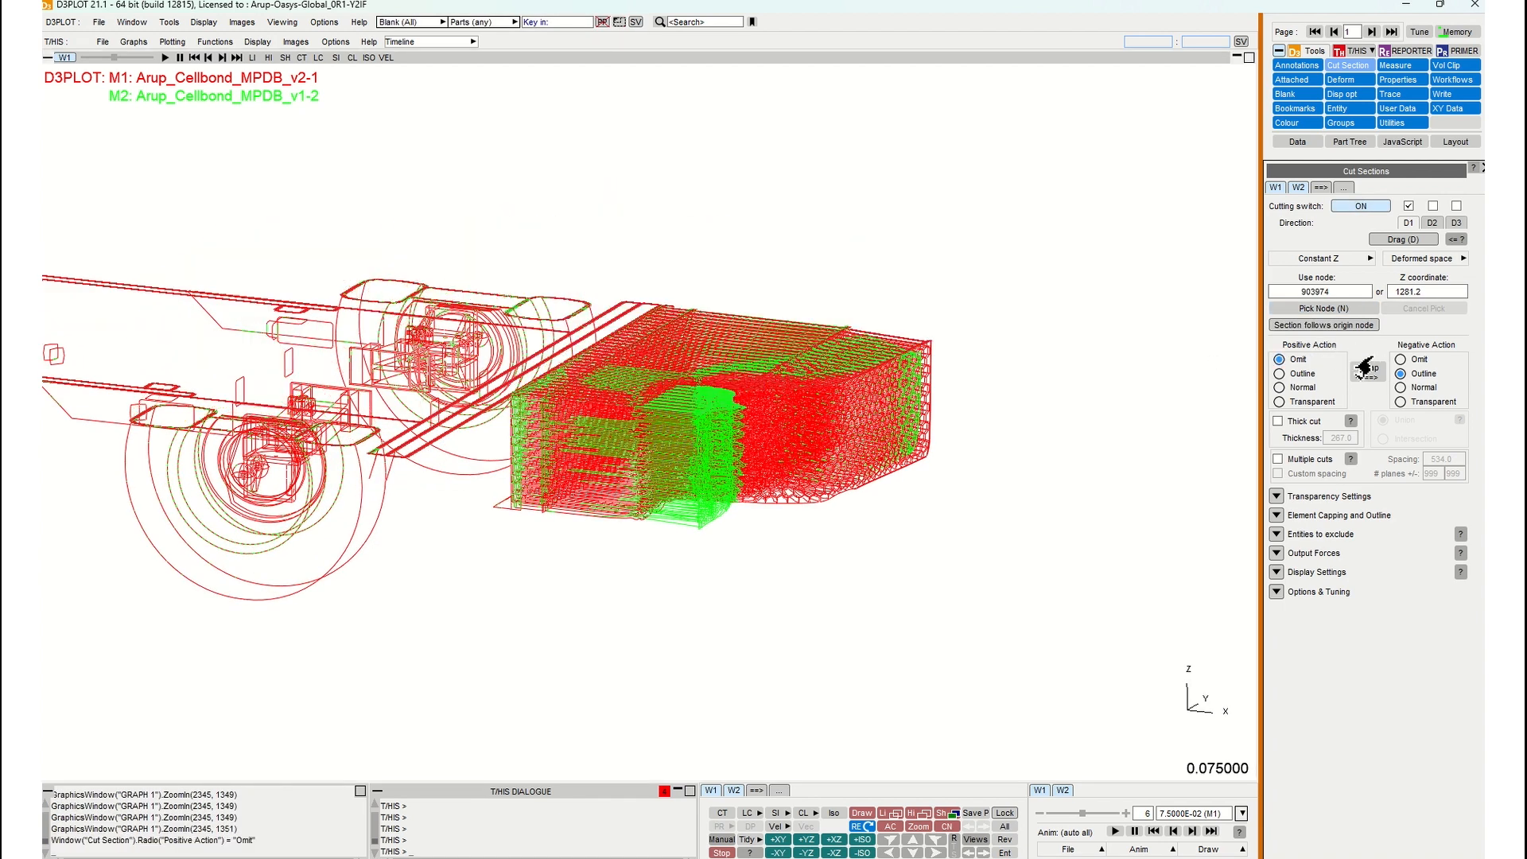
click(1401, 360)
shift+middle_drag(820, 371, 618, 407)
scroll(661, 371, down, 1)
key(F1)
shift+middle_drag(748, 401, 736, 397)
scroll(617, 262, up, 4)
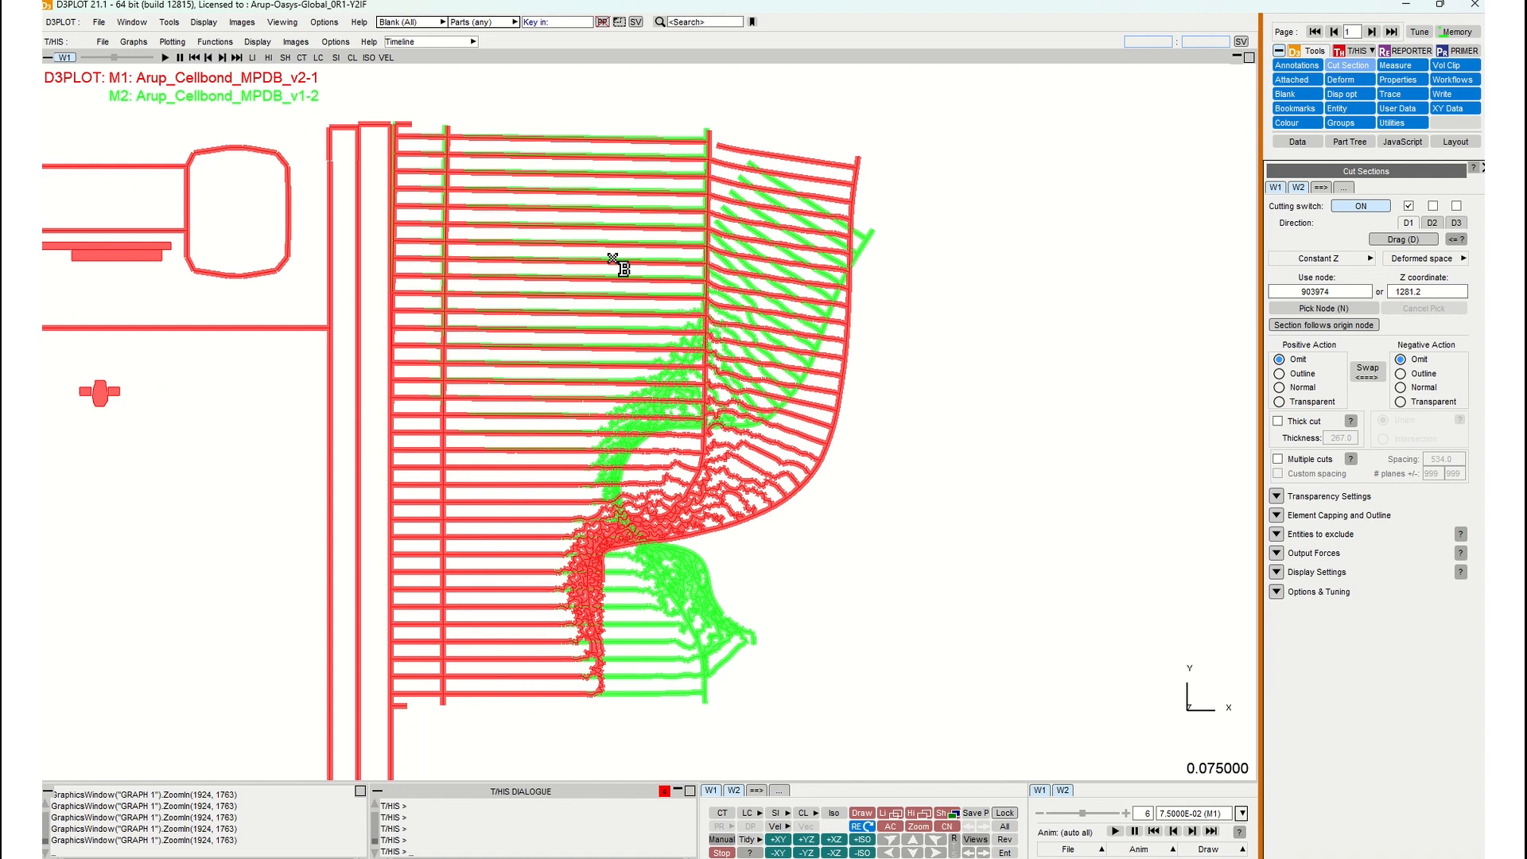
Step back and forth through the states to compare the red and green barrier crush in the horizontal section.
key(Left)
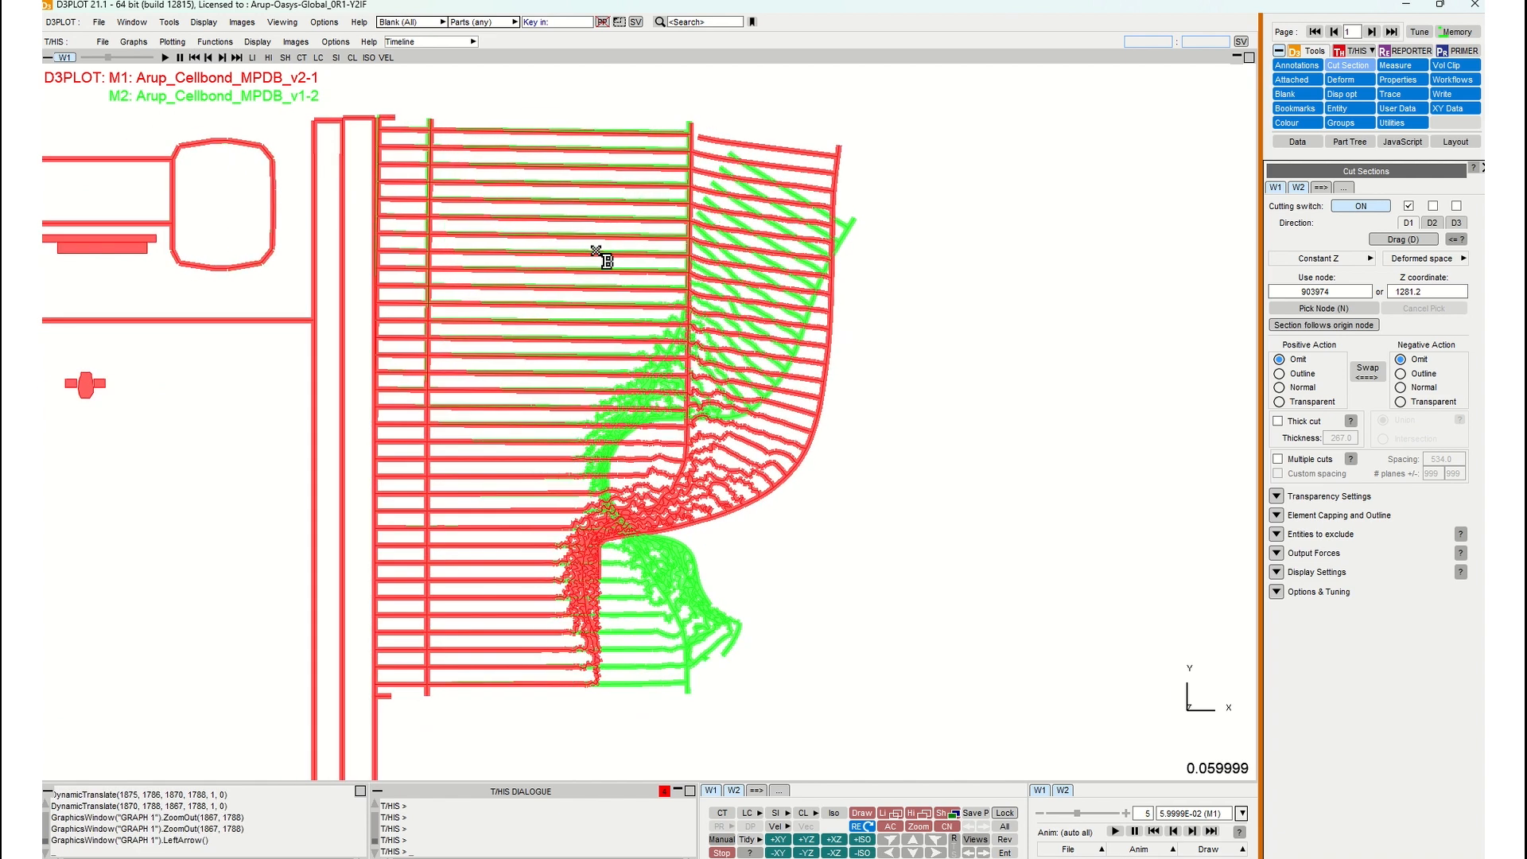
key(Left)
key(Left)
key(Left)
key(Right)
key(Right)
key(Right)
key(Left)
key(Left)
key(Left)
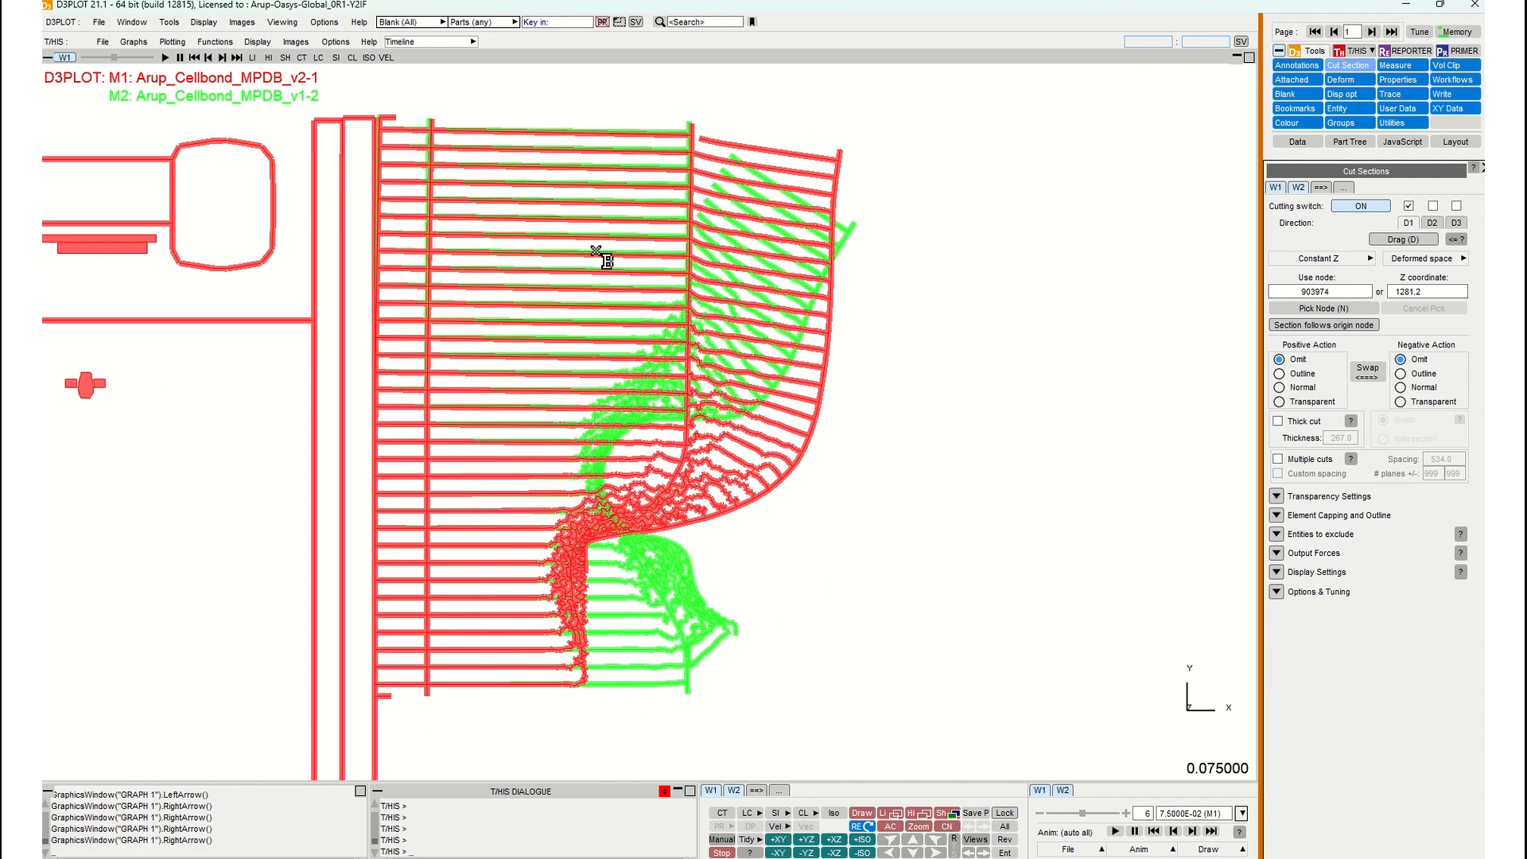
key(Right)
key(Right)
key(Right)
key(Right)
key(Right)
key(Right)
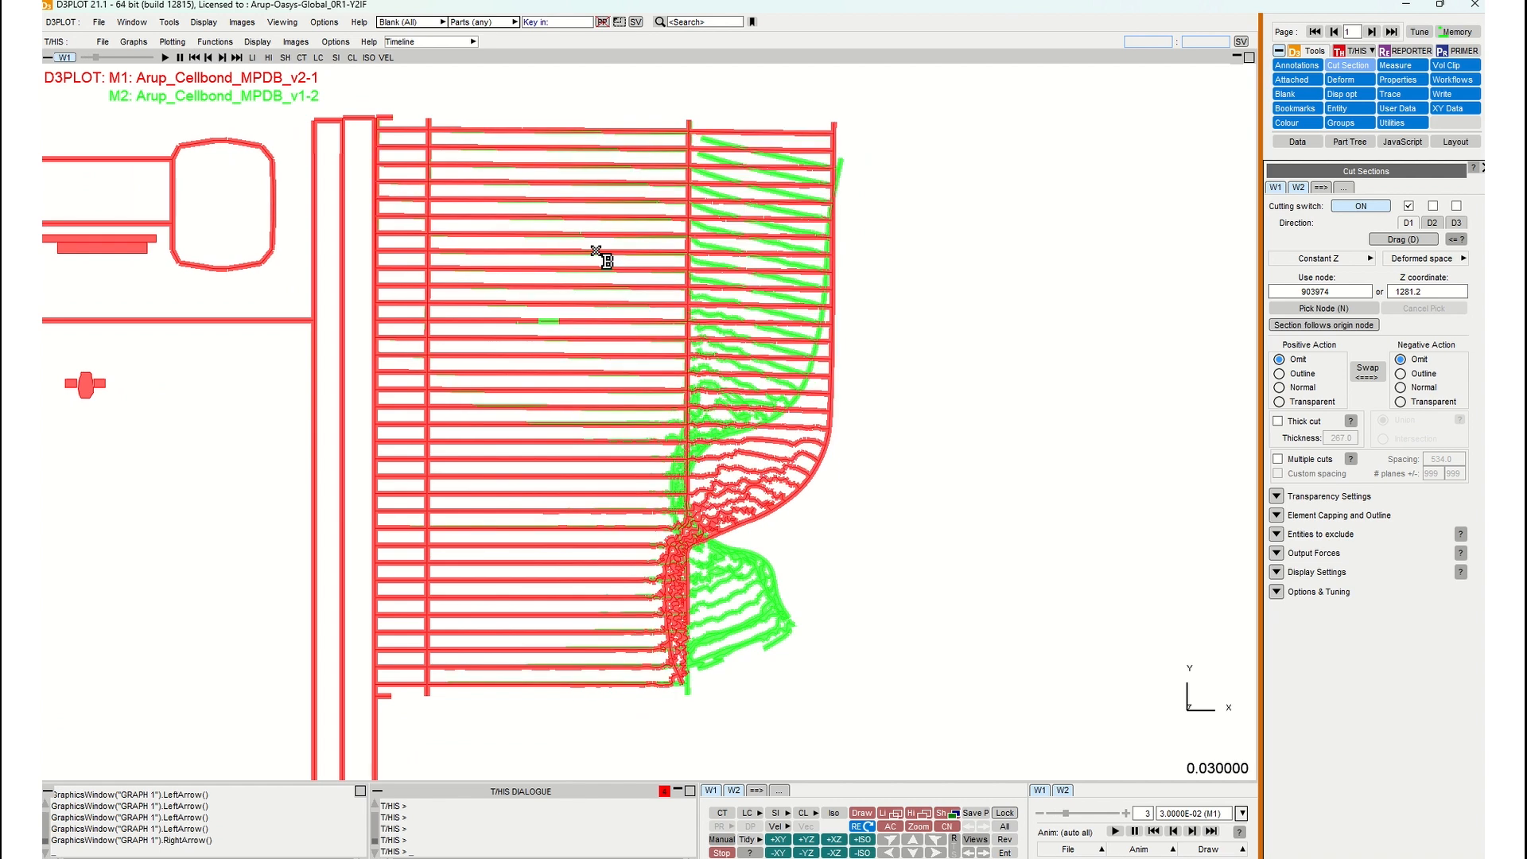
key(Left)
key(Left)
key(Left)
key(Left)
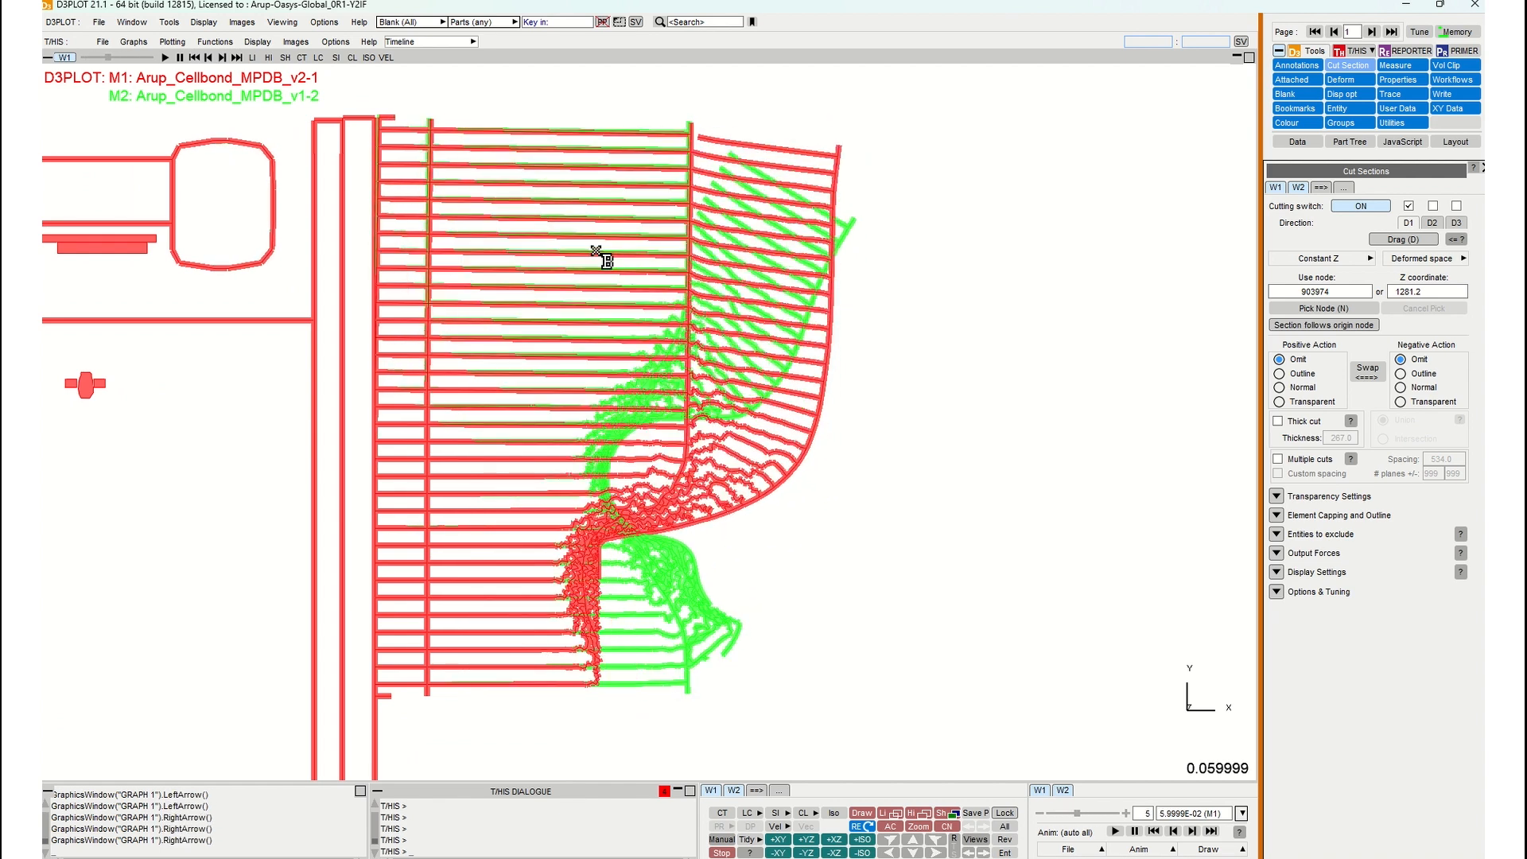
key(Right)
key(Right)
key(Right)
key(Right)
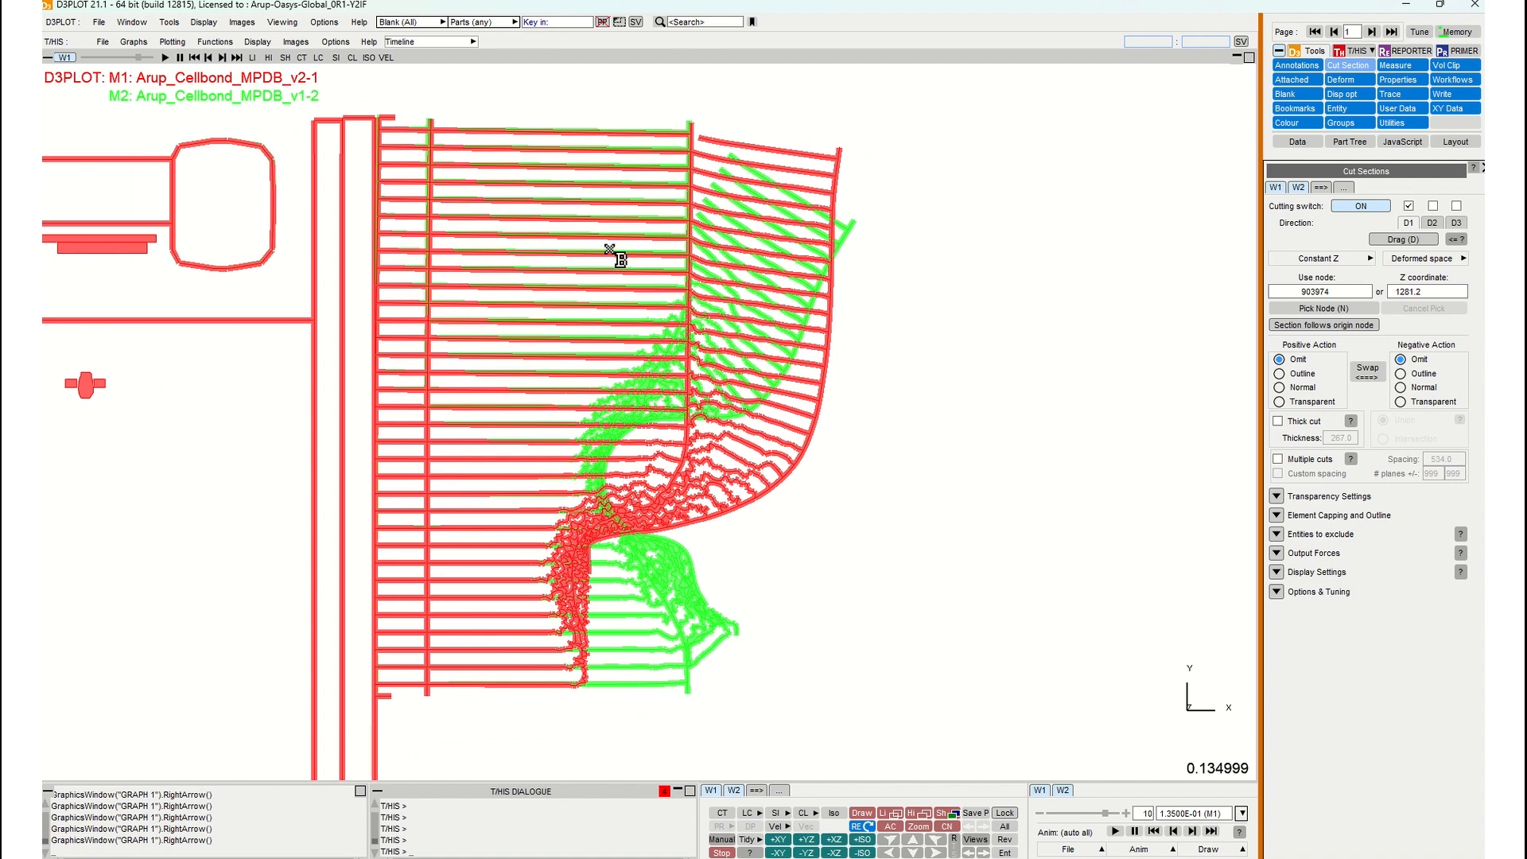
Switch the cut section off and show the full overlaid barriers in an angled front view.
drag(642, 271, 469, 422)
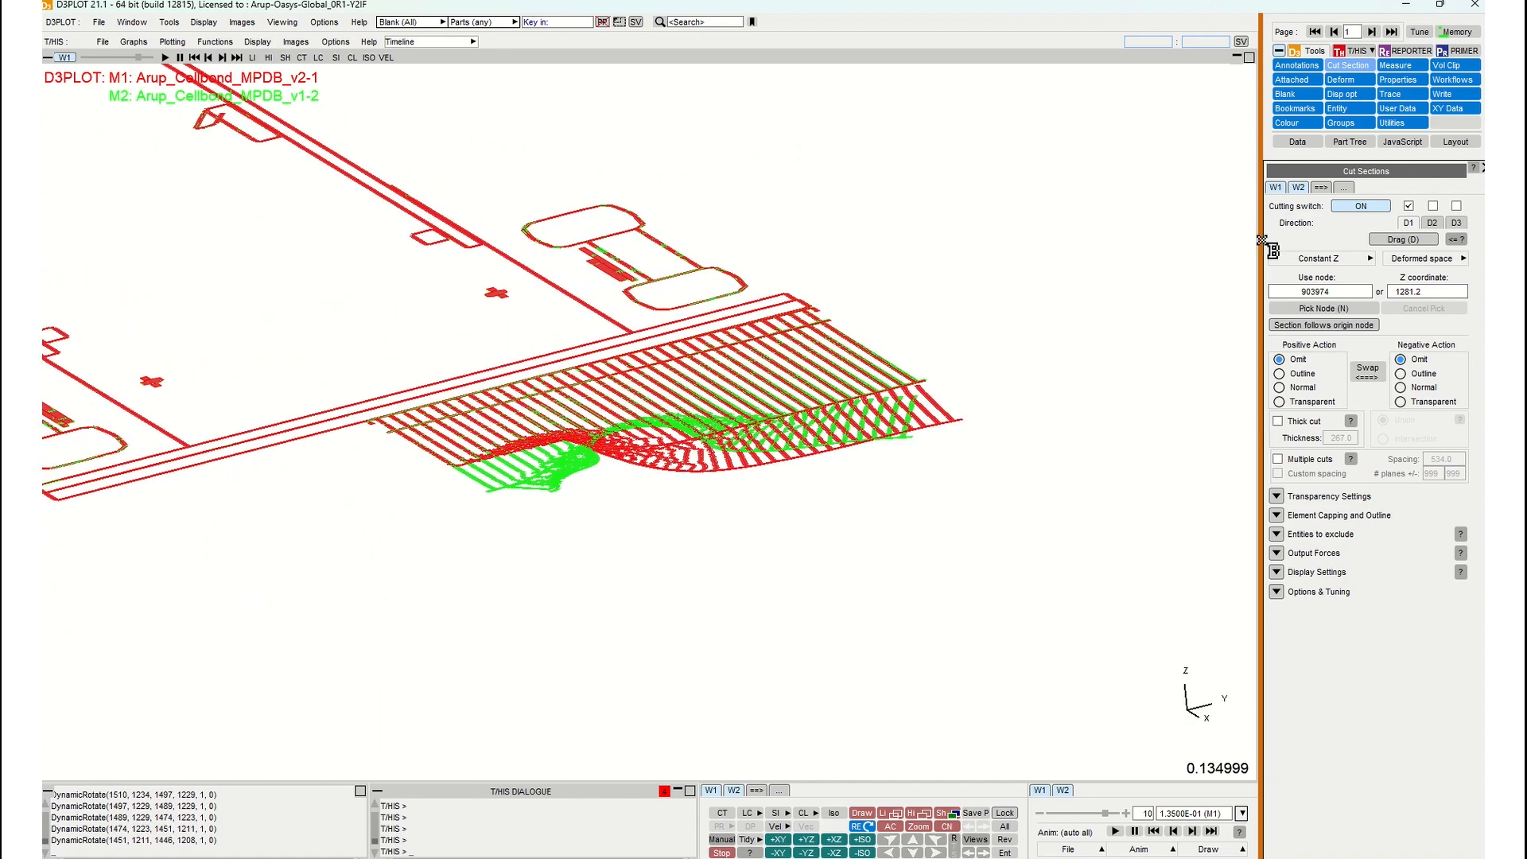
click(1349, 206)
shift+drag(541, 318, 602, 292)
shift+middle_drag(602, 293, 405, 332)
drag(404, 333, 433, 333)
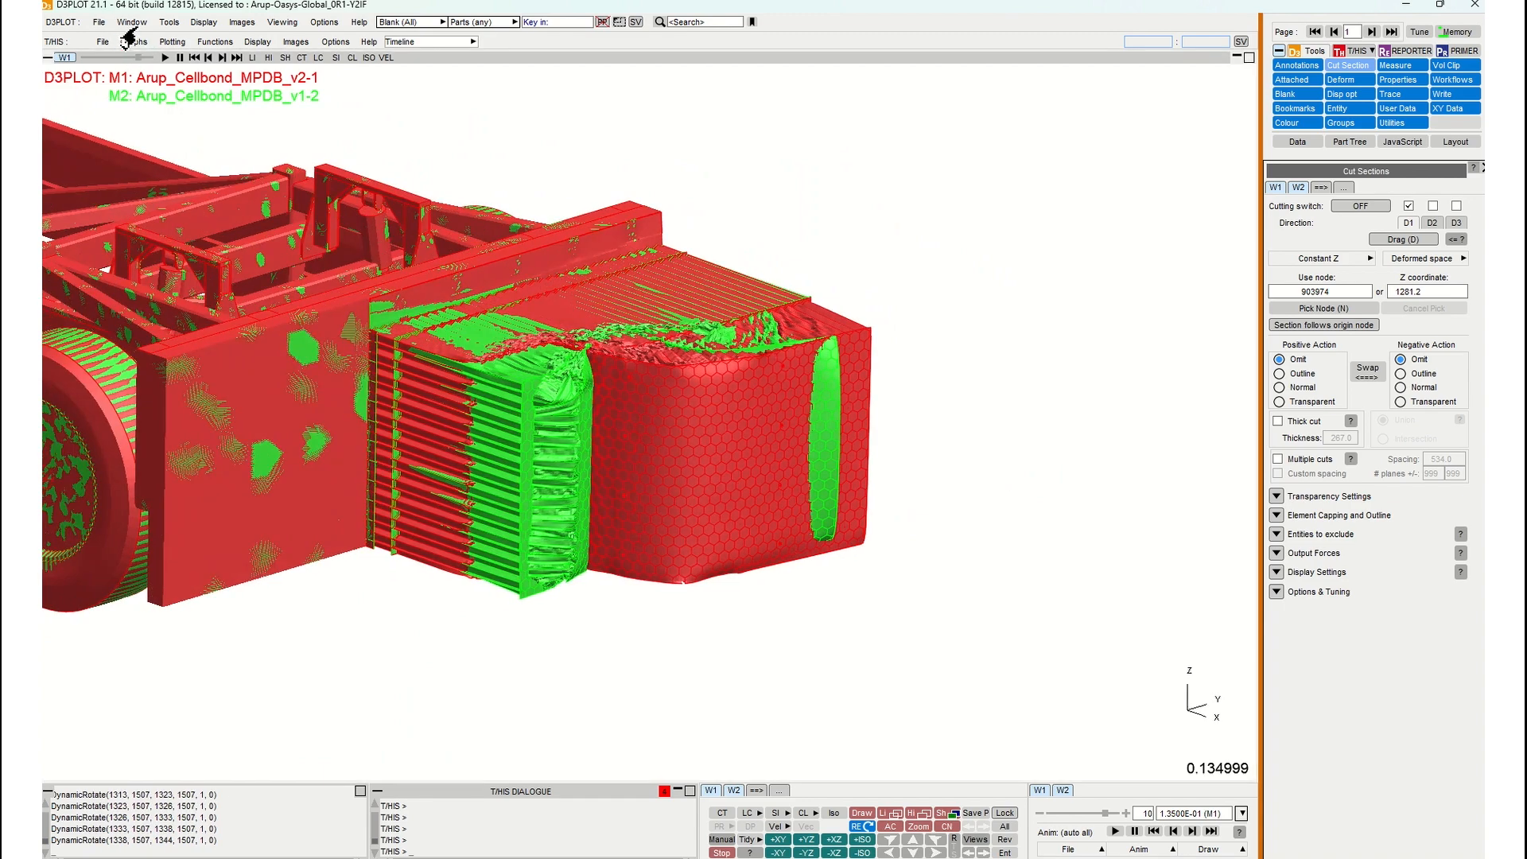
Move D3PLOT Window 2 ahead of Window 1 in the window order and enlarge the v1-2 barrier front at an angle.
click(1442, 143)
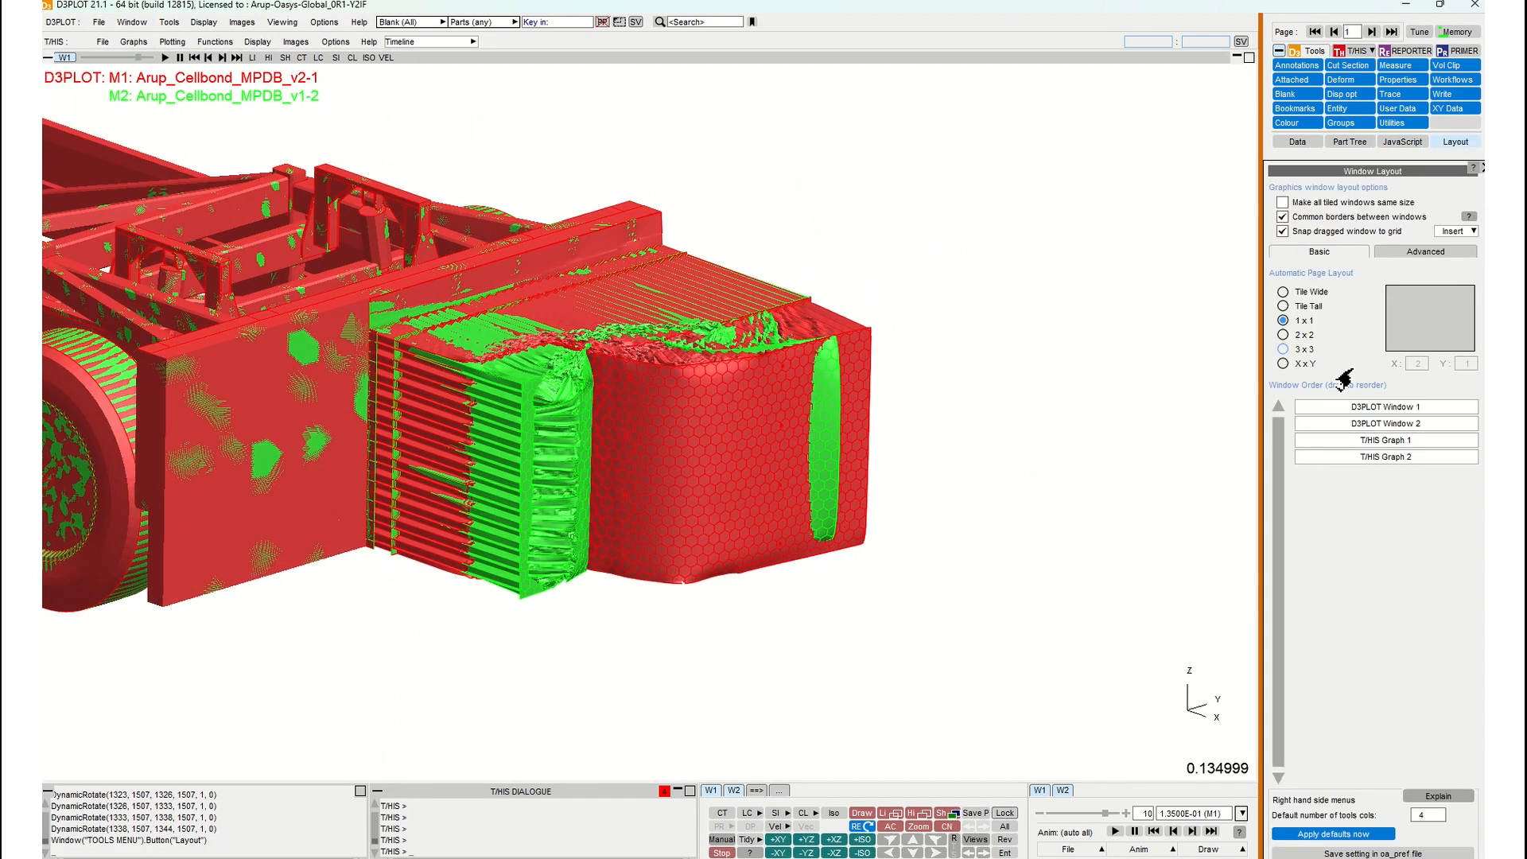
click(1367, 407)
drag(1367, 407, 1367, 423)
drag(799, 493, 605, 348)
middle_drag(595, 300, 672, 298)
drag(672, 298, 509, 332)
drag(657, 398, 597, 392)
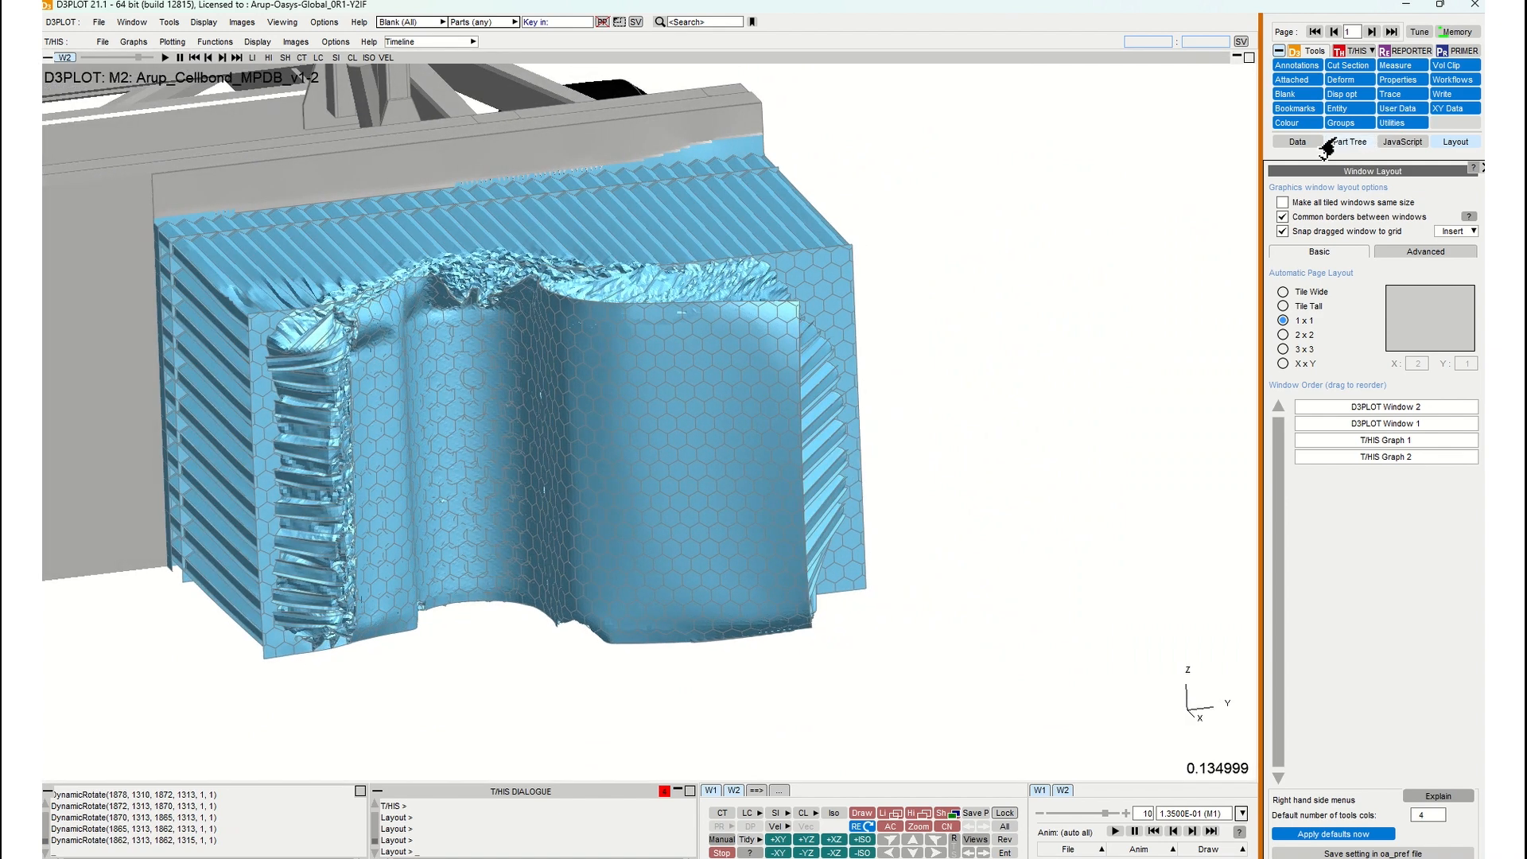
Advance the v1-2 model to the 0.150 state and plot its plastic strain as an SI contour.
click(1298, 142)
click(1192, 831)
drag(443, 416, 515, 397)
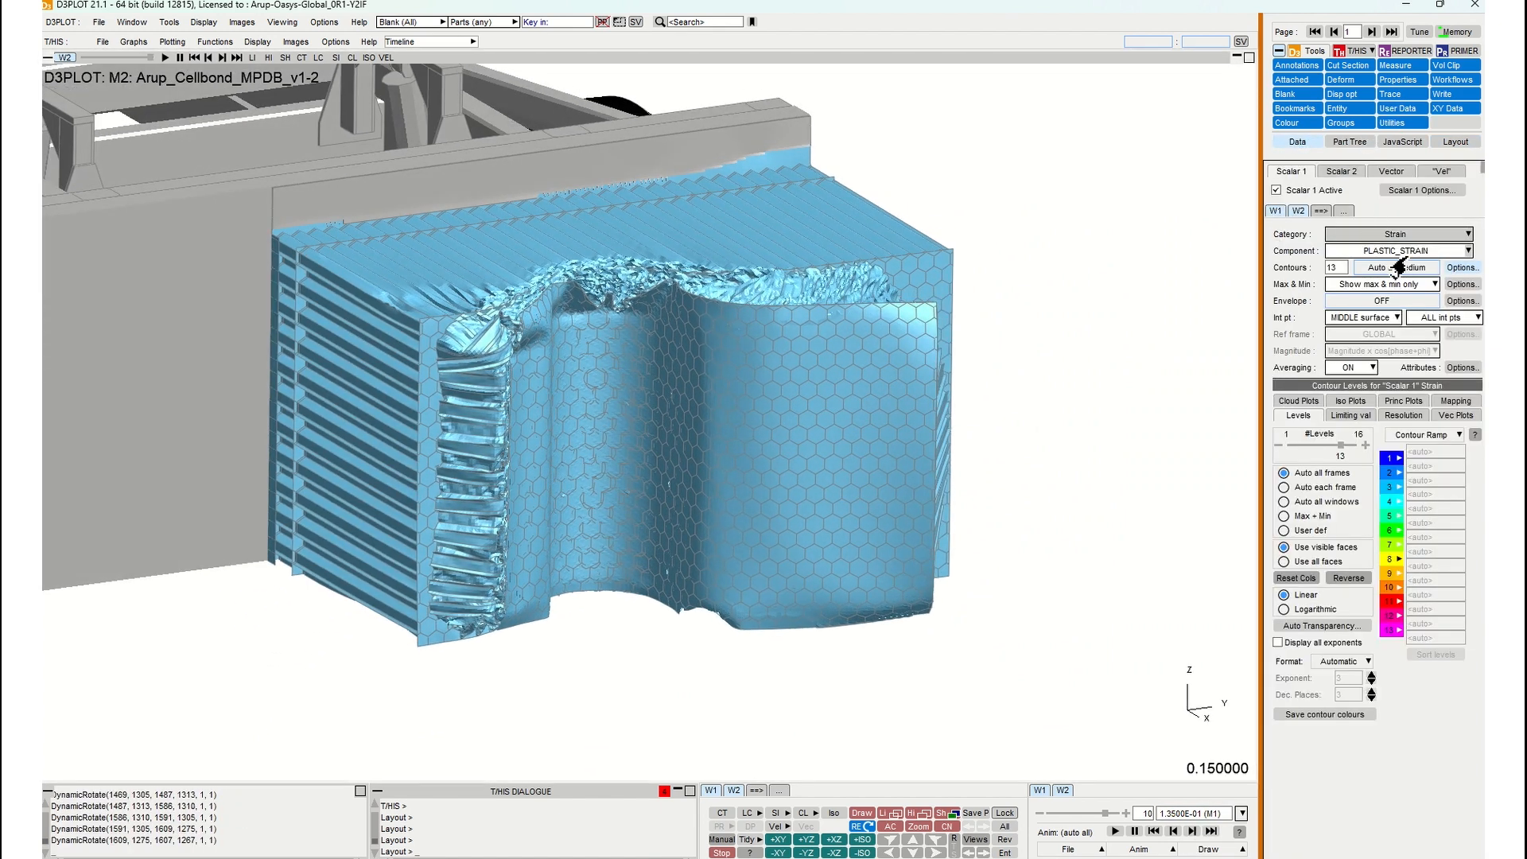
click(776, 813)
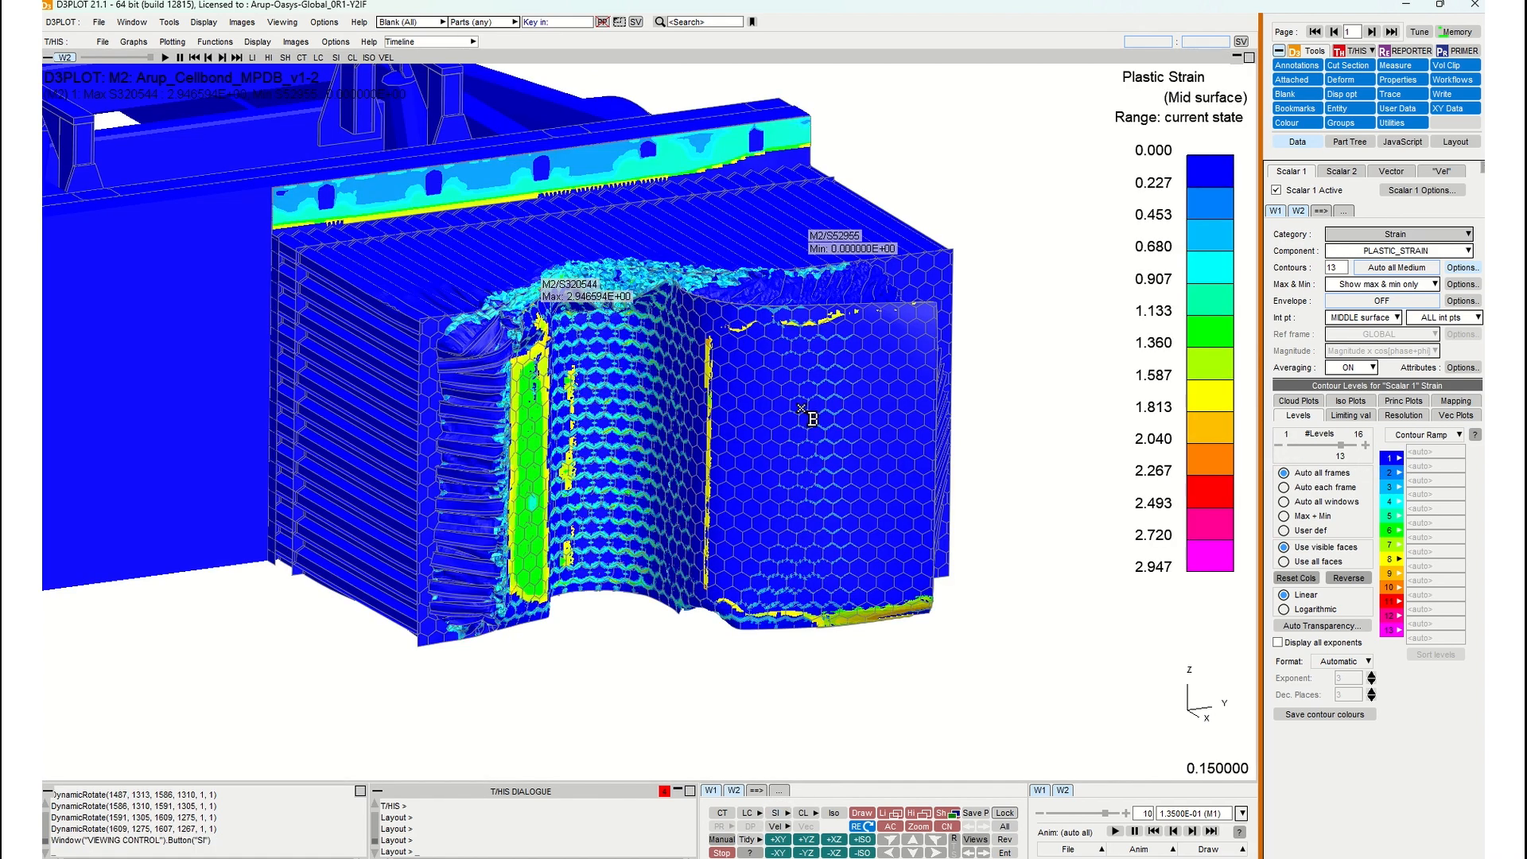
drag(802, 410, 695, 374)
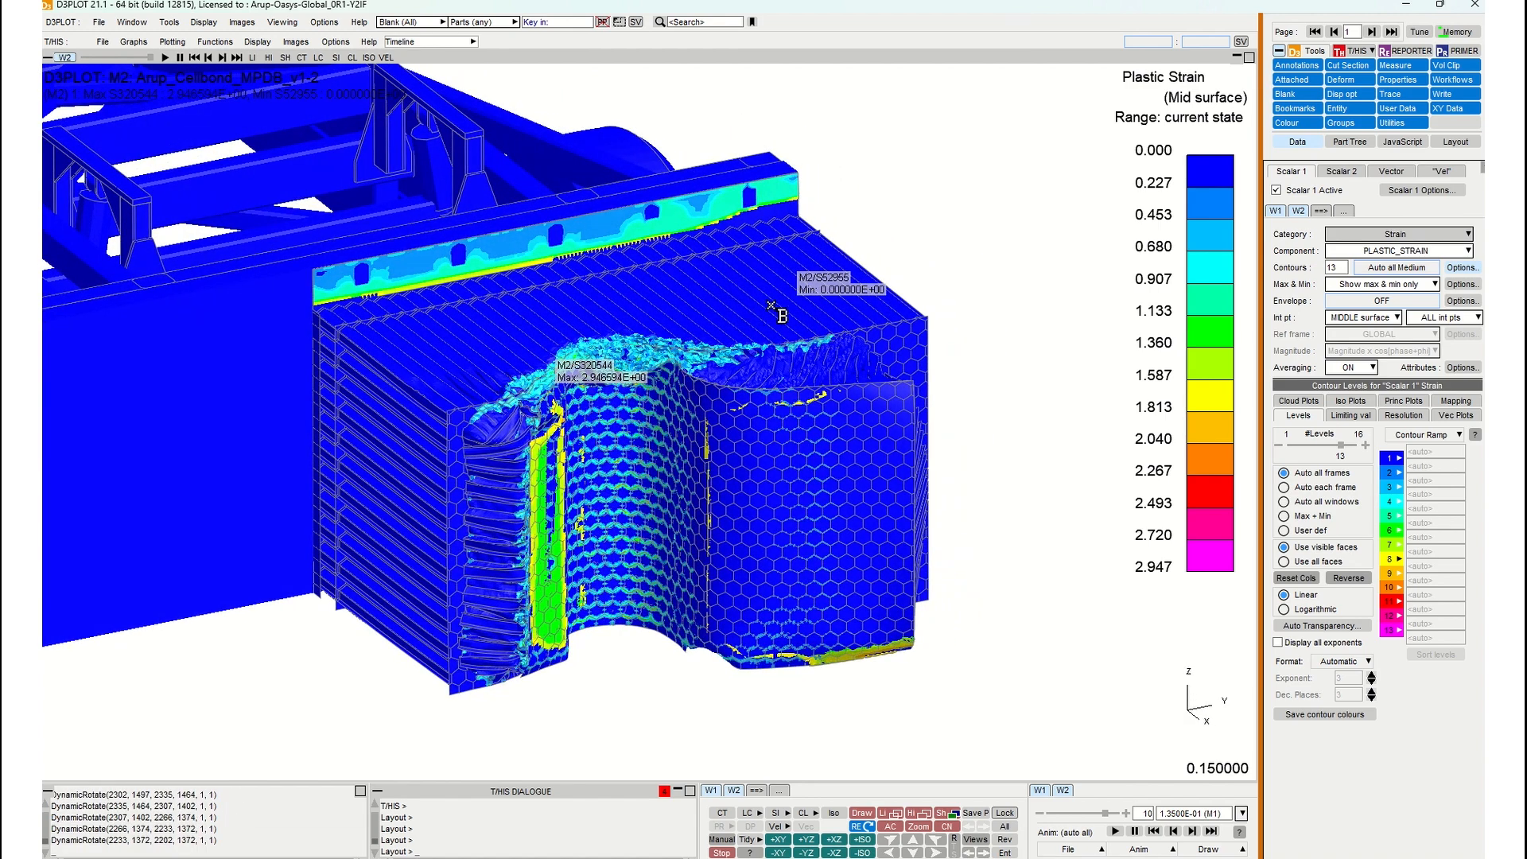
Recolour the lowest plastic strain contour band grey and enlarge the crushed barrier.
click(1392, 458)
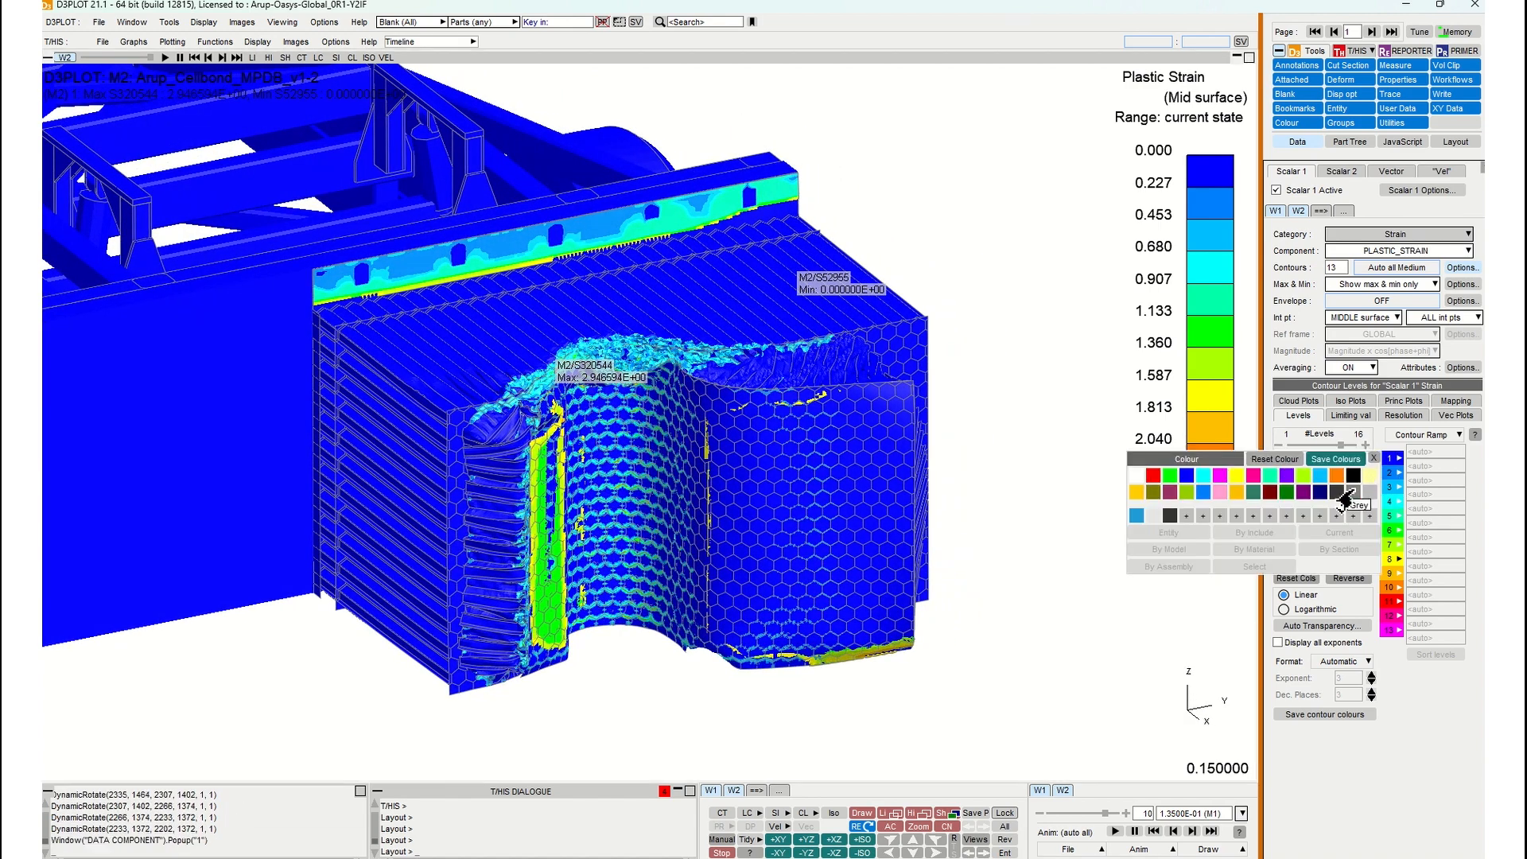
click(1343, 496)
scroll(640, 387, up, 4)
middle_drag(640, 387, 526, 254)
scroll(526, 254, up, 2)
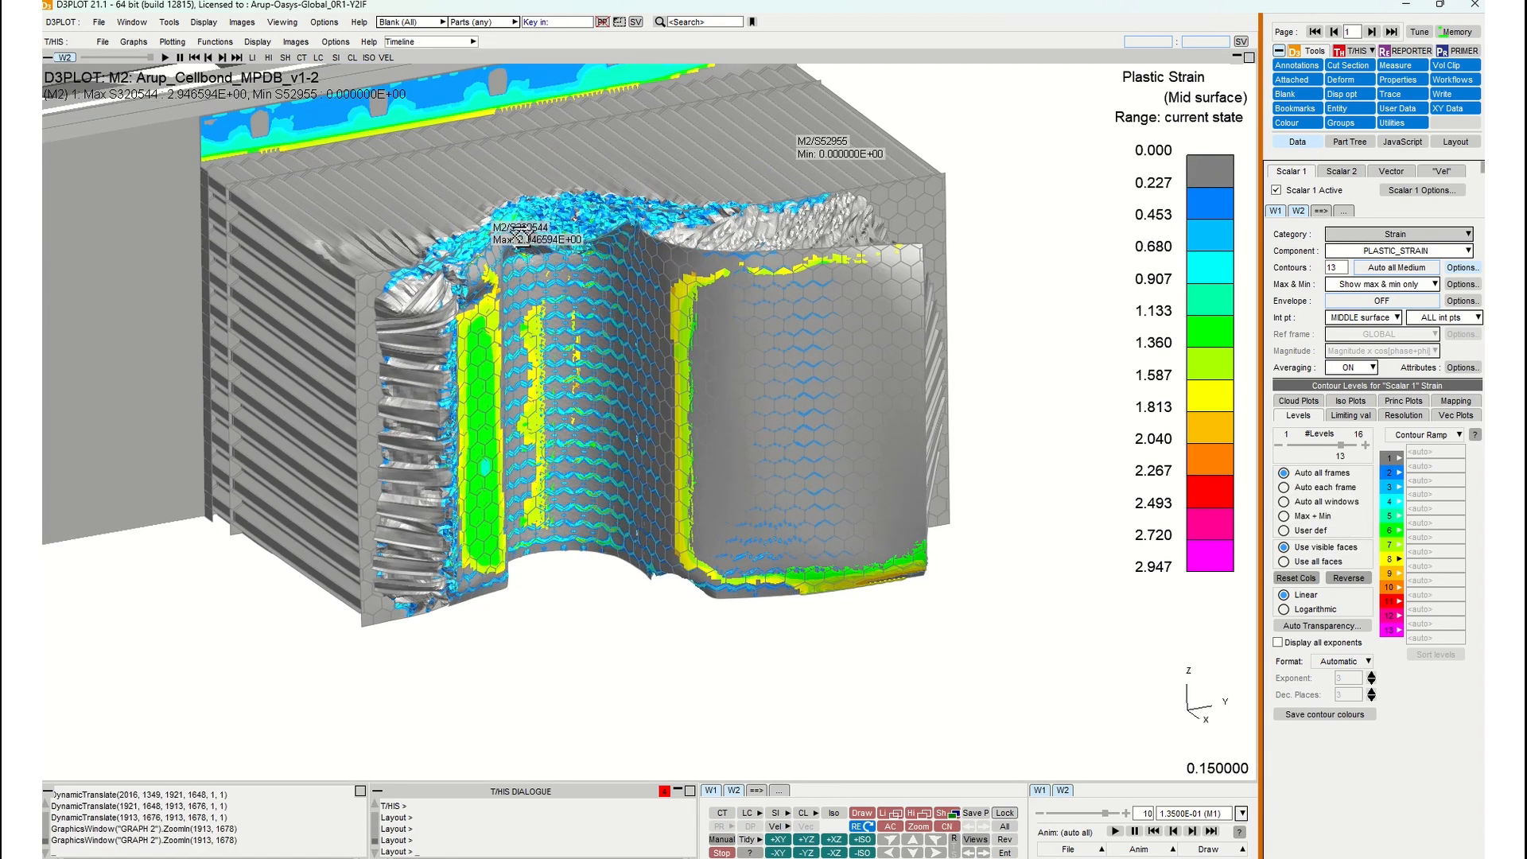
Examine the plastic strain contours across the crushed barrier front from several angles.
scroll(521, 237, up, 2)
drag(628, 302, 634, 340)
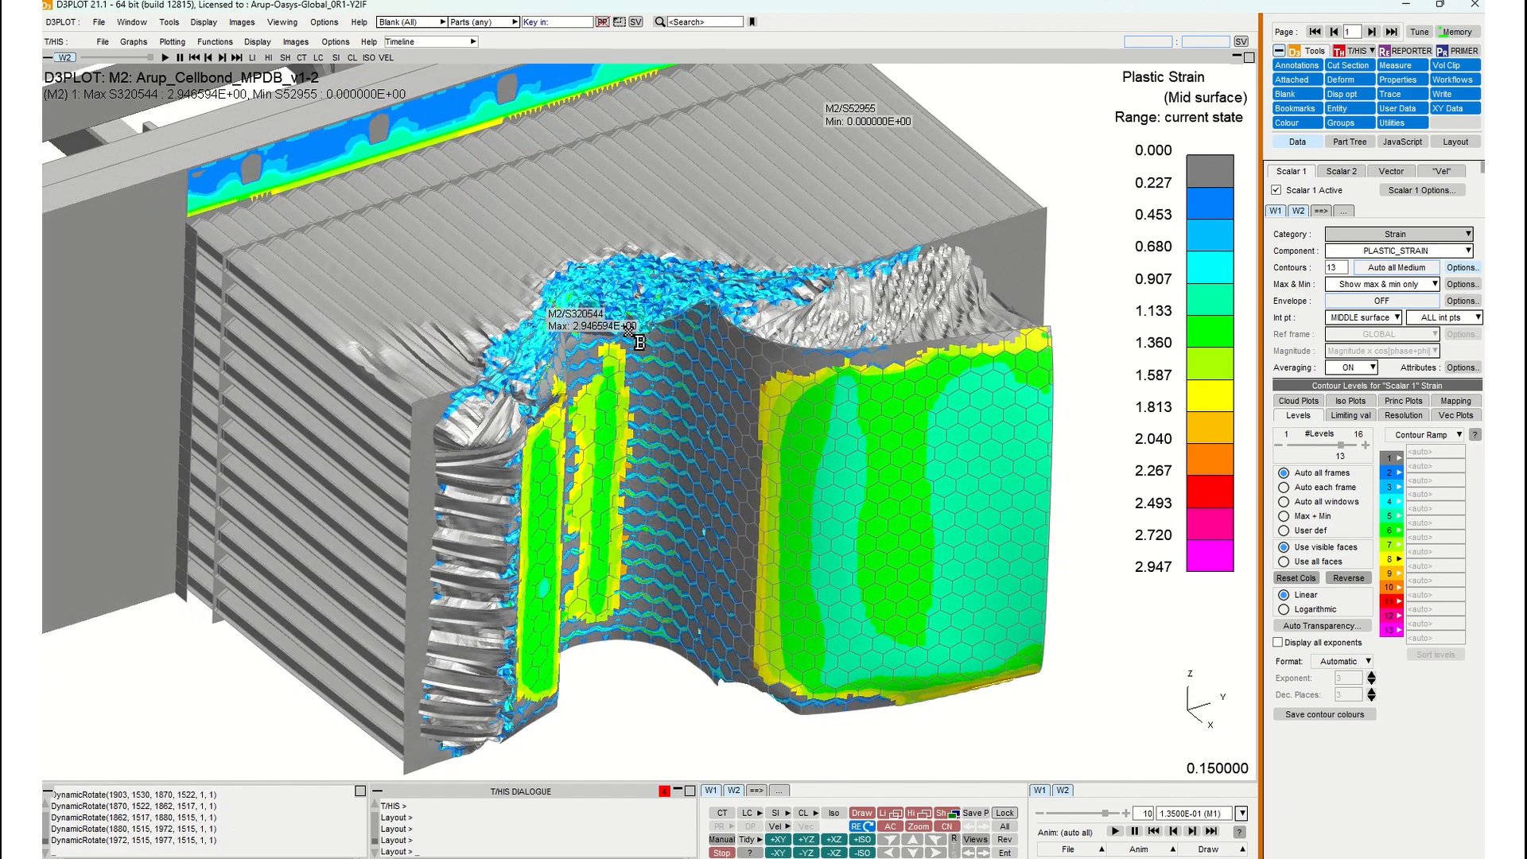
drag(758, 308, 681, 283)
drag(634, 347, 542, 371)
scroll(581, 286, down, 2)
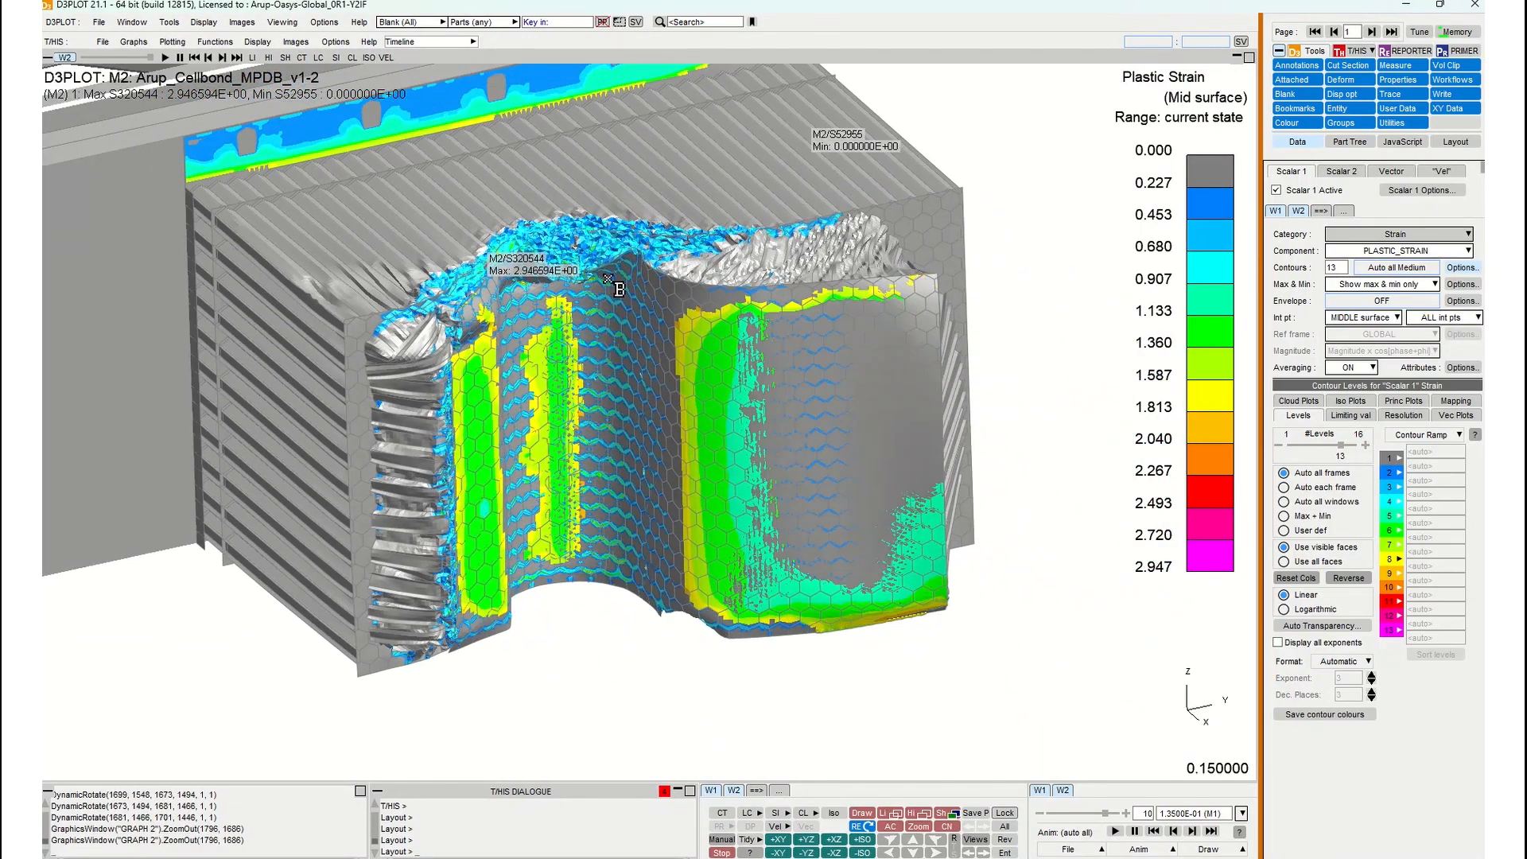
shift+middle_drag(614, 284, 564, 314)
scroll(565, 316, down, 1)
shift+drag(582, 312, 607, 308)
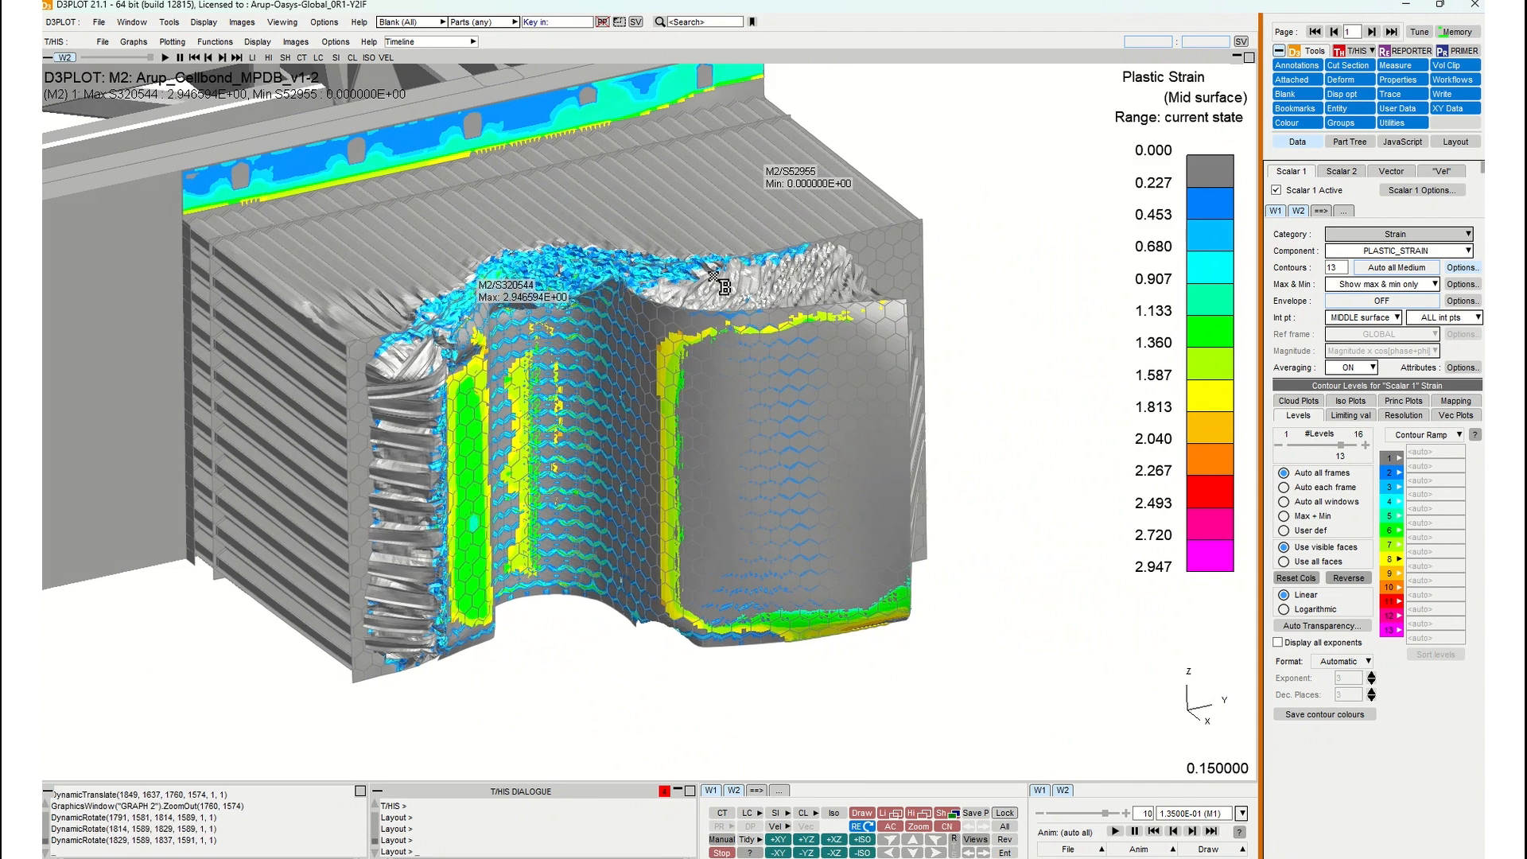
Set the displacement magnification to x 0 and enlarge the plastic strain contours on the undeformed barrier's top and front.
click(1338, 80)
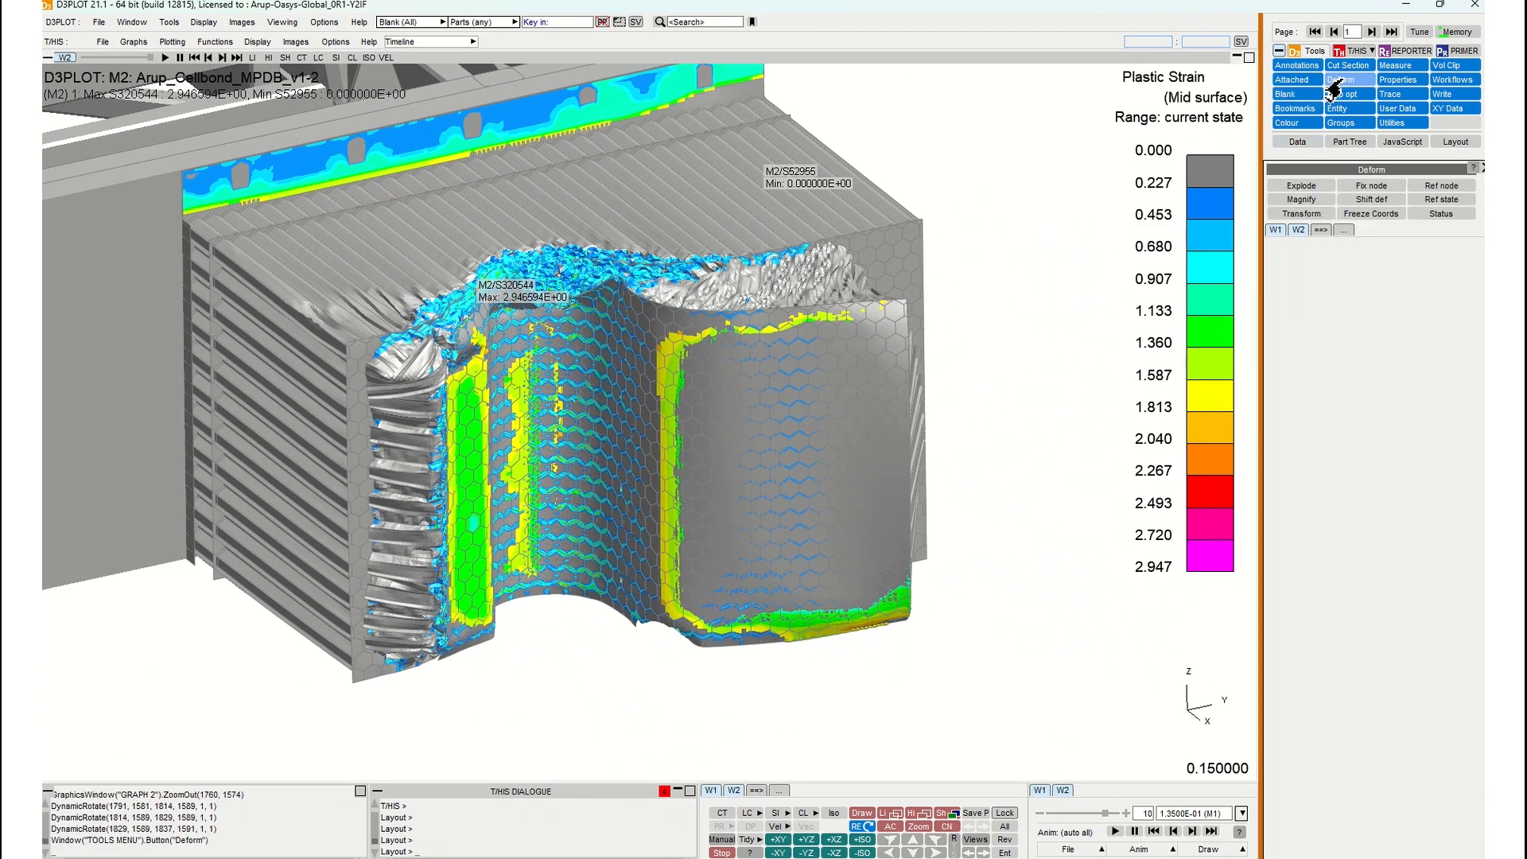
click(1303, 199)
click(1307, 303)
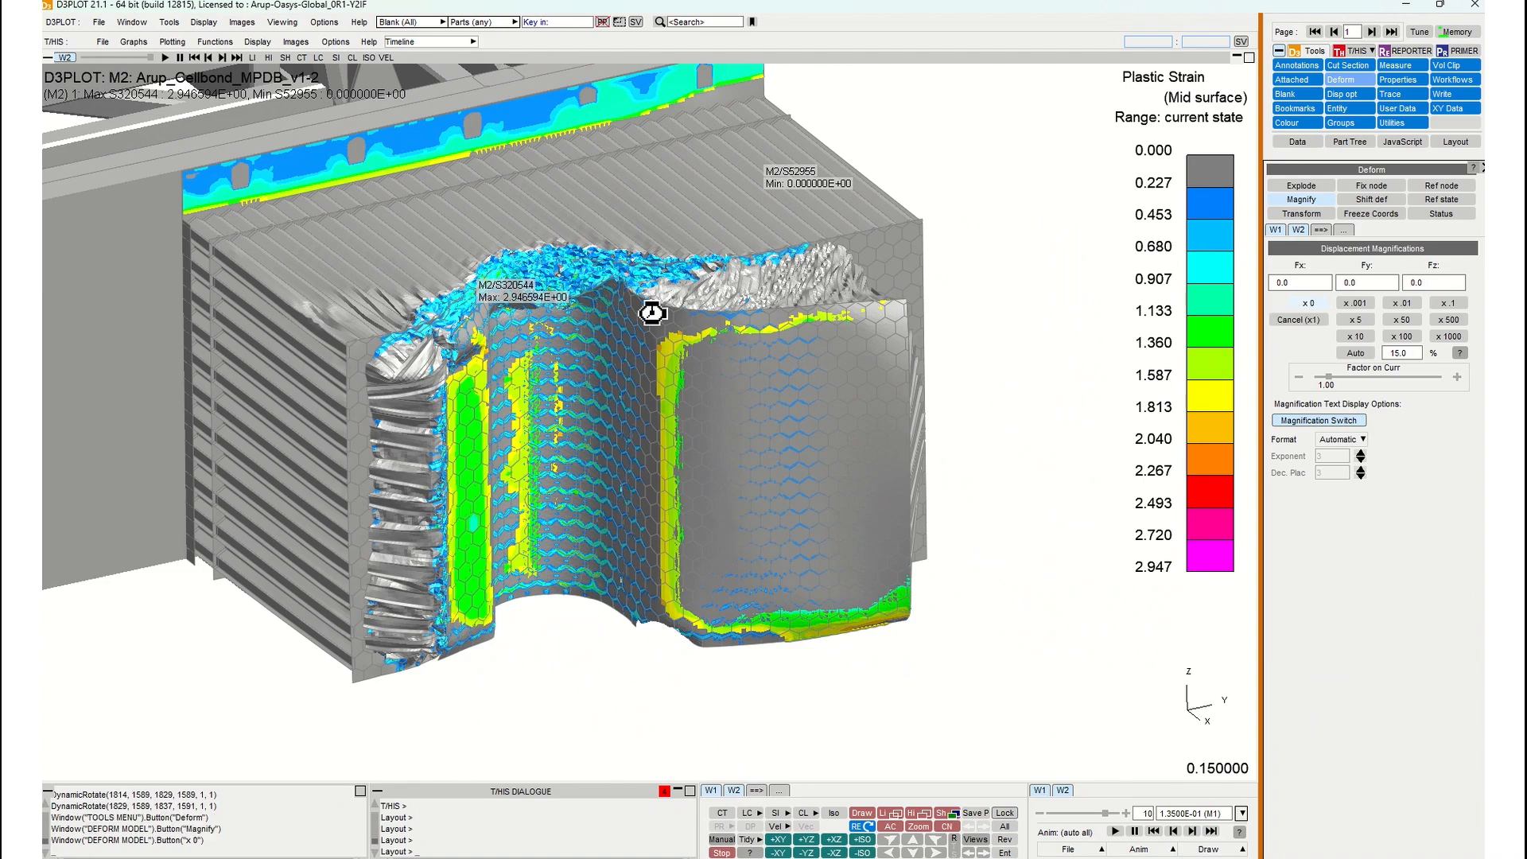
scroll(667, 318, down, 1)
shift+middle_drag(666, 318, 641, 217)
shift+drag(640, 217, 560, 400)
scroll(572, 382, up, 2)
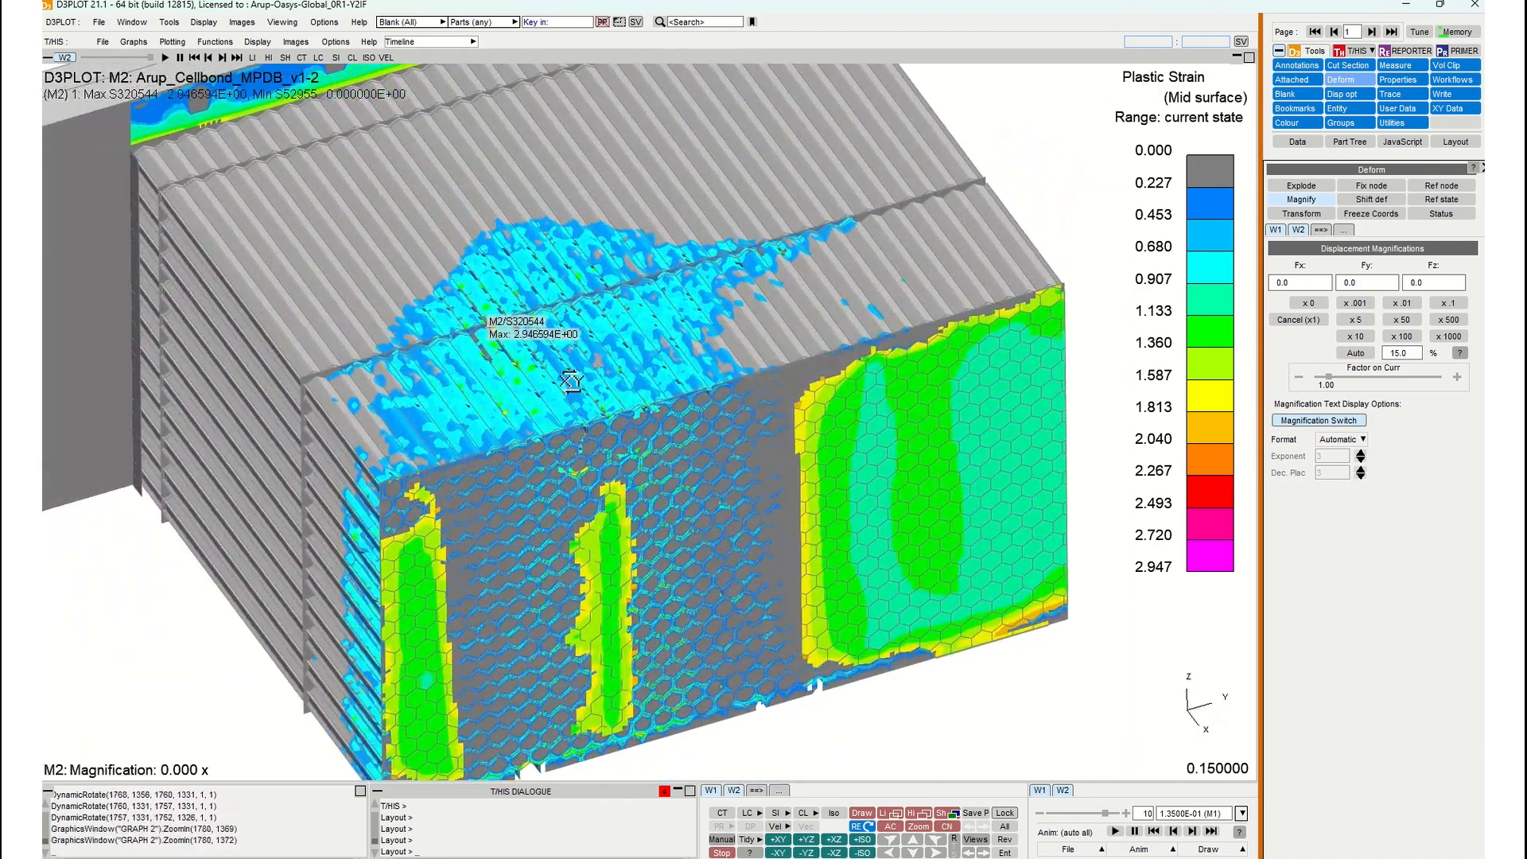
scroll(571, 382, up, 2)
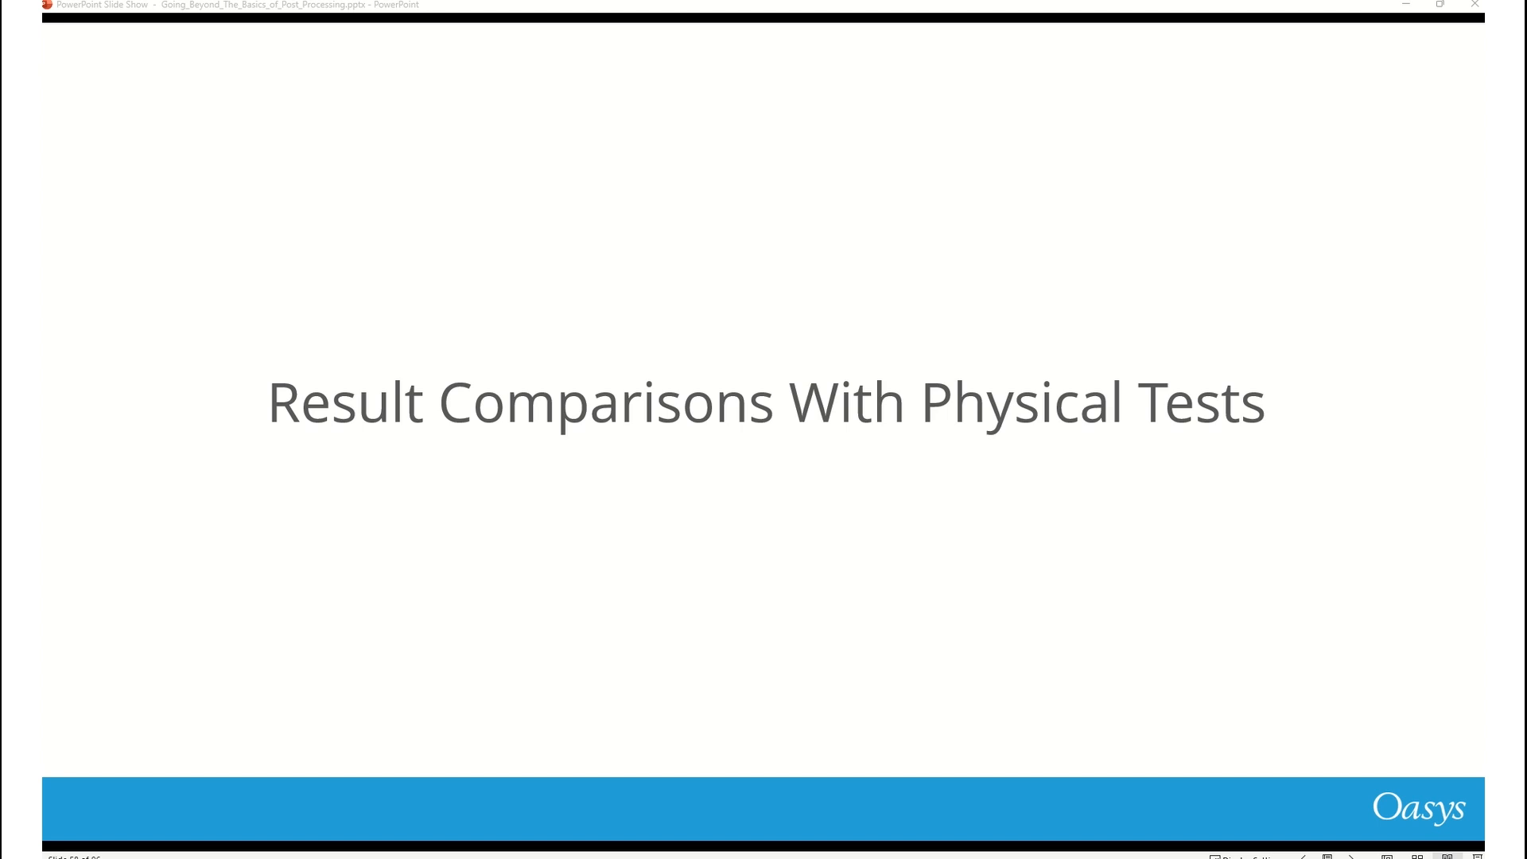
click(651, 546)
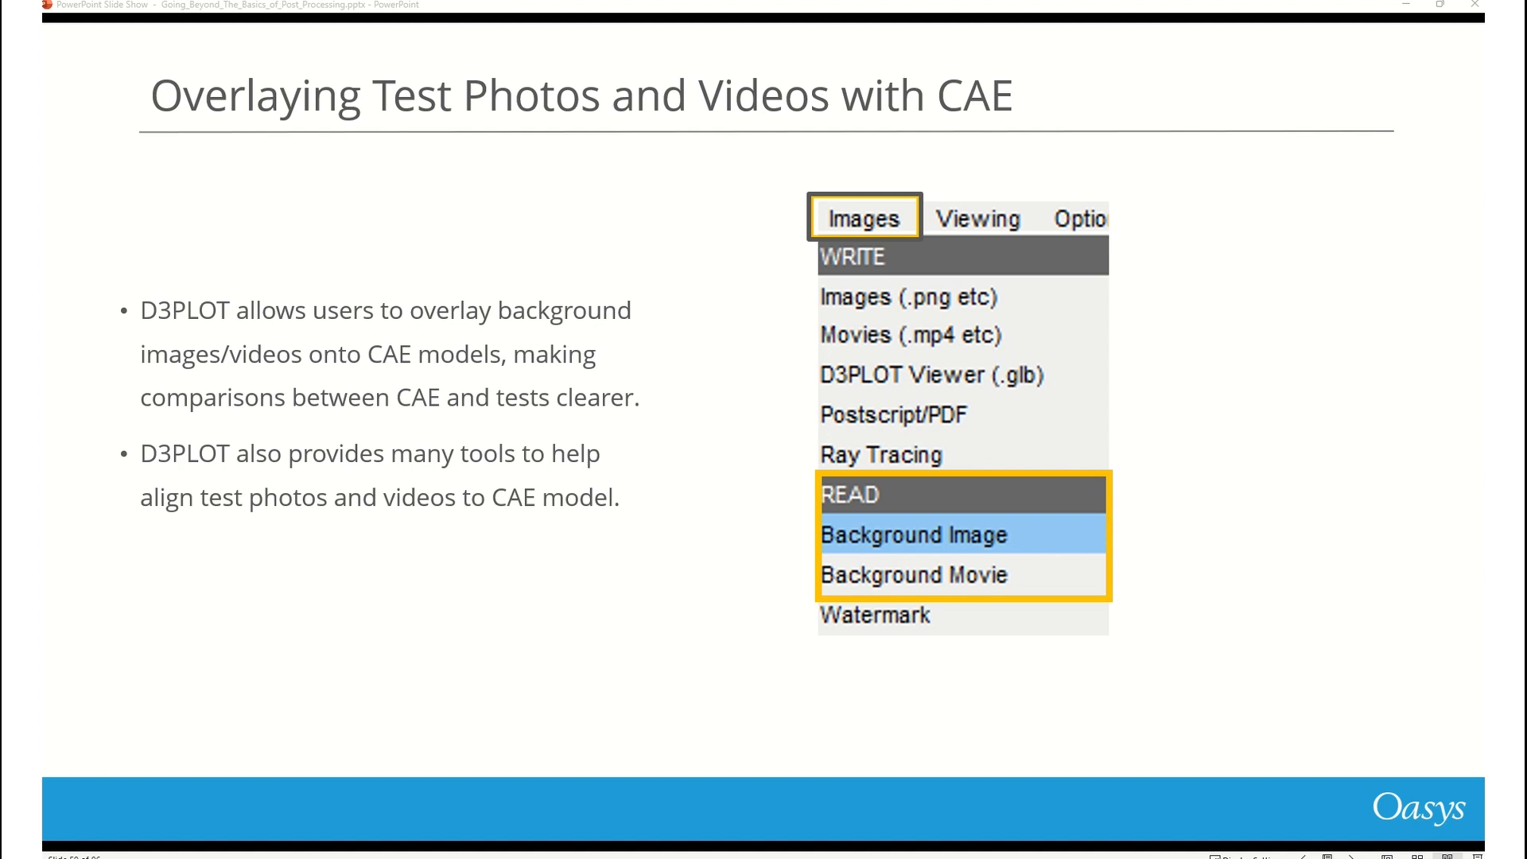
Switch to D3PLOT and activate the static background image P1020681.JPG in window W1.
key(alt+Tab)
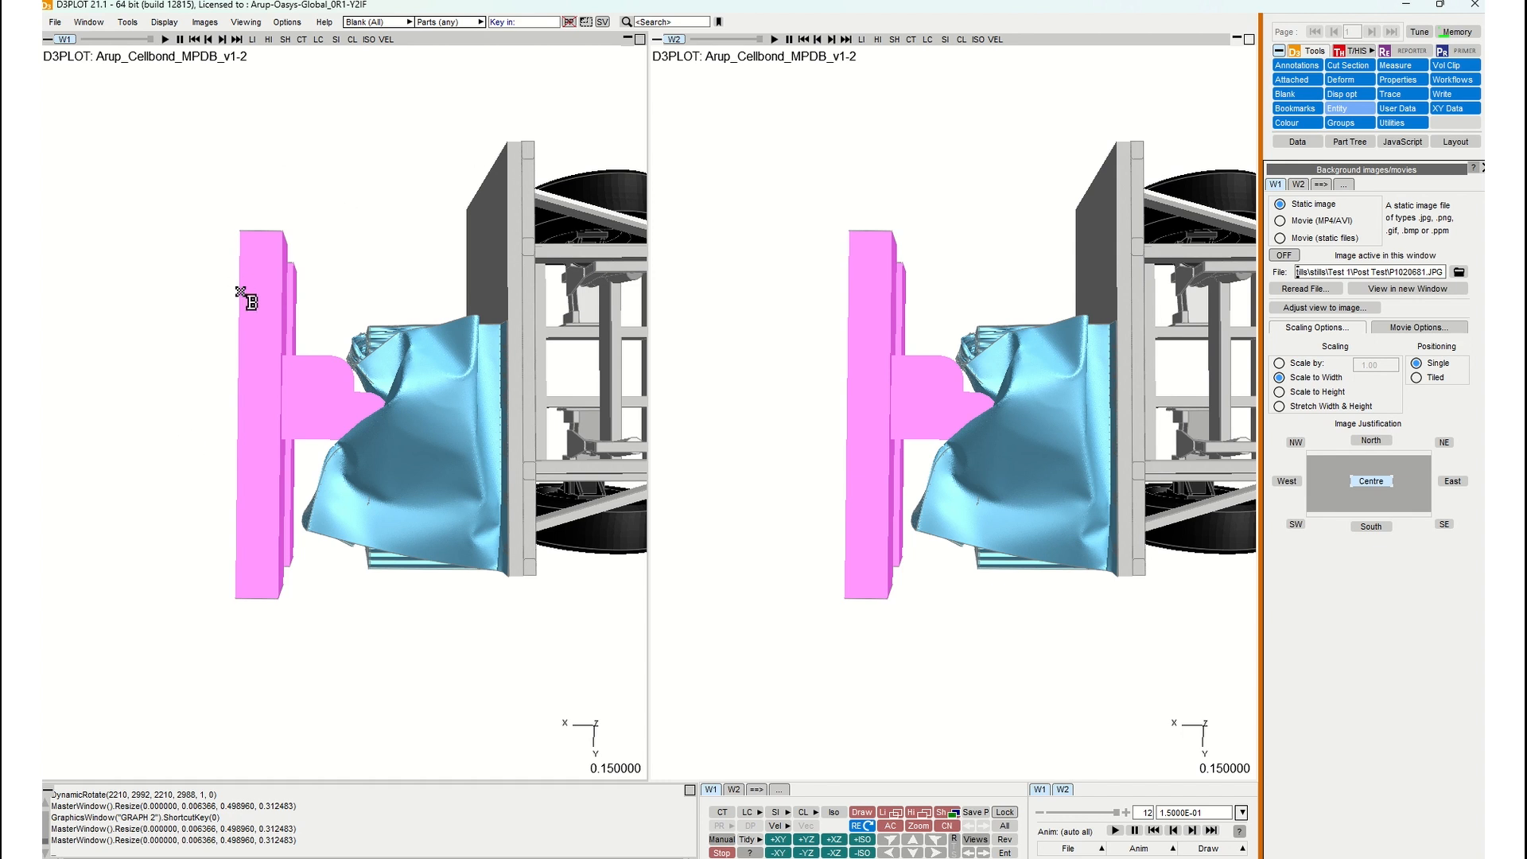
click(204, 22)
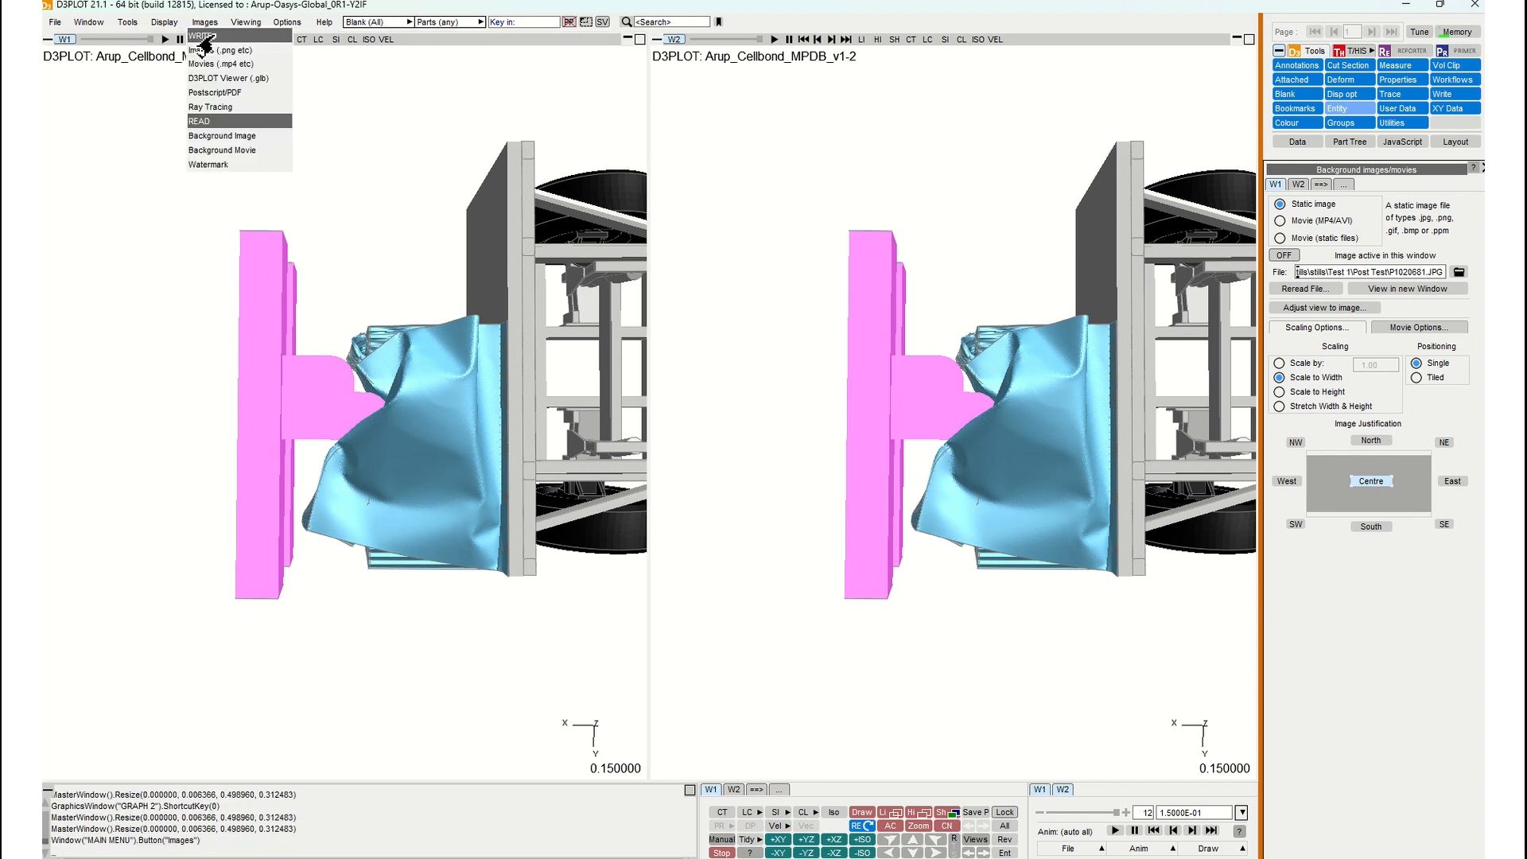
click(222, 136)
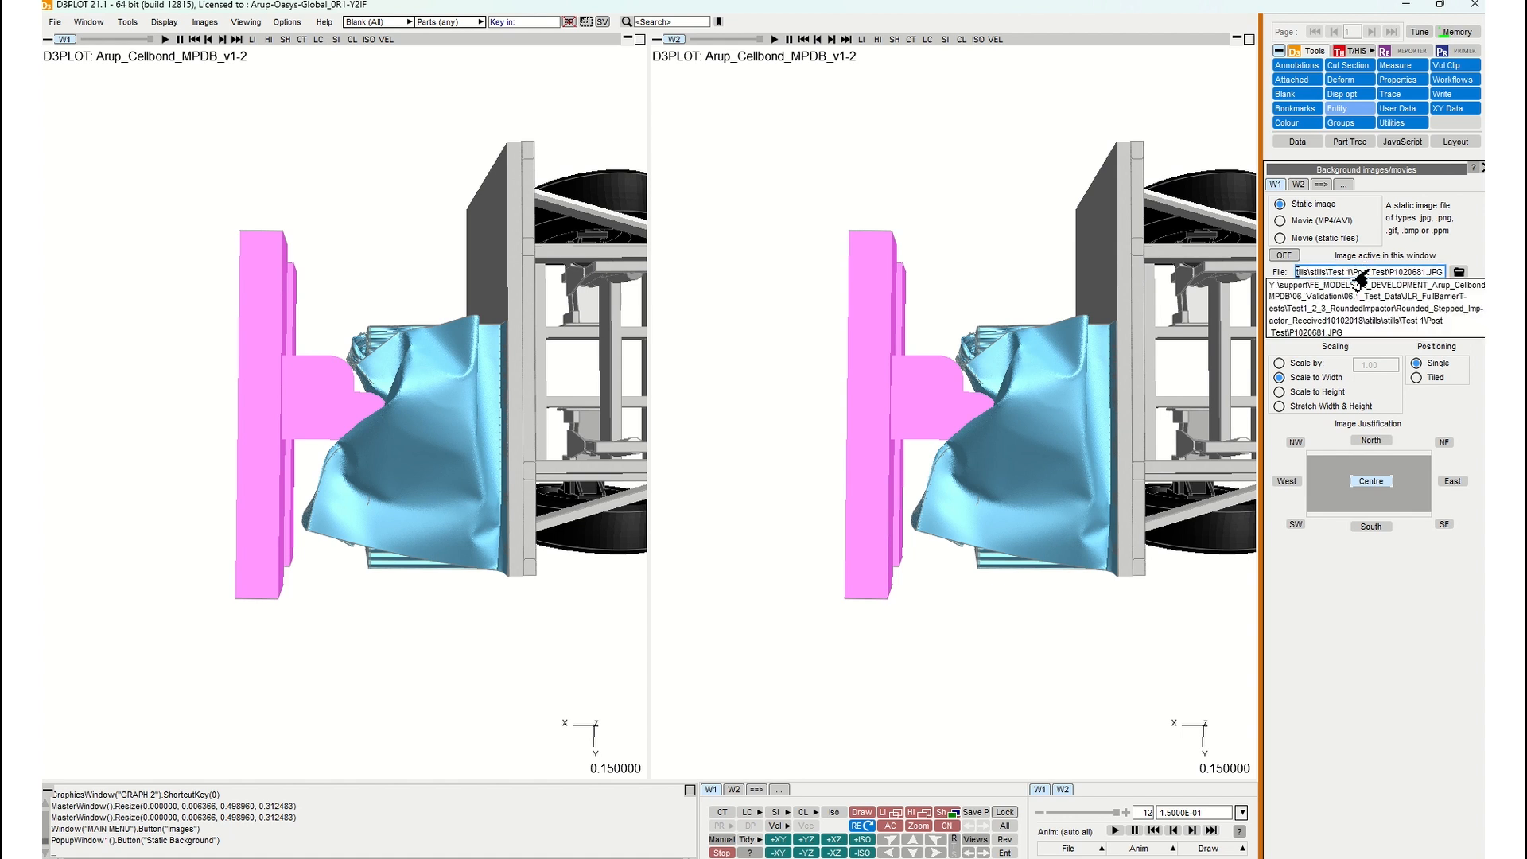
click(1284, 255)
Rotate and shift the W1 barrier model to roughly follow the viewing angle of the test photo.
scroll(338, 285, down, 3)
shift+middle_drag(339, 285, 433, 480)
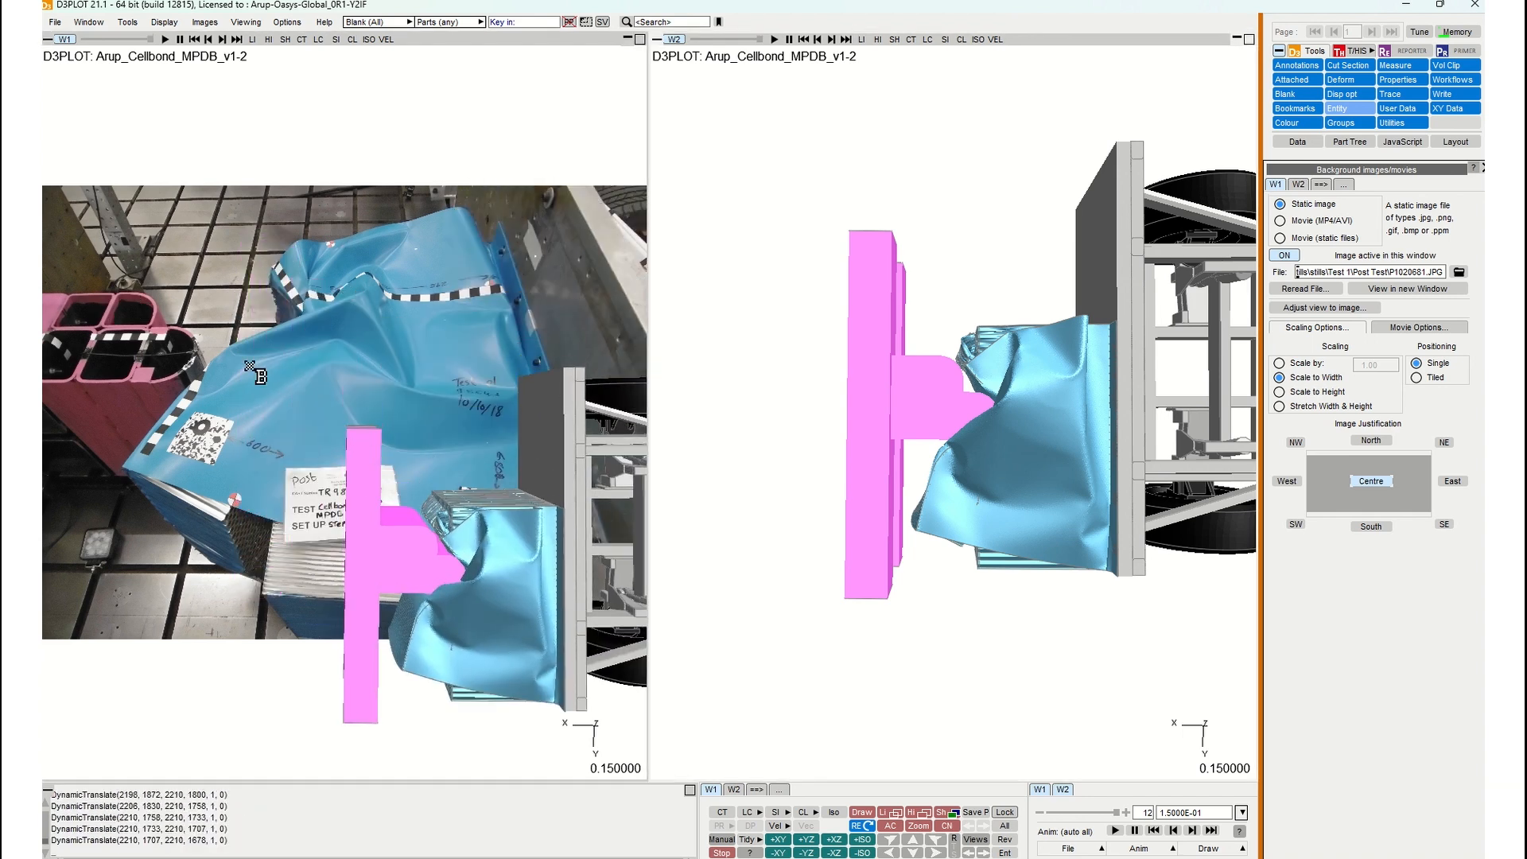
shift+drag(445, 466, 422, 337)
shift+middle_drag(422, 338, 387, 372)
shift+drag(387, 371, 405, 405)
shift+middle_drag(405, 405, 416, 378)
shift+drag(416, 377, 414, 404)
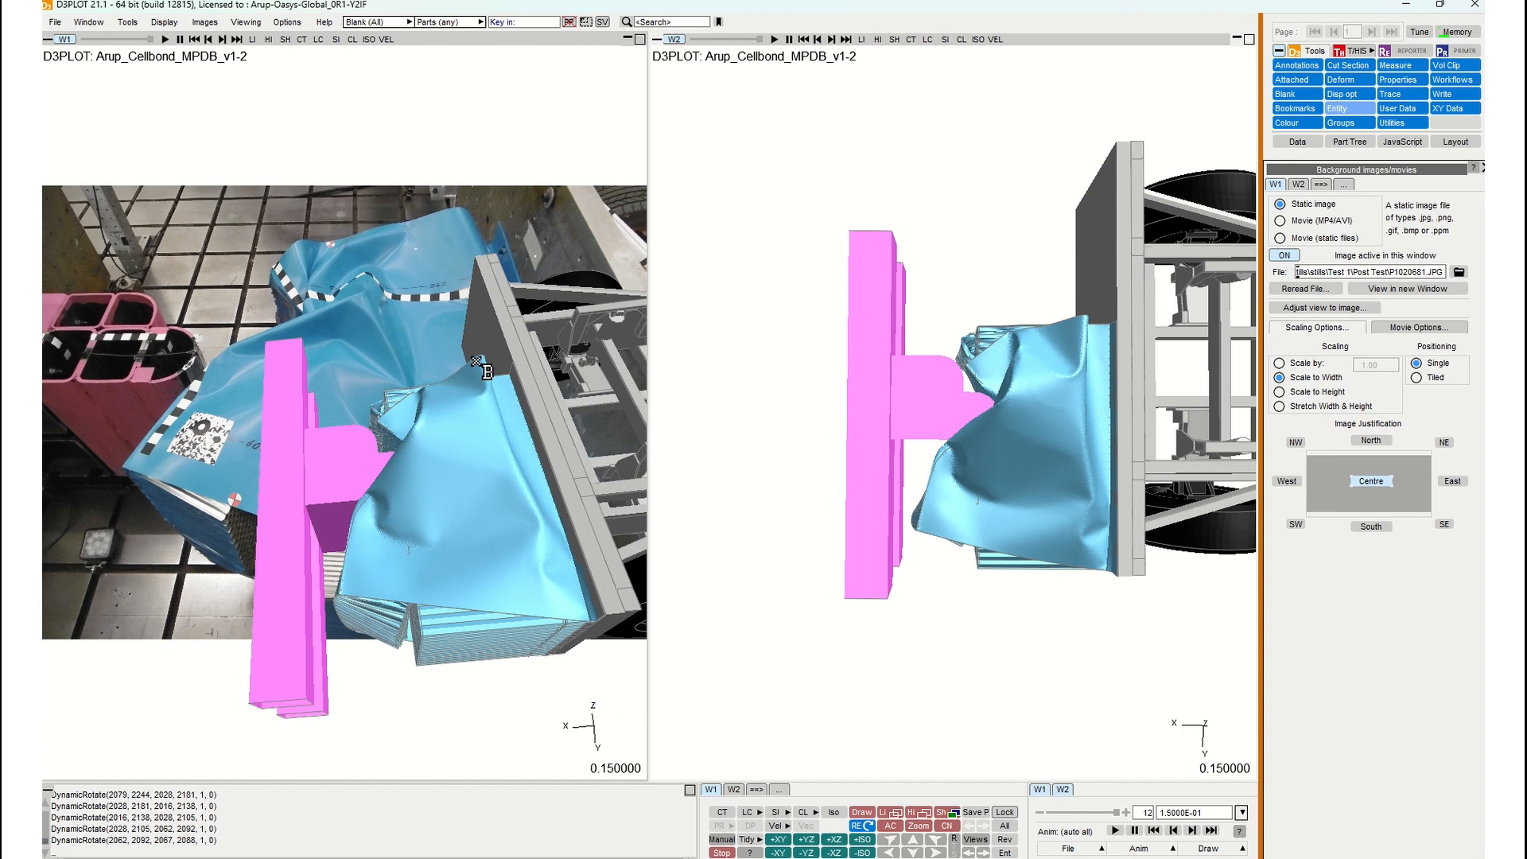
Start view matching in W1 and pair two nodes at the barrier's far rear edge with their positions in the photo.
click(1321, 308)
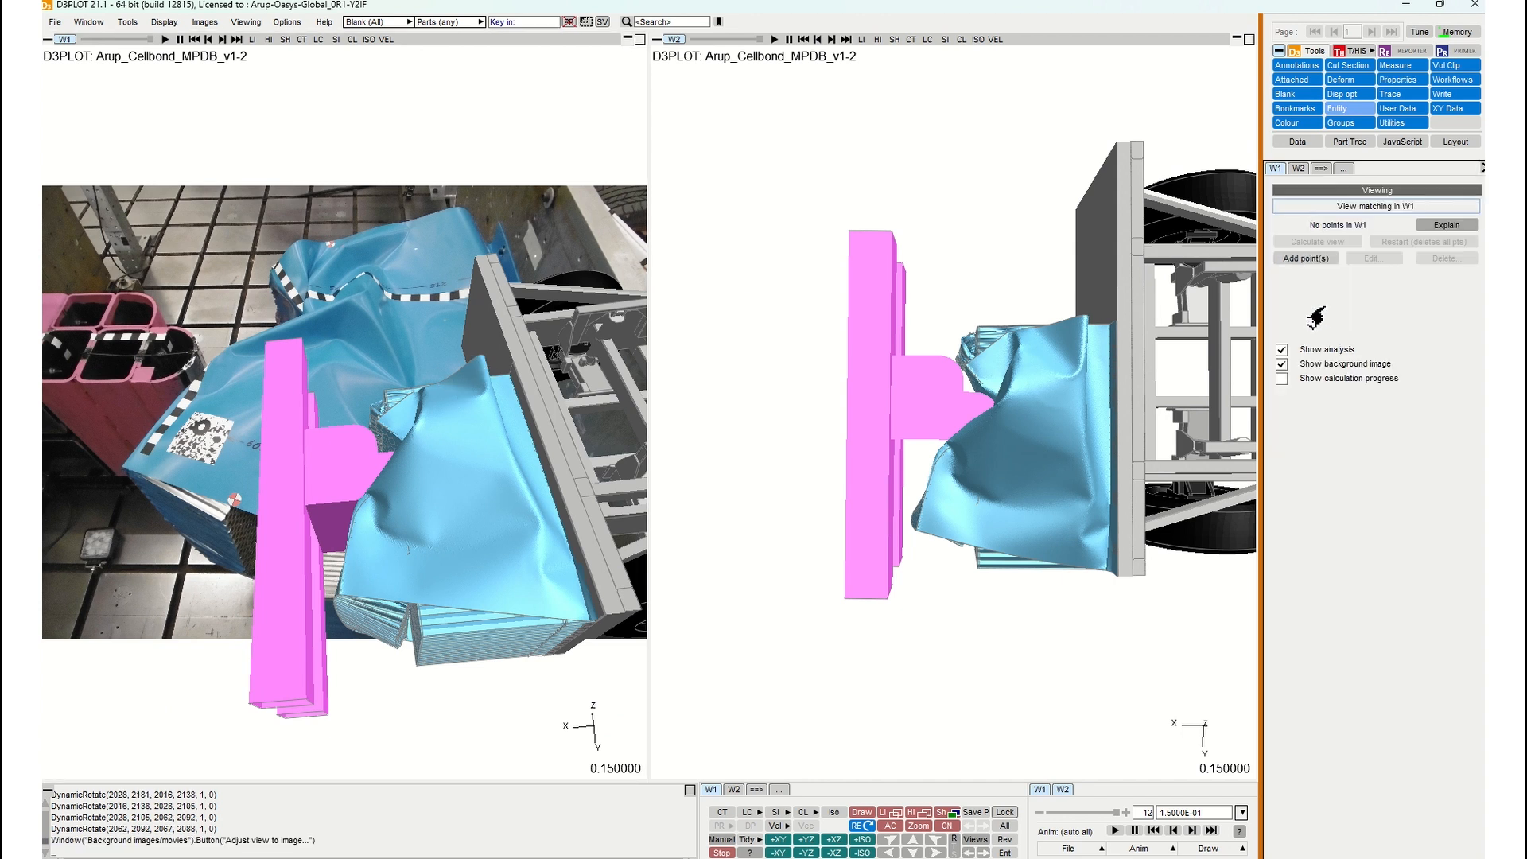
shift+middle_drag(447, 329, 476, 370)
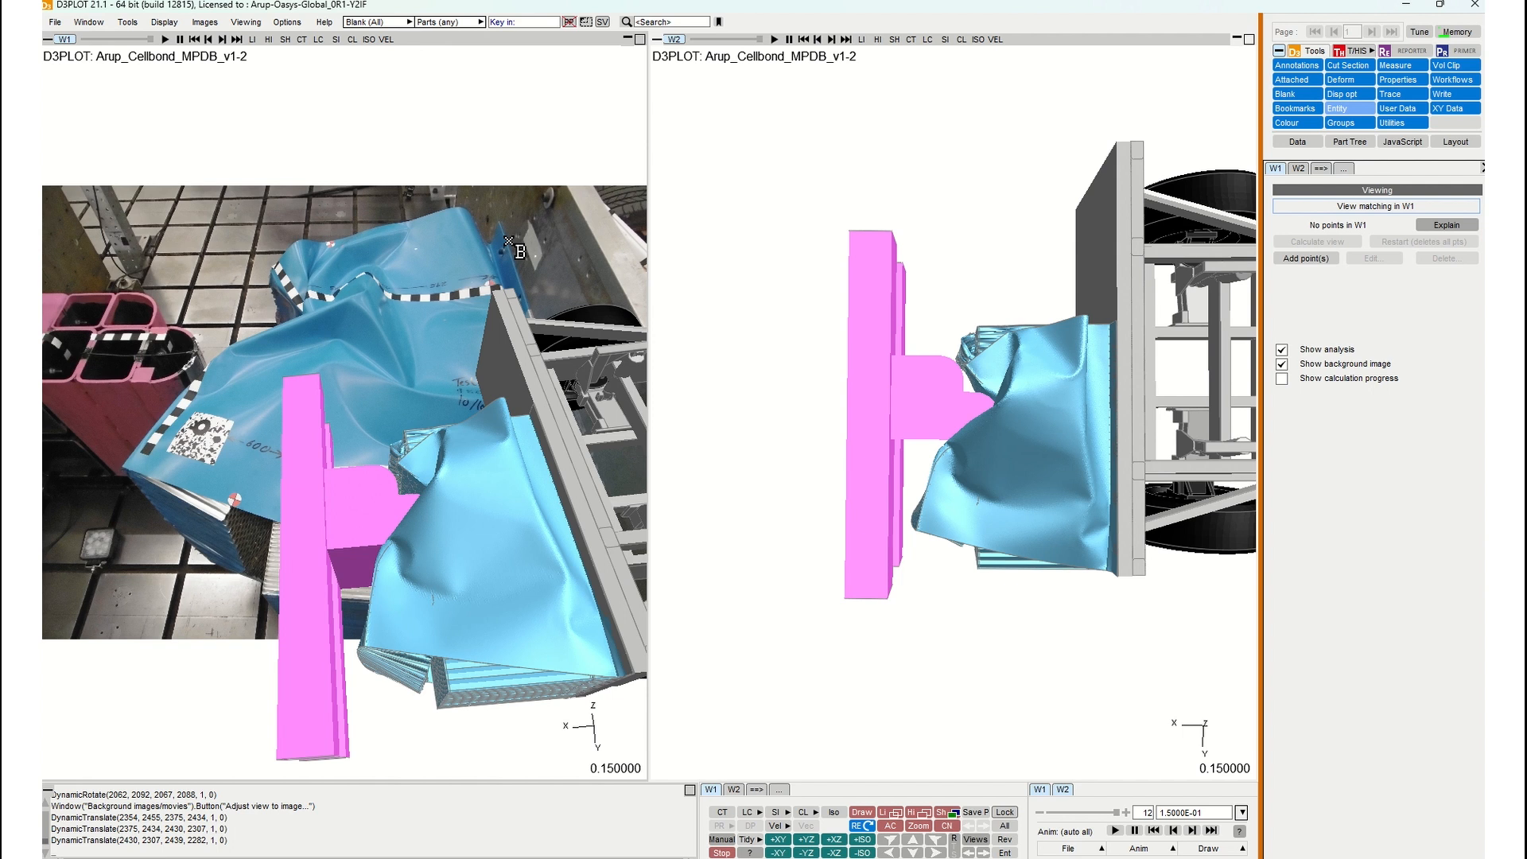
scroll(509, 241, up, 2)
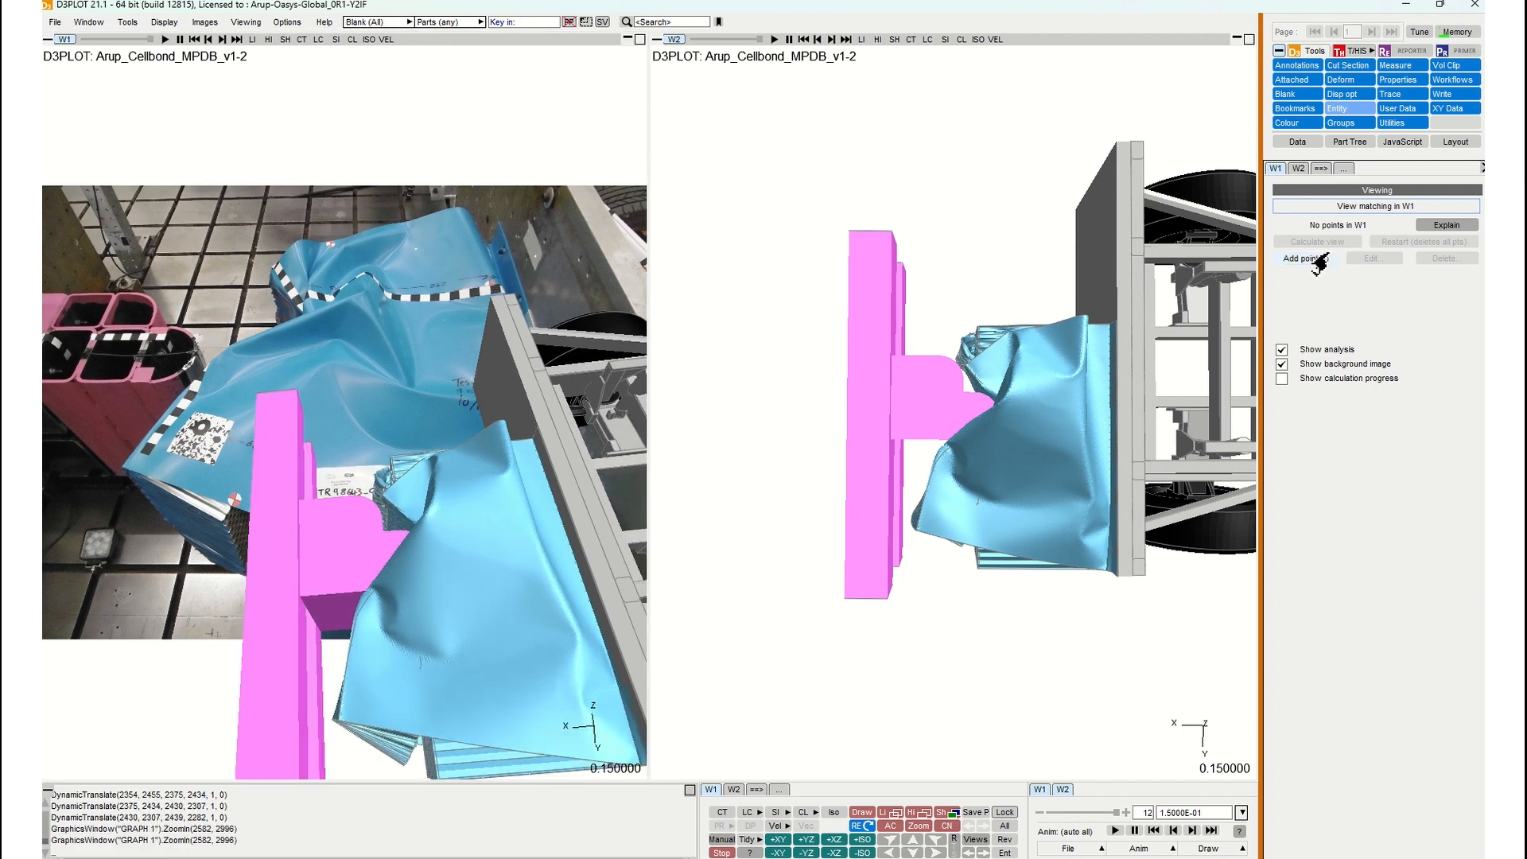
click(1311, 261)
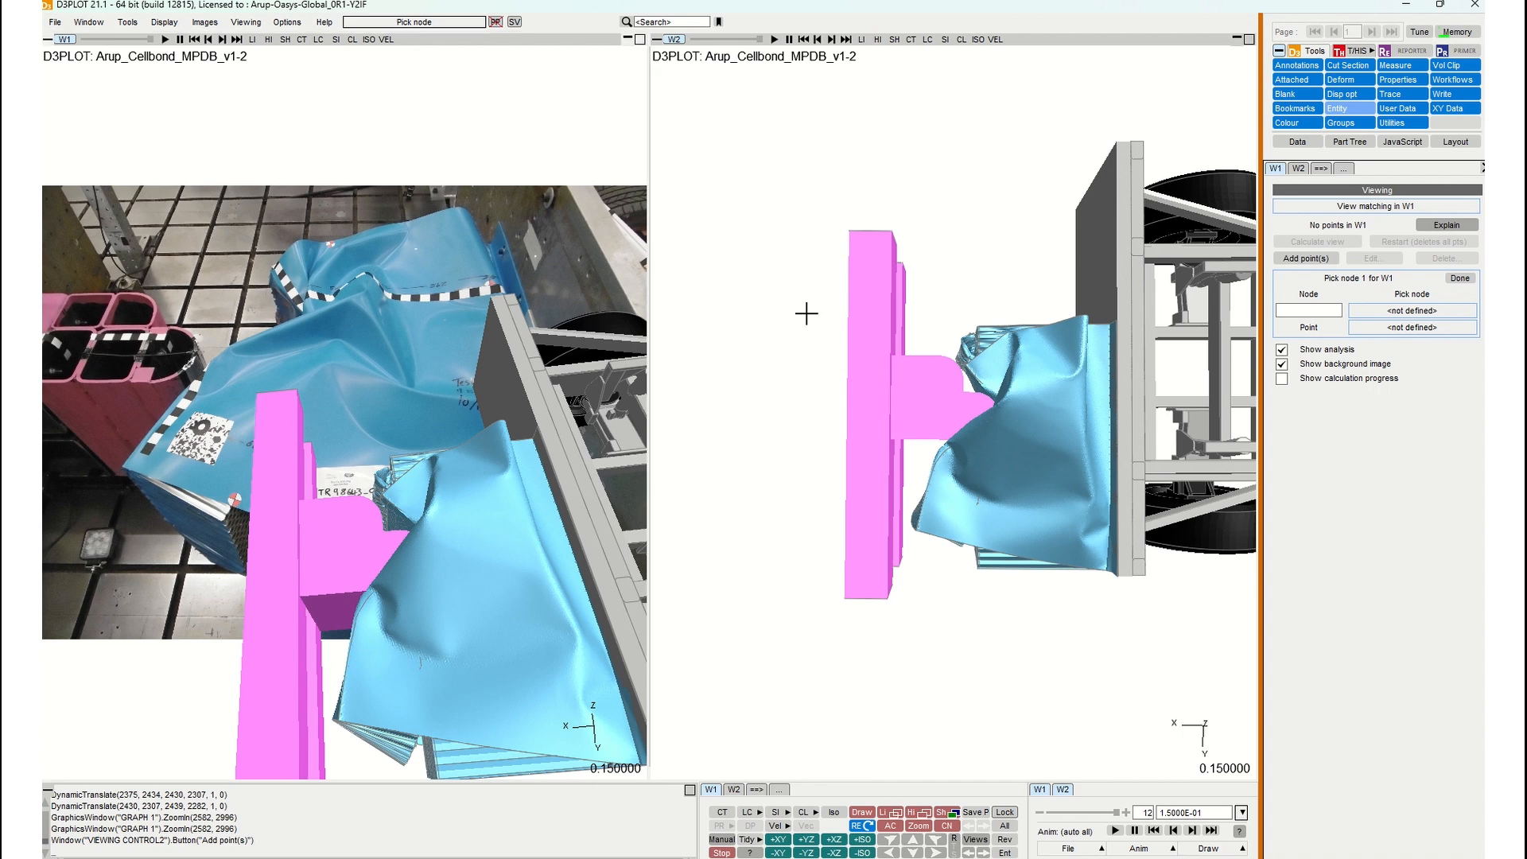
click(1293, 260)
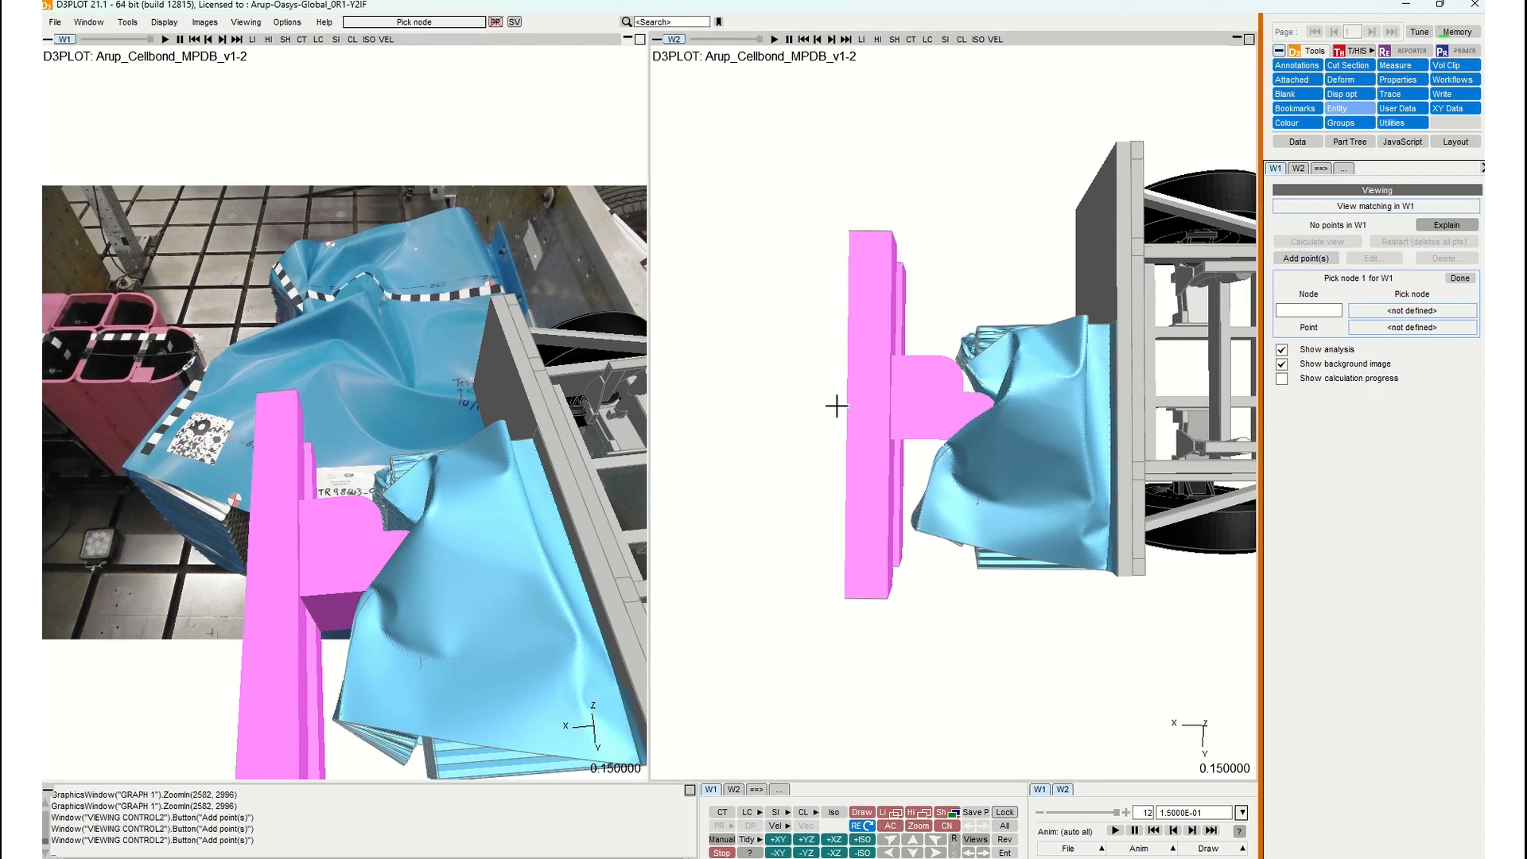
drag(487, 422, 517, 410)
scroll(549, 413, up, 2)
click(544, 409)
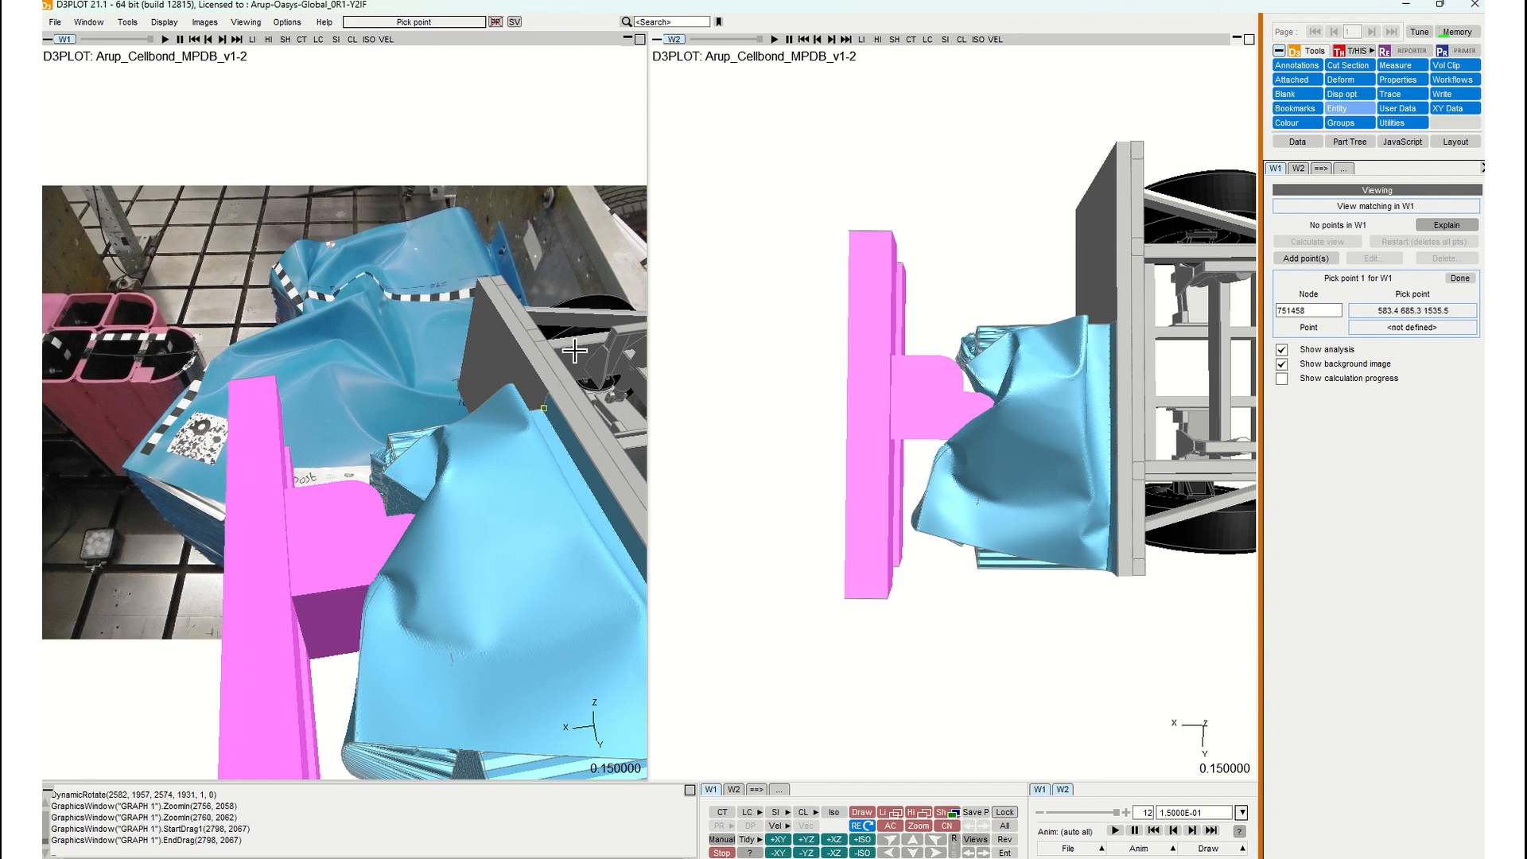
click(494, 240)
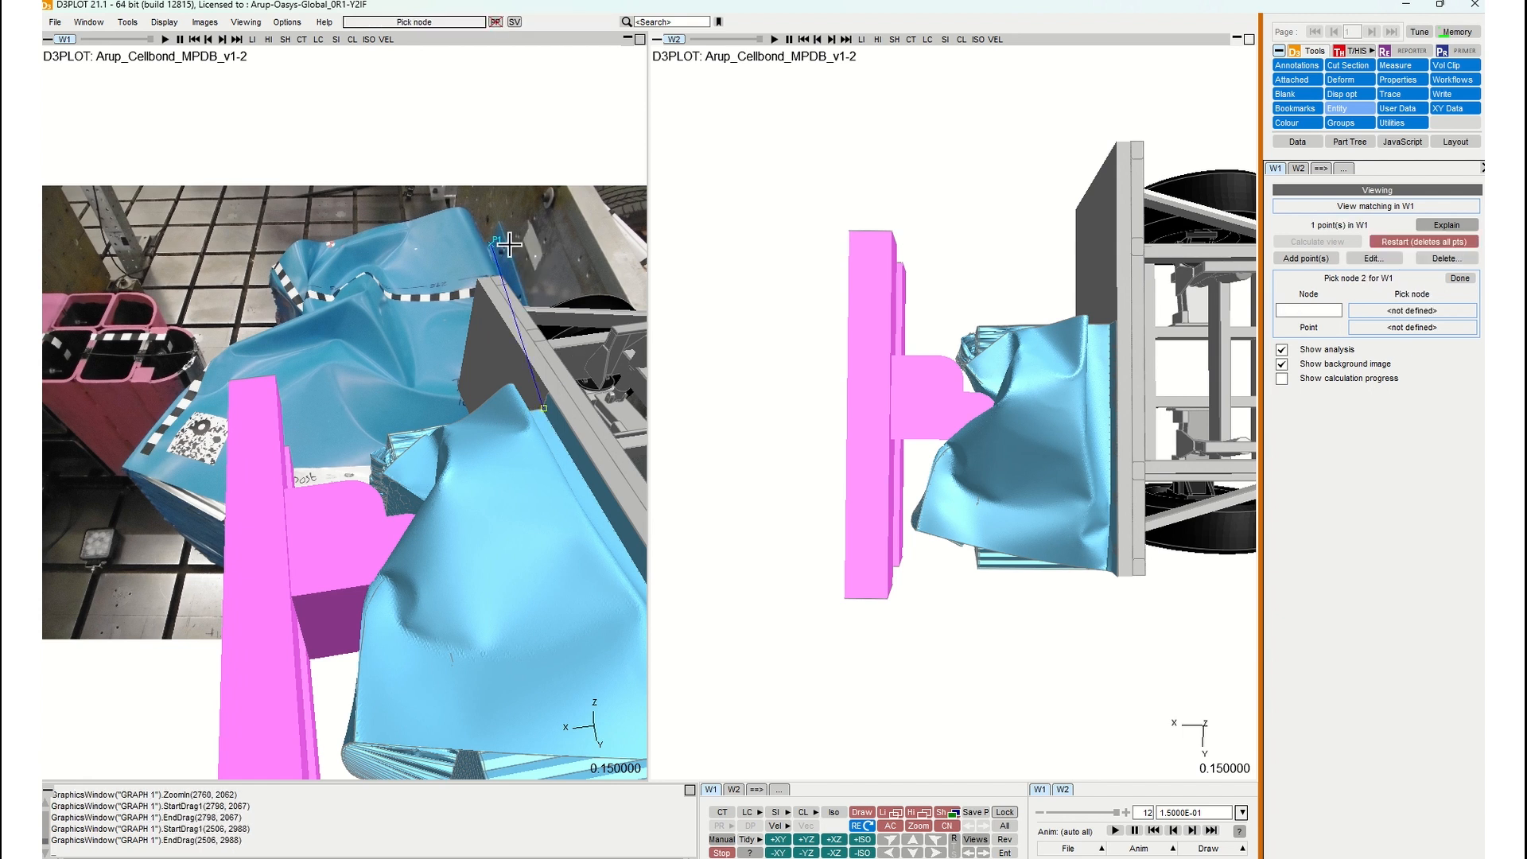
click(550, 392)
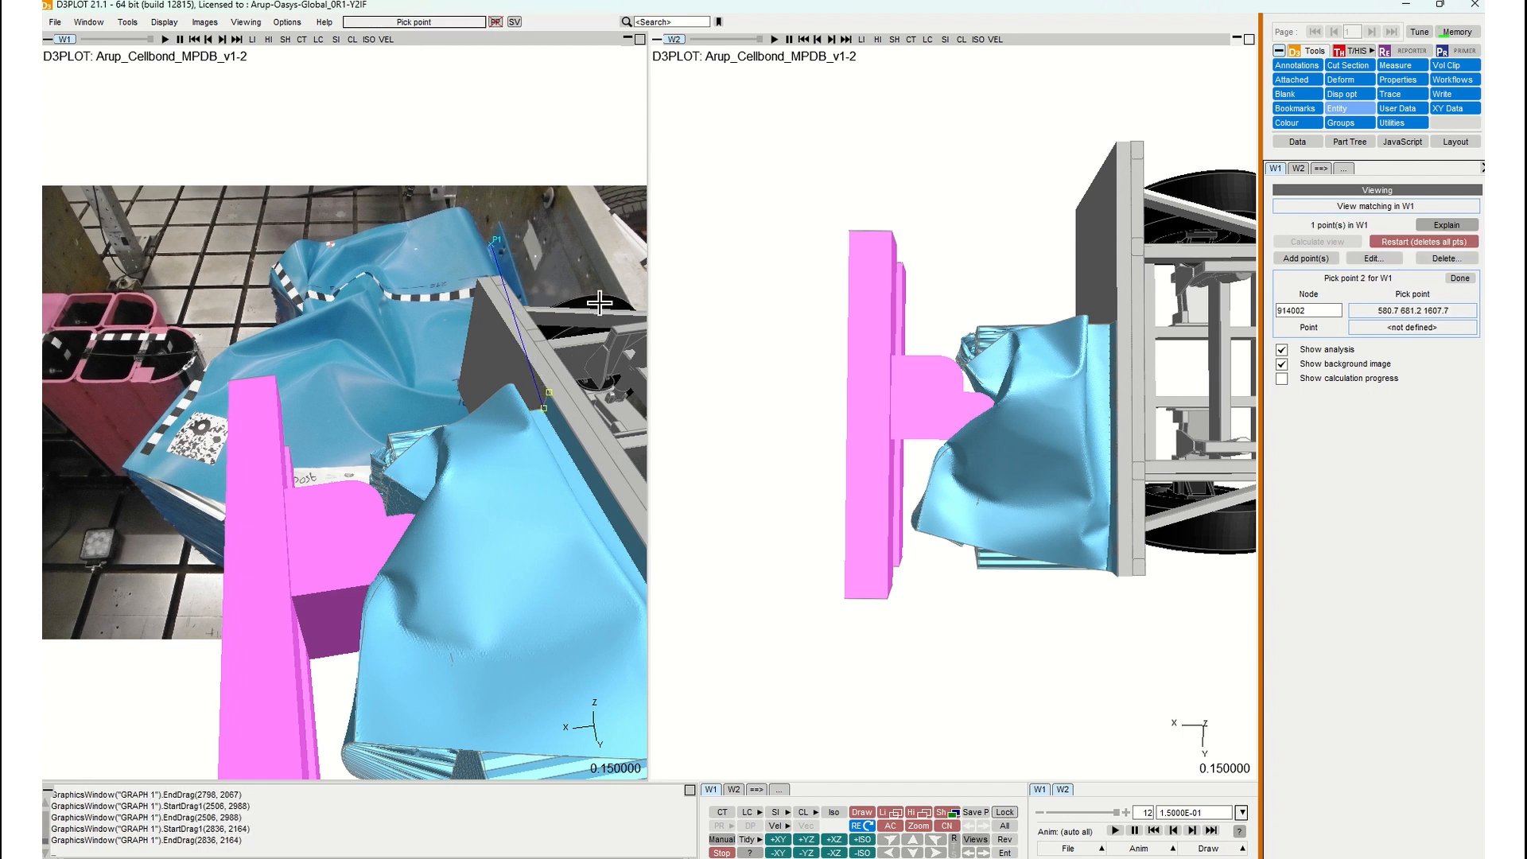
click(503, 219)
Pair a node on the pink impactor and one on the honeycomb block's upper corner with their photo positions.
drag(334, 498, 328, 566)
click(333, 566)
click(150, 326)
shift+middle_drag(322, 566, 316, 256)
shift+drag(317, 256, 444, 122)
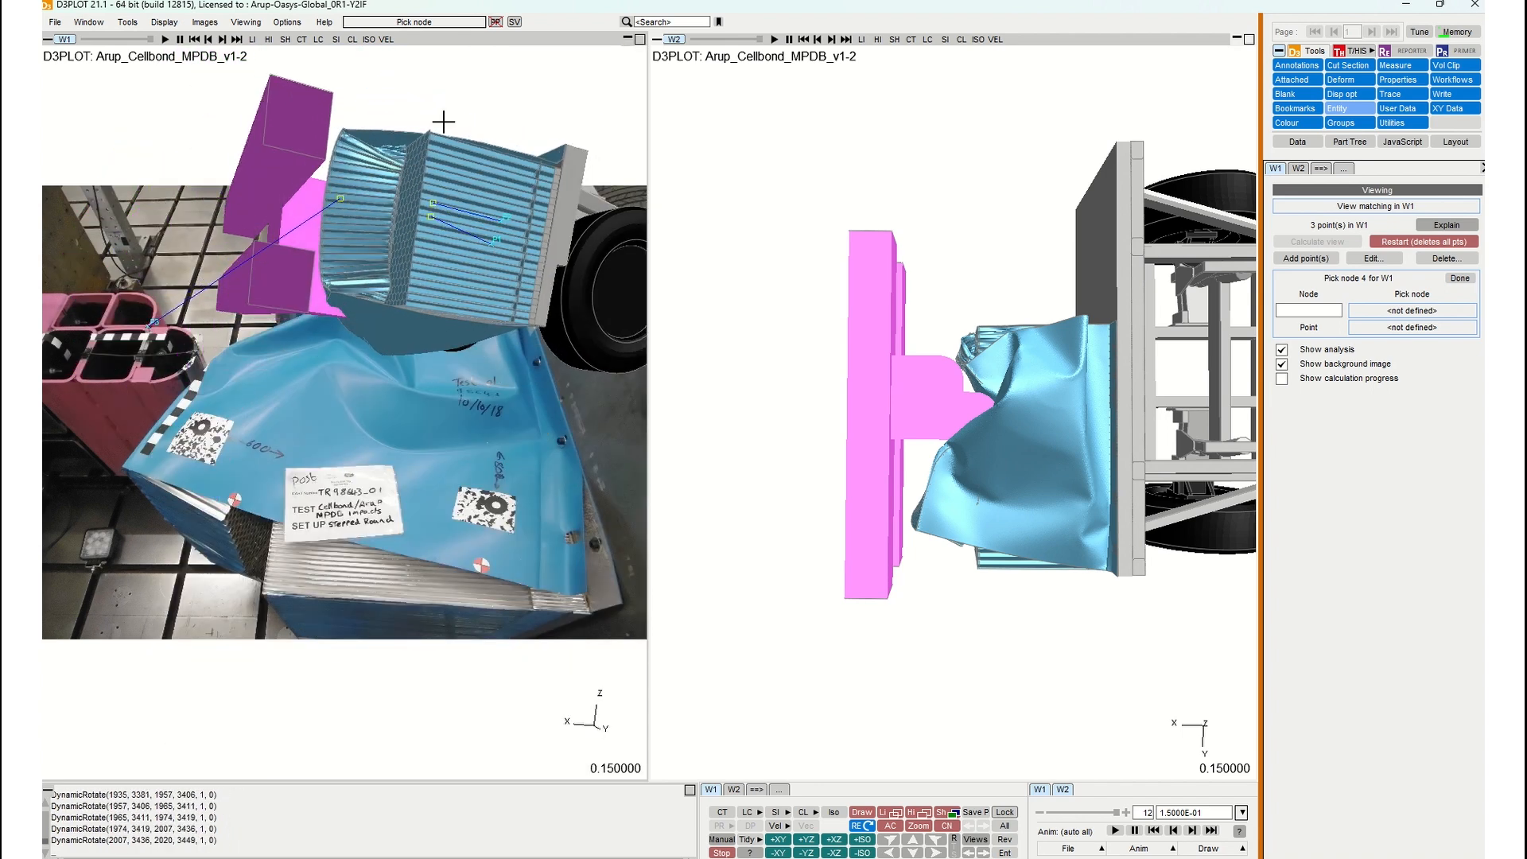
click(432, 130)
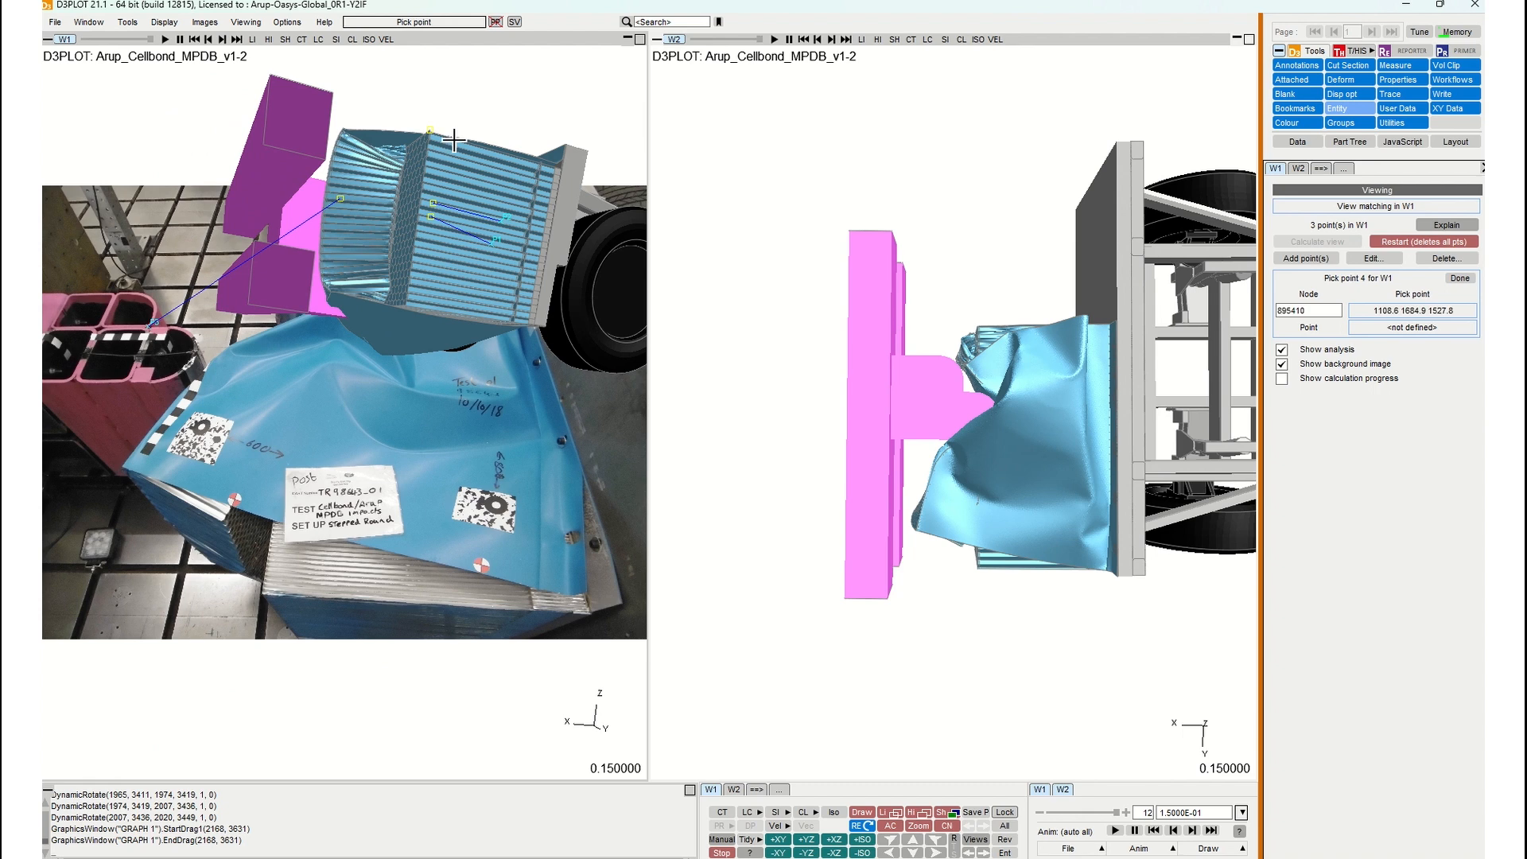
click(263, 591)
Pair the honeycomb block's lower corner node with the photo as the fifth point and calculate the matched view.
shift+drag(348, 298, 410, 356)
click(406, 345)
shift+middle_drag(362, 508, 354, 438)
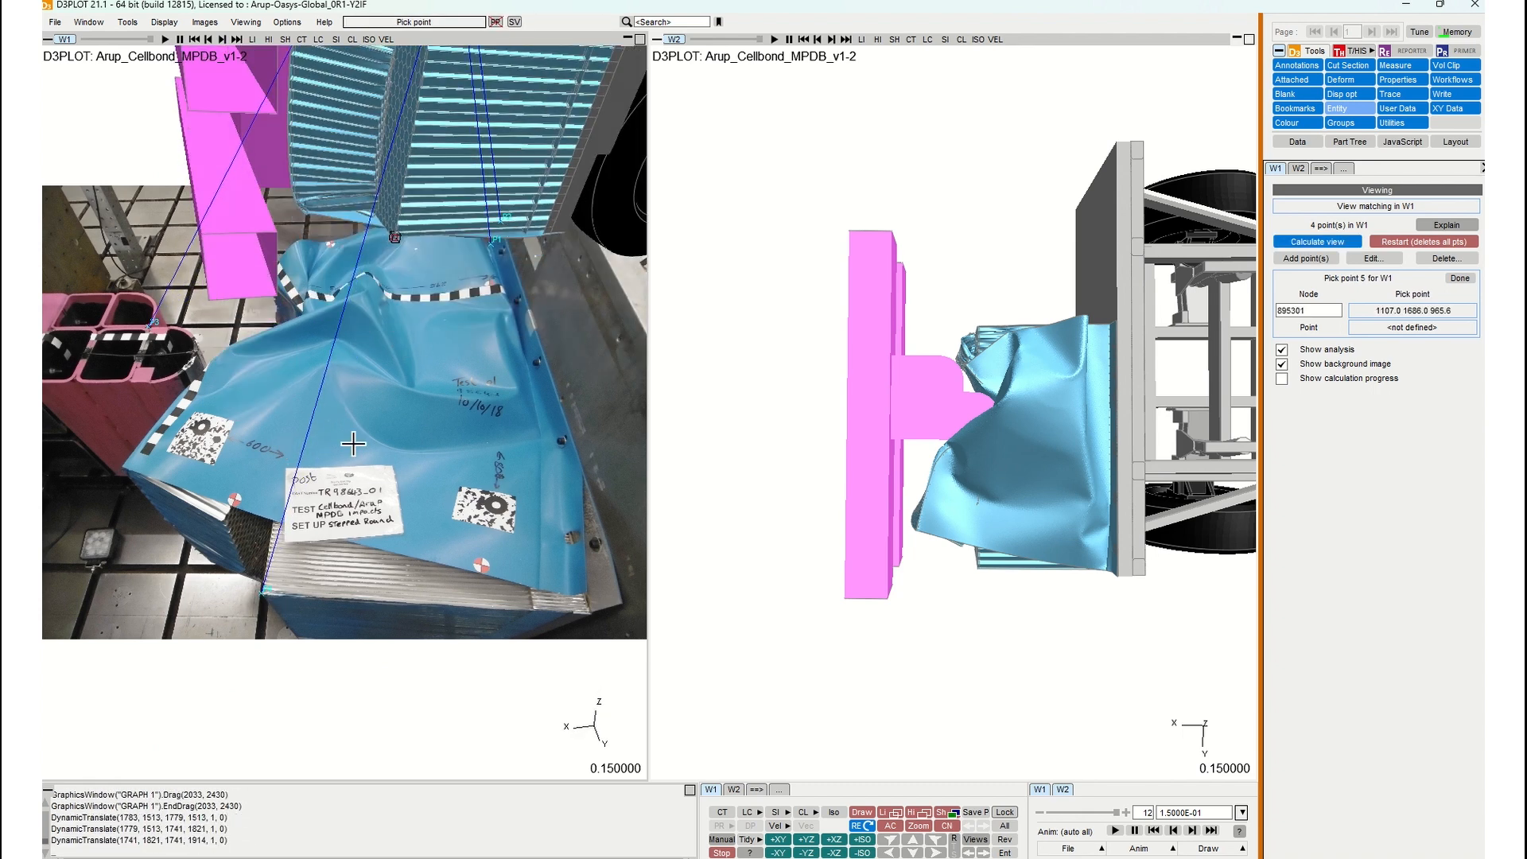
click(296, 635)
shift+middle_drag(357, 313, 395, 451)
scroll(356, 431, down, 3)
shift+drag(395, 451, 354, 418)
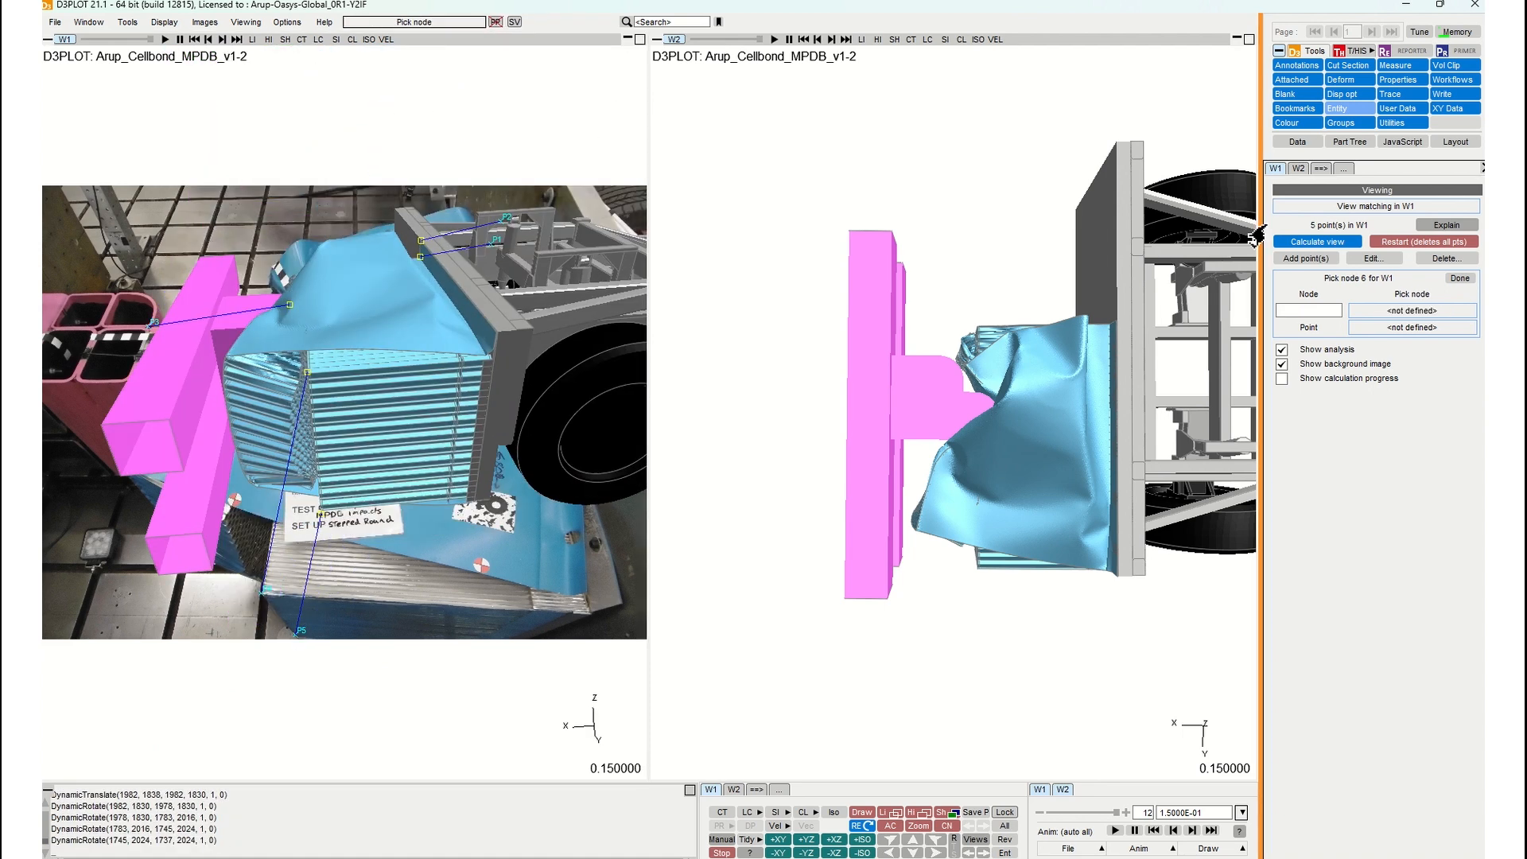
click(1336, 250)
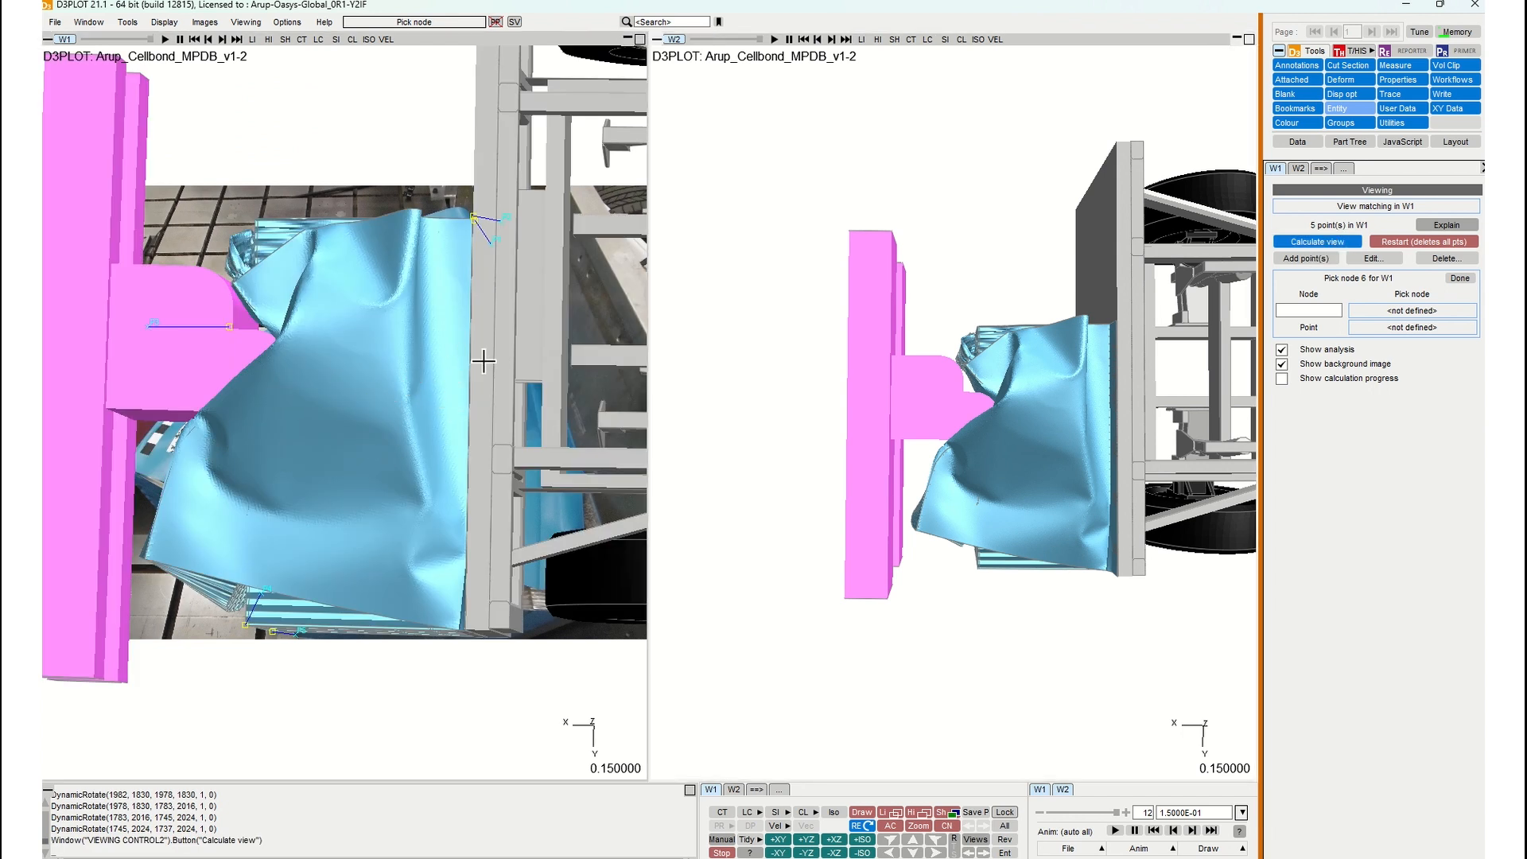
Try recalculating the matched view from a different starting orientation using the same five points.
drag(475, 370, 412, 354)
scroll(418, 357, up, 3)
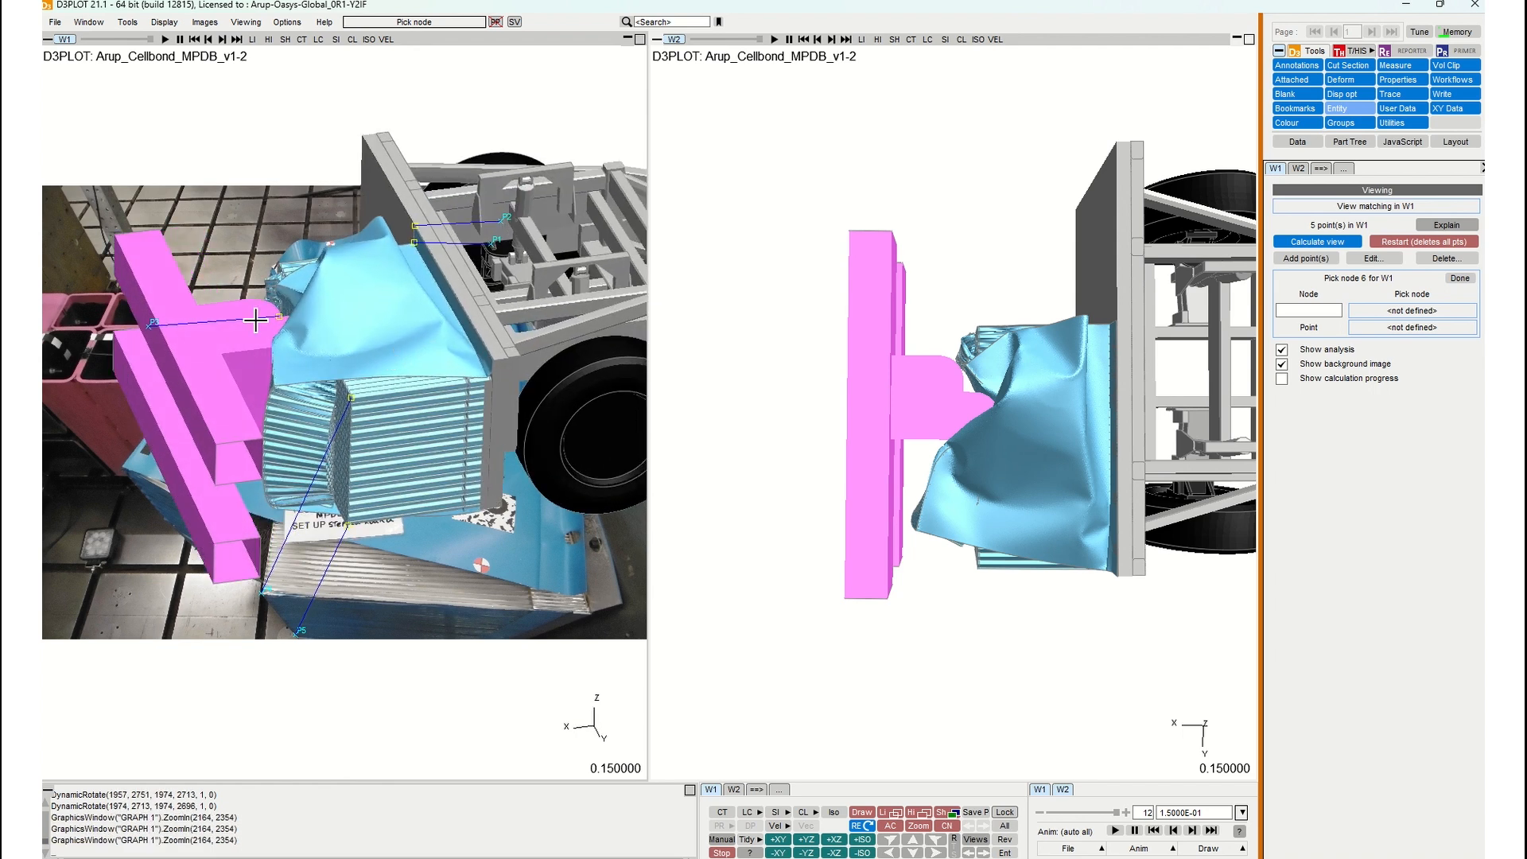
scroll(461, 342, up, 1)
click(1318, 242)
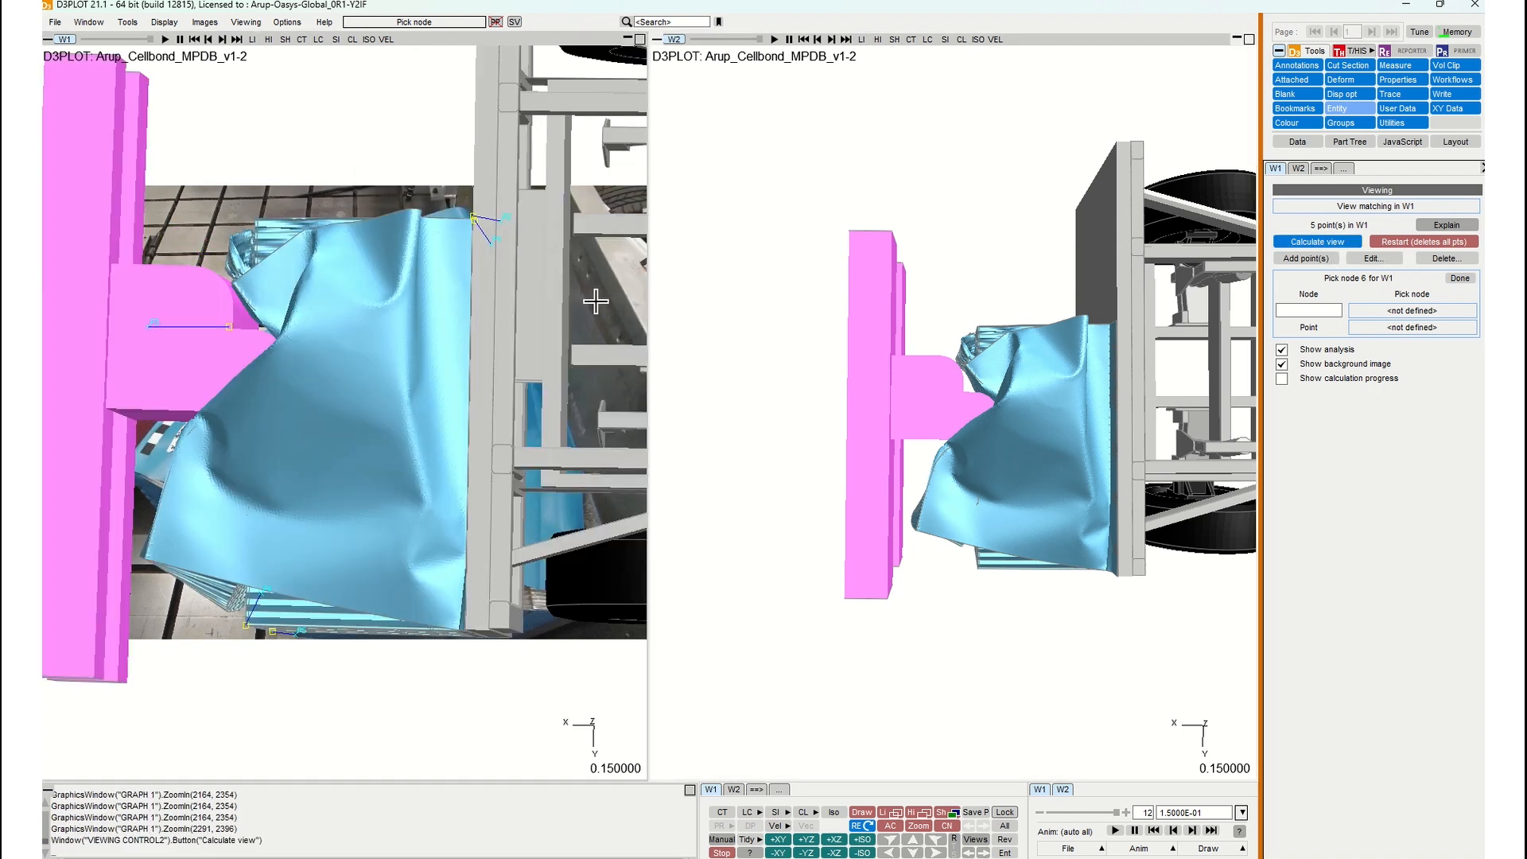
Add a sixth matching point at the barrier backplate's near upper corner and recalculate the matched view.
drag(372, 420, 542, 299)
scroll(542, 299, up, 2)
shift+middle_drag(538, 300, 444, 253)
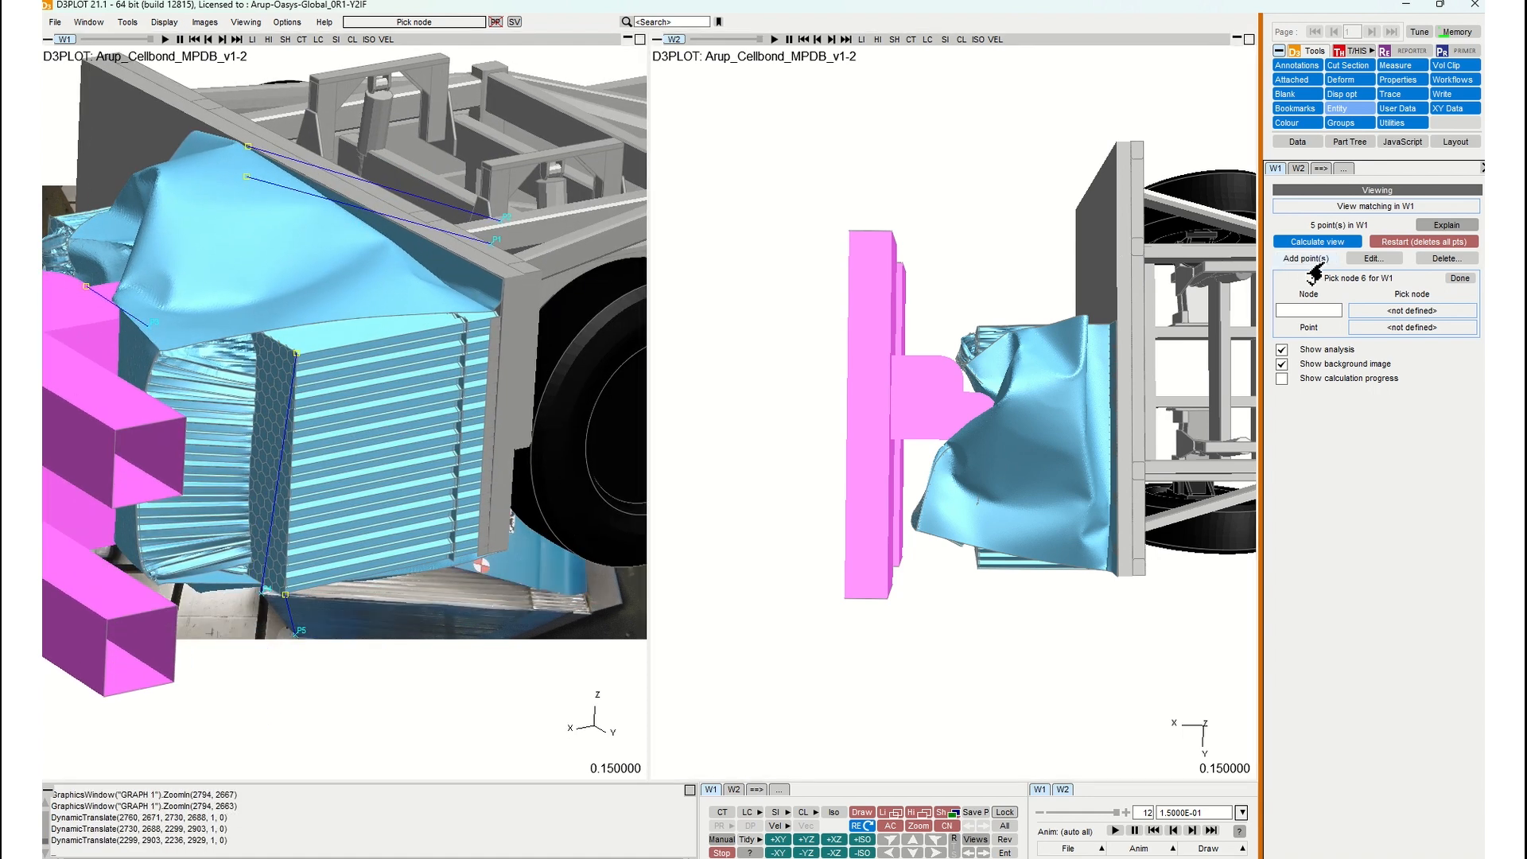
click(1311, 263)
click(503, 280)
shift+middle_drag(503, 280, 617, 507)
click(618, 595)
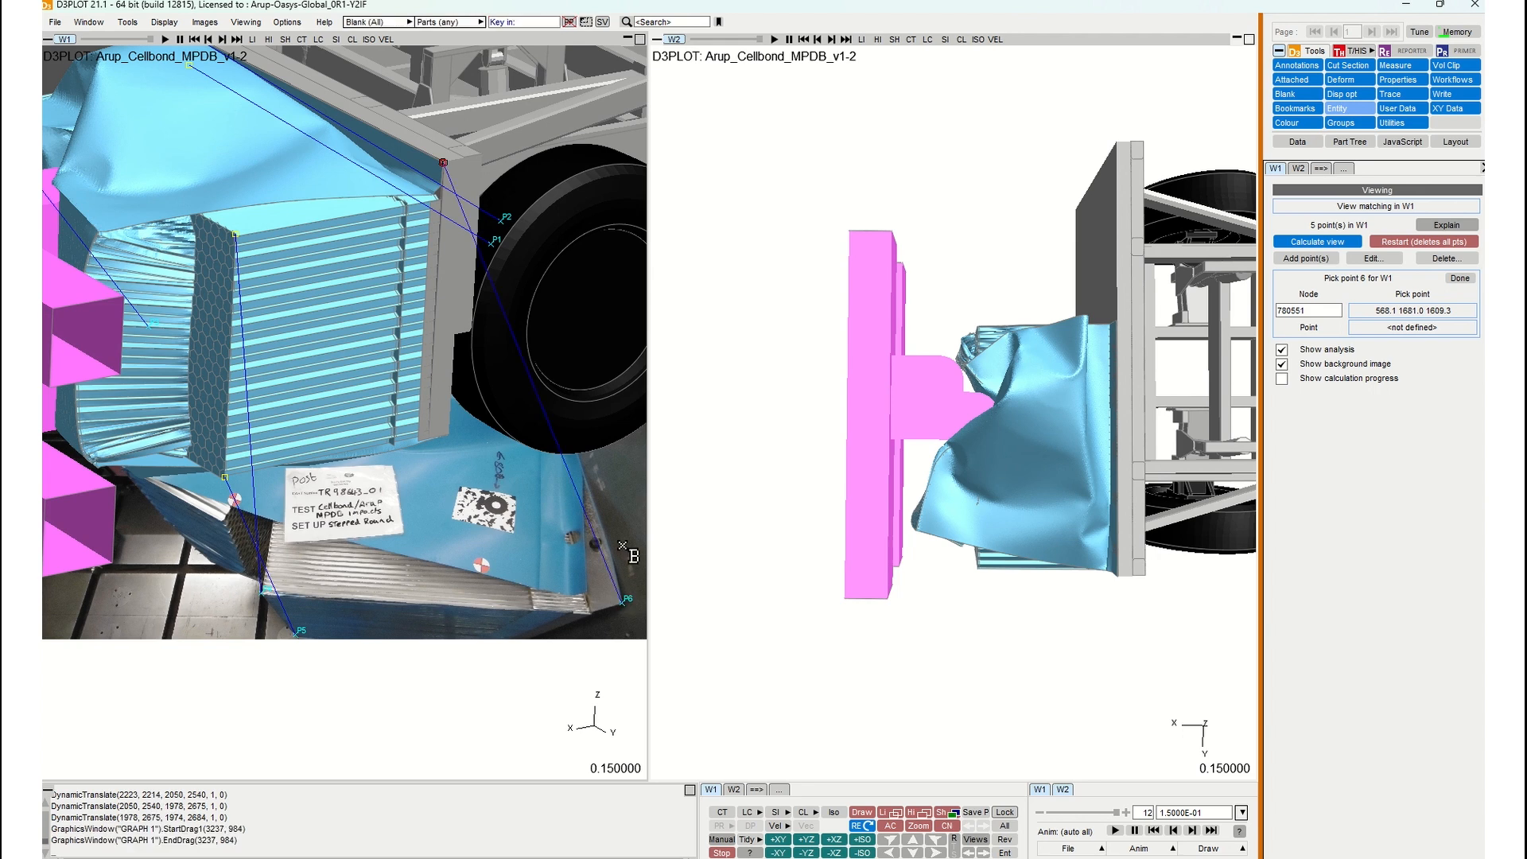
click(1292, 241)
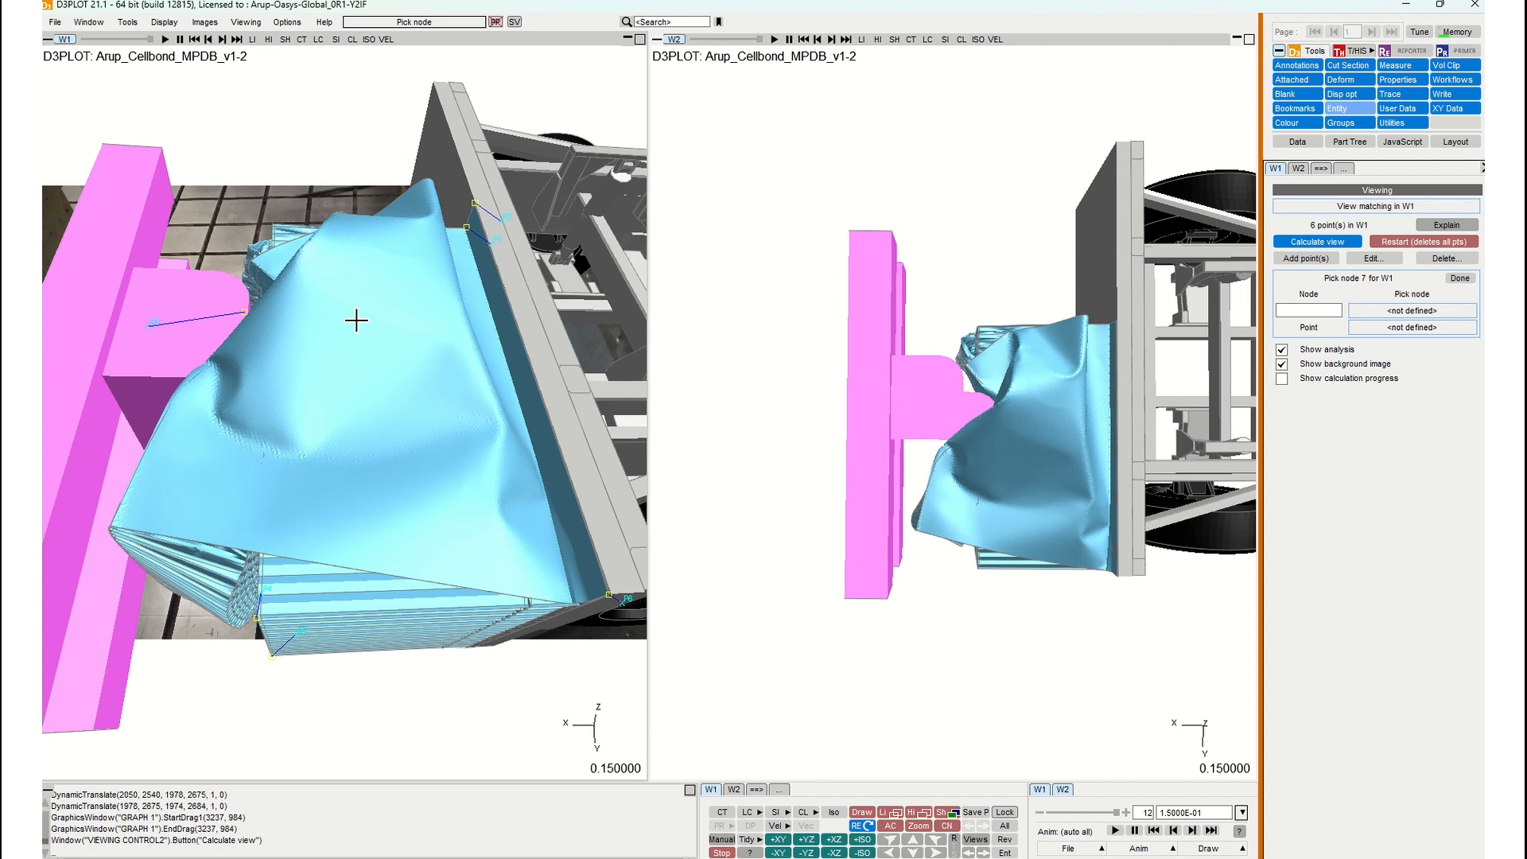
Apply the matched W1 view to window W2 and turn off drawing of all elements in W1 to leave only the photo.
key(0)
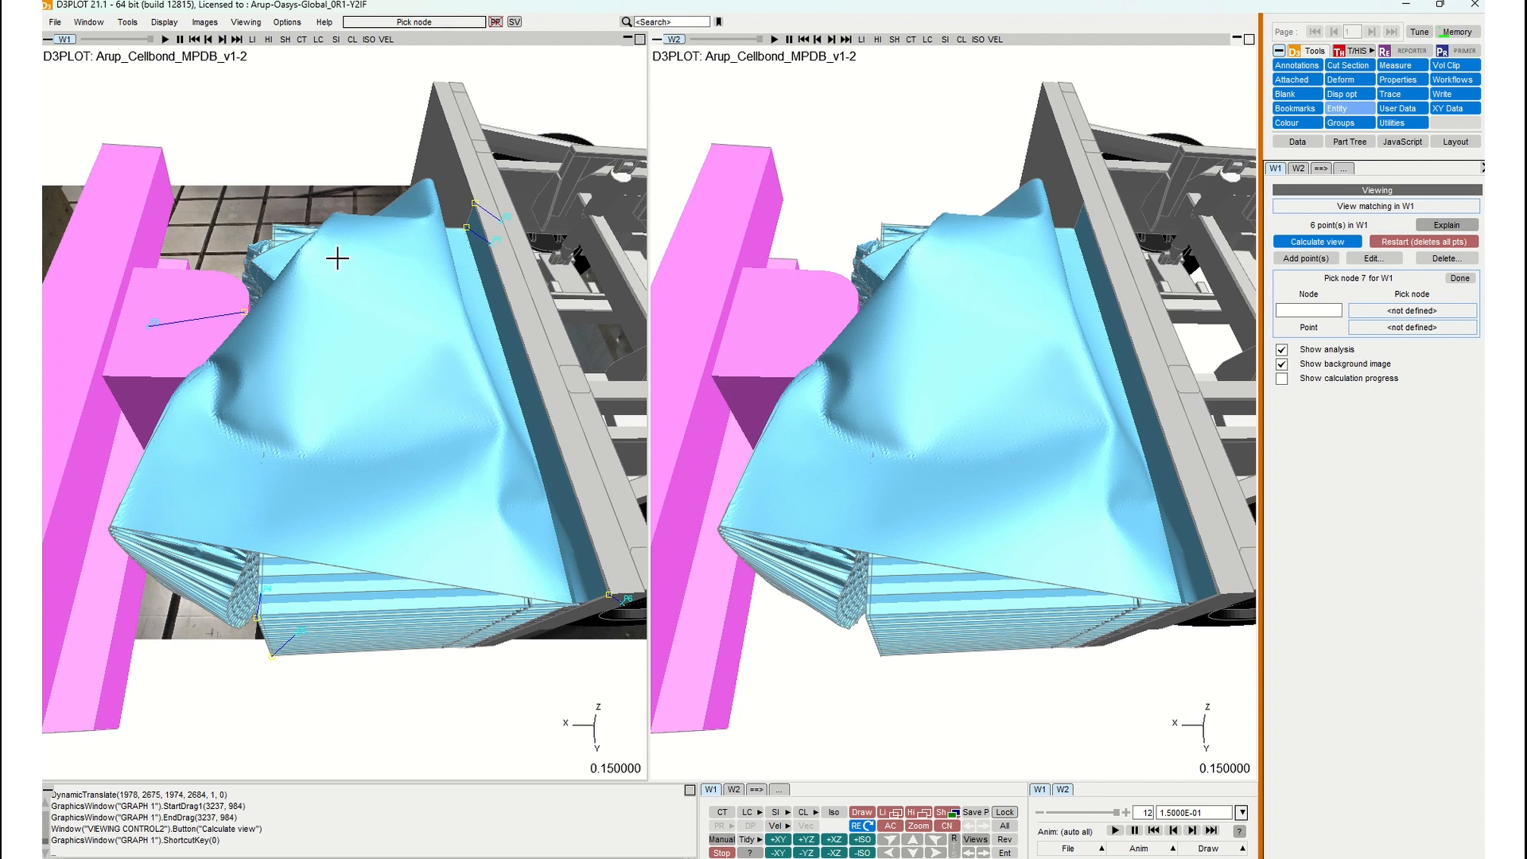
key(e)
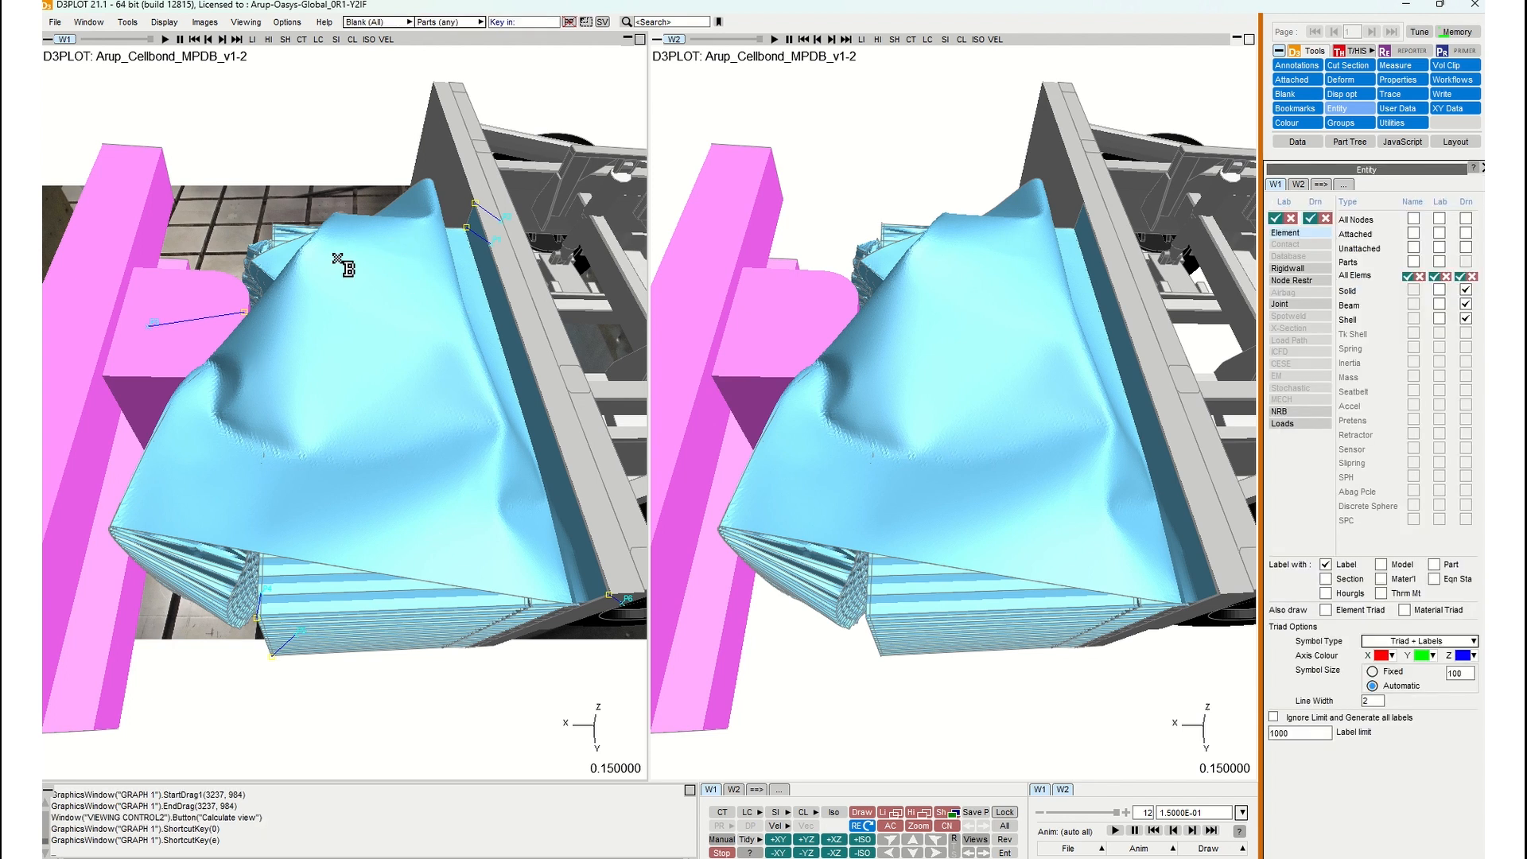
click(1325, 218)
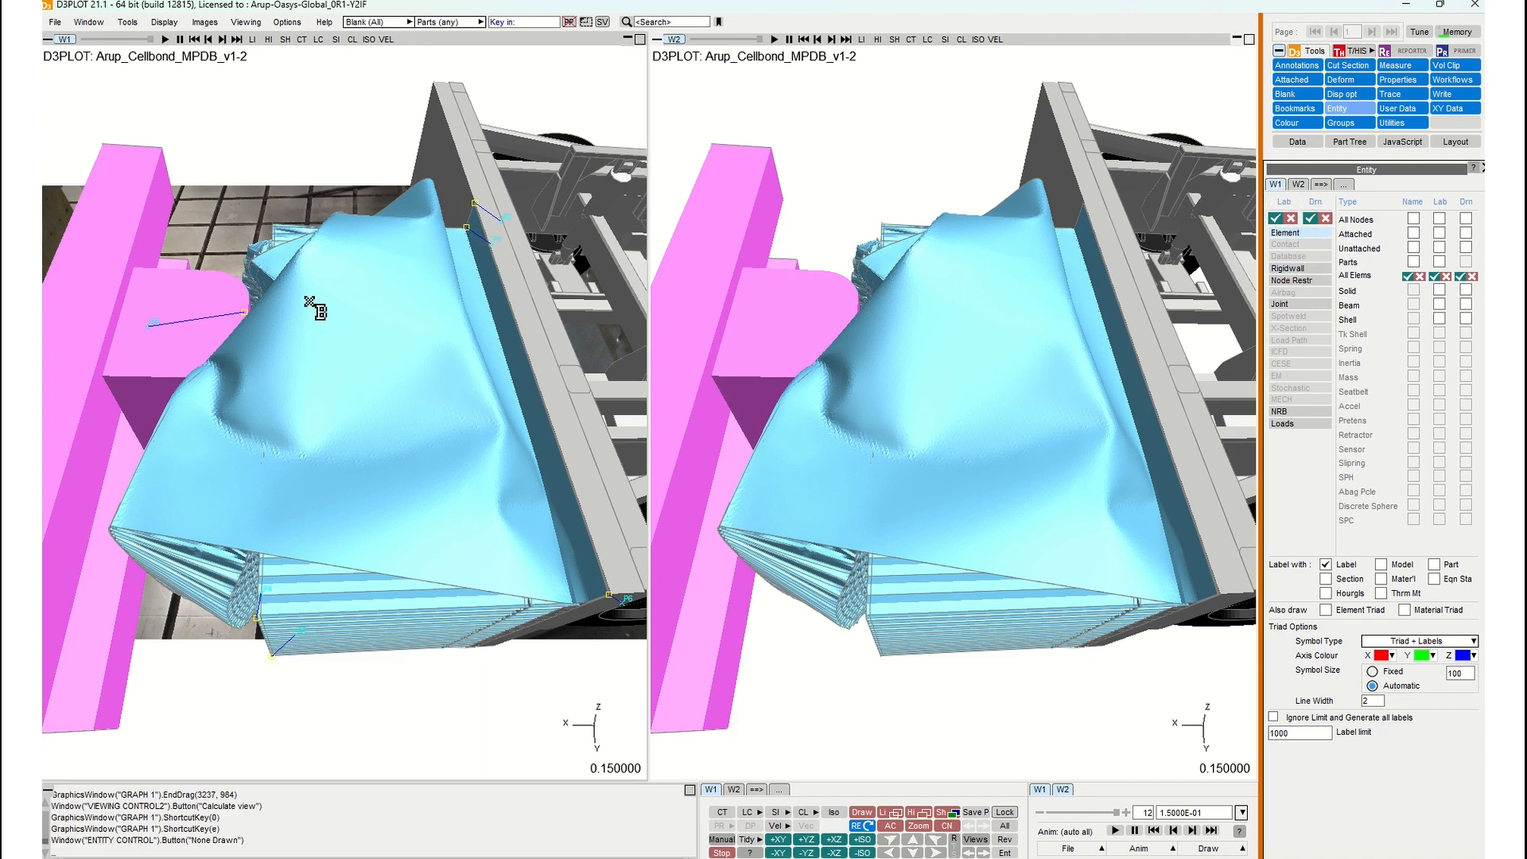
scroll(327, 307, down, 1)
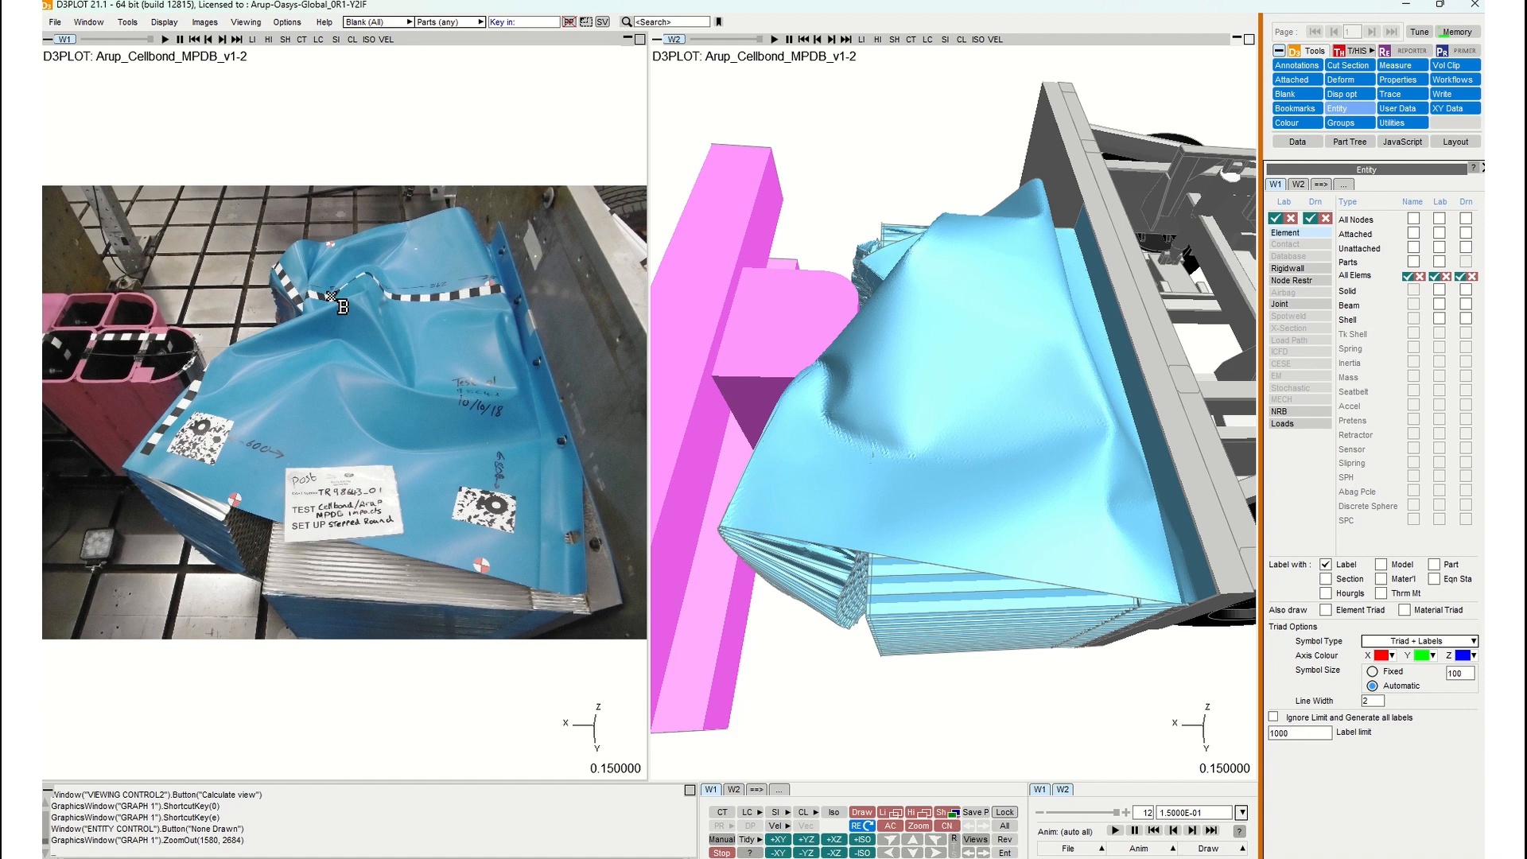
Open the static image export settings for capturing the current page.
click(205, 21)
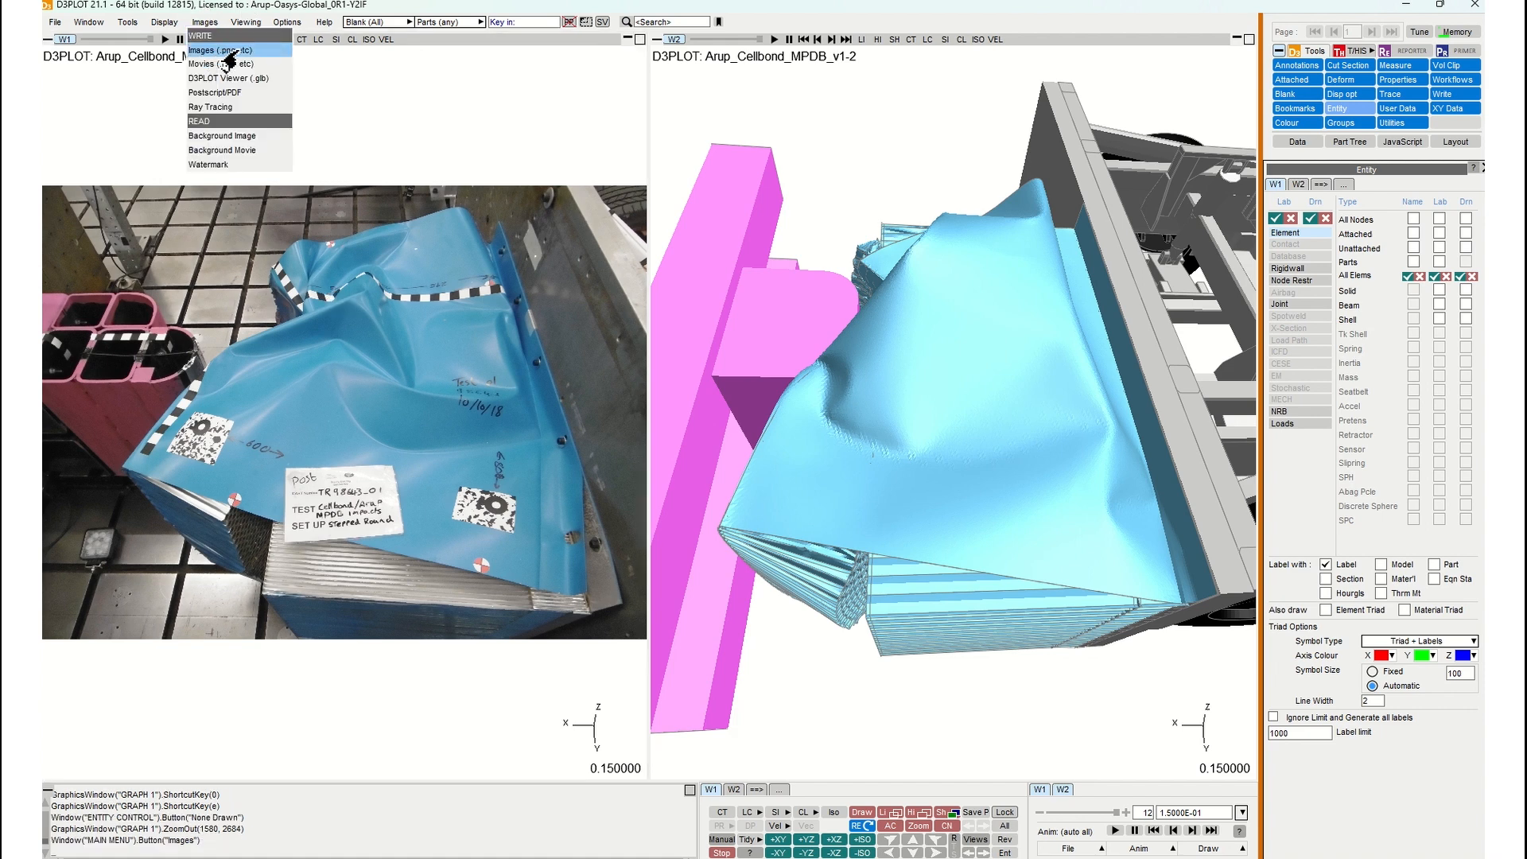
click(222, 50)
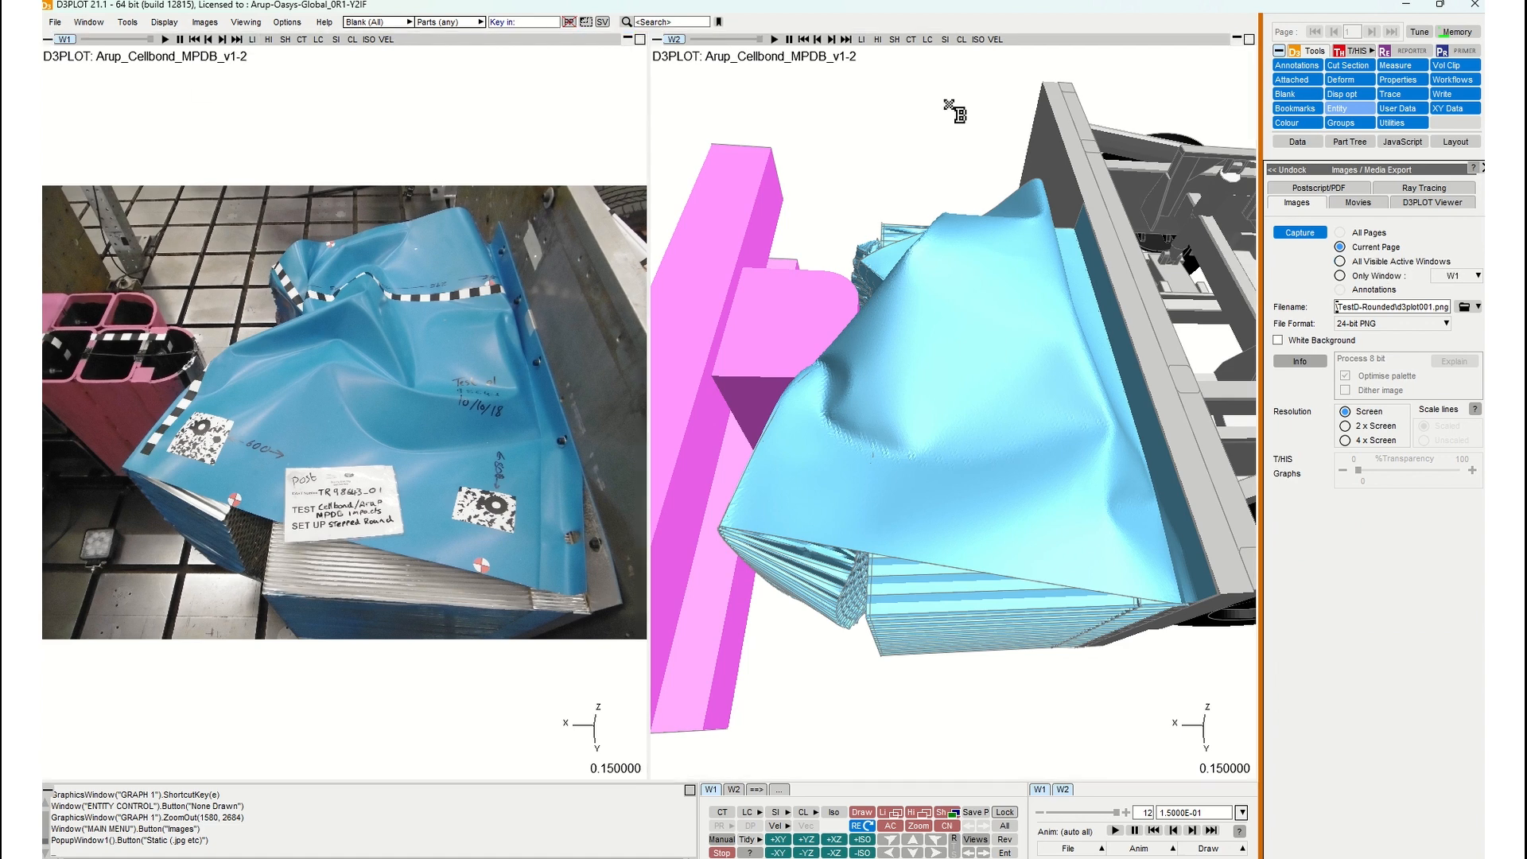
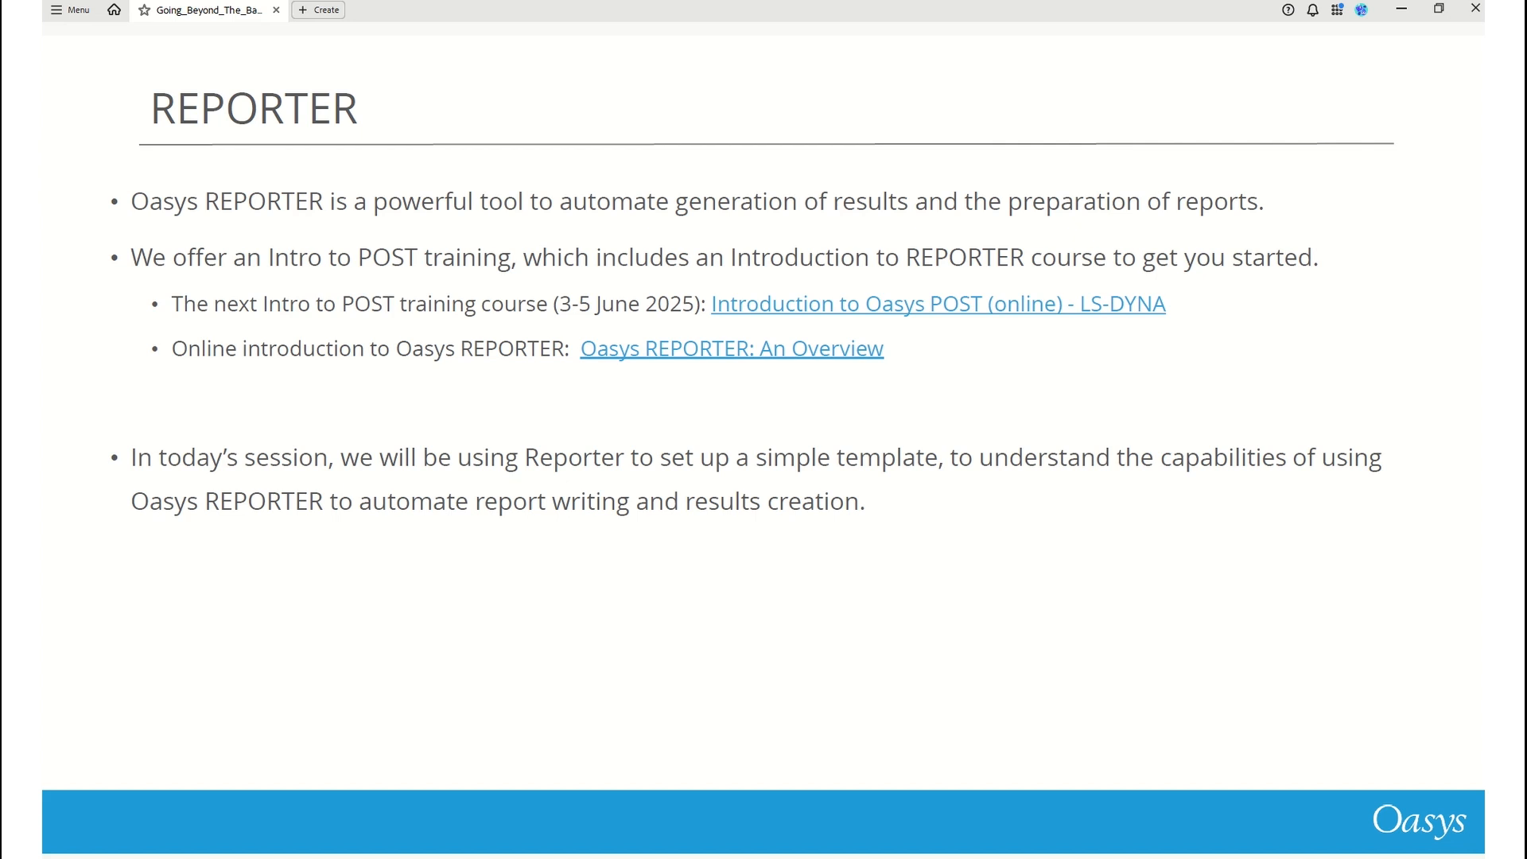
Switch to REPORTER and open the list of variables for the template1.ortx template.
key(alt+Tab)
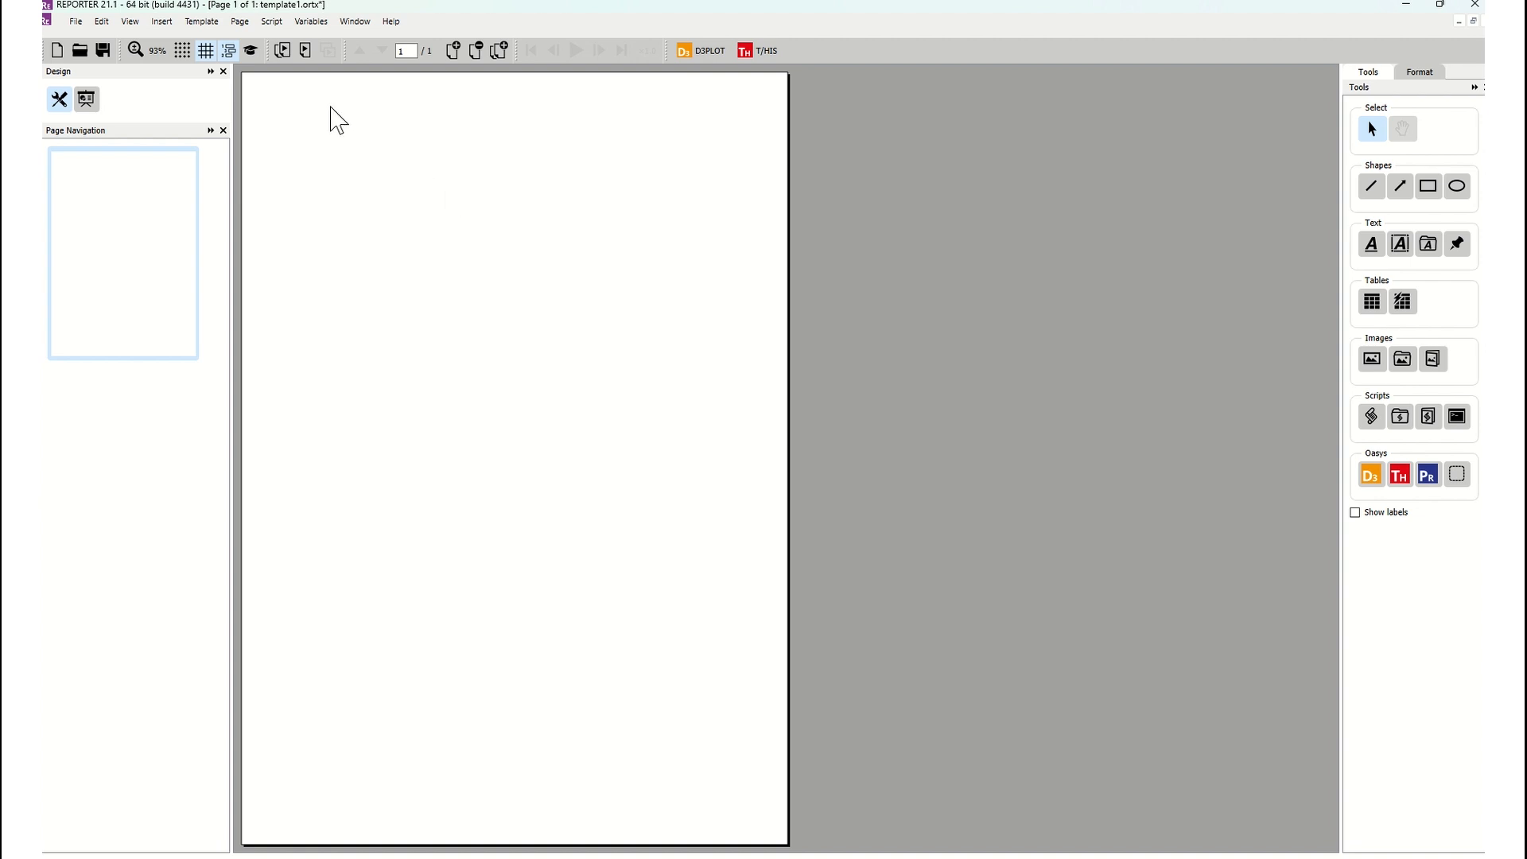
click(311, 22)
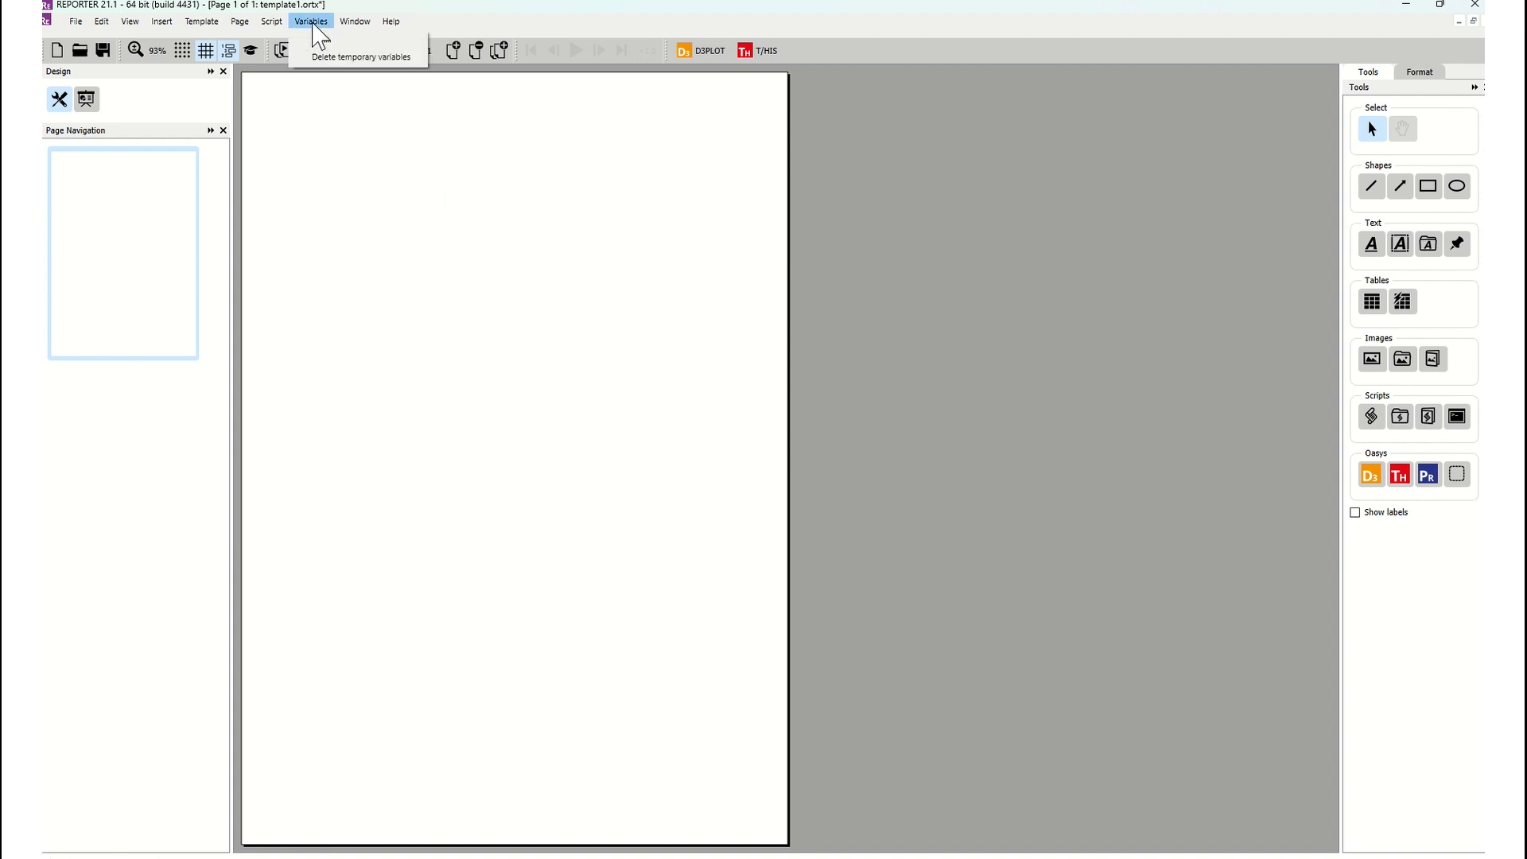
click(322, 40)
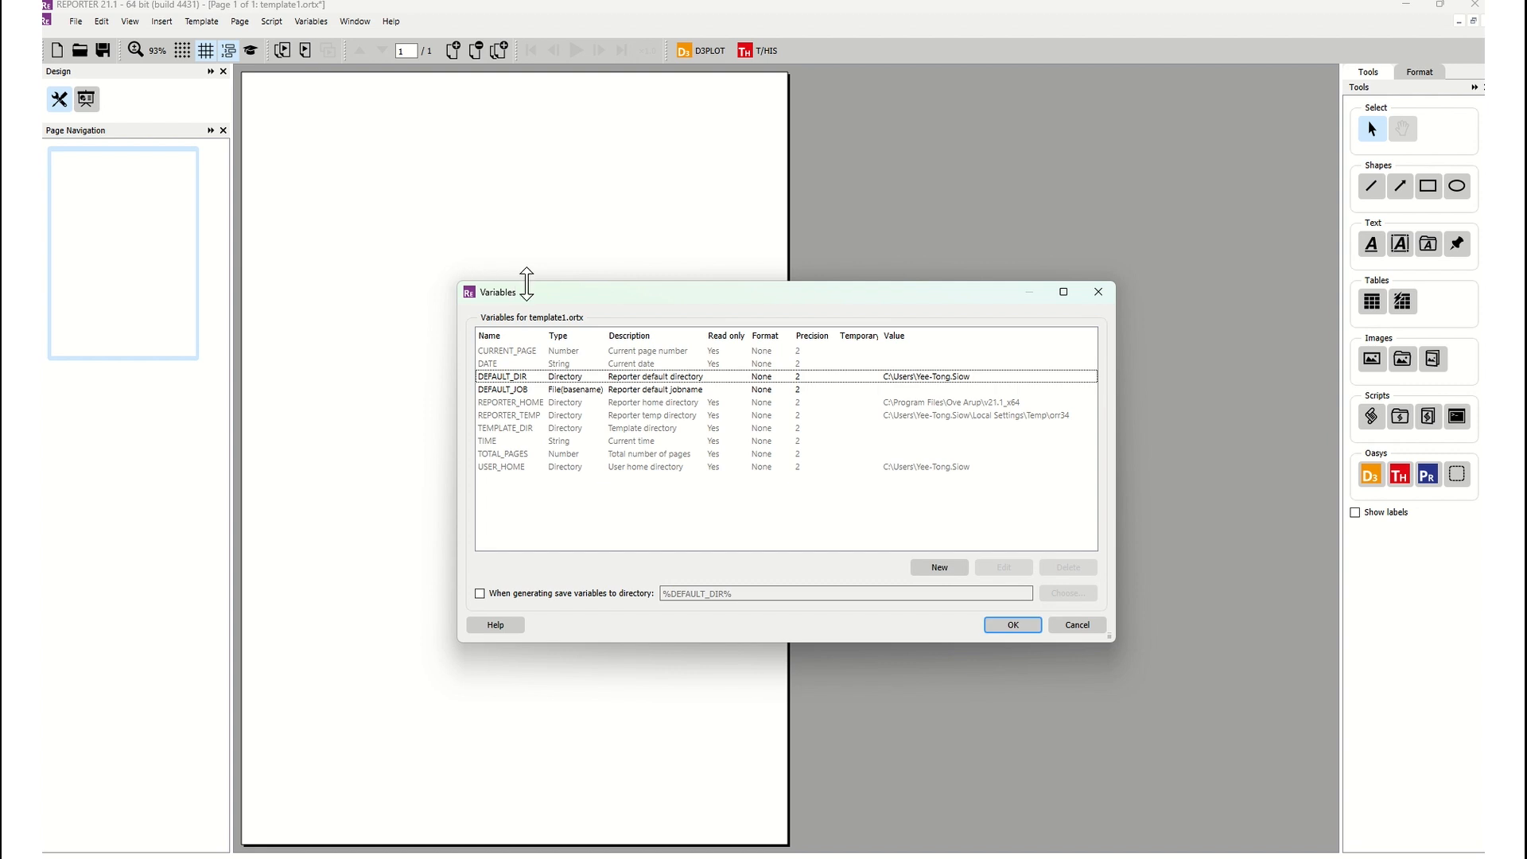
drag(531, 295, 455, 190)
Set the DEFAULT_DIR variable to the TestD-Rounded folder inside MPDB_Barrier.
click(466, 273)
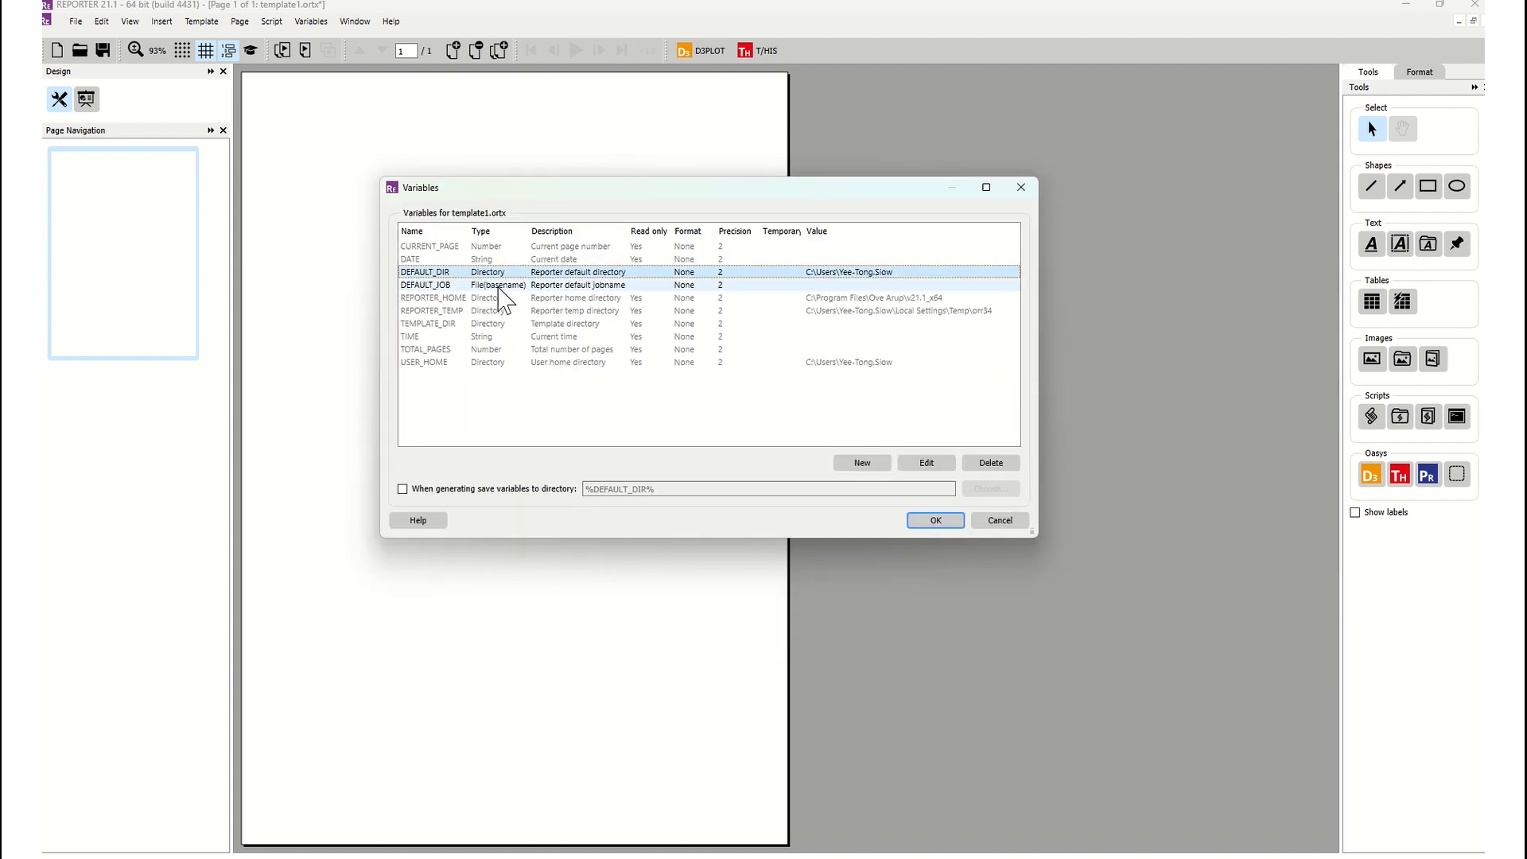
click(927, 463)
click(832, 327)
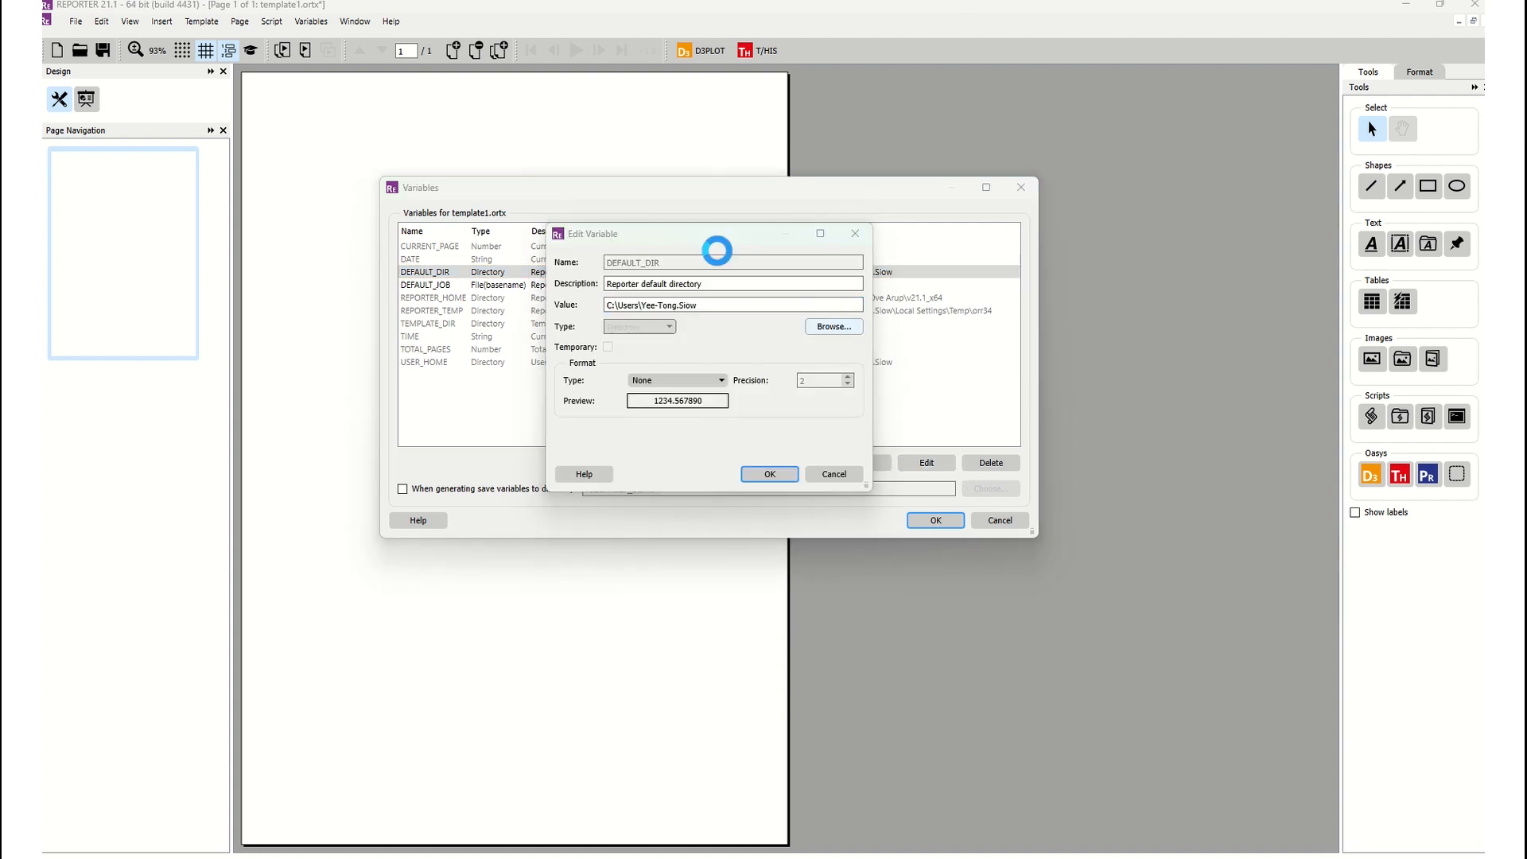
scroll(672, 445, down, 5)
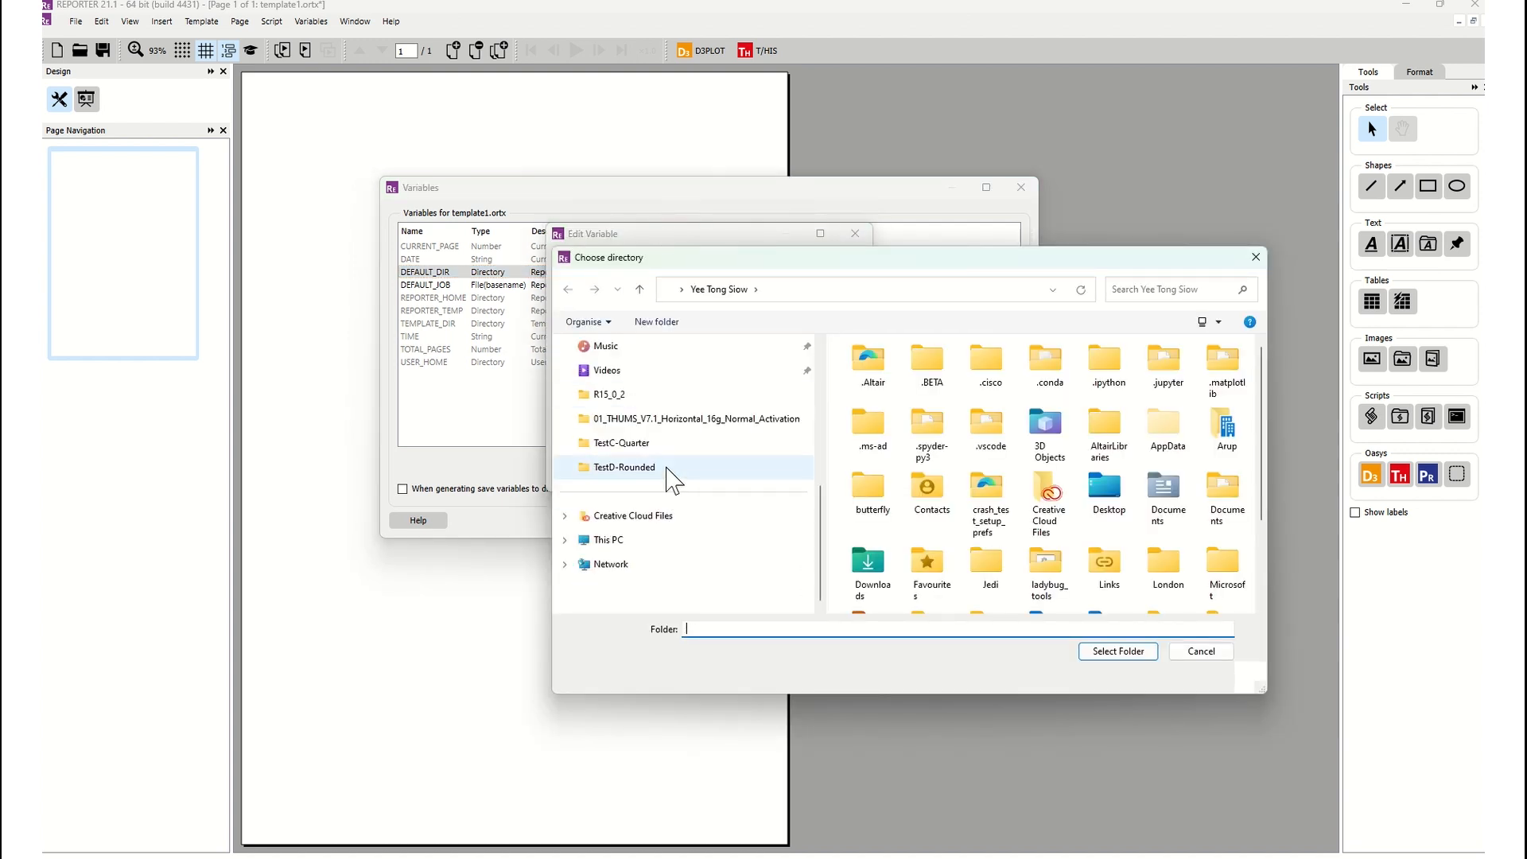
click(675, 443)
click(671, 468)
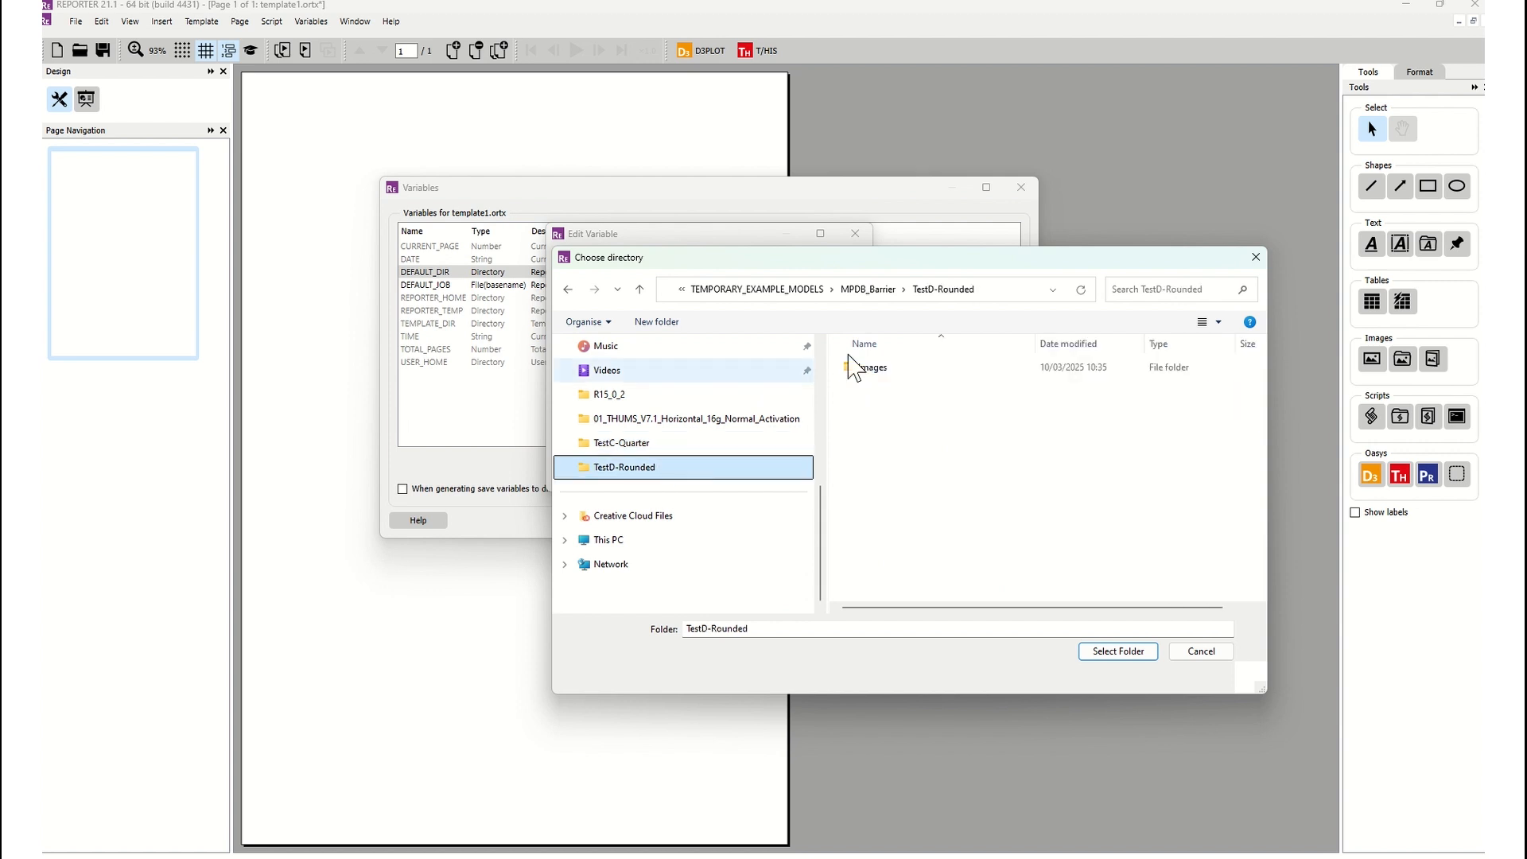
click(883, 294)
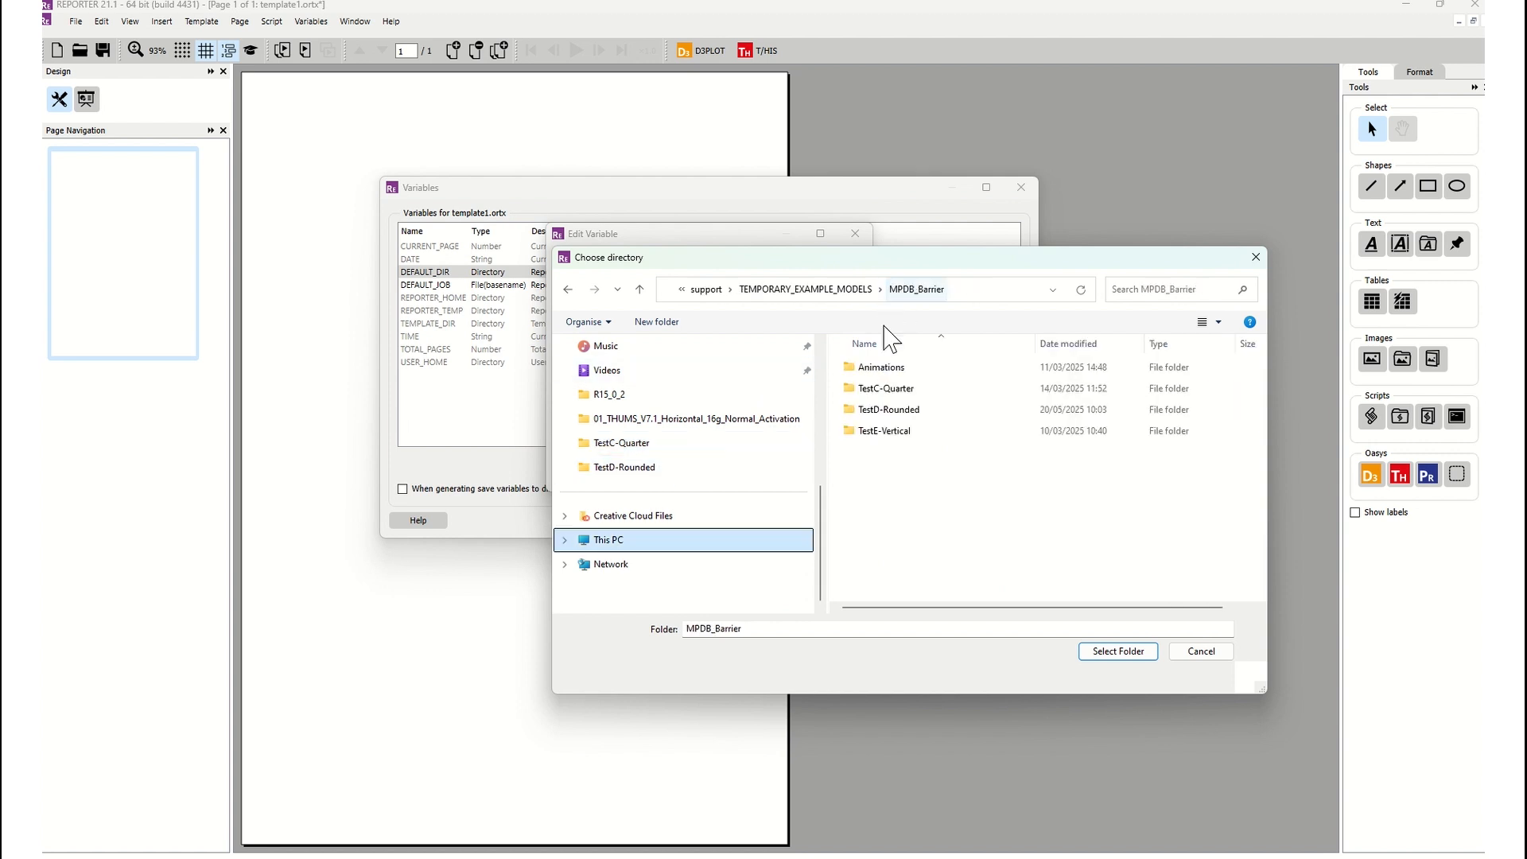
click(899, 415)
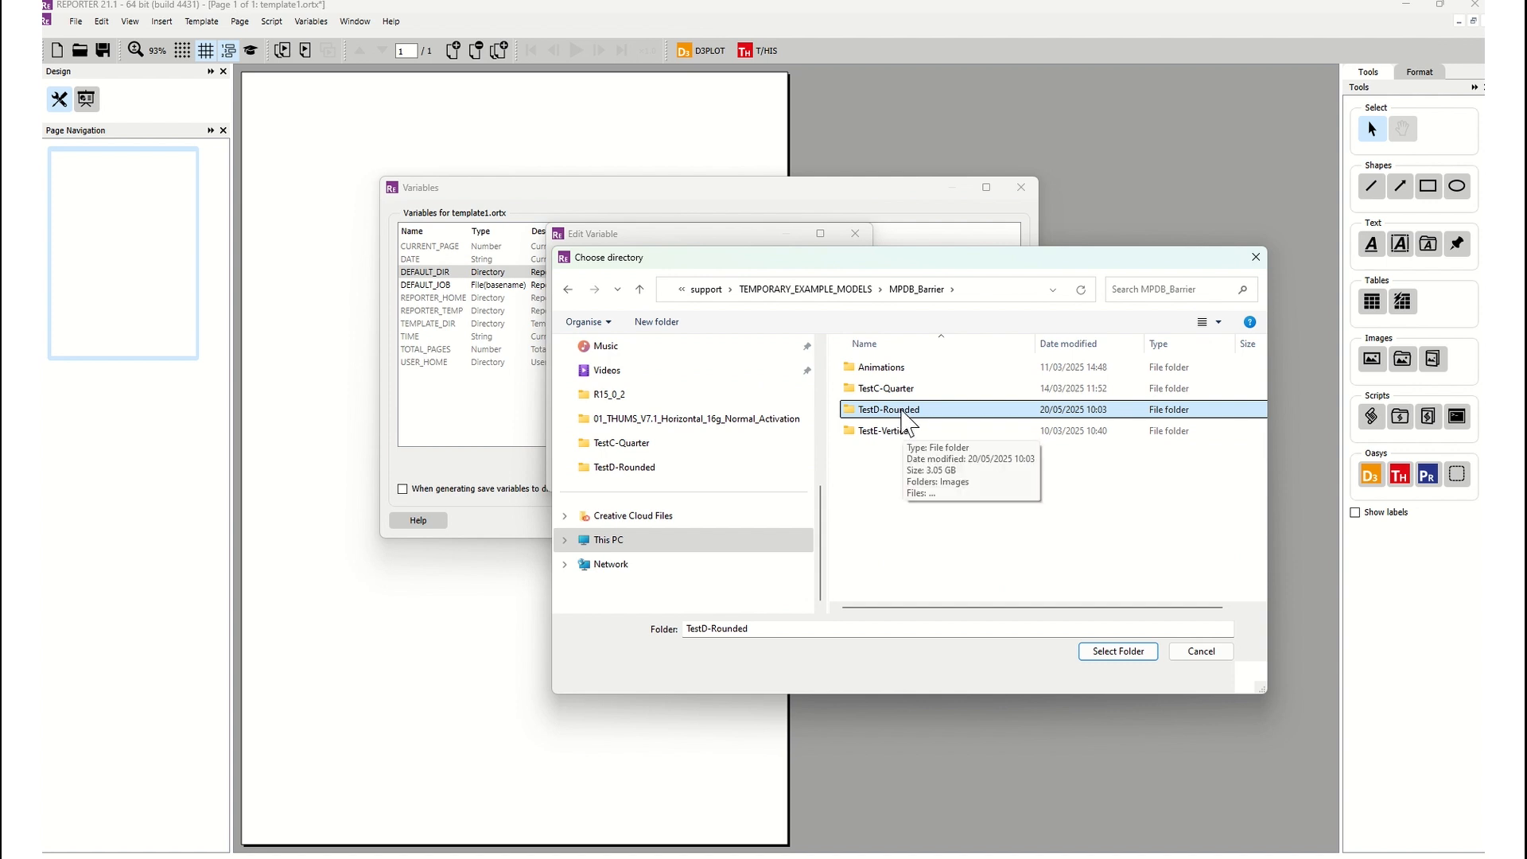
click(1108, 652)
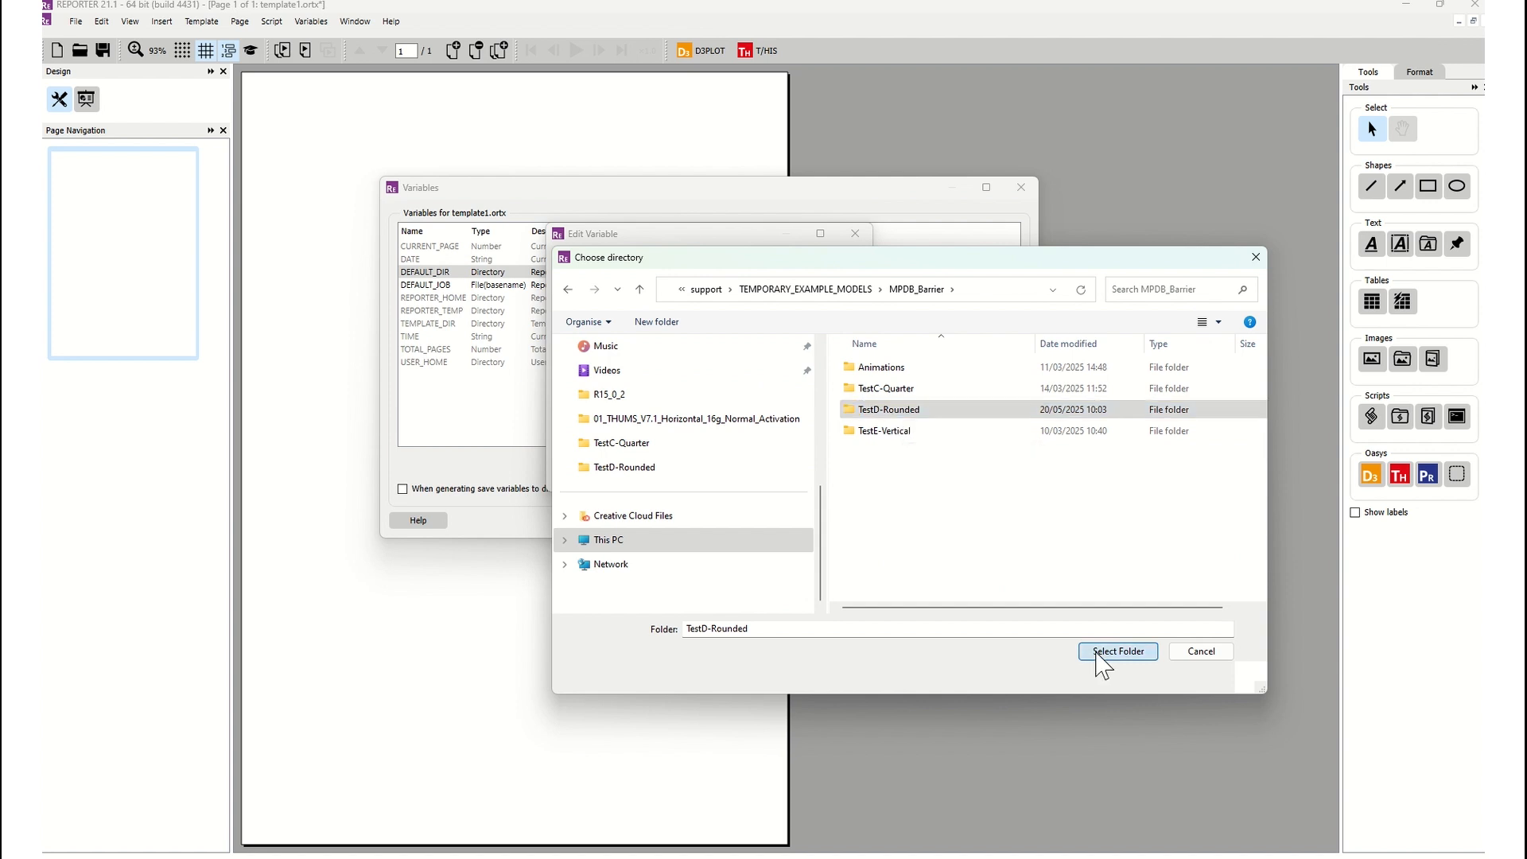
click(770, 468)
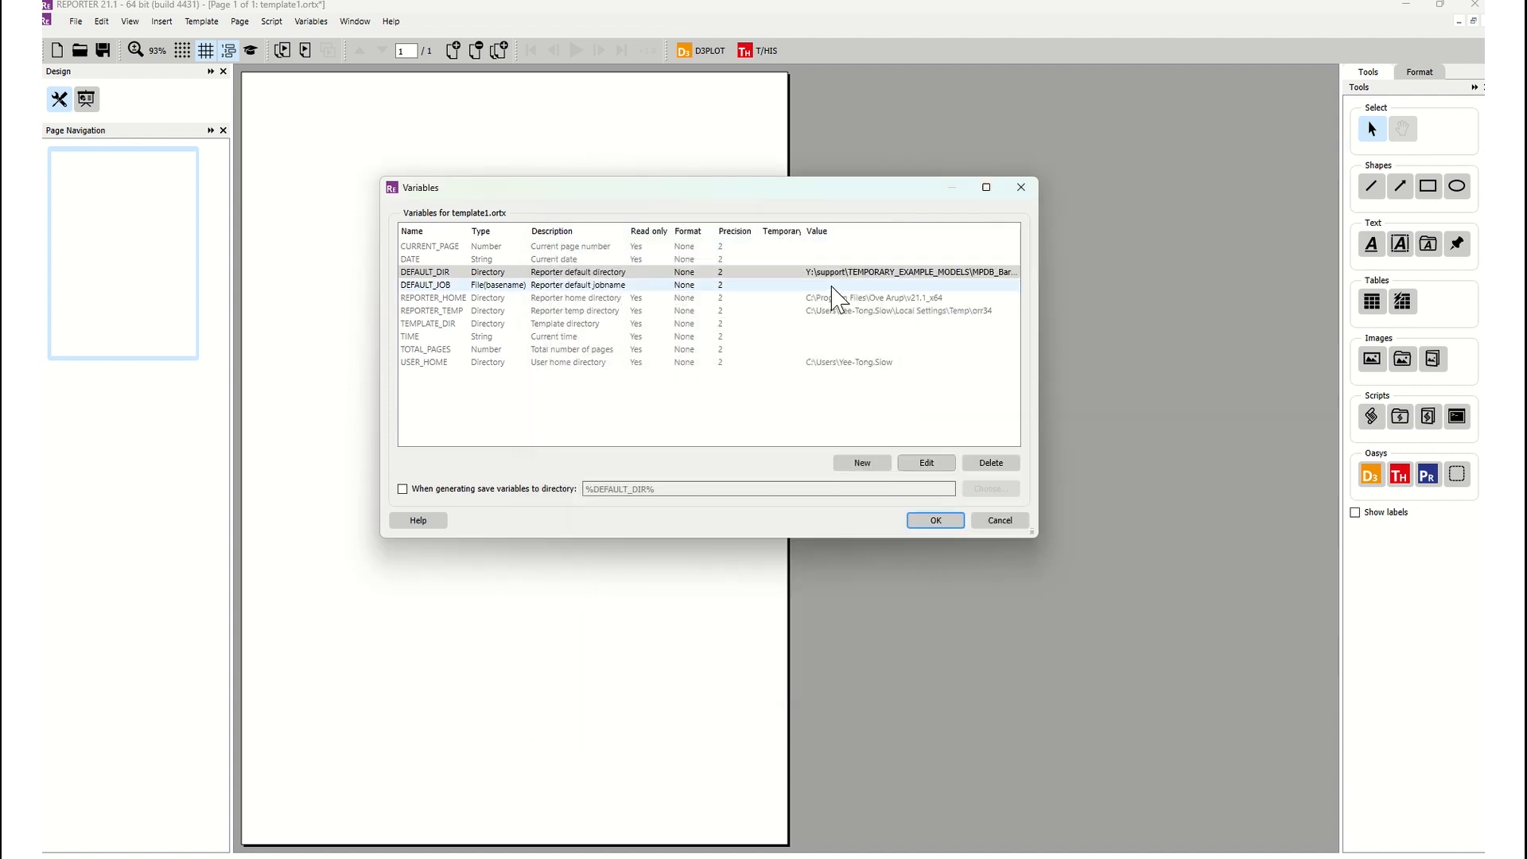
Set the DEFAULT_JOB variable from the Rounded_Main.ptf file and accept the variable changes.
click(831, 285)
click(927, 463)
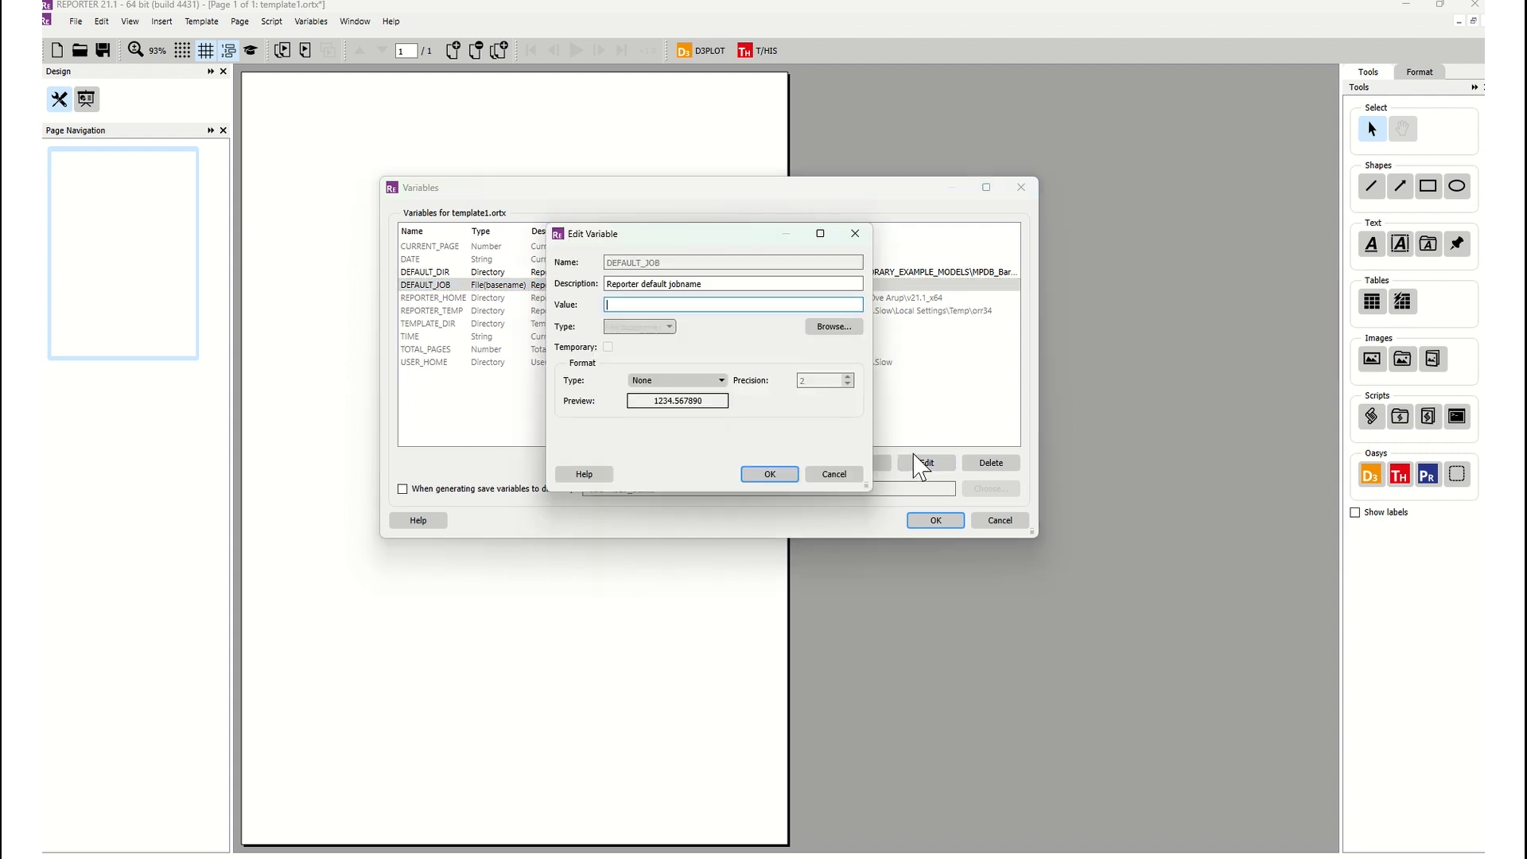
click(831, 326)
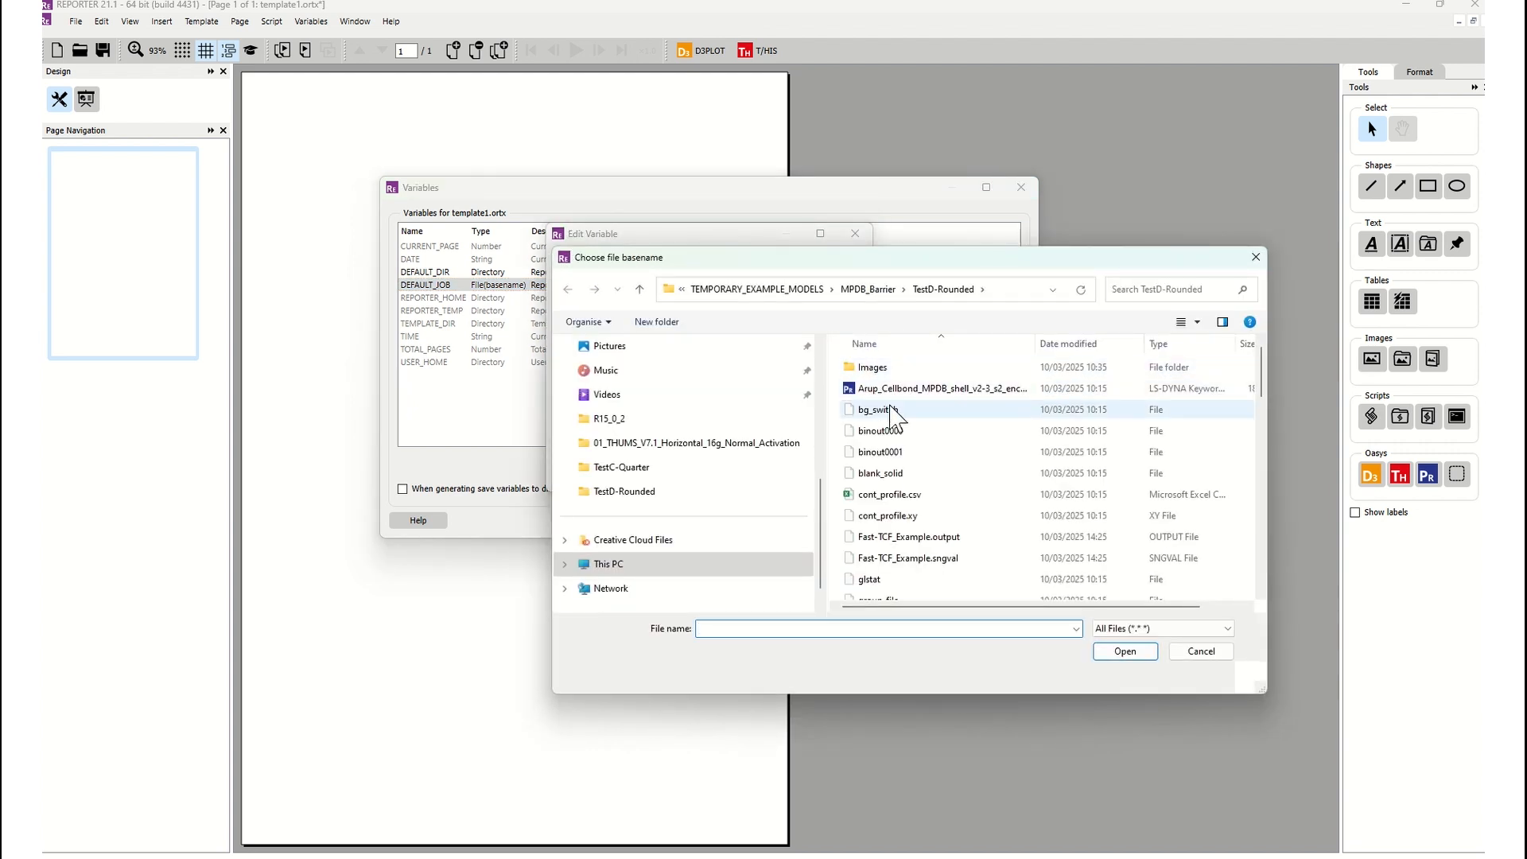
scroll(907, 426, down, 1)
scroll(903, 445, down, 4)
click(921, 527)
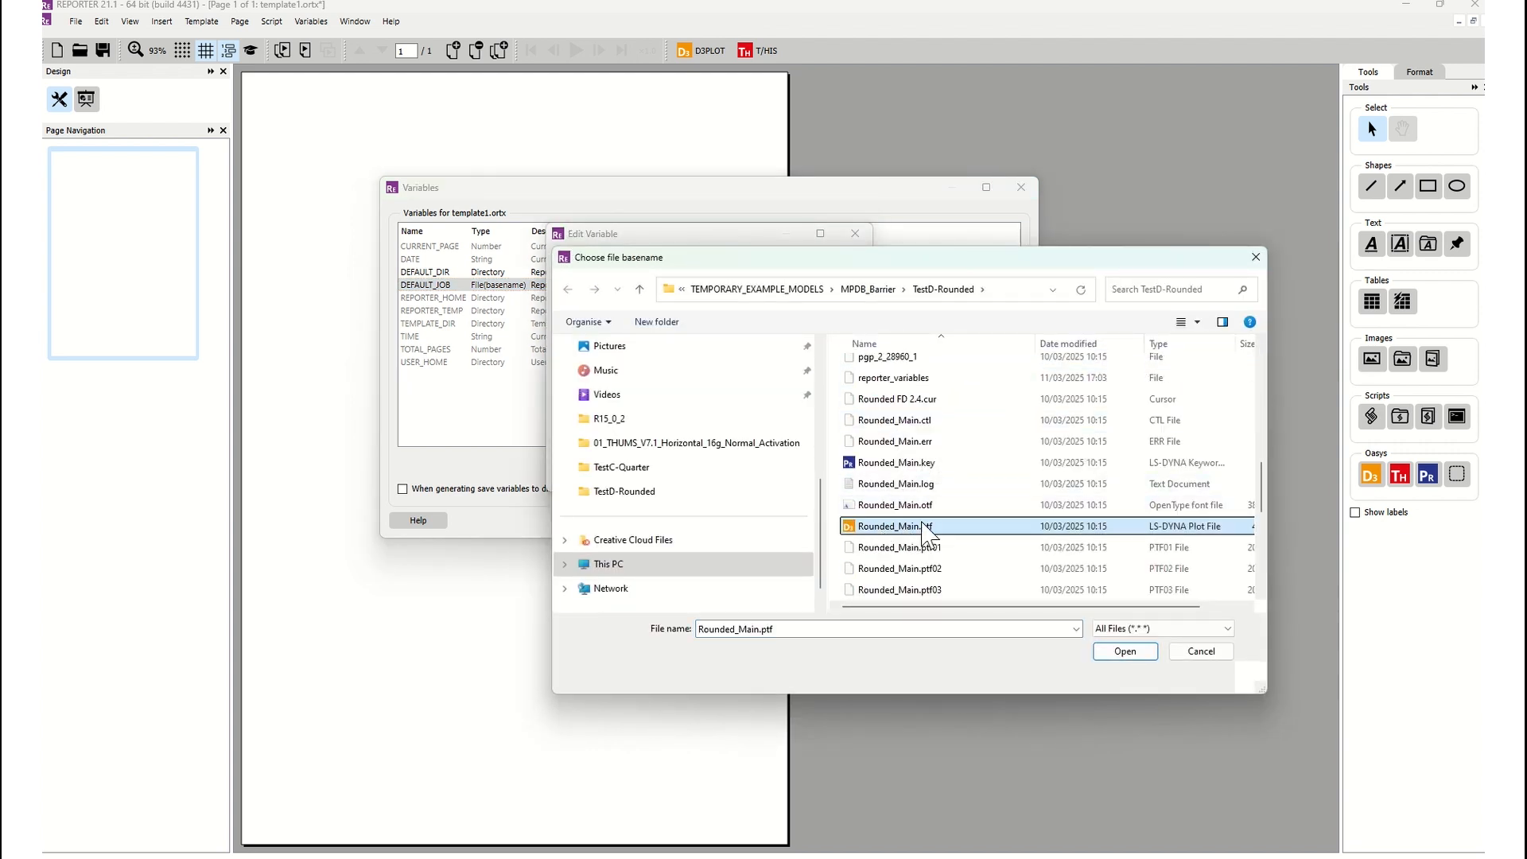
click(1128, 657)
click(777, 474)
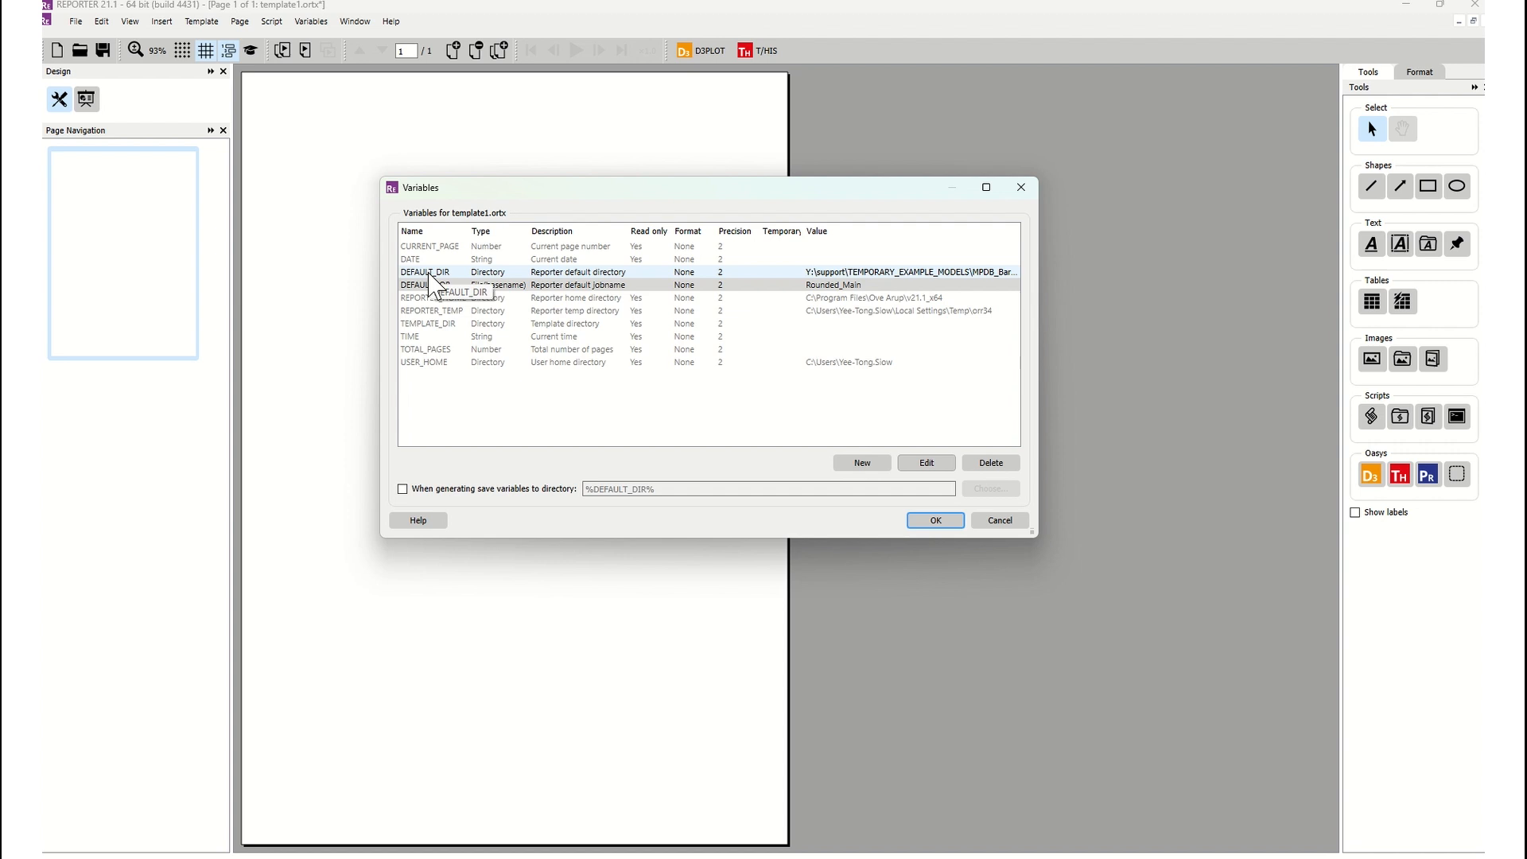
click(917, 524)
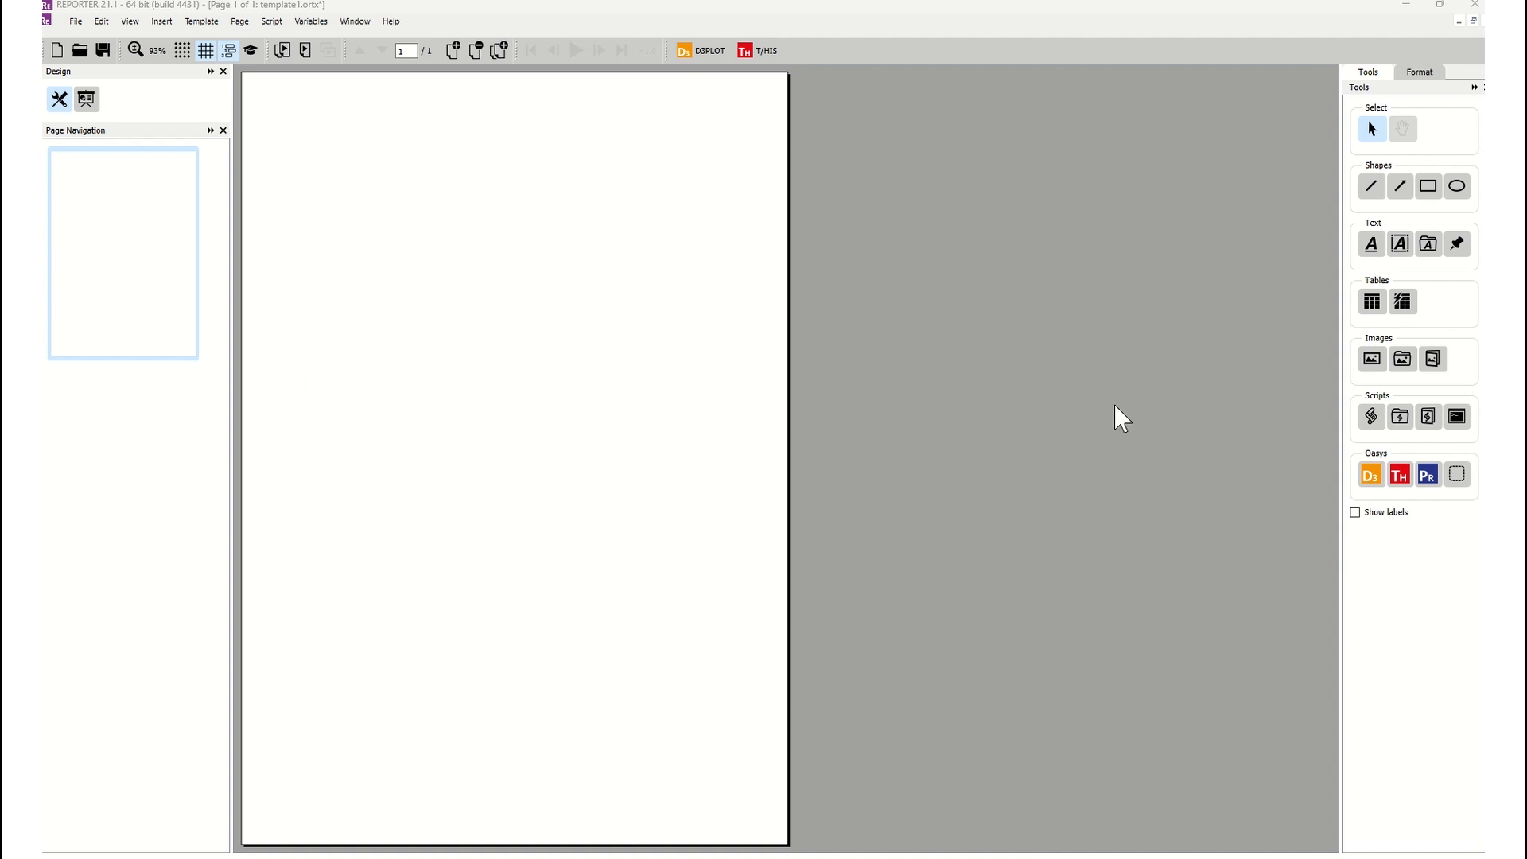
click(75, 22)
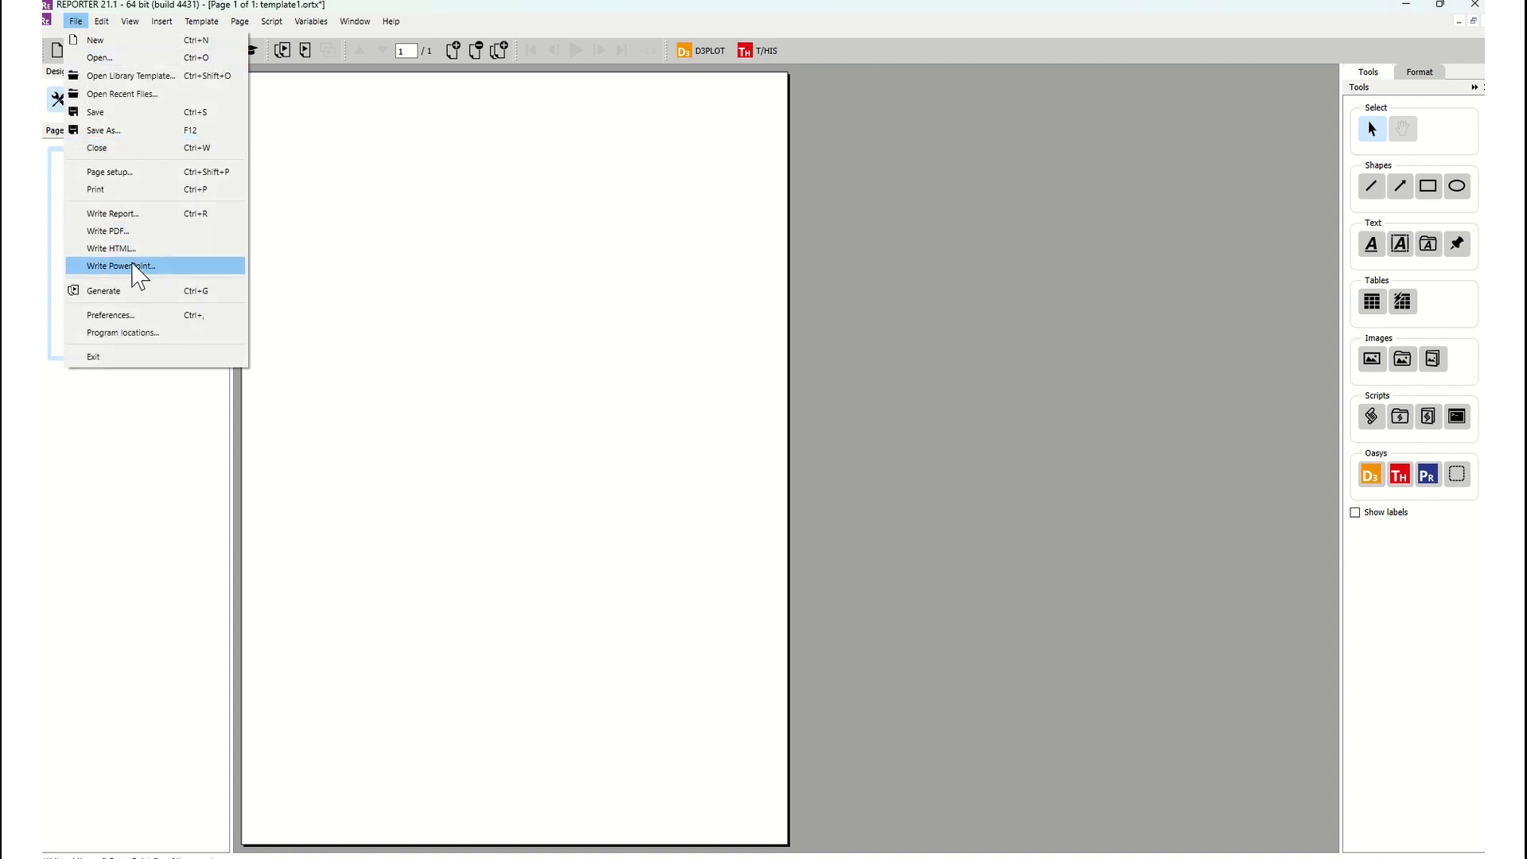
click(400, 243)
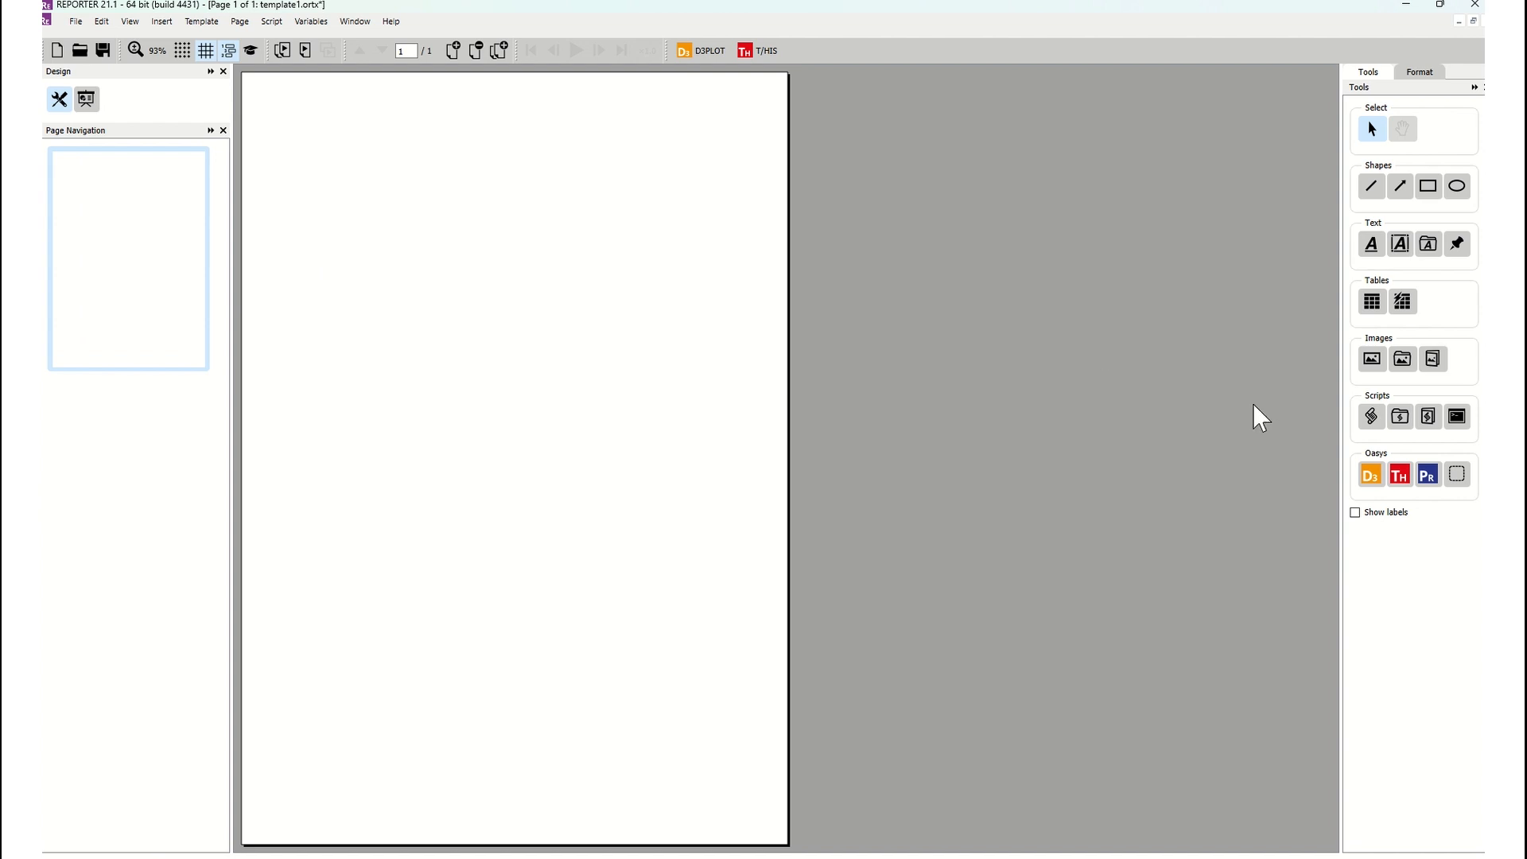
Insert a D3PLOT image object about 180 by 99 mm across the upper part of the page and start its capture.
click(1373, 478)
drag(269, 99, 738, 360)
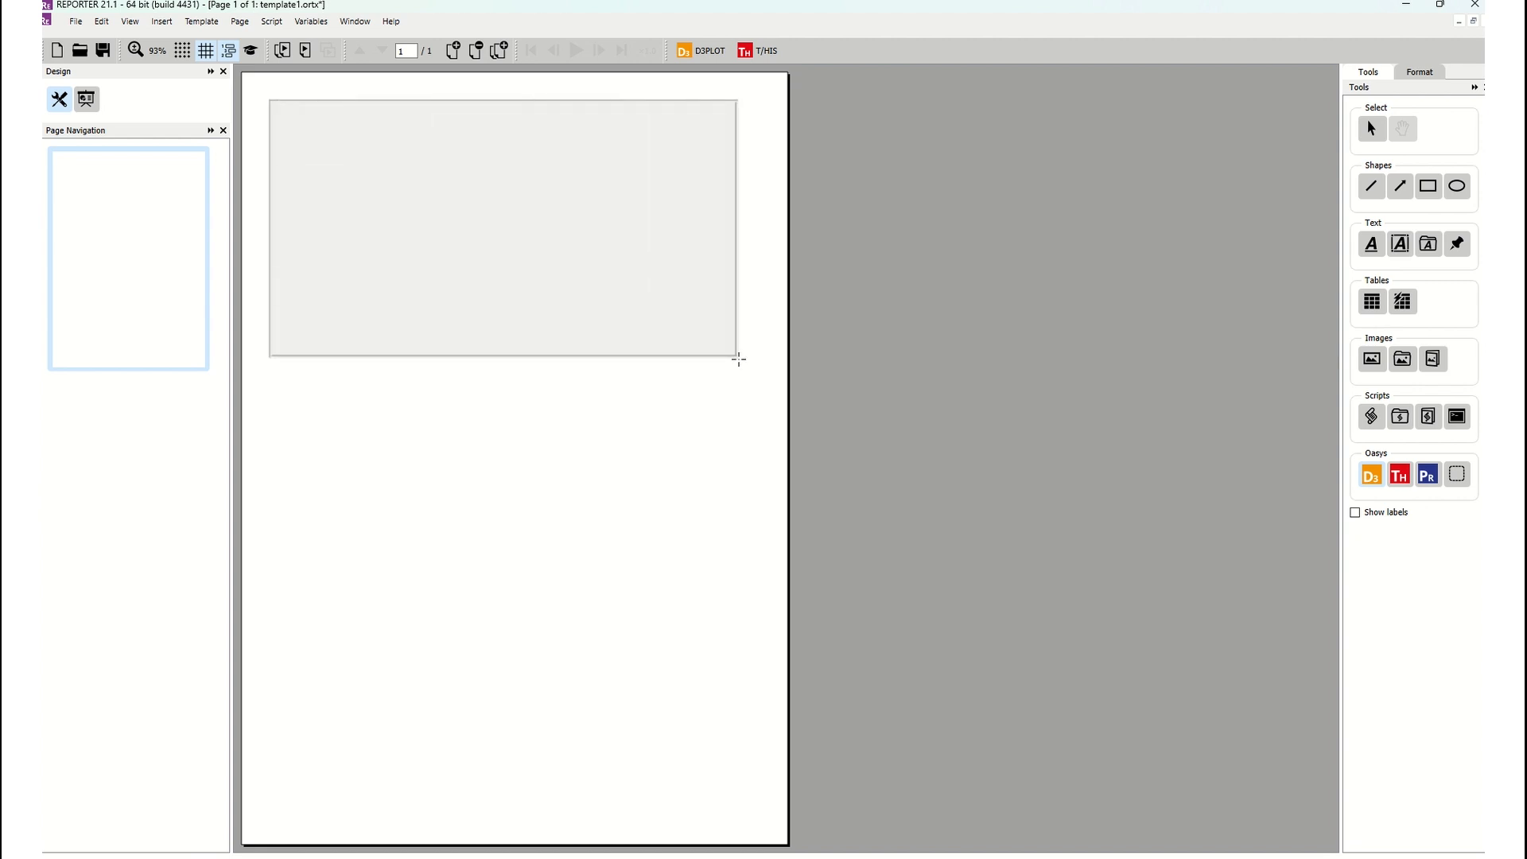
drag(738, 359, 739, 360)
drag(736, 113, 872, 79)
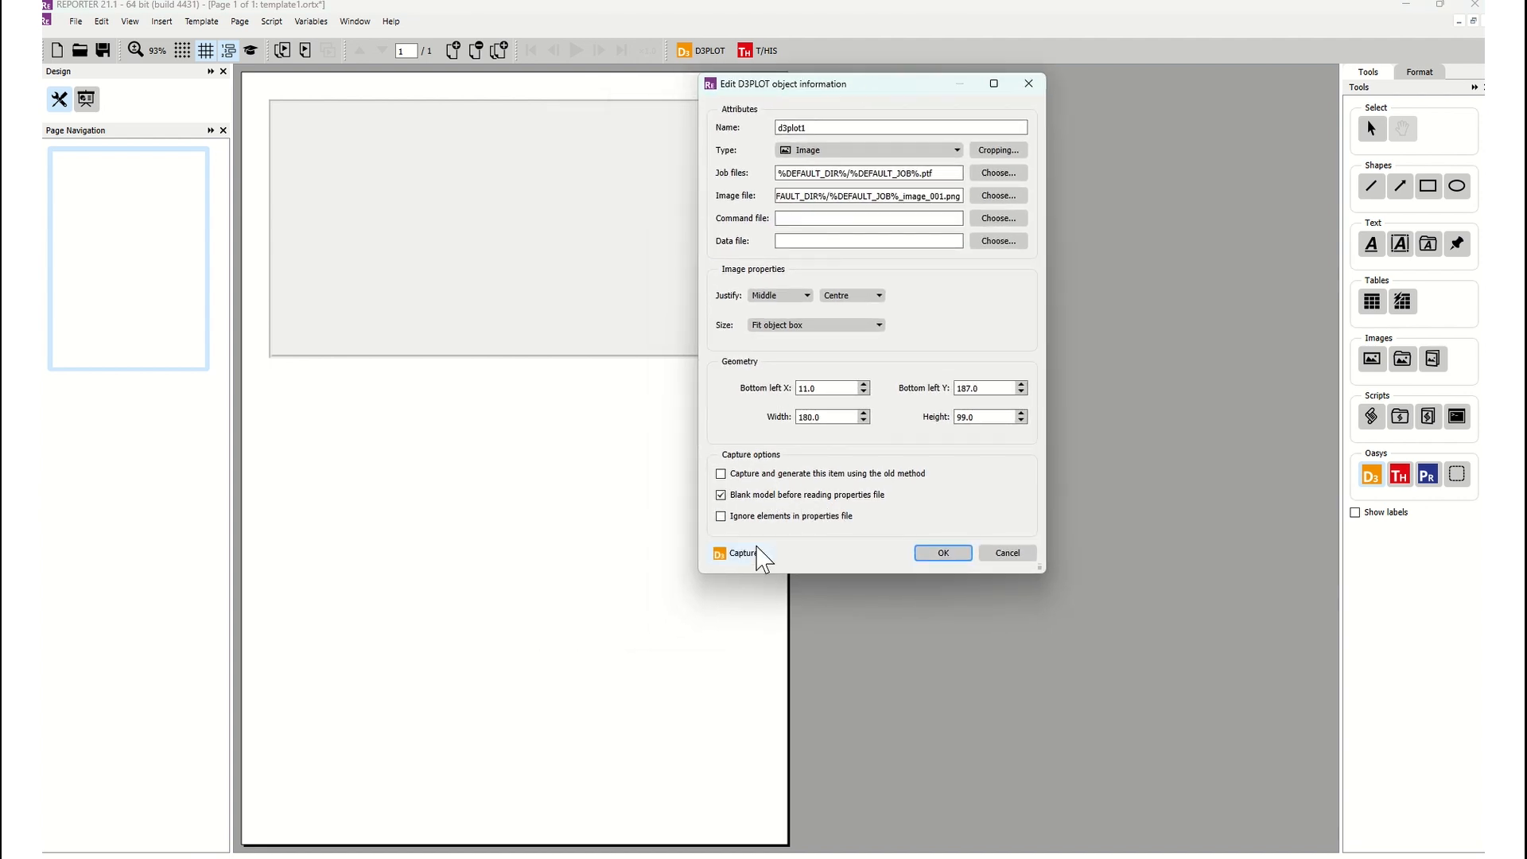
click(757, 551)
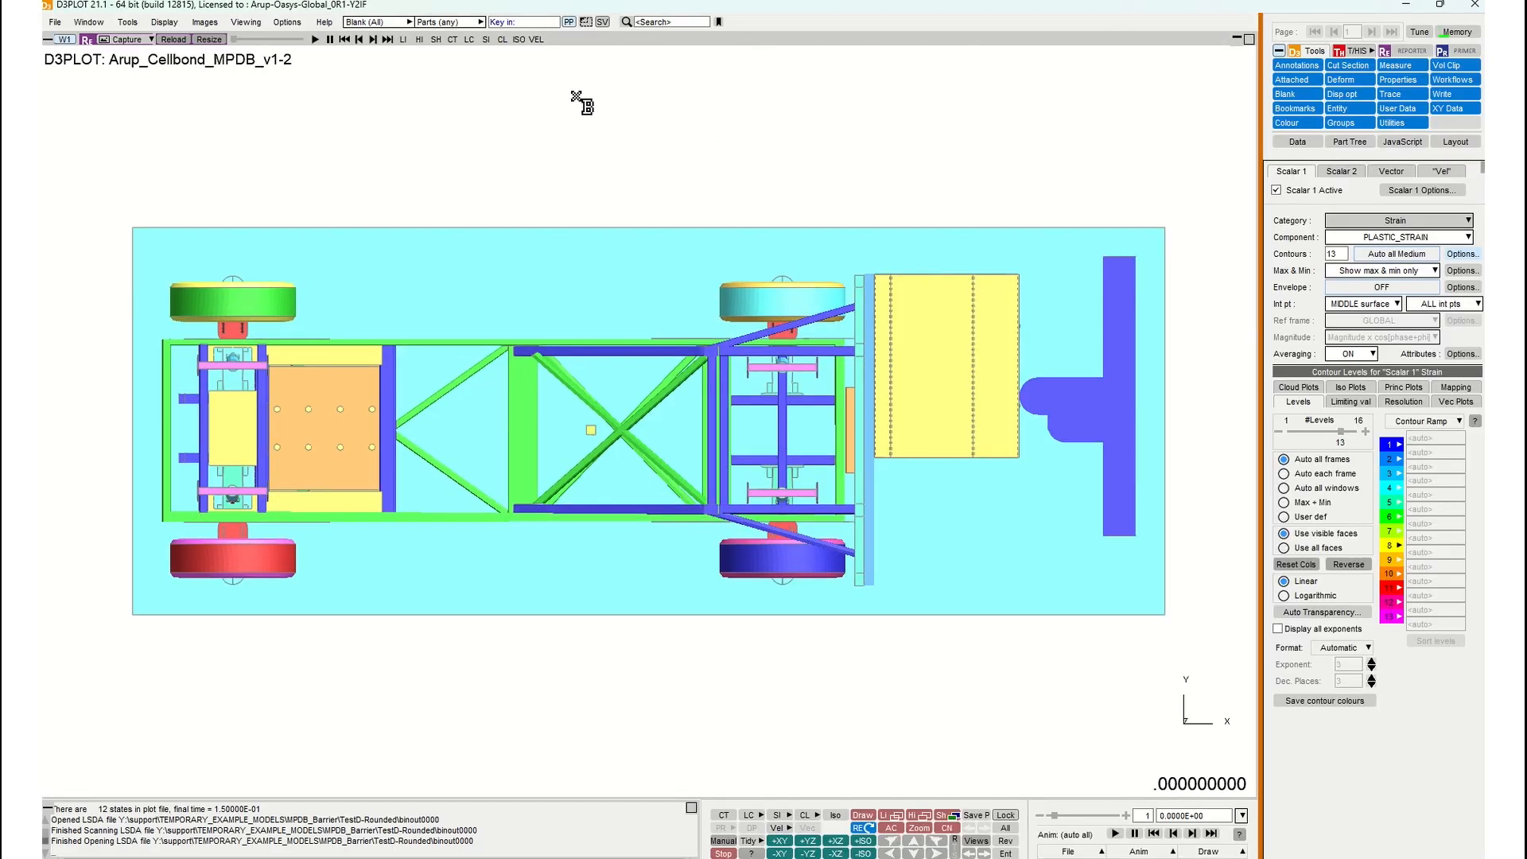
Blank the ground plane in the D3PLOT model and go to the last state.
click(570, 21)
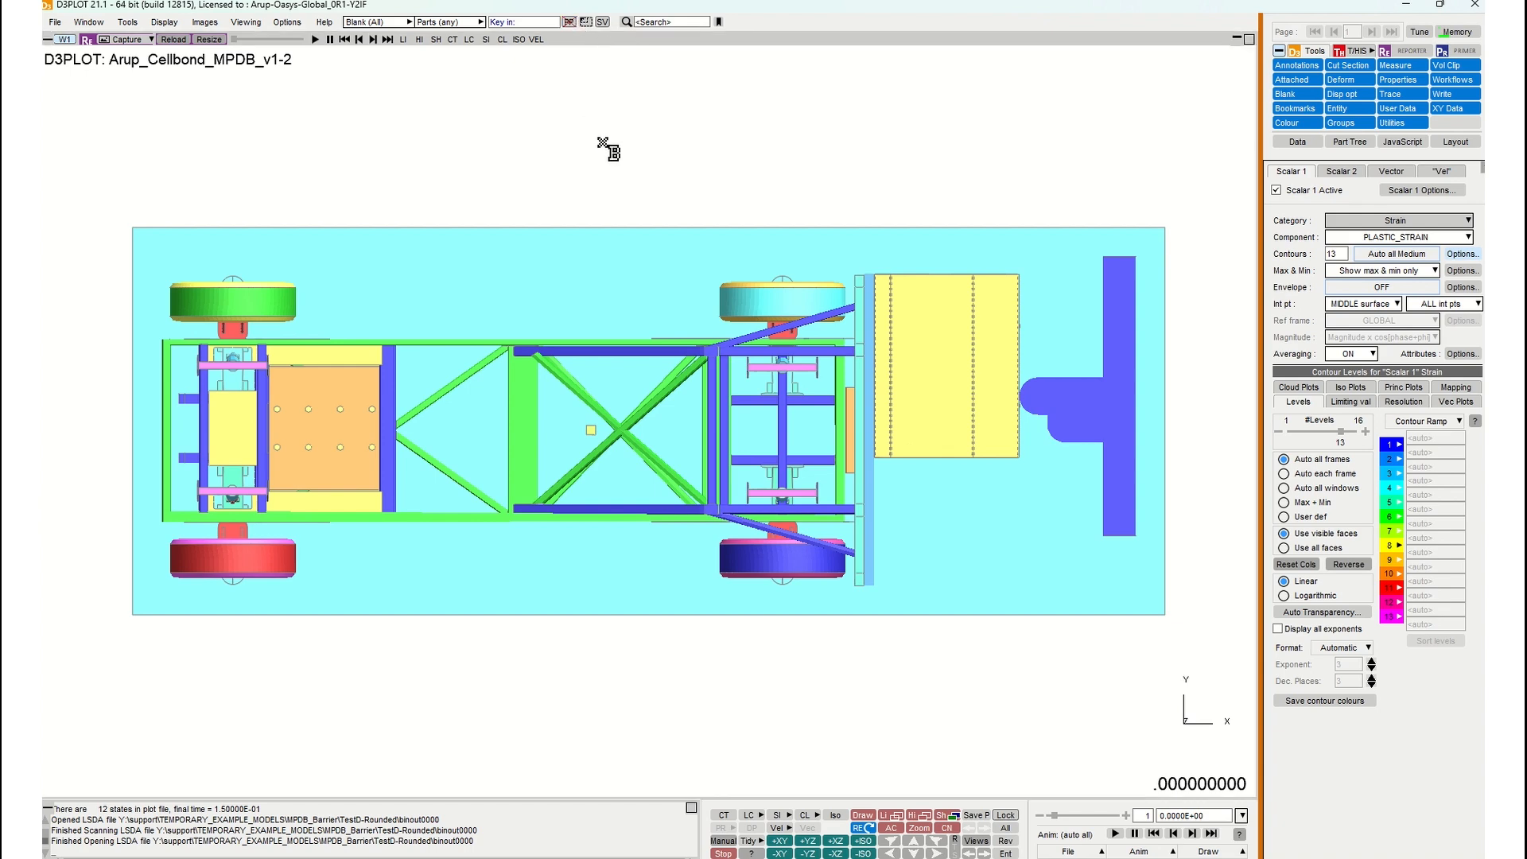
click(528, 265)
shift+drag(682, 580, 700, 263)
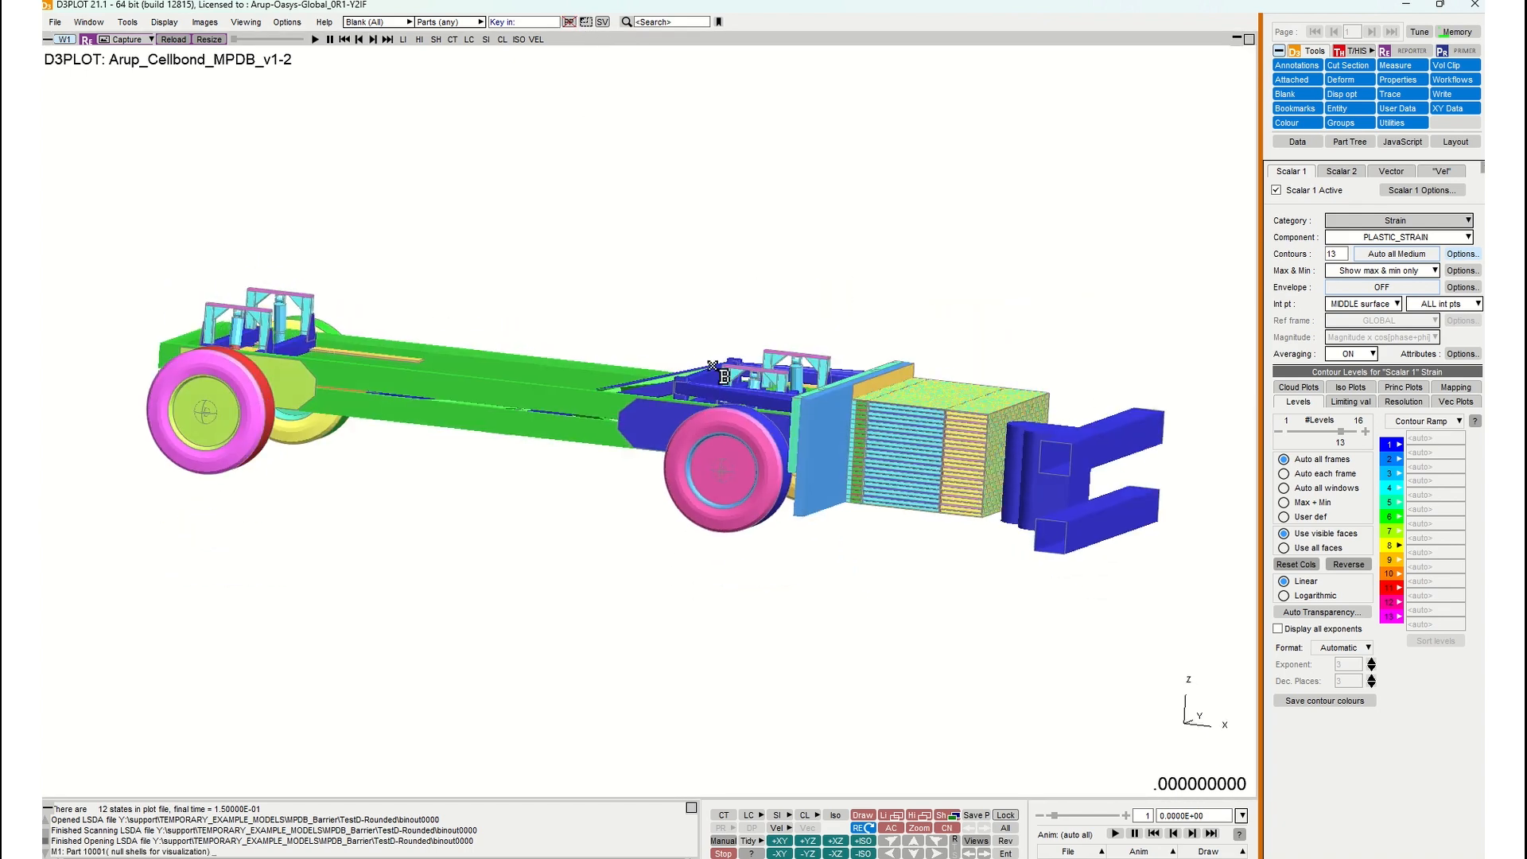
click(1210, 833)
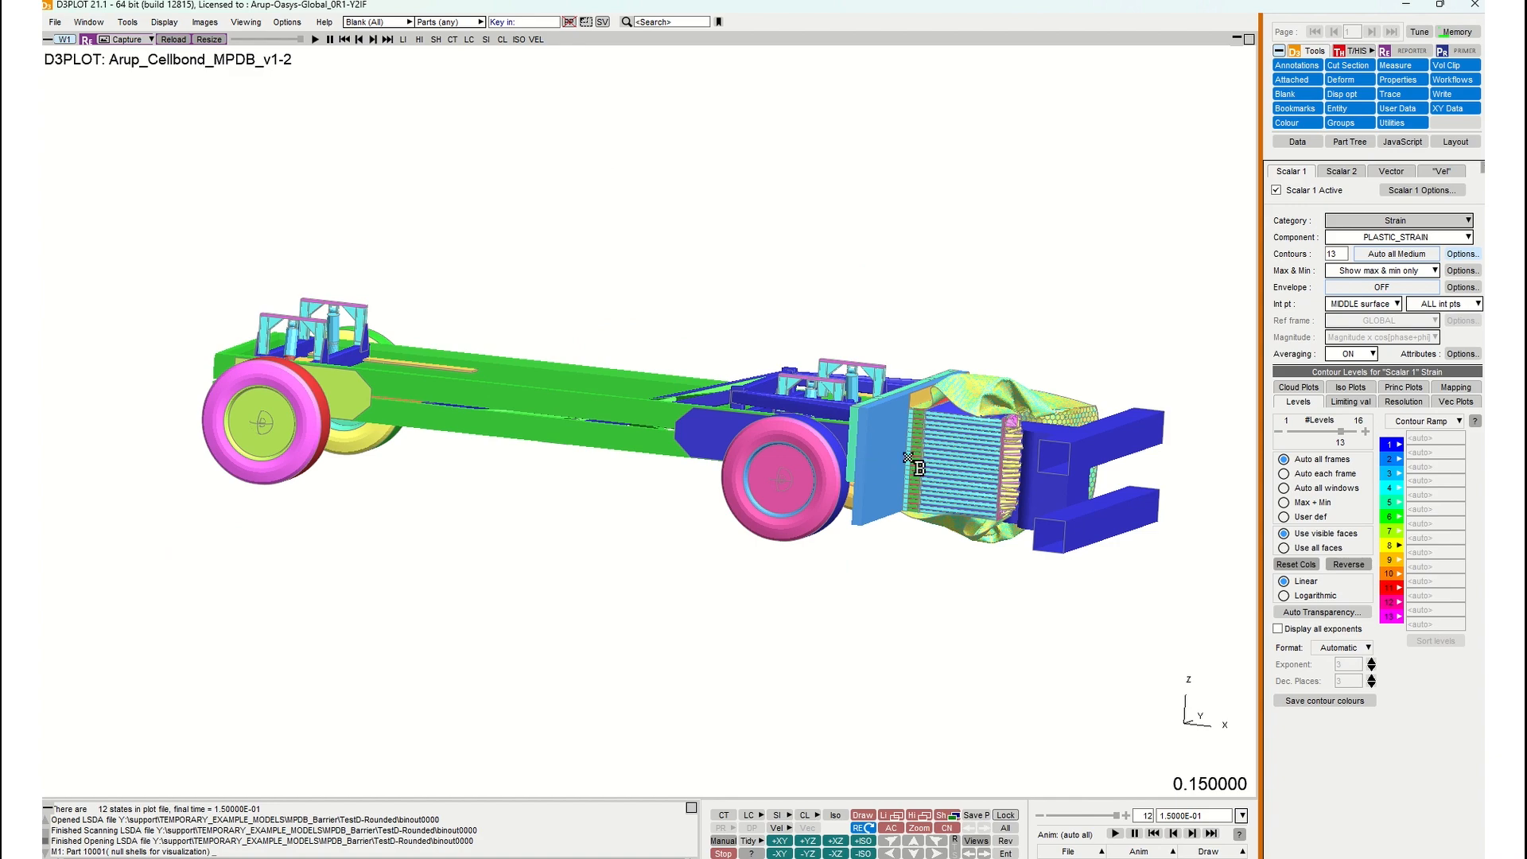
Frame an angled close-up of the crushed barrier and update the d3plot1 report item with this view.
scroll(965, 513, up, 3)
scroll(960, 505, down, 2)
shift+middle_drag(960, 505, 577, 446)
shift+drag(578, 445, 478, 502)
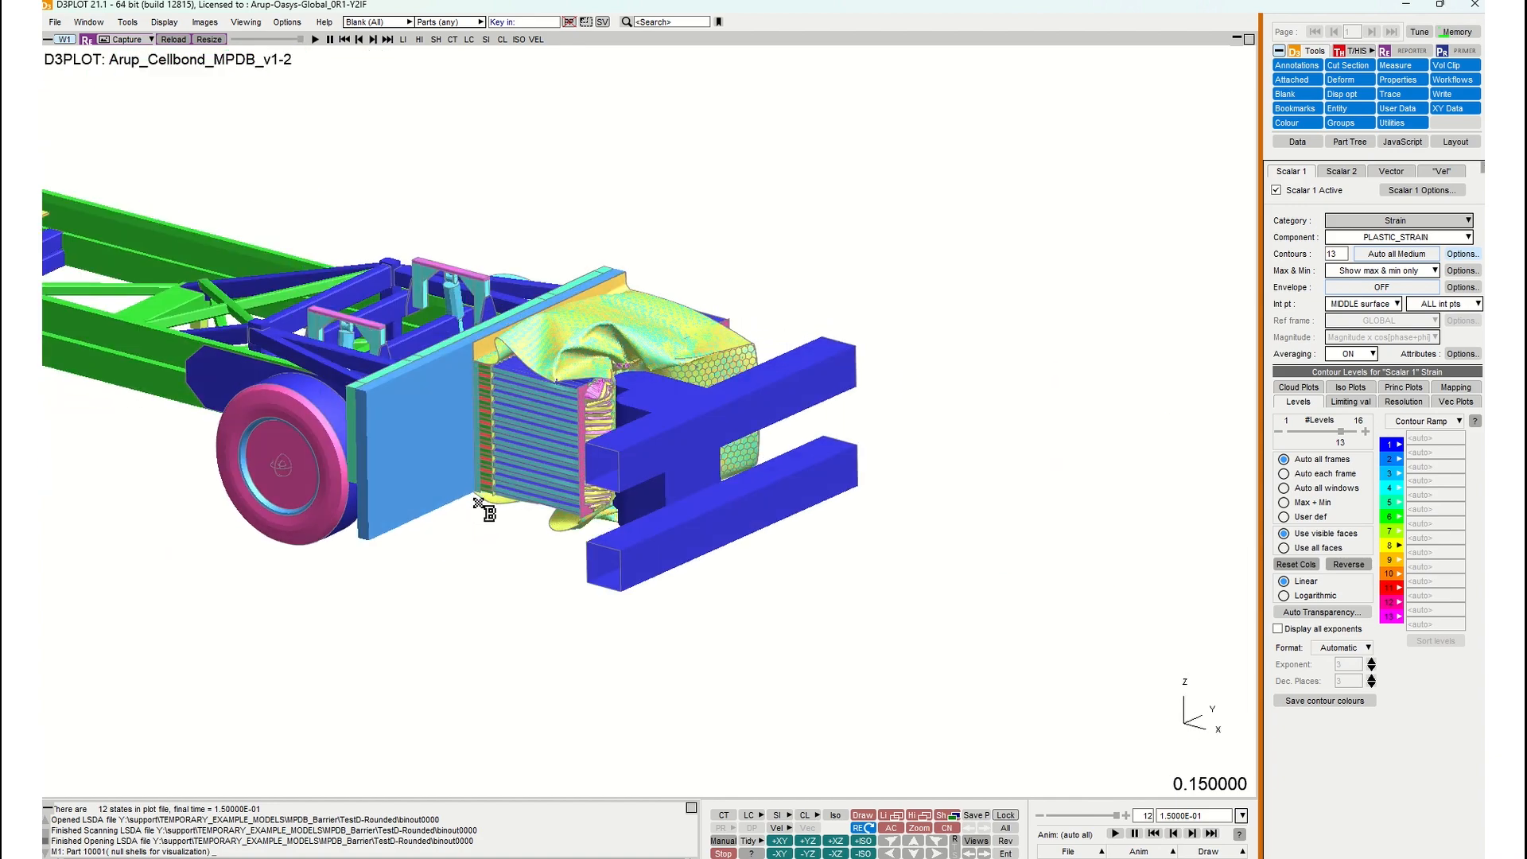
scroll(624, 450, up, 2)
scroll(632, 437, up, 3)
shift+drag(769, 433, 682, 407)
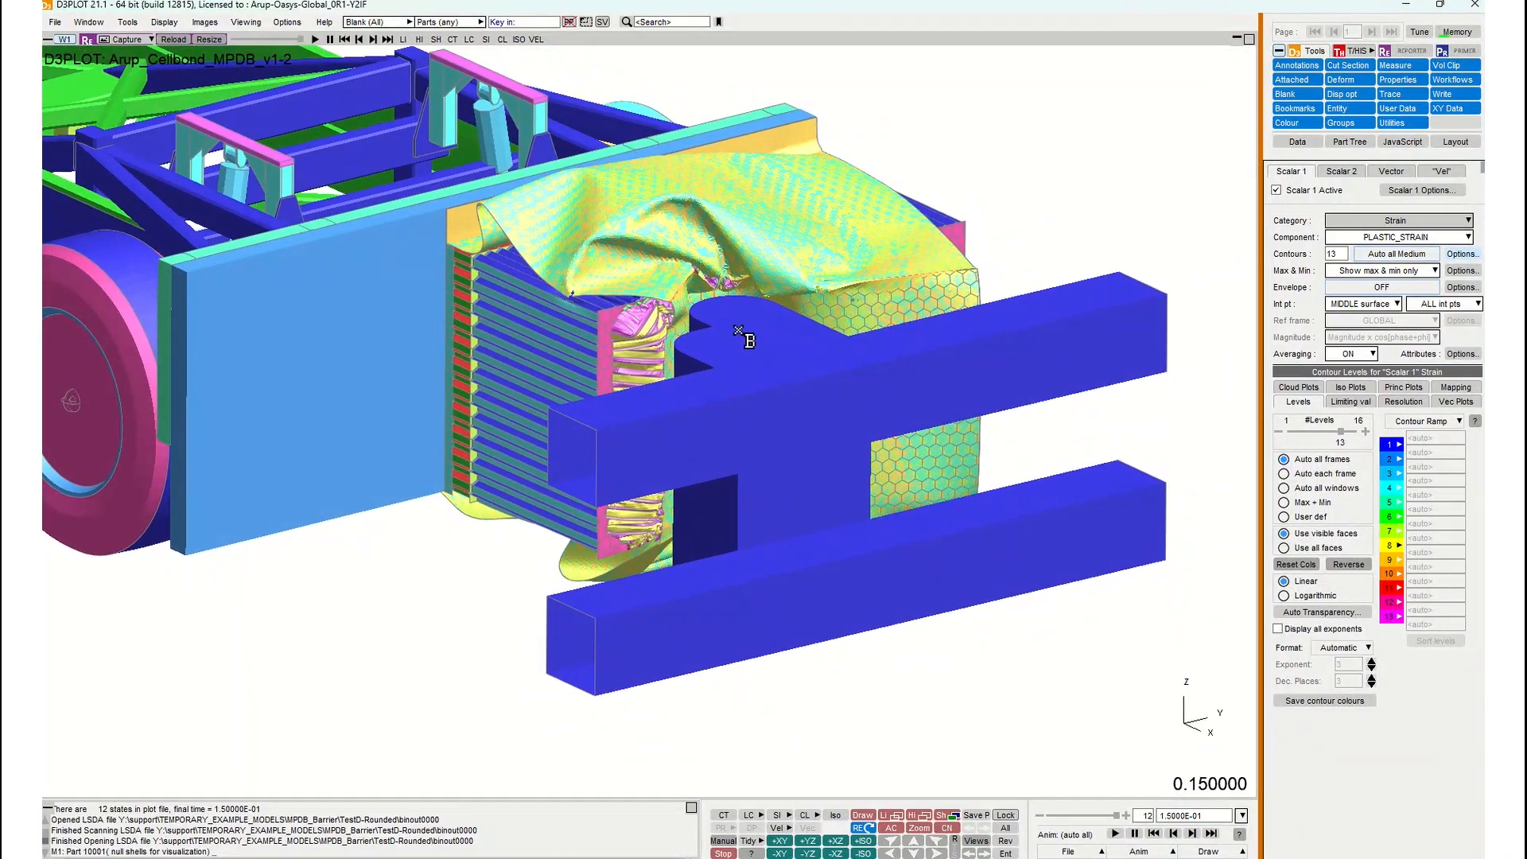
click(1398, 53)
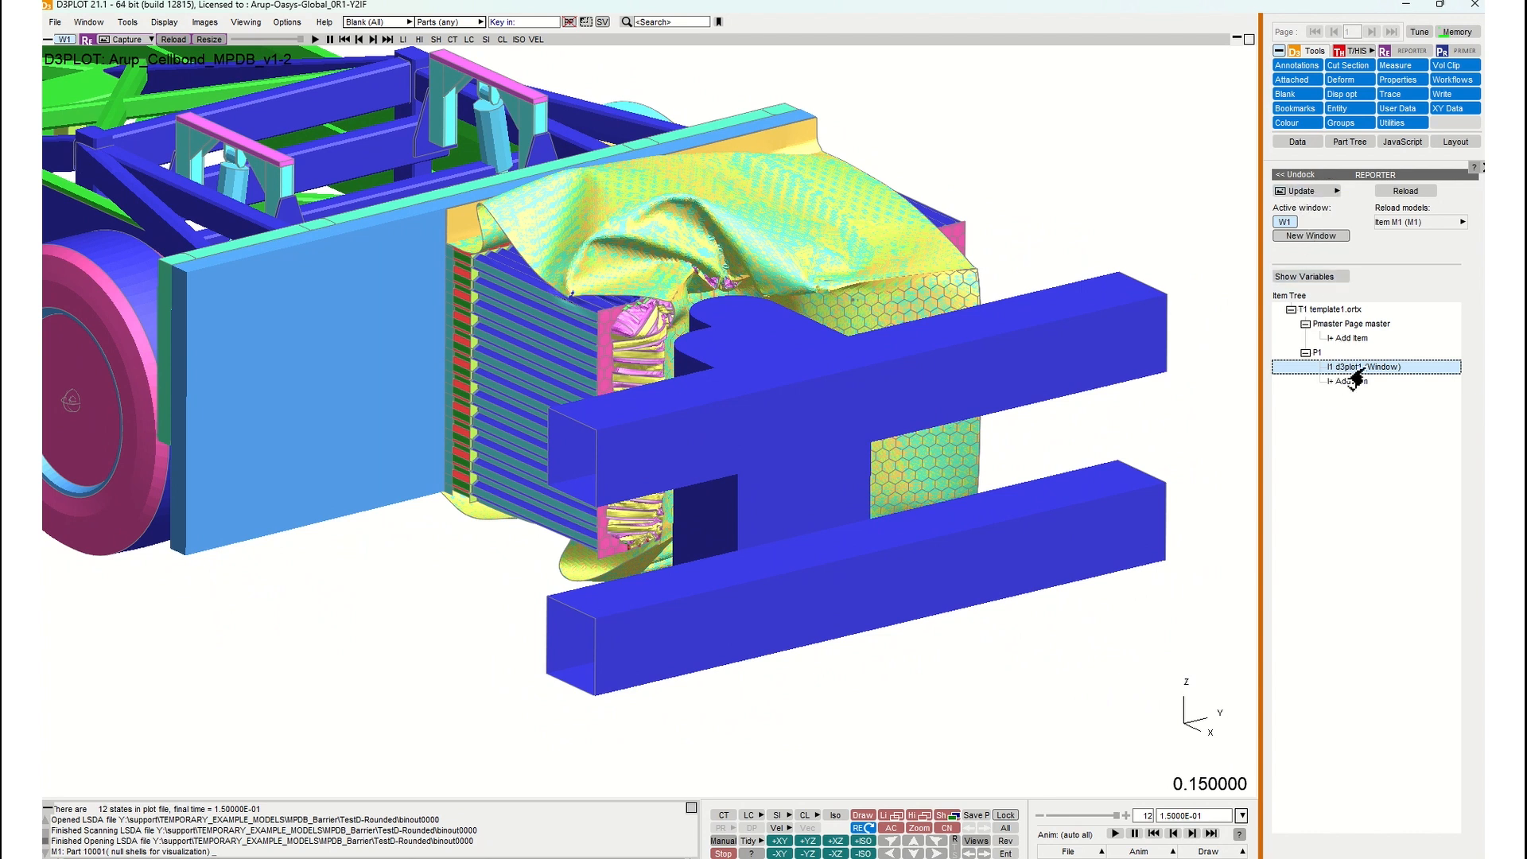
click(1296, 193)
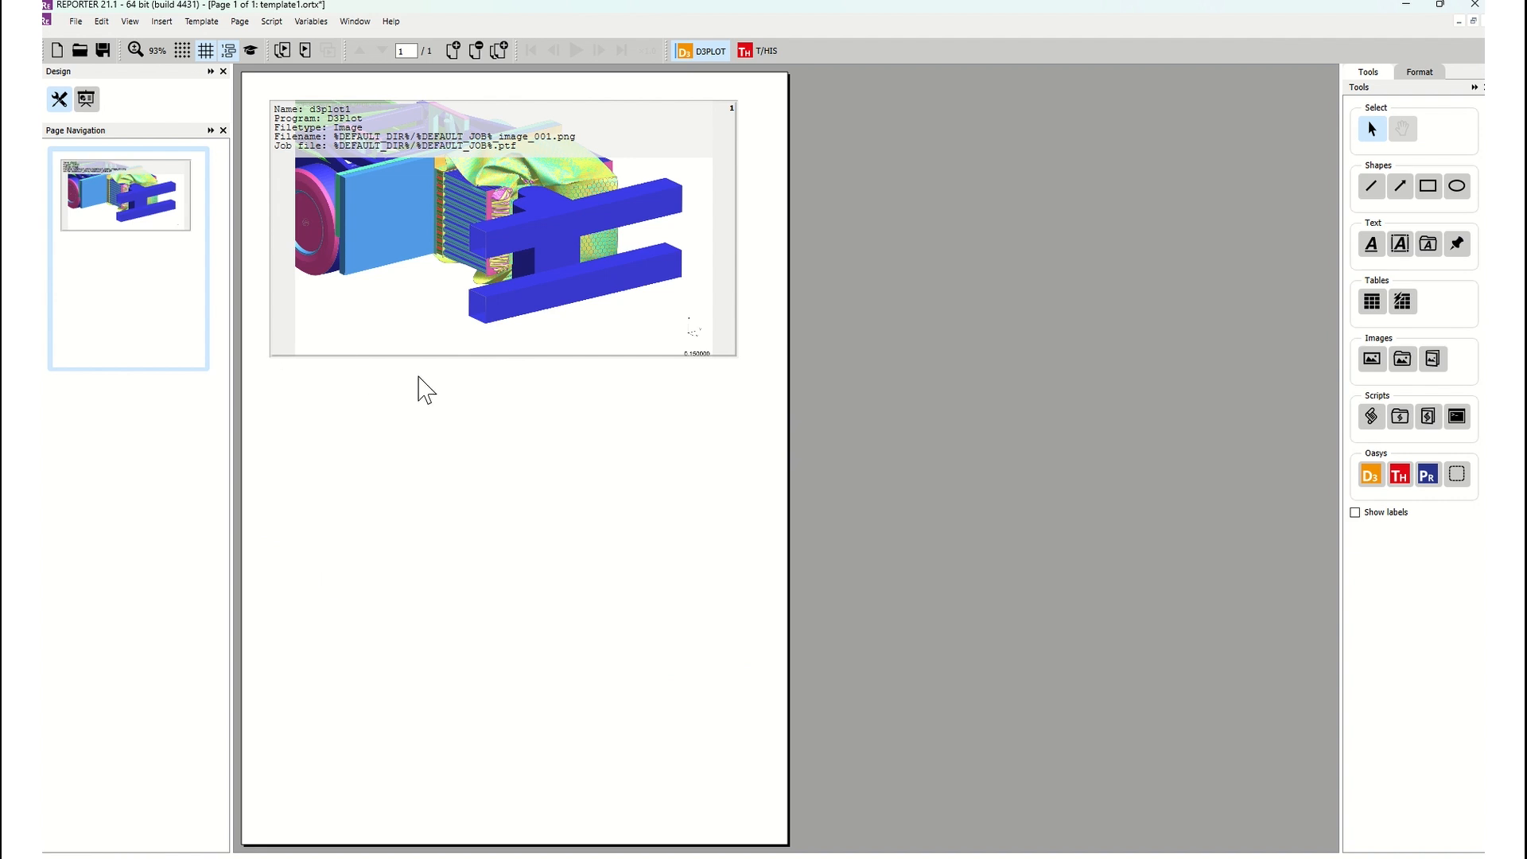
Insert a second D3PLOT image object about 180 by 102 mm below the first one and start its capture.
click(1371, 475)
drag(272, 369, 740, 634)
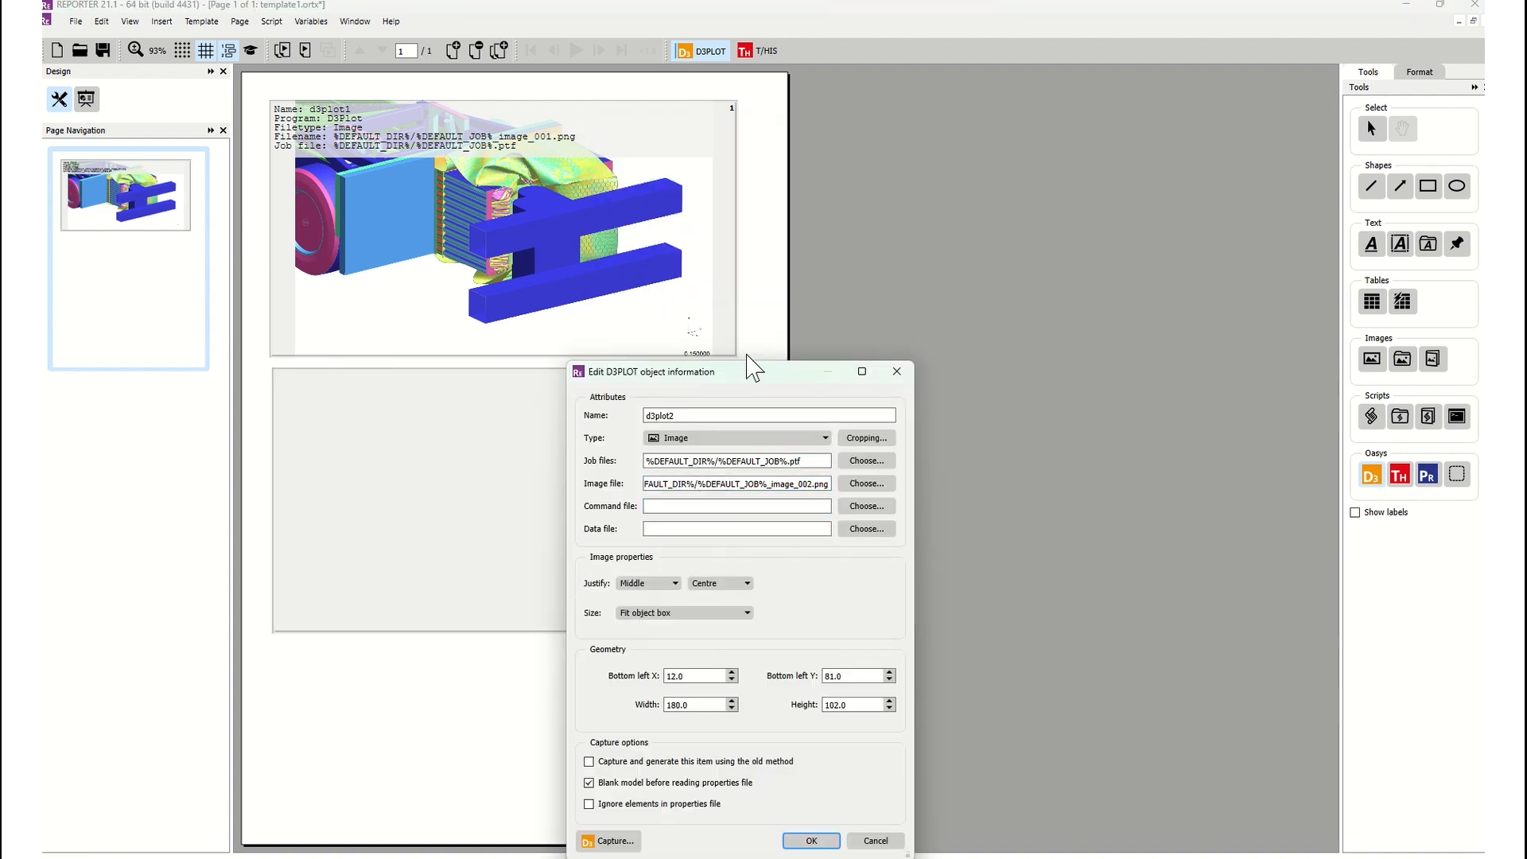
drag(752, 380, 785, 250)
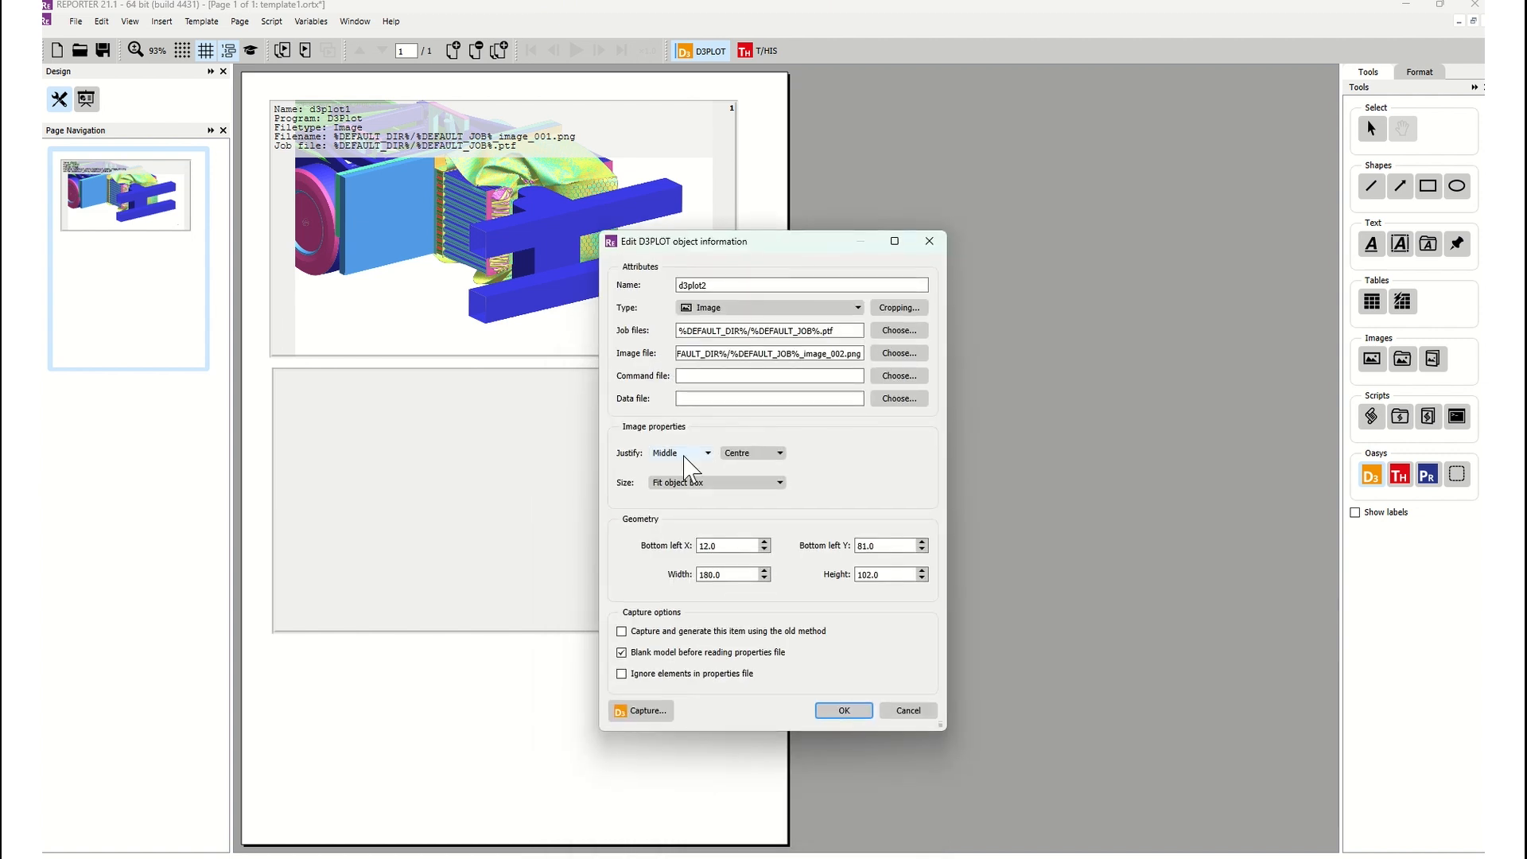
click(636, 715)
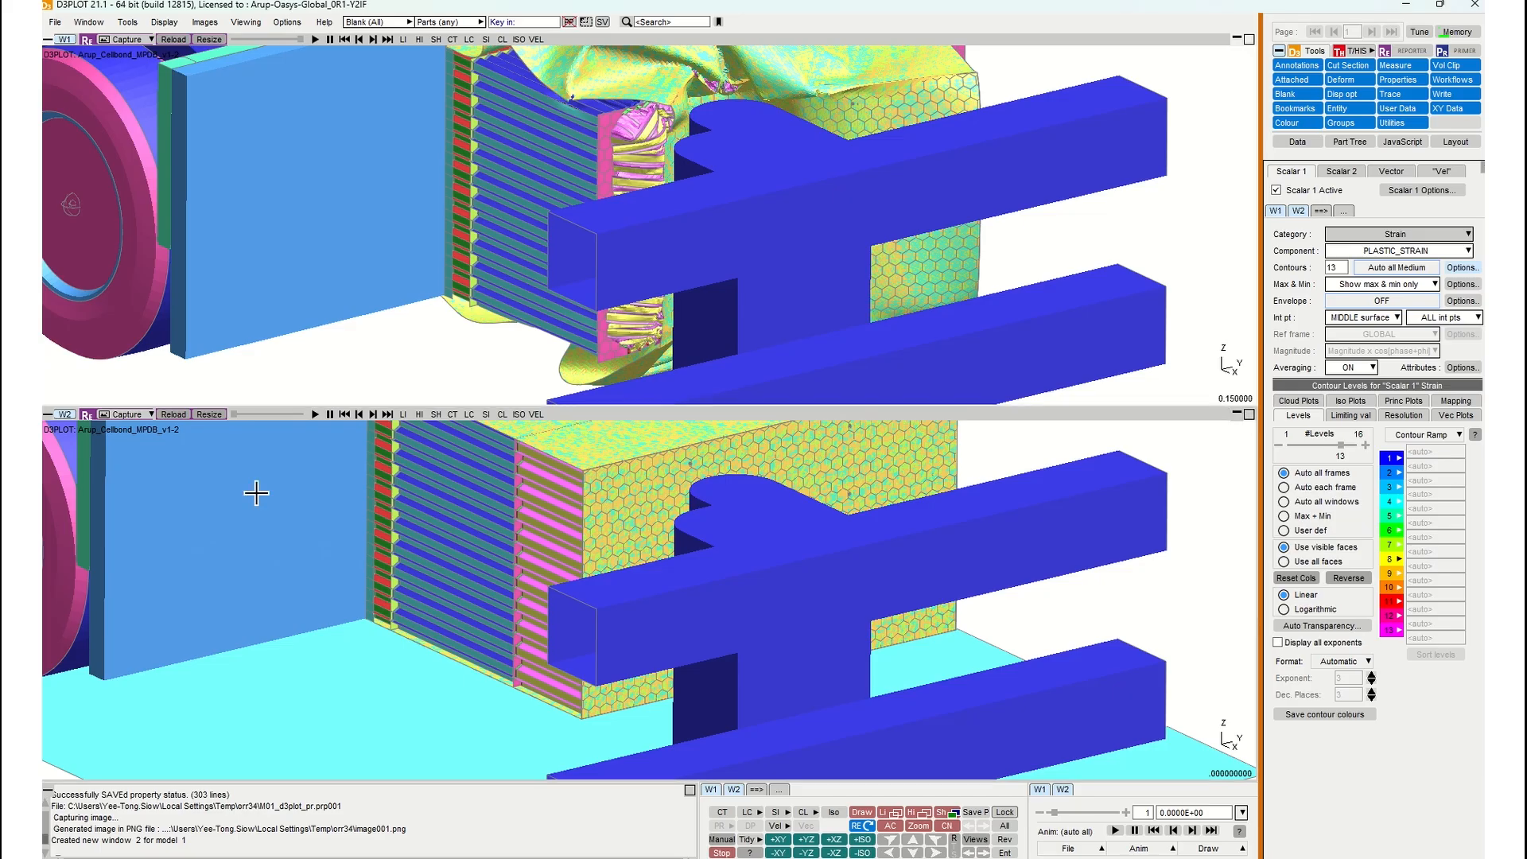
Enlarge window W2 to fill the graphics area and display only the barrier block parts.
drag(579, 34, 589, 38)
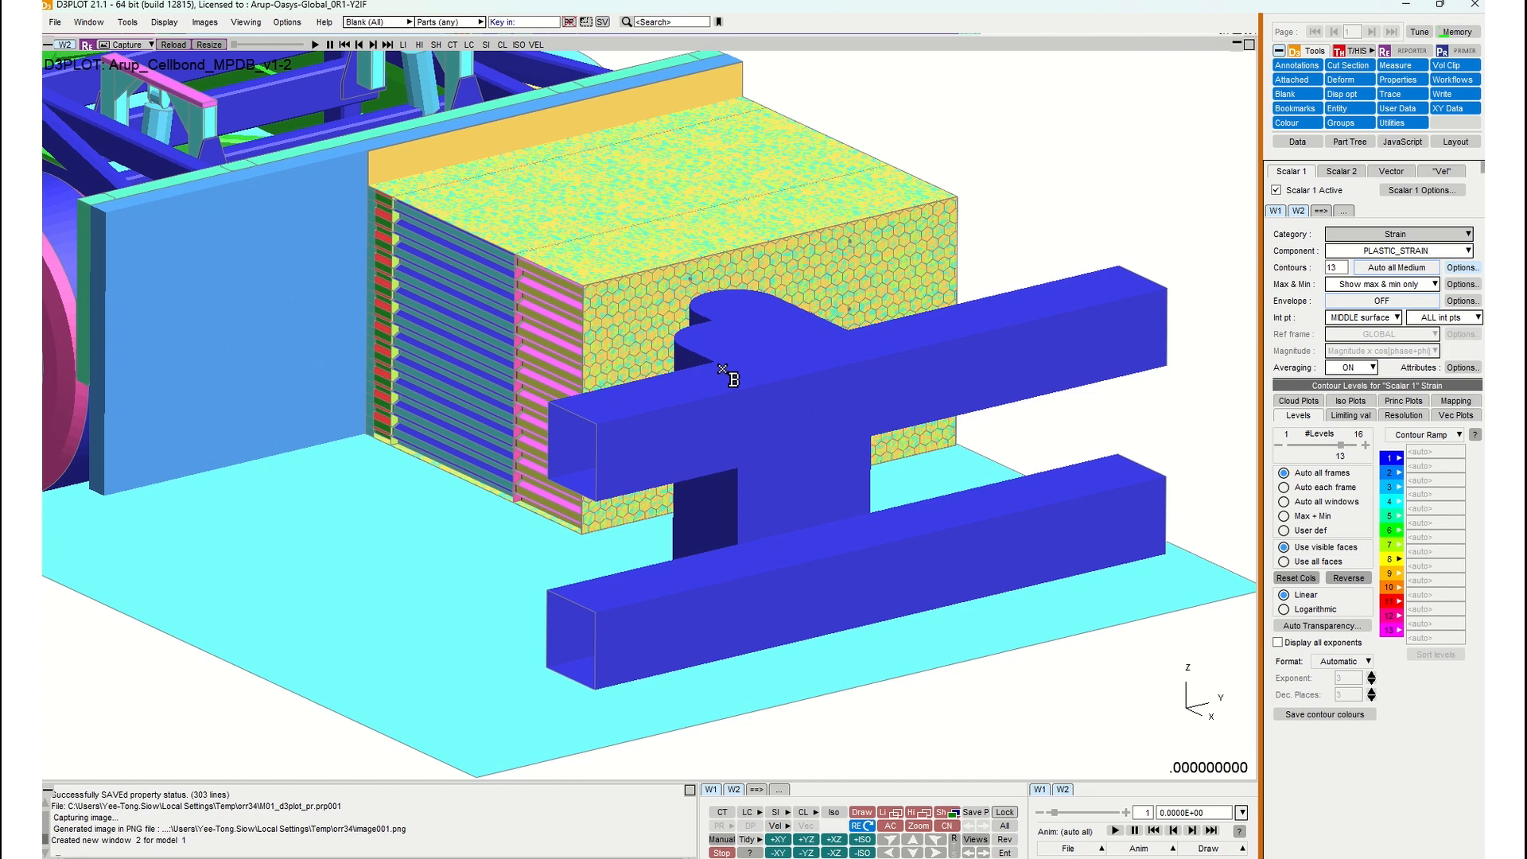
shift+drag(579, 343, 814, 292)
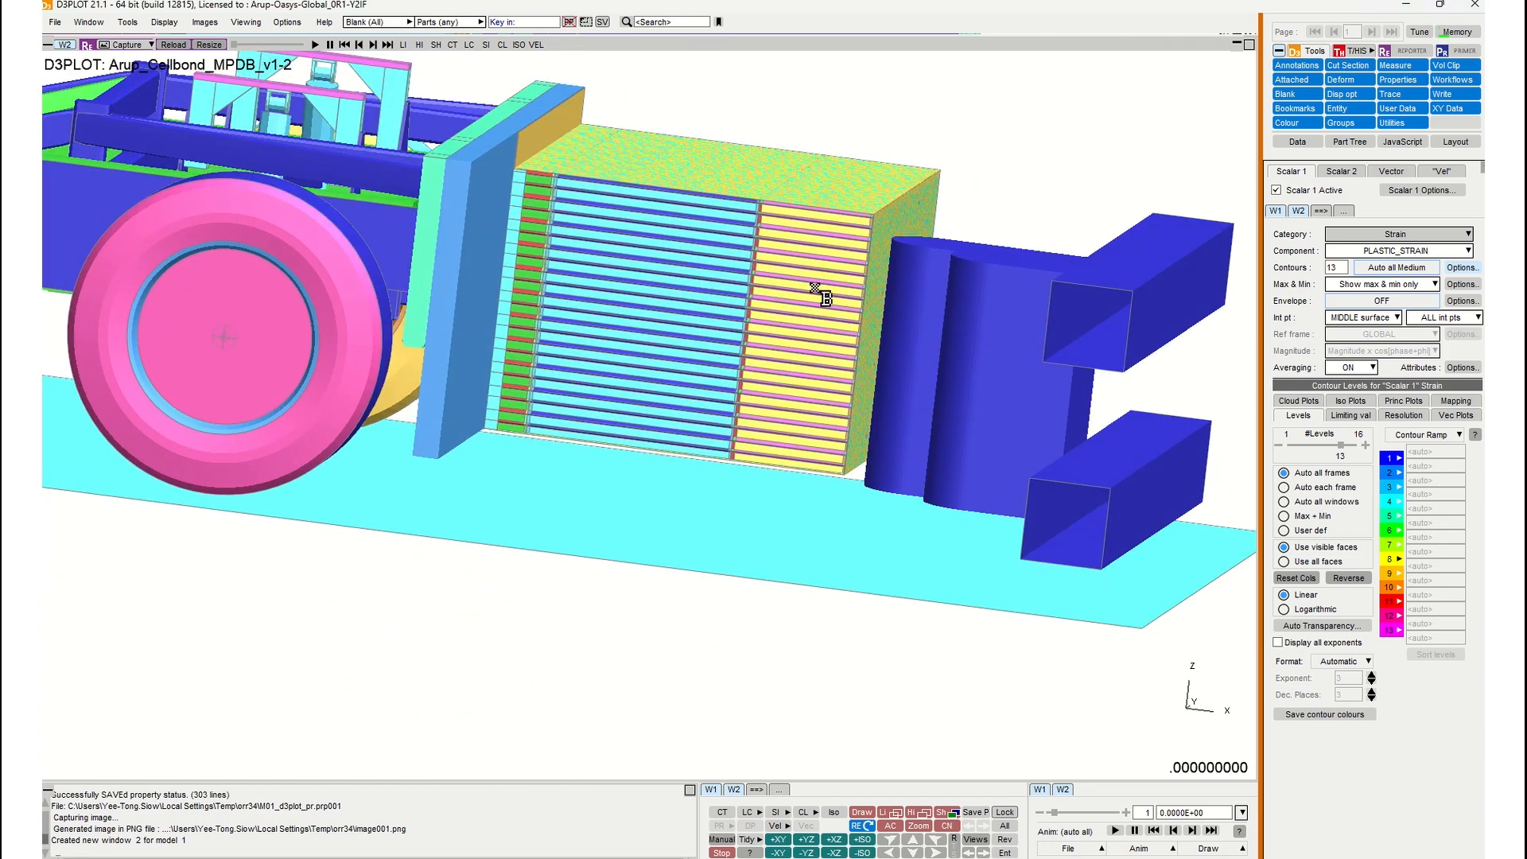
key(F1)
drag(537, 192, 798, 388)
Go to the last state in W2 and blank the barrier's cladding plates to expose the honeycomb core.
click(1208, 830)
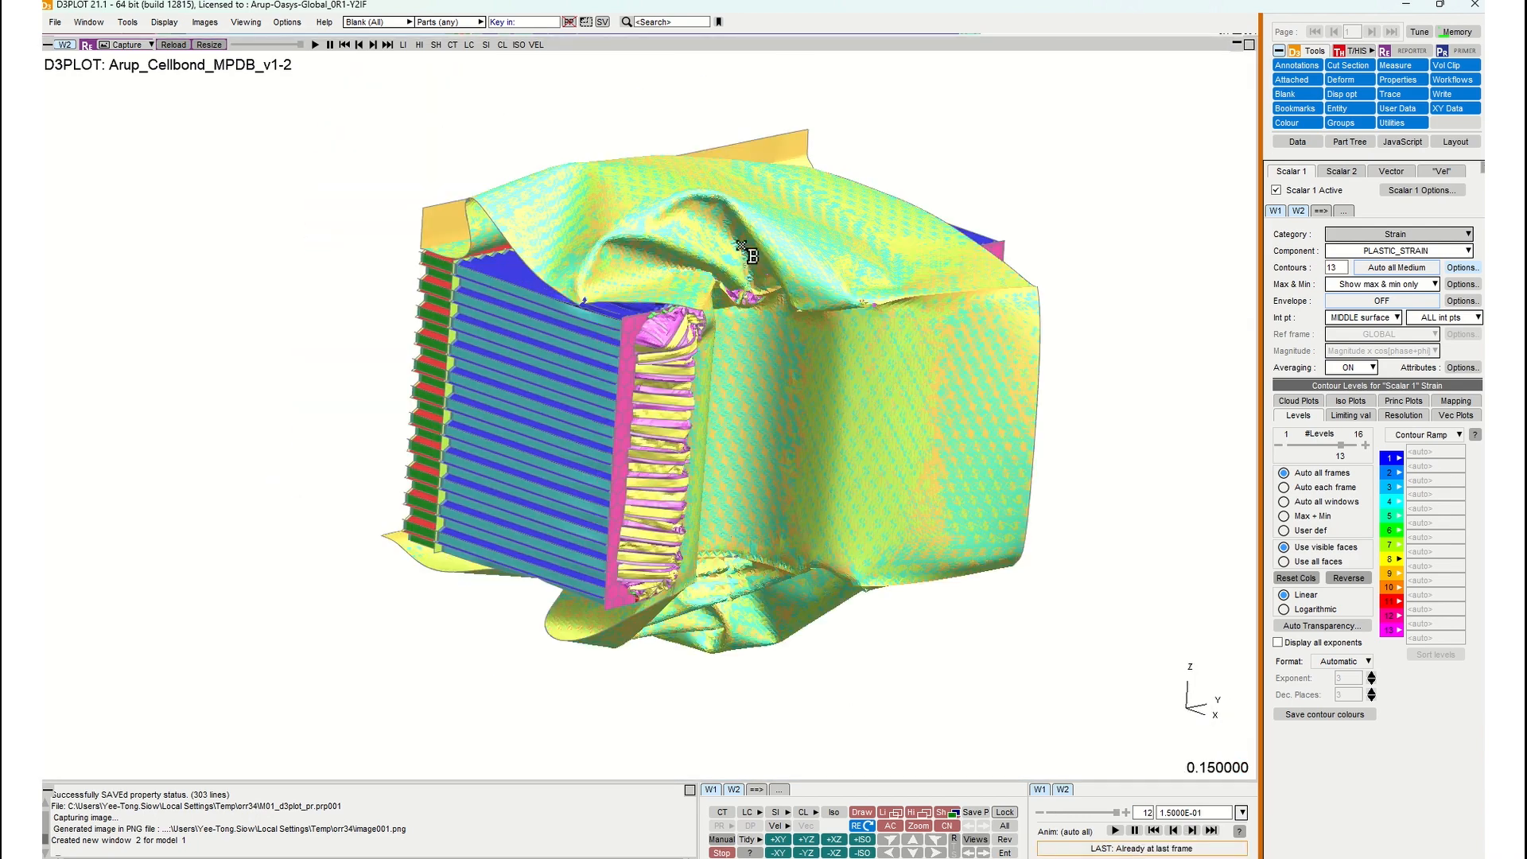
click(617, 240)
click(619, 239)
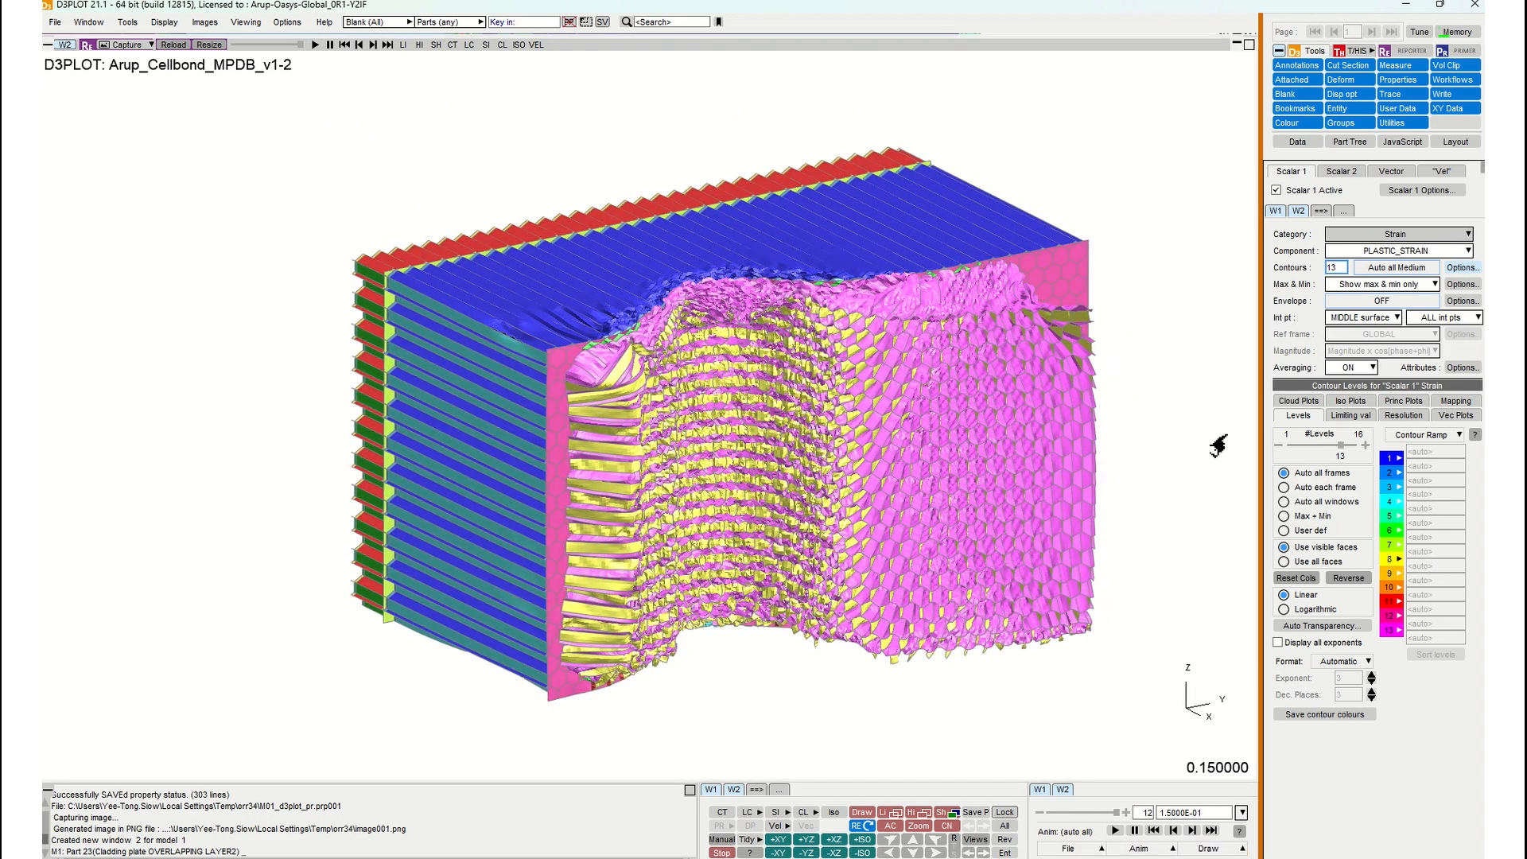
Plot the plastic strain contours on the honeycomb barrier in W2 and recolour the lowest contour band grey.
click(778, 813)
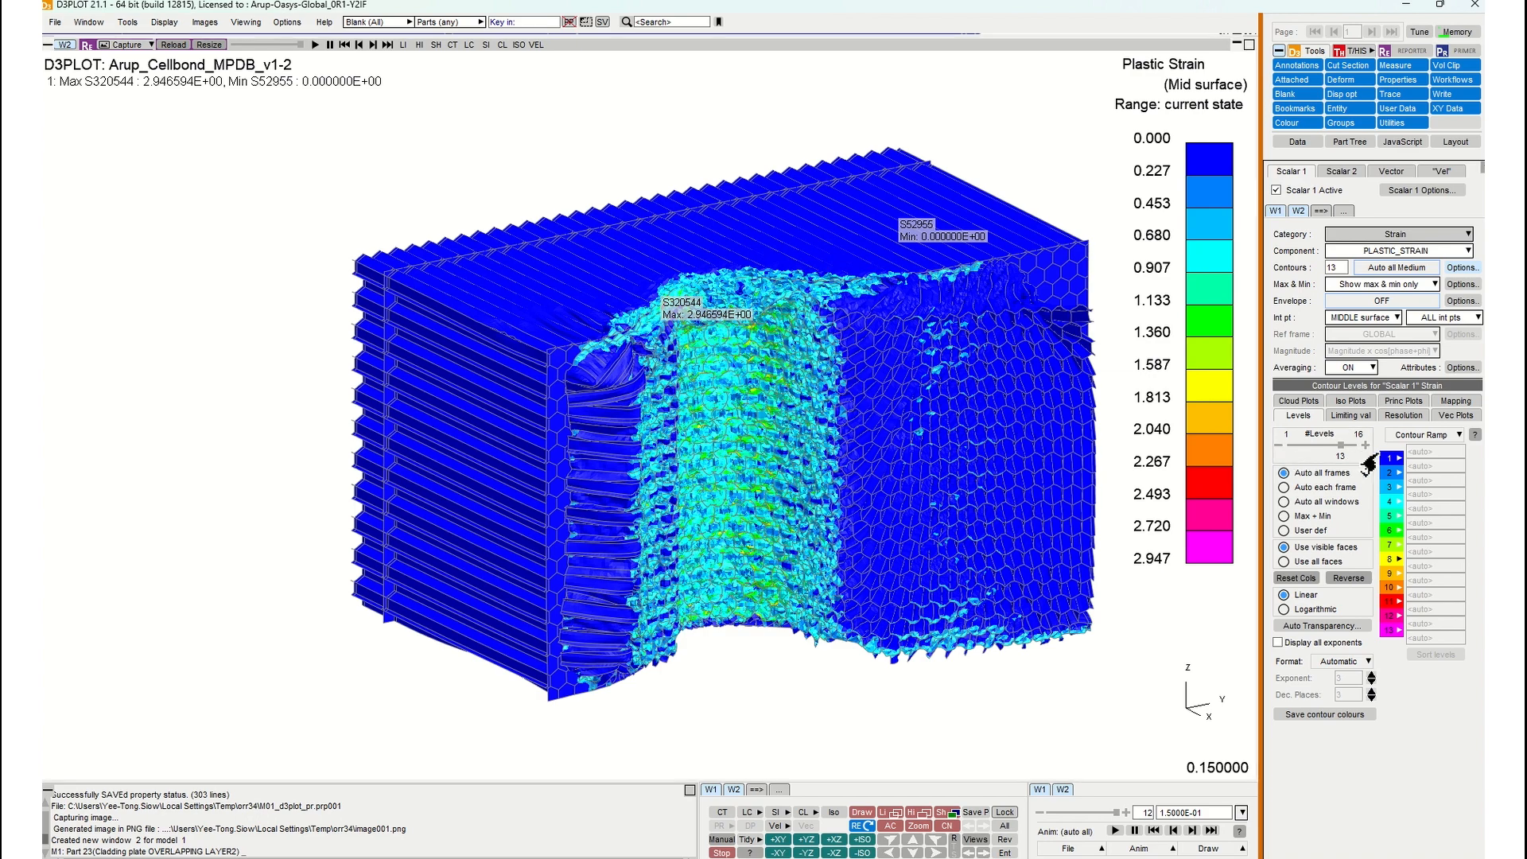
right_click(1391, 457)
click(1352, 492)
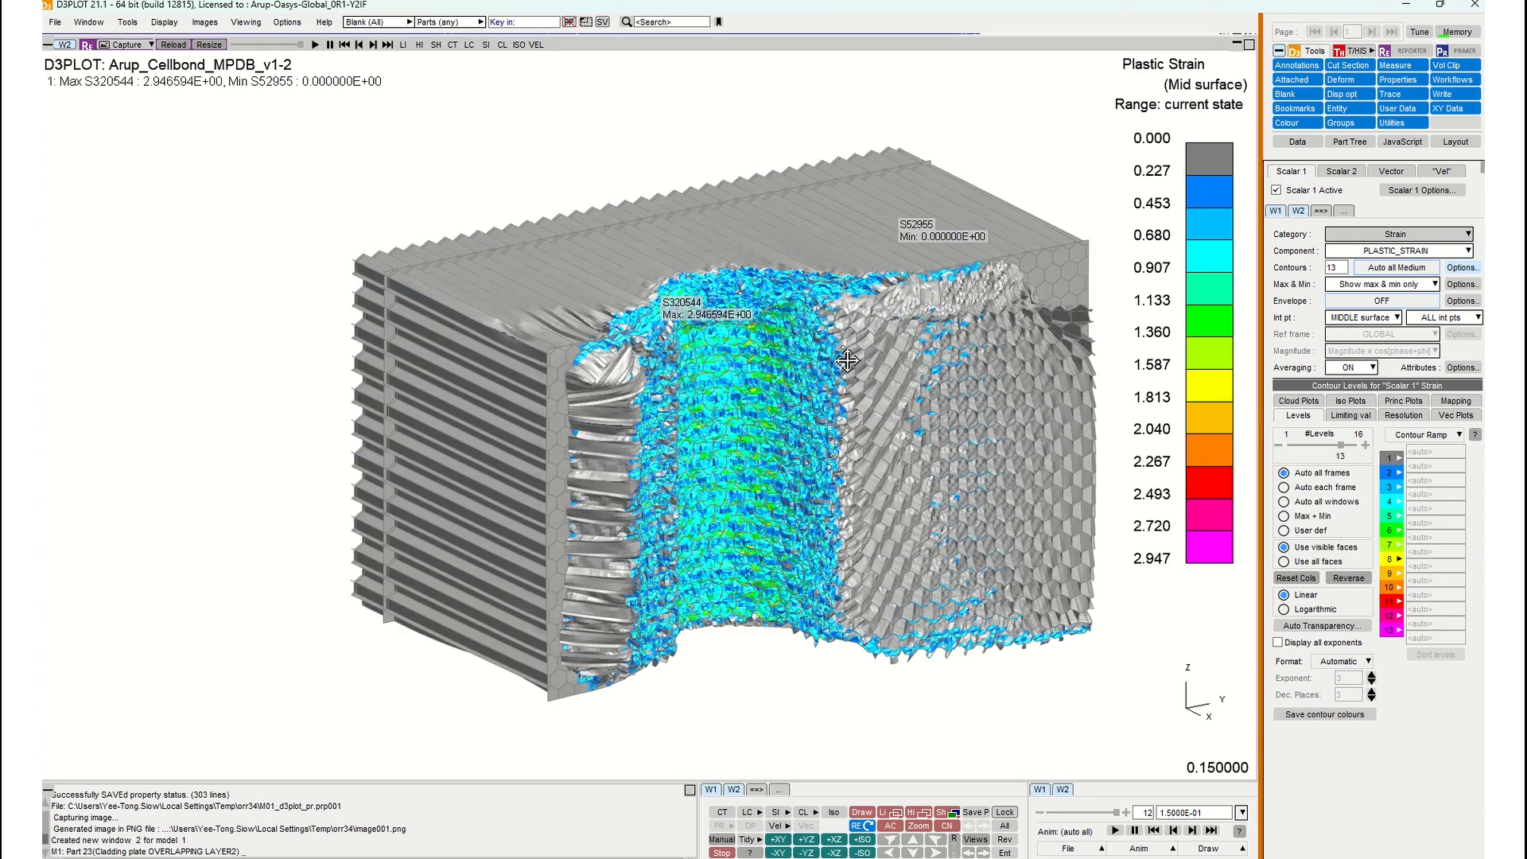
Frame a closer angled view of the crushed honeycomb and bring up the REPORTER item tree with d3plot2 selected.
shift+middle_drag(908, 413, 794, 378)
scroll(792, 378, up, 2)
mouse_move(792, 379)
shift+mouse_down()
mouse_move(781, 347)
mouse_move(752, 330)
mouse_move(766, 363)
shift+mouse_up()
shift+middle_drag(767, 363, 776, 367)
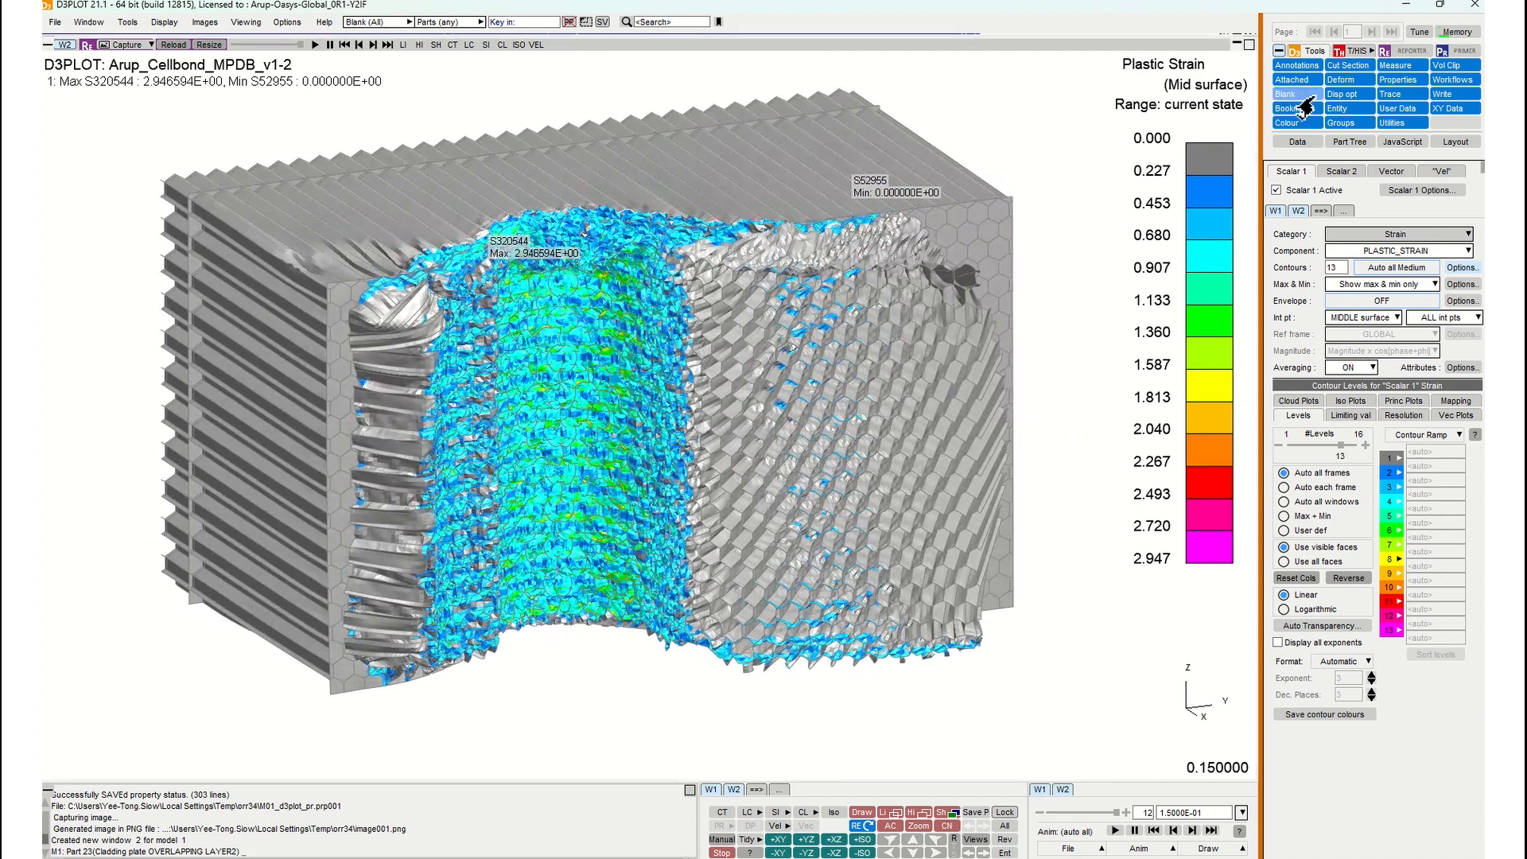
click(1389, 54)
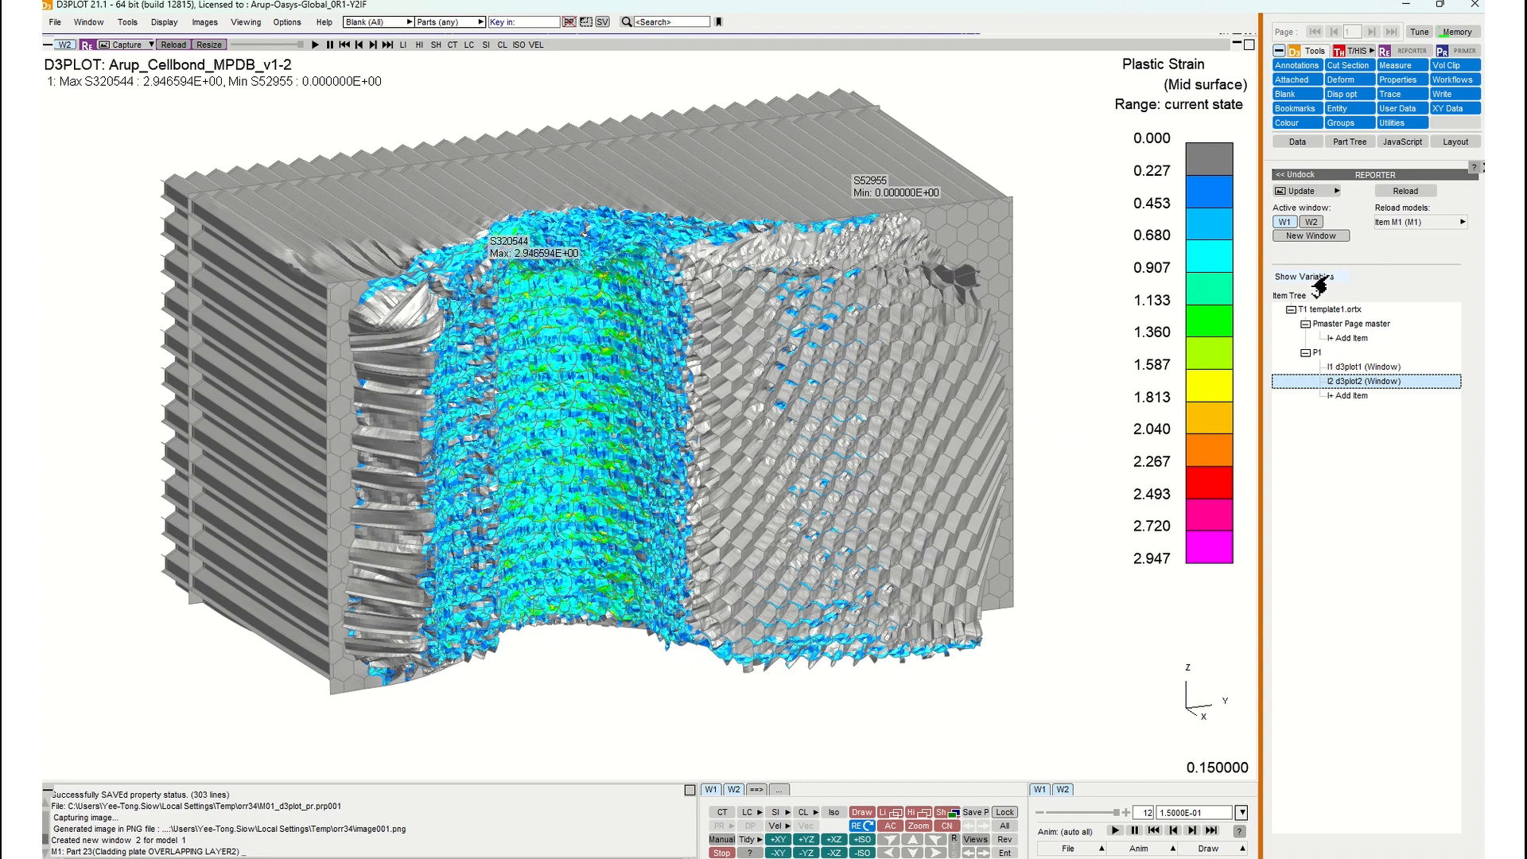
scroll(733, 302, up, 1)
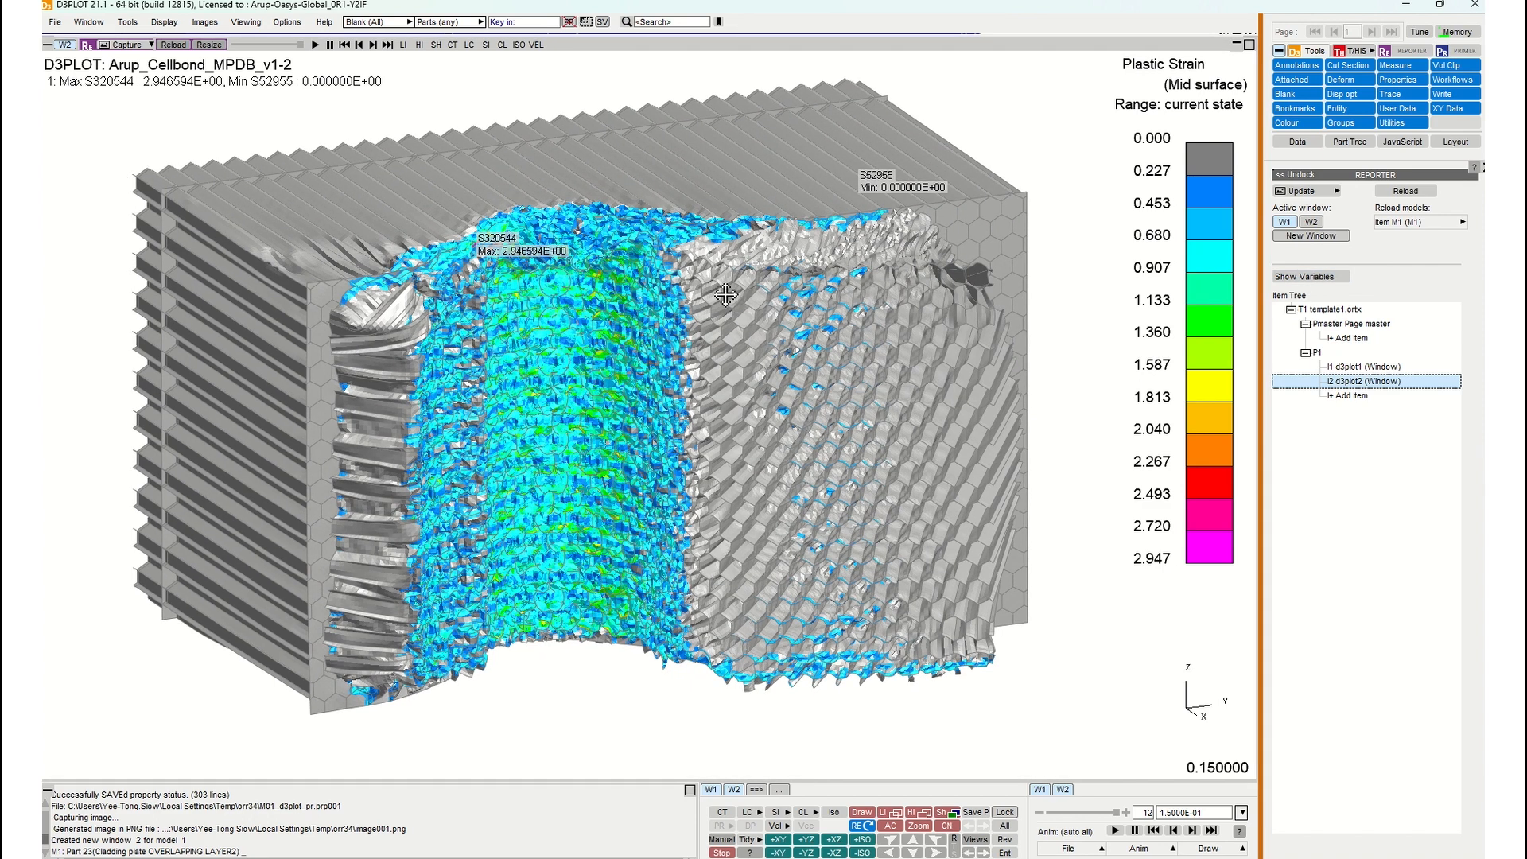
shift+middle_drag(728, 292, 724, 307)
shift+drag(724, 307, 724, 321)
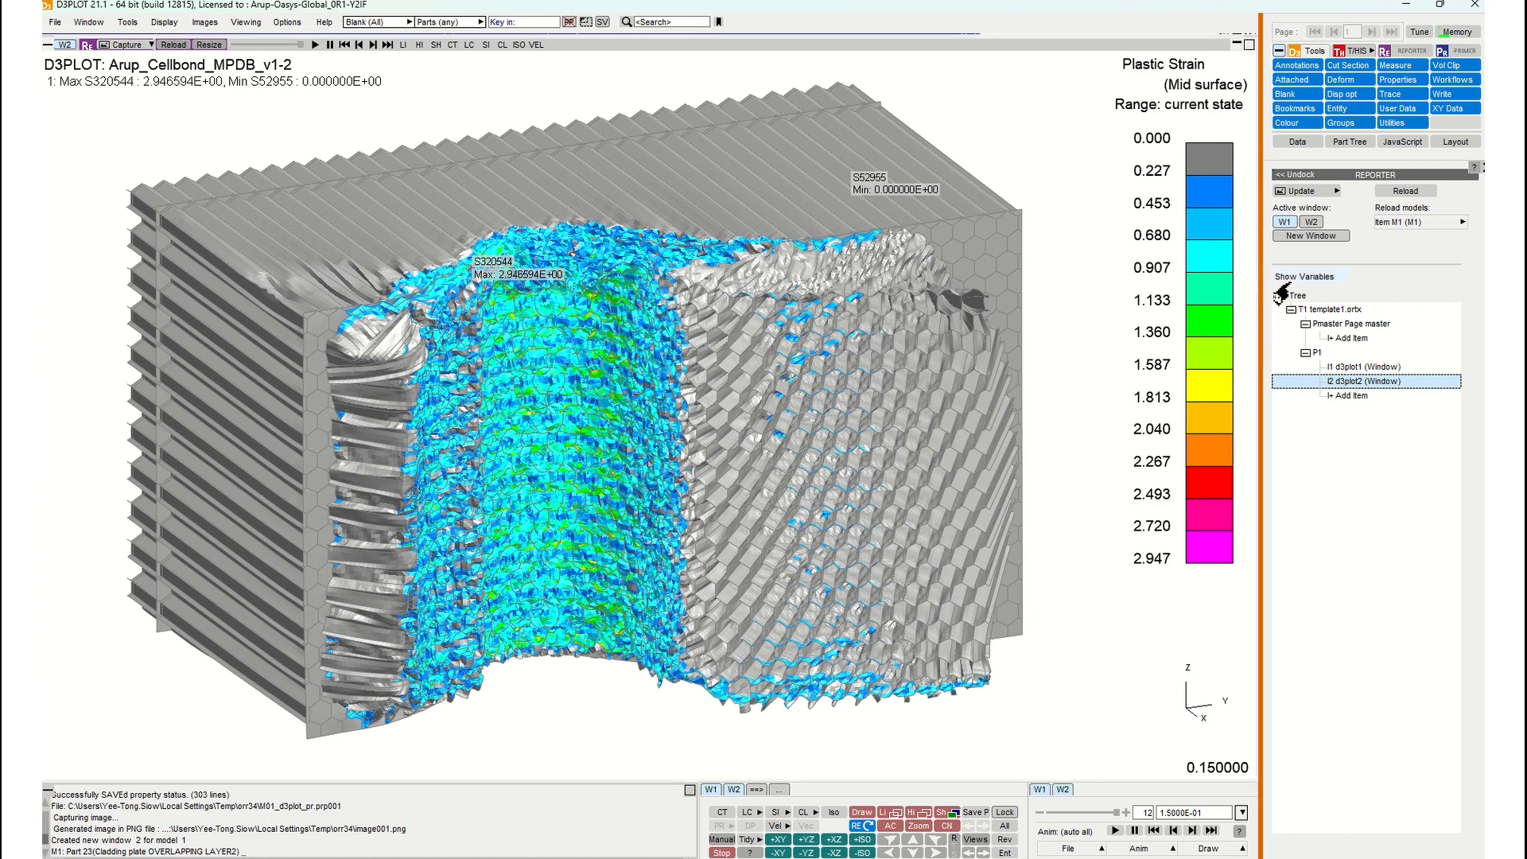
Add a new report variable for the maximum plastic strain of model M1 and name it MAX_PLASTIC.
click(1310, 276)
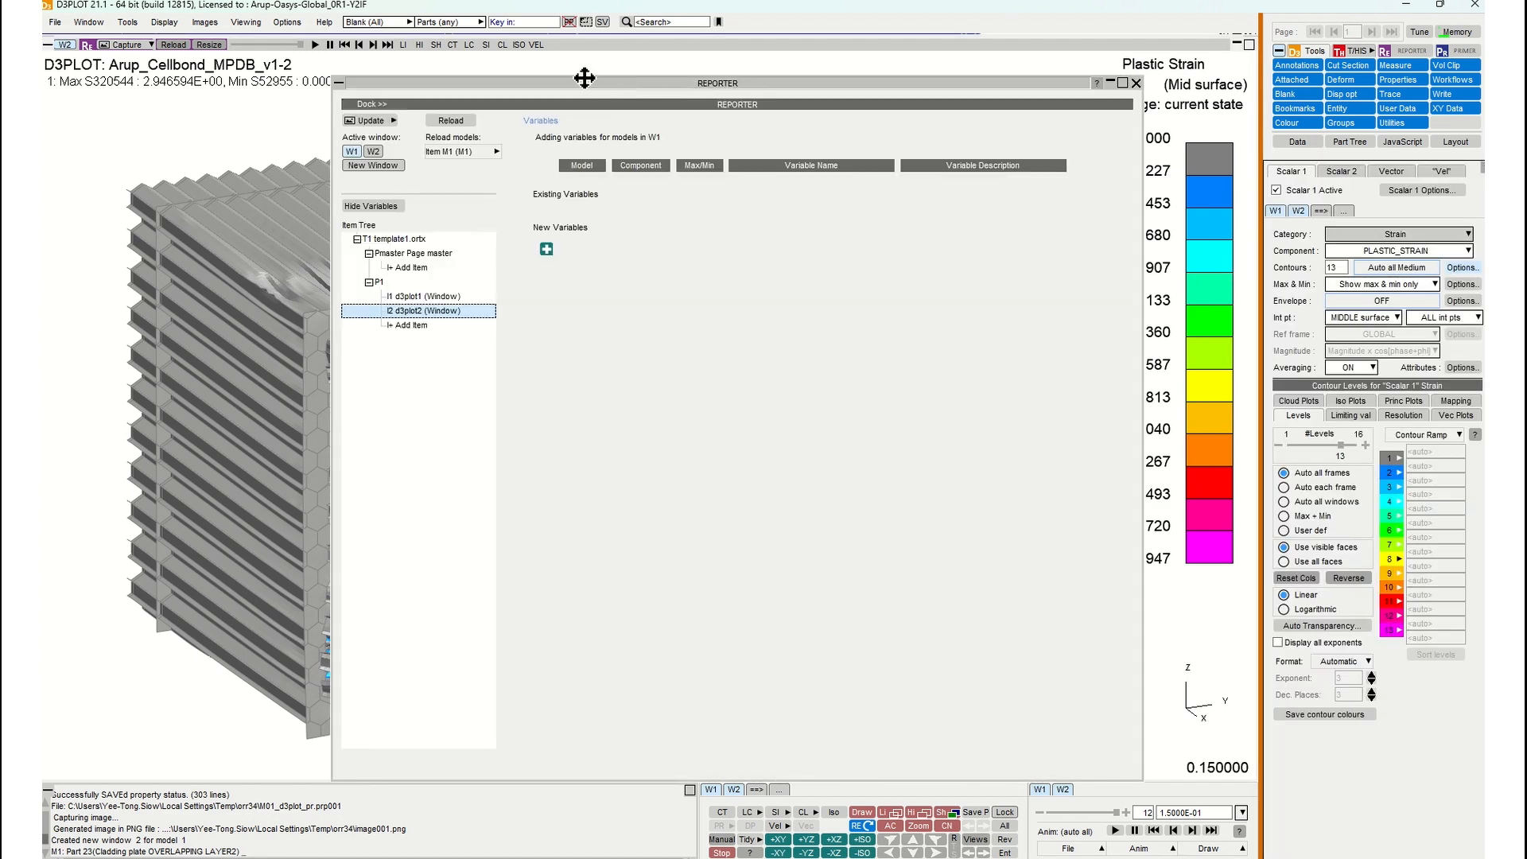
drag(589, 79, 495, 74)
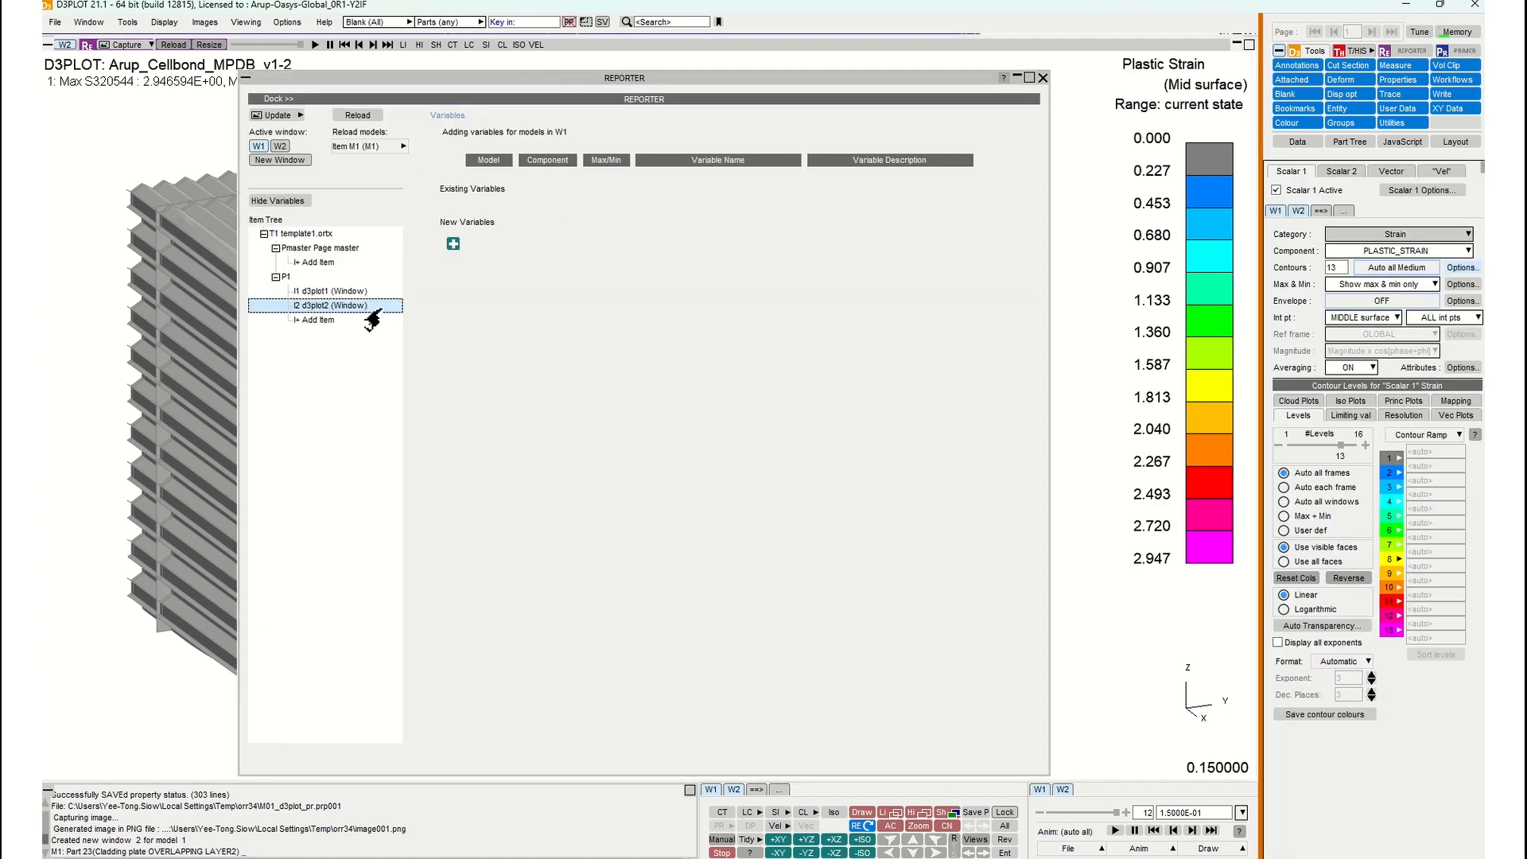
click(452, 243)
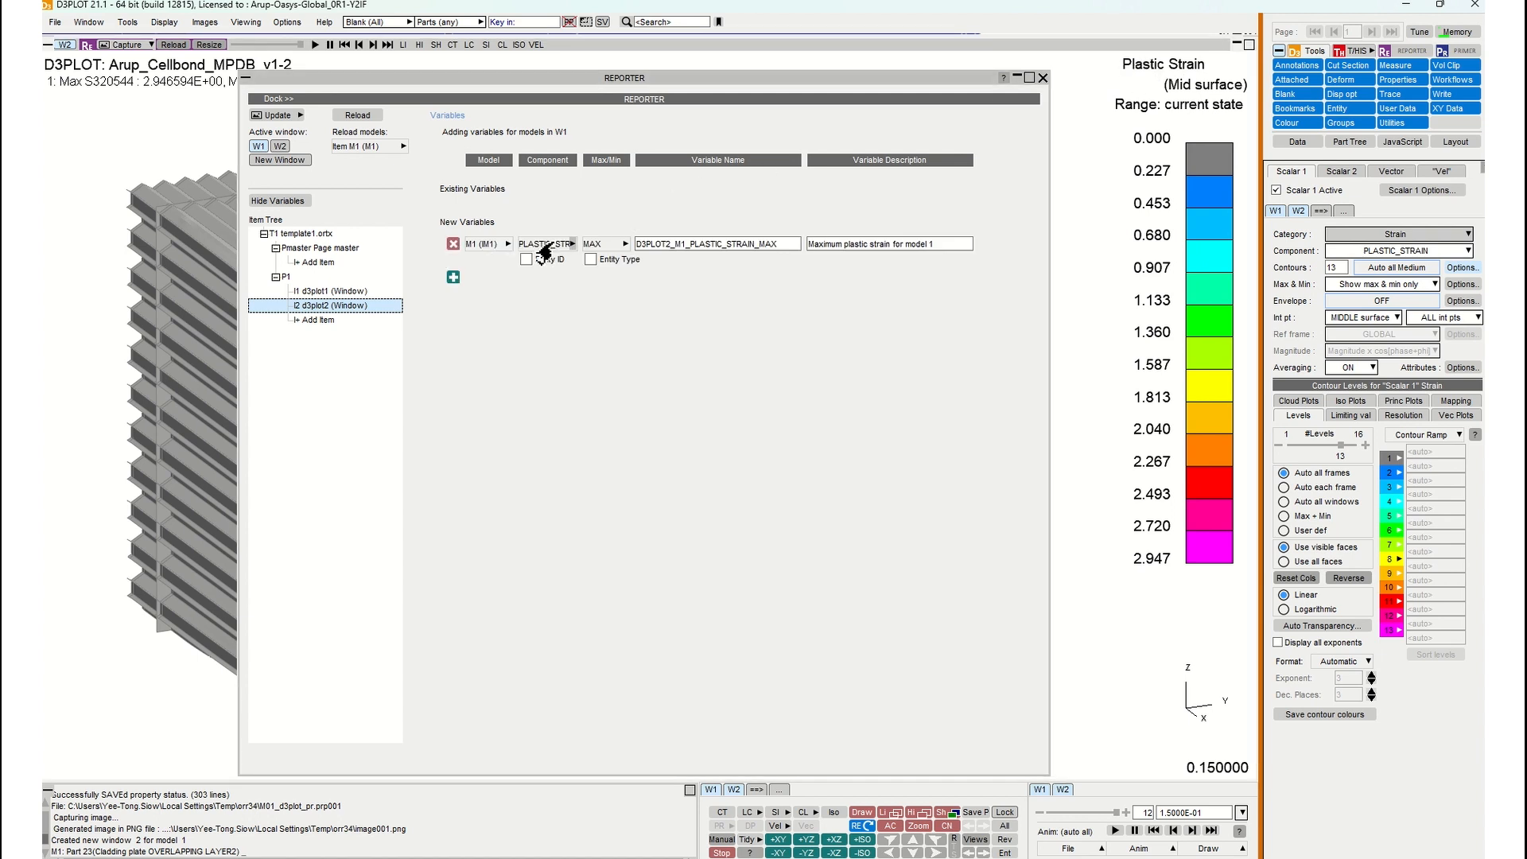
click(625, 244)
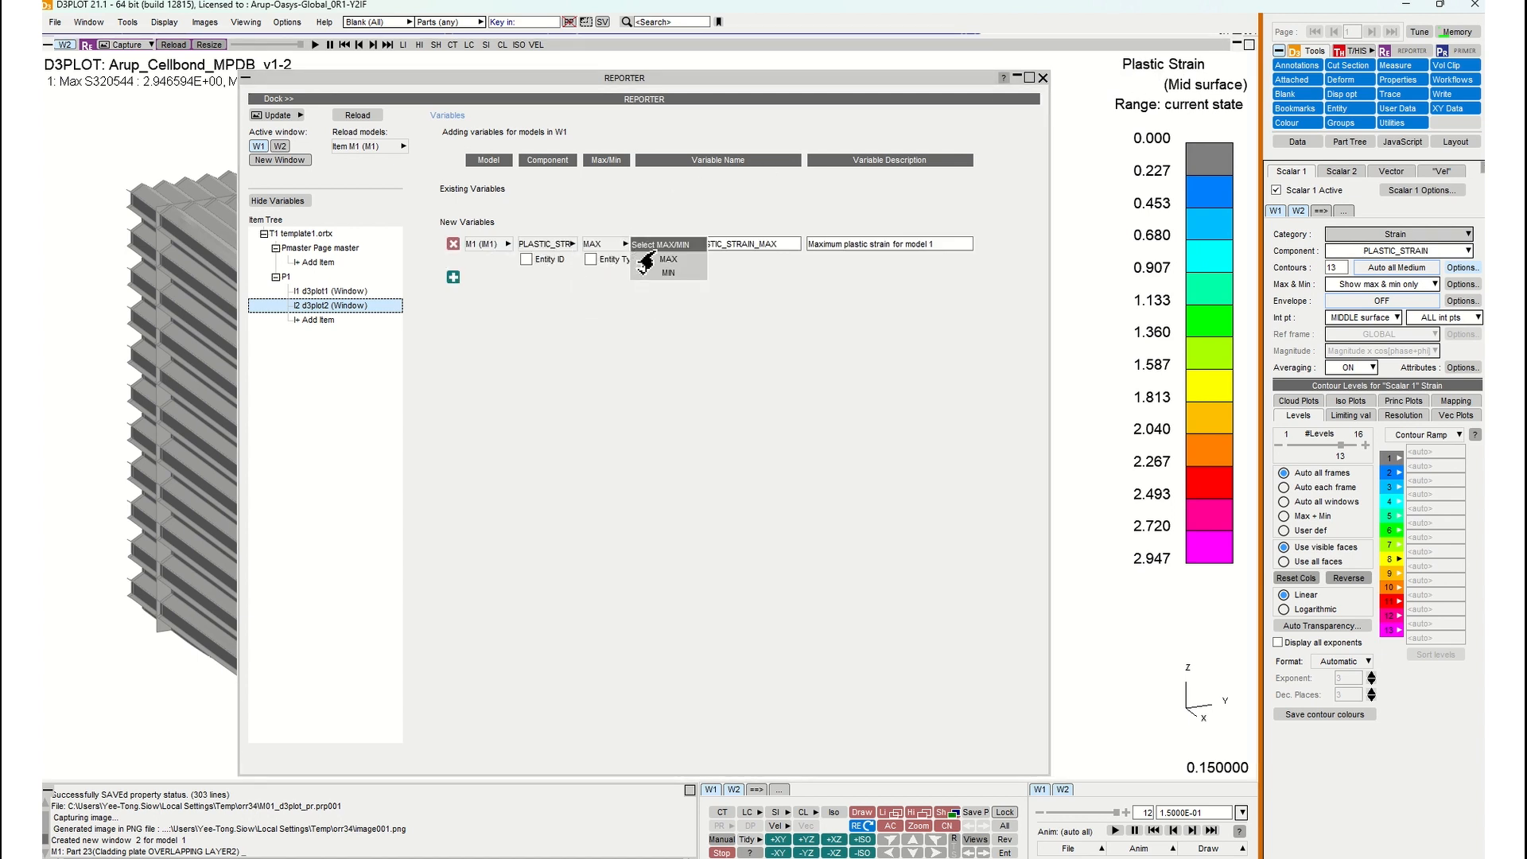
click(754, 243)
drag(778, 246, 619, 247)
click(719, 246)
drag(778, 246, 586, 253)
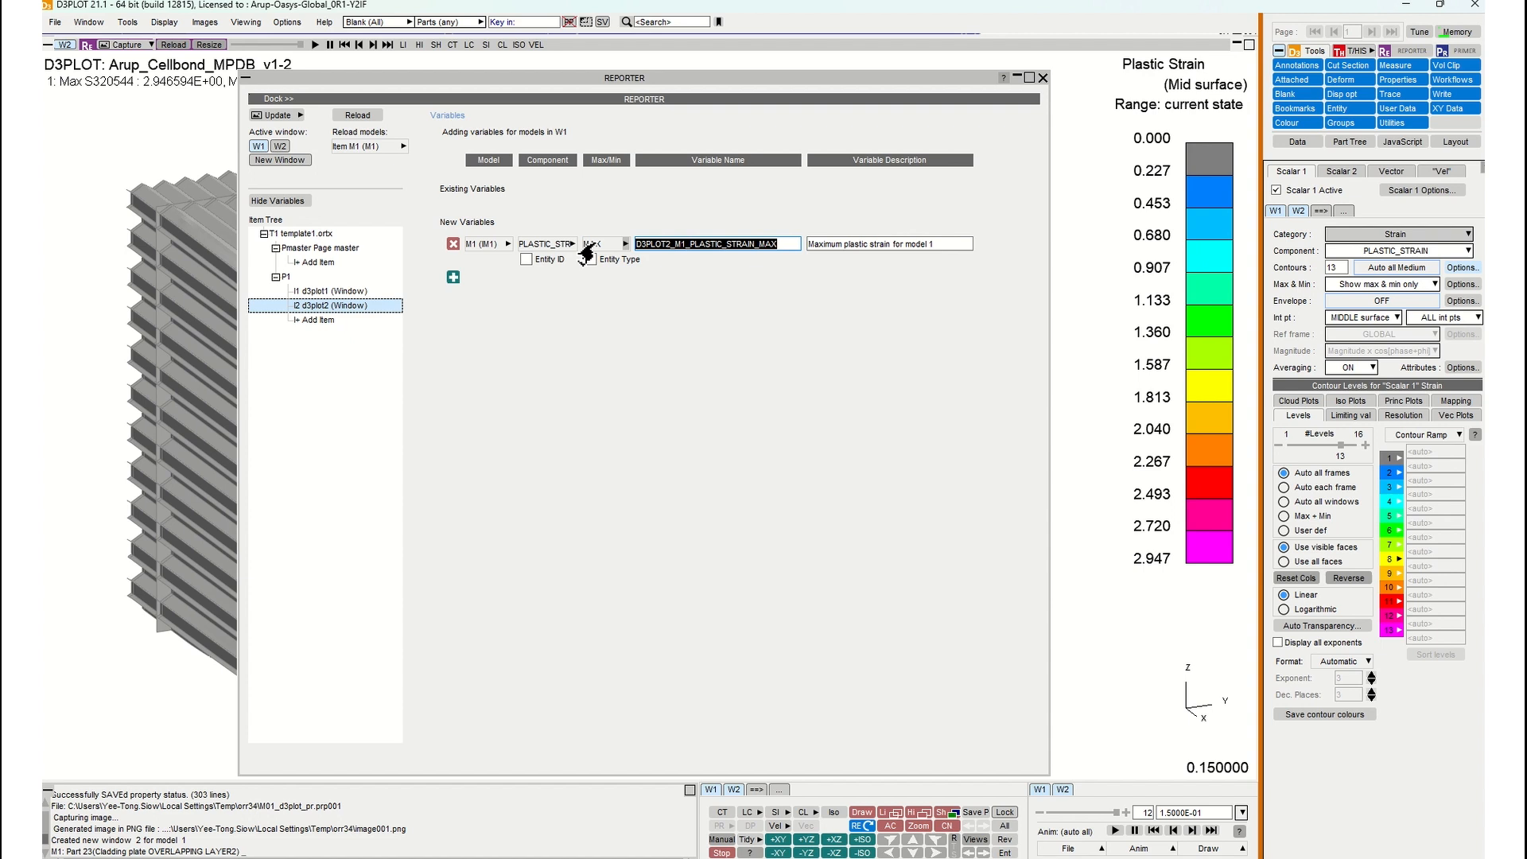
text(MAX_PLASTIC)
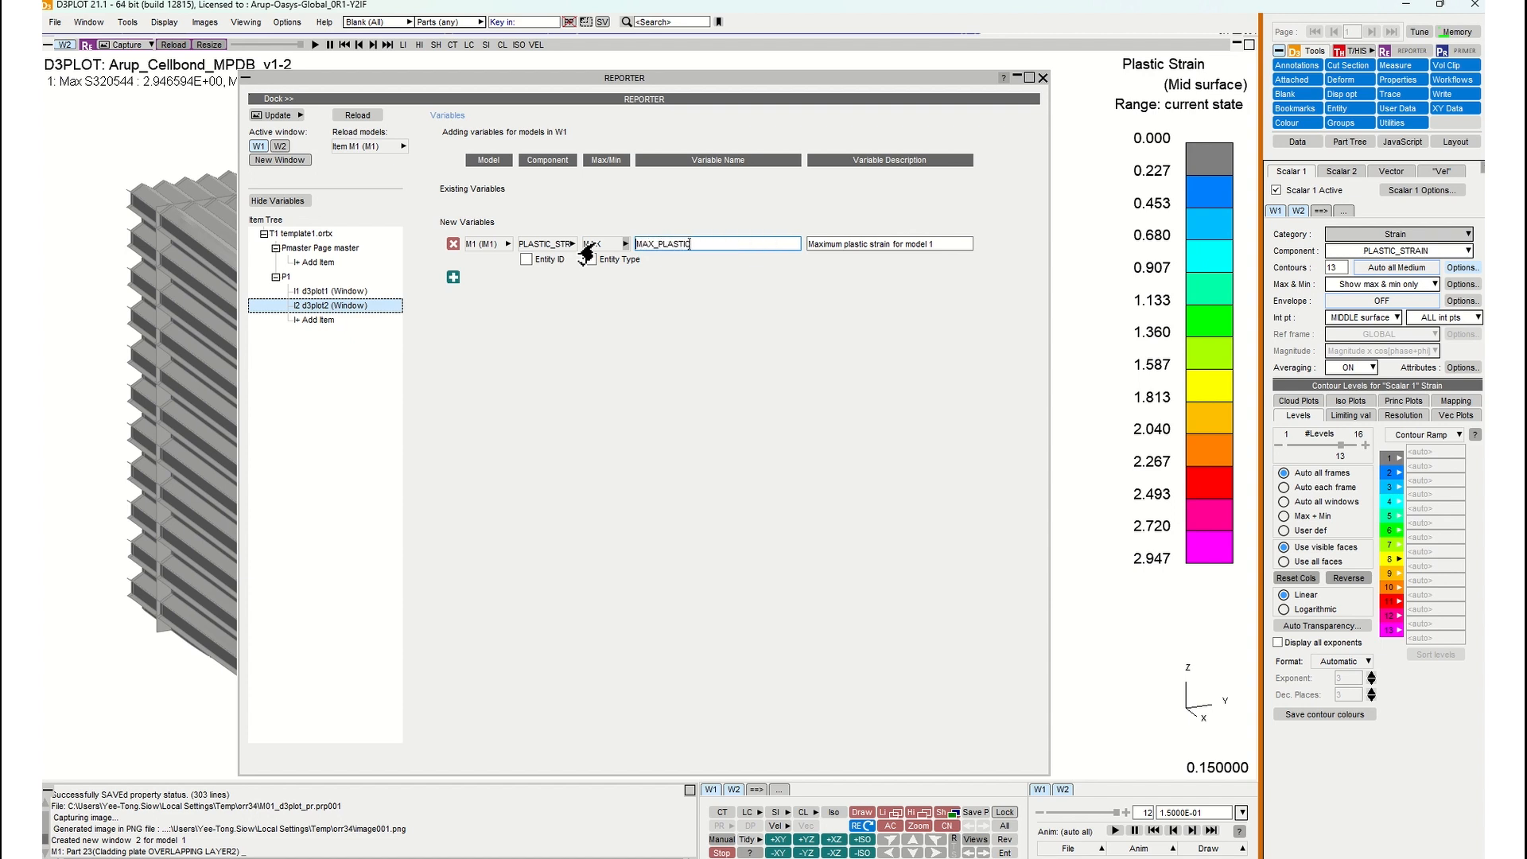
Reuse the name MAX_PLASTIC as the variable's description and dock the REPORTER window again.
drag(745, 245, 593, 246)
key(ctrl+c)
click(953, 247)
key(ctrl+a)
key(ctrl+v)
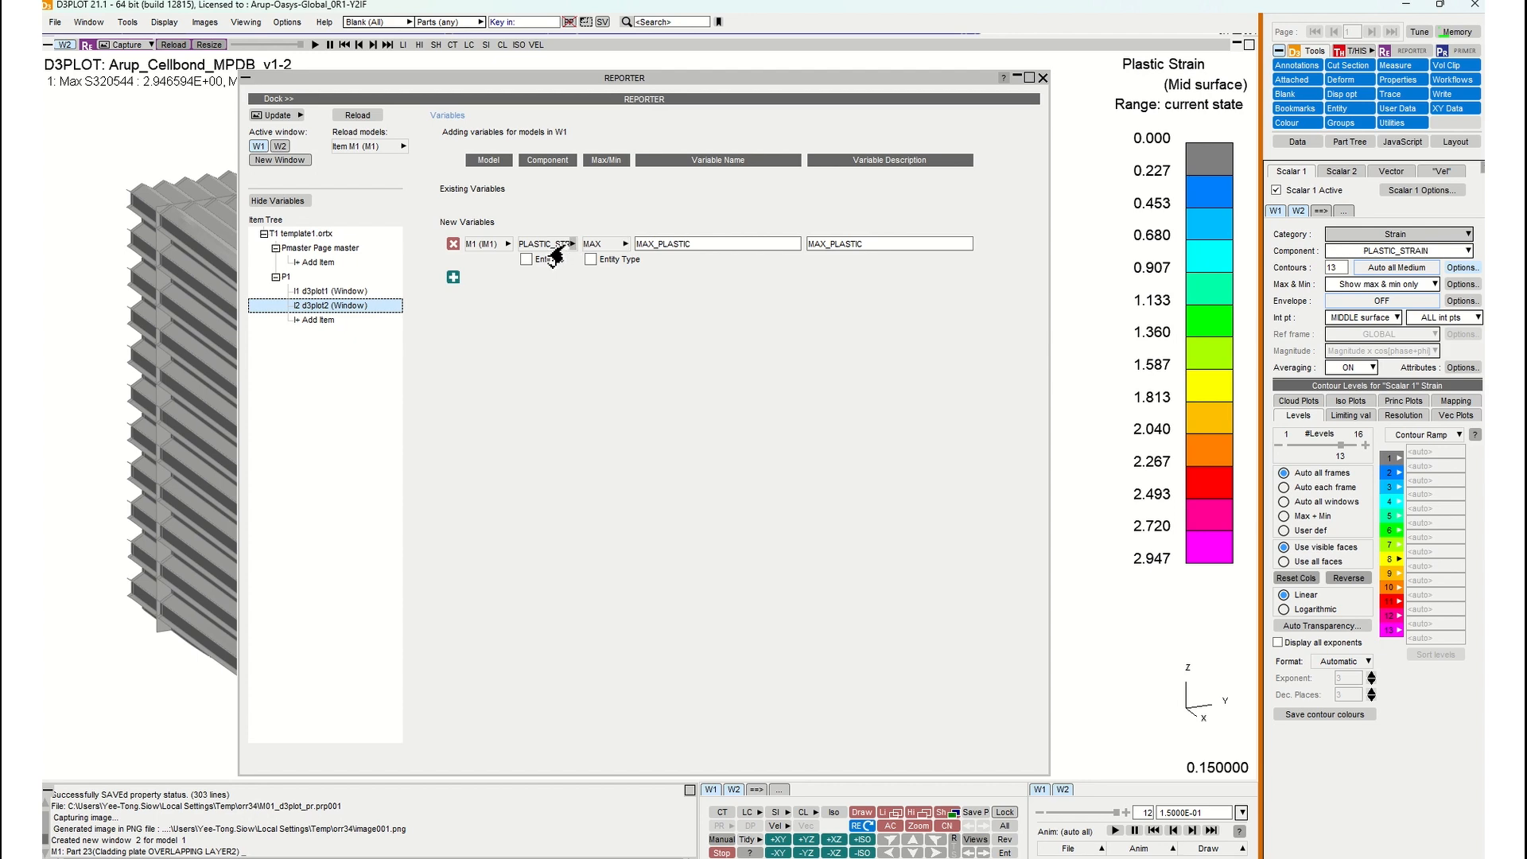
click(416, 100)
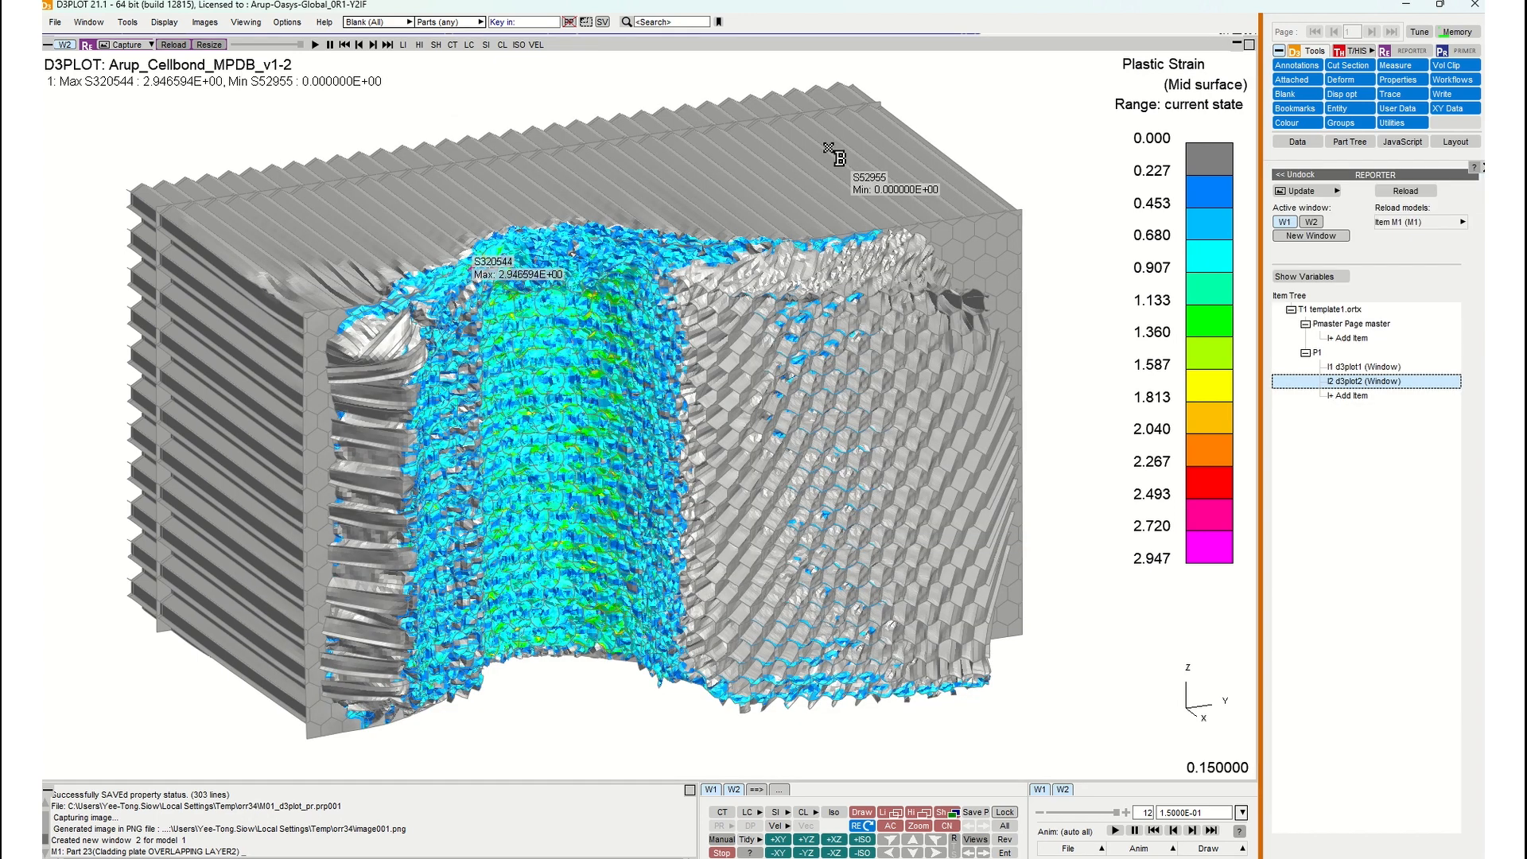
Update the d3plot2 report item with the honeycomb's plastic strain contour view and the new variable.
click(1294, 192)
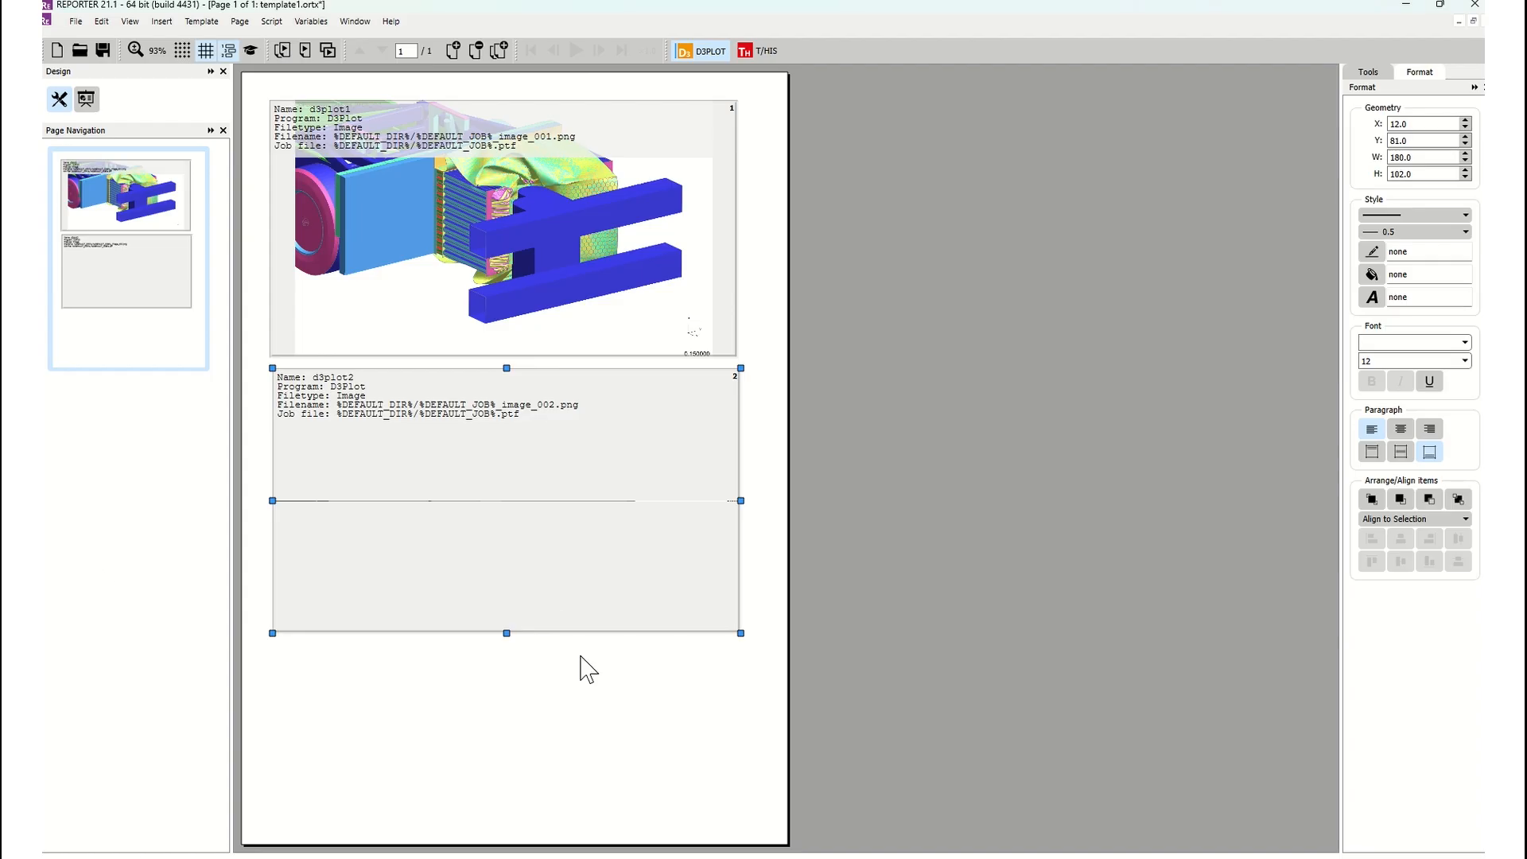
click(567, 739)
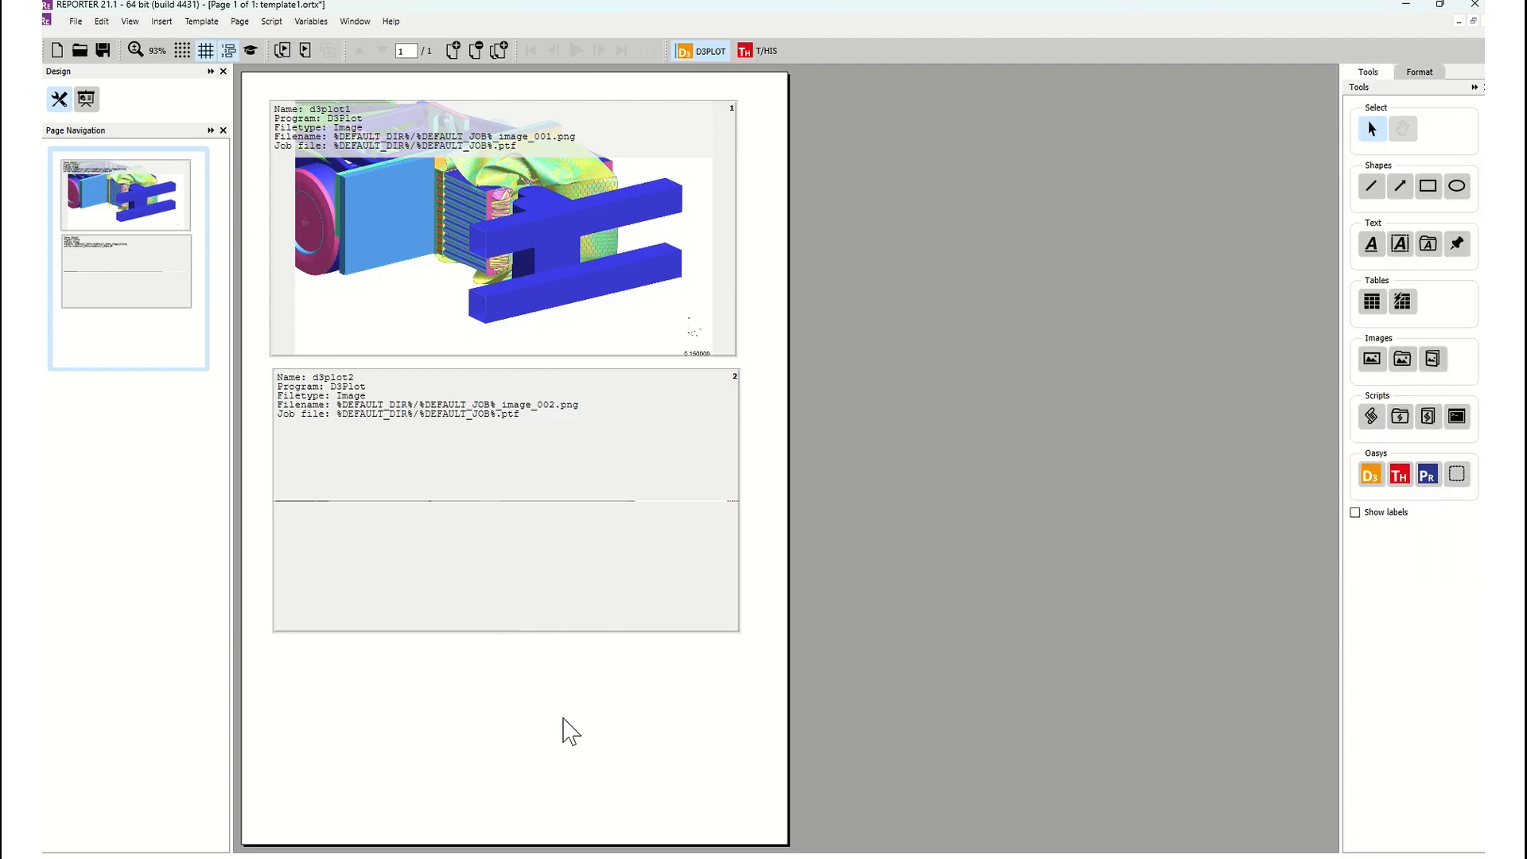
click(86, 99)
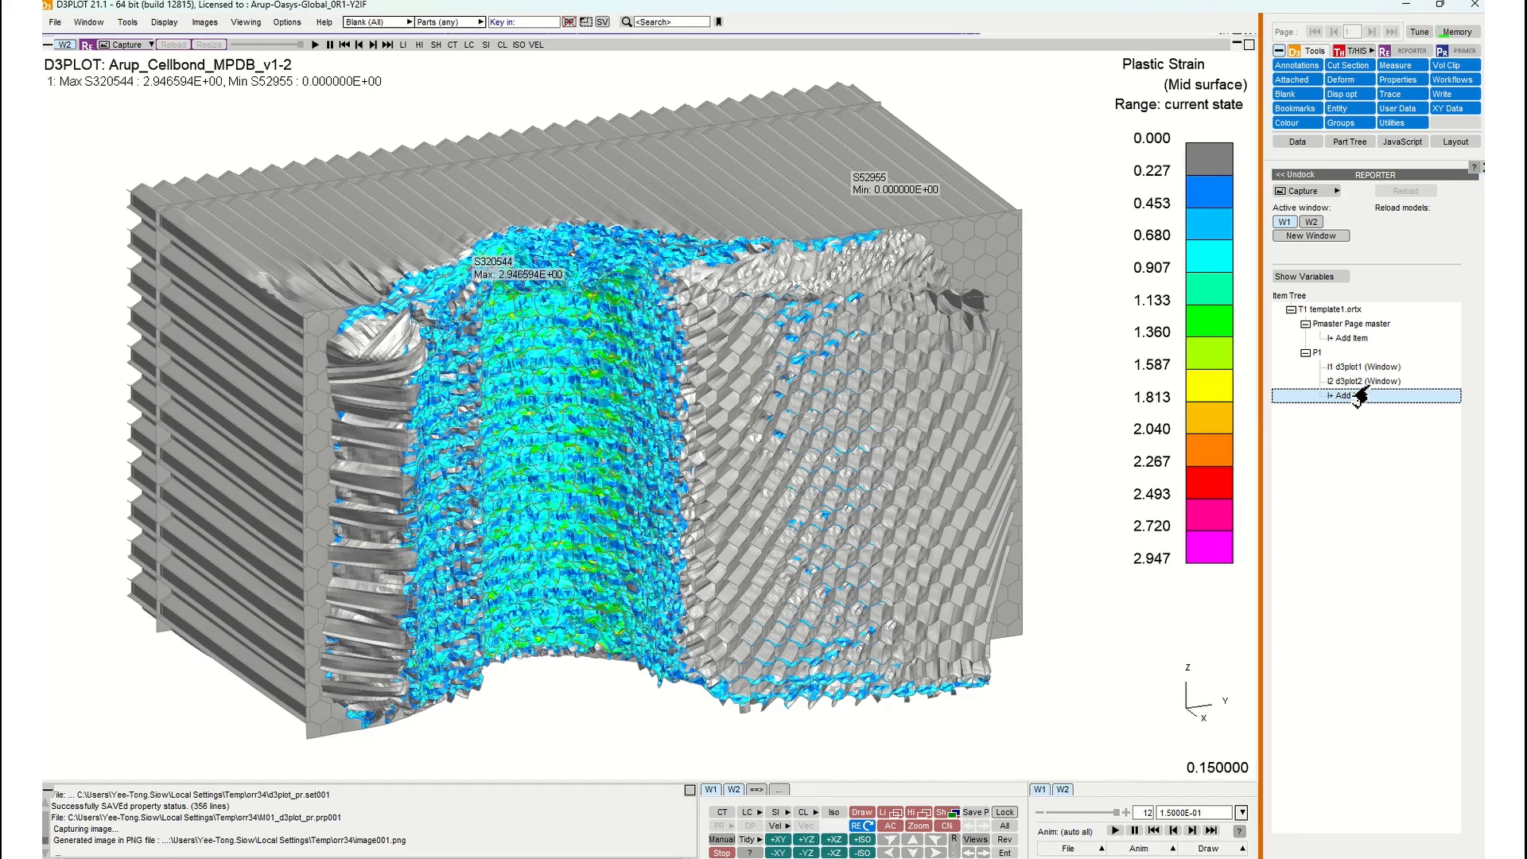
click(1359, 383)
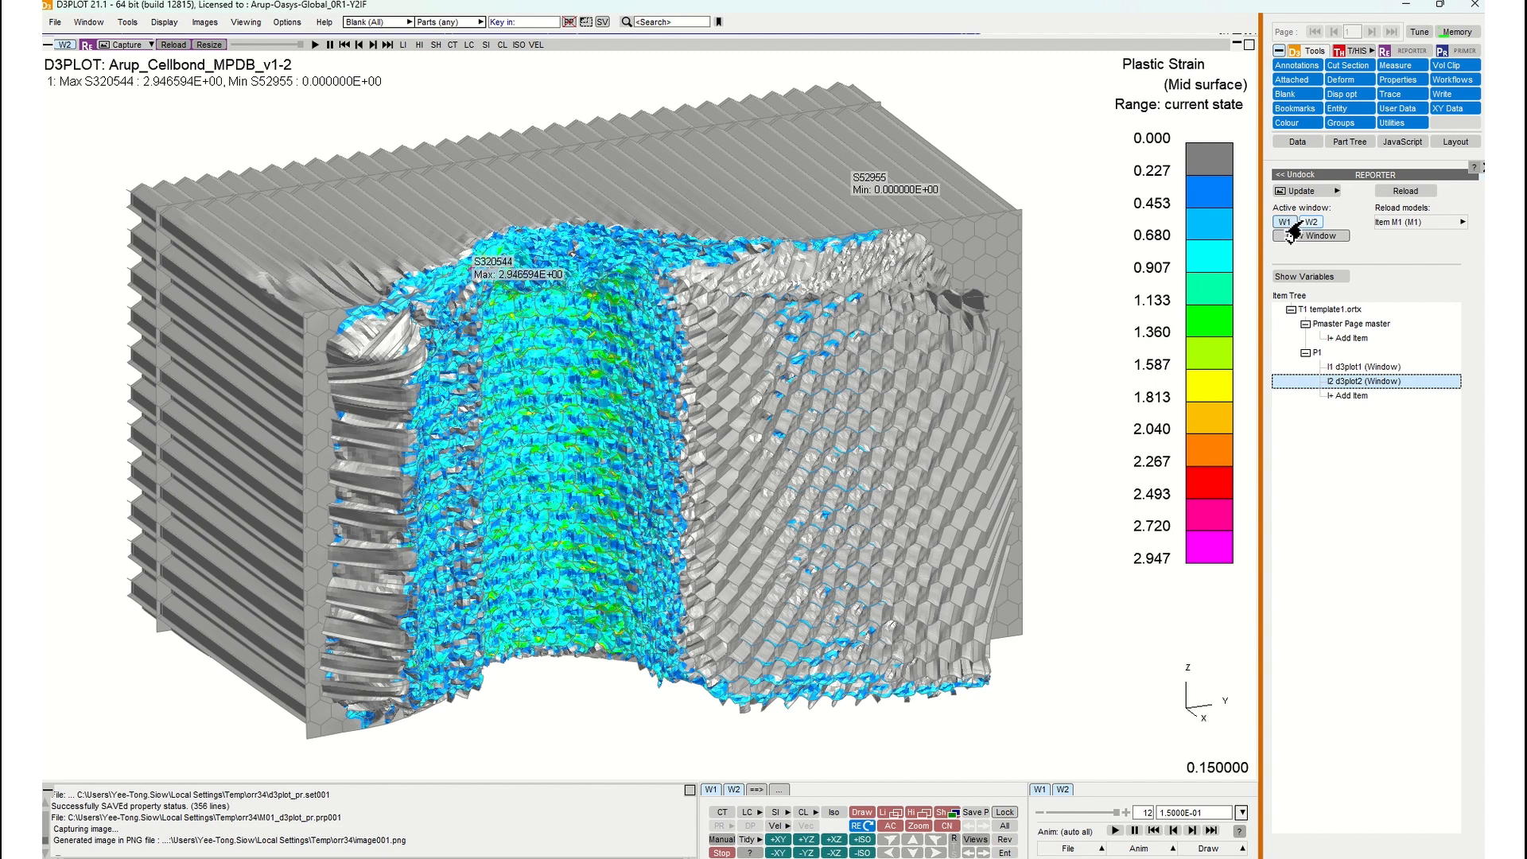
click(1297, 191)
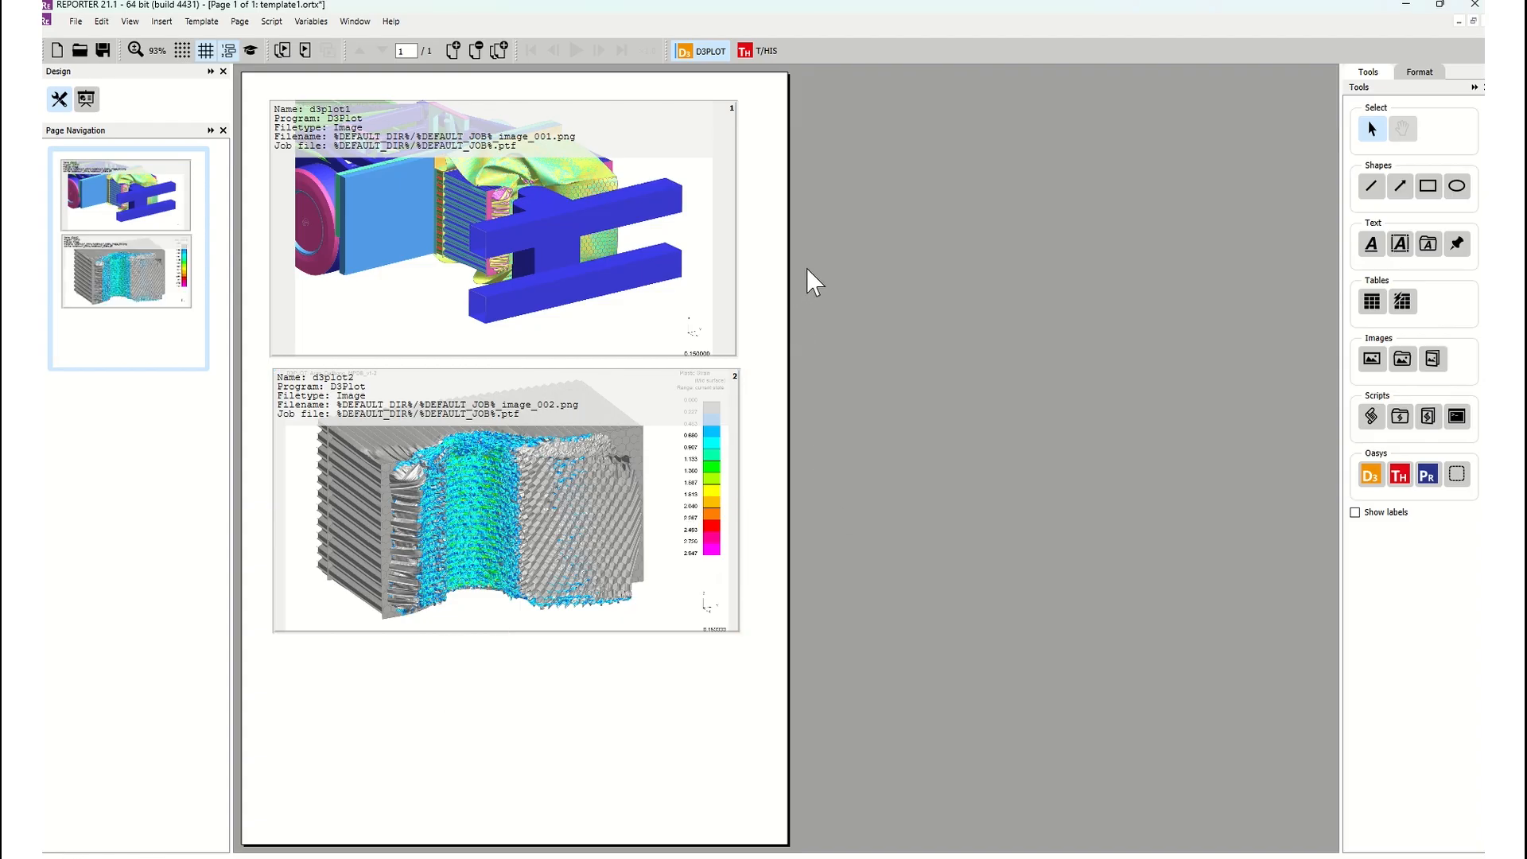
Insert a 120 by 21 mm table below the second image in REPORTER with one row and two columns.
click(1370, 301)
drag(322, 683, 642, 737)
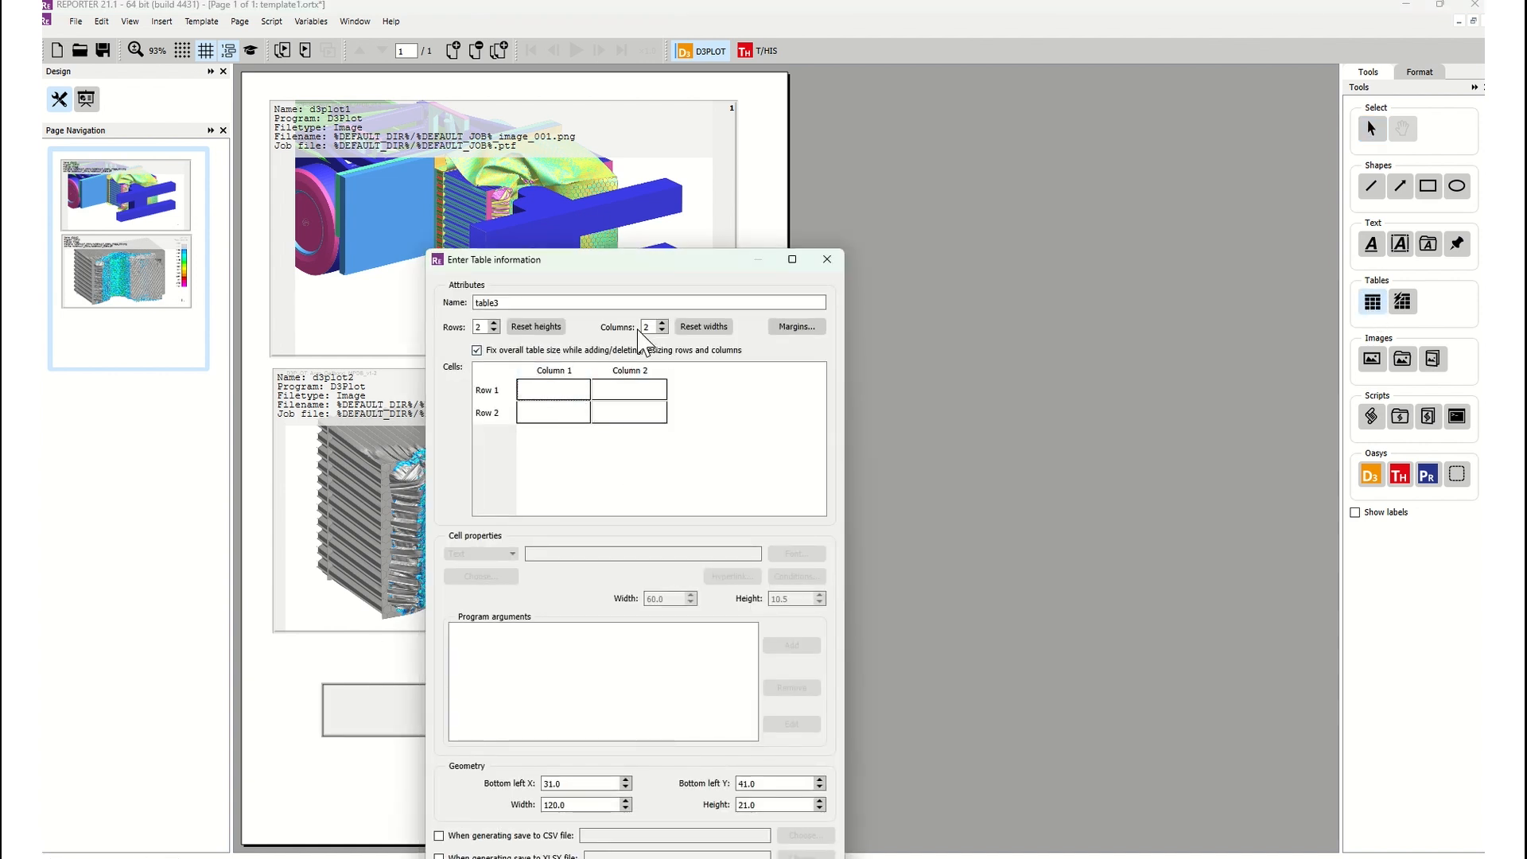
double_click(650, 326)
text(1)
click(726, 435)
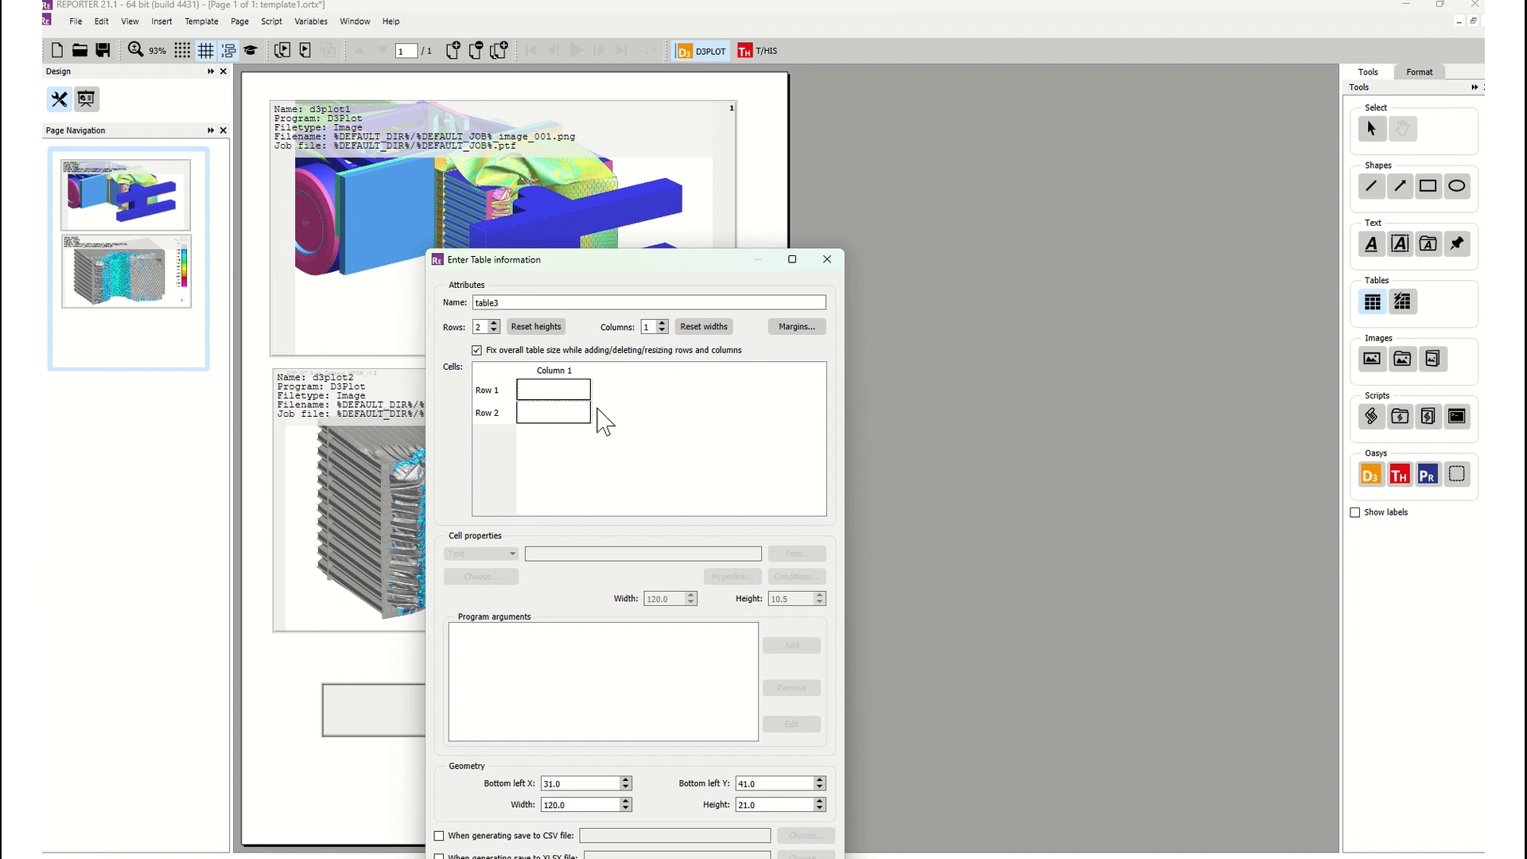
double_click(481, 327)
text(1)
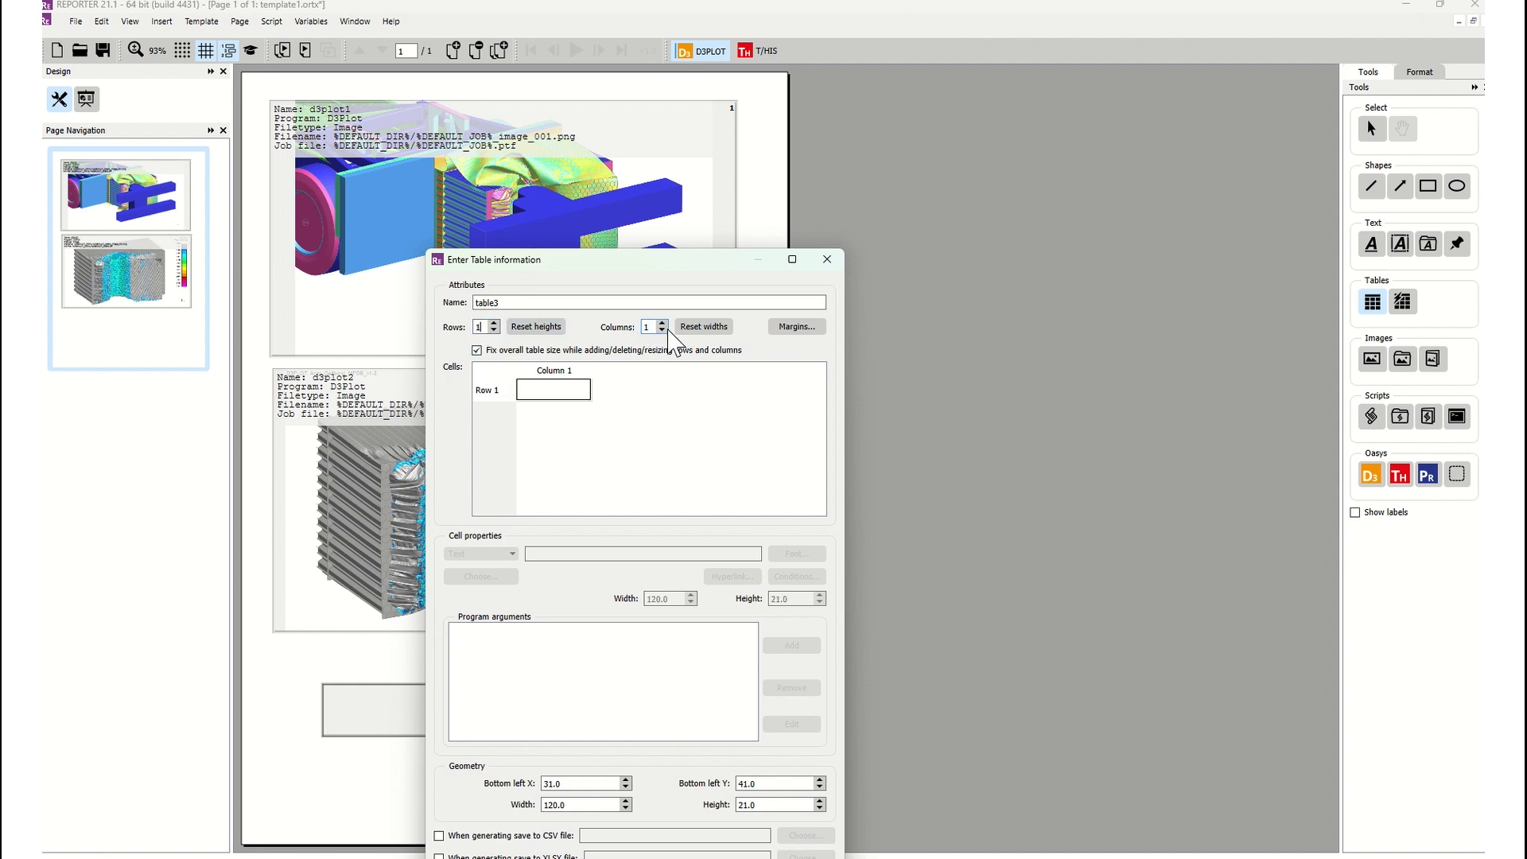
double_click(646, 327)
text(2)
click(546, 391)
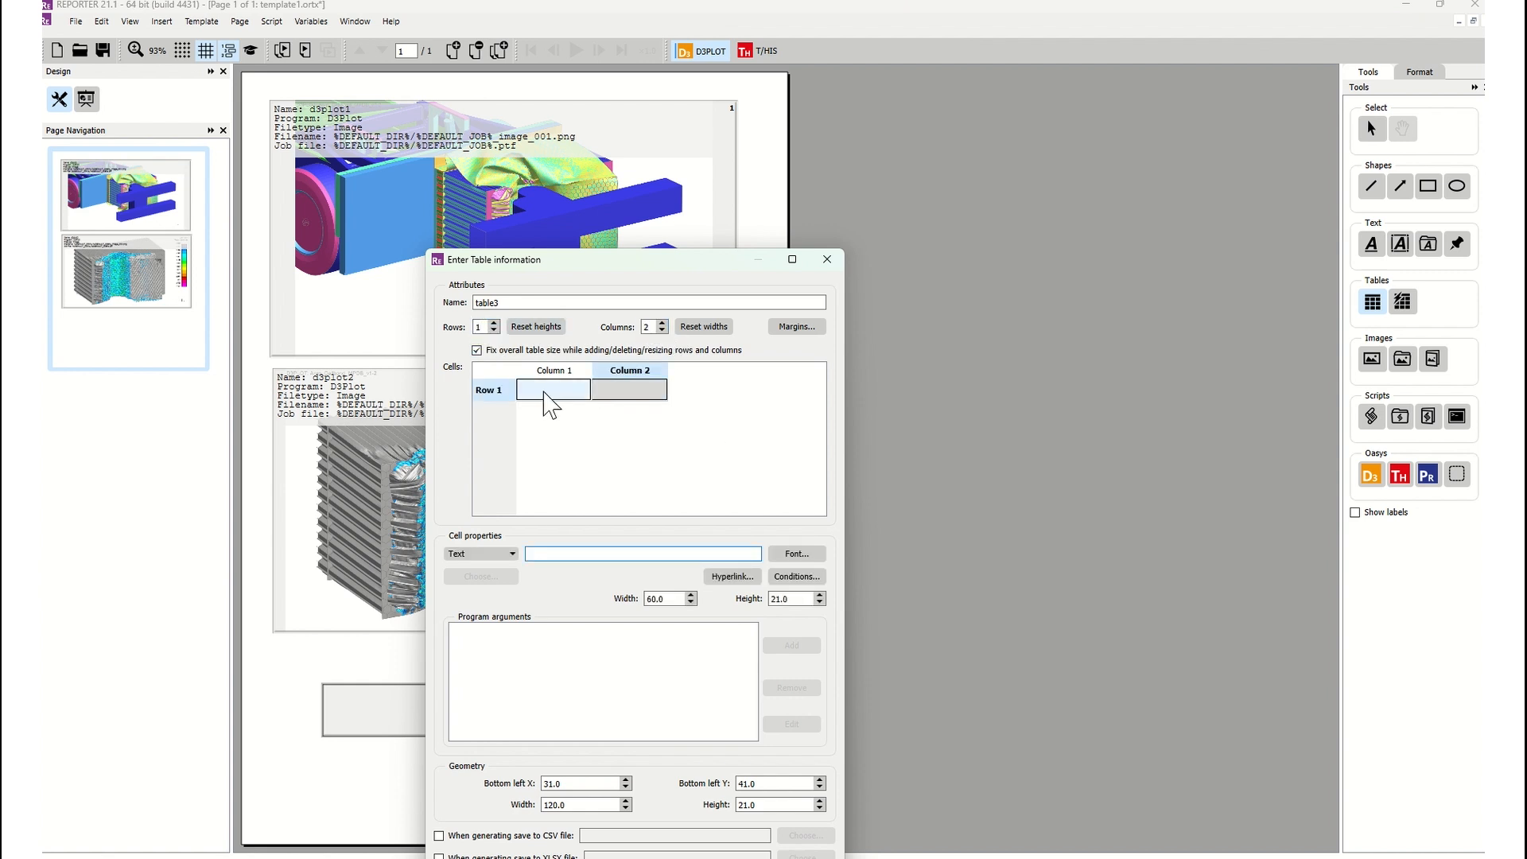
Fill the table cells with "Max HC Plastic Strain" and the variable %MAX_PLASTIC%, and create the table.
click(551, 392)
click(558, 554)
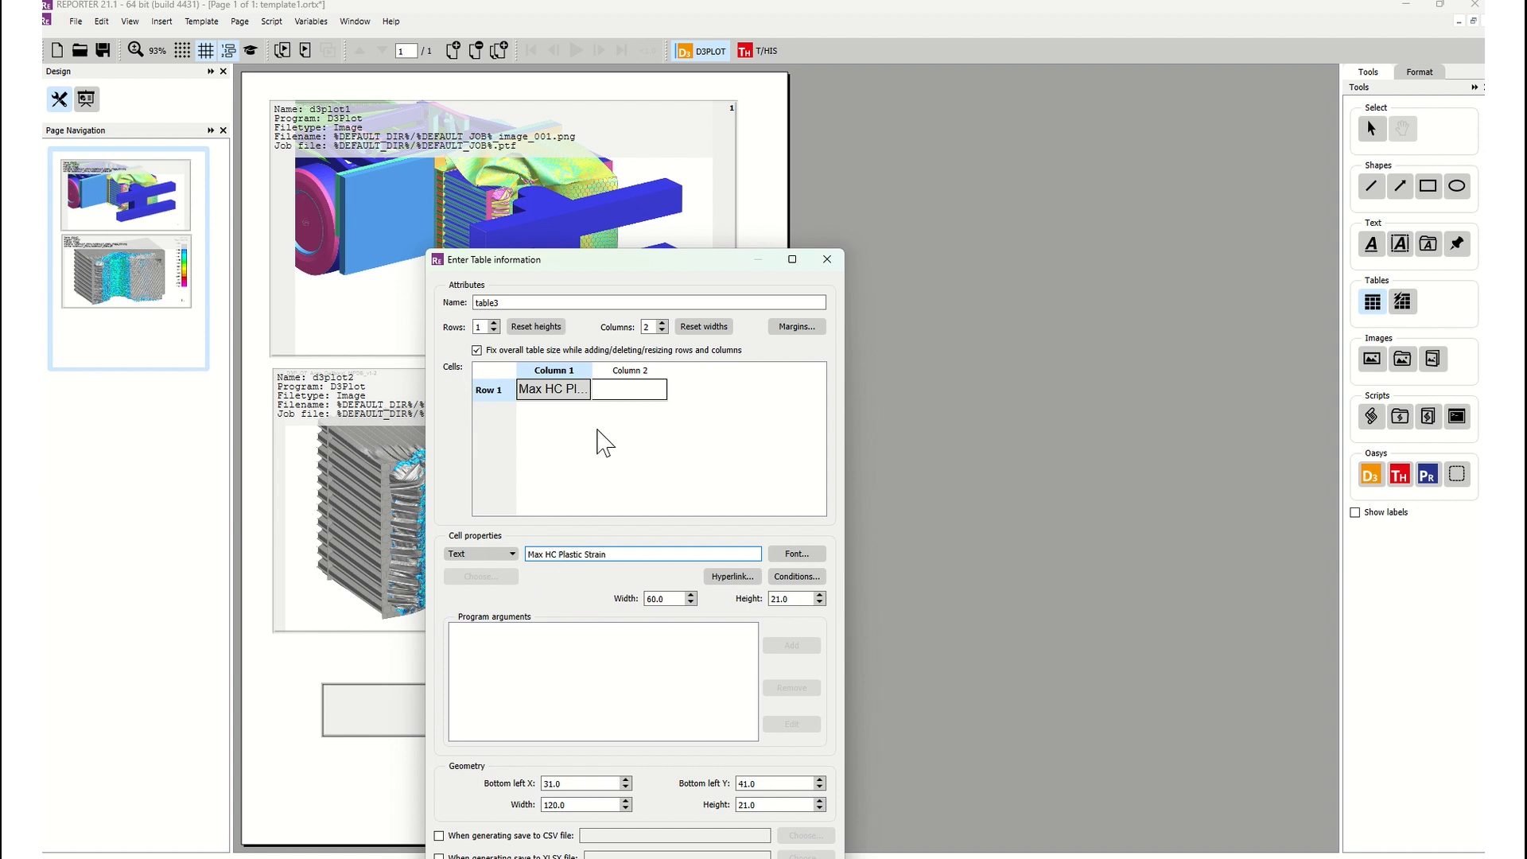
click(623, 392)
click(563, 554)
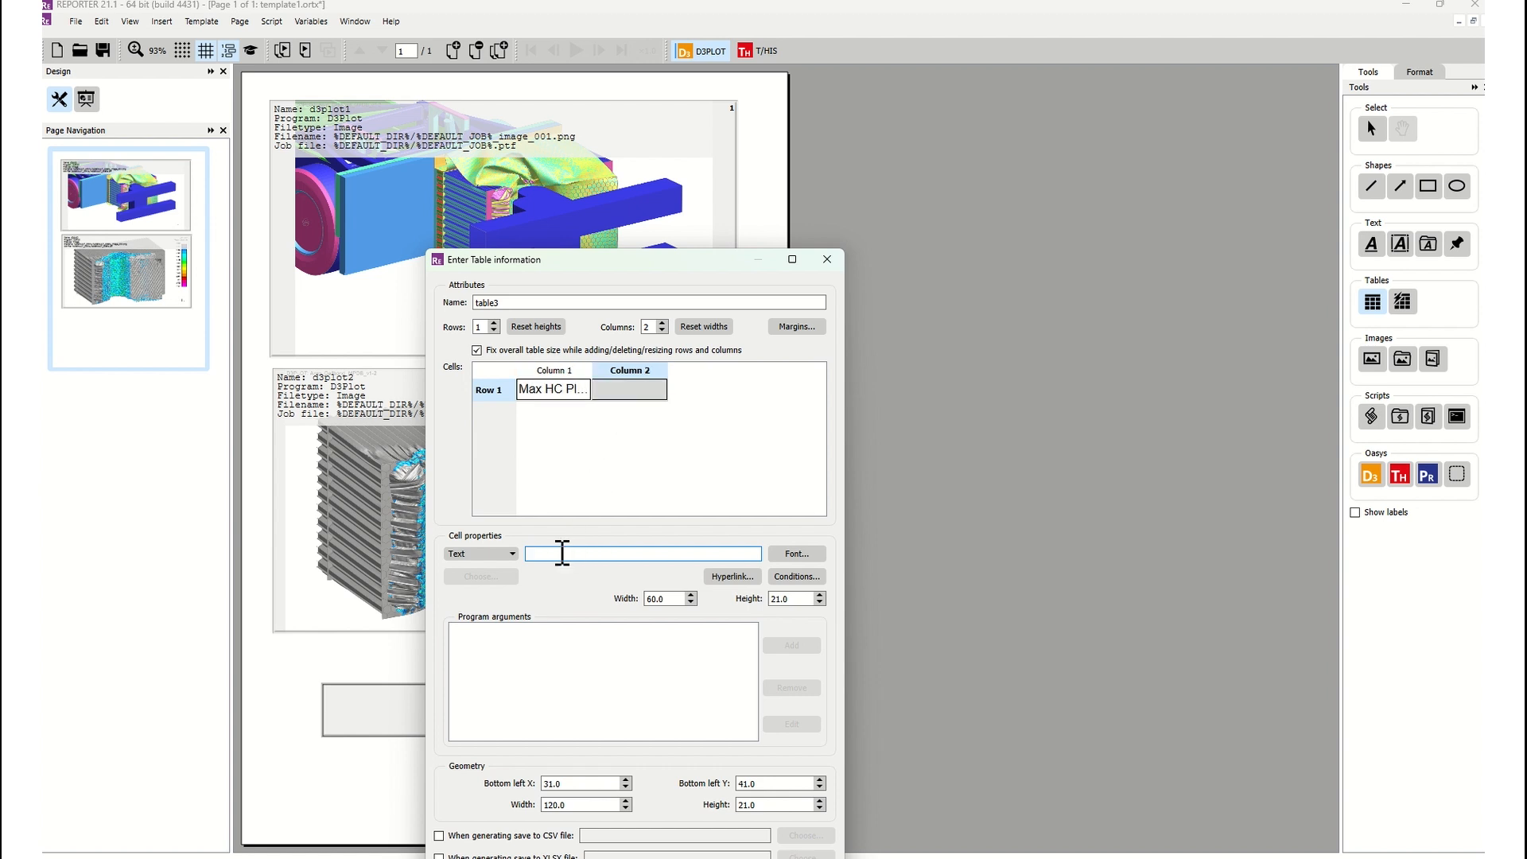
drag(566, 261, 738, 221)
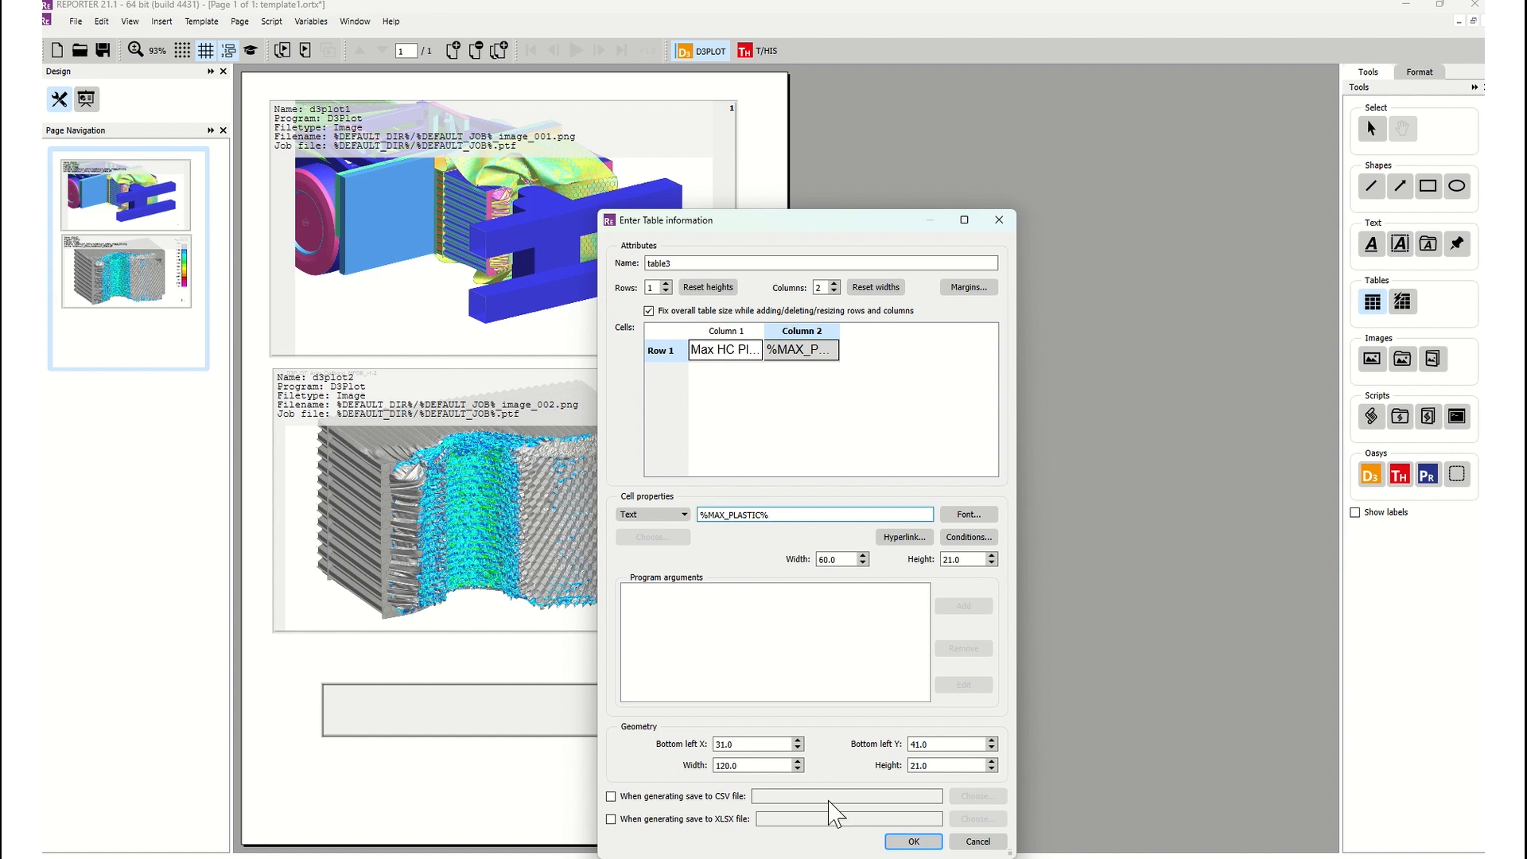
click(912, 842)
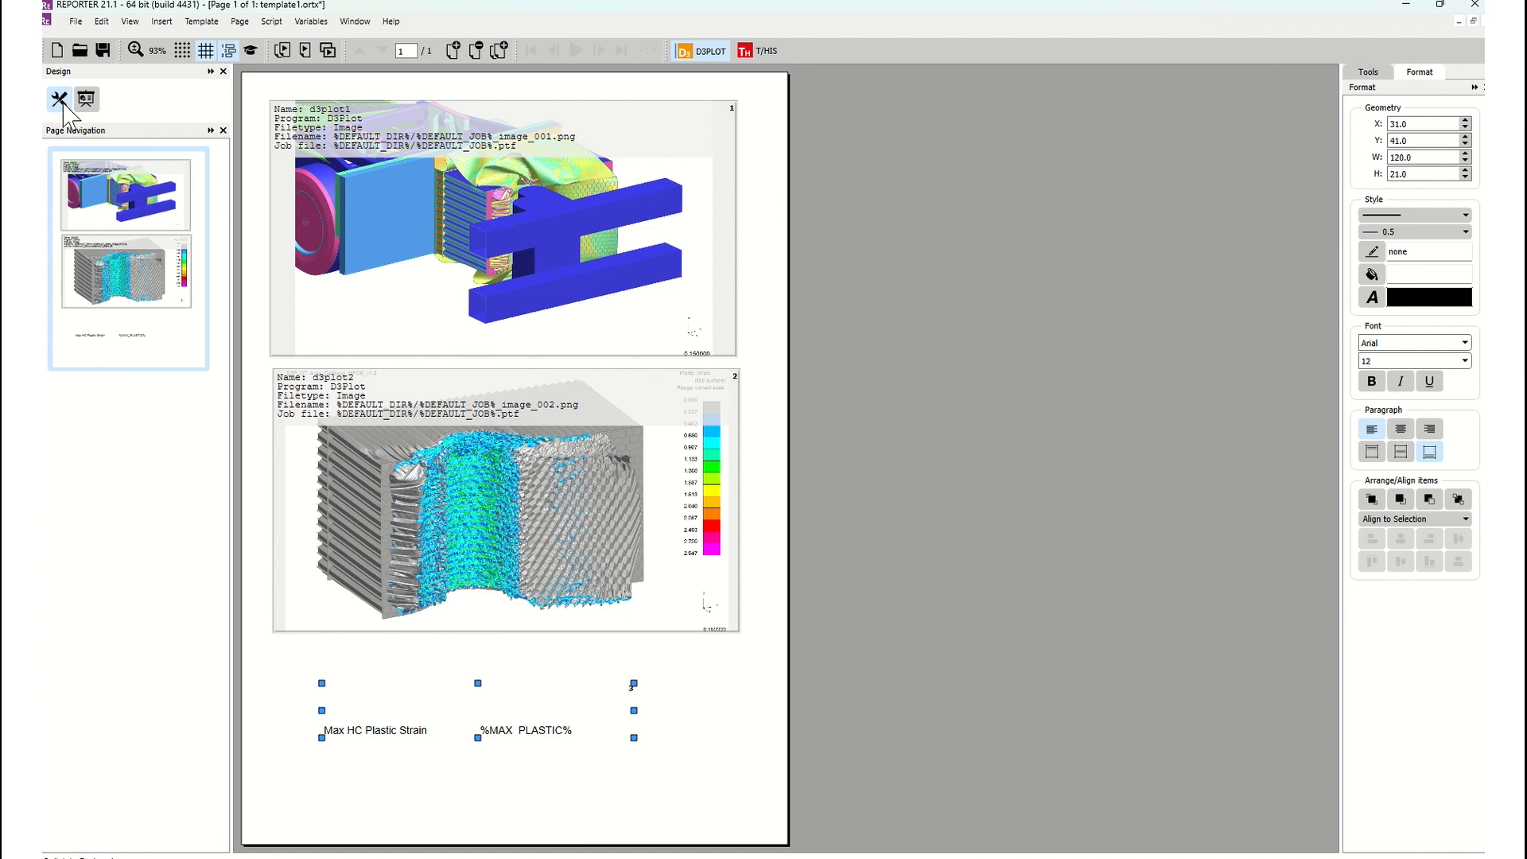
Preview the report in presentation view and check the settings of the plastic strain table.
click(87, 100)
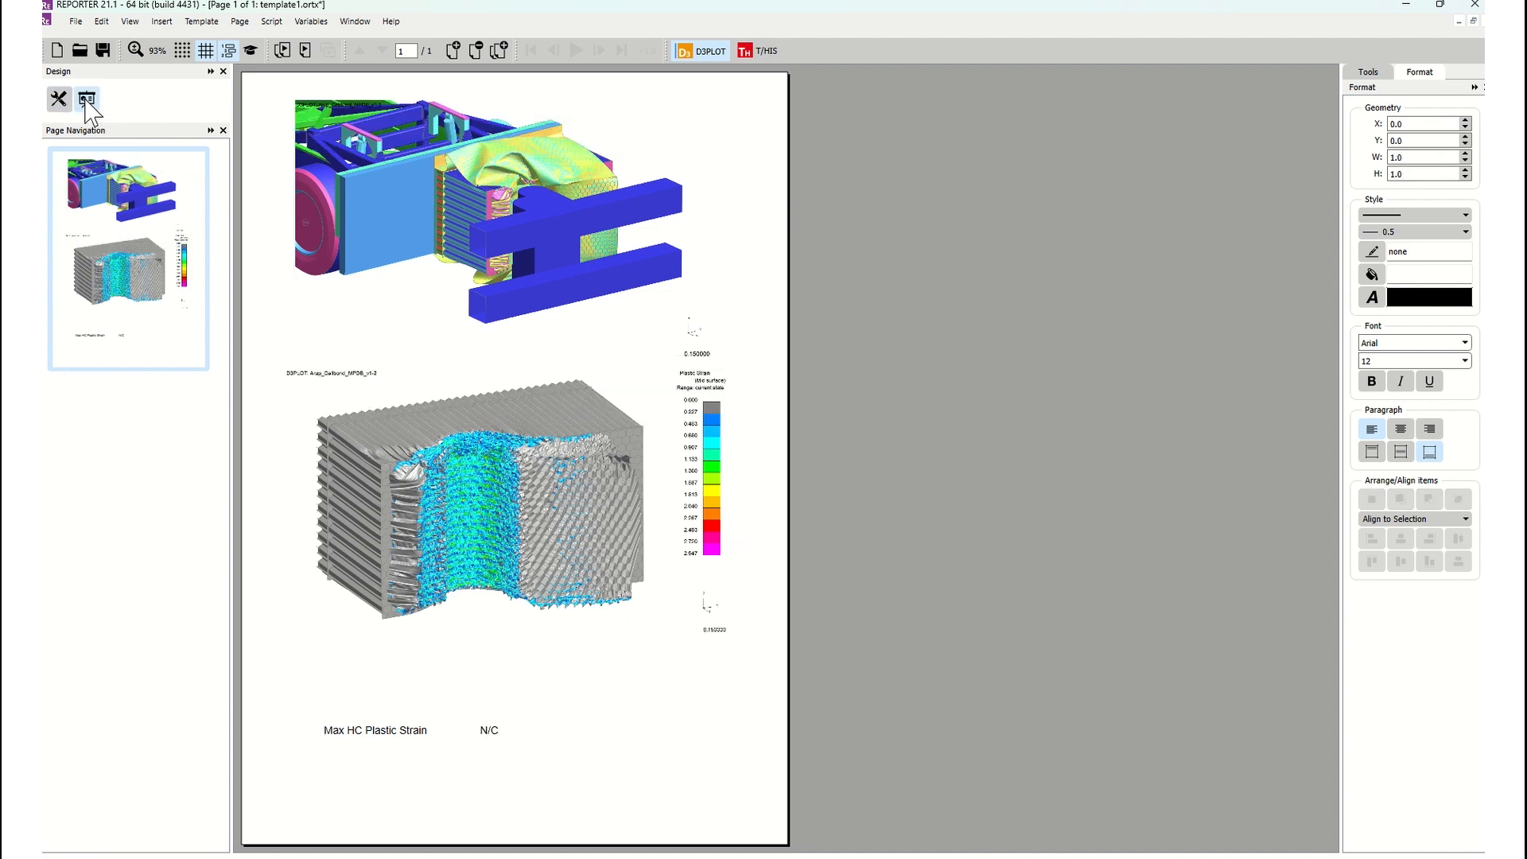
click(87, 100)
click(529, 740)
right_click(529, 738)
click(579, 351)
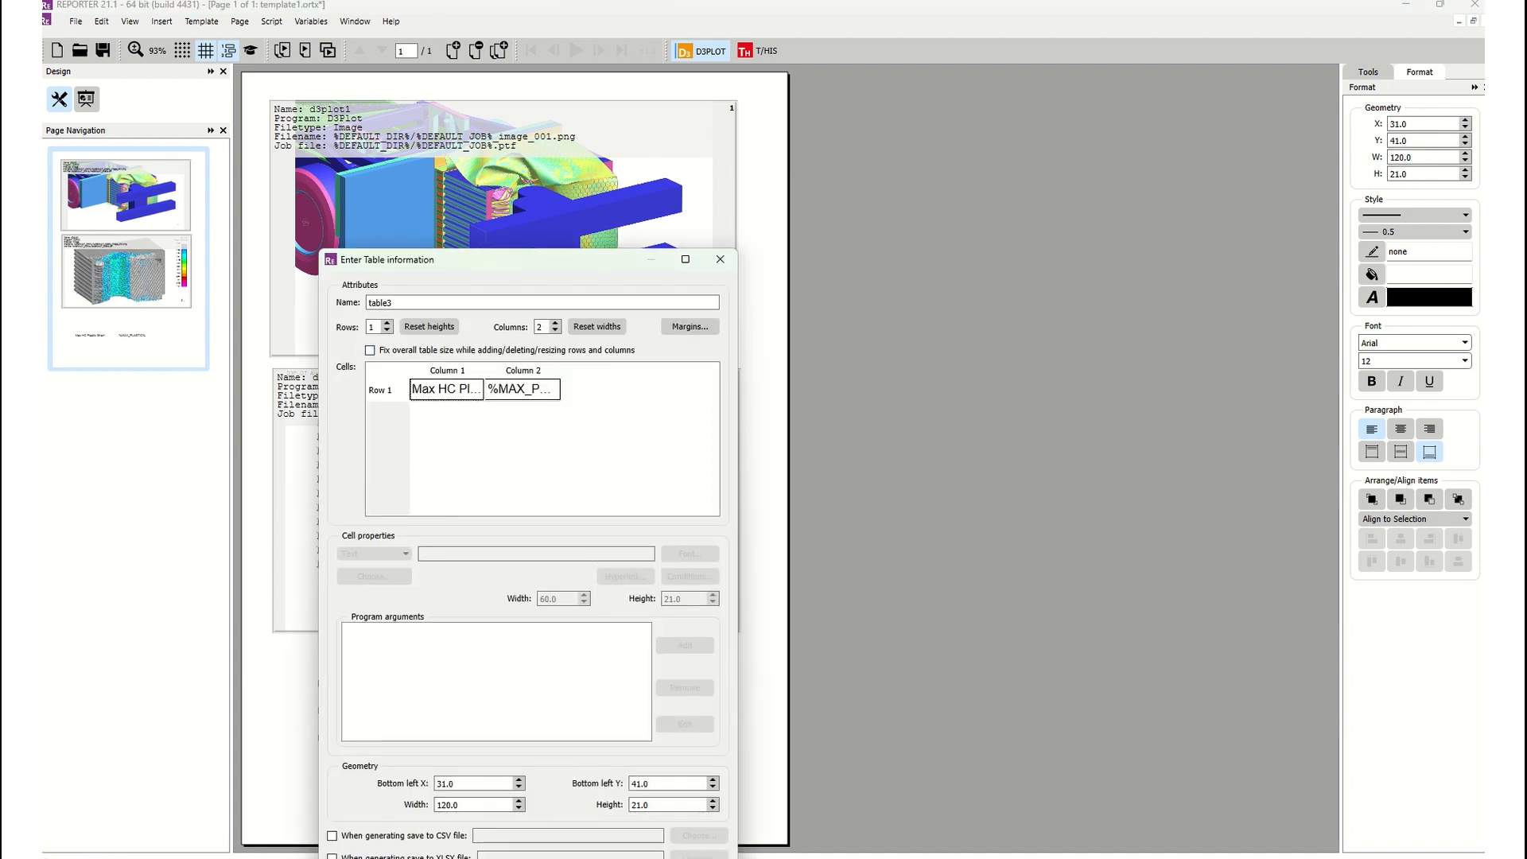
click(720, 259)
Examine the MAX_PLASTIC entry in the template's list of variables.
click(310, 21)
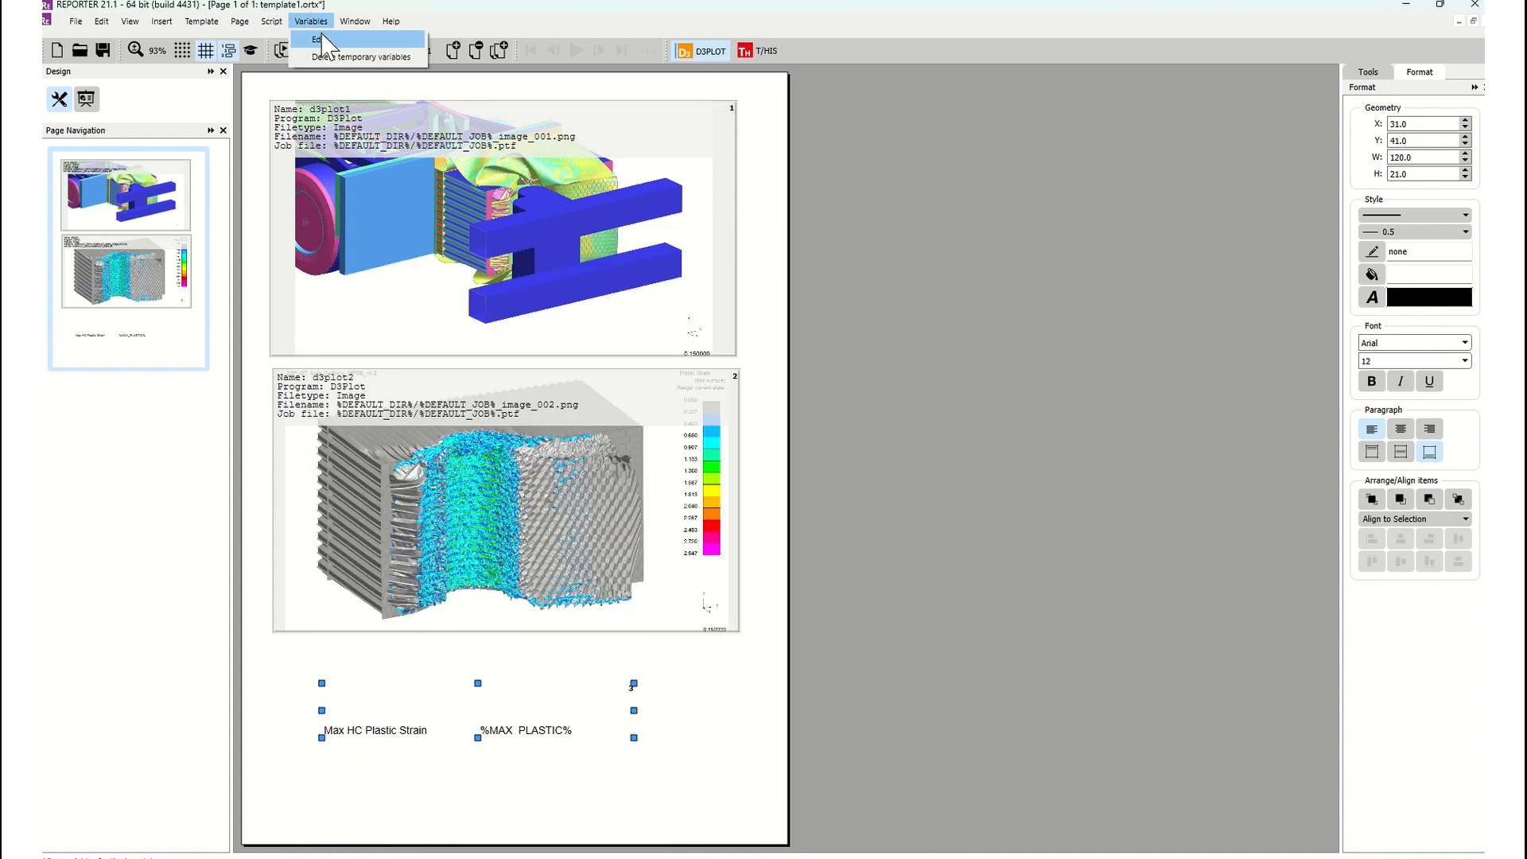
click(322, 39)
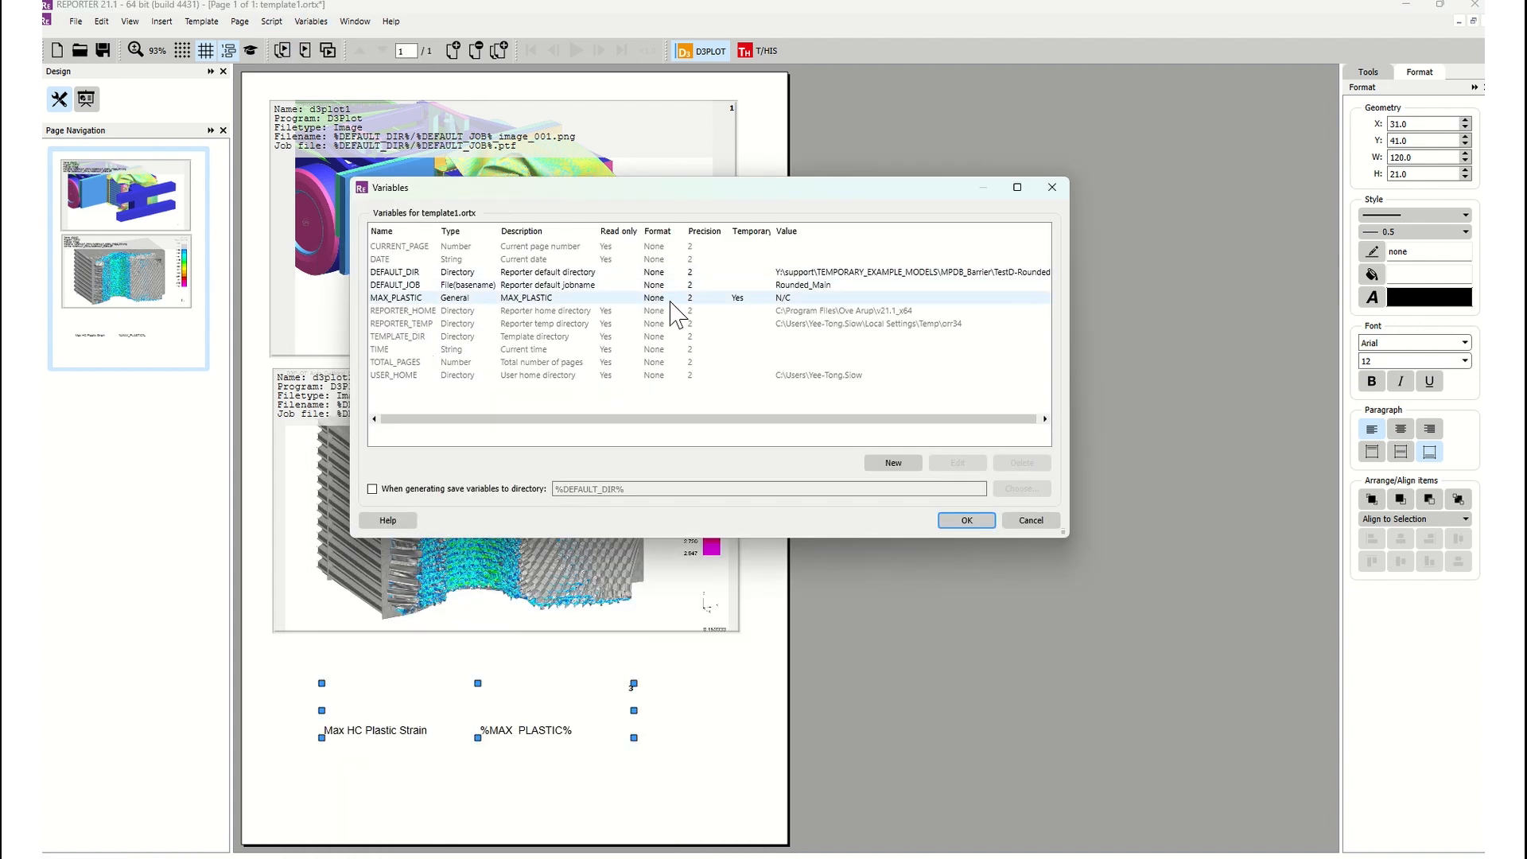
click(1053, 190)
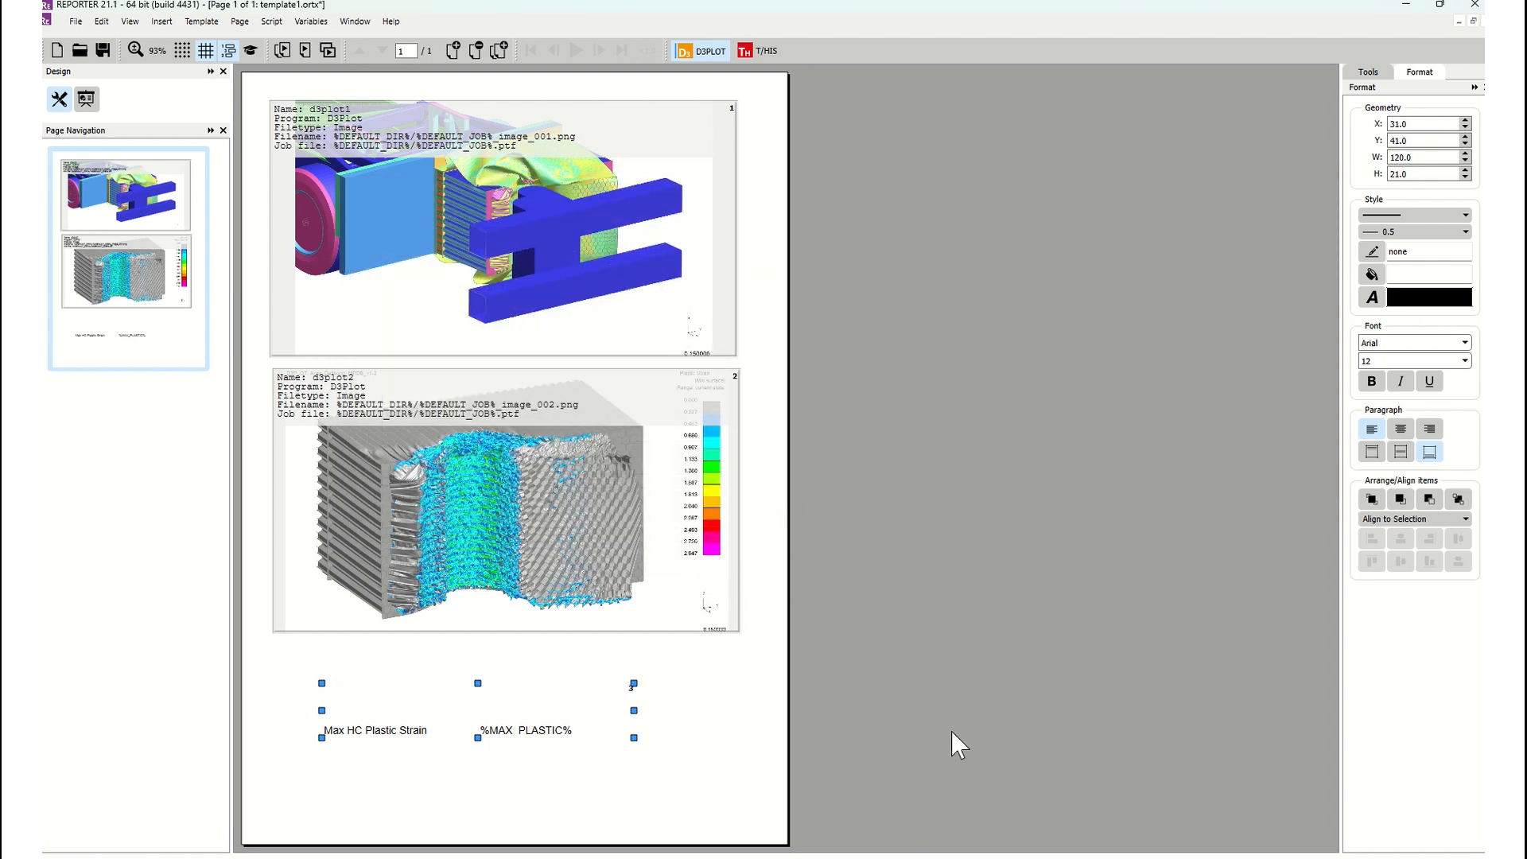
Switch to D3PLOT and examine the MAX_PLASTIC variable defined for the second image item.
click(1035, 800)
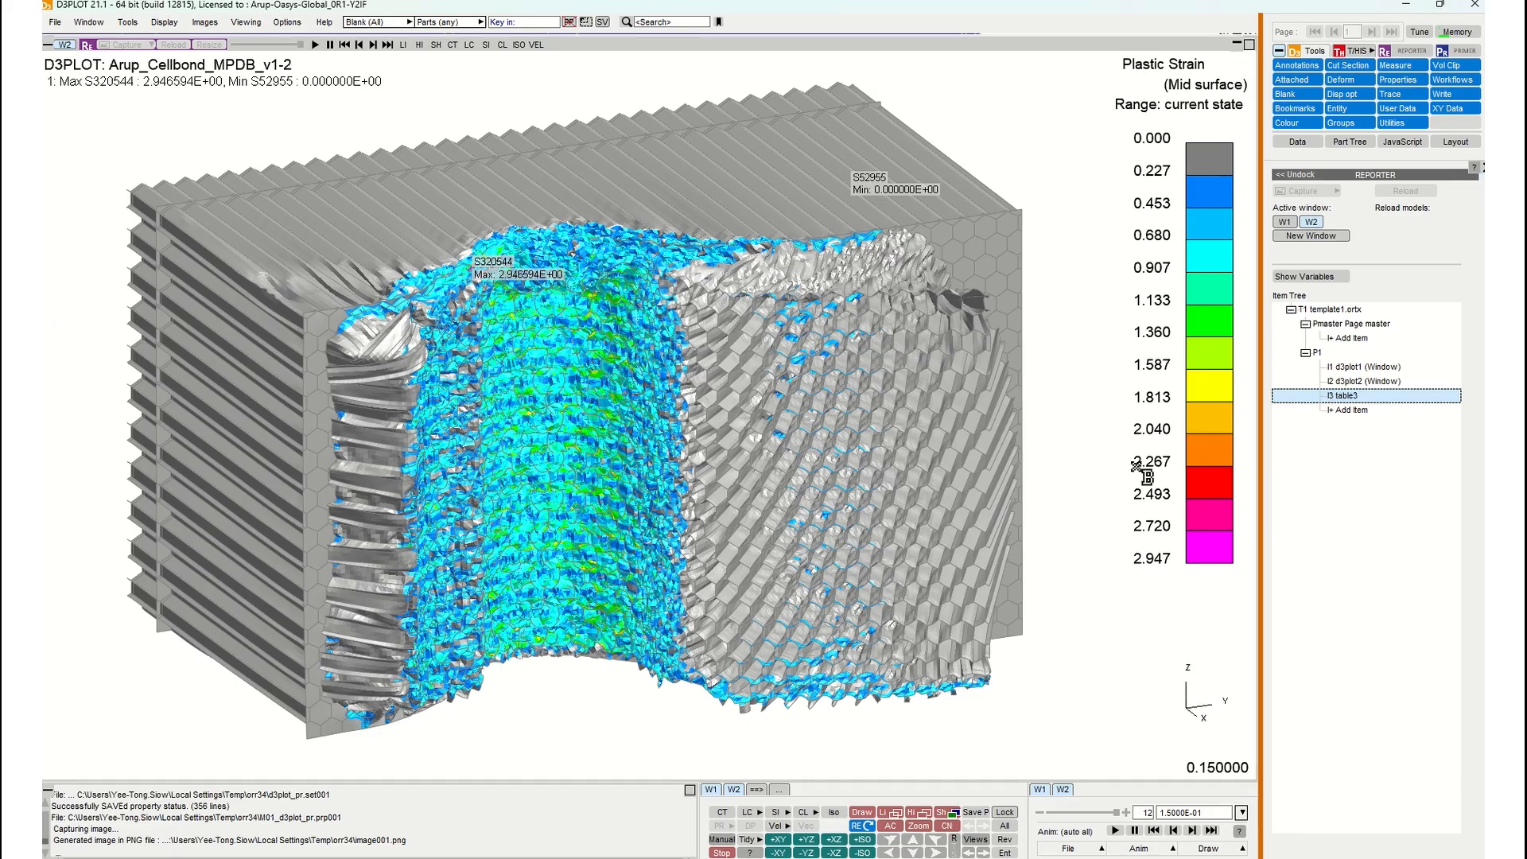
click(1310, 278)
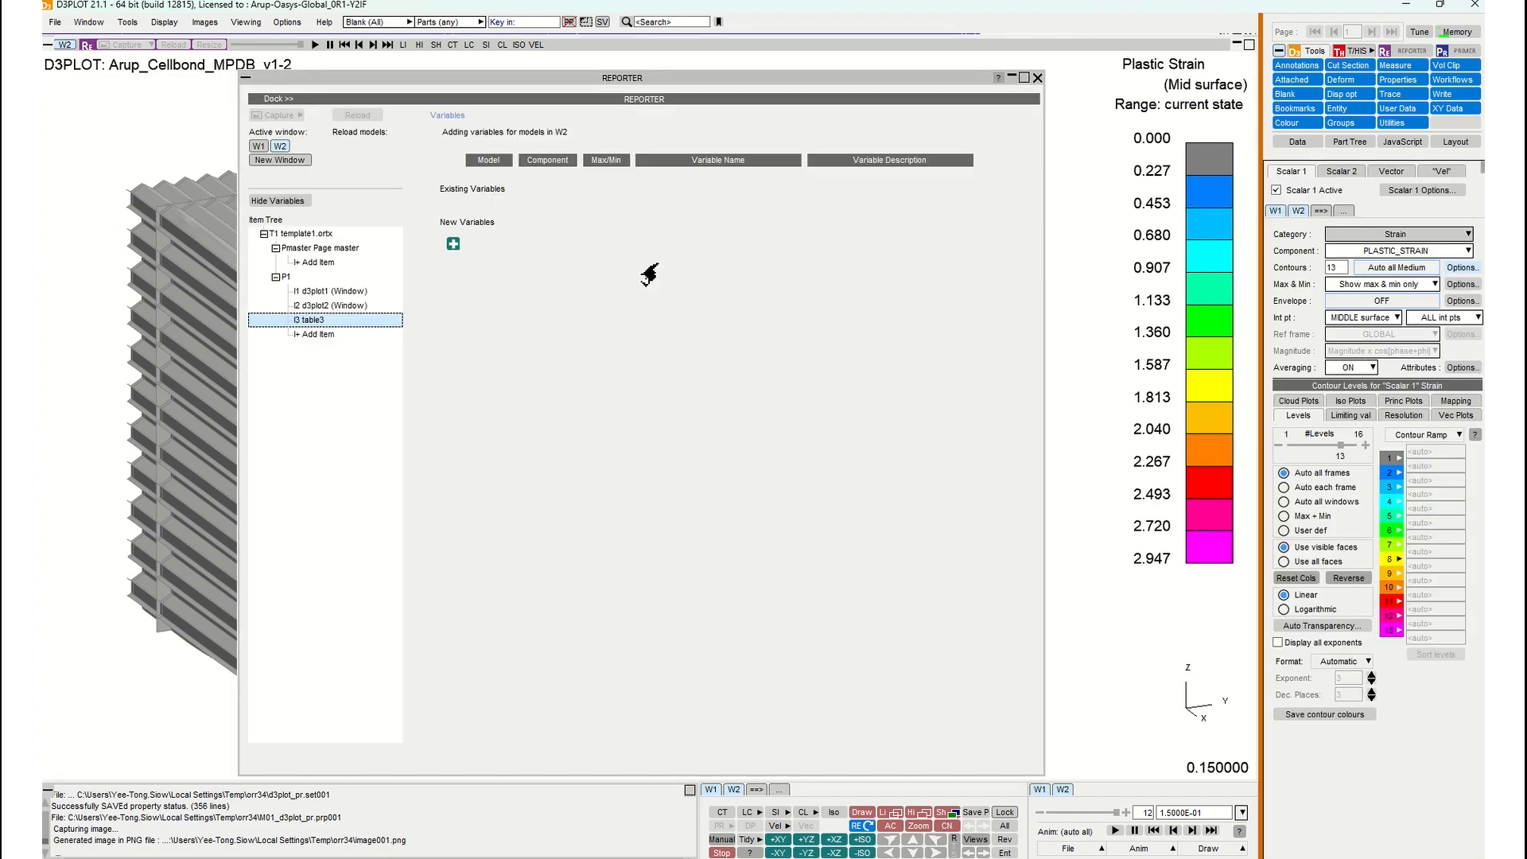
click(328, 306)
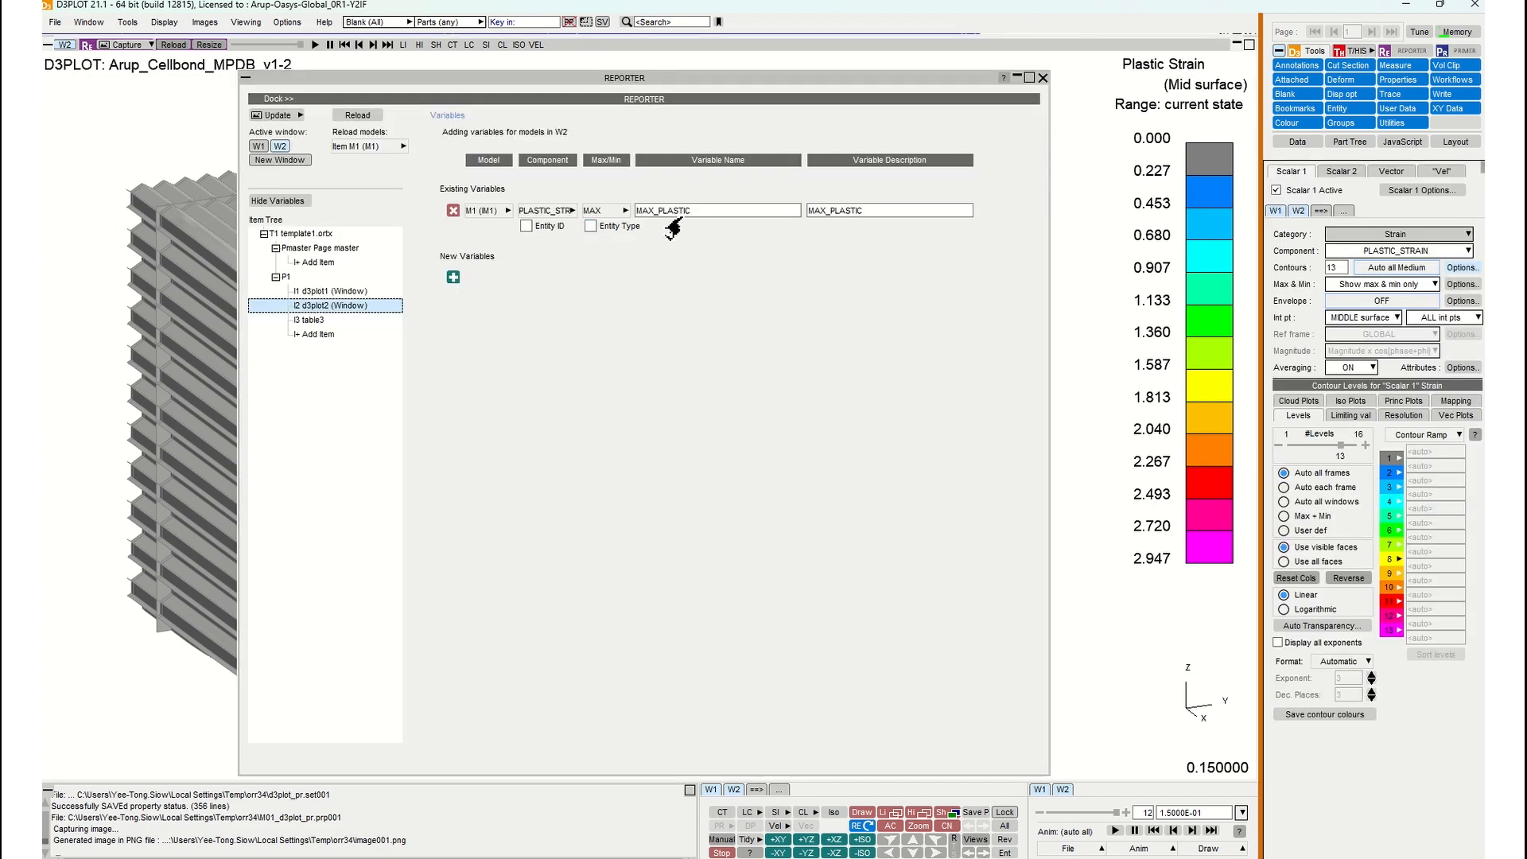
click(590, 212)
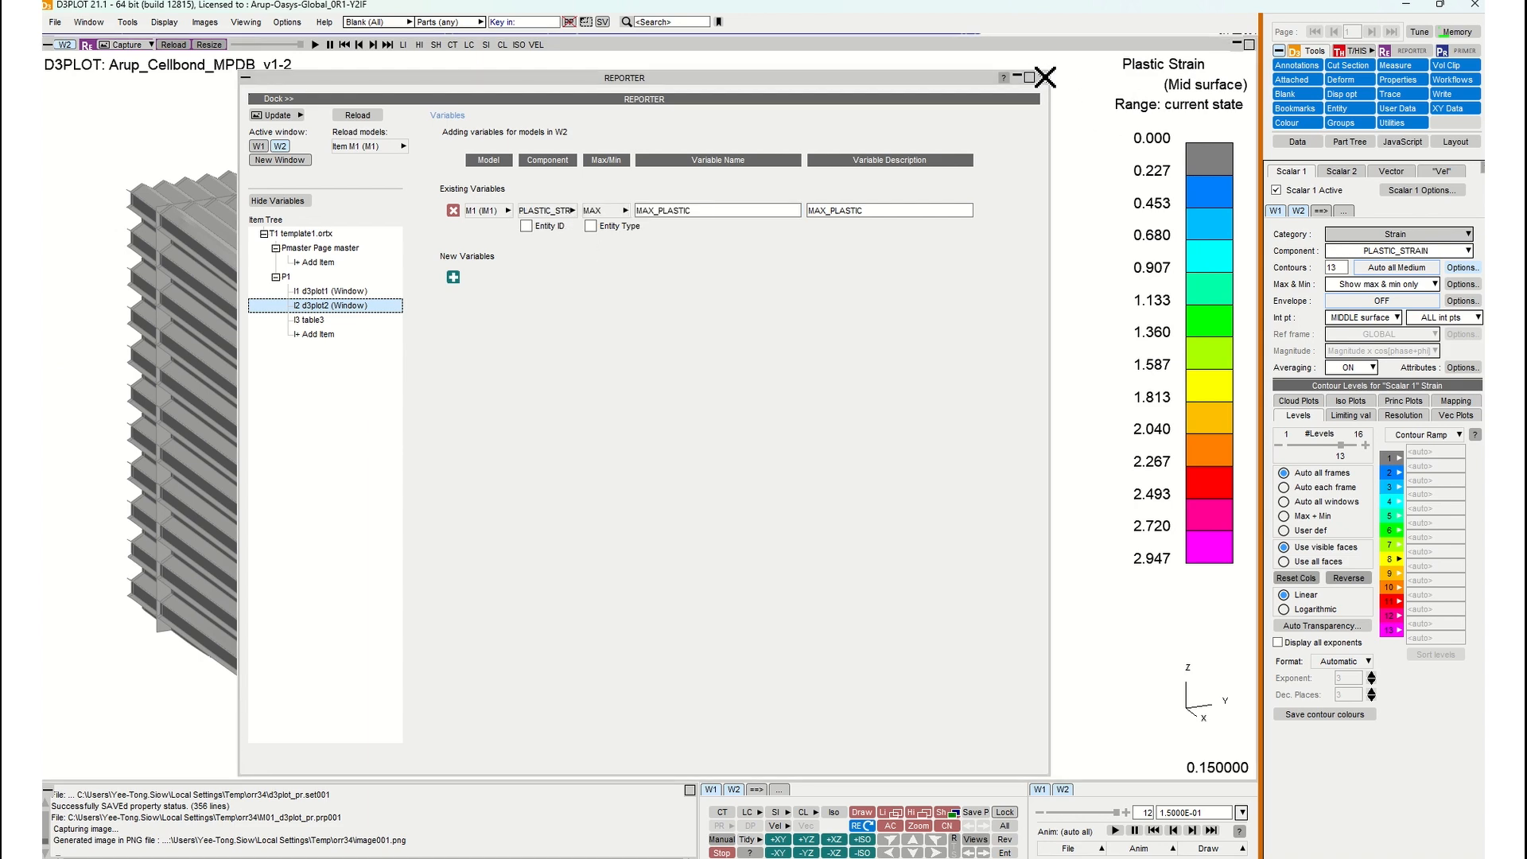
Reframe the honeycomb's plastic strain view in D3PLOT for the second report image and return to REPORTER.
drag(729, 390, 762, 449)
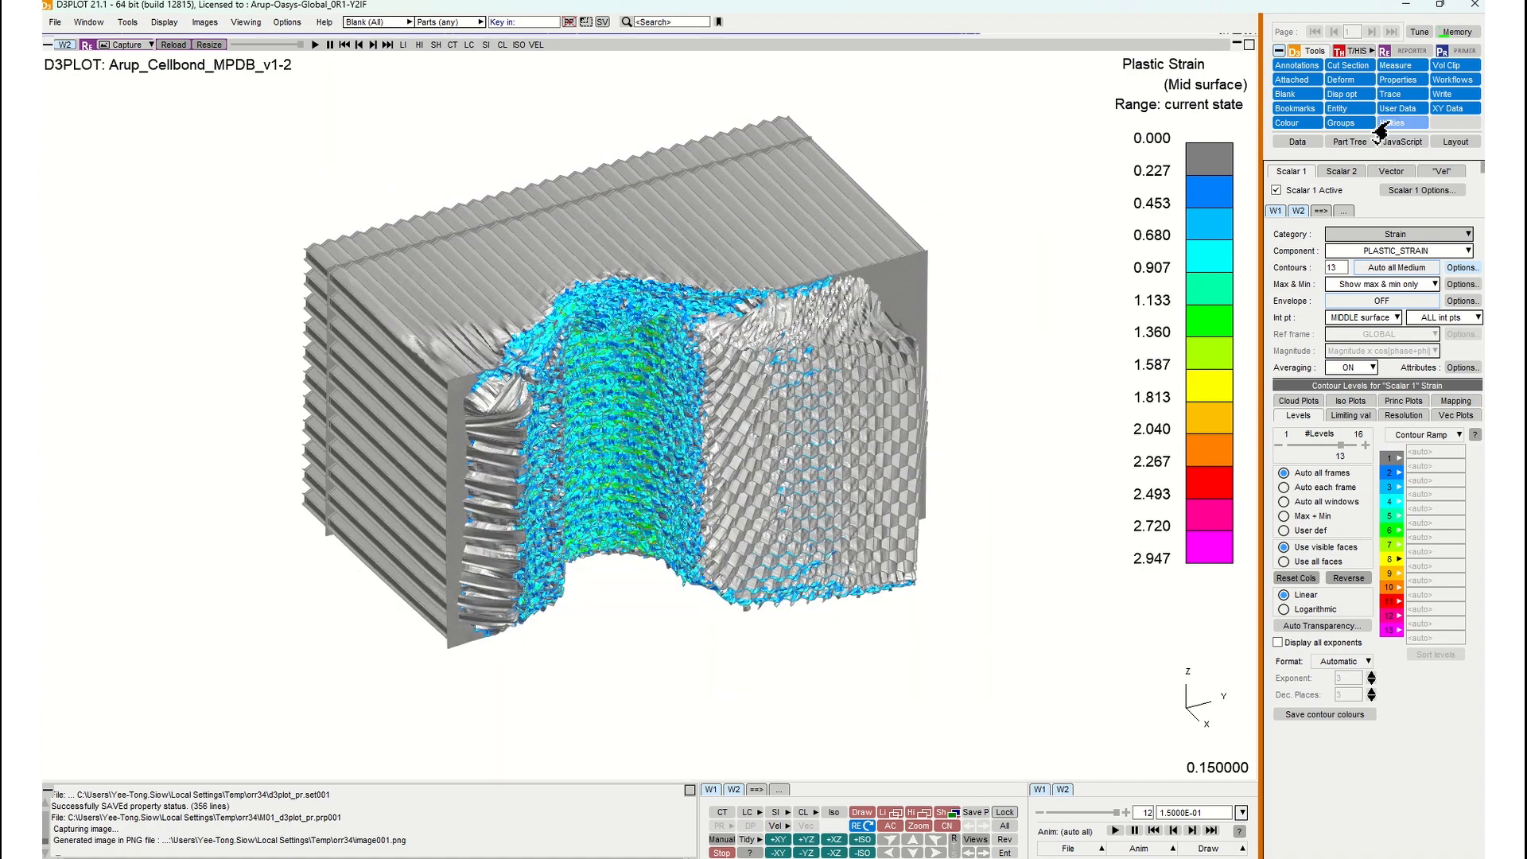
click(1405, 5)
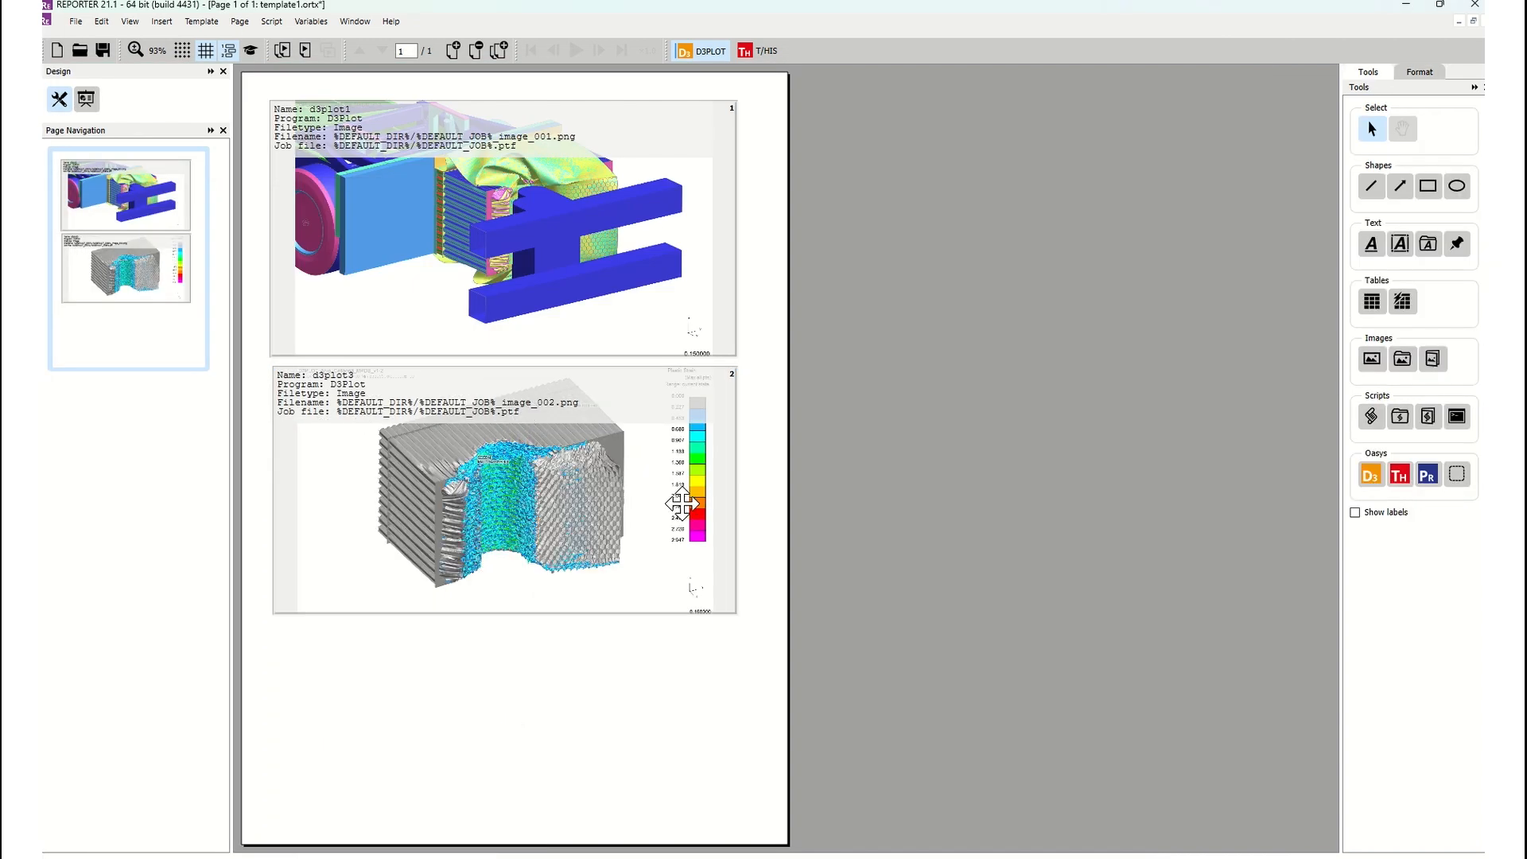
Insert a 174 by 27 mm table below the second image with one row and two columns.
click(1372, 306)
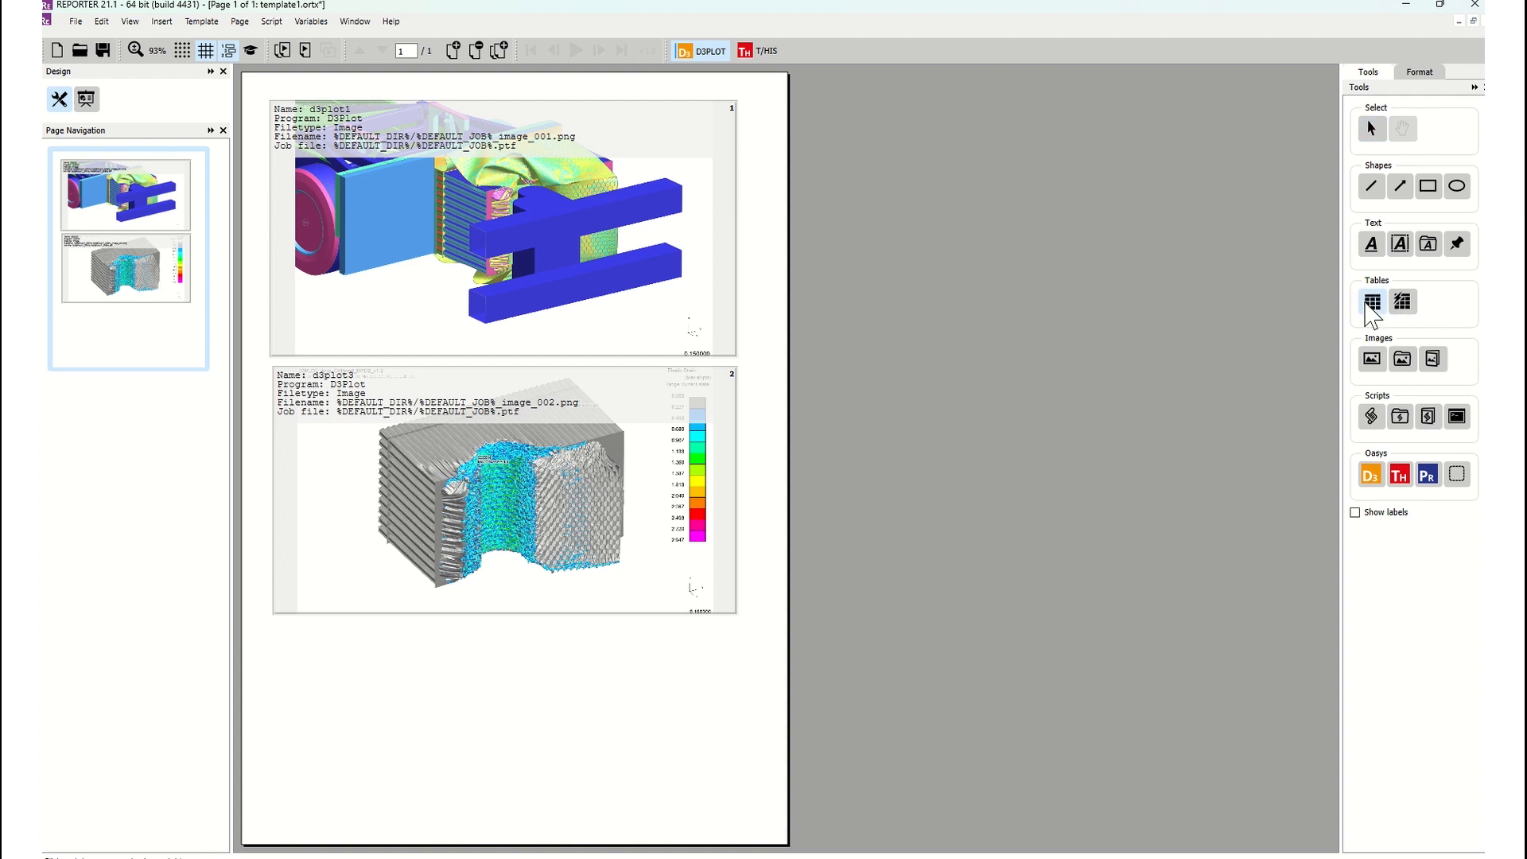
drag(288, 652, 742, 722)
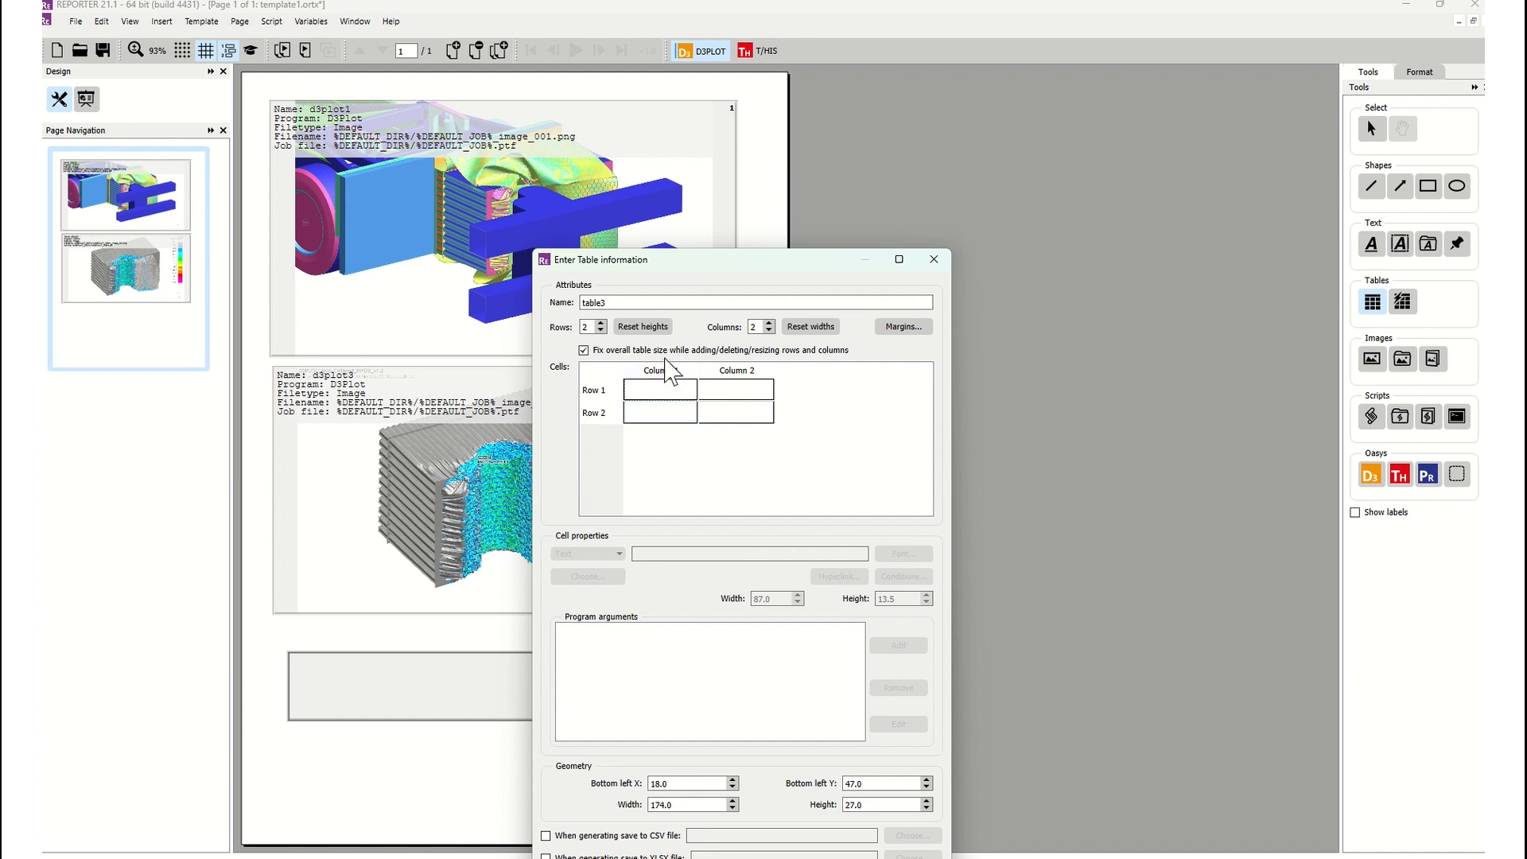
double_click(583, 327)
text(1)
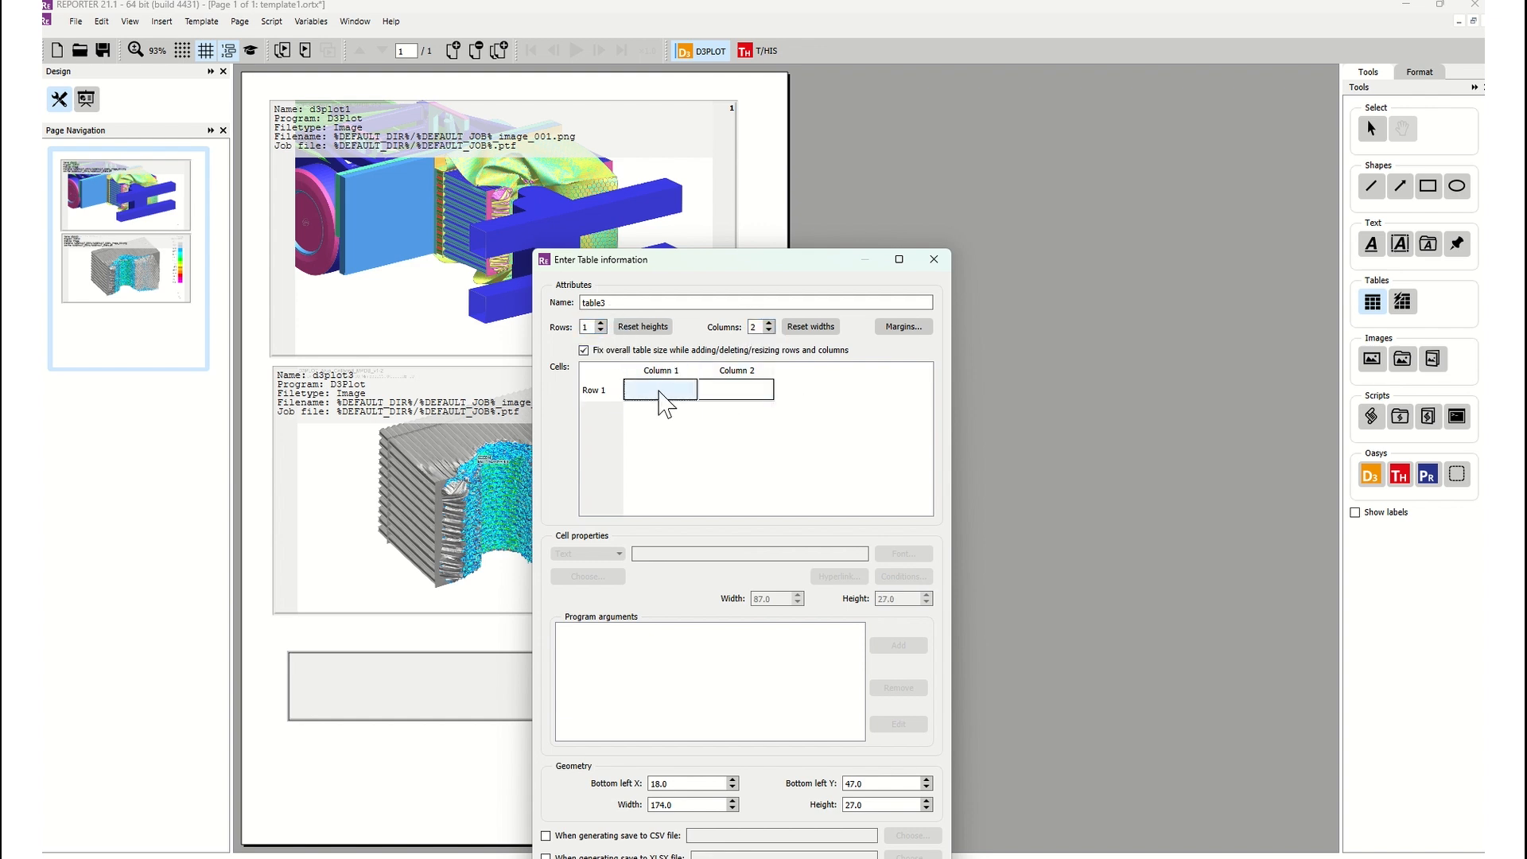
Enter "Max HC Plastic Strain" in the first cell, insert the MAX_PLASTIC variable in the second, and create the table.
click(659, 391)
text(Max HC)
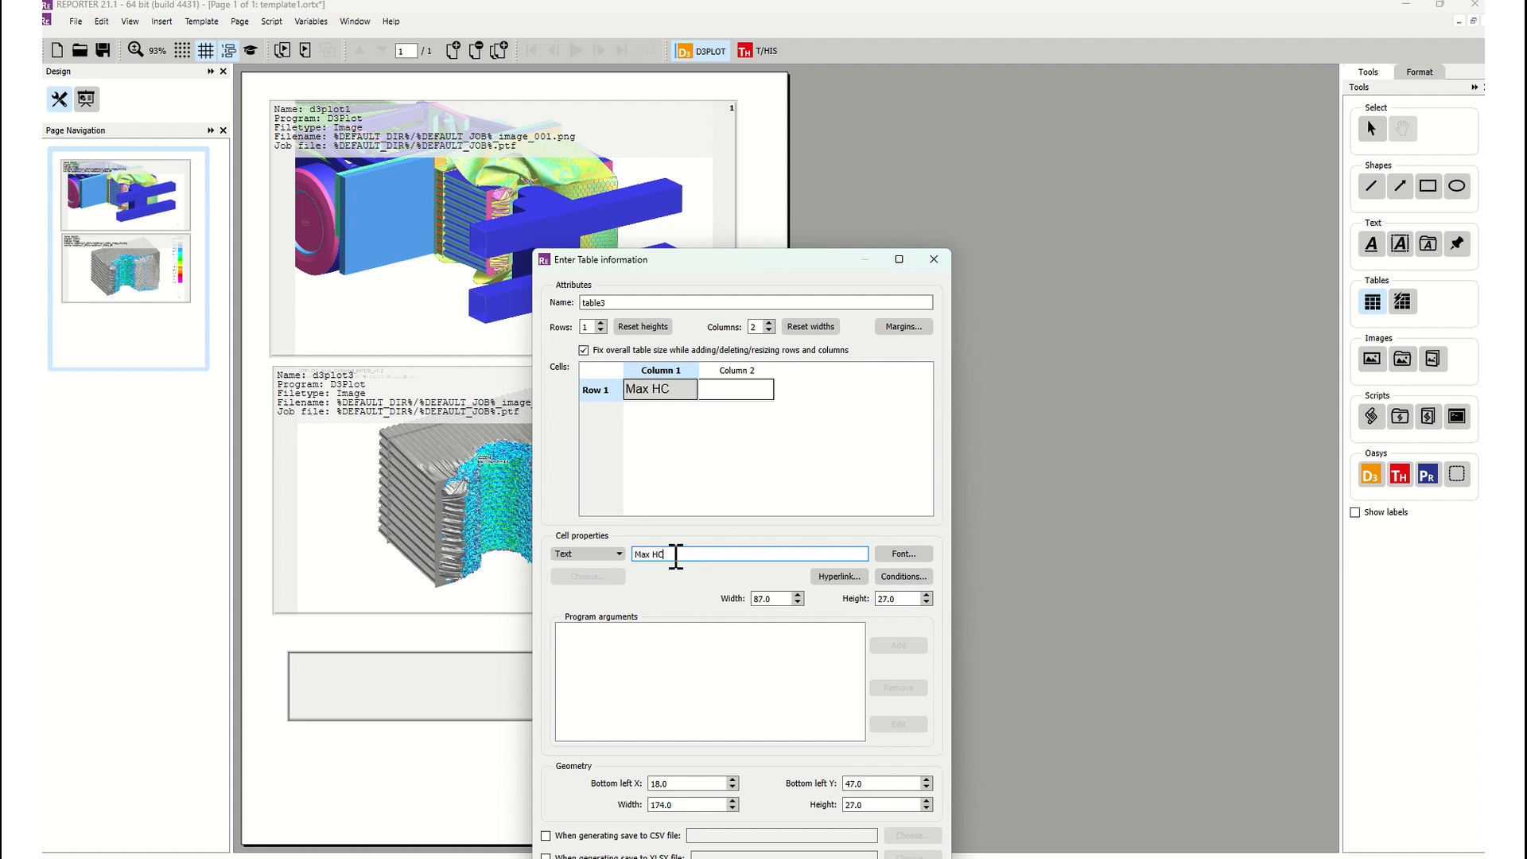
text( Plastic Strain)
click(730, 390)
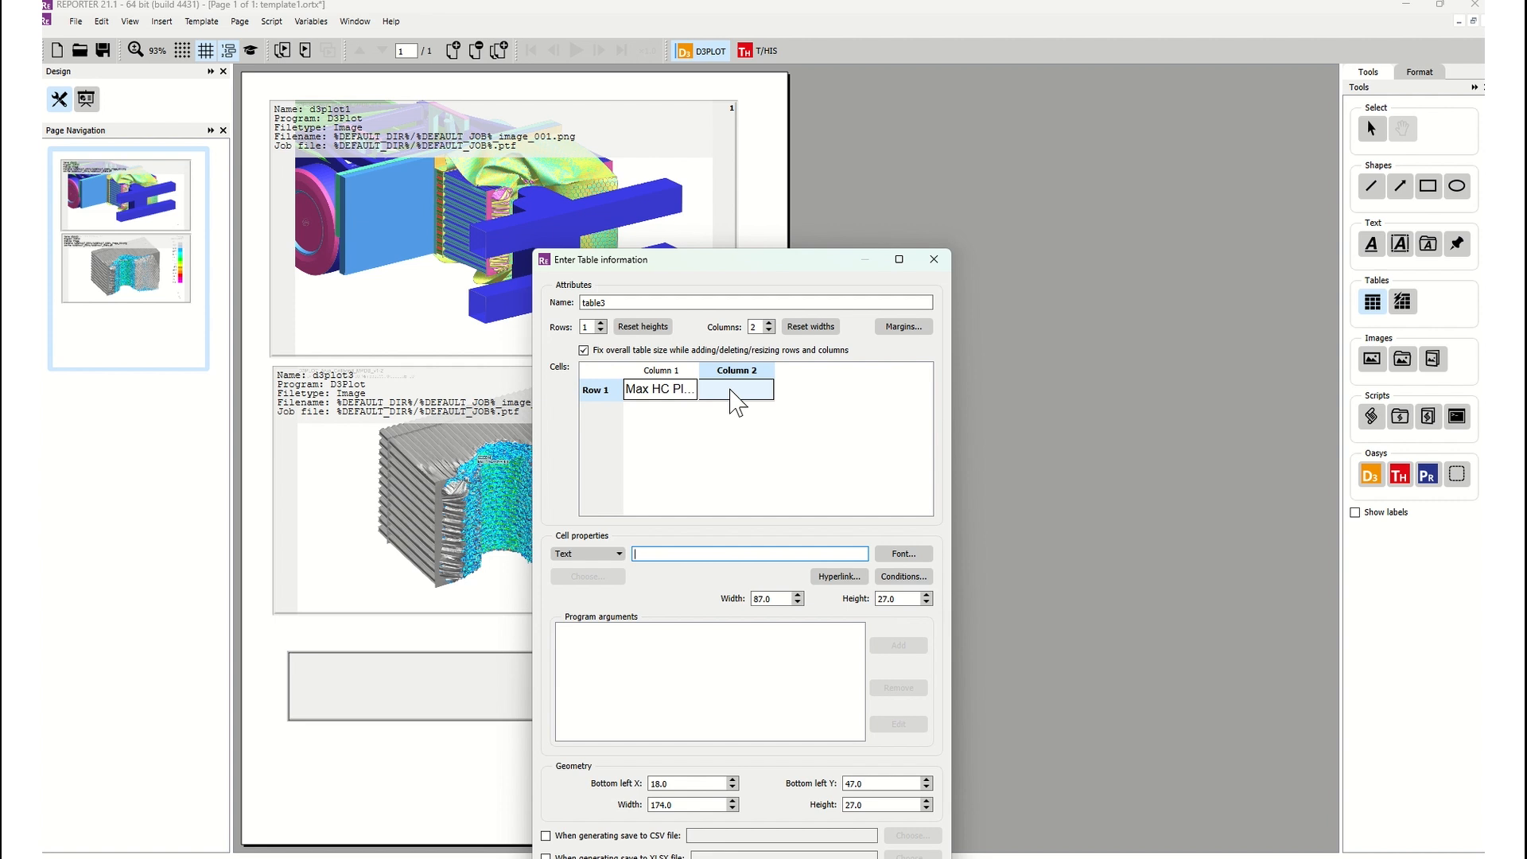
drag(753, 263, 970, 202)
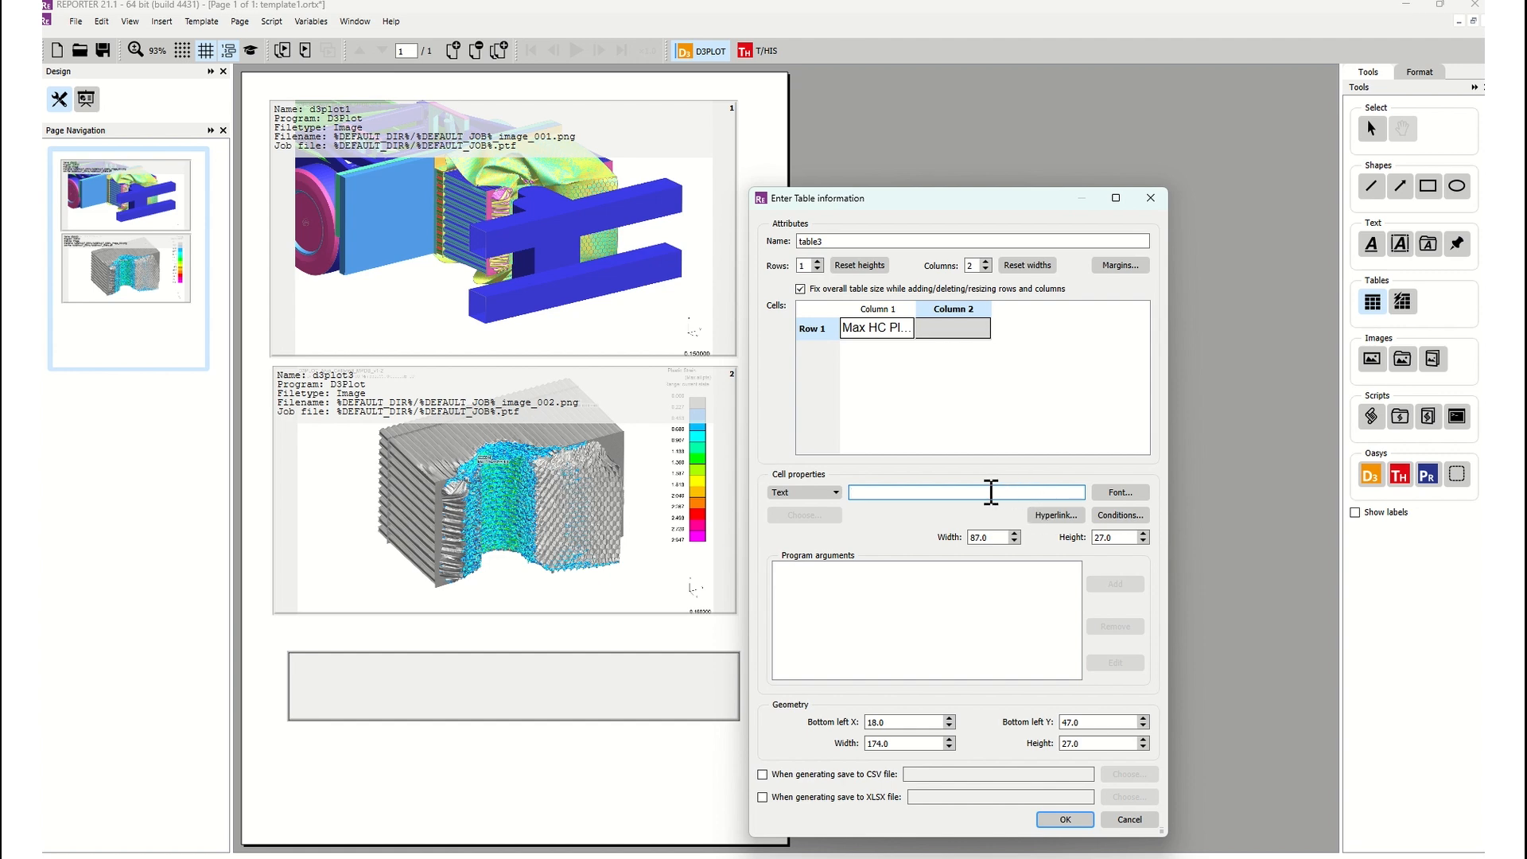
right_click(941, 492)
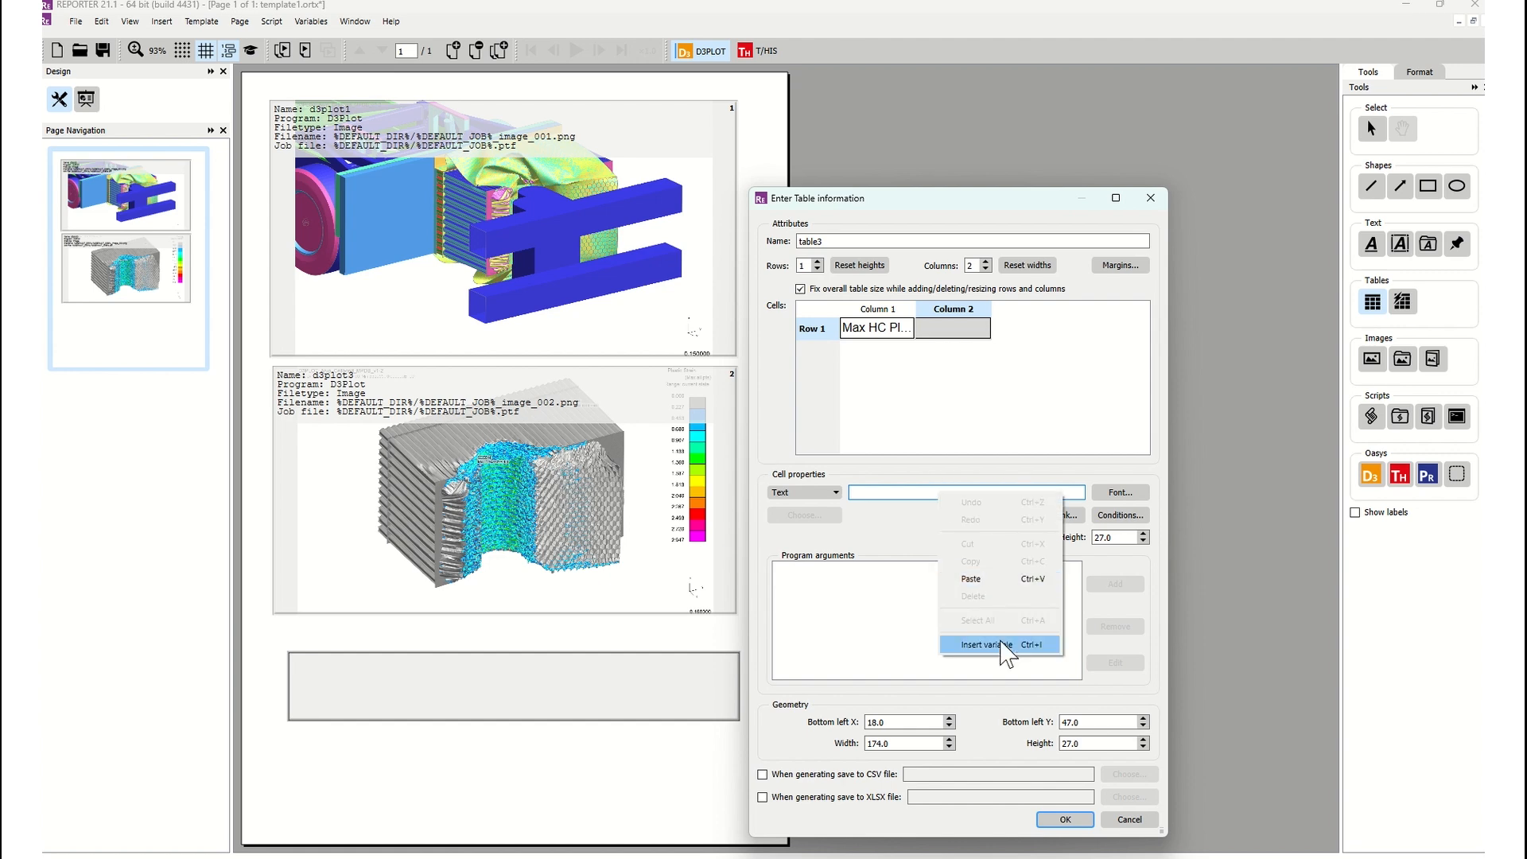
click(995, 649)
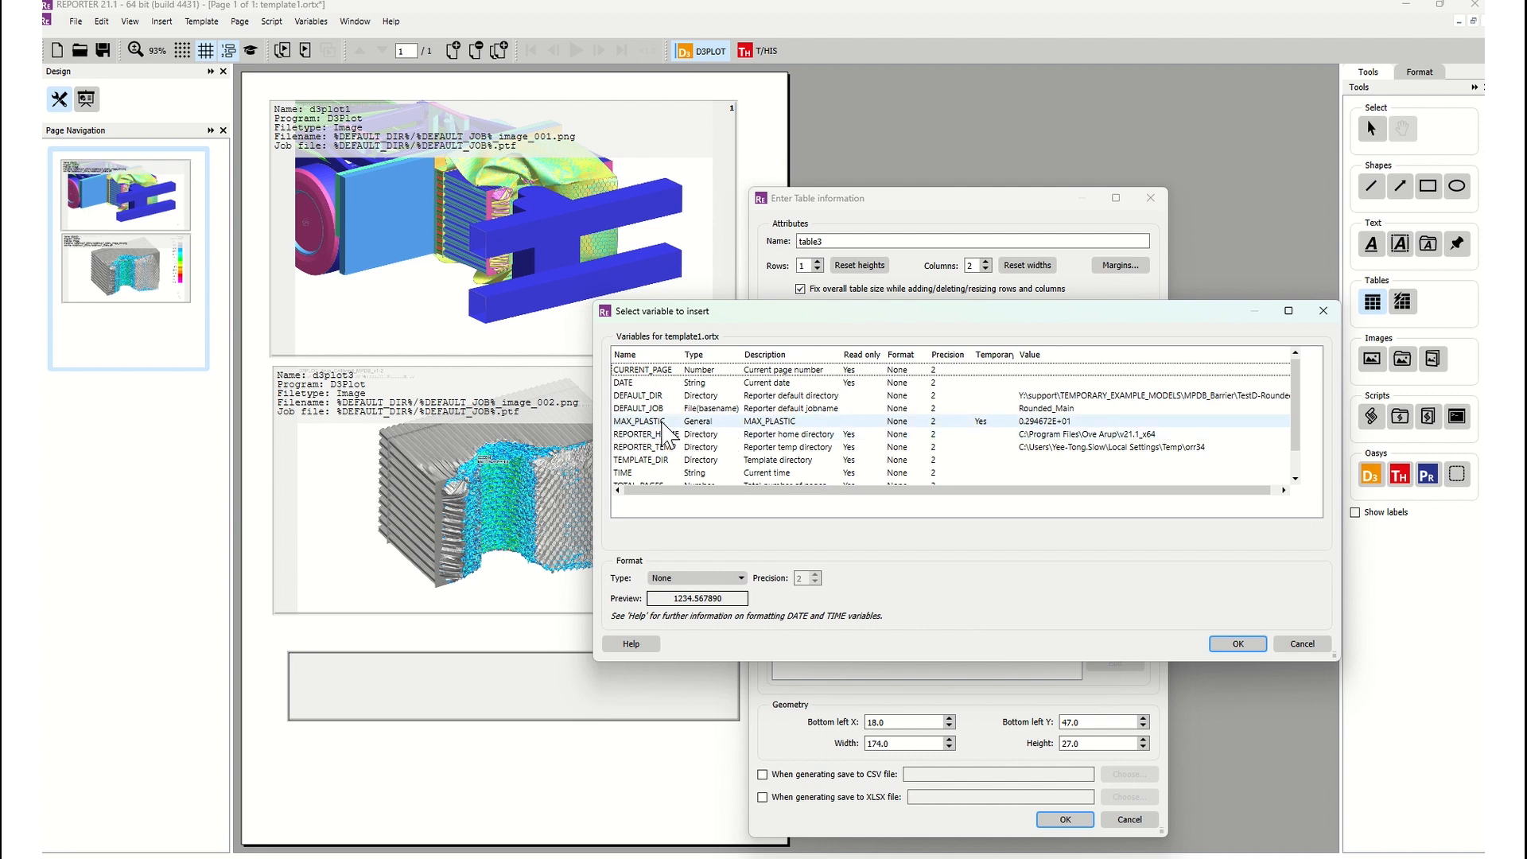
click(664, 424)
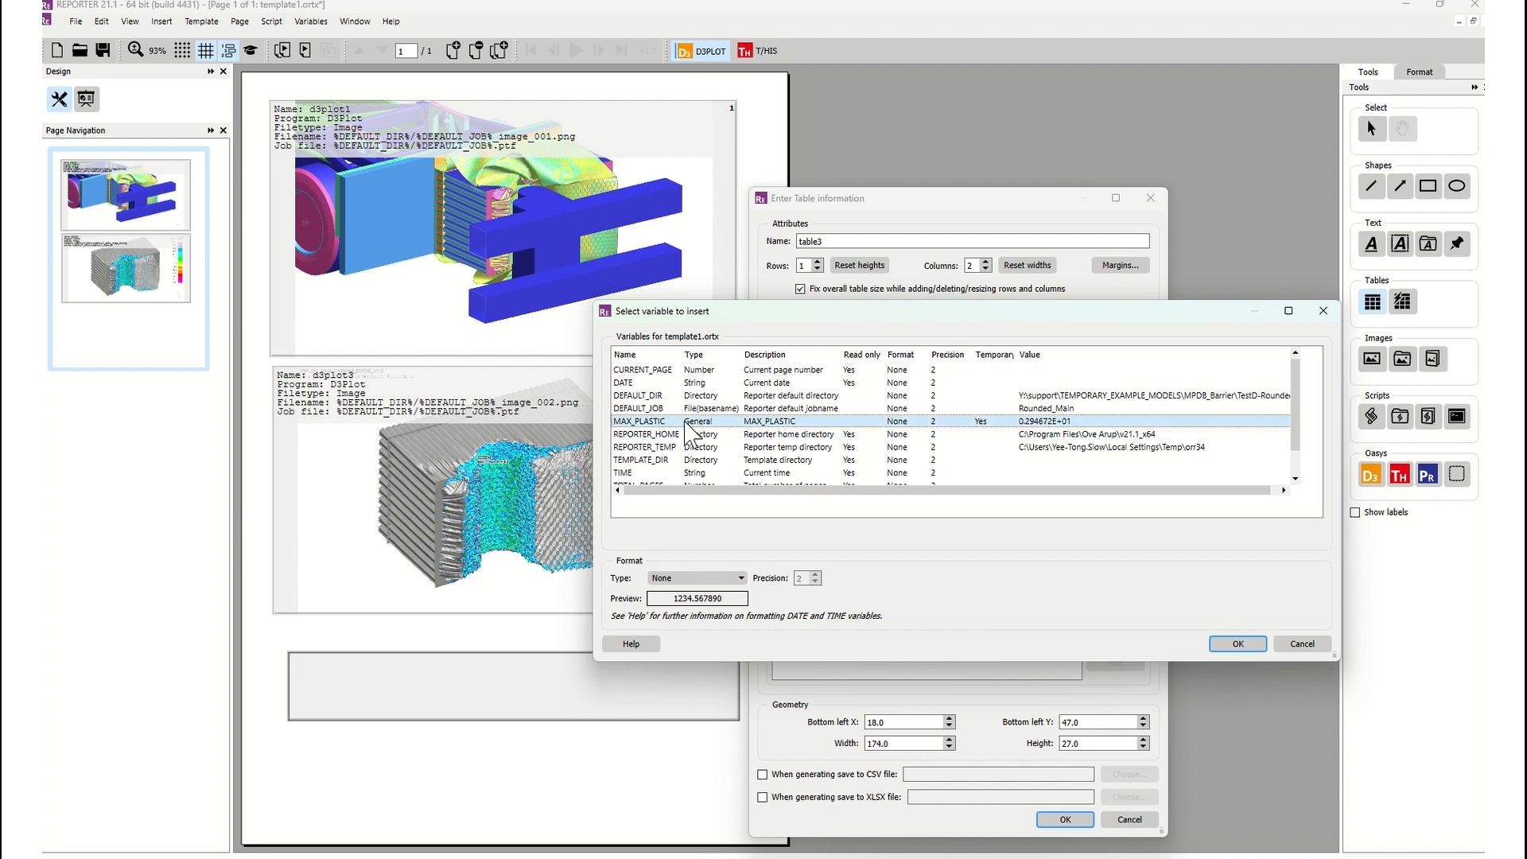
click(1235, 644)
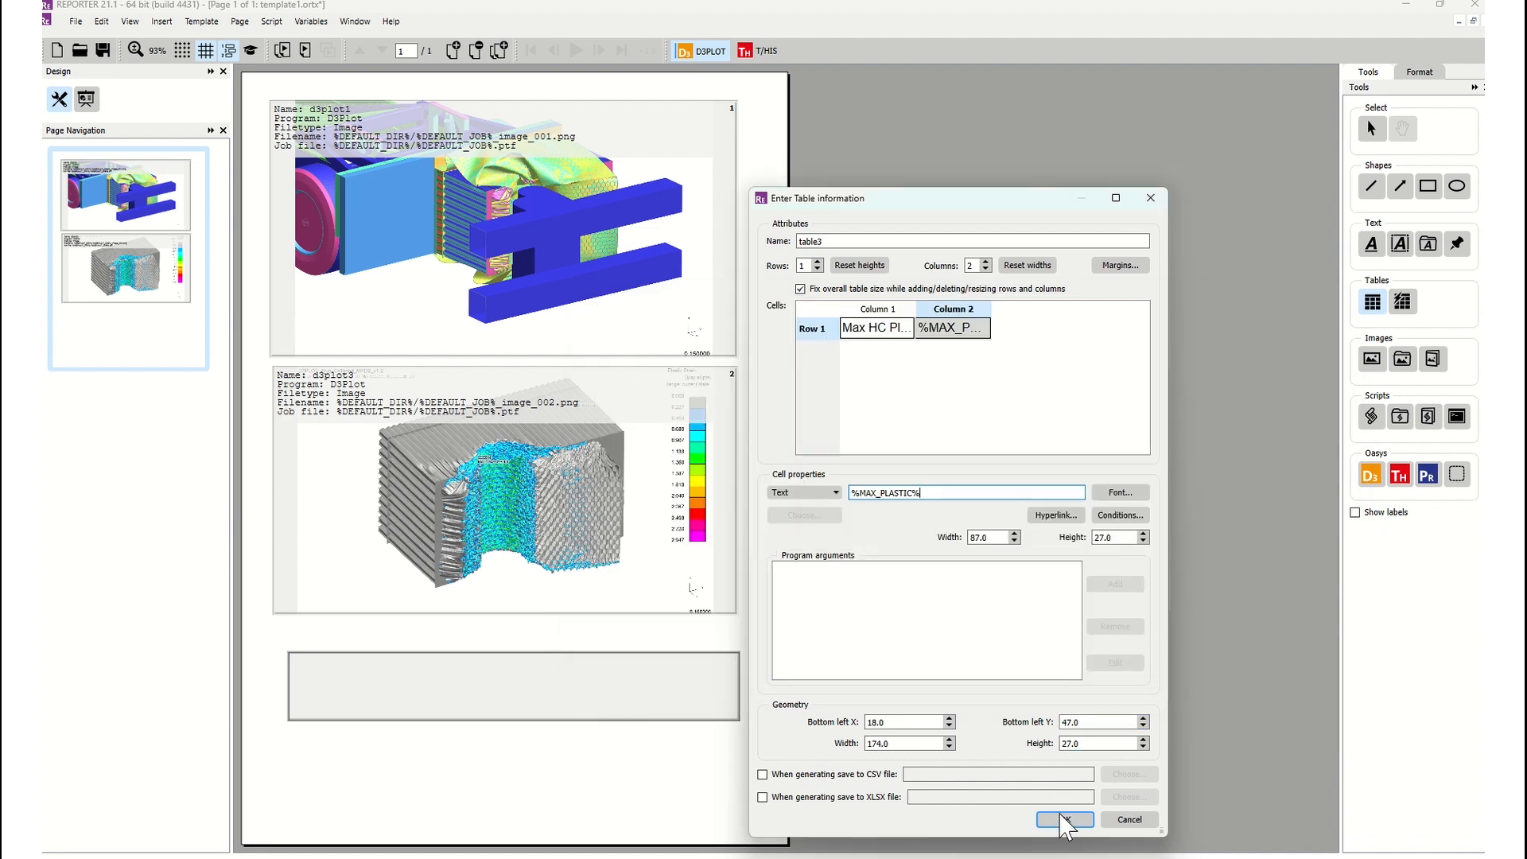
click(1064, 823)
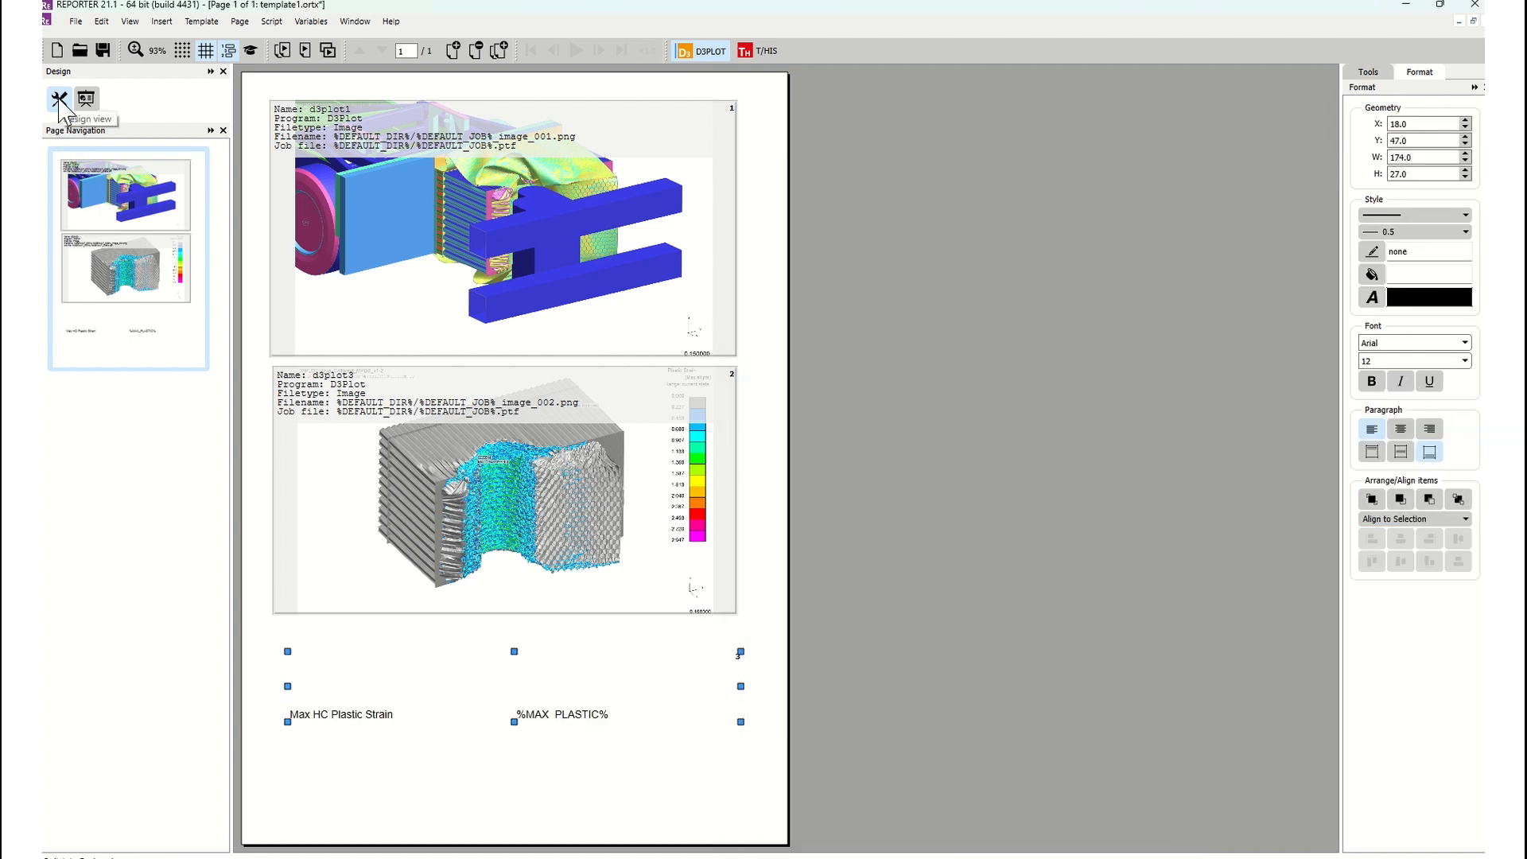
Preview the report page with its images and table in presentation view.
click(86, 102)
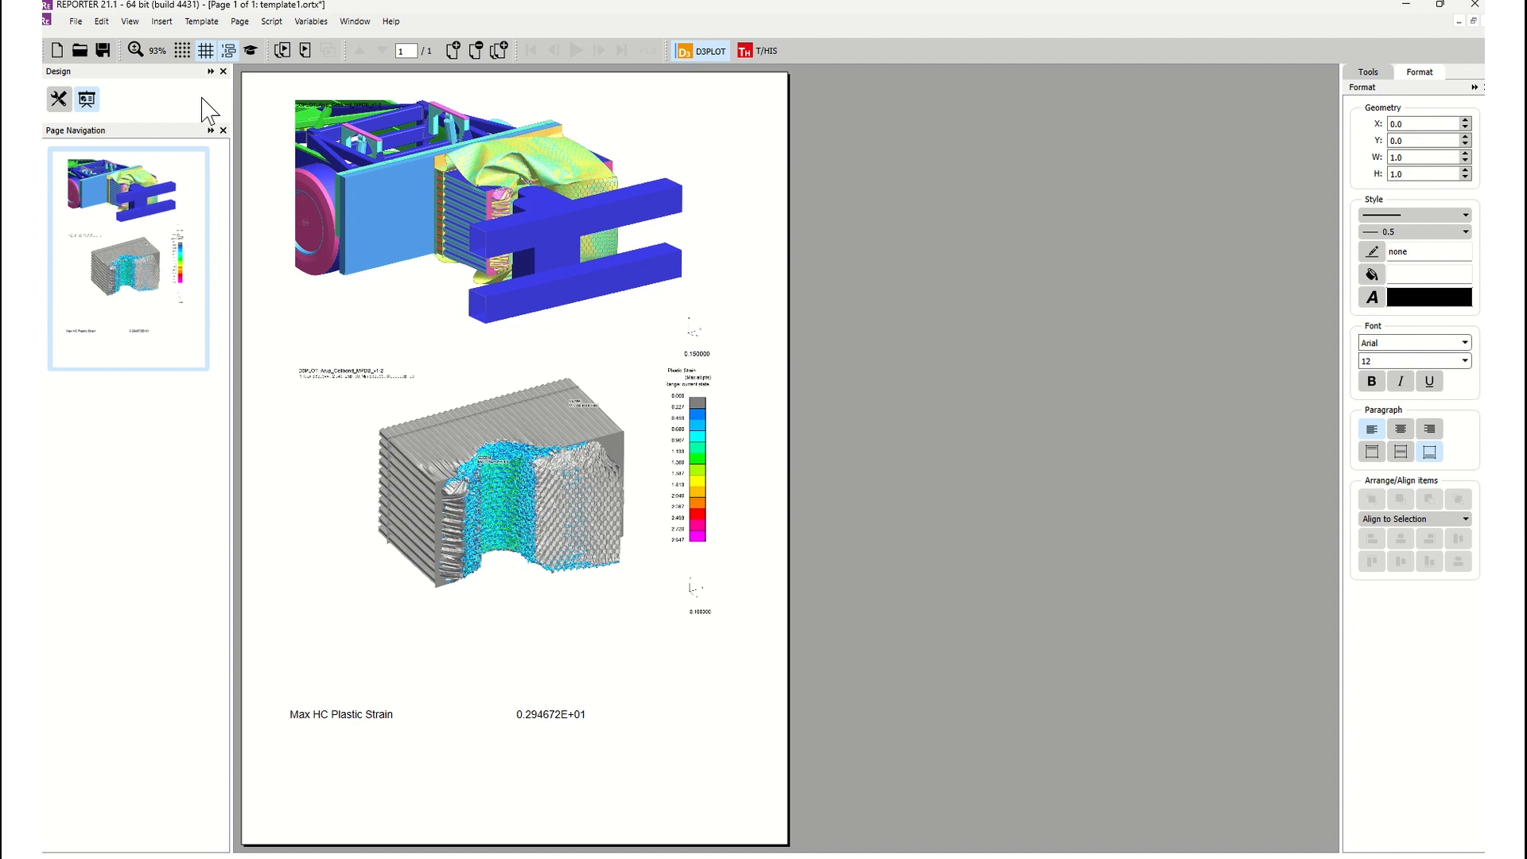
click(75, 23)
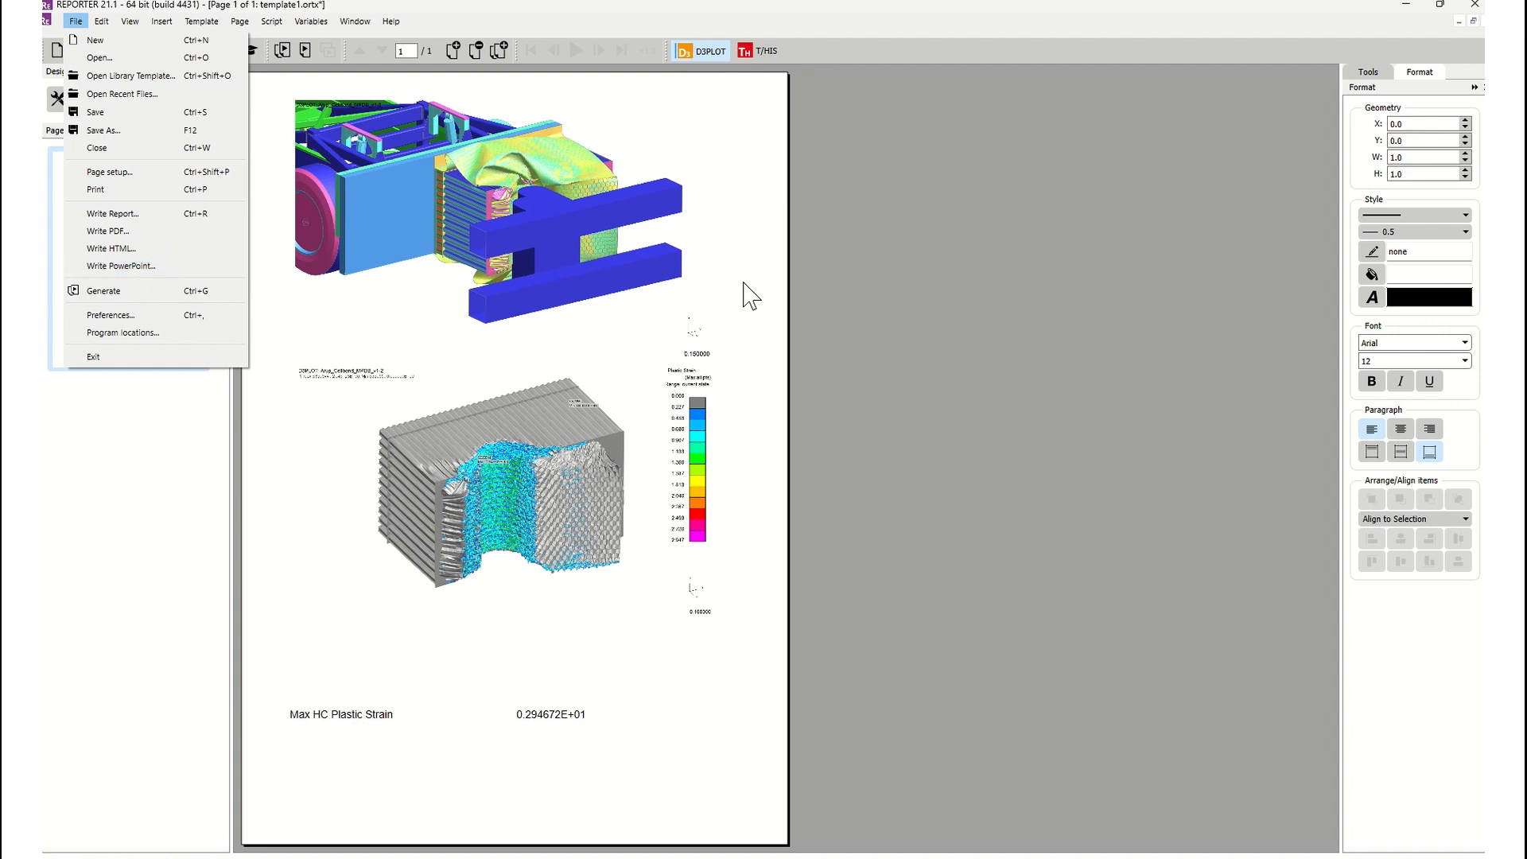
click(557, 296)
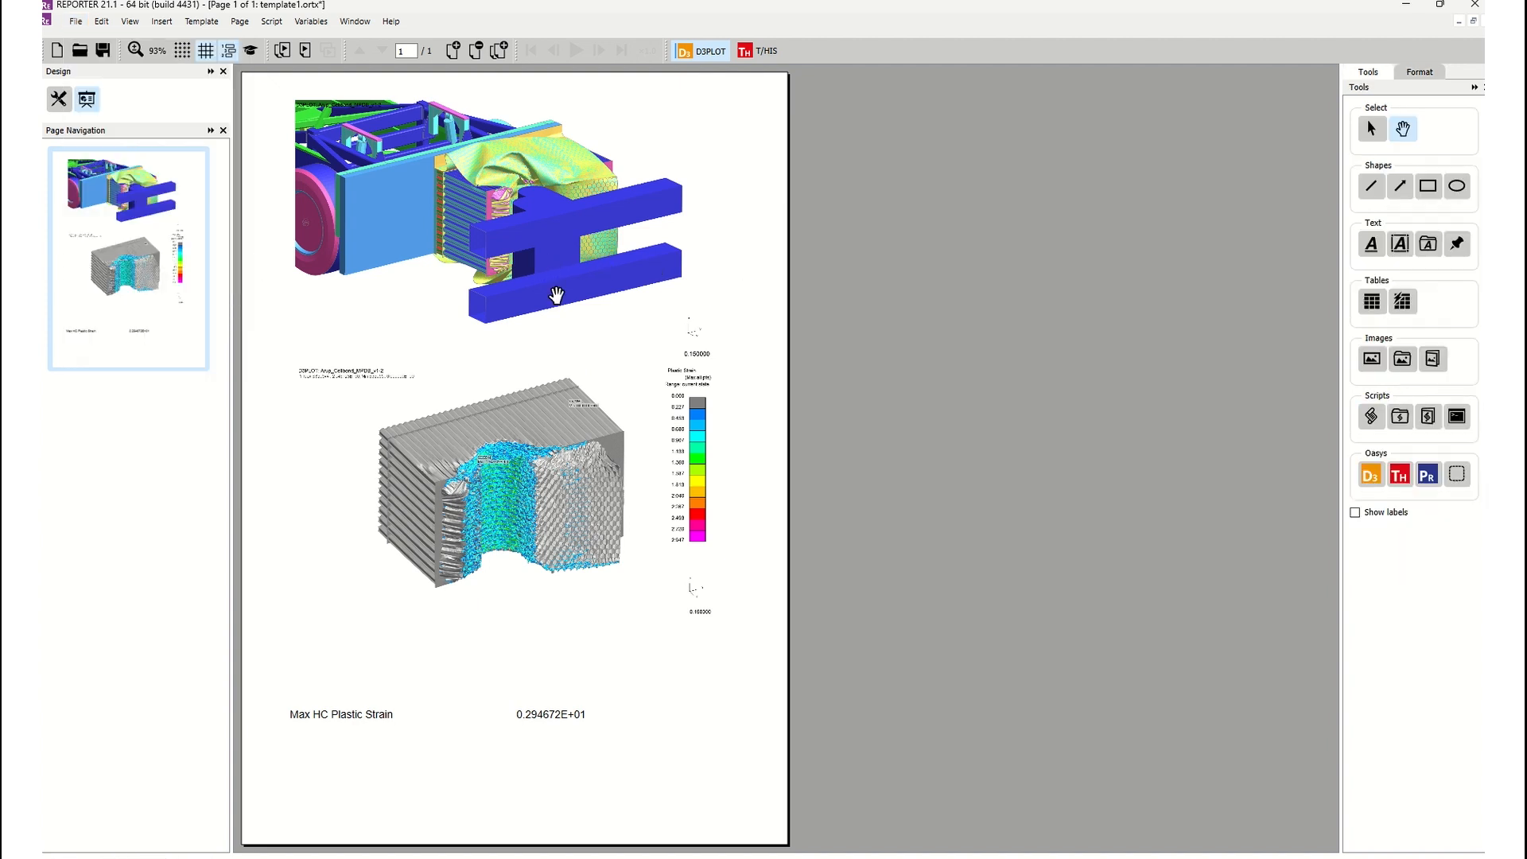
Examine the DEFAULT_DIR and DEFAULT_JOB entries in the template's list of variables without changing them.
click(311, 21)
click(319, 39)
click(459, 272)
click(466, 285)
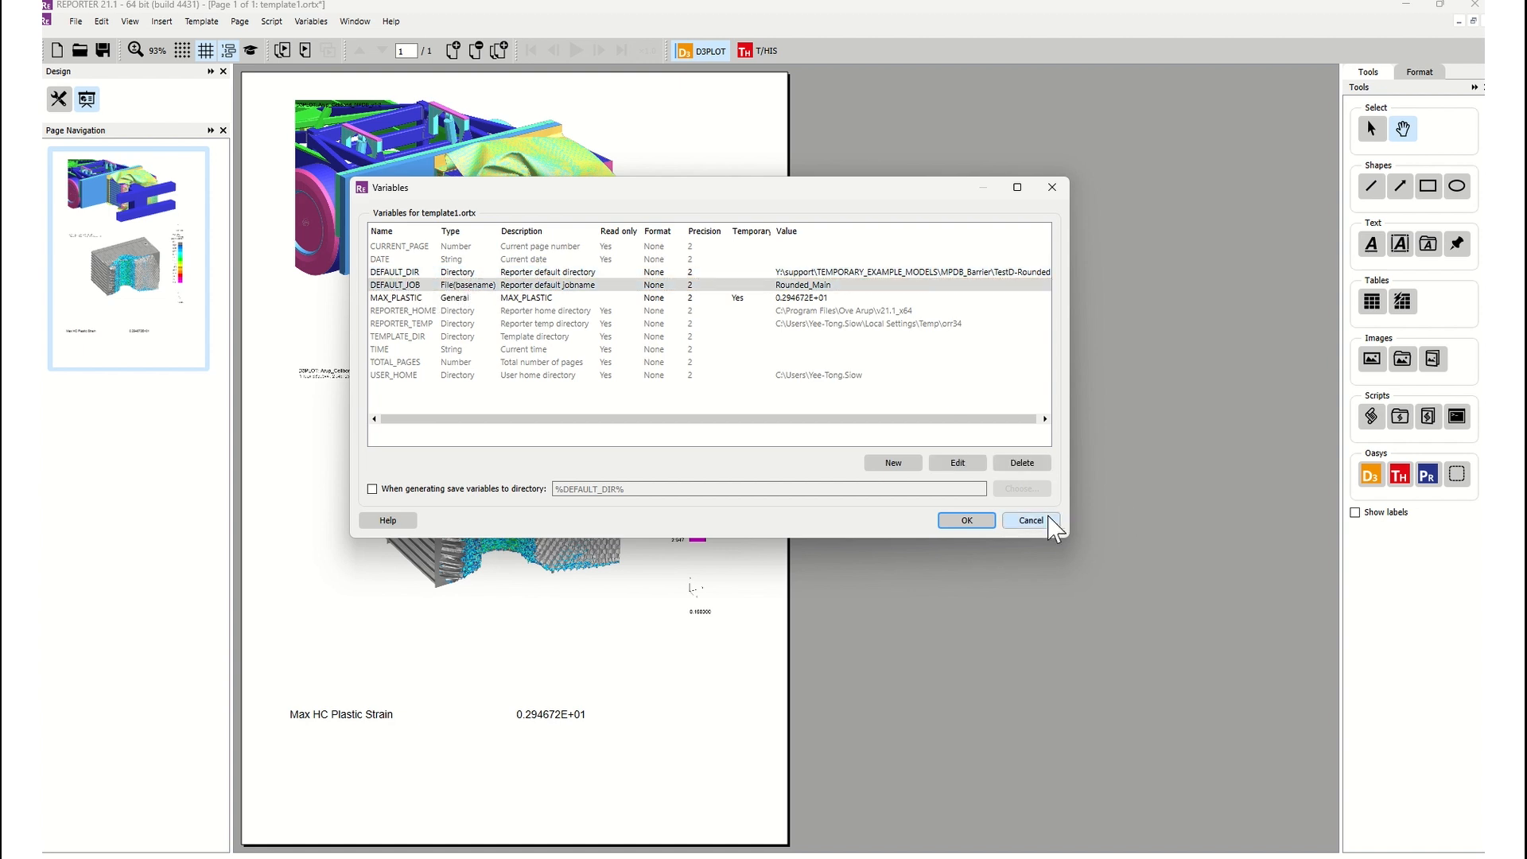
click(1047, 520)
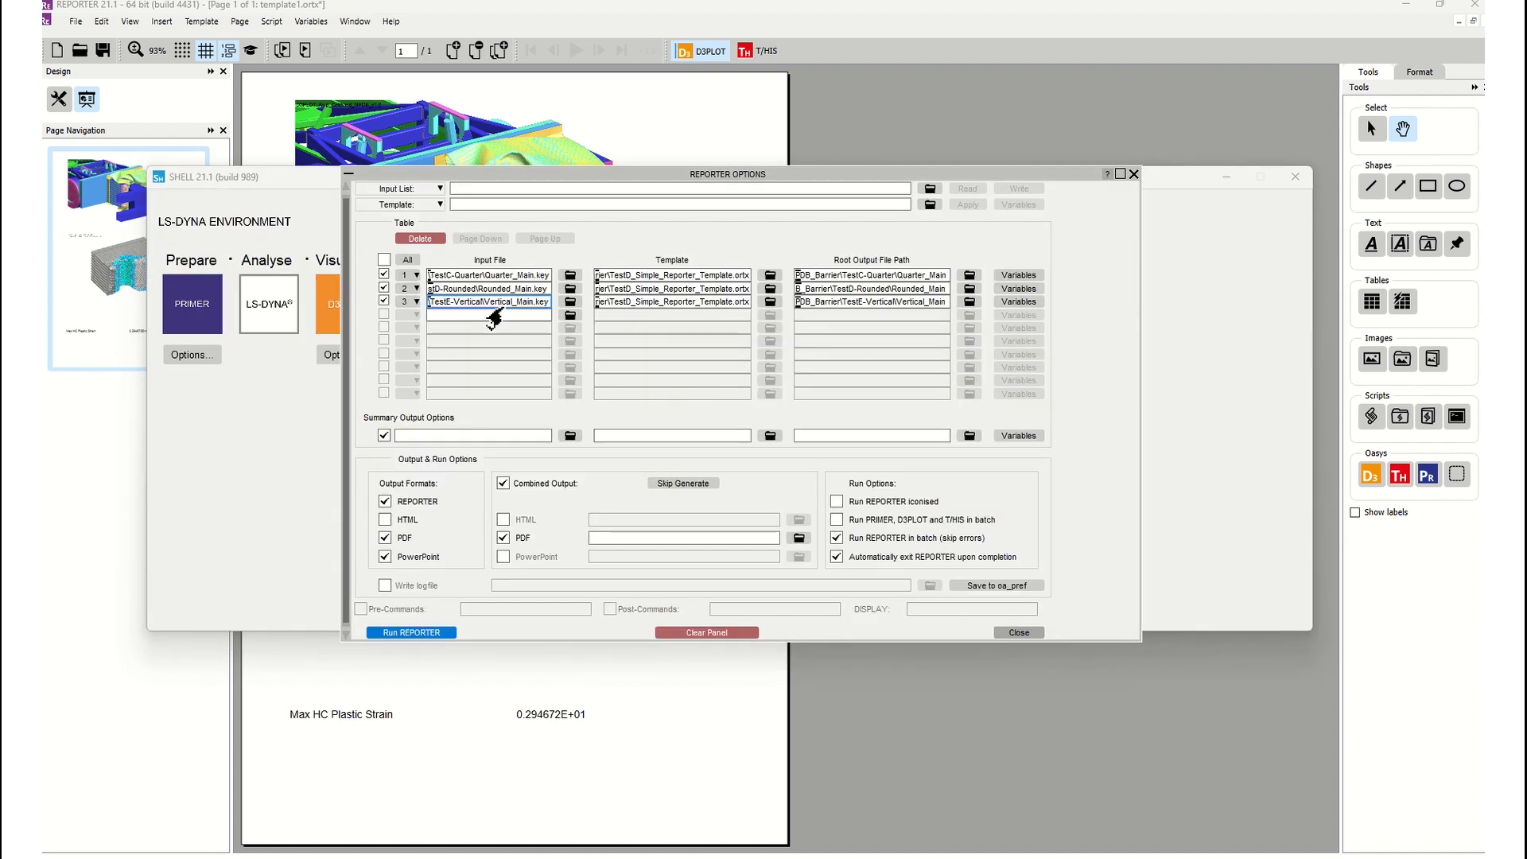
drag(609, 174, 817, 164)
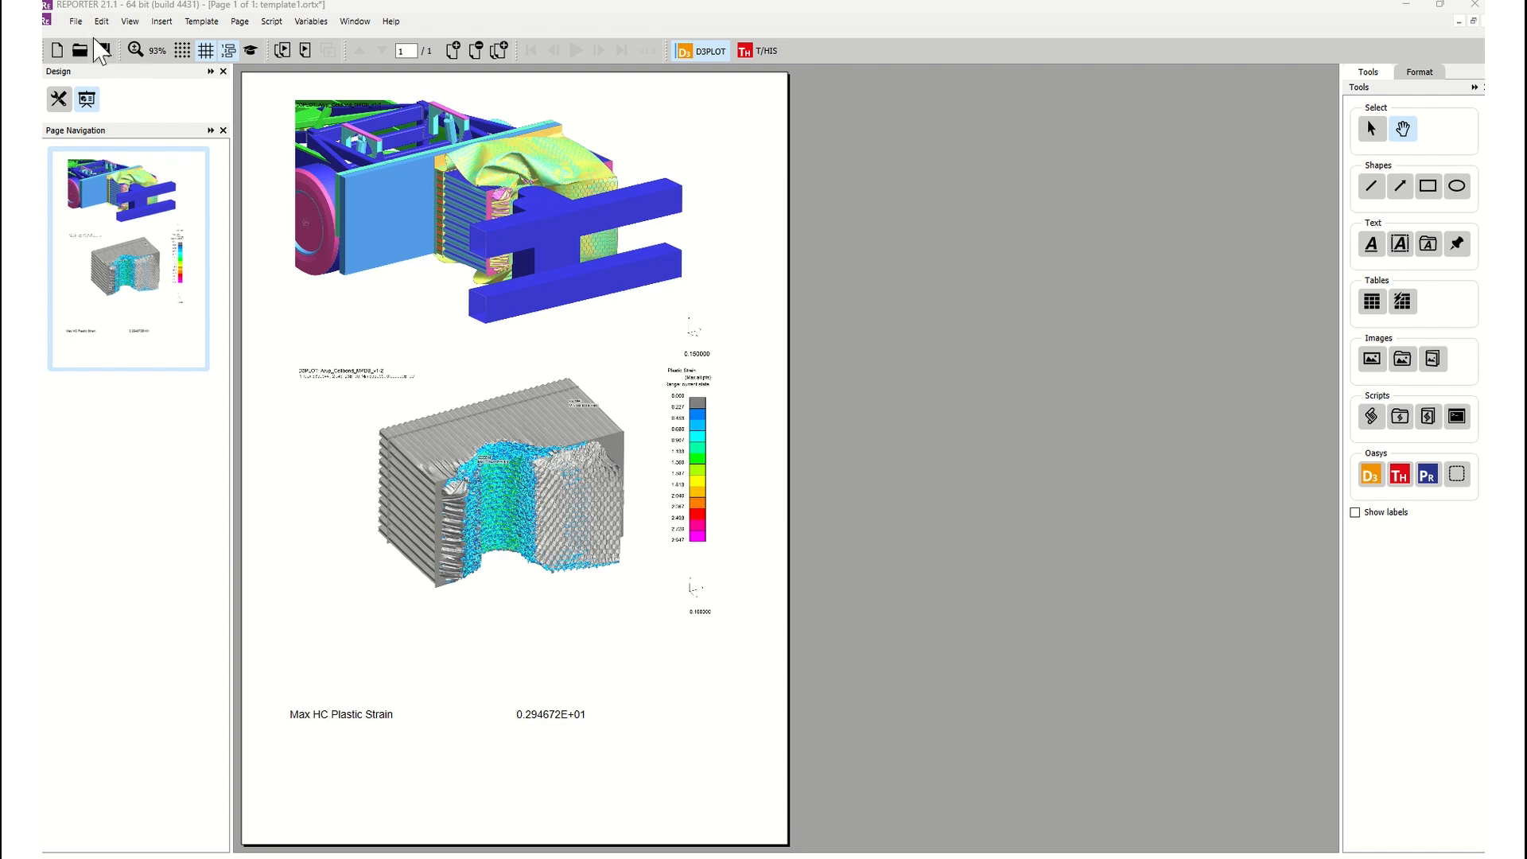
Open the library template chooser and browse the All, Automotive, General and ICFD categories.
click(75, 21)
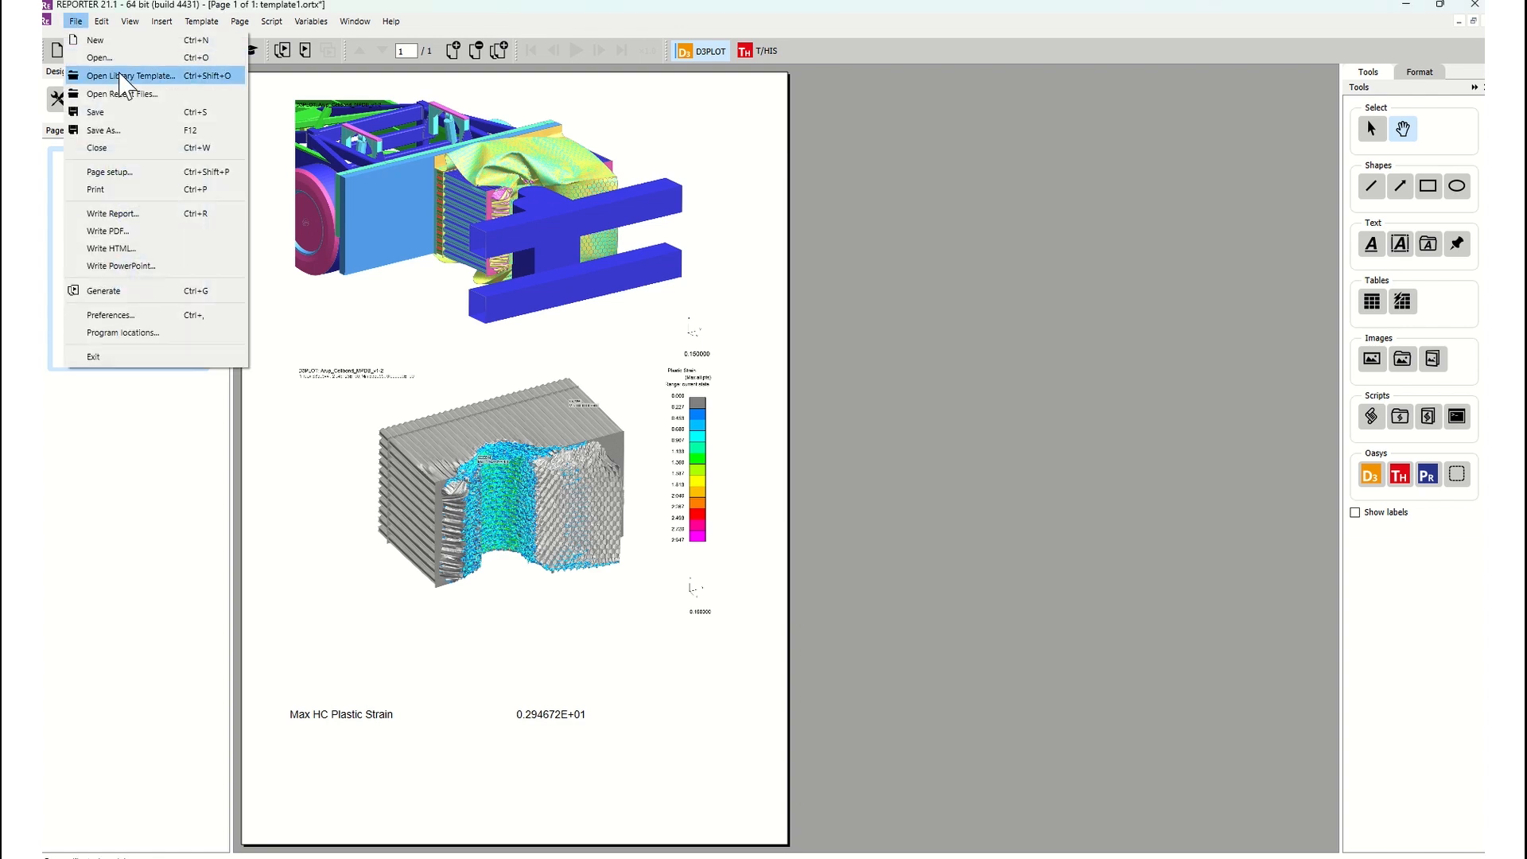
click(128, 77)
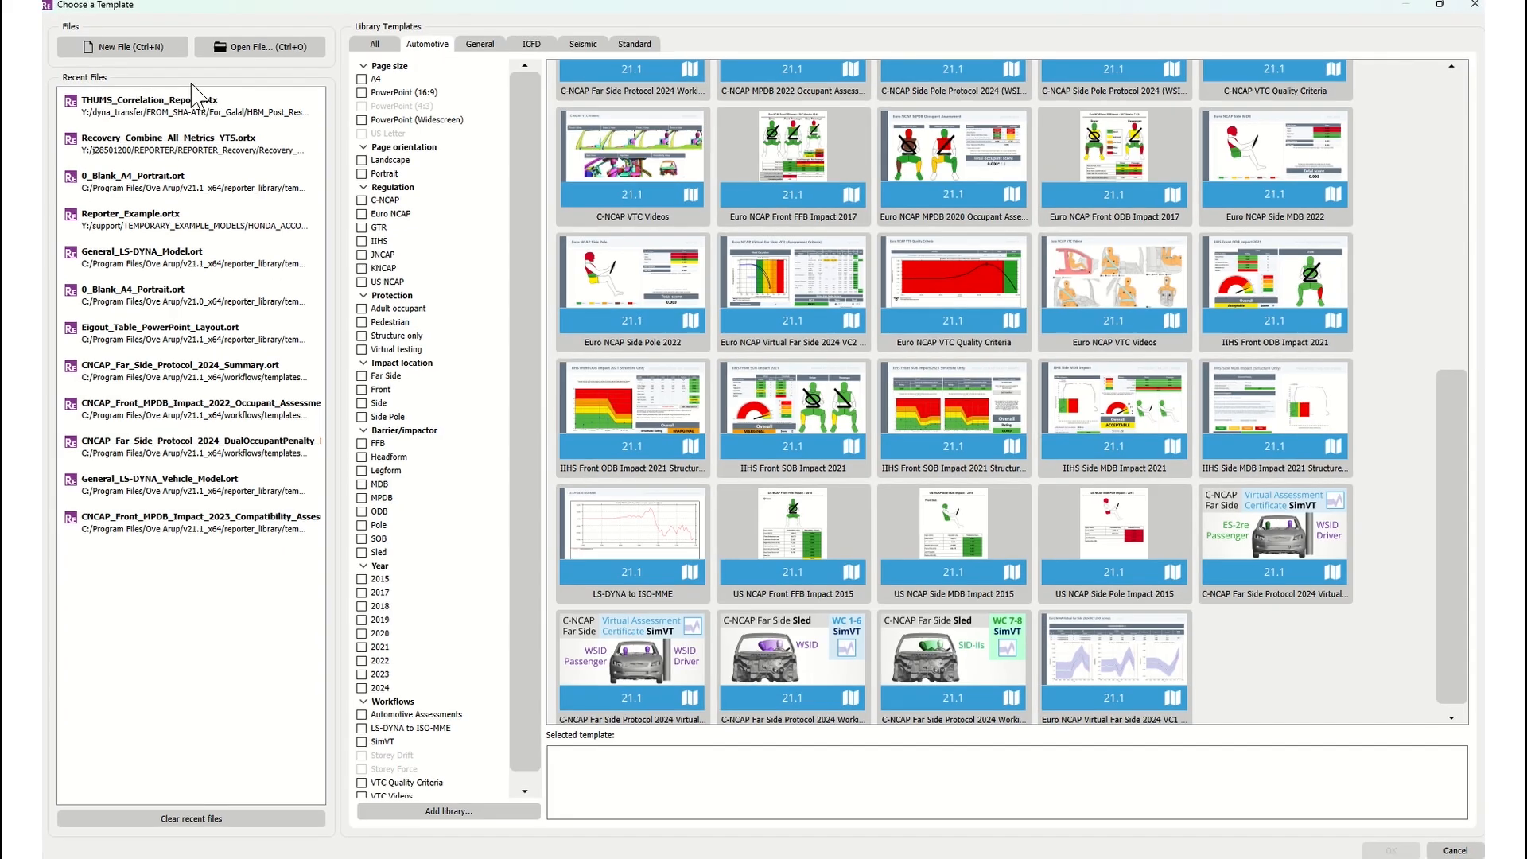
click(374, 45)
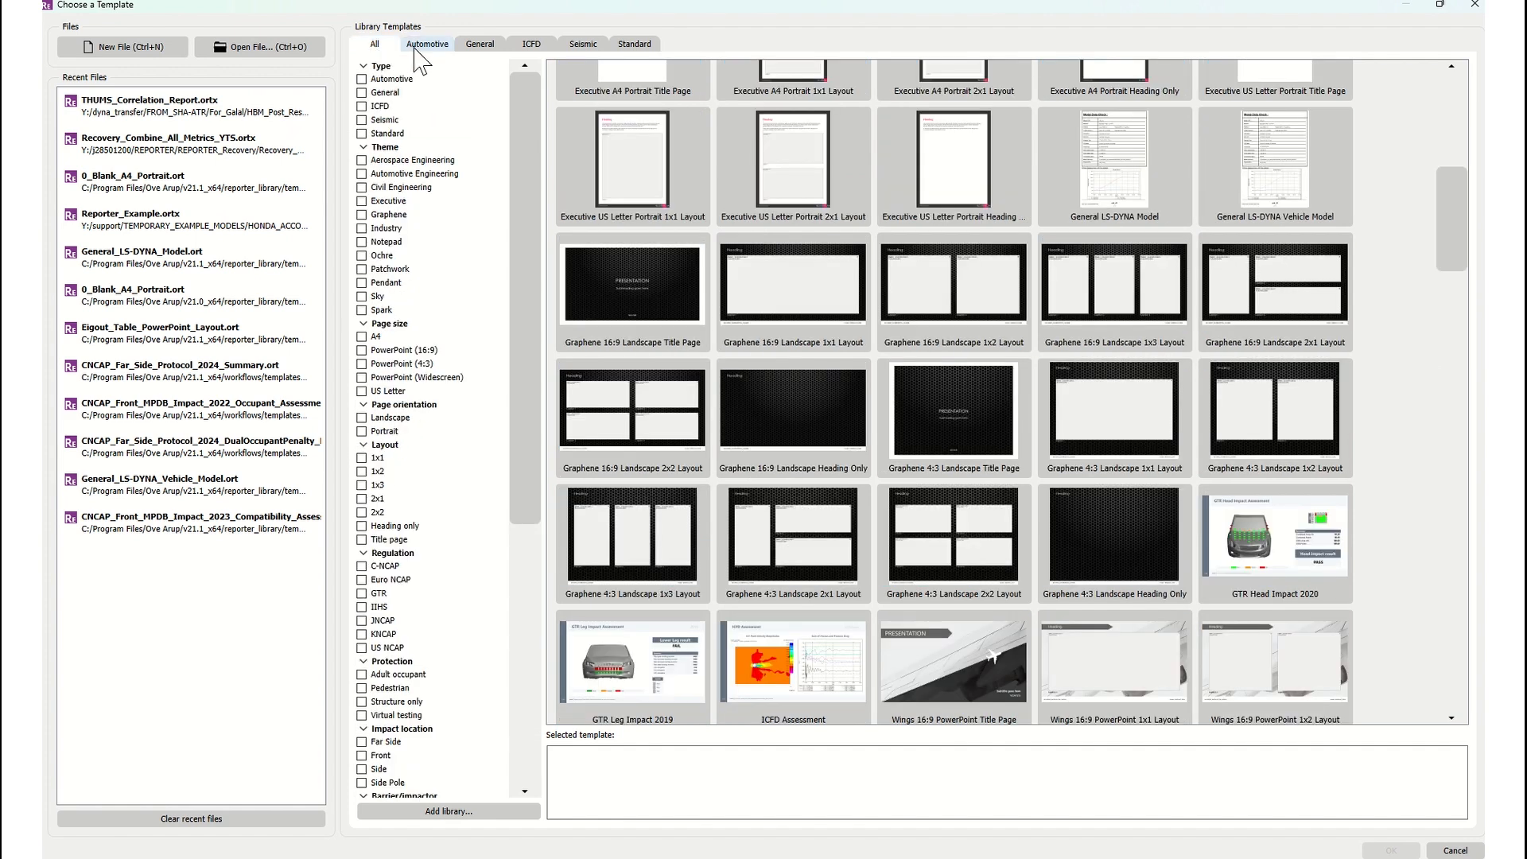
click(427, 44)
click(481, 44)
click(532, 44)
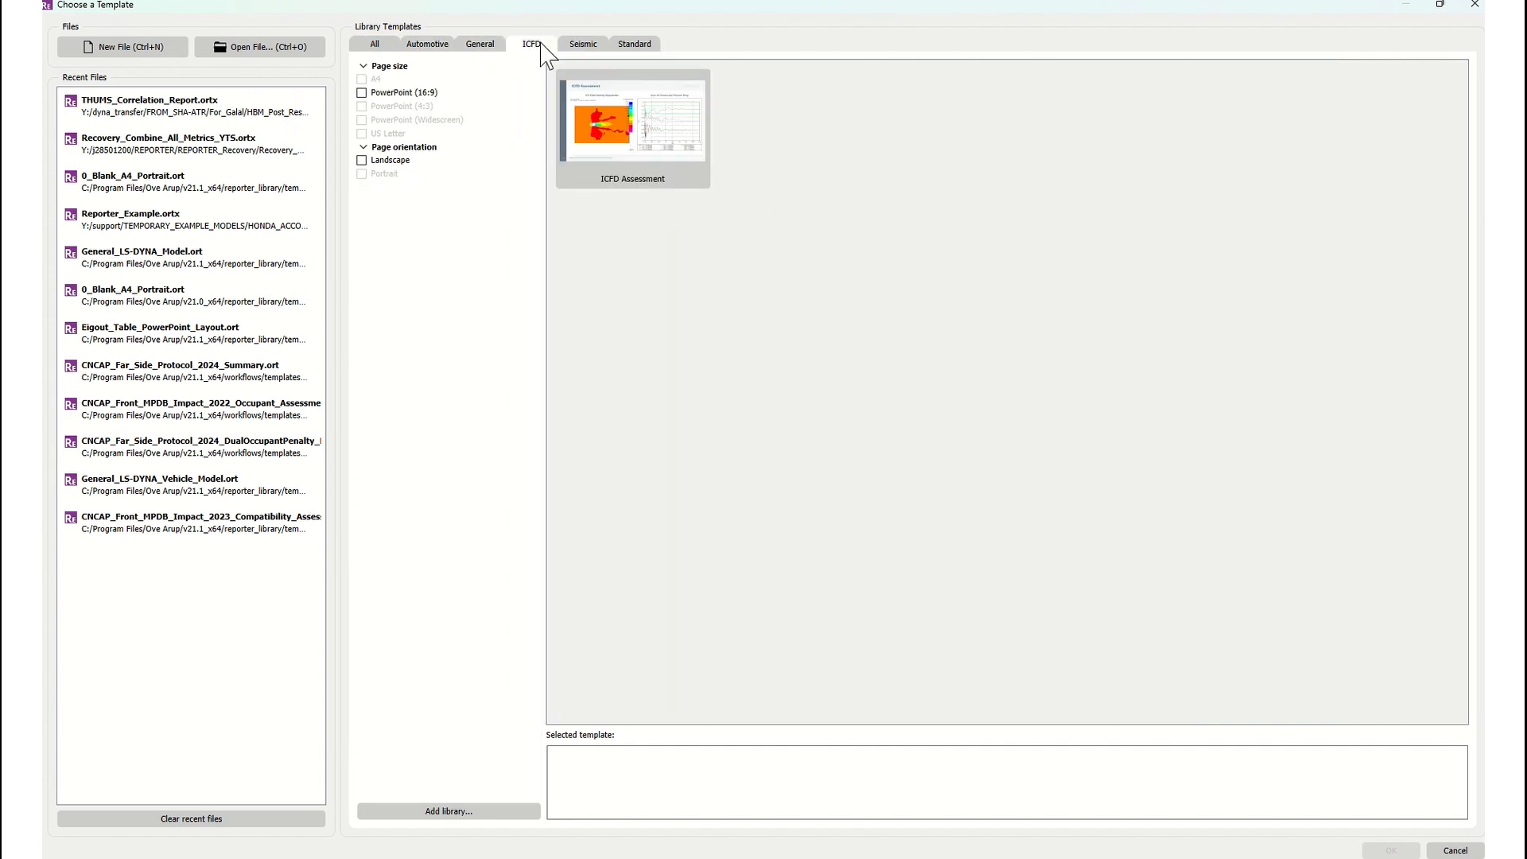
Filter the automotive library templates by the MPDB barrier type and view the general templates.
click(430, 44)
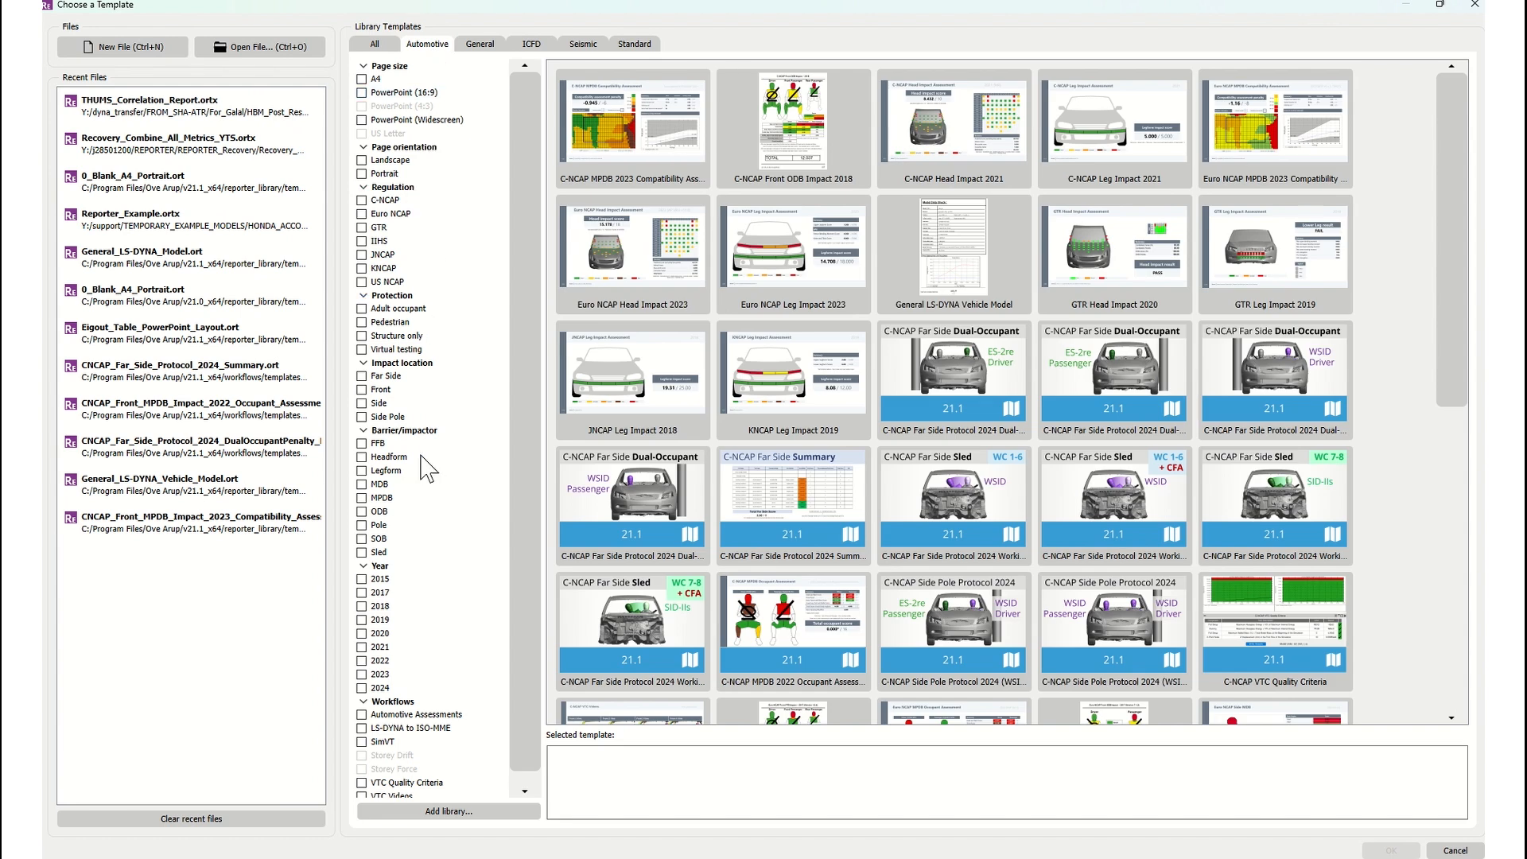
scroll(428, 457, down, 1)
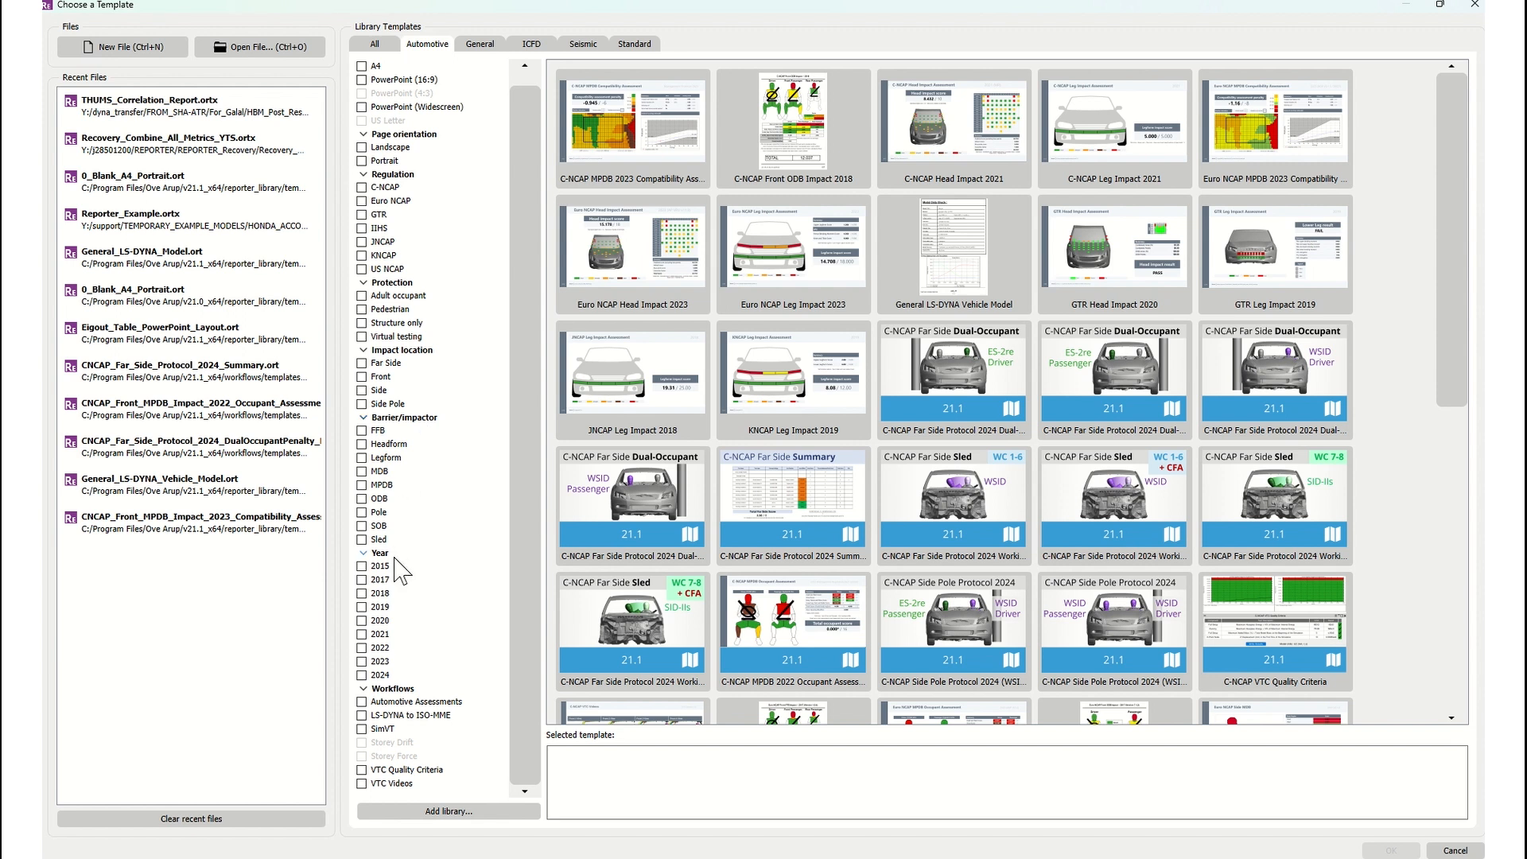
click(384, 487)
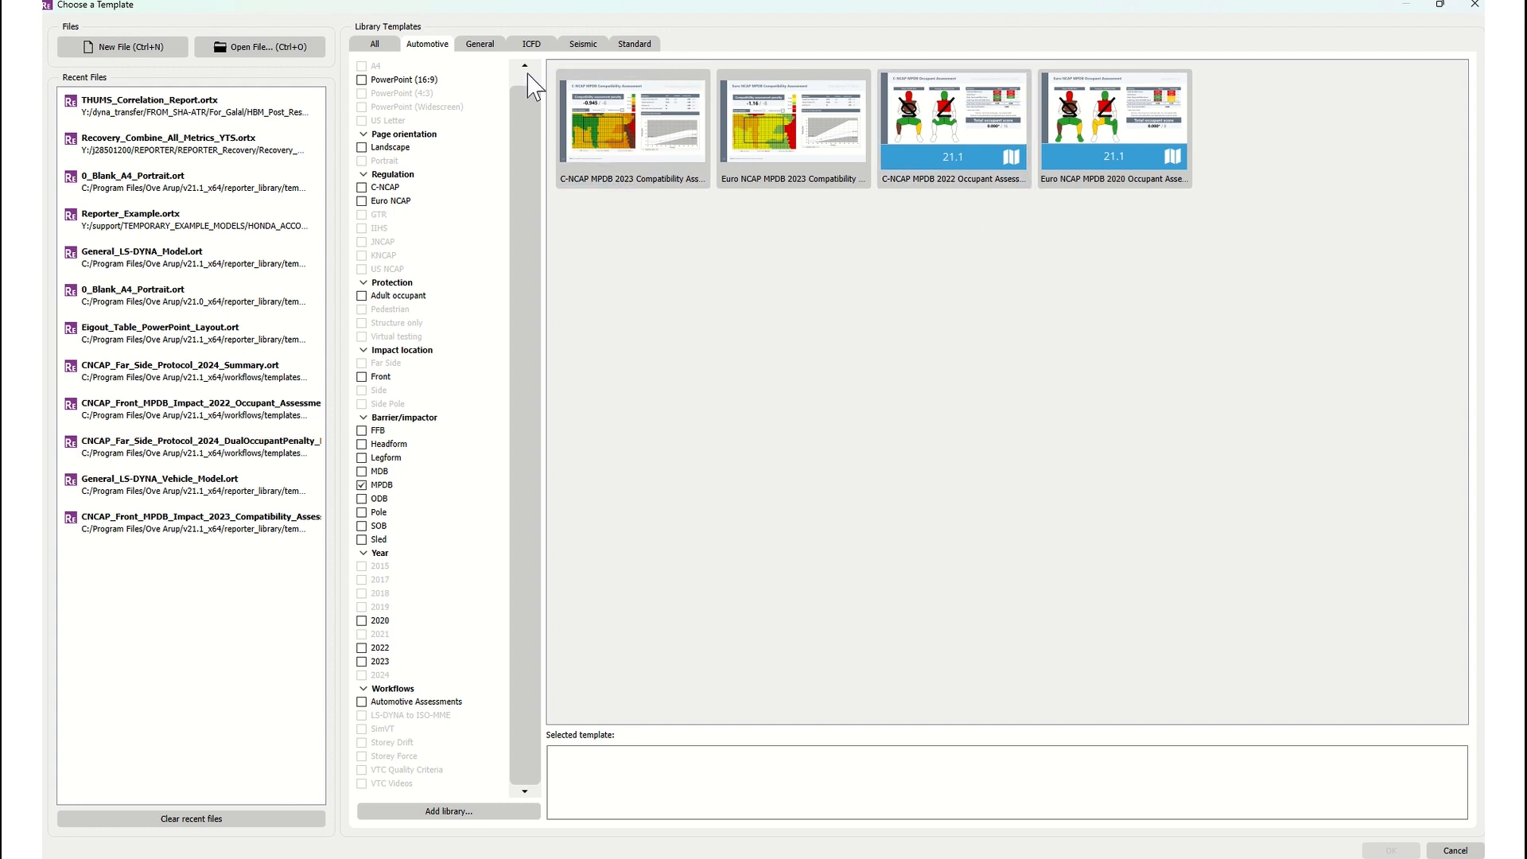
click(480, 45)
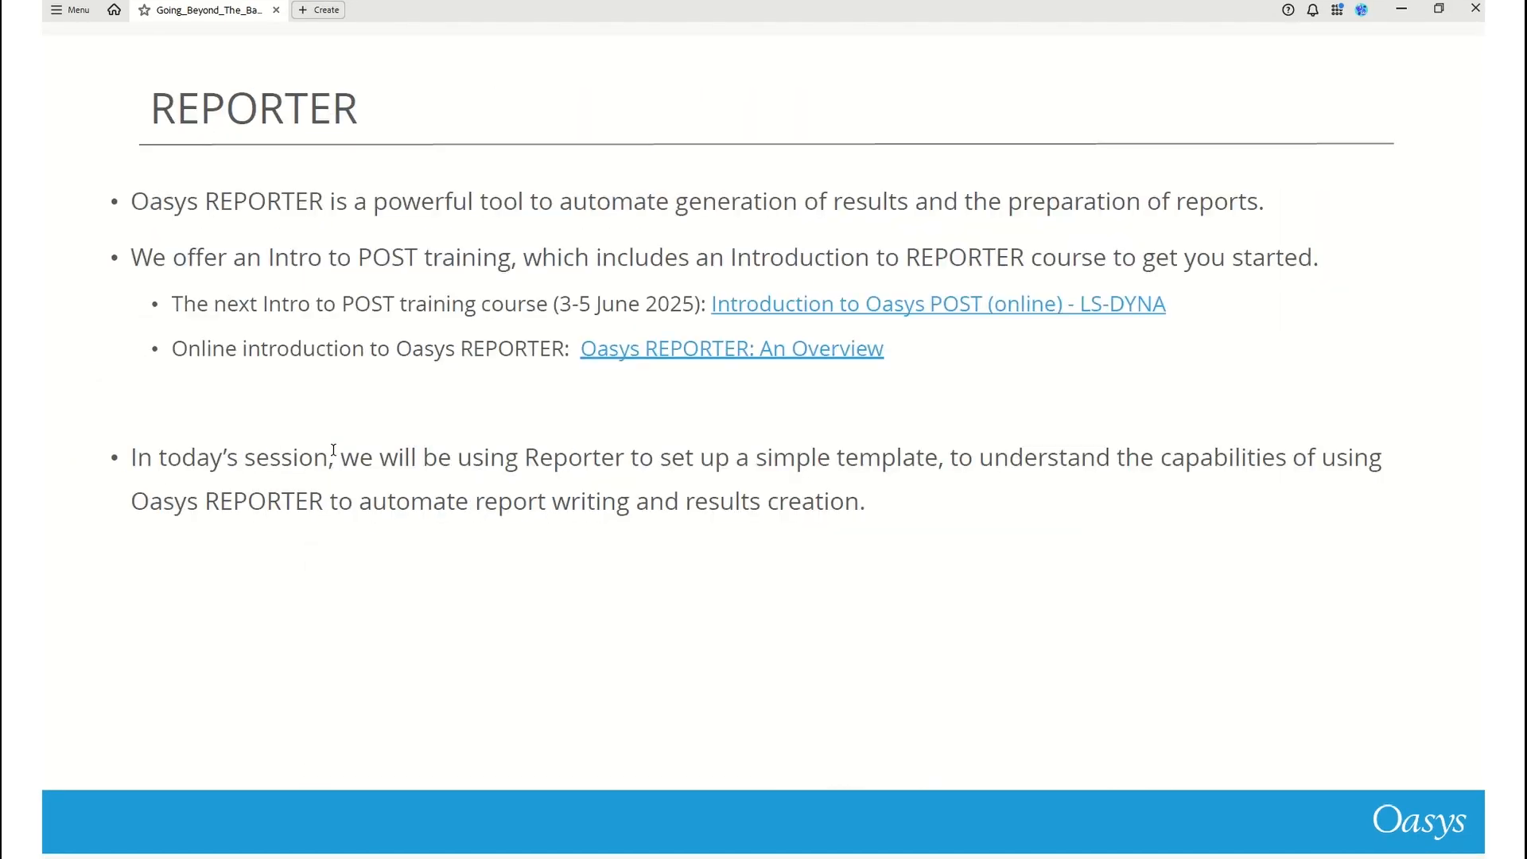
scroll(333, 450, down, 1)
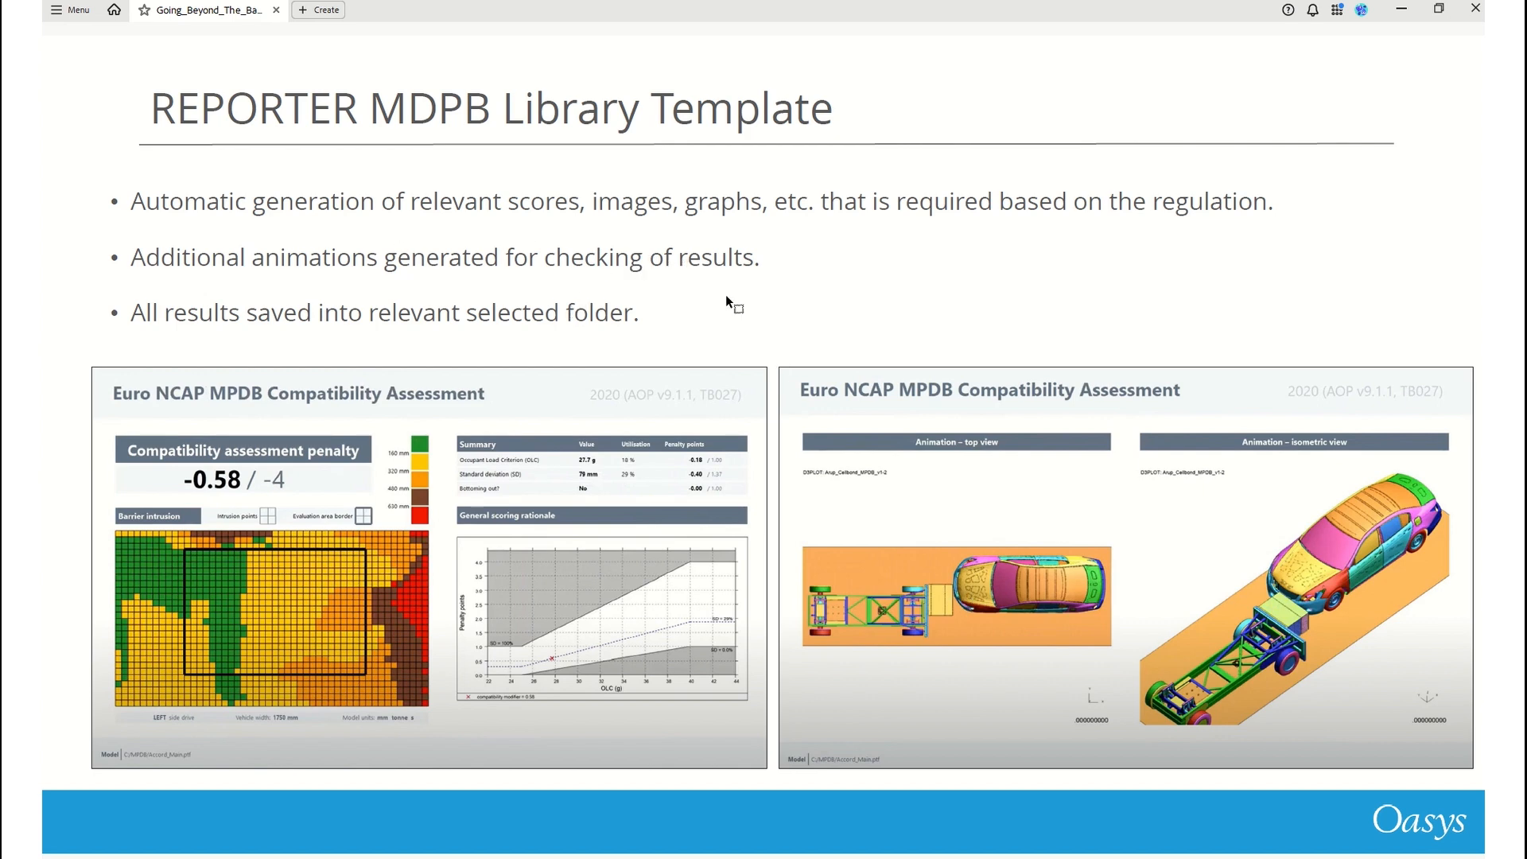
scroll(756, 352, down, 1)
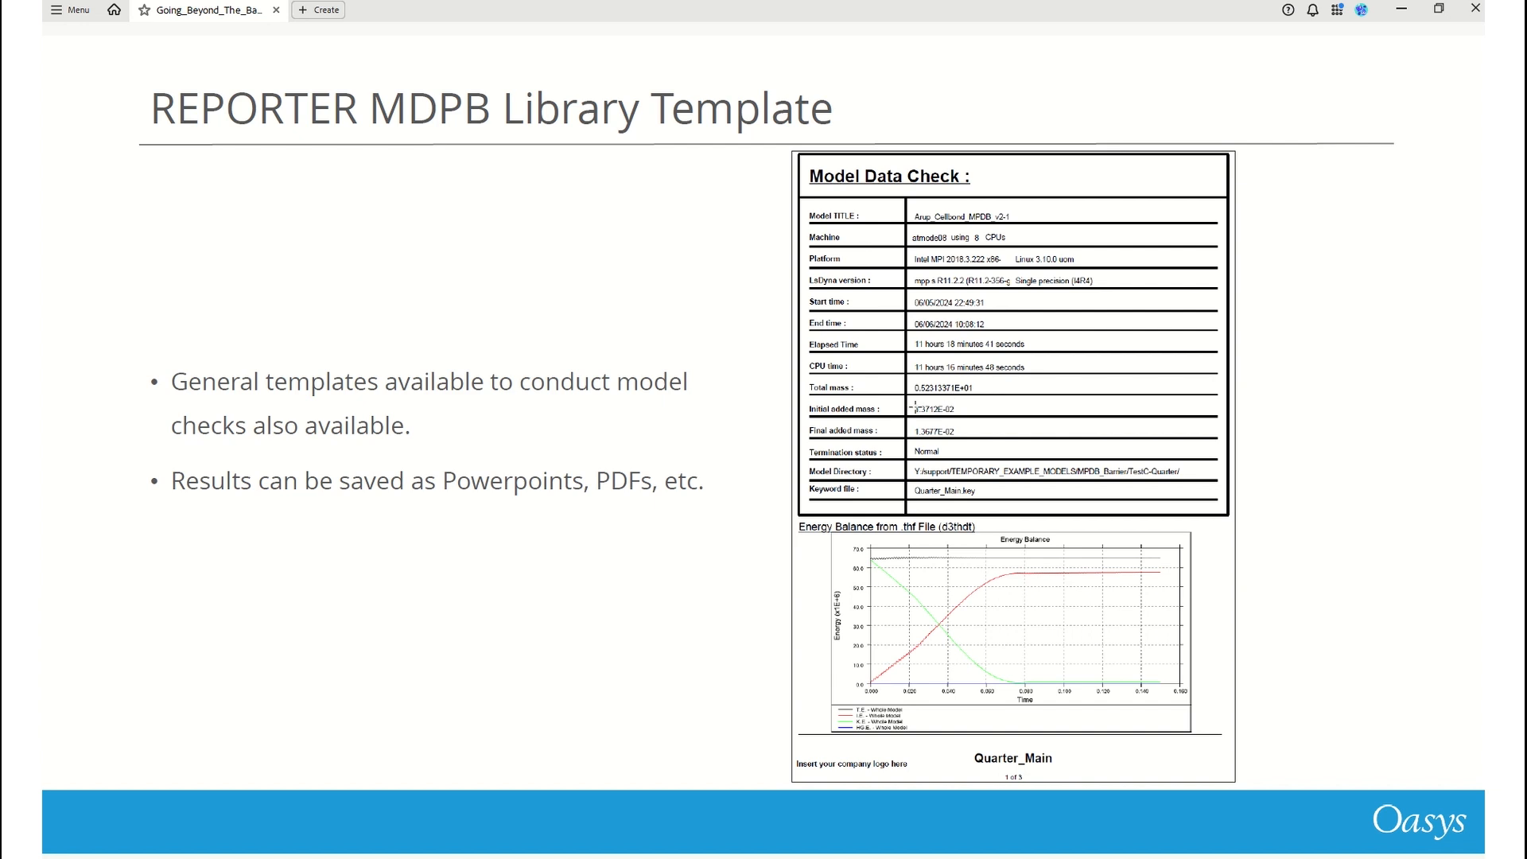
key(Right)
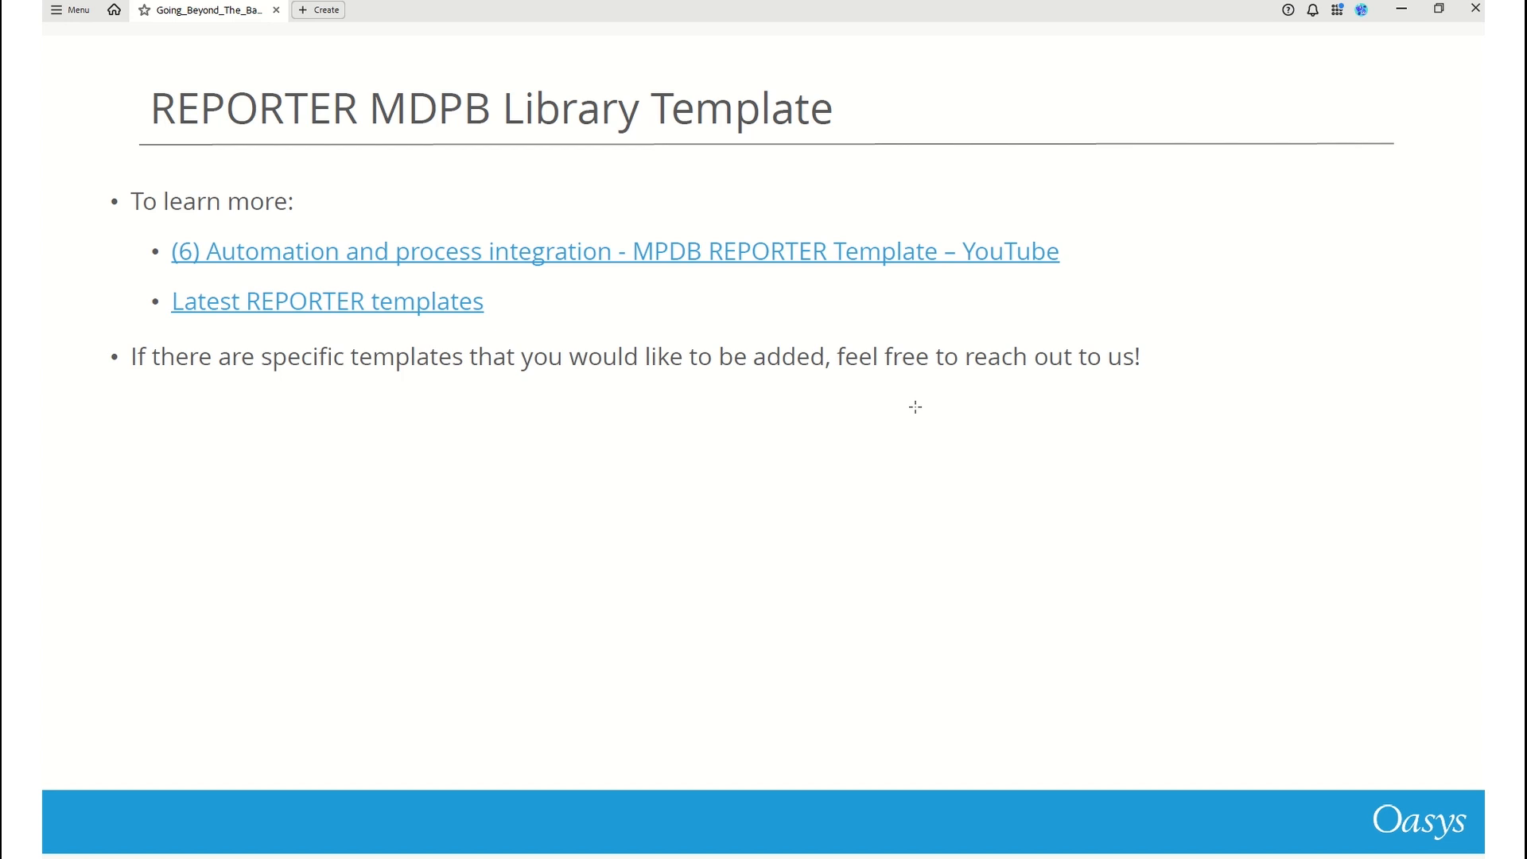
mouse_move(755, 686)
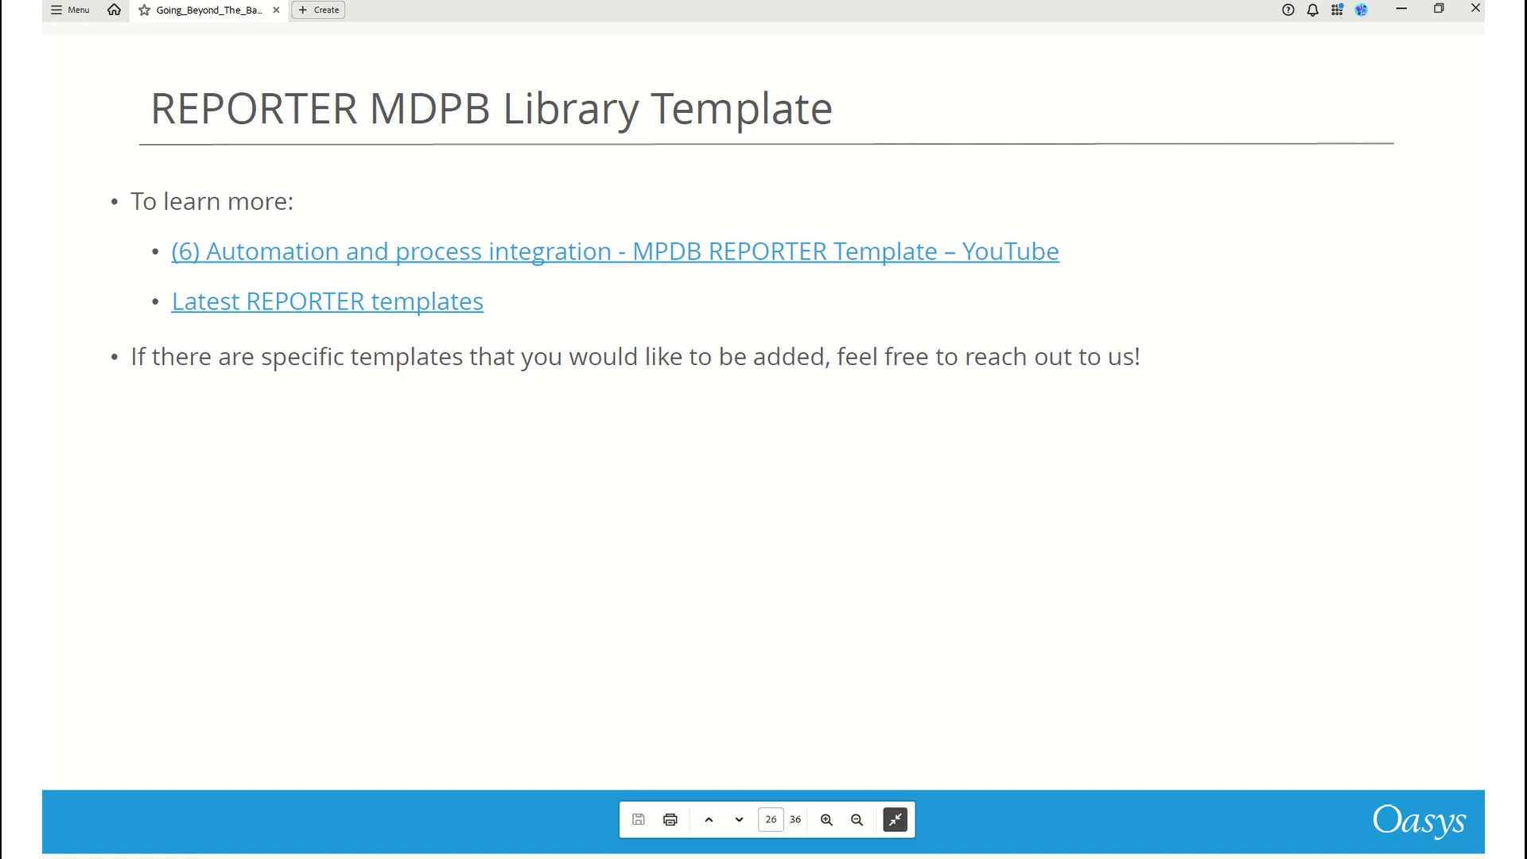
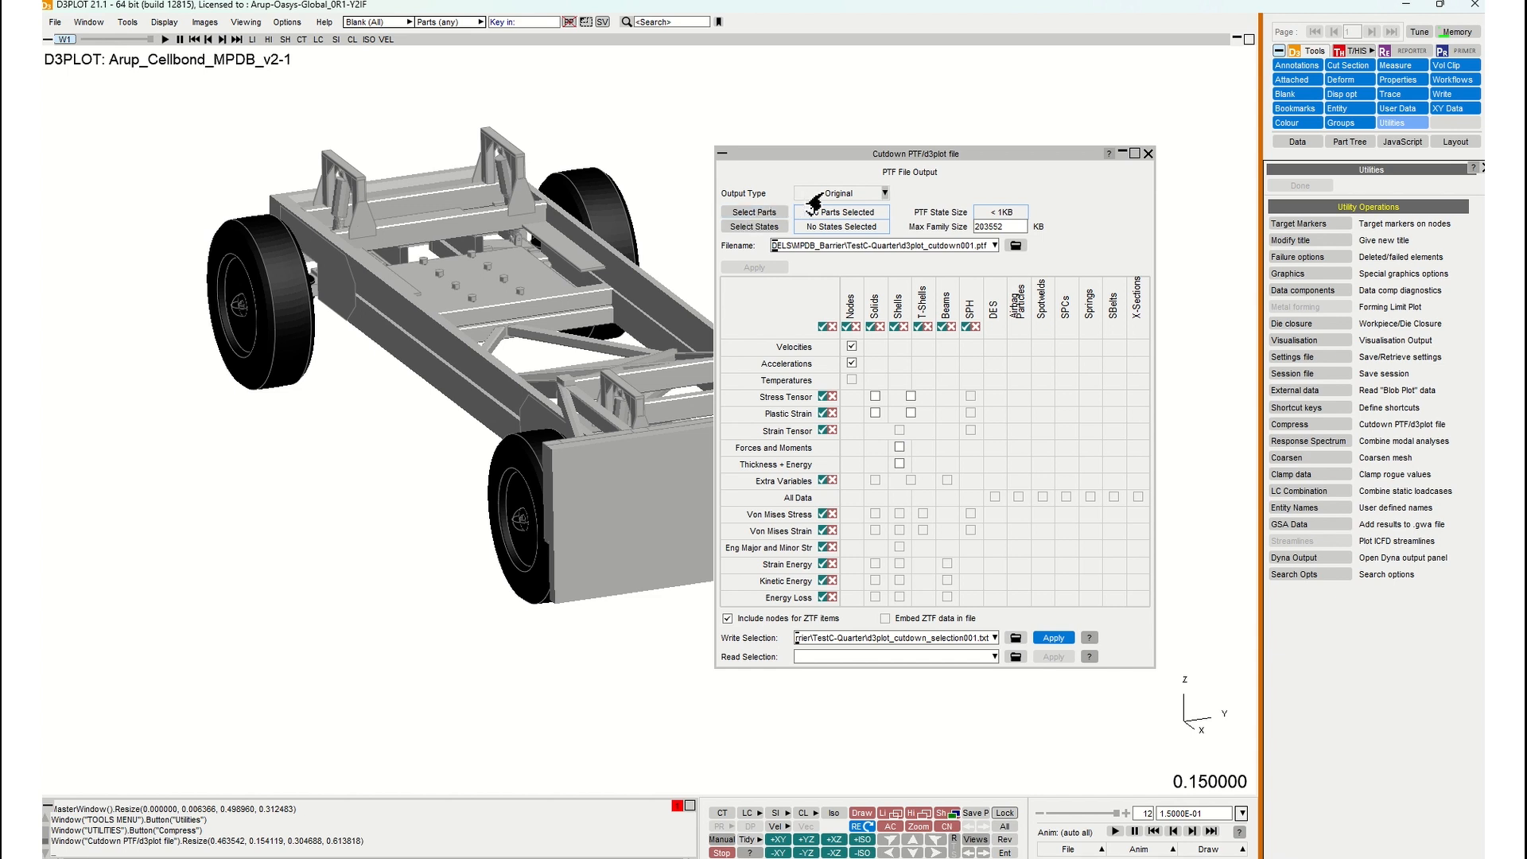
Keep the Original output type and select all parts of the blue honeycomb barrier block for the cutdown PTF file.
click(814, 199)
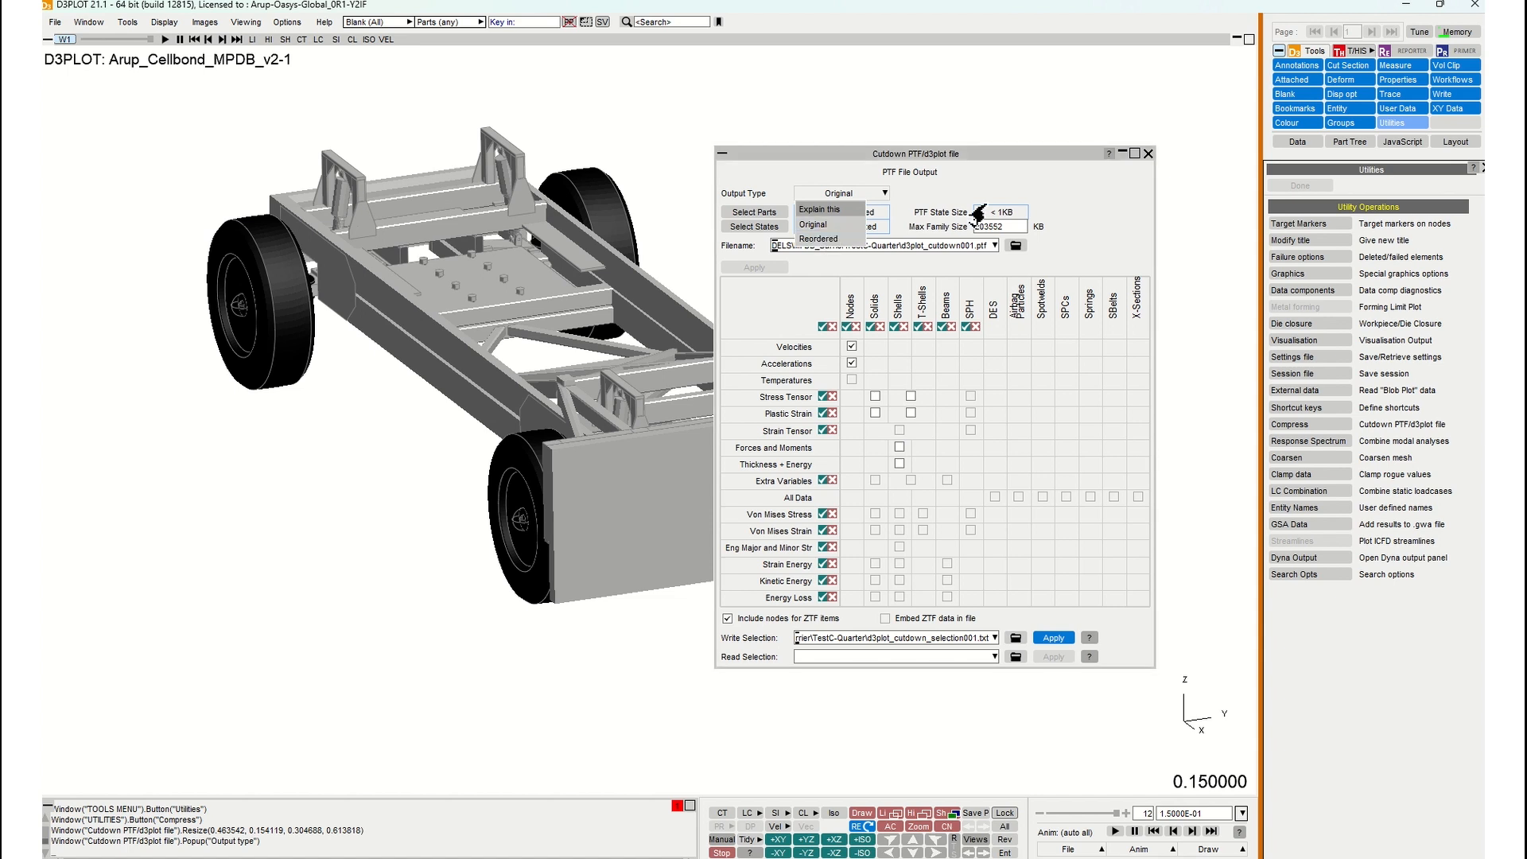
click(1048, 202)
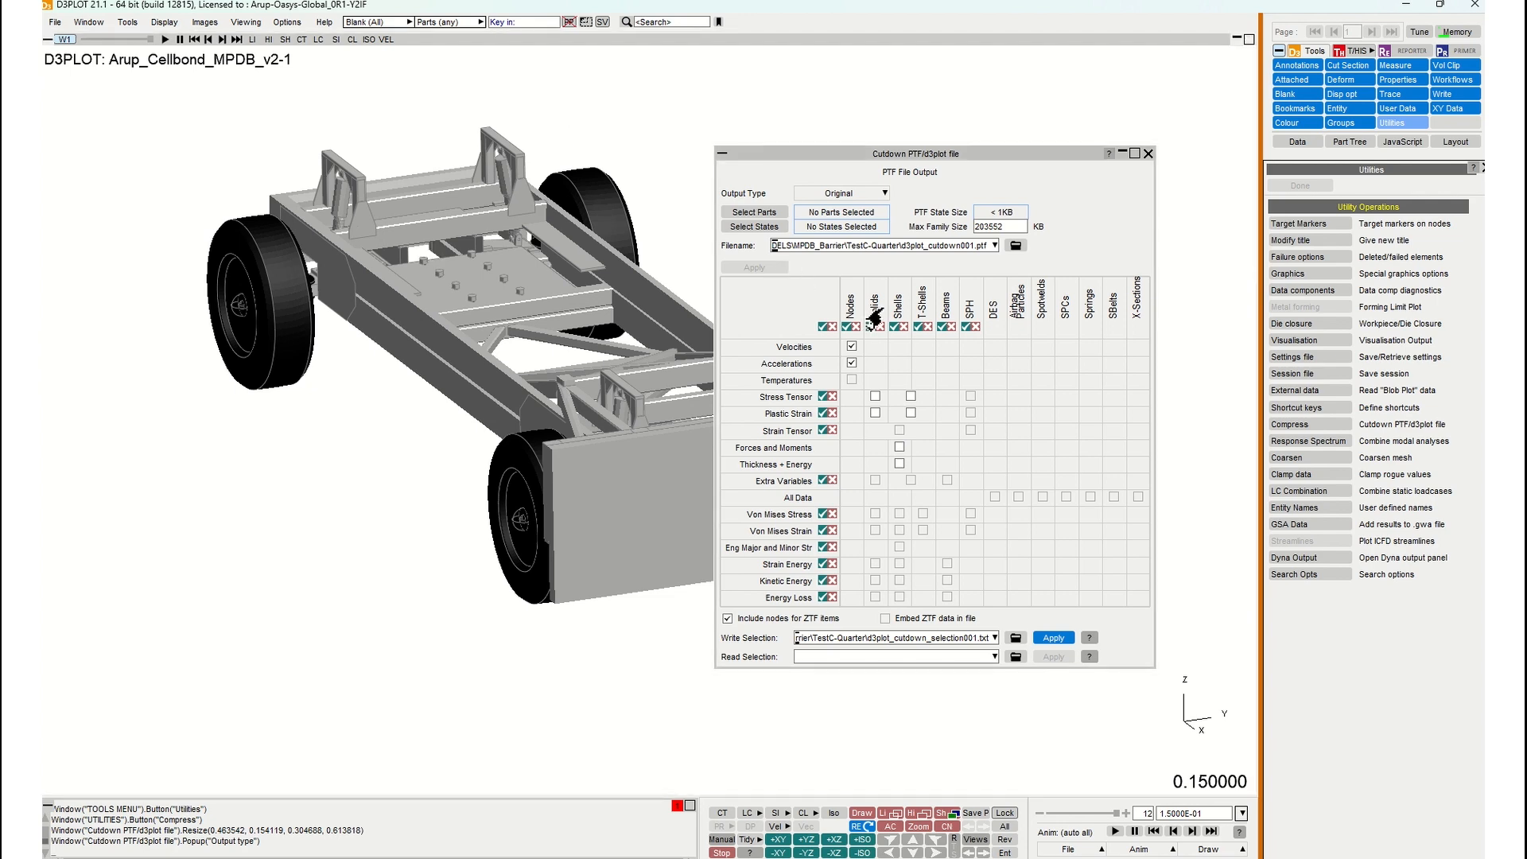
click(756, 213)
middle_drag(362, 292, 165, 284)
key(1)
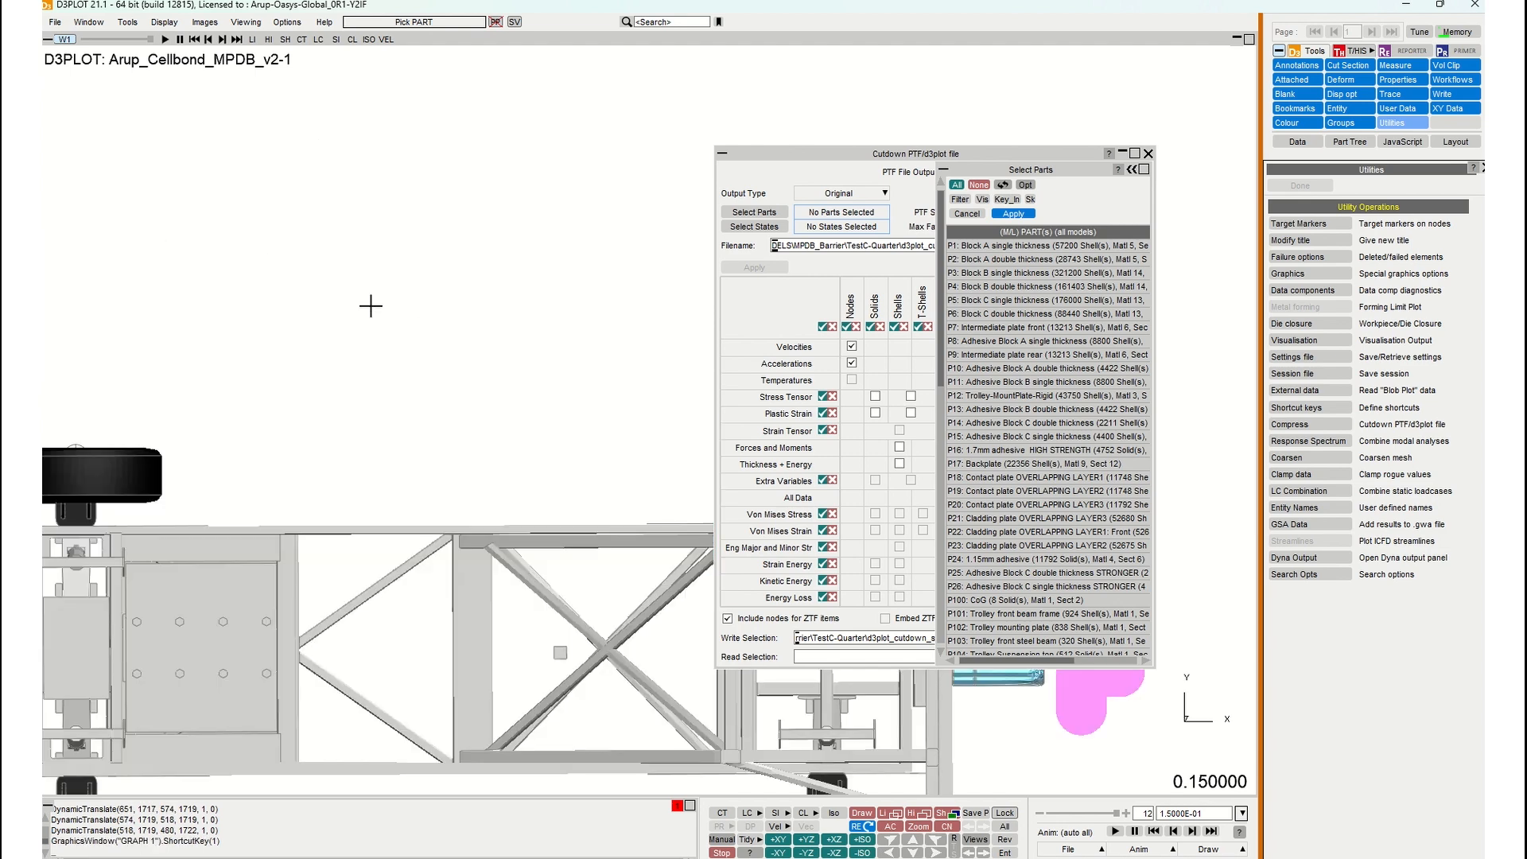
scroll(446, 306, down, 2)
shift+middle_drag(539, 307, 243, 245)
click(1155, 831)
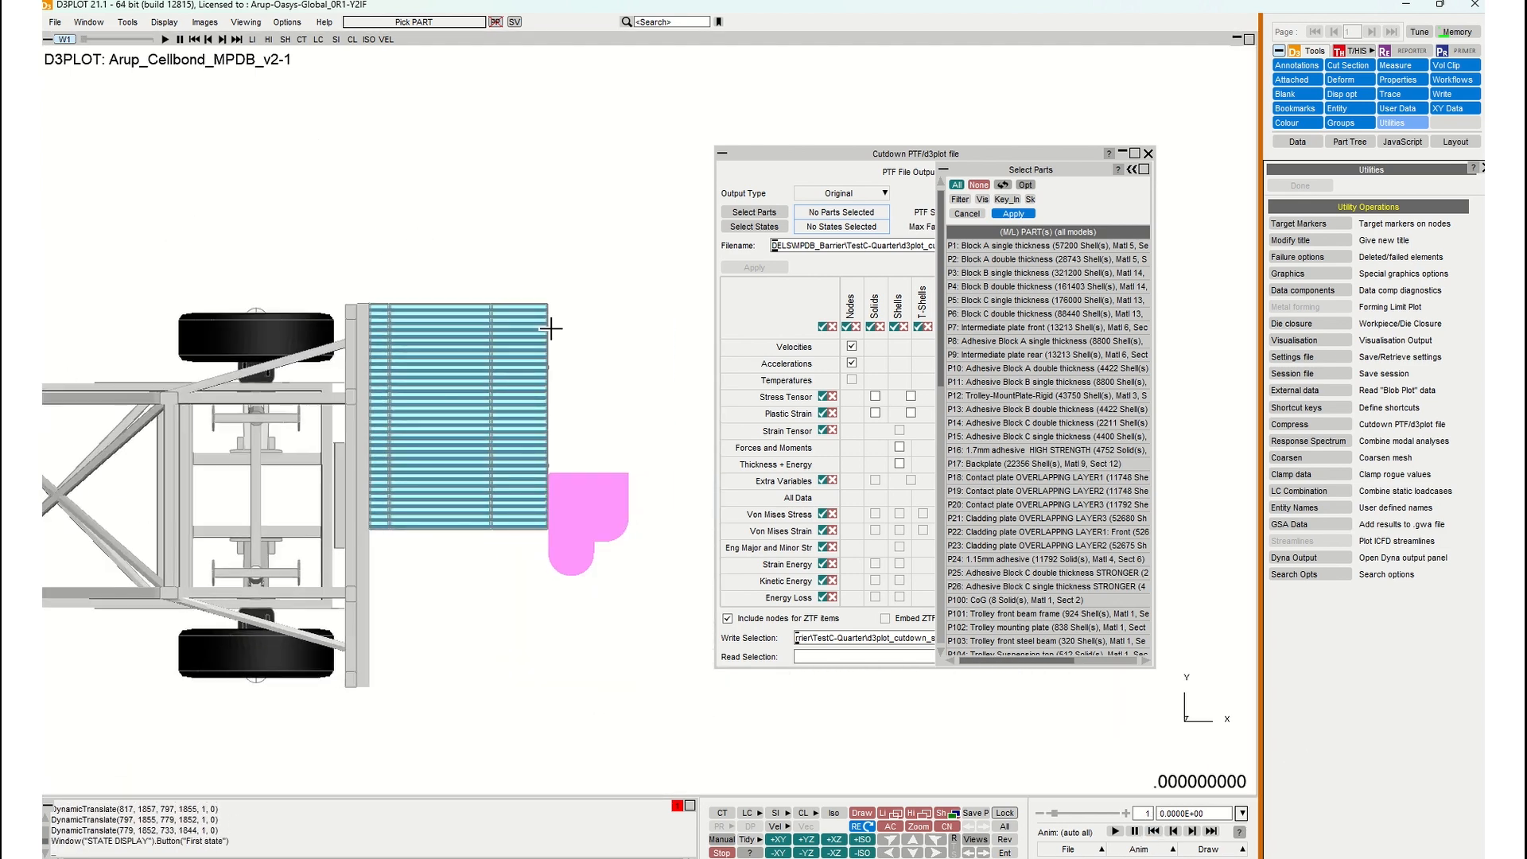
drag(374, 301, 547, 523)
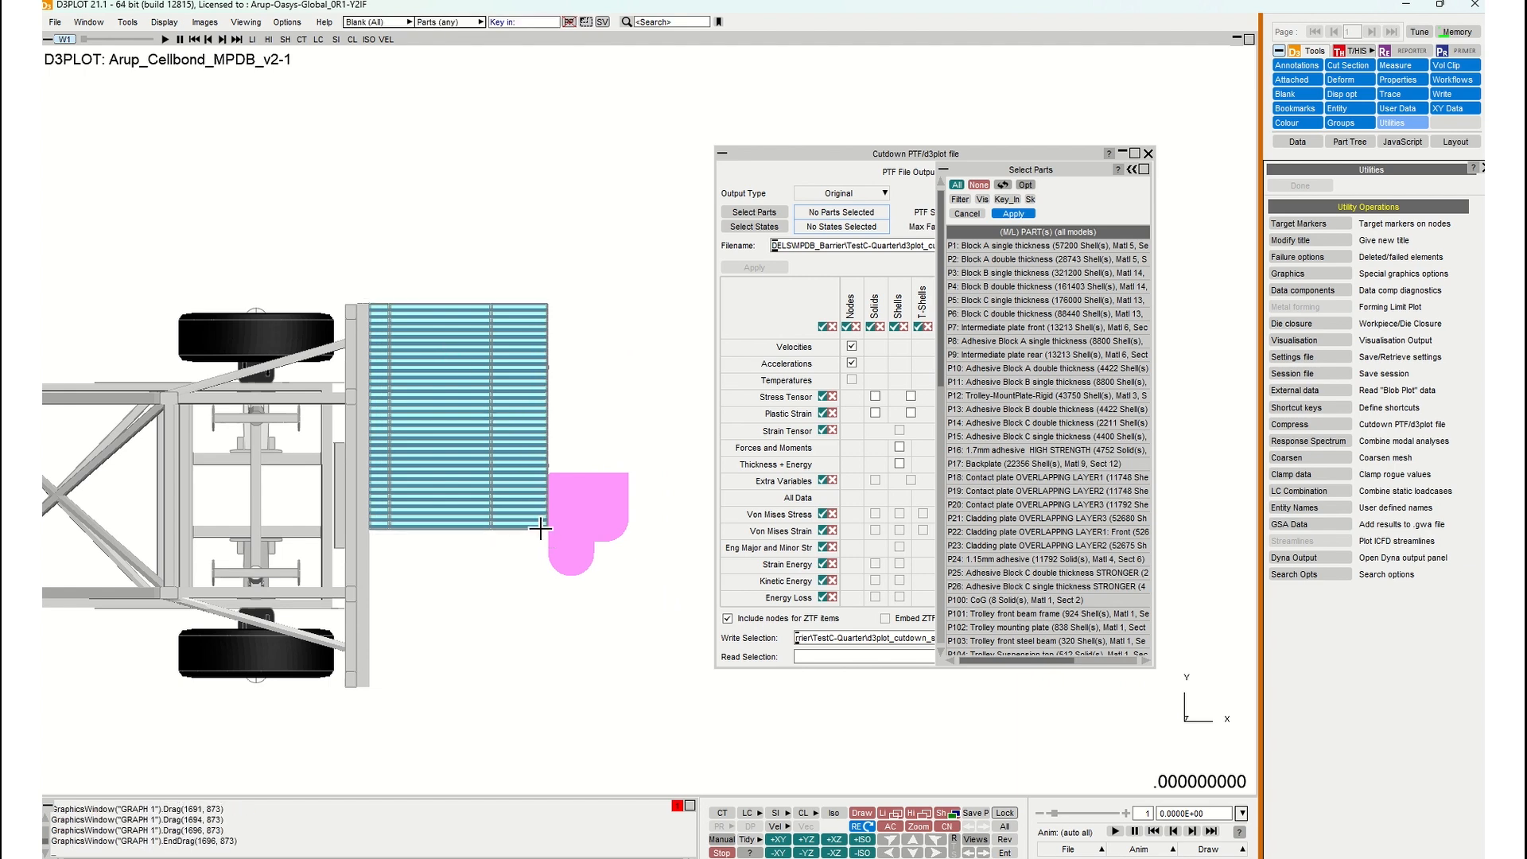
click(1007, 213)
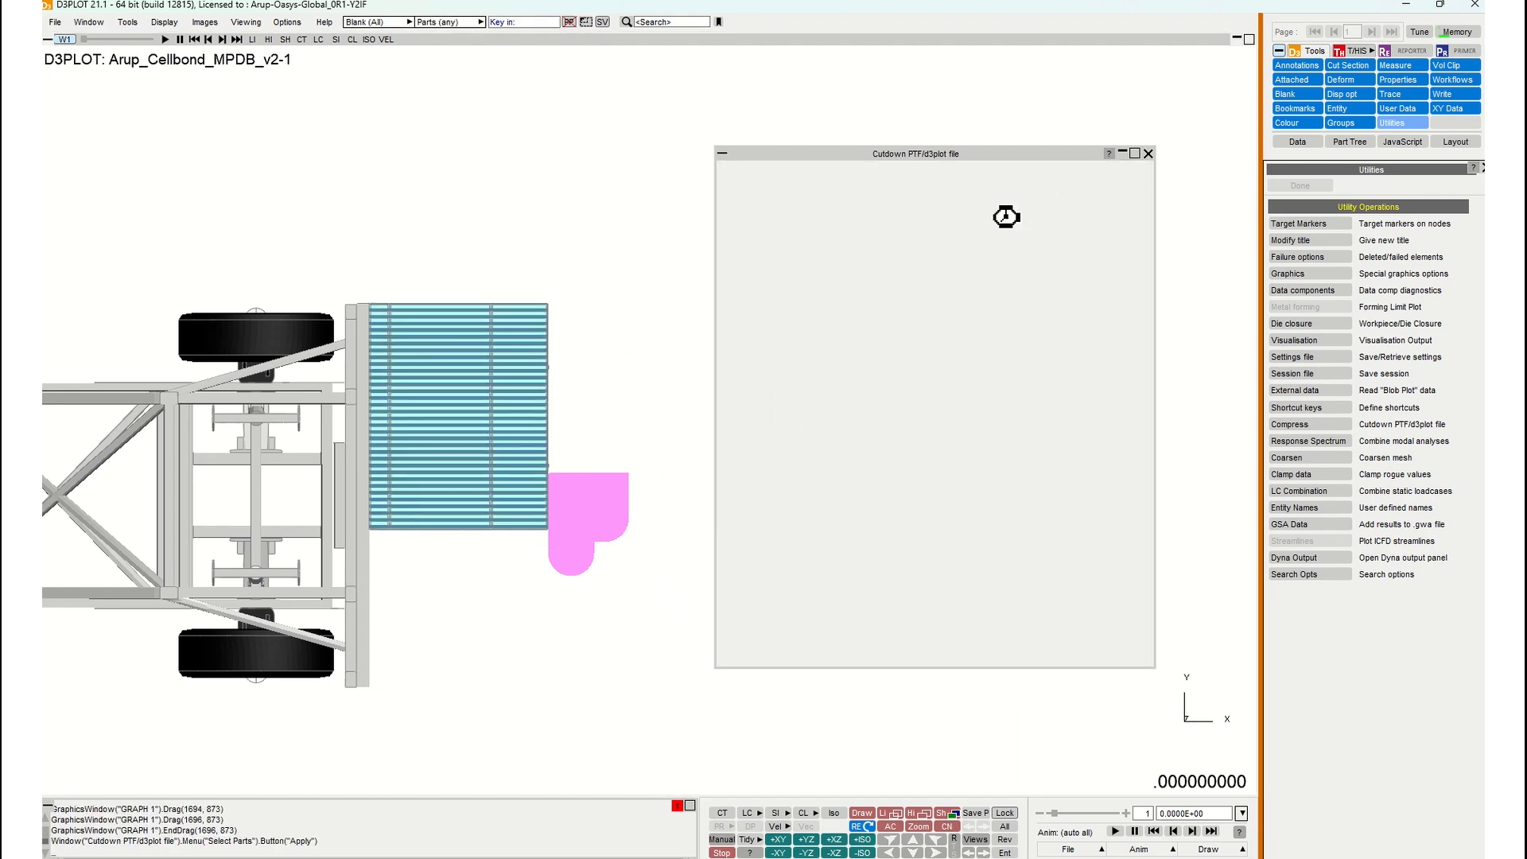
Select states 7 to 12 for the cutdown output and toggle off the nodal accelerations.
click(756, 228)
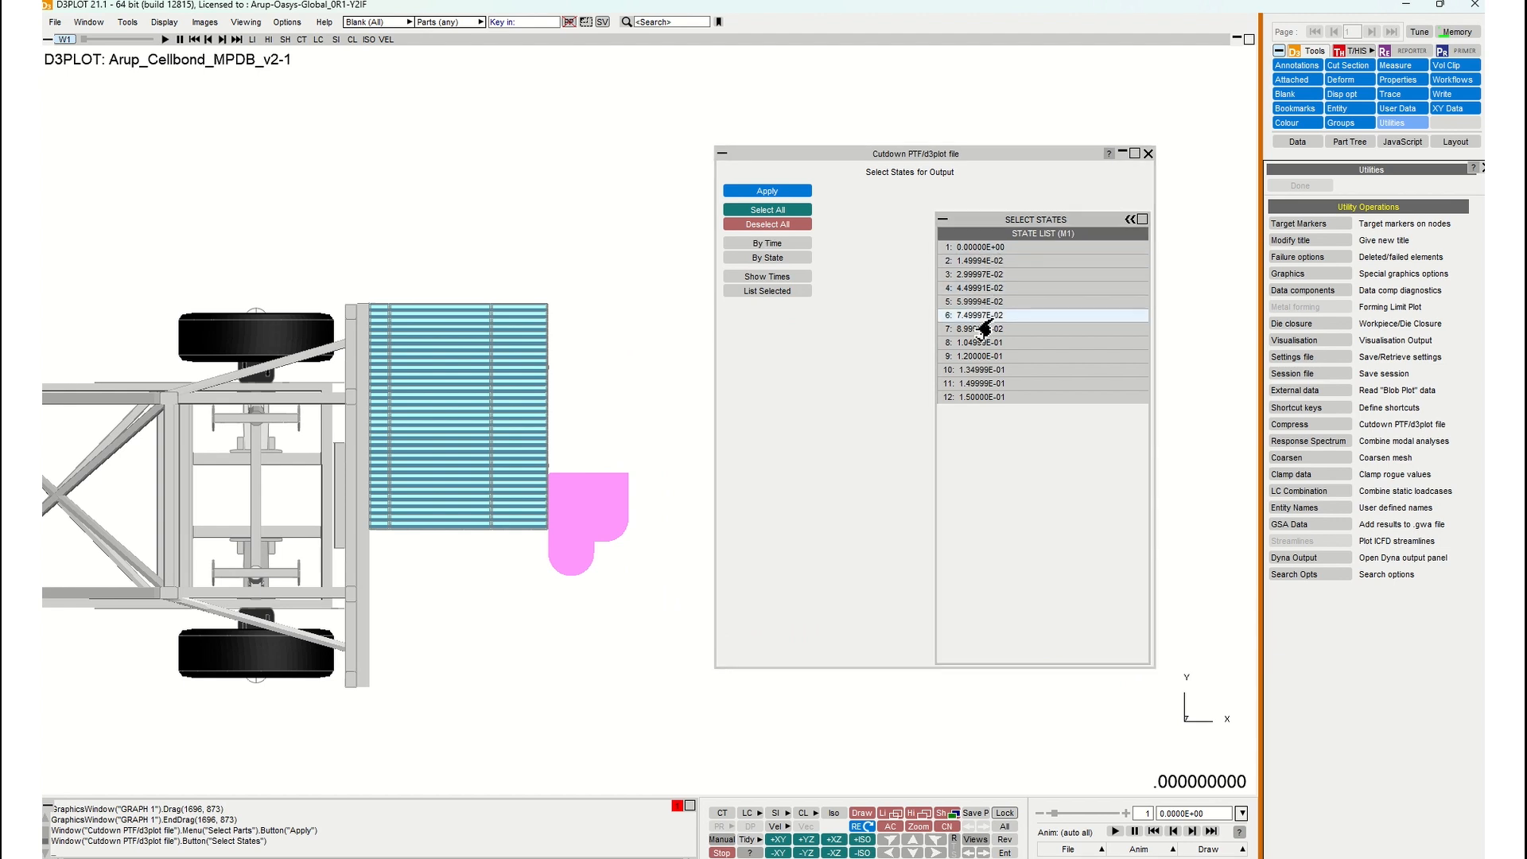
mouse_move(978, 329)
mouse_down()
mouse_move(969, 390)
mouse_move(980, 330)
mouse_up()
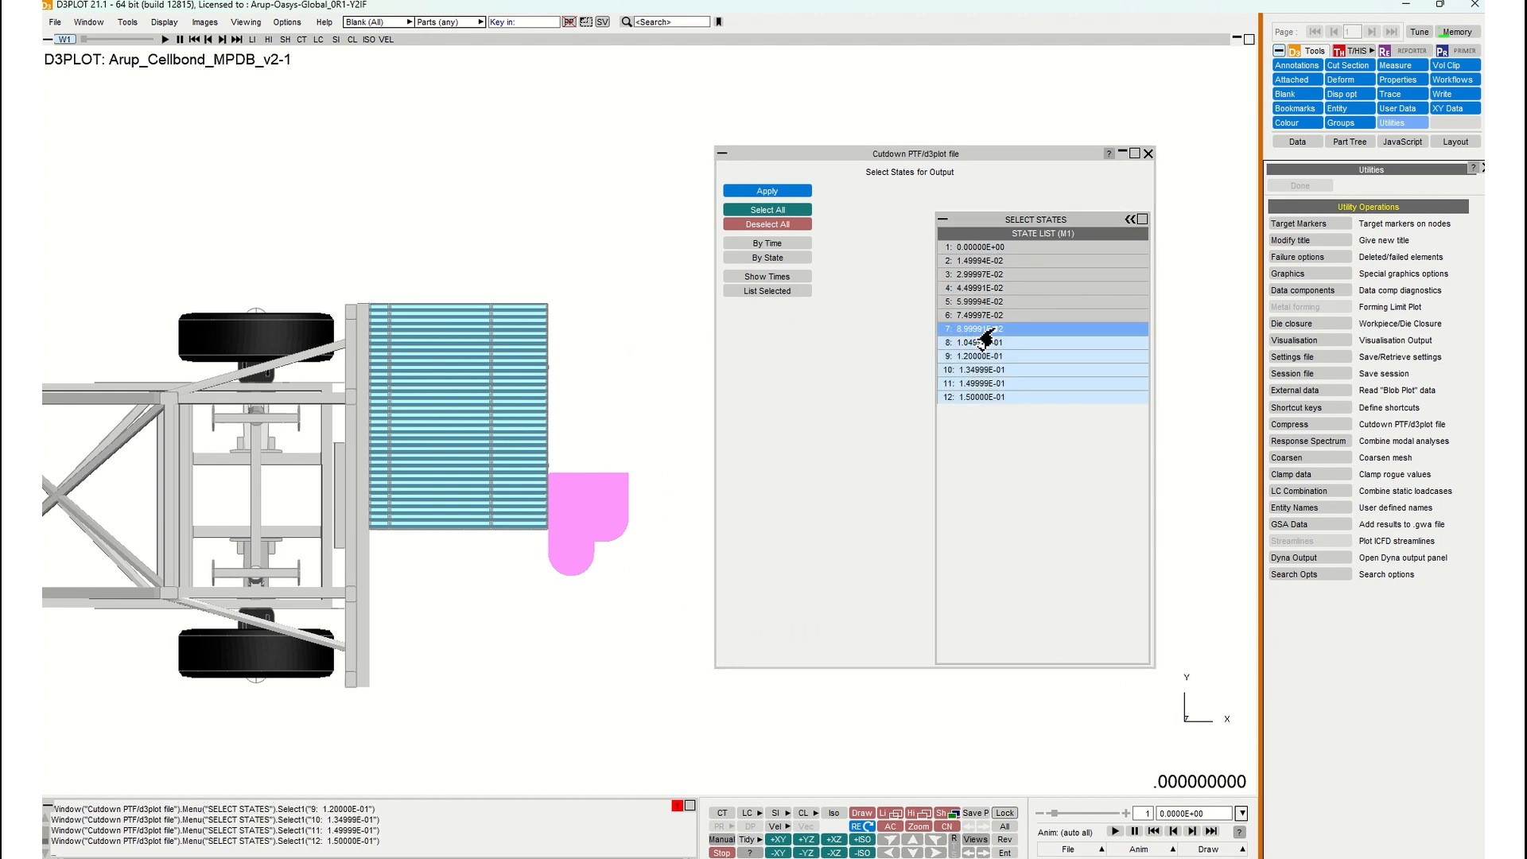
click(776, 191)
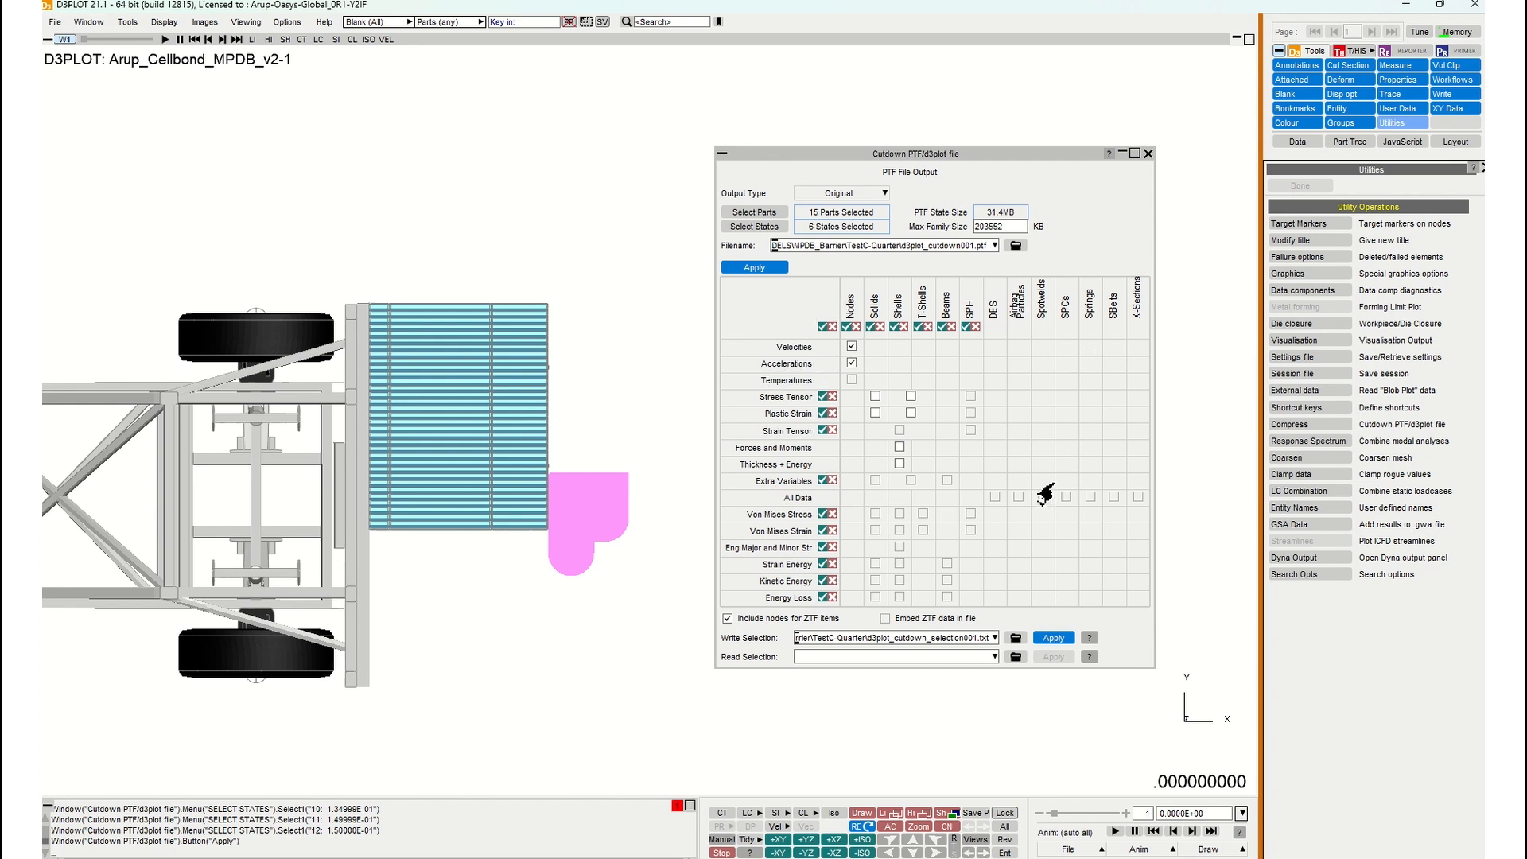
click(852, 363)
scroll(380, 434, up, 2)
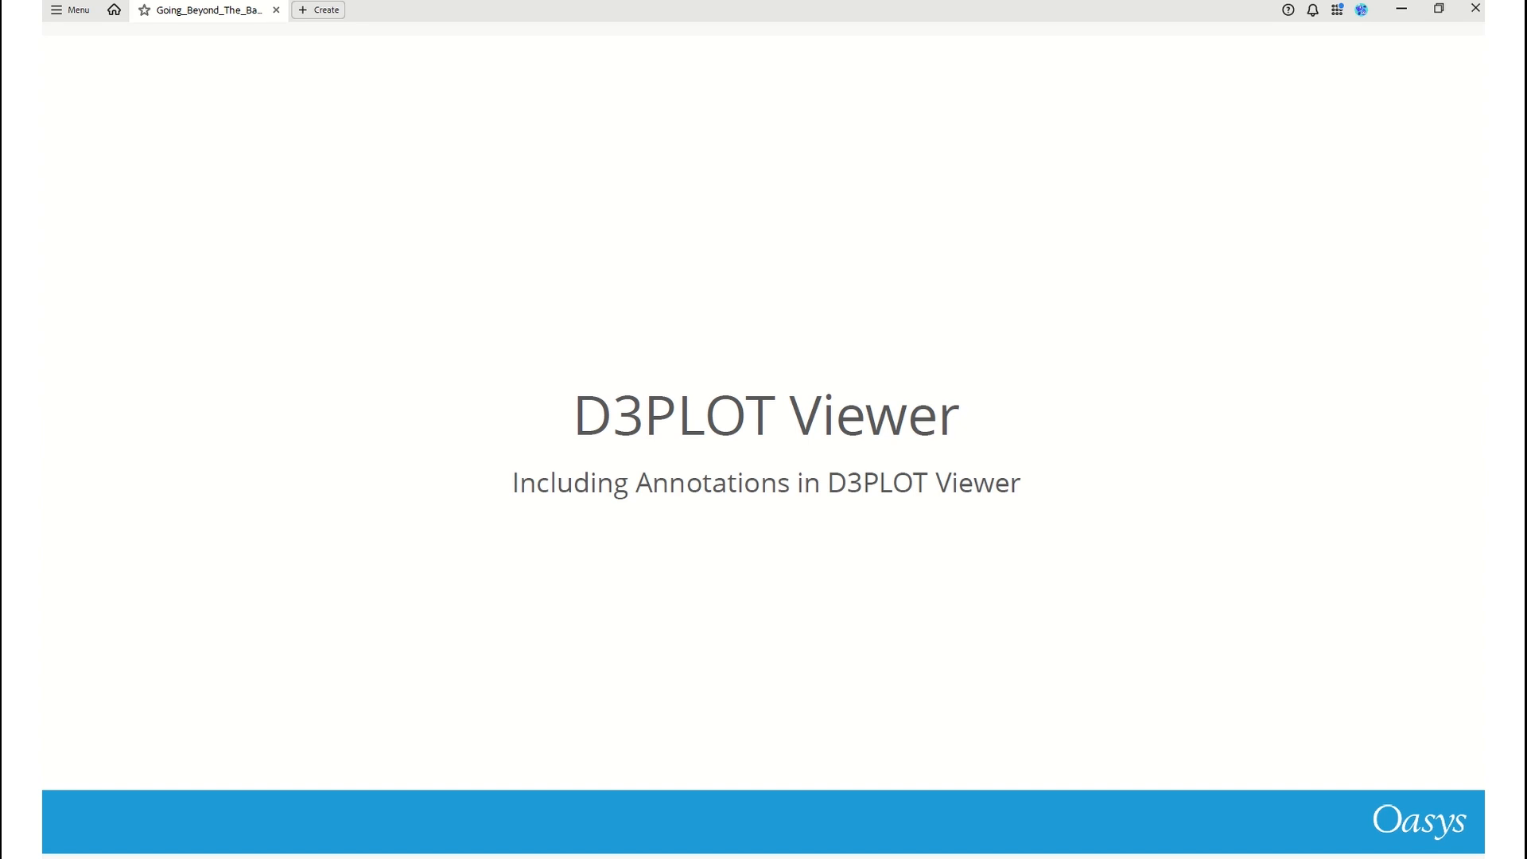
Return to D3PLOT, show the annotations as a text list and open their D3PLOT Viewer export settings.
click(542, 539)
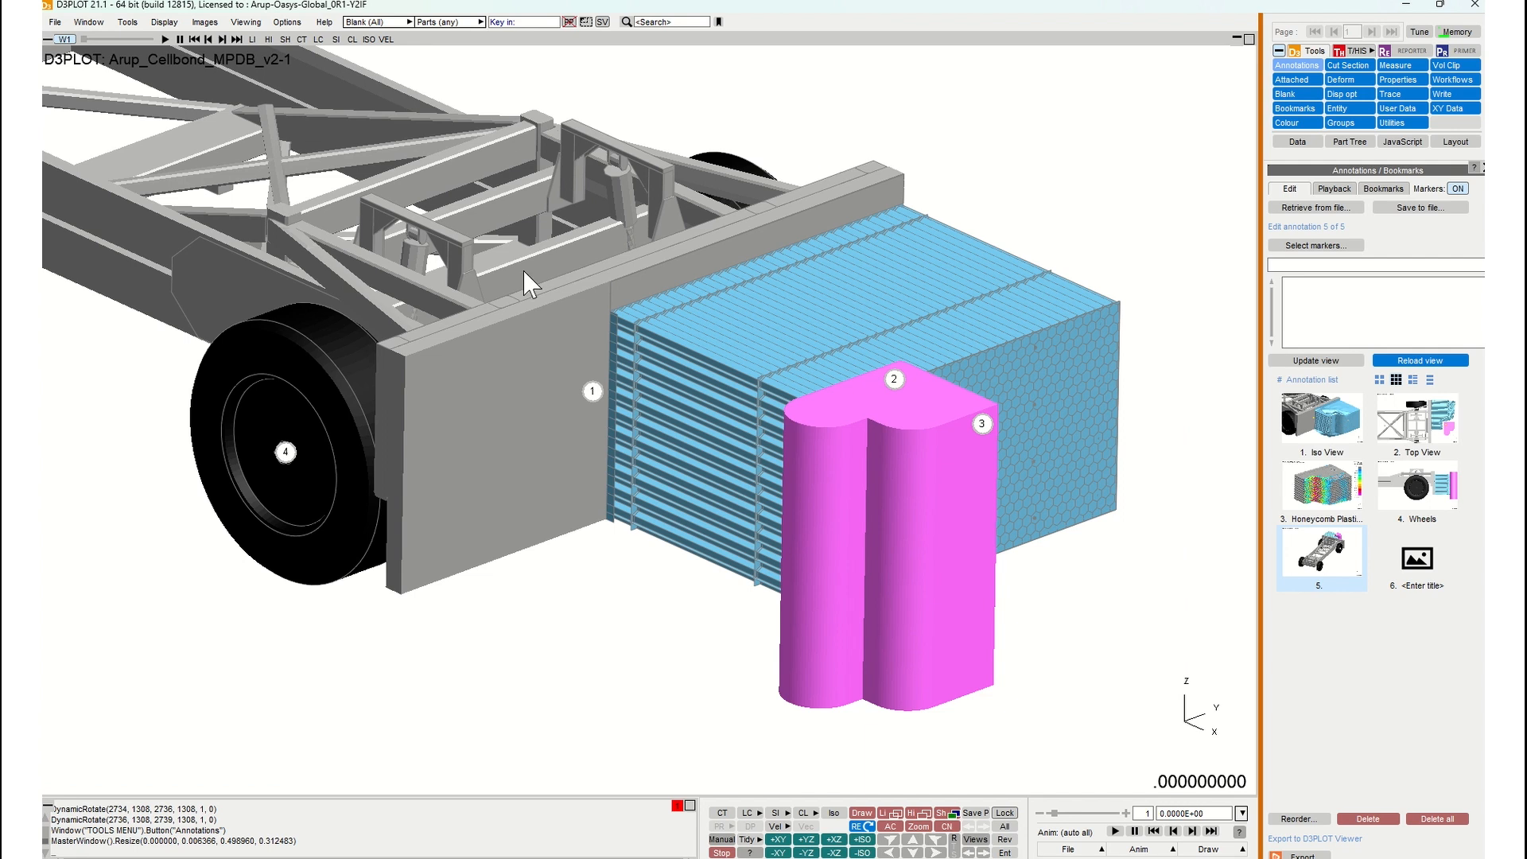
click(205, 22)
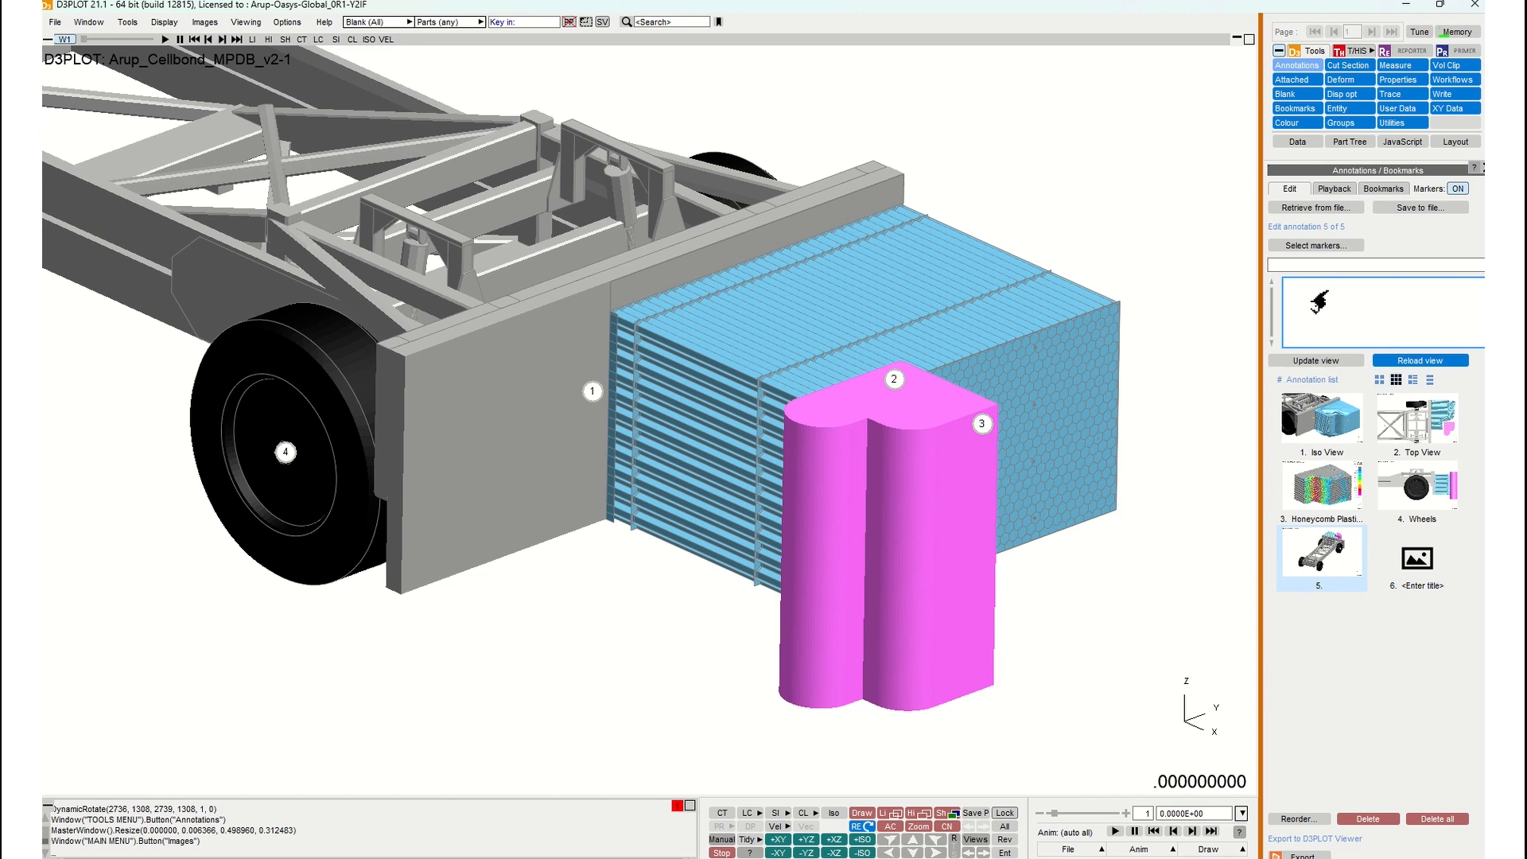
click(1429, 379)
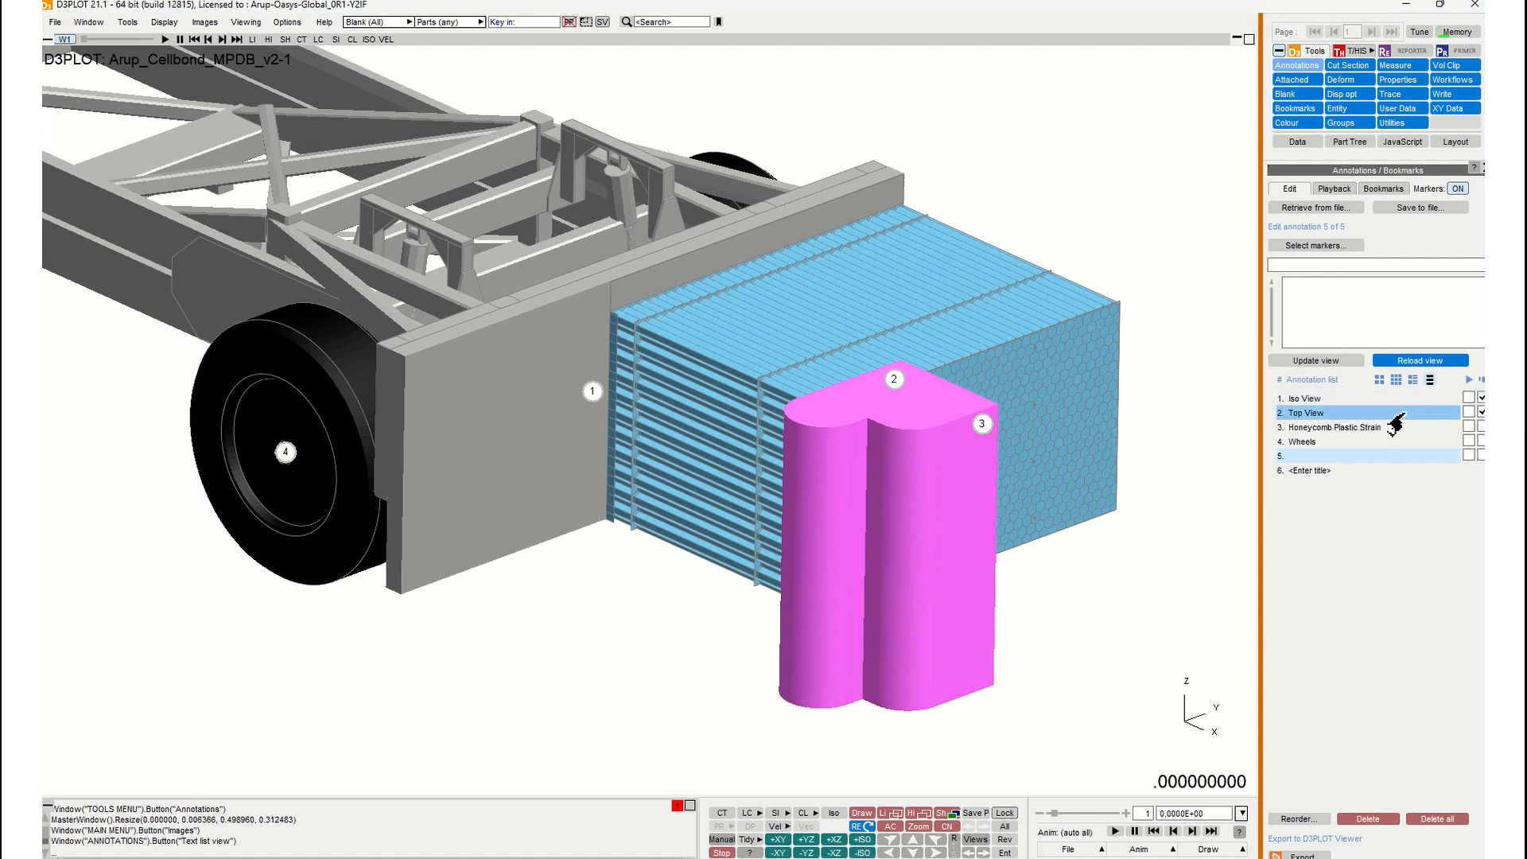
click(1479, 411)
click(1313, 855)
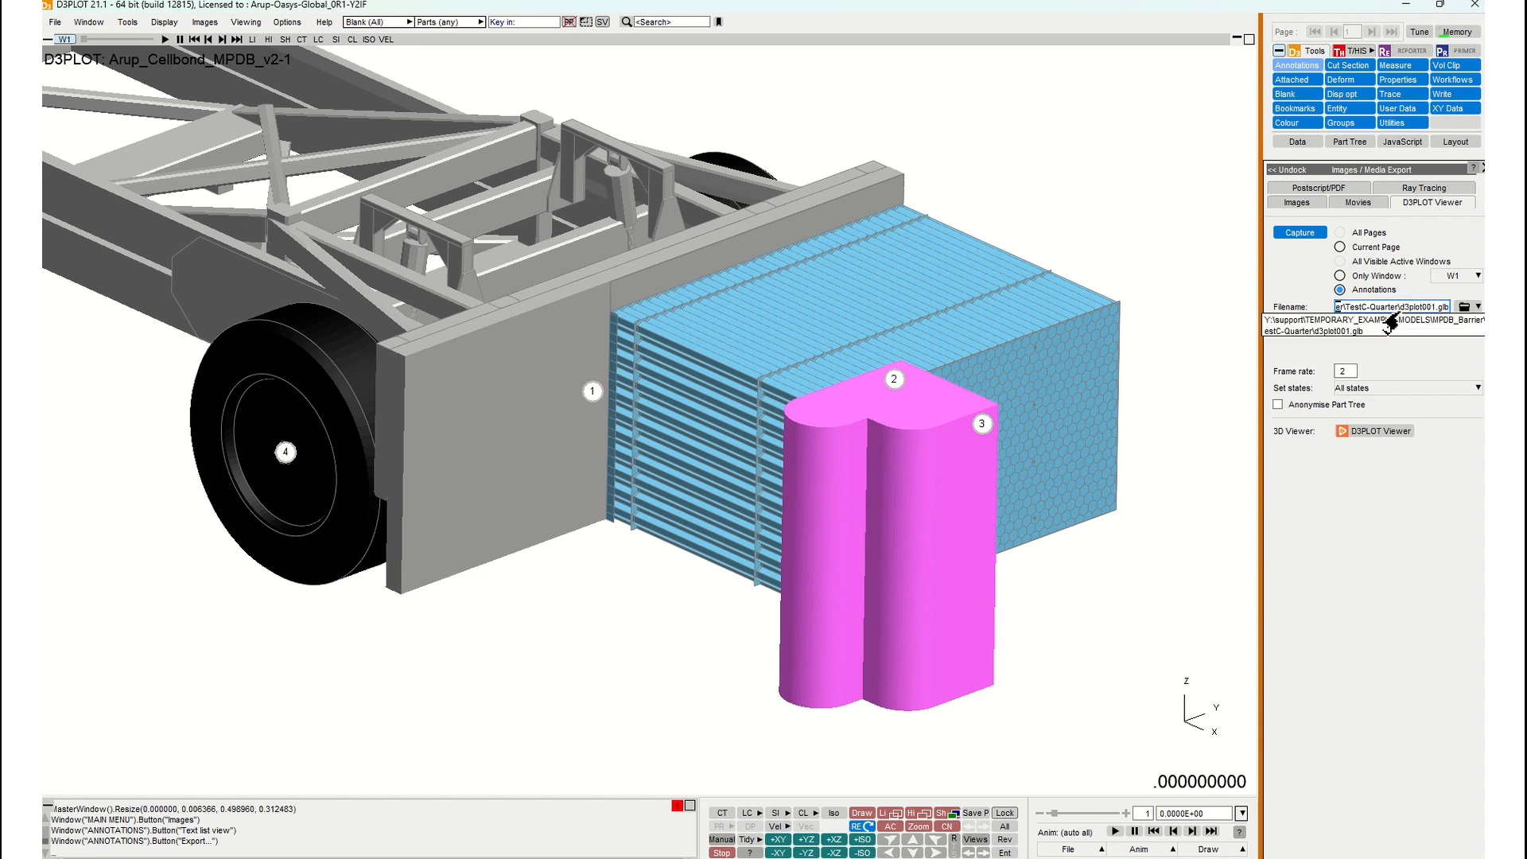
Switch to the web-based D3PLOT Viewer and examine the annotated barrier model from different angles.
click(1366, 436)
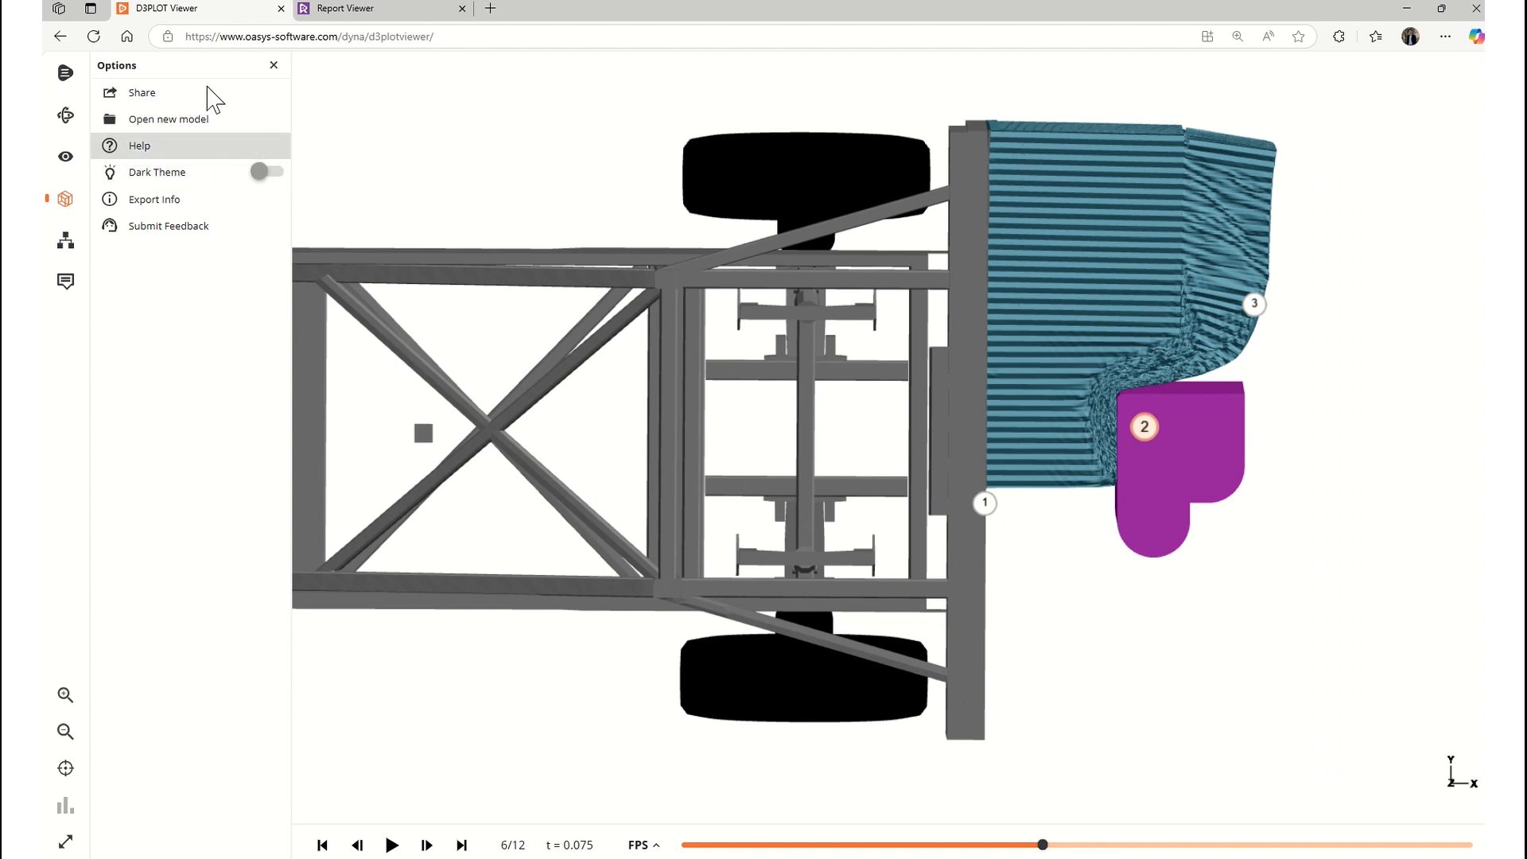
drag(763, 328, 678, 380)
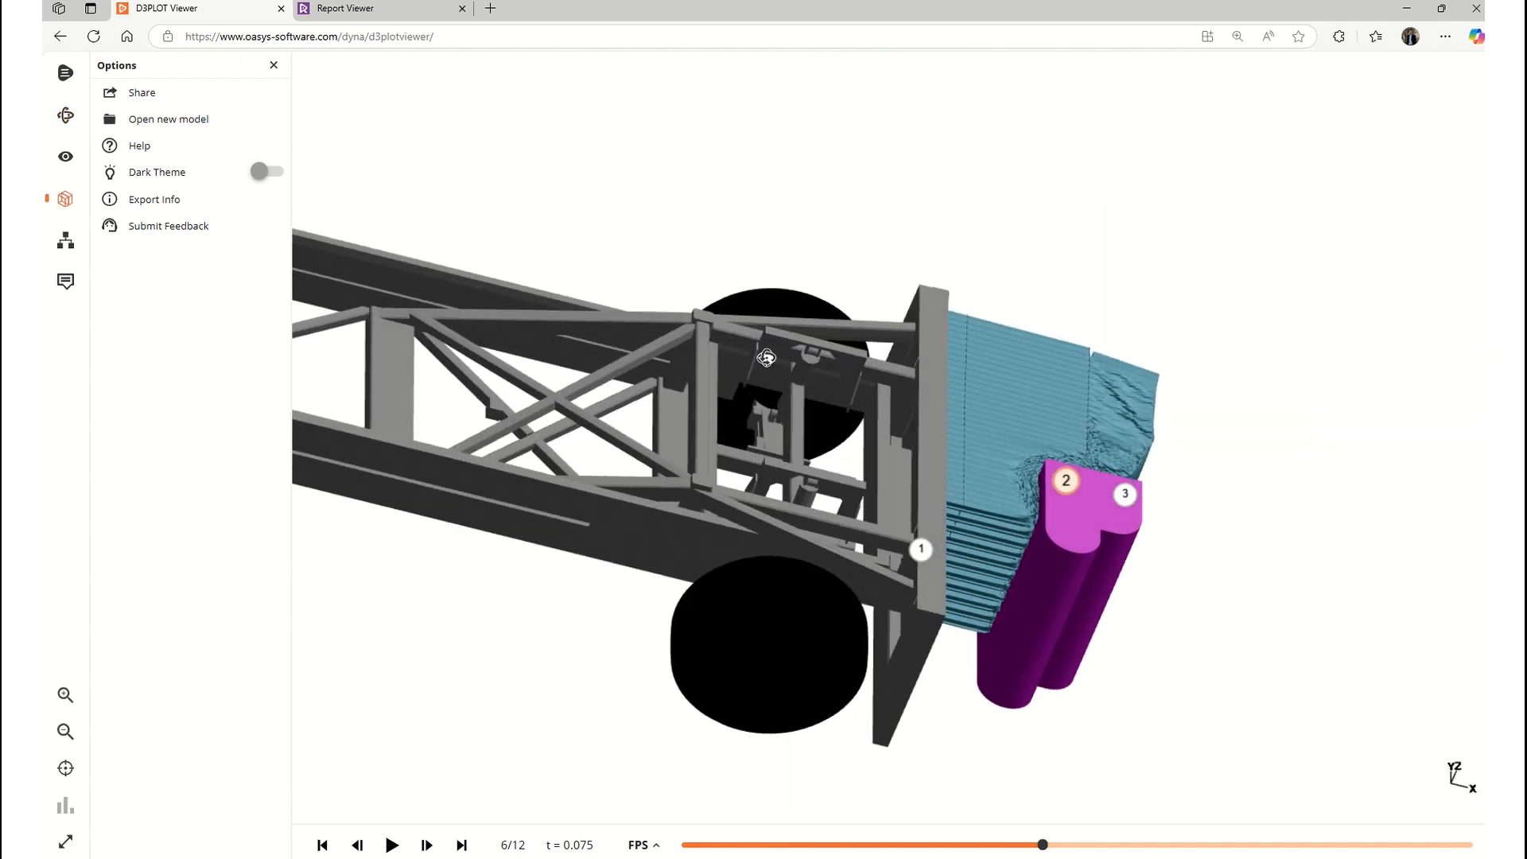
click(65, 198)
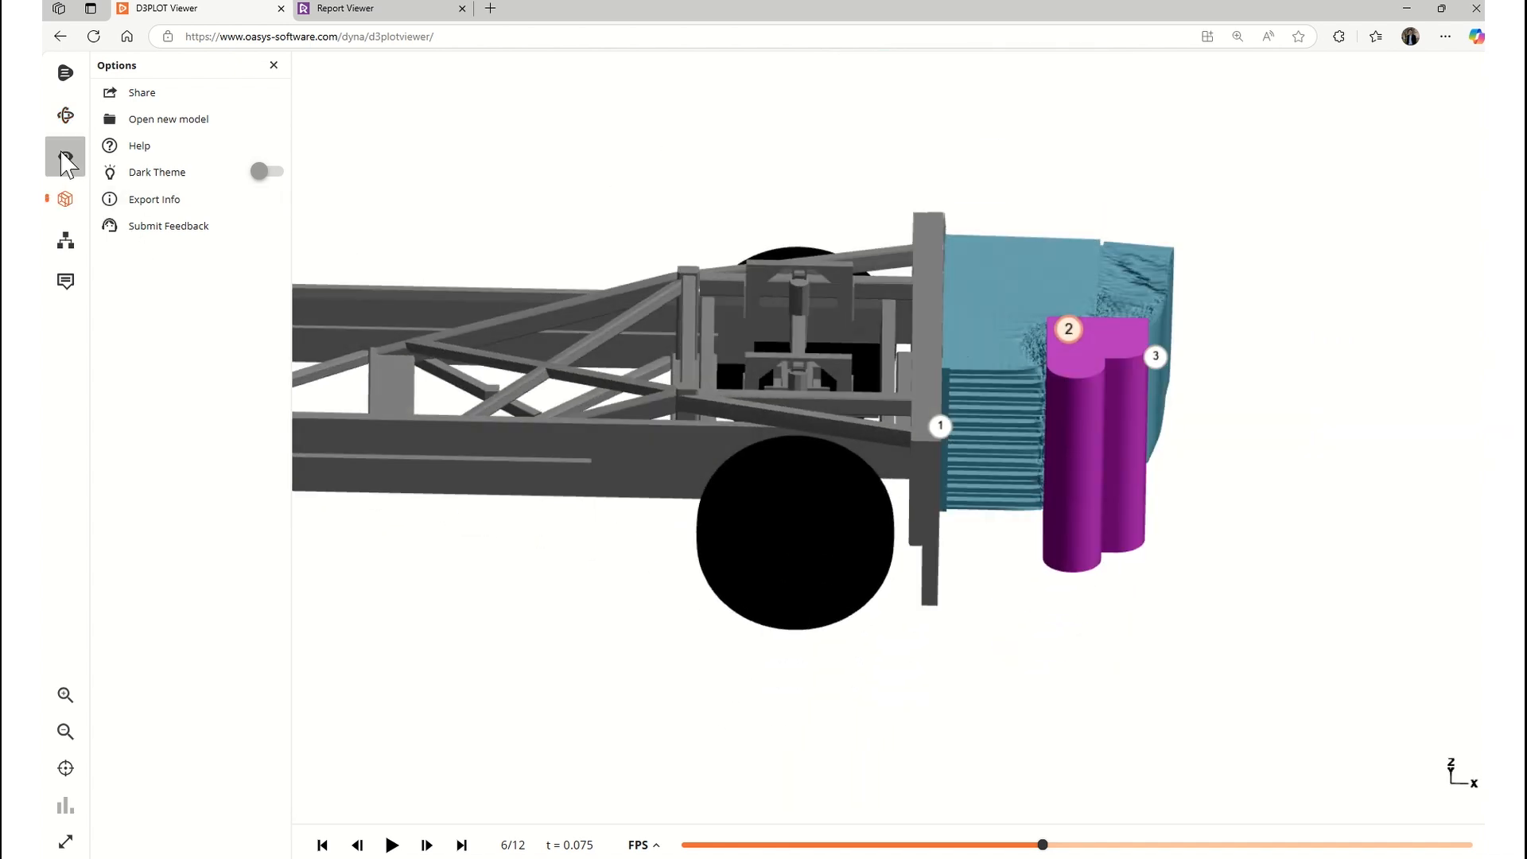
Blank several parts of the trolley frame and unblank everything again.
click(67, 163)
click(557, 368)
drag(728, 423, 742, 460)
right_drag(740, 455, 932, 407)
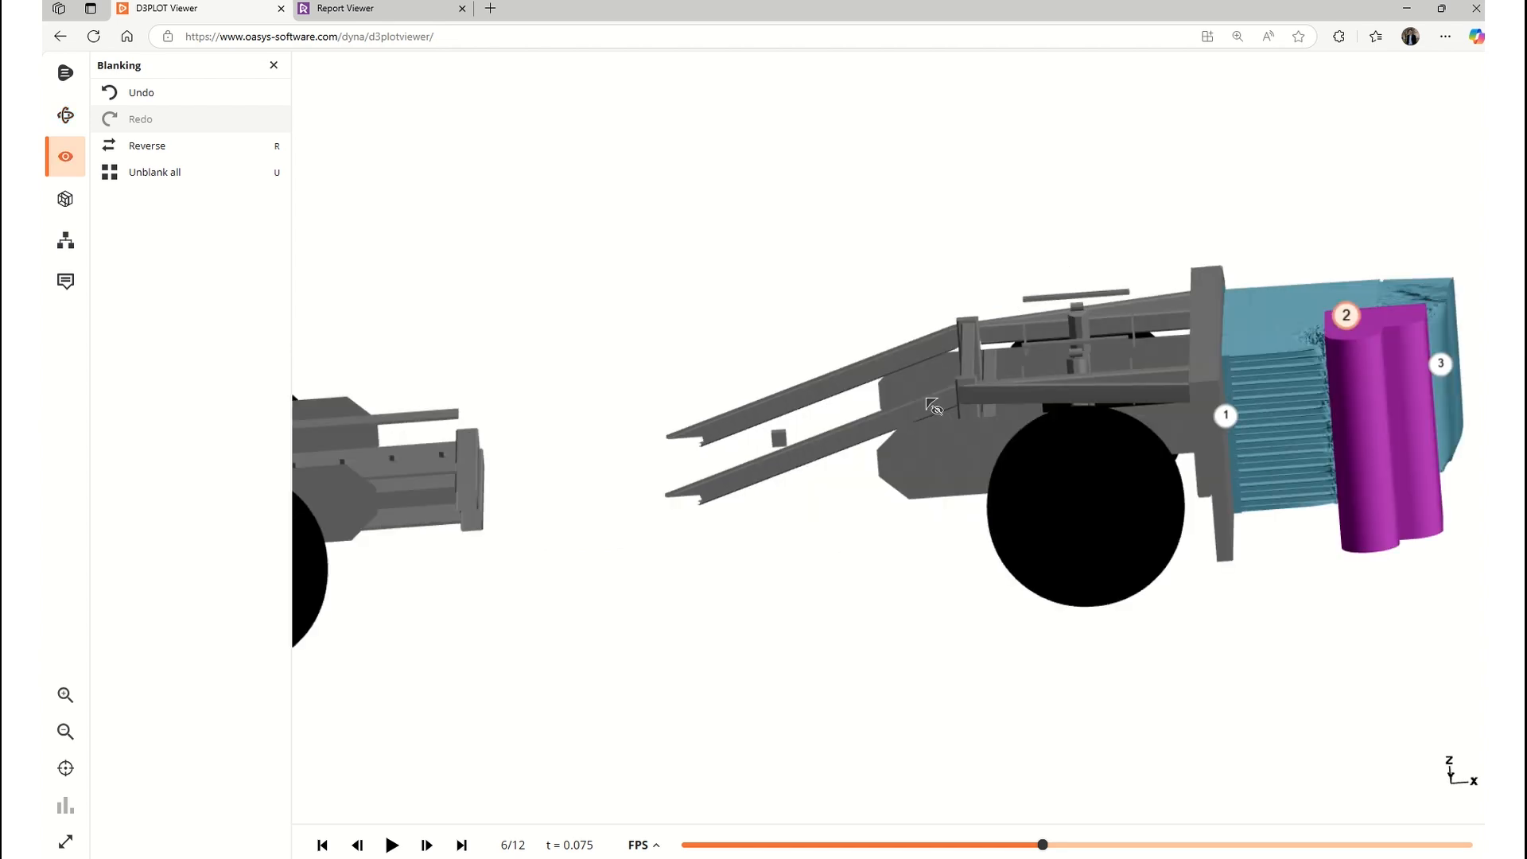
scroll(932, 407, down, 2)
click(886, 392)
key(u)
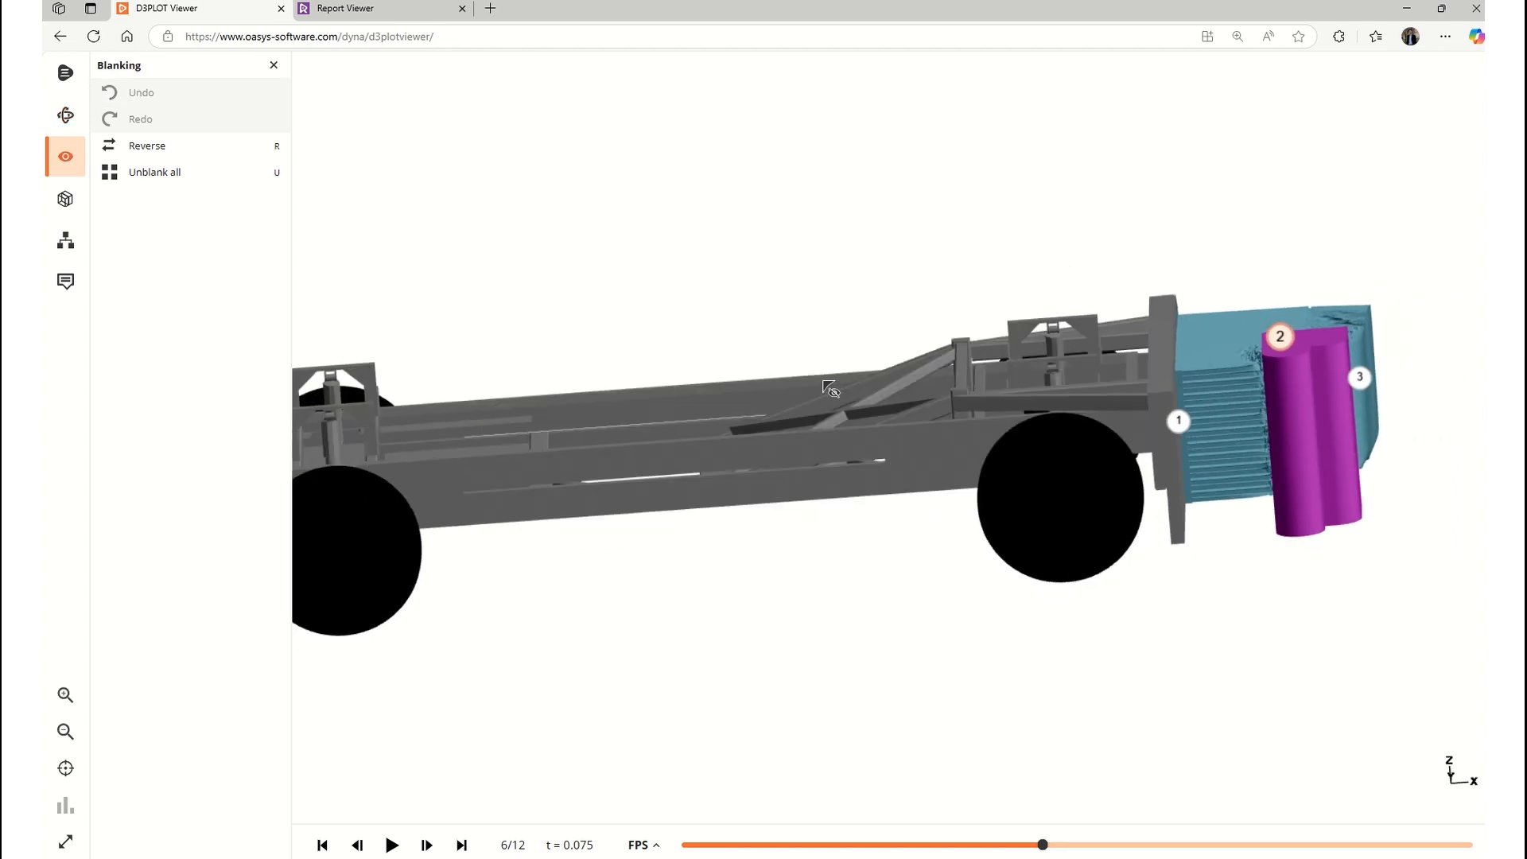
View the cut section options and step through the Iso View, Top View and Honeycomb Plastic Strain annotations, returning to Iso View.
click(67, 203)
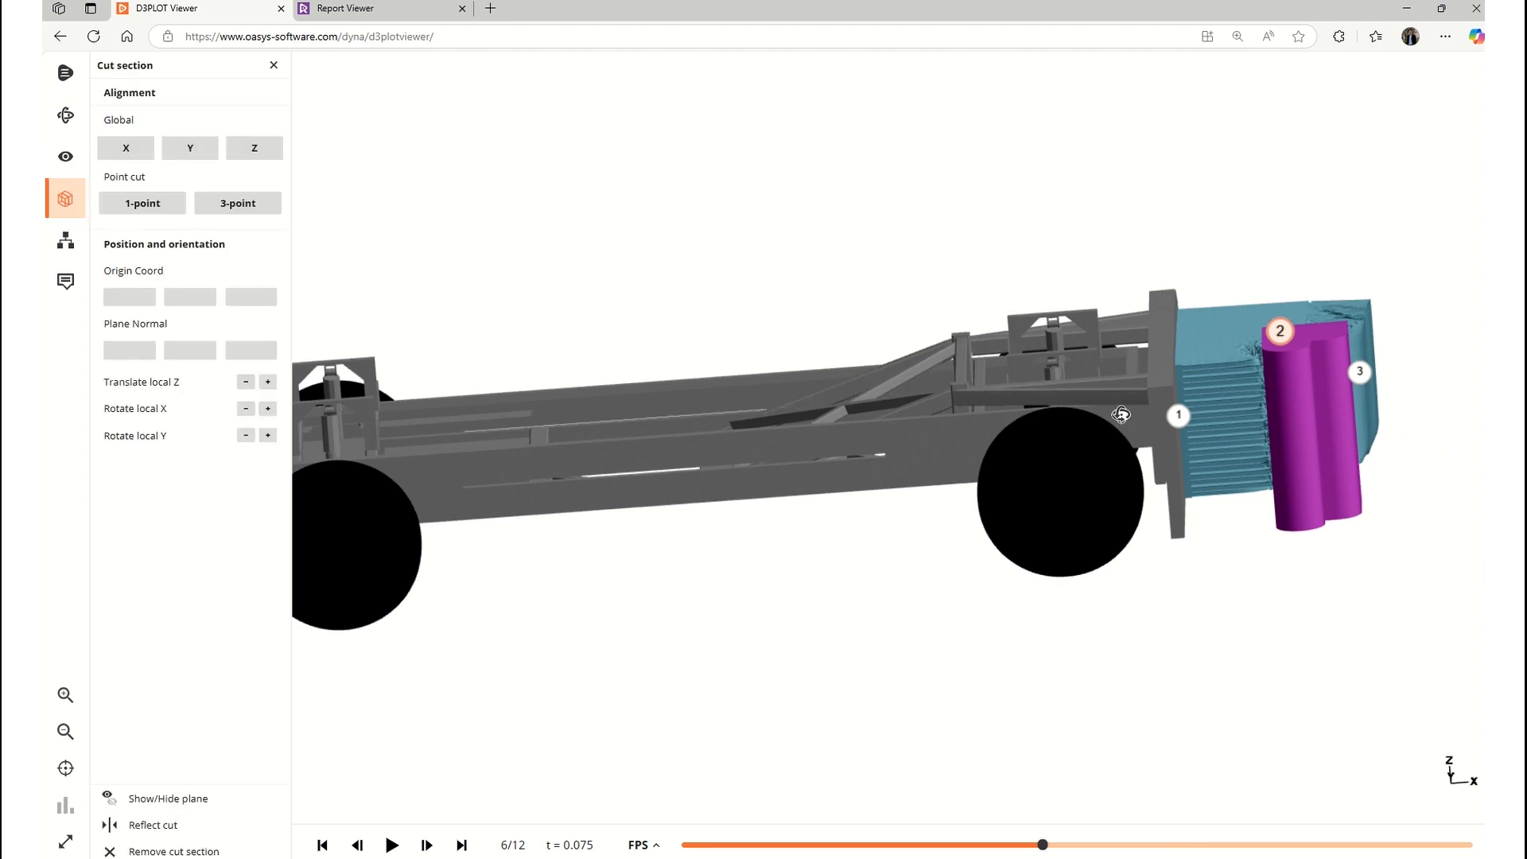
click(66, 277)
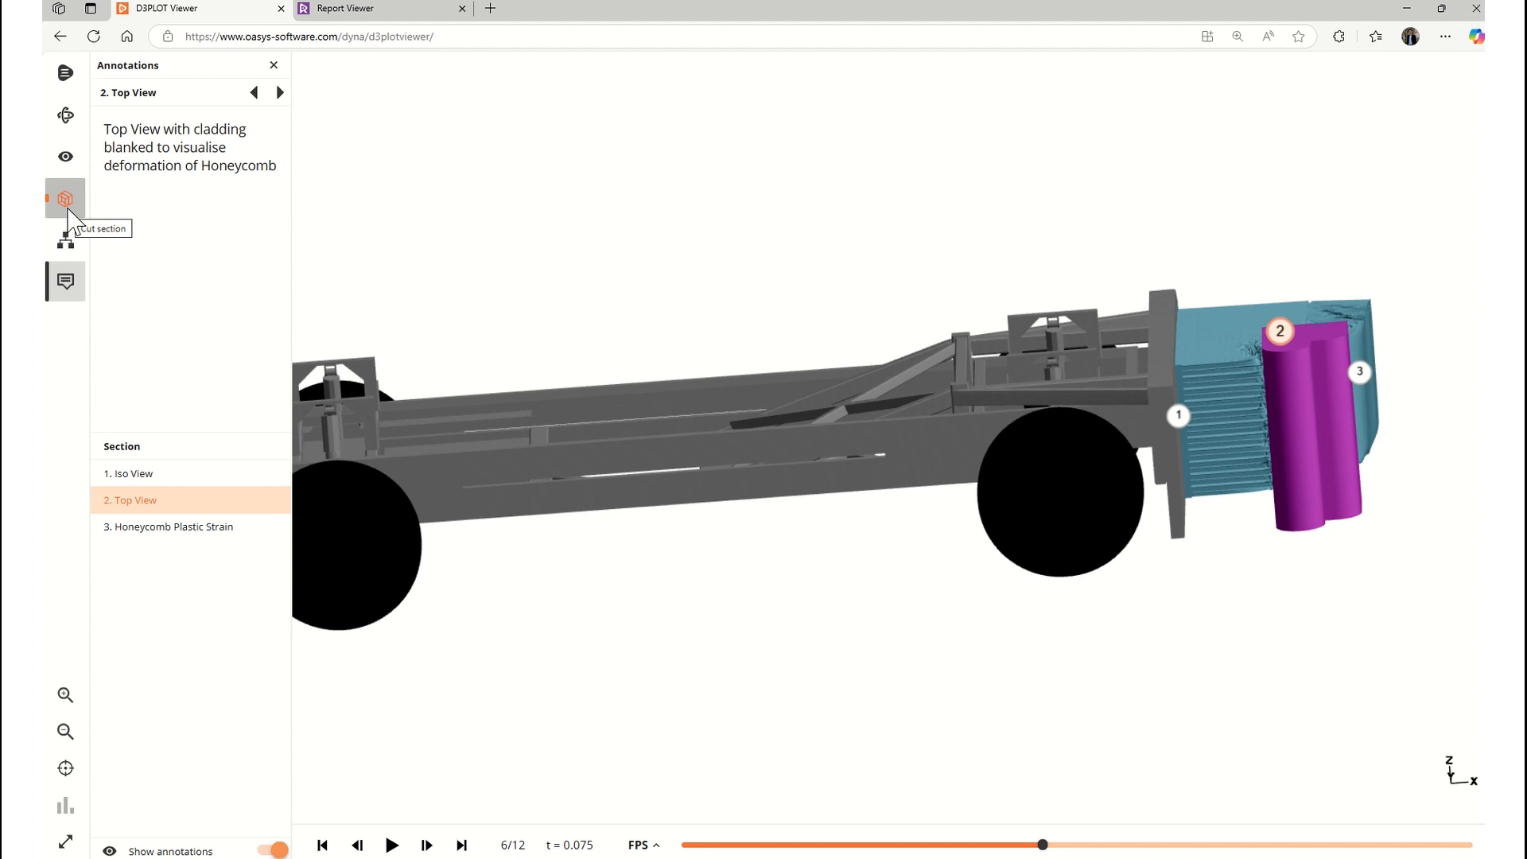
click(255, 94)
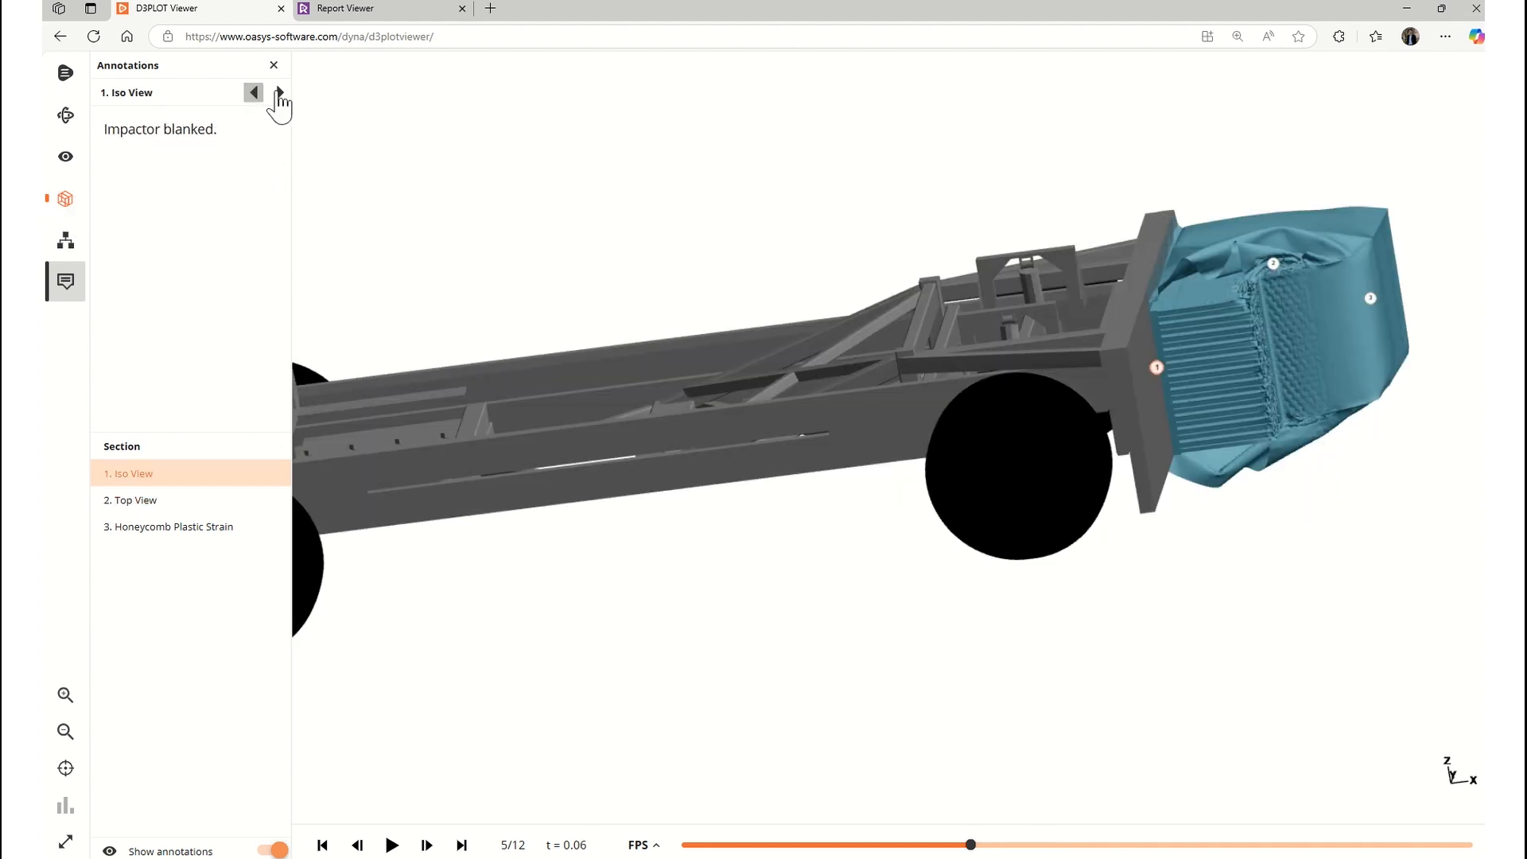
click(280, 93)
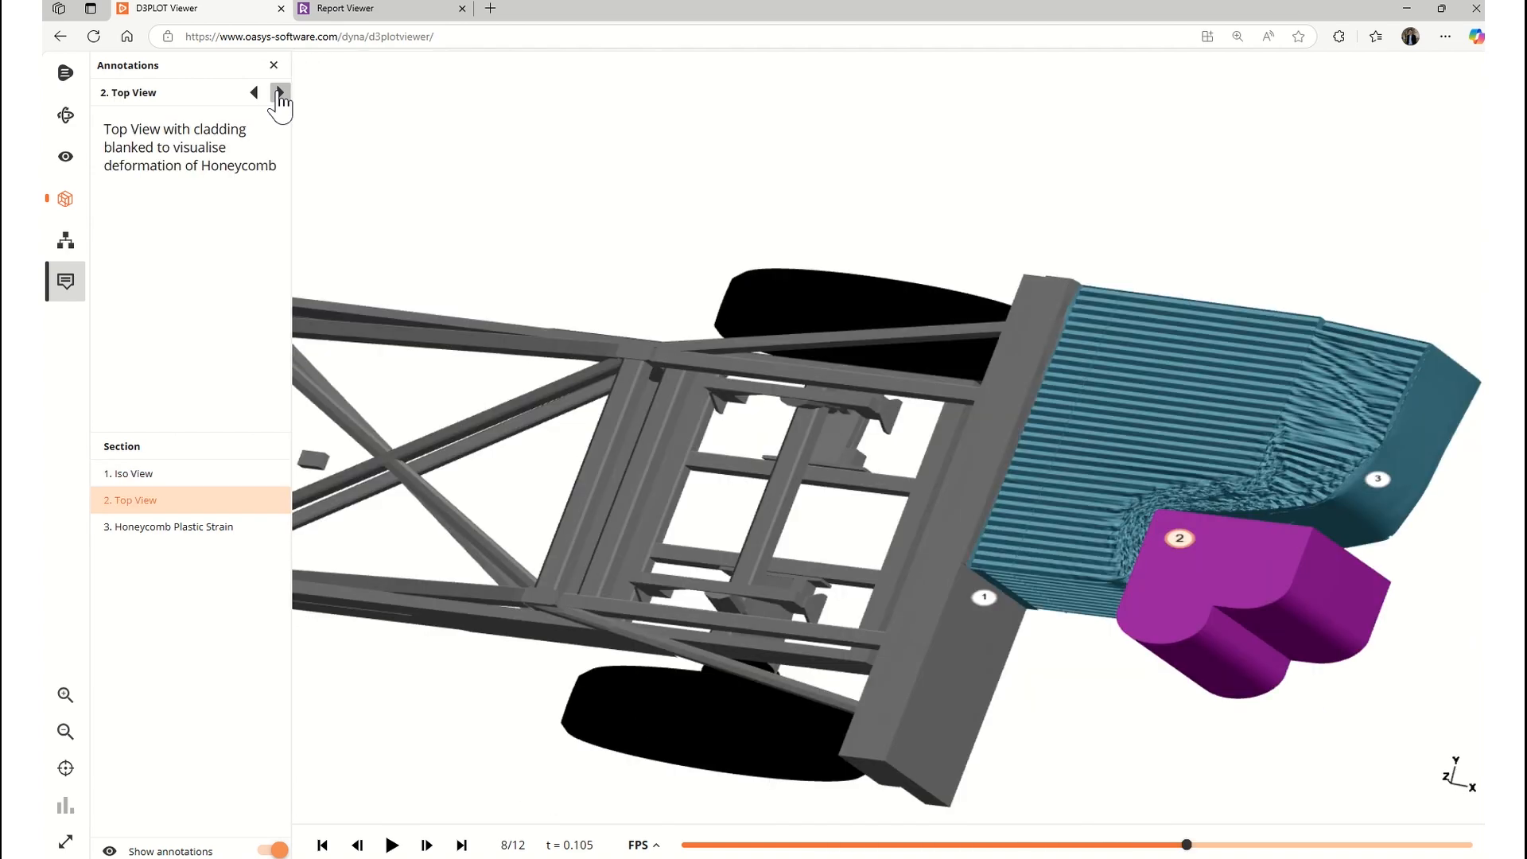
click(280, 93)
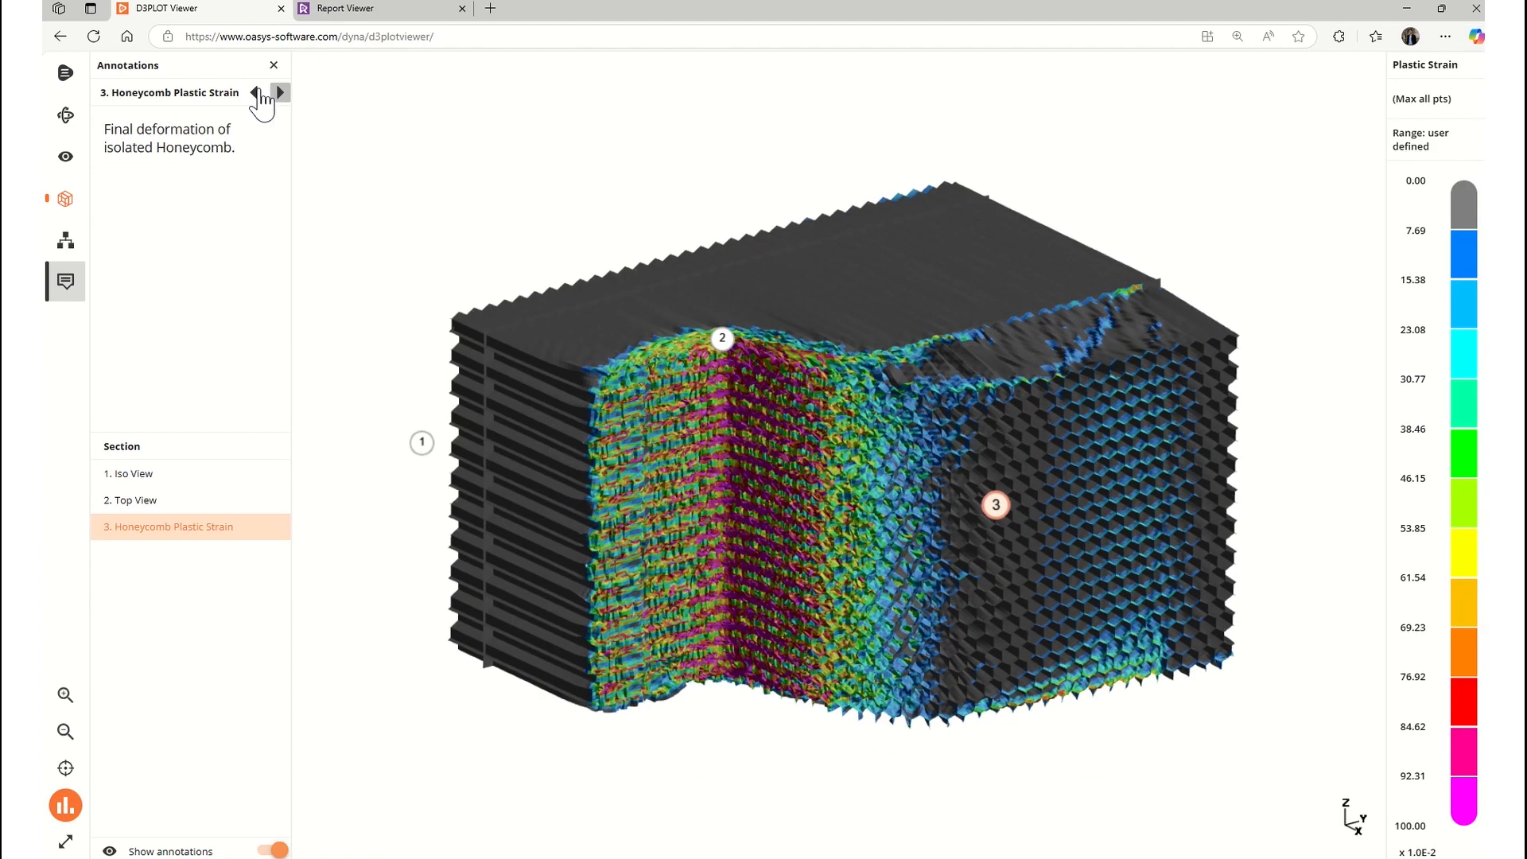
click(255, 93)
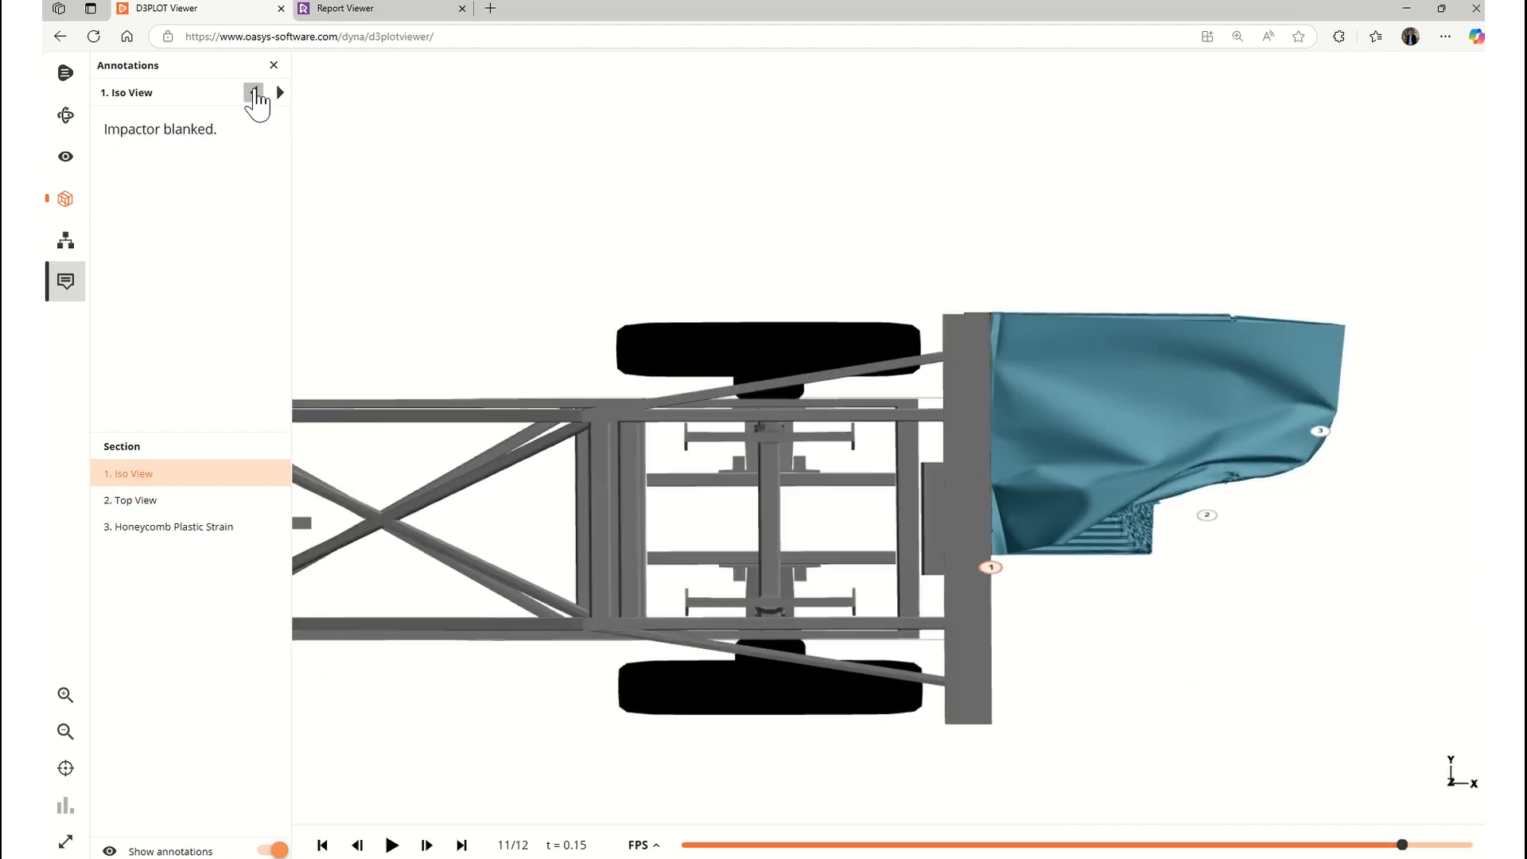
click(254, 93)
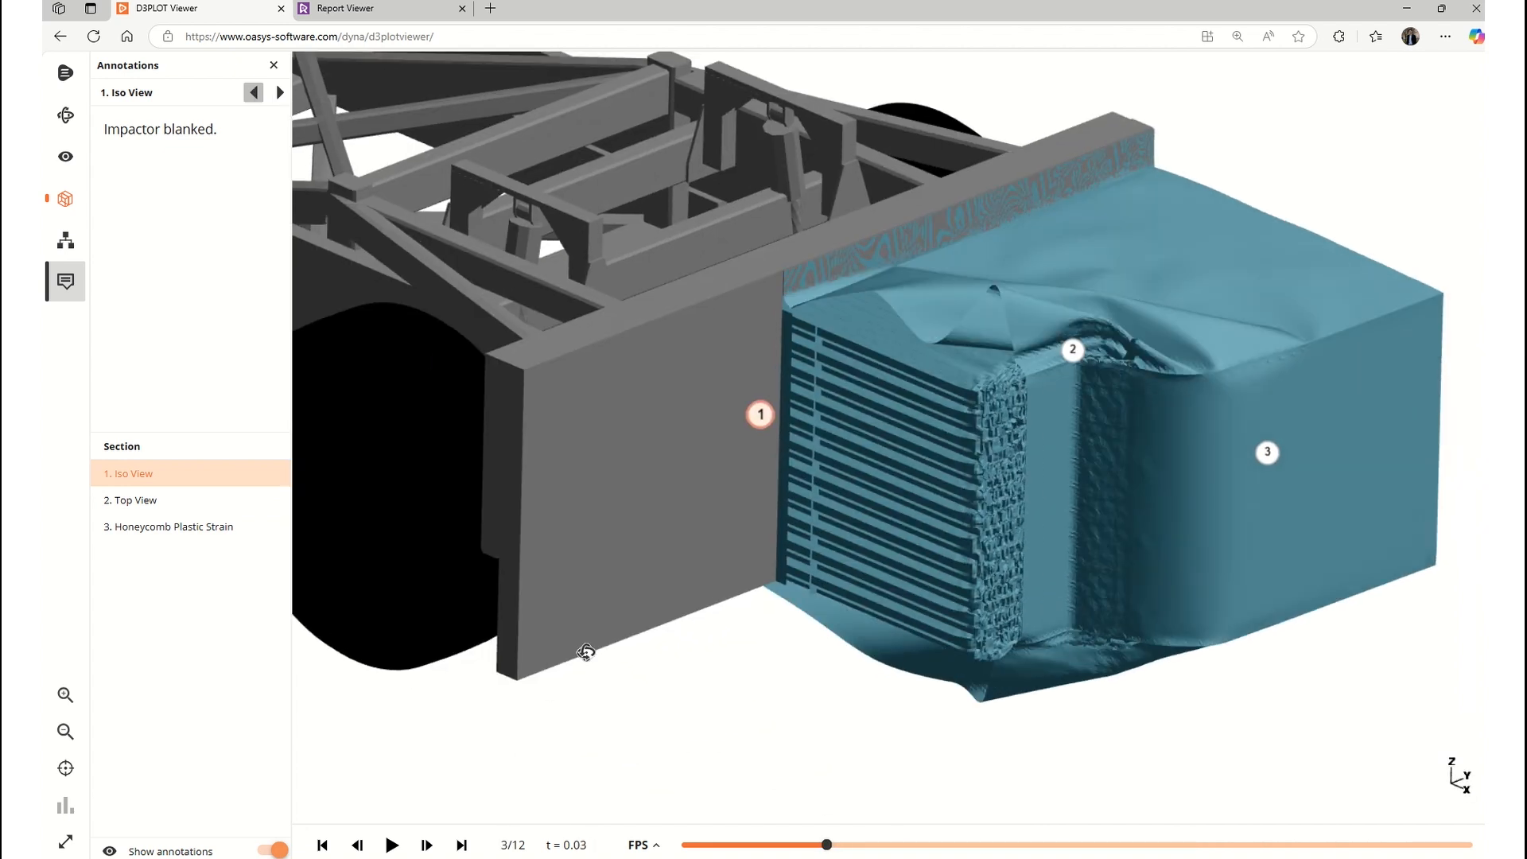
Play the crash animation in the Iso View and Top View annotations, ending on the Honeycomb Plastic Strain annotation.
click(391, 844)
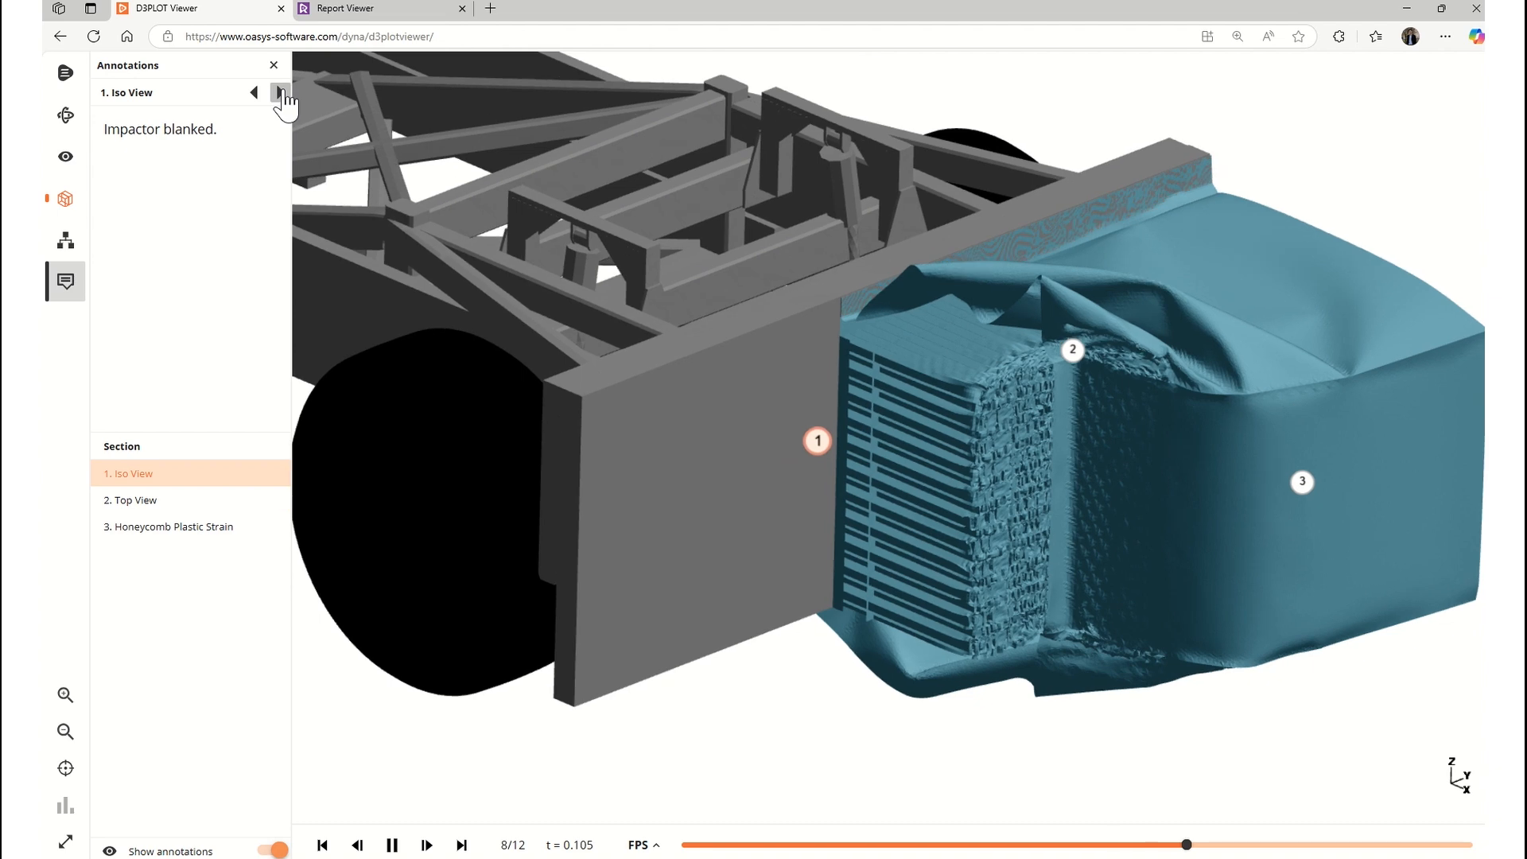
click(281, 93)
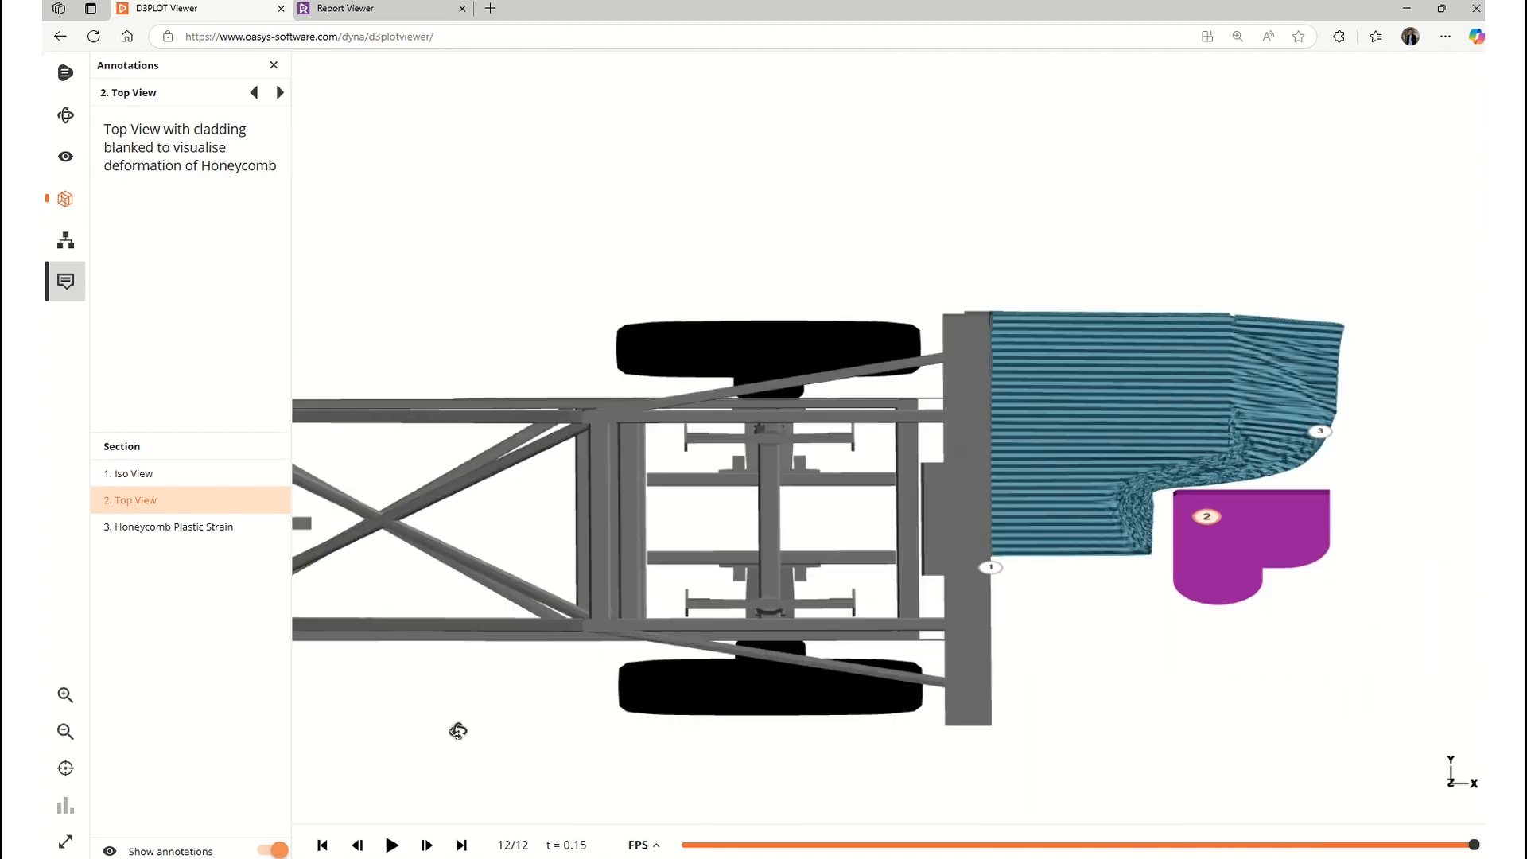
click(392, 845)
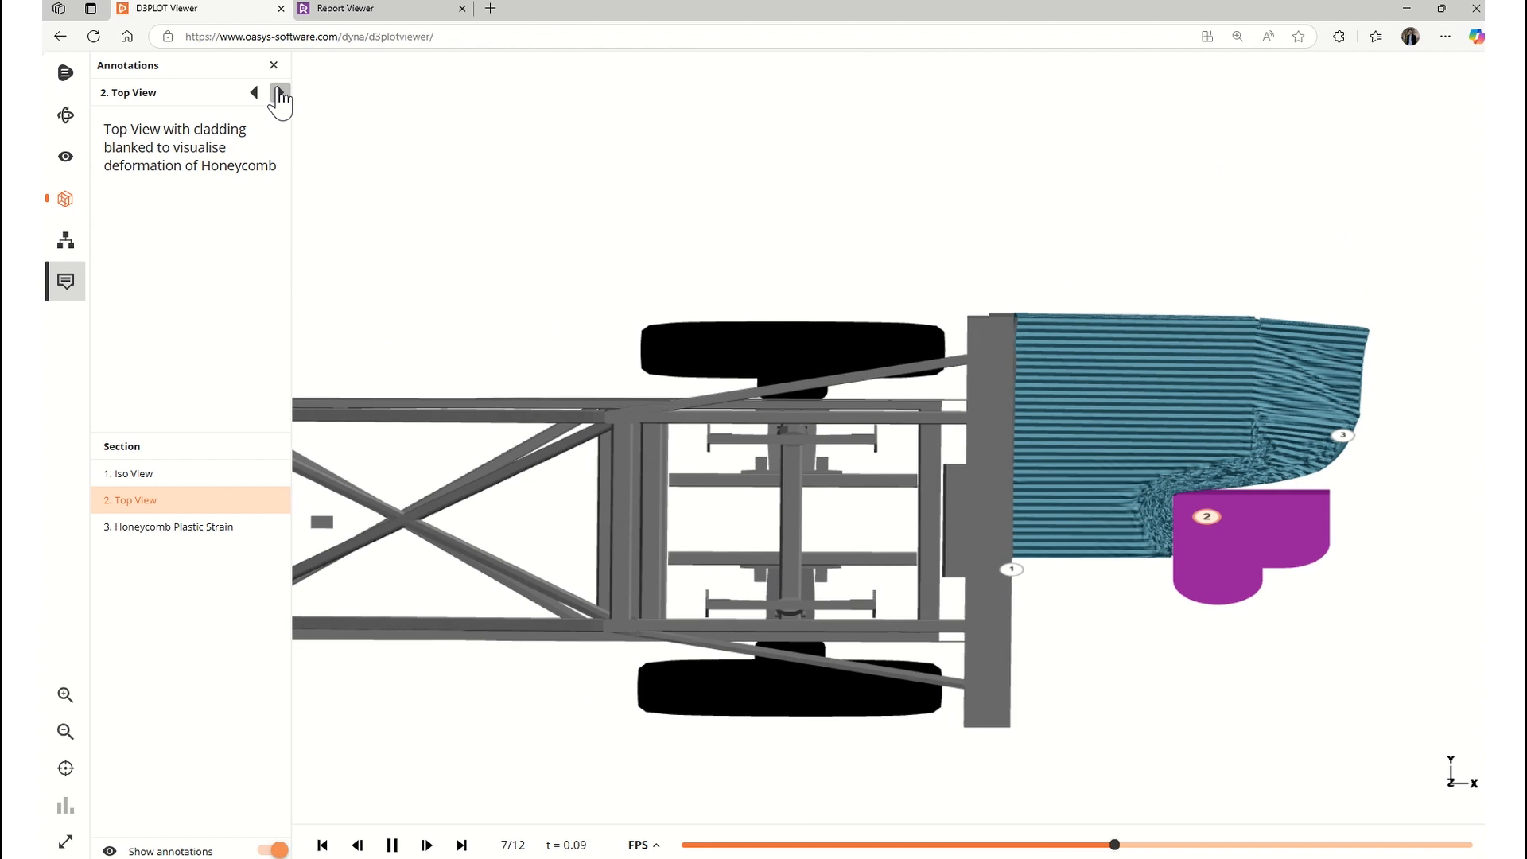
click(280, 92)
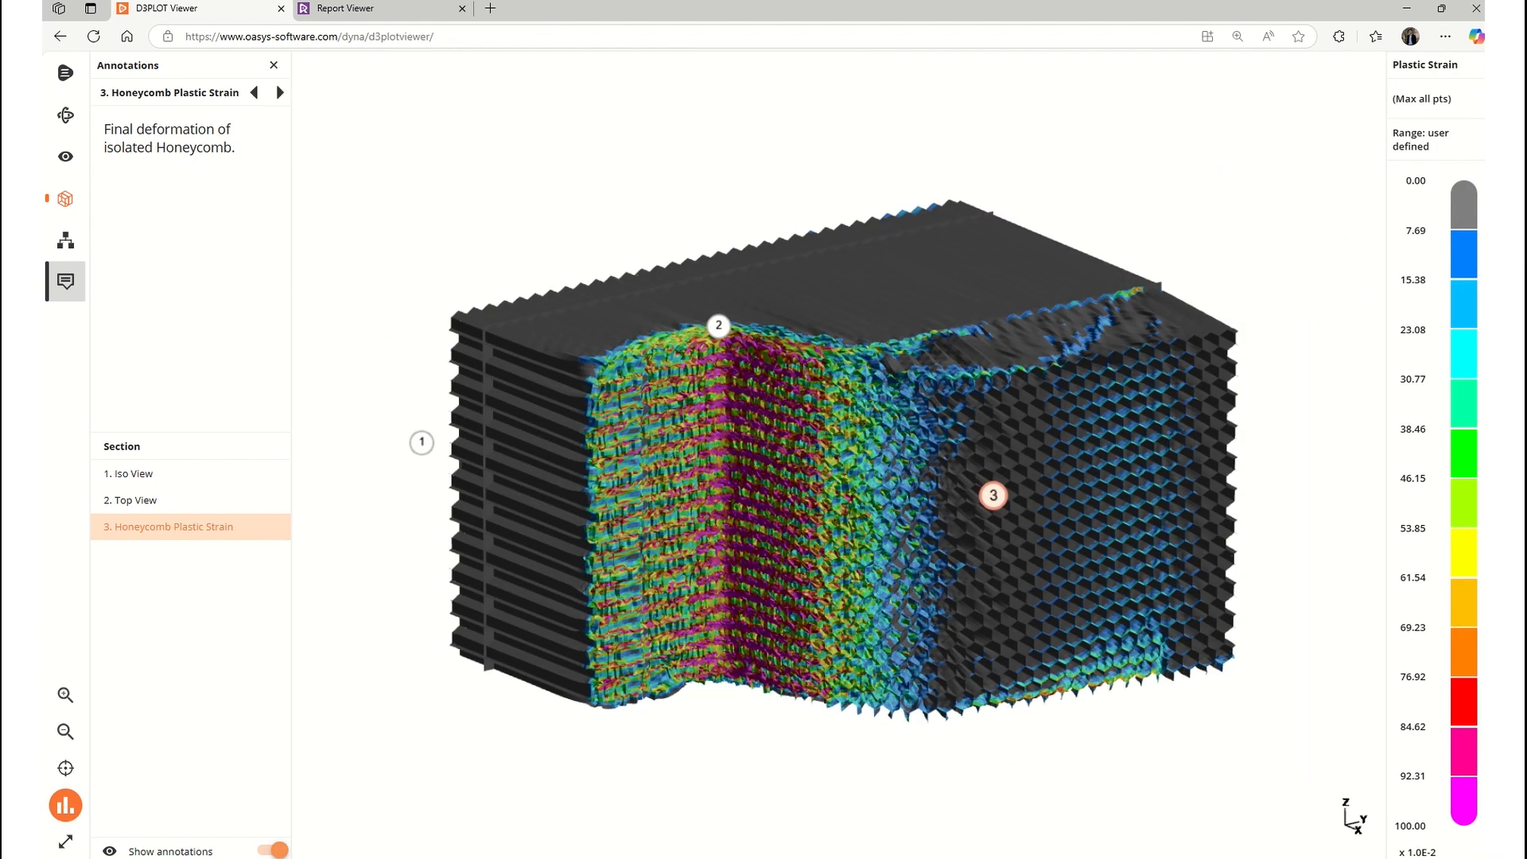
Switch to the PDF slides to read the D3PLOT Viewer annotation notes and return to the browser.
key(alt+Tab)
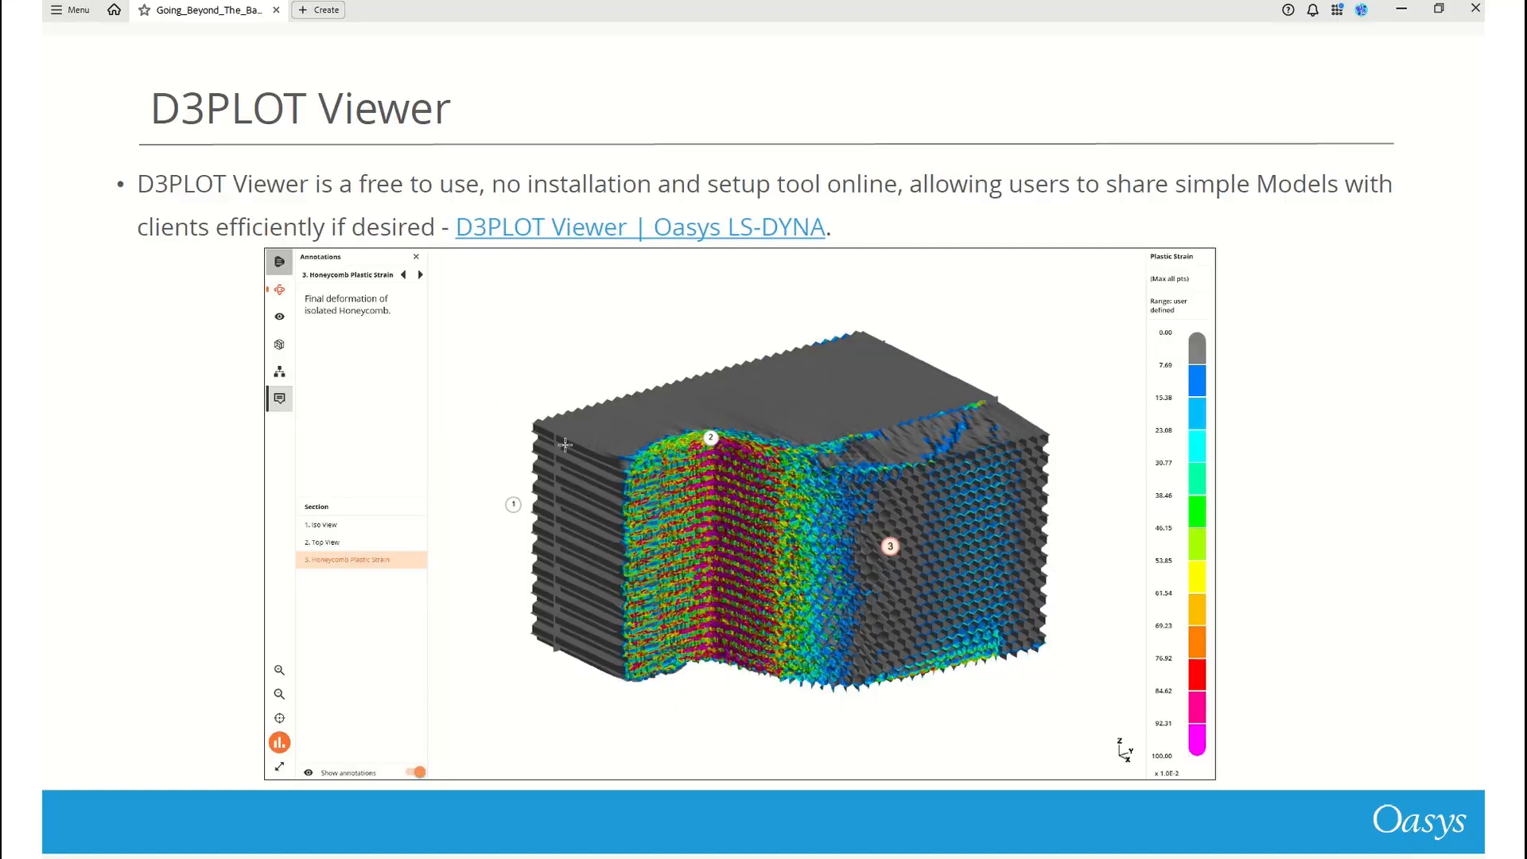
scroll(761, 426, down, 1)
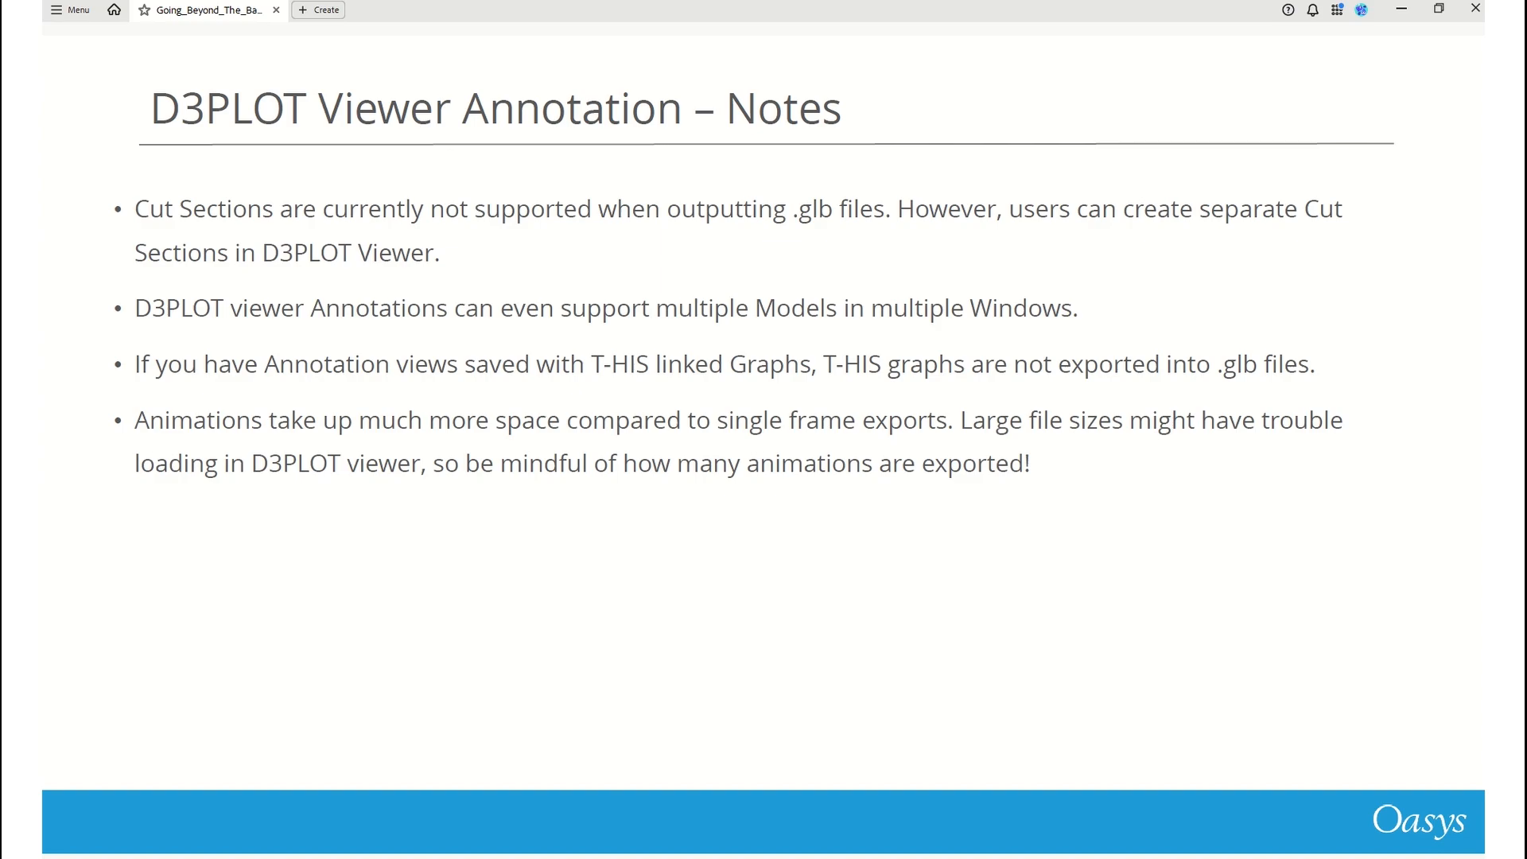
key(alt+Tab)
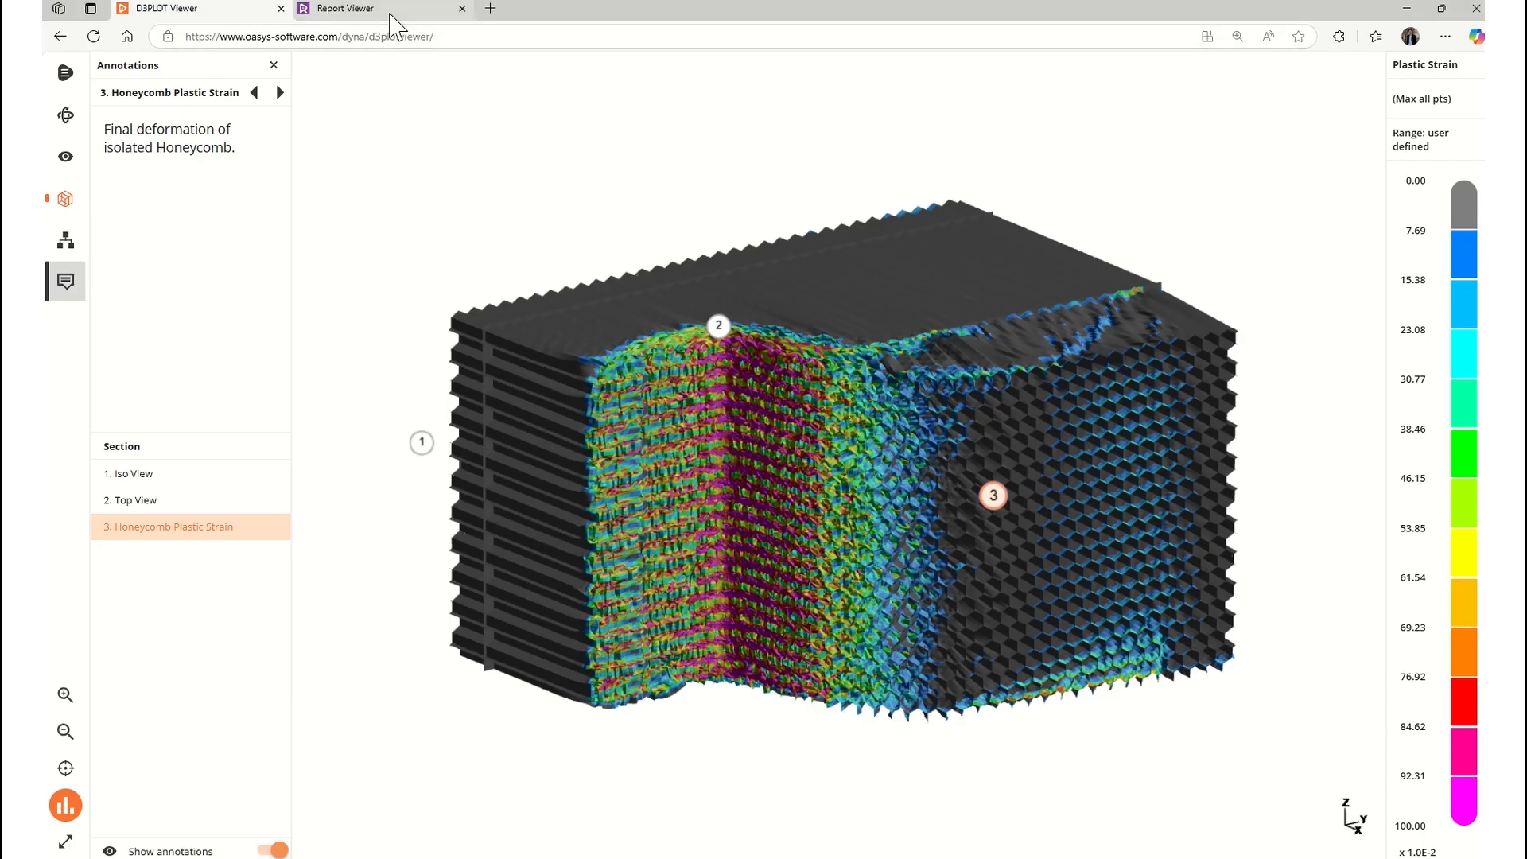
Examine the interactive 3D model on the report's second page in Report Viewer, and return to the PDF slides.
click(342, 9)
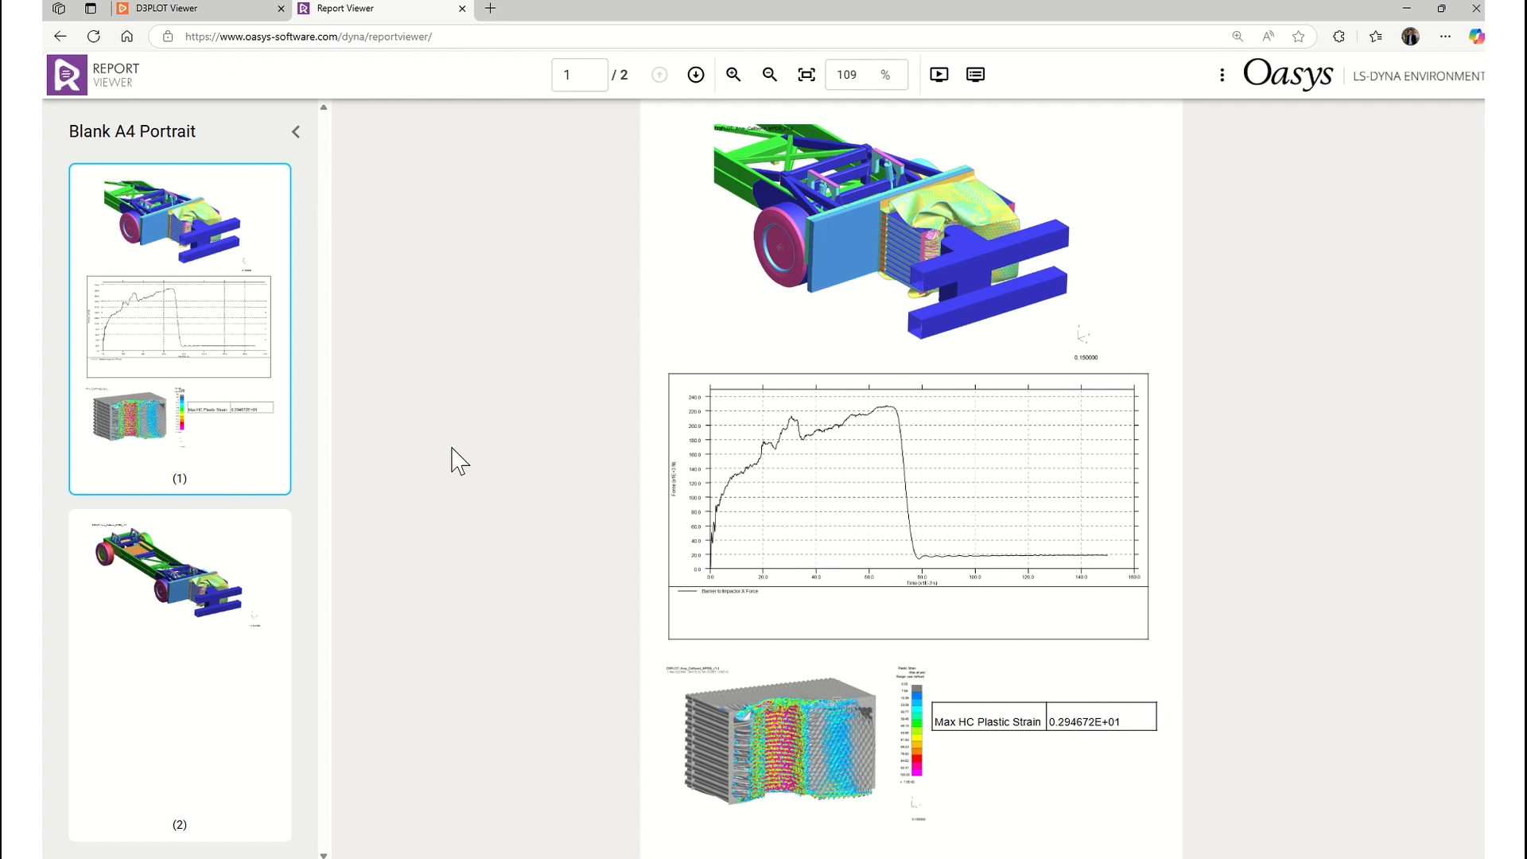
click(205, 567)
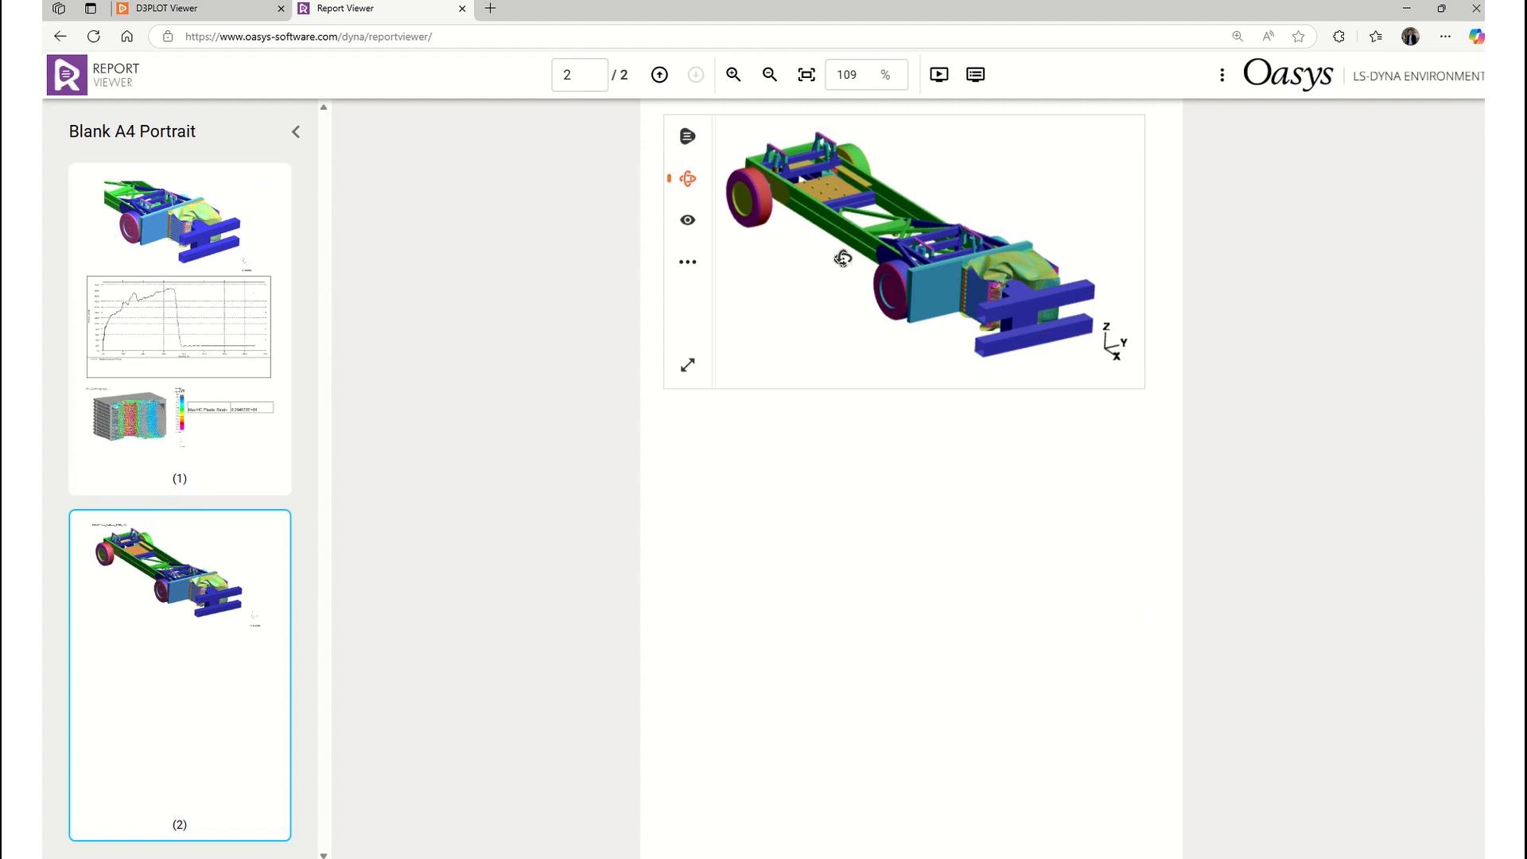
mouse_move(915, 272)
mouse_down()
mouse_move(923, 261)
mouse_move(795, 231)
mouse_move(934, 242)
mouse_move(970, 225)
mouse_move(900, 276)
mouse_up()
scroll(904, 276, up, 6)
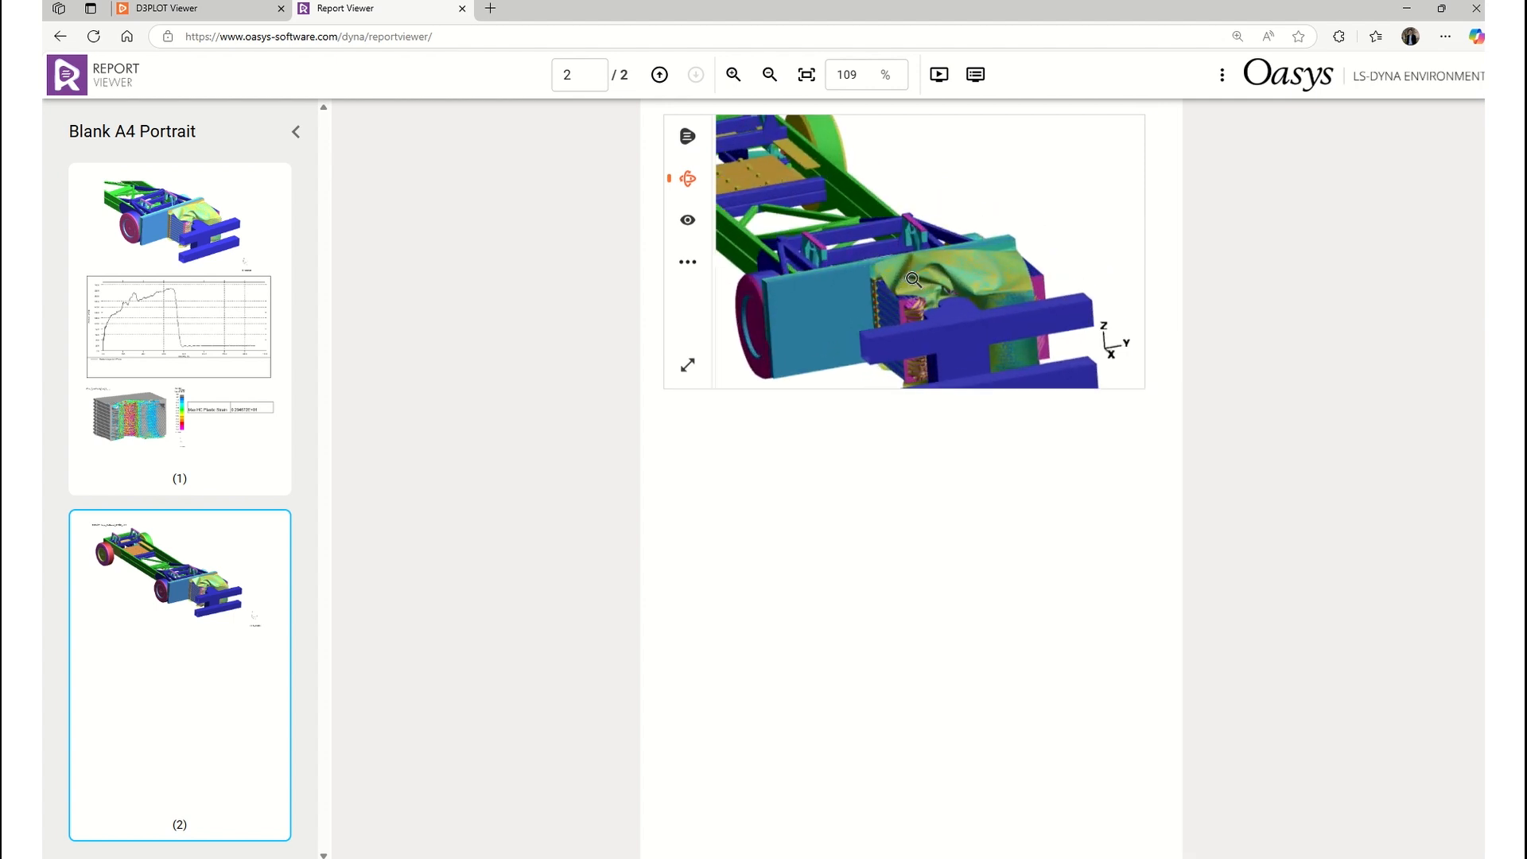
middle_drag(909, 276, 827, 172)
drag(907, 245, 791, 249)
scroll(807, 213, up, 3)
drag(799, 193, 967, 302)
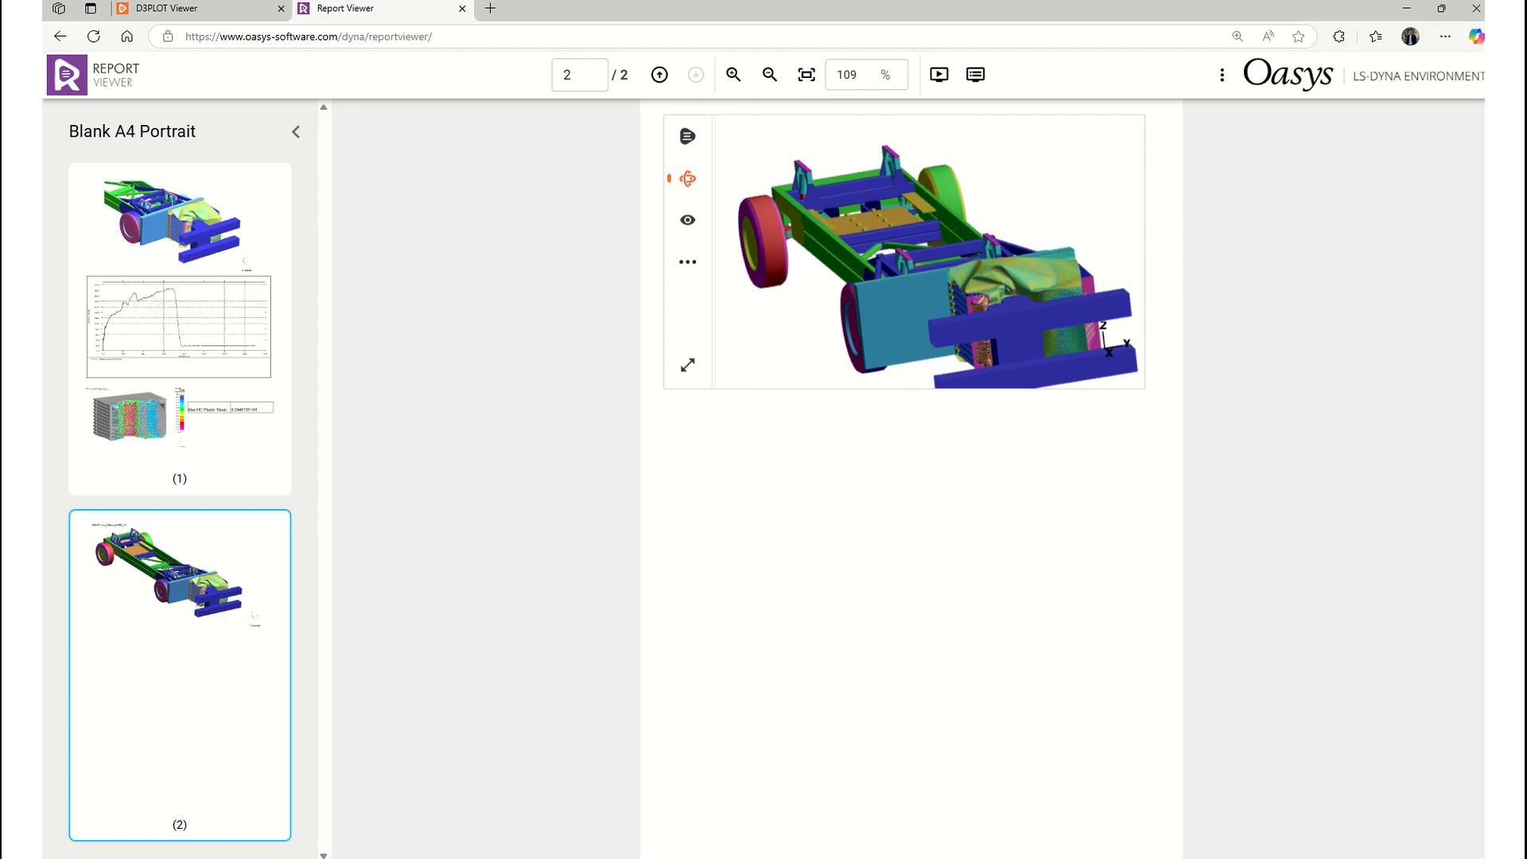
key(alt+Tab)
scroll(626, 375, down, 2)
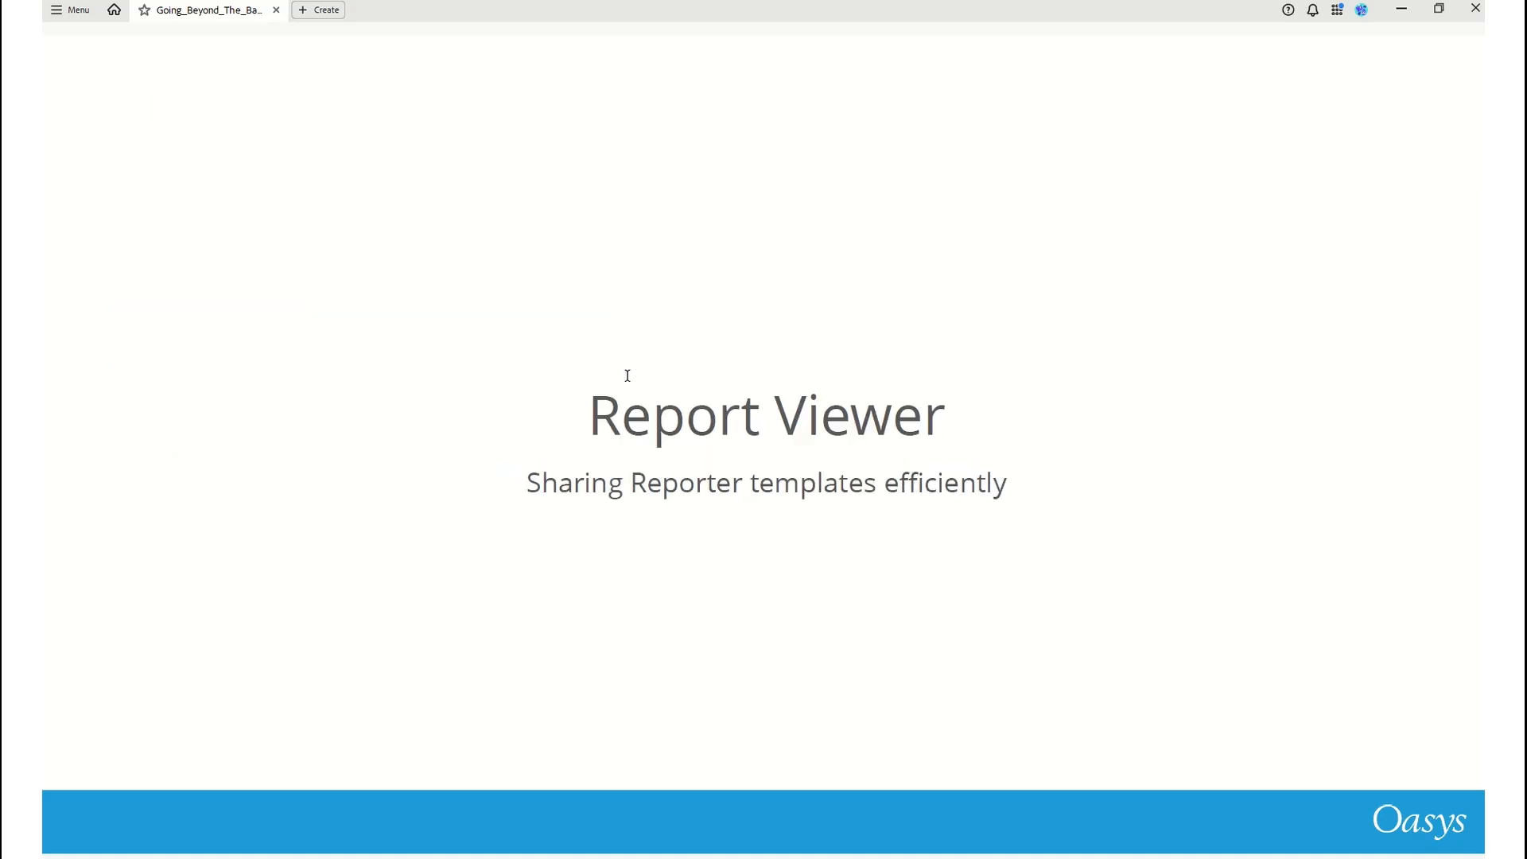